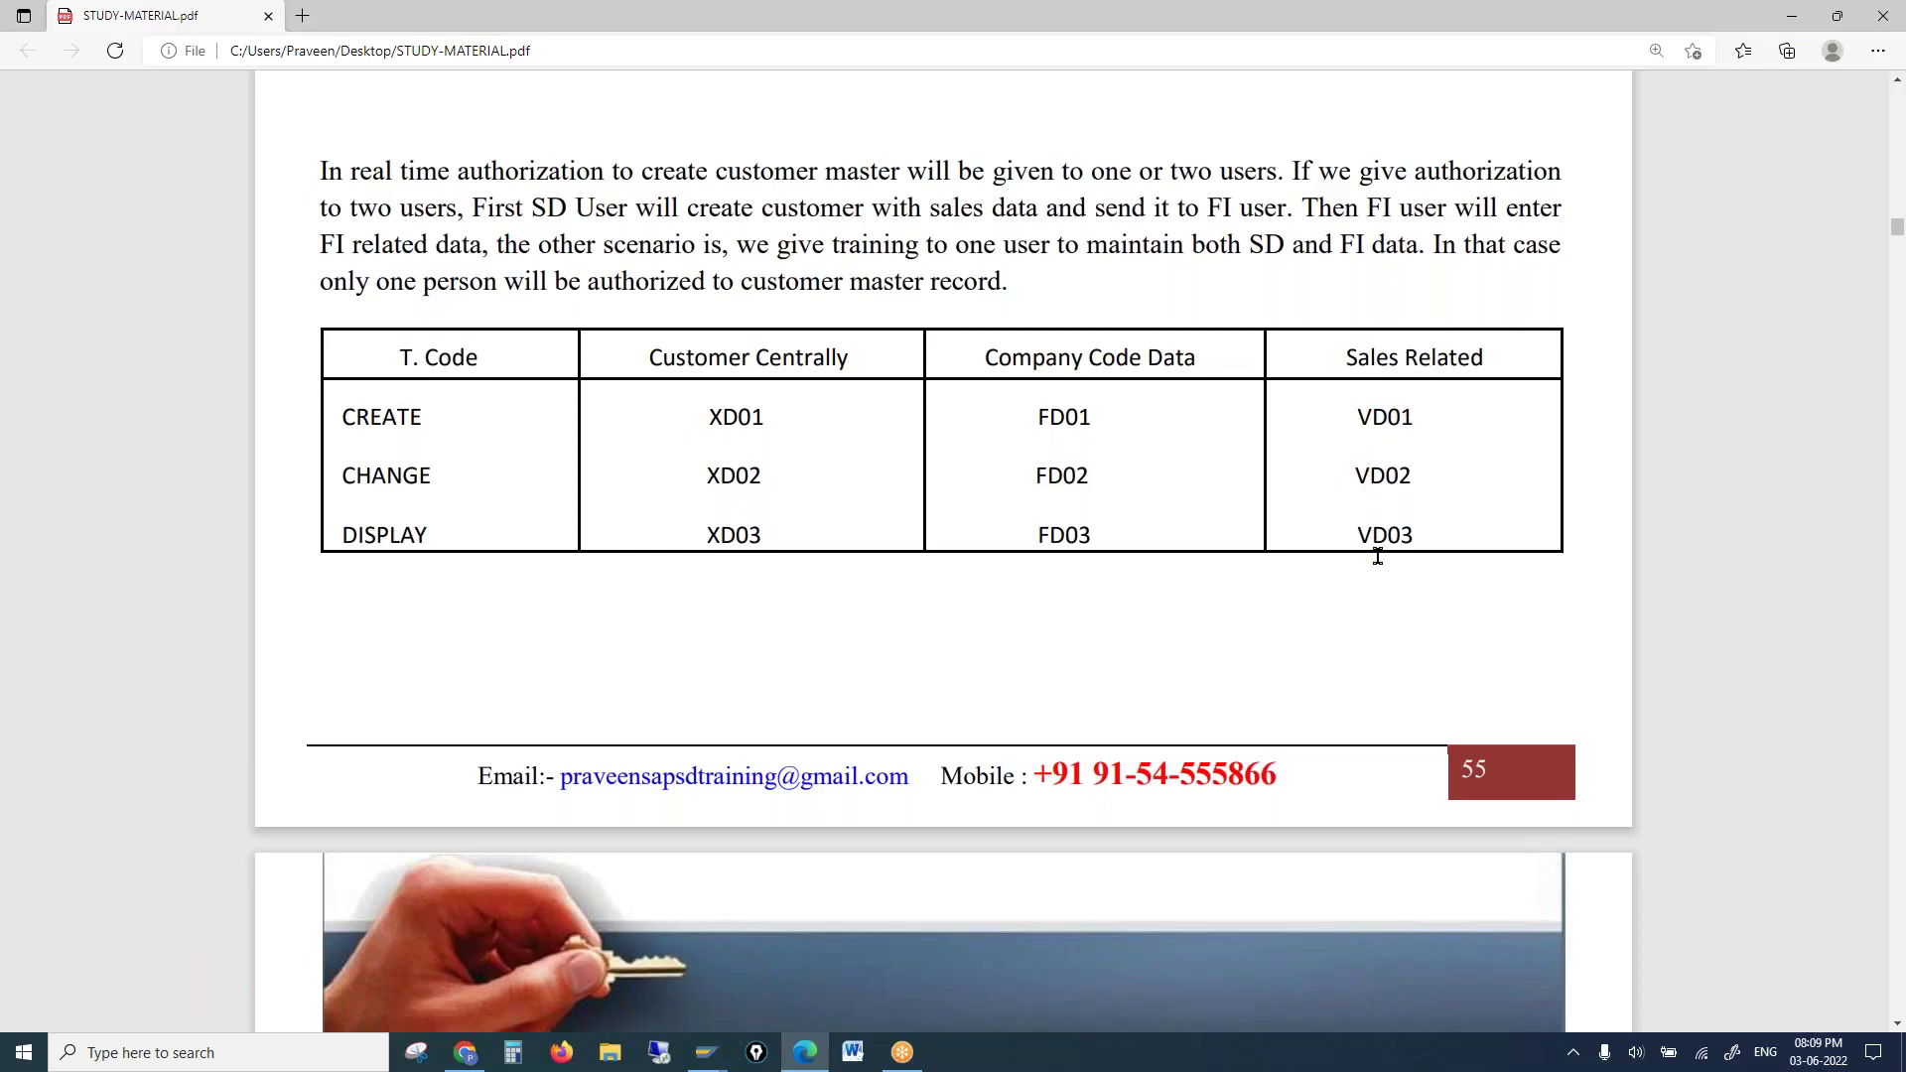
Highlight the XD01 code for creating a customer centrally in the study material's transaction code table
{"action": "left_click_drag", "start_coordinate": [707, 417], "coordinate": [722, 417]}
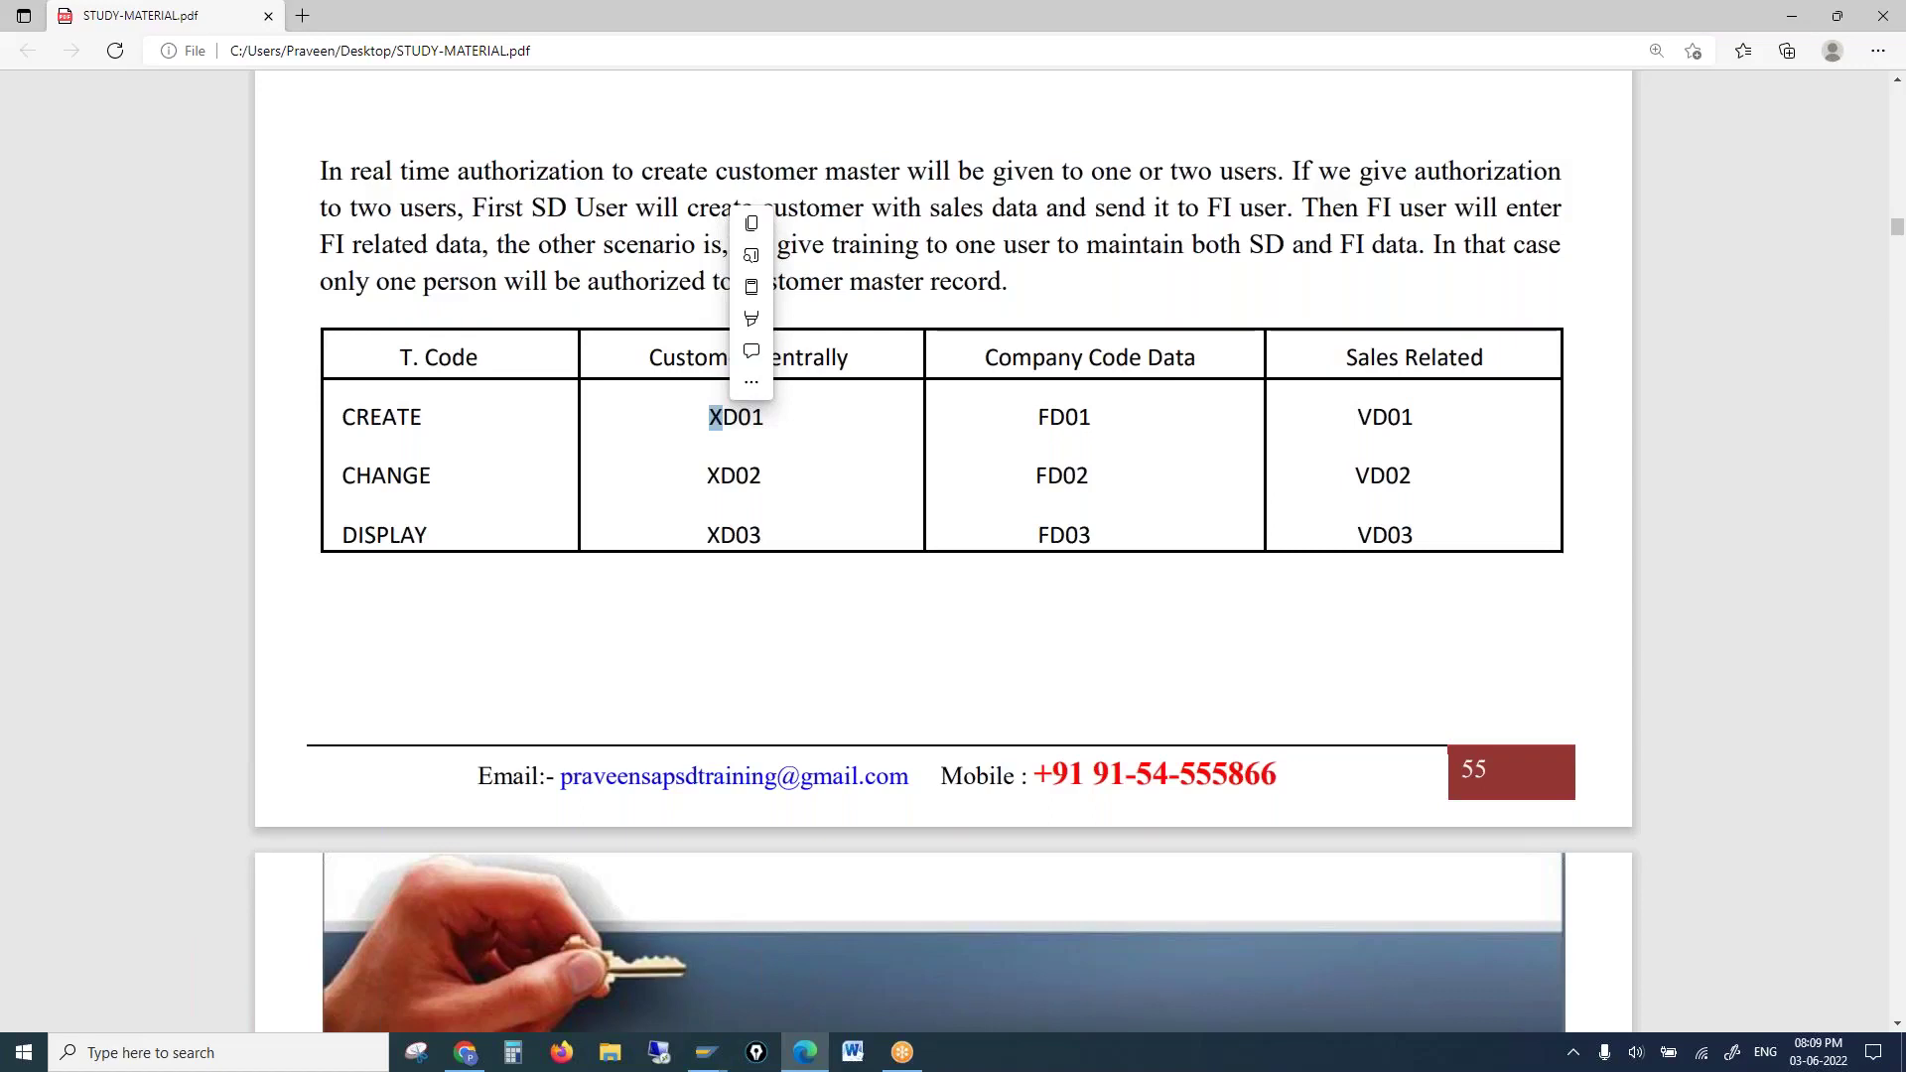
{"action": "left_click", "coordinate": [718, 434]}
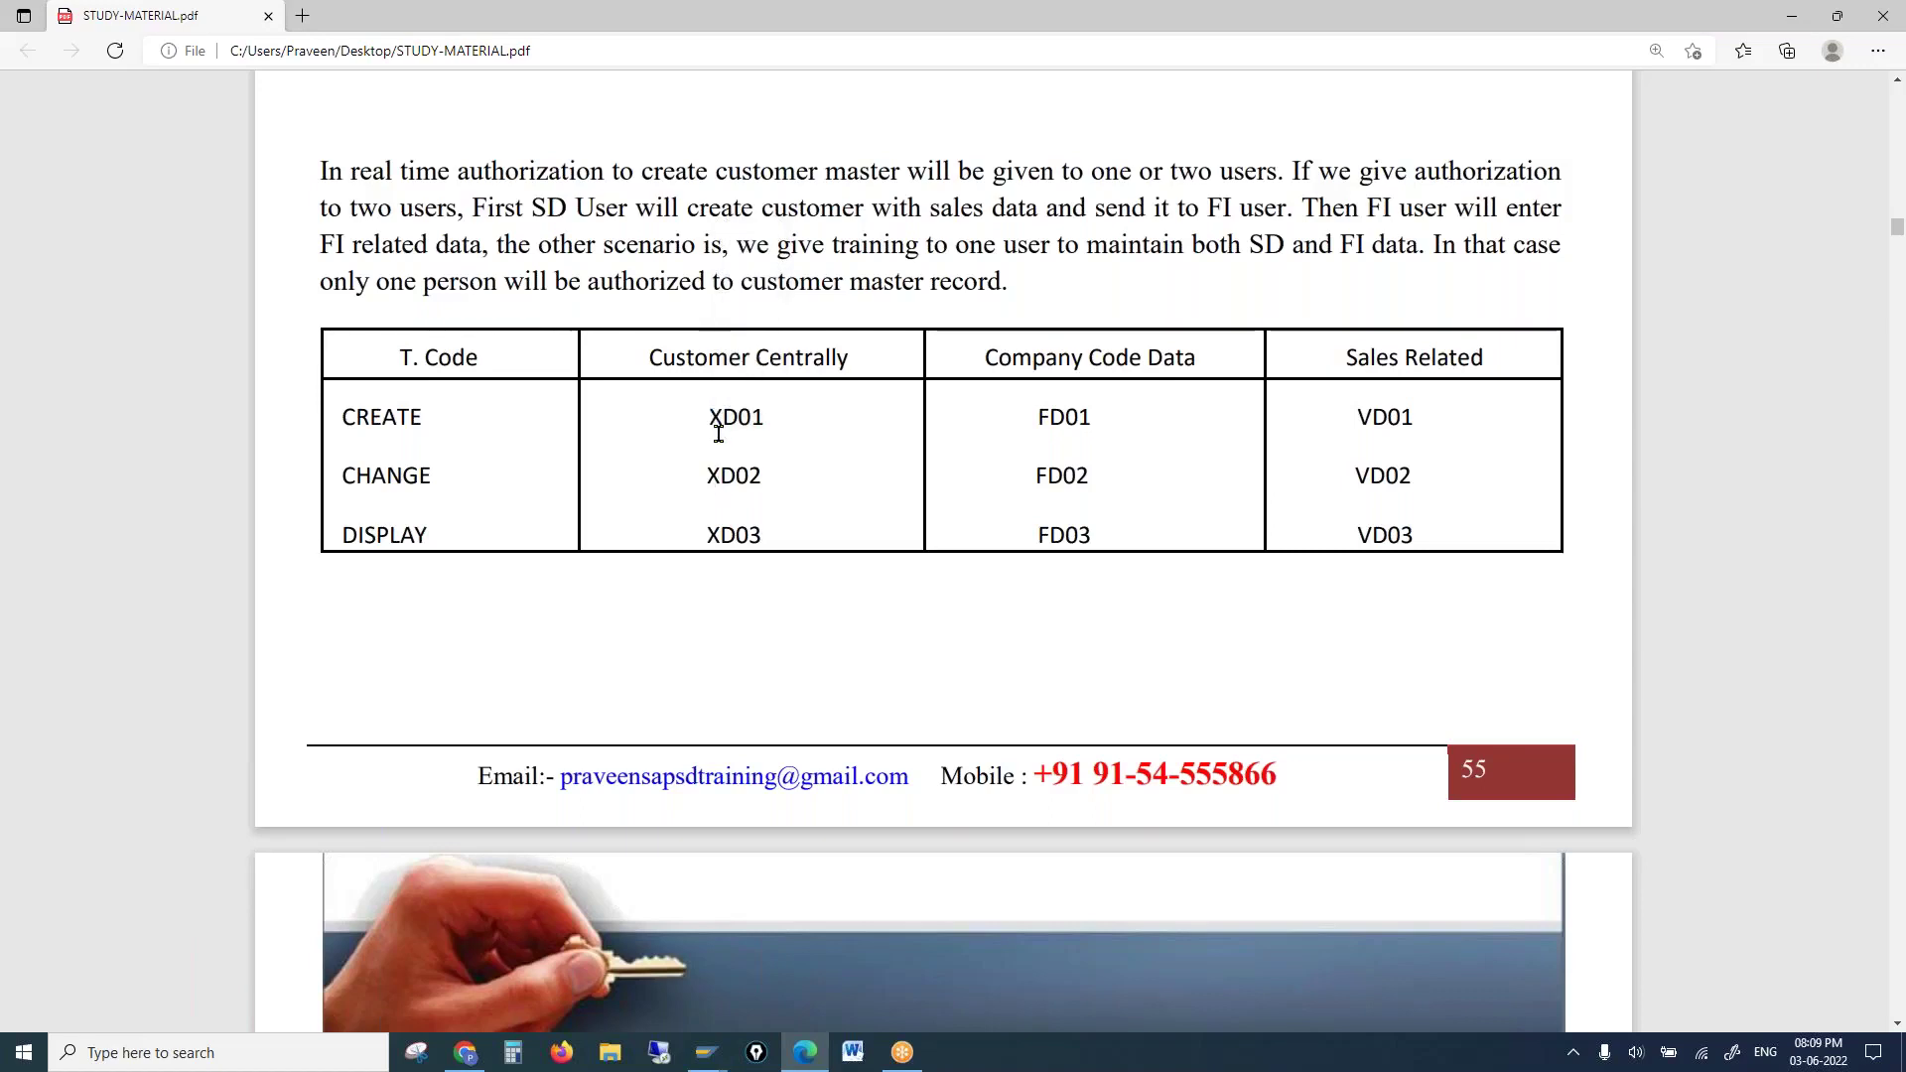
{"action": "left_click_drag", "start_coordinate": [706, 415], "coordinate": [762, 412]}
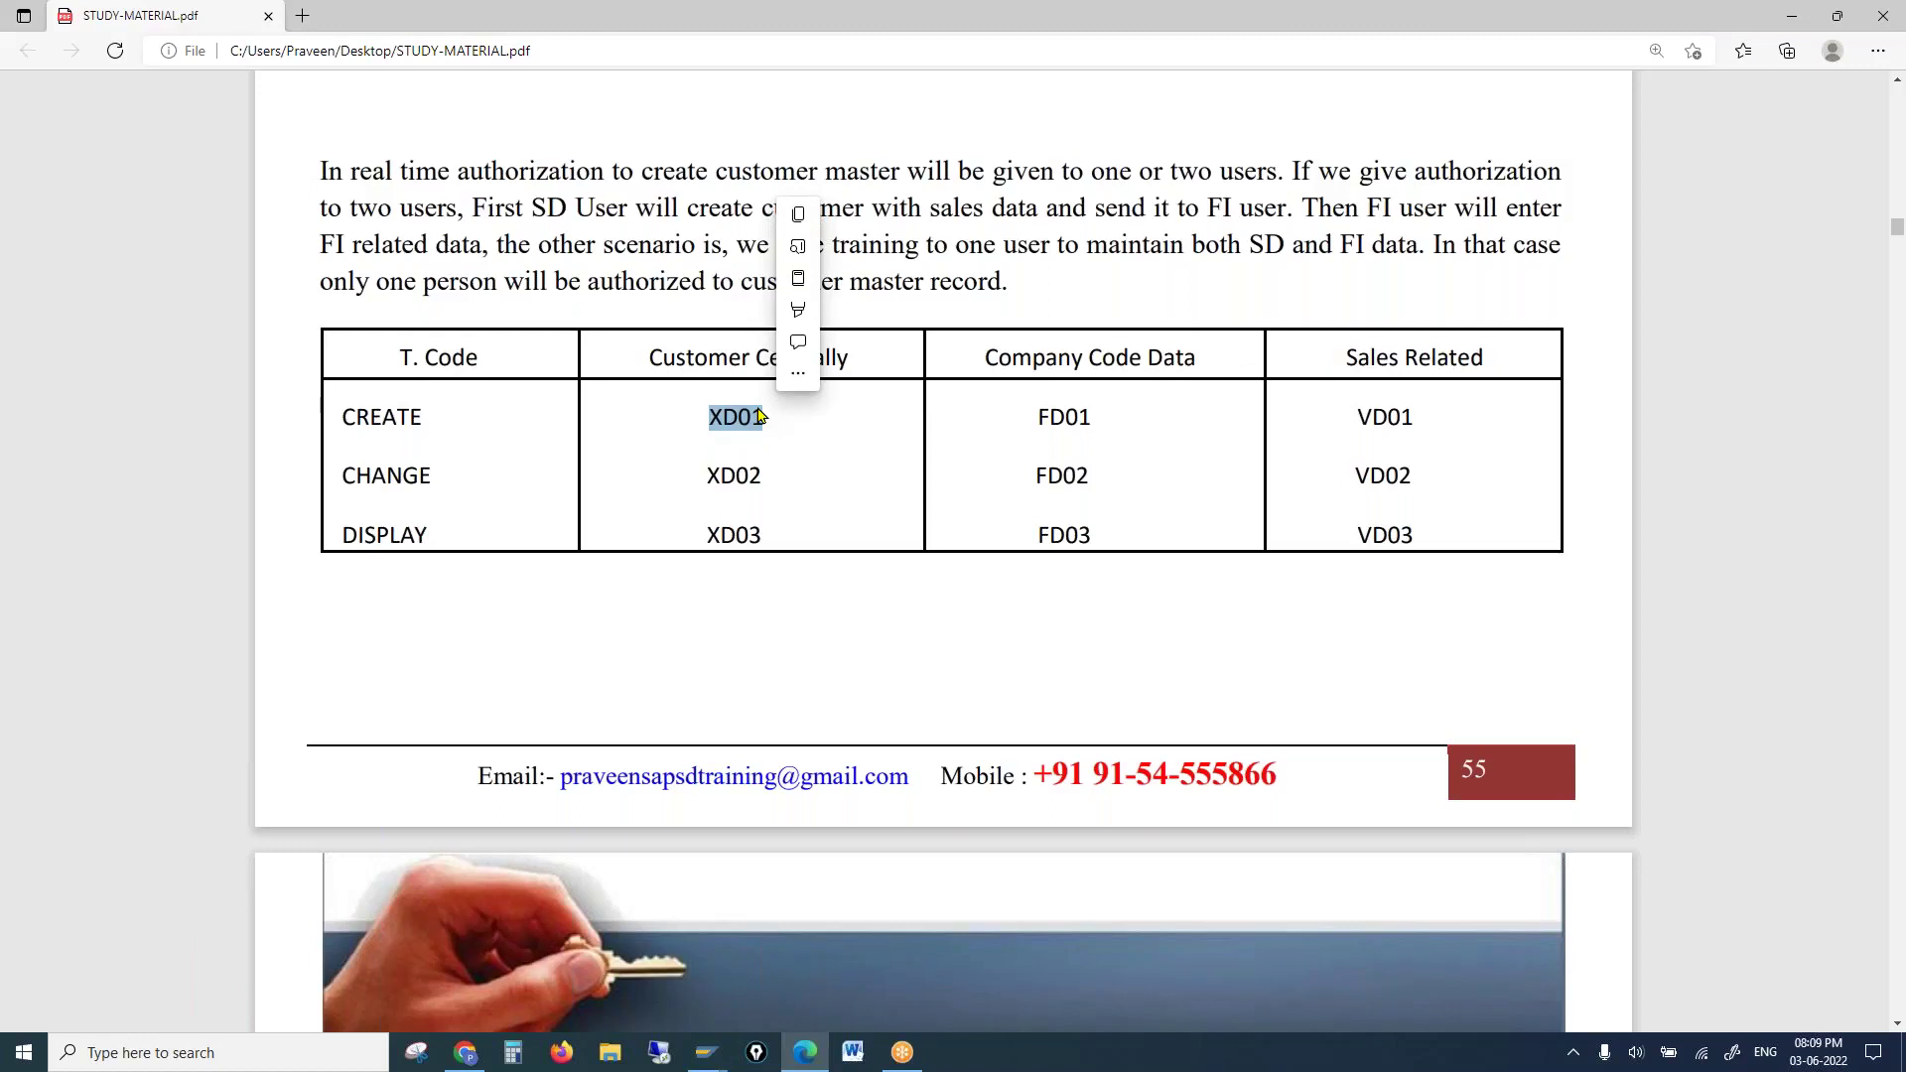
{"action": "left_click", "coordinate": [752, 417]}
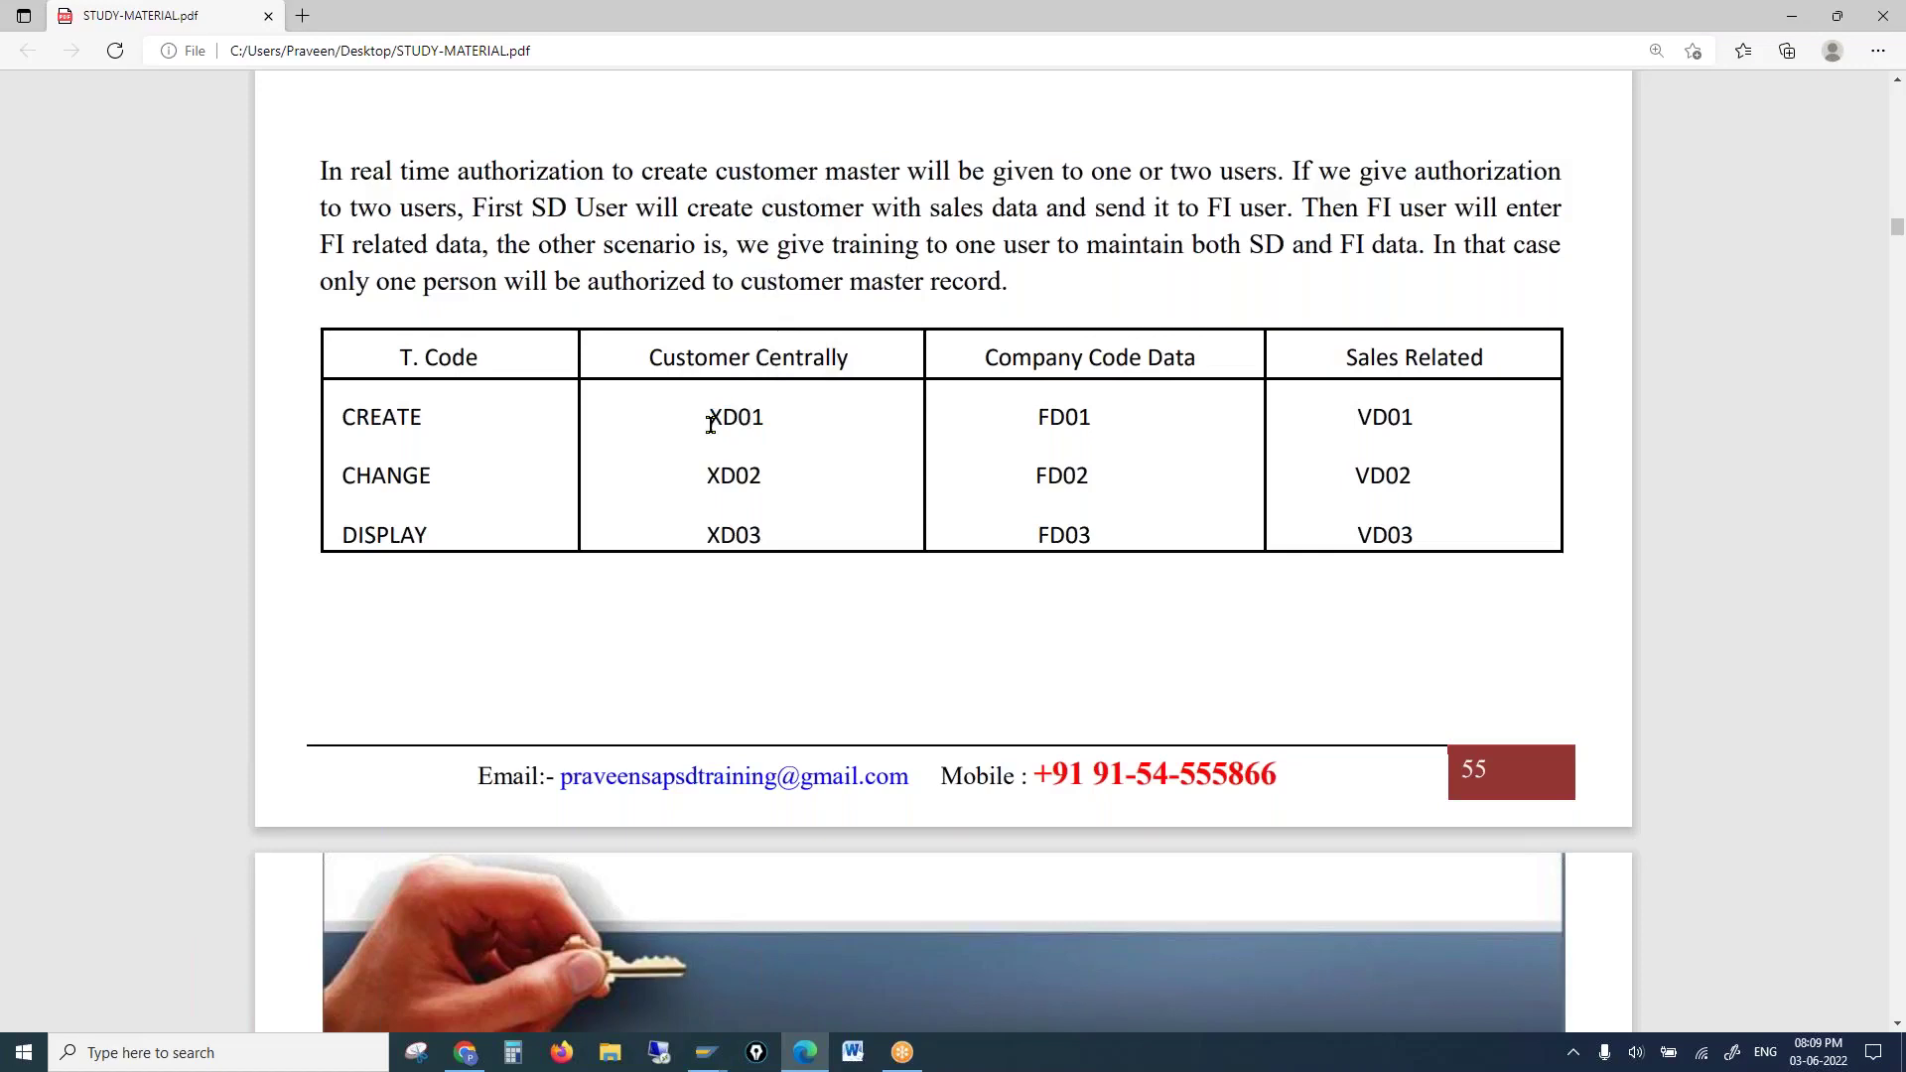
{"action": "left_click_drag", "start_coordinate": [711, 424], "coordinate": [753, 422]}
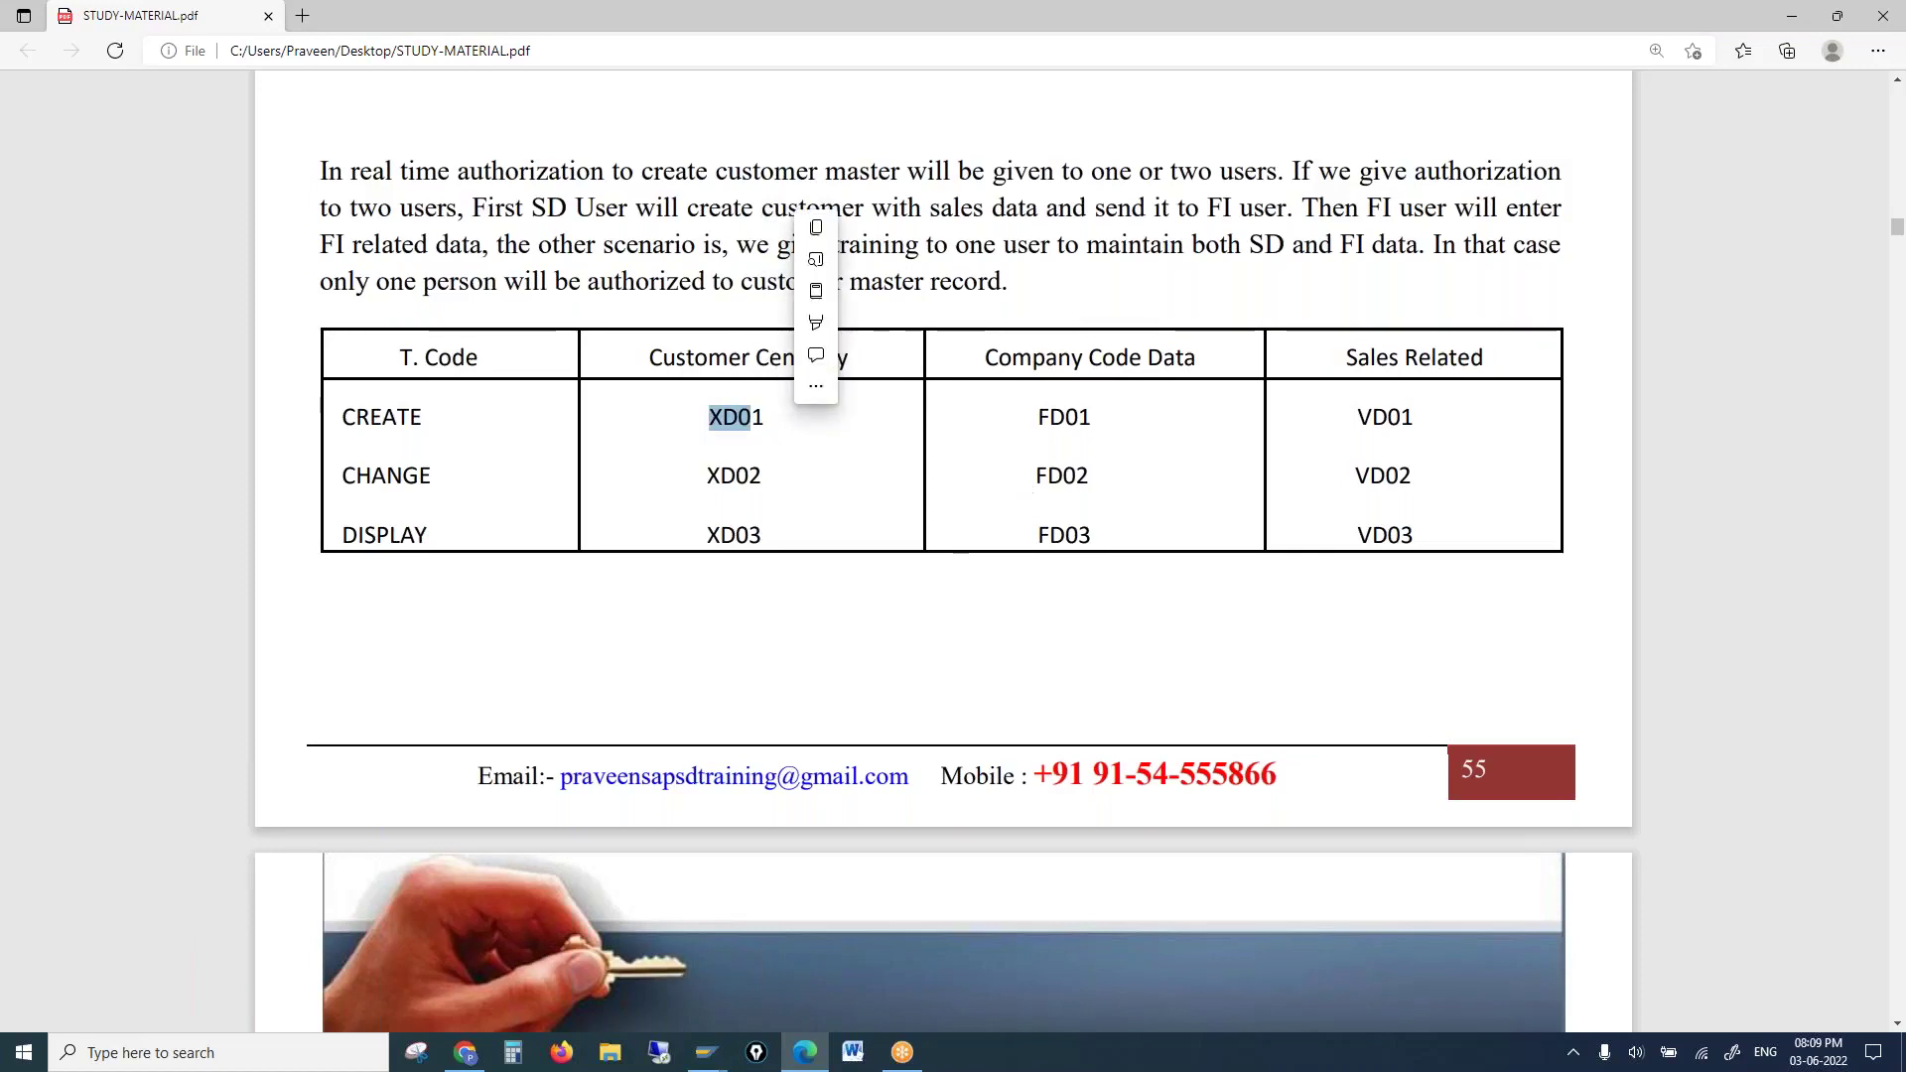
{"action": "key", "text": "alt+Tab"}
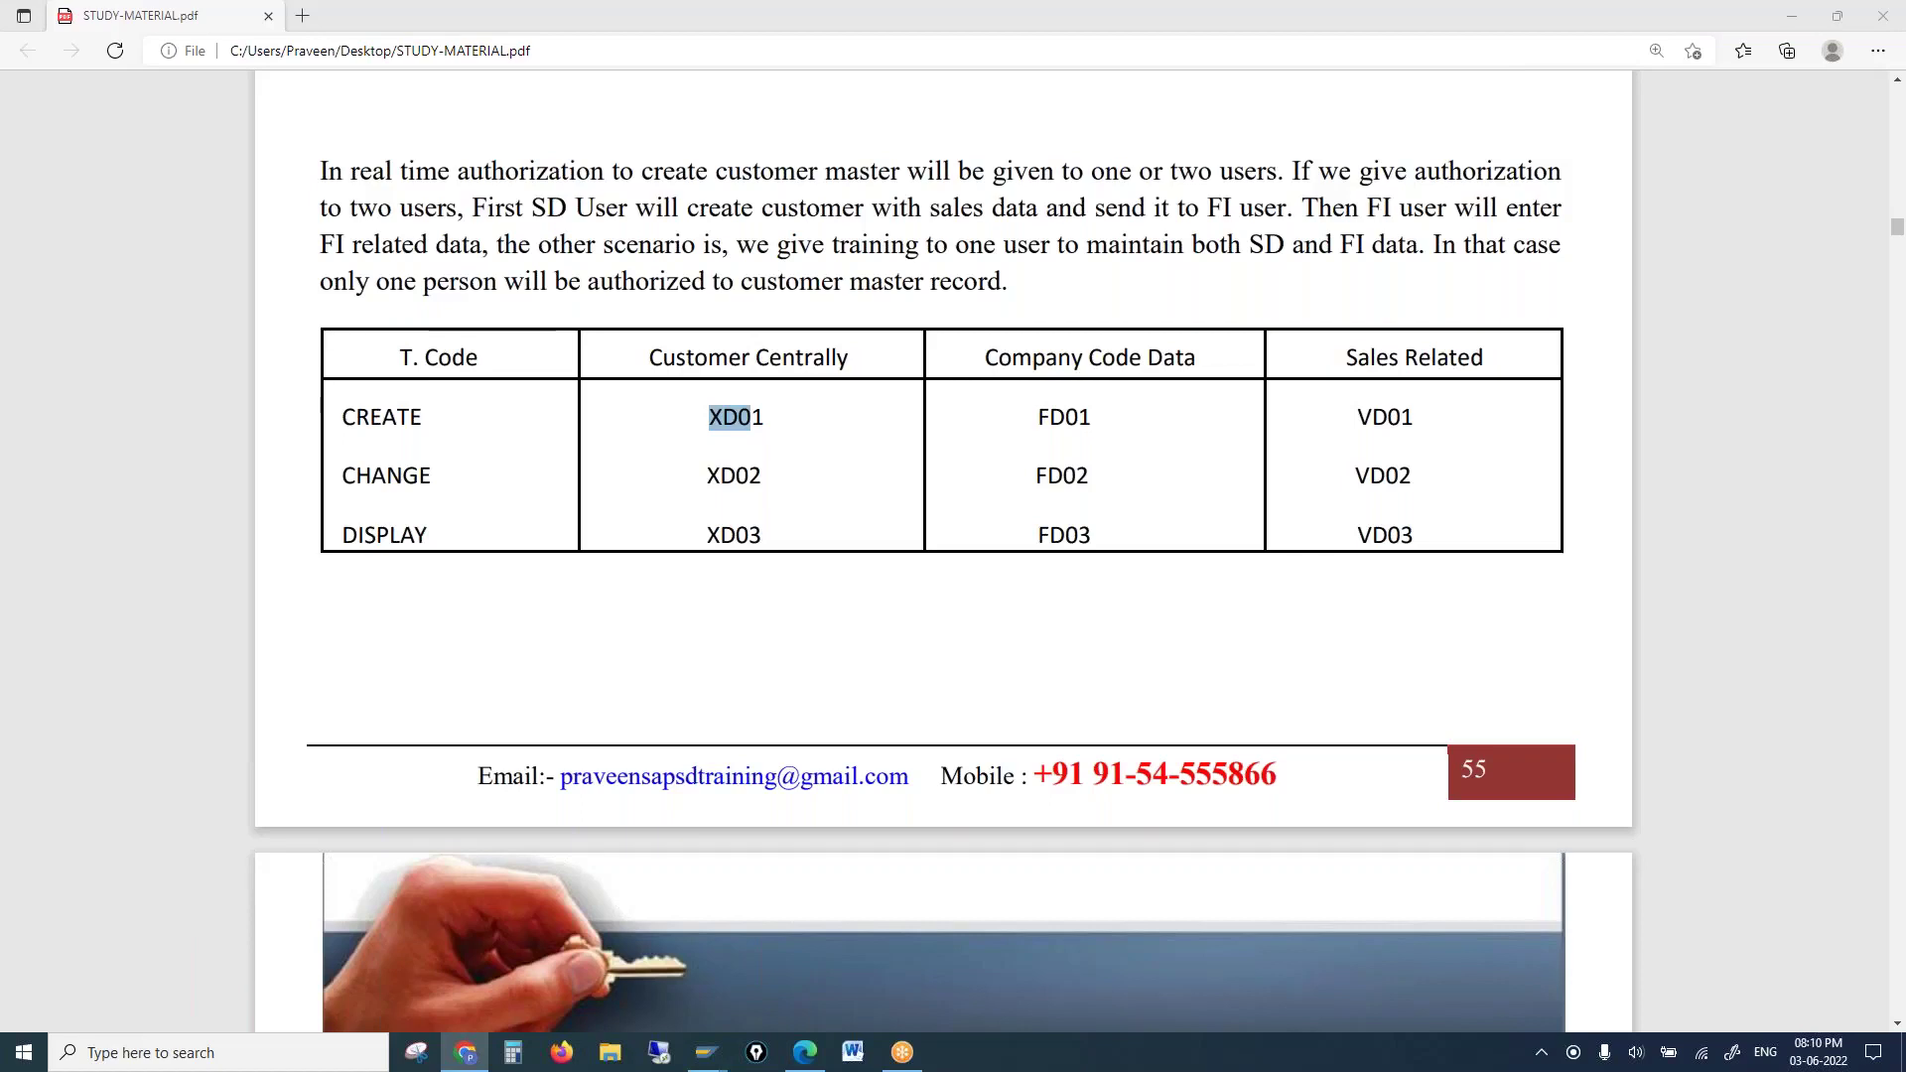
{"action": "left_click", "coordinate": [946, 440]}
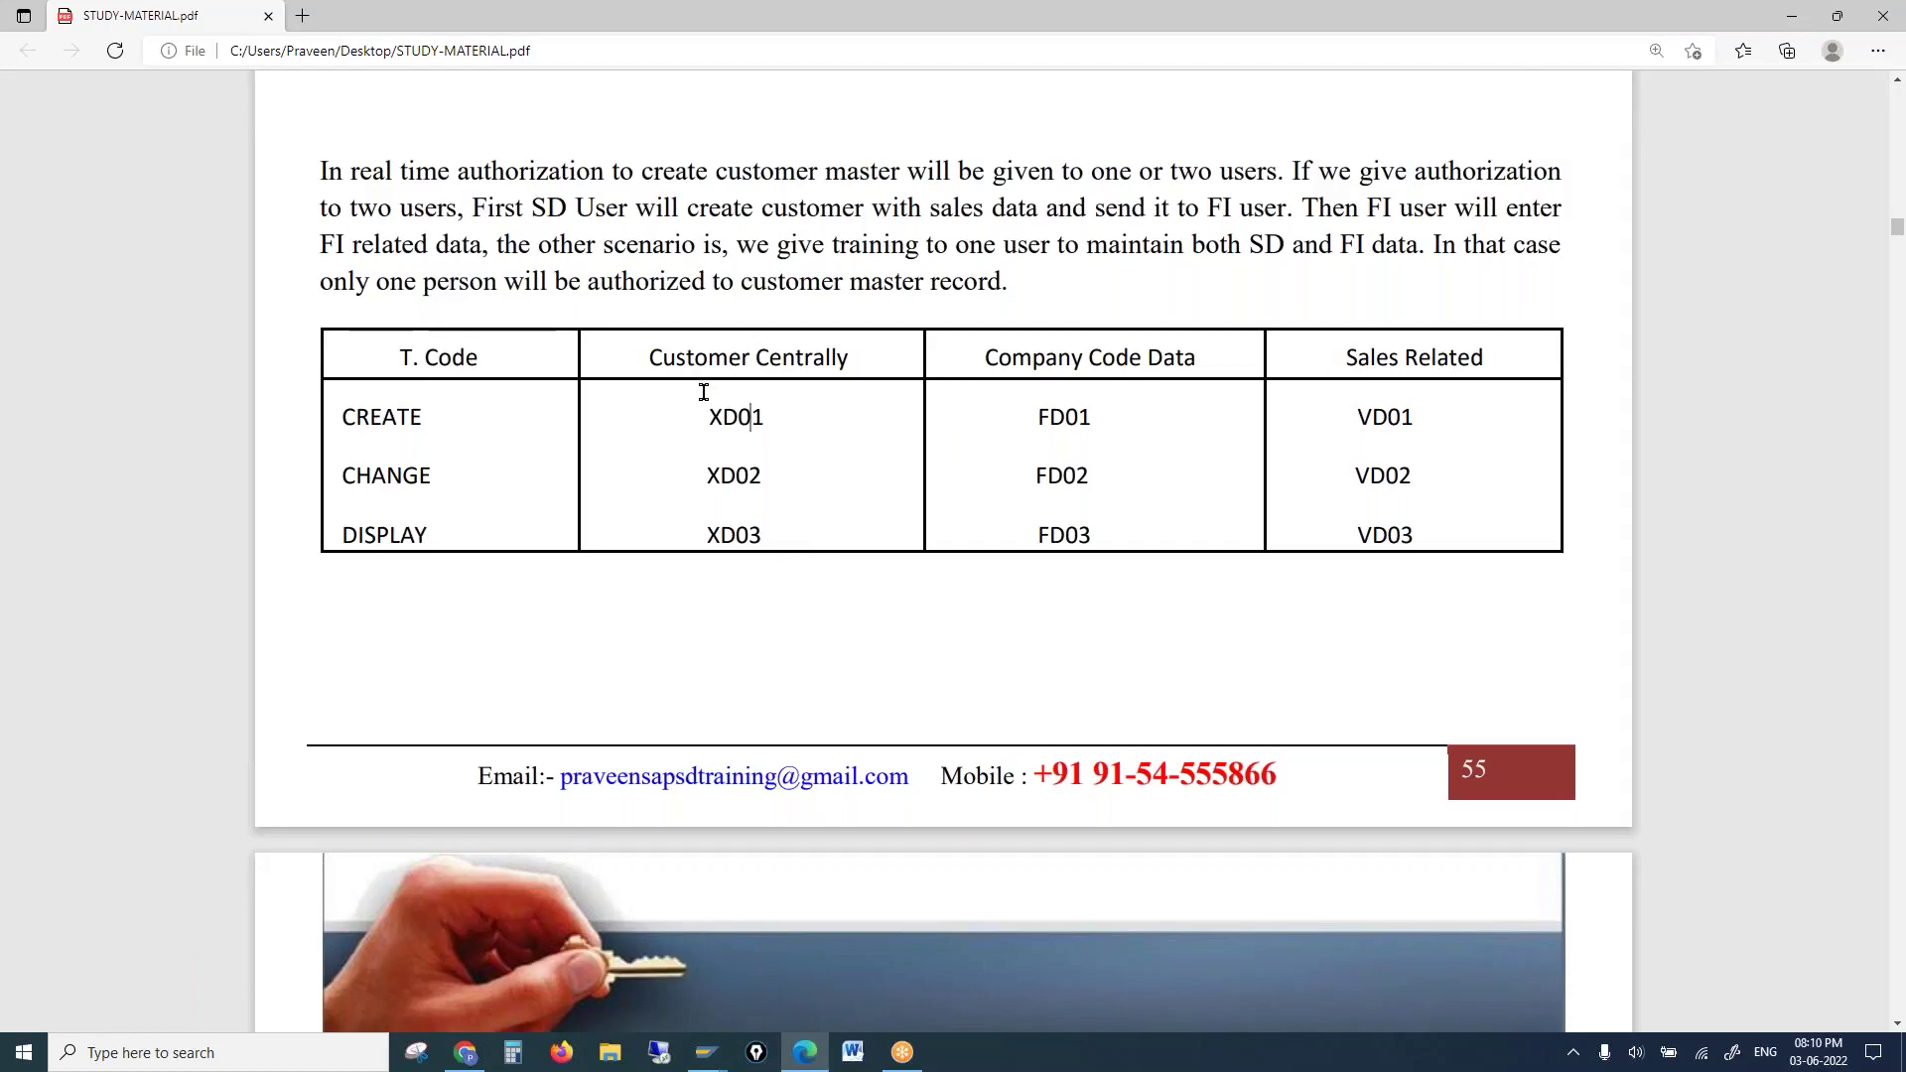
{"action": "left_click_drag", "start_coordinate": [708, 417], "coordinate": [752, 418]}
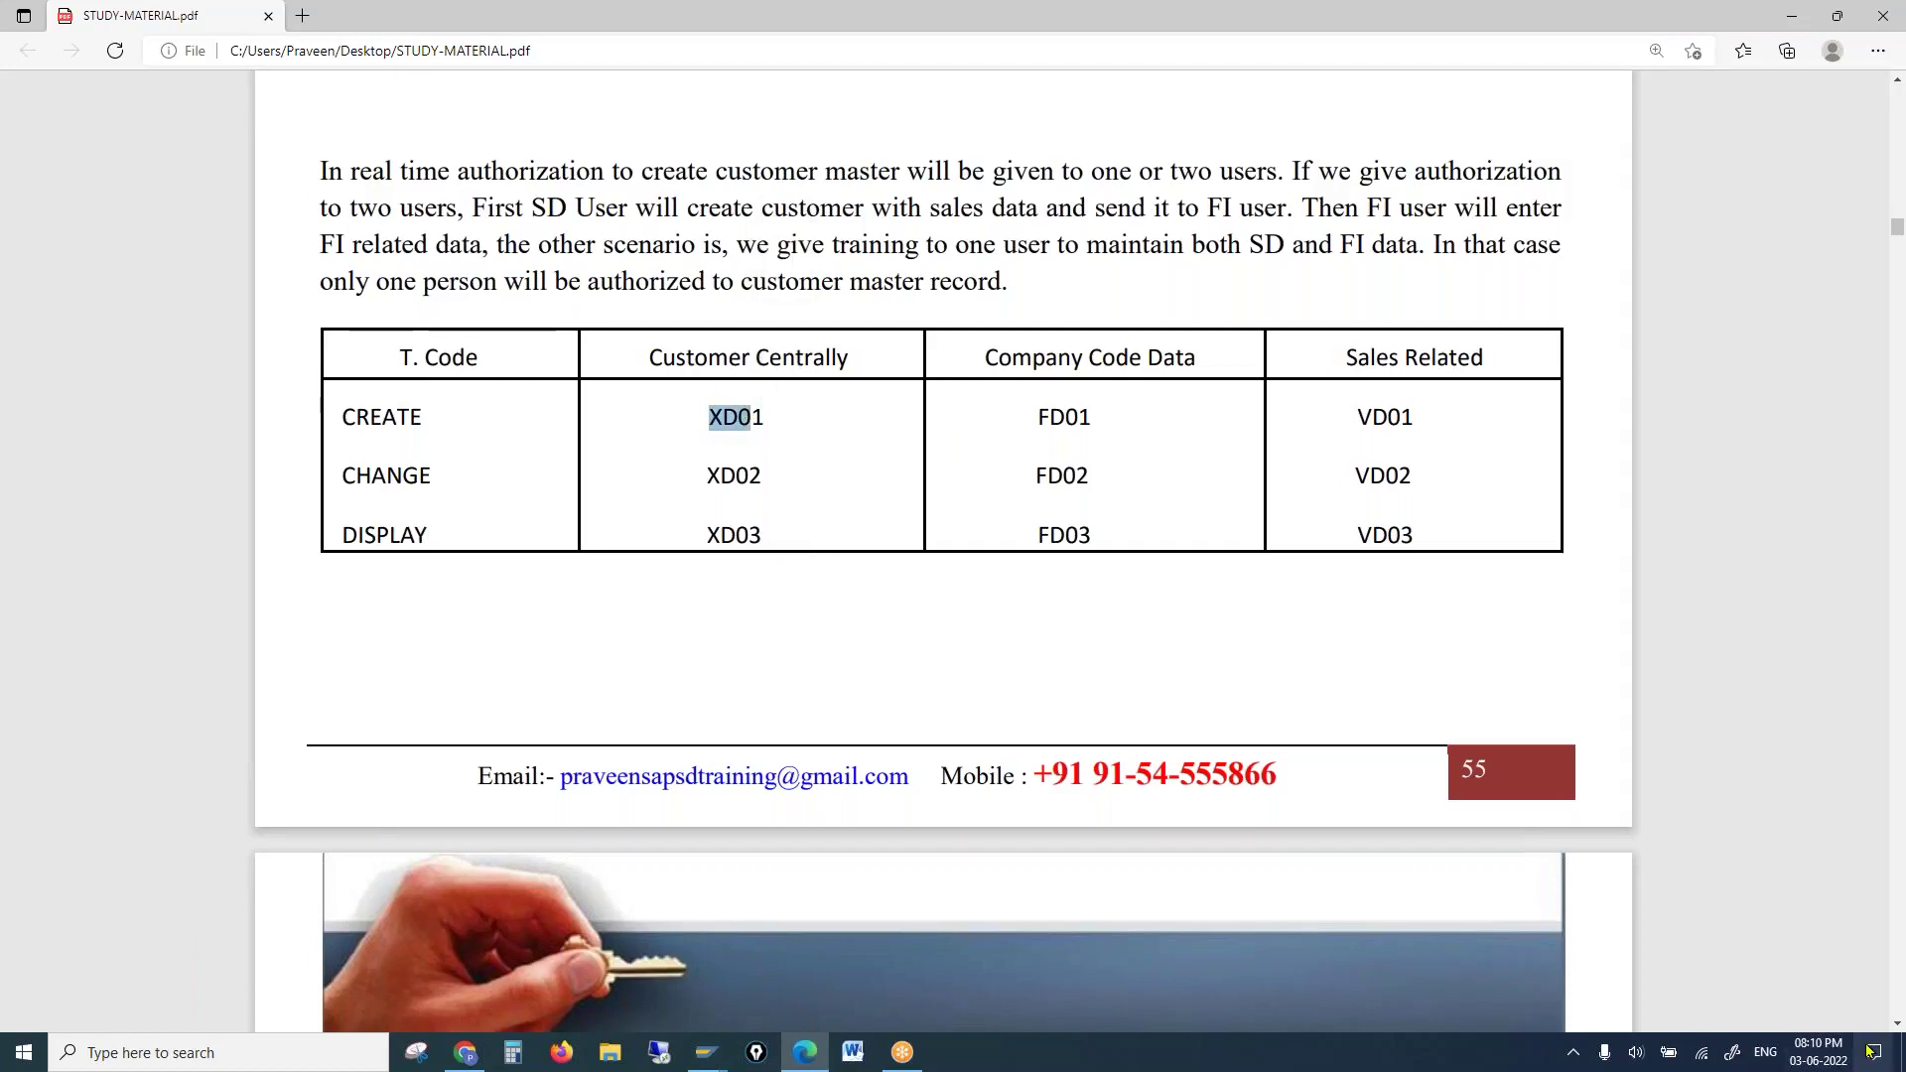
Switch to SAP and log on to client 800 as user sd01 with the account password
{"action": "left_click", "coordinate": [710, 1053]}
{"action": "left_click", "coordinate": [725, 991]}
{"action": "left_click", "coordinate": [283, 239]}
{"action": "key", "text": "BackSpace"}
{"action": "key", "text": "Down"}
{"action": "key", "text": "Return"}
{"action": "key", "text": "Tab"}
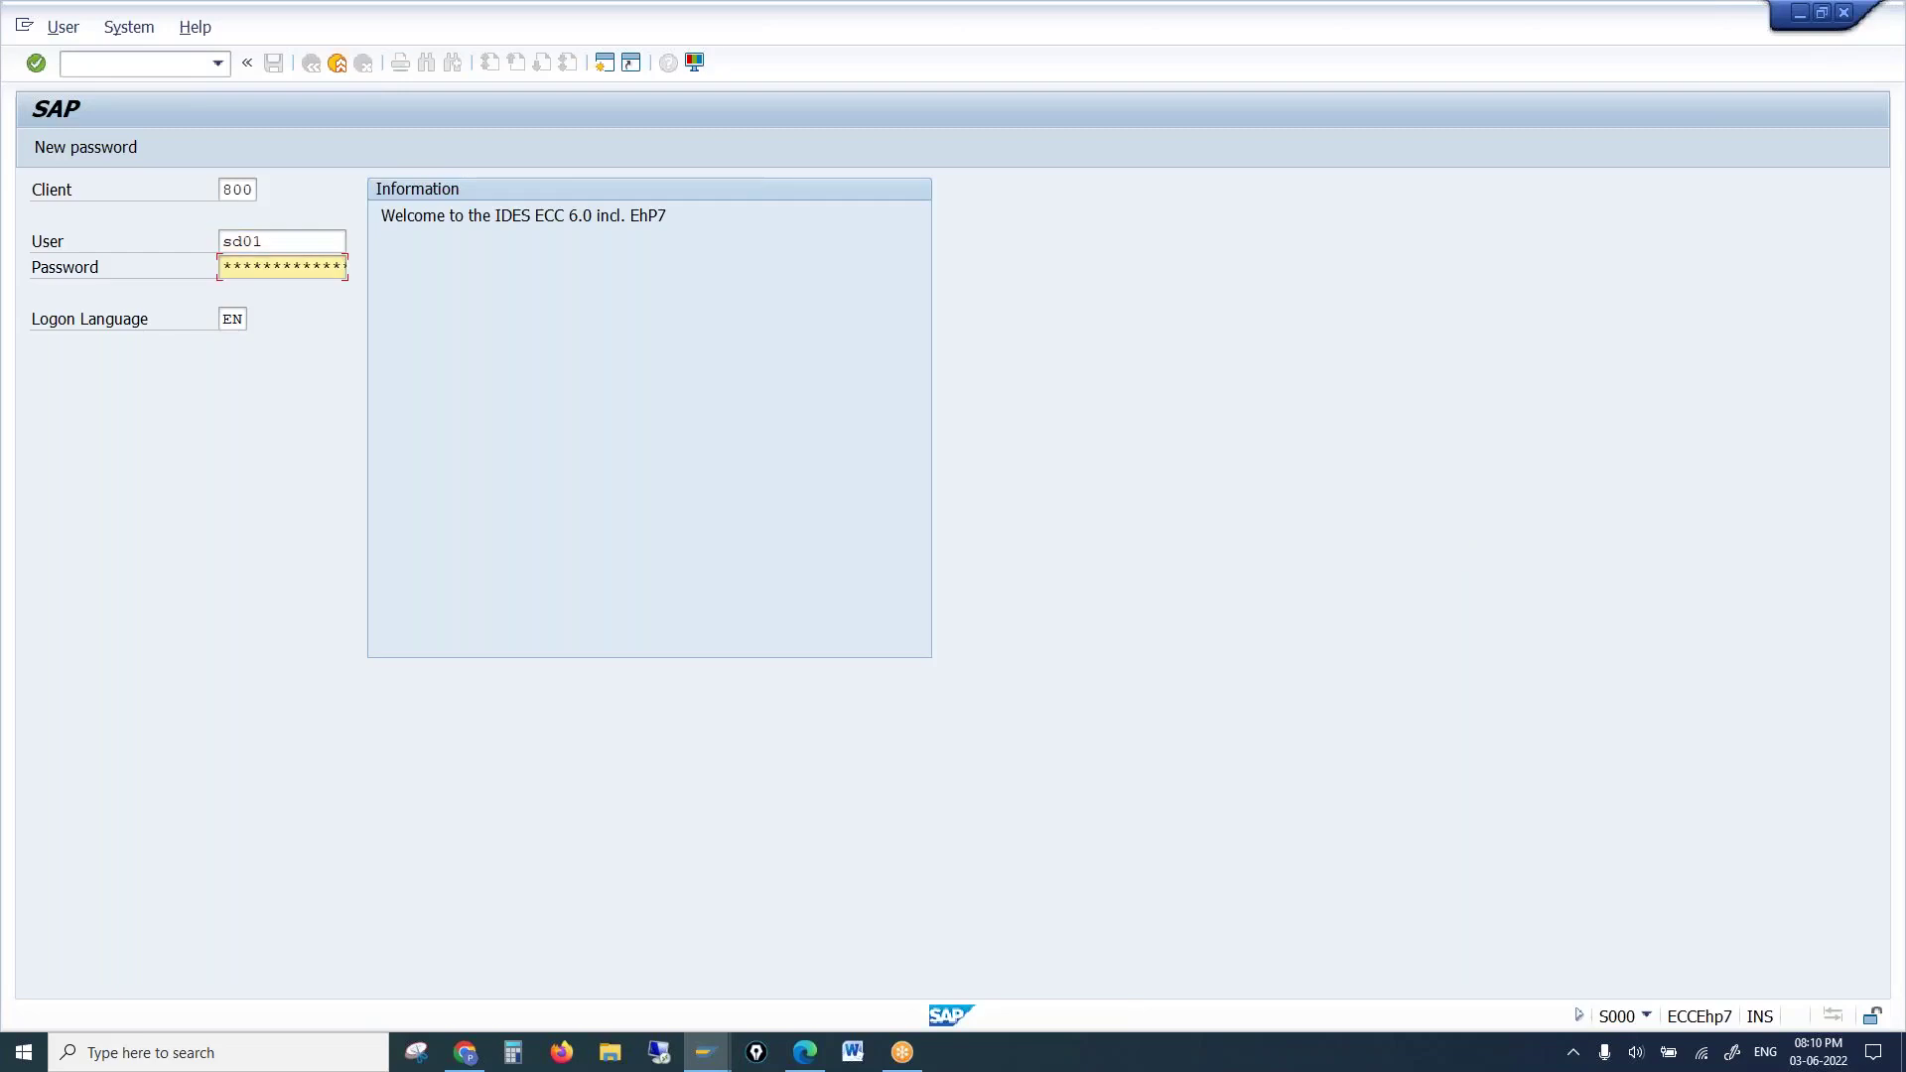
{"action": "key", "text": "Return"}
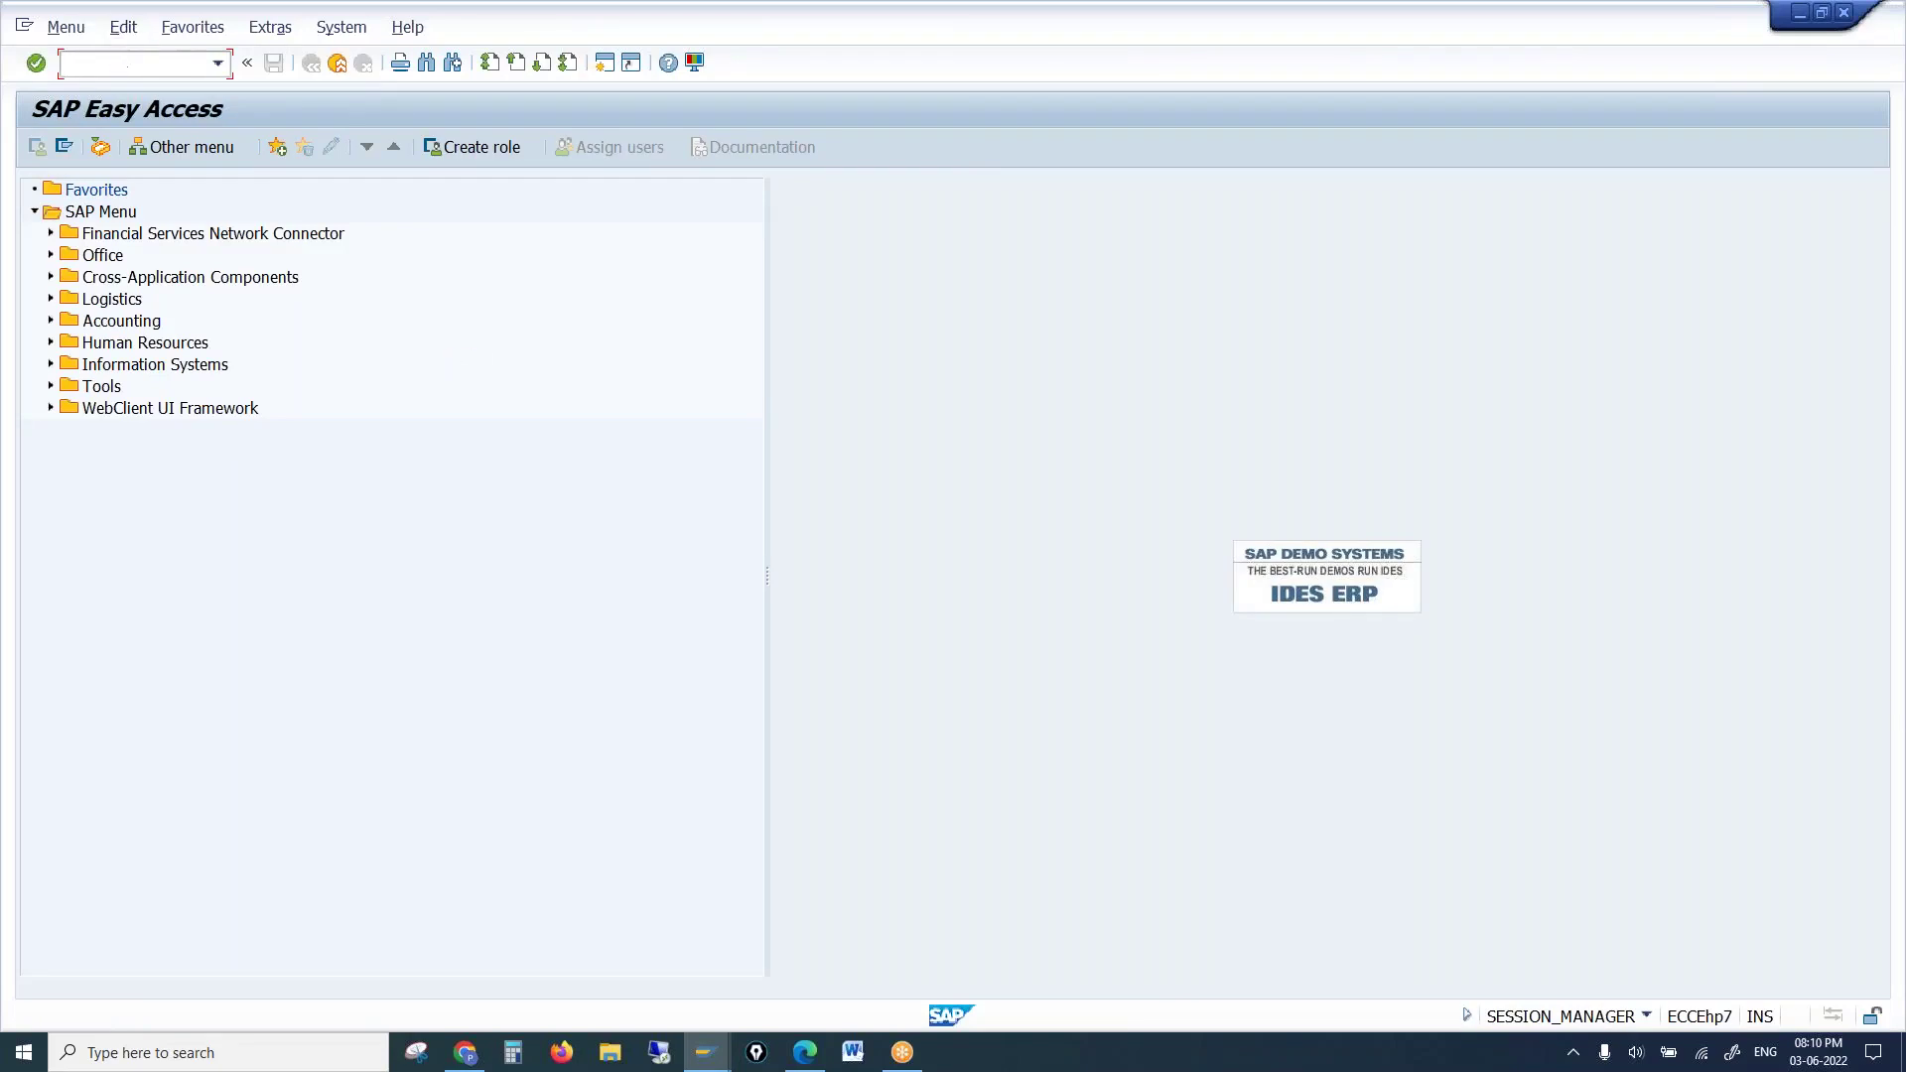
Start transaction XD01 to create a customer centrally
{"action": "type", "text": "xd01"}
{"action": "key", "text": "Return"}
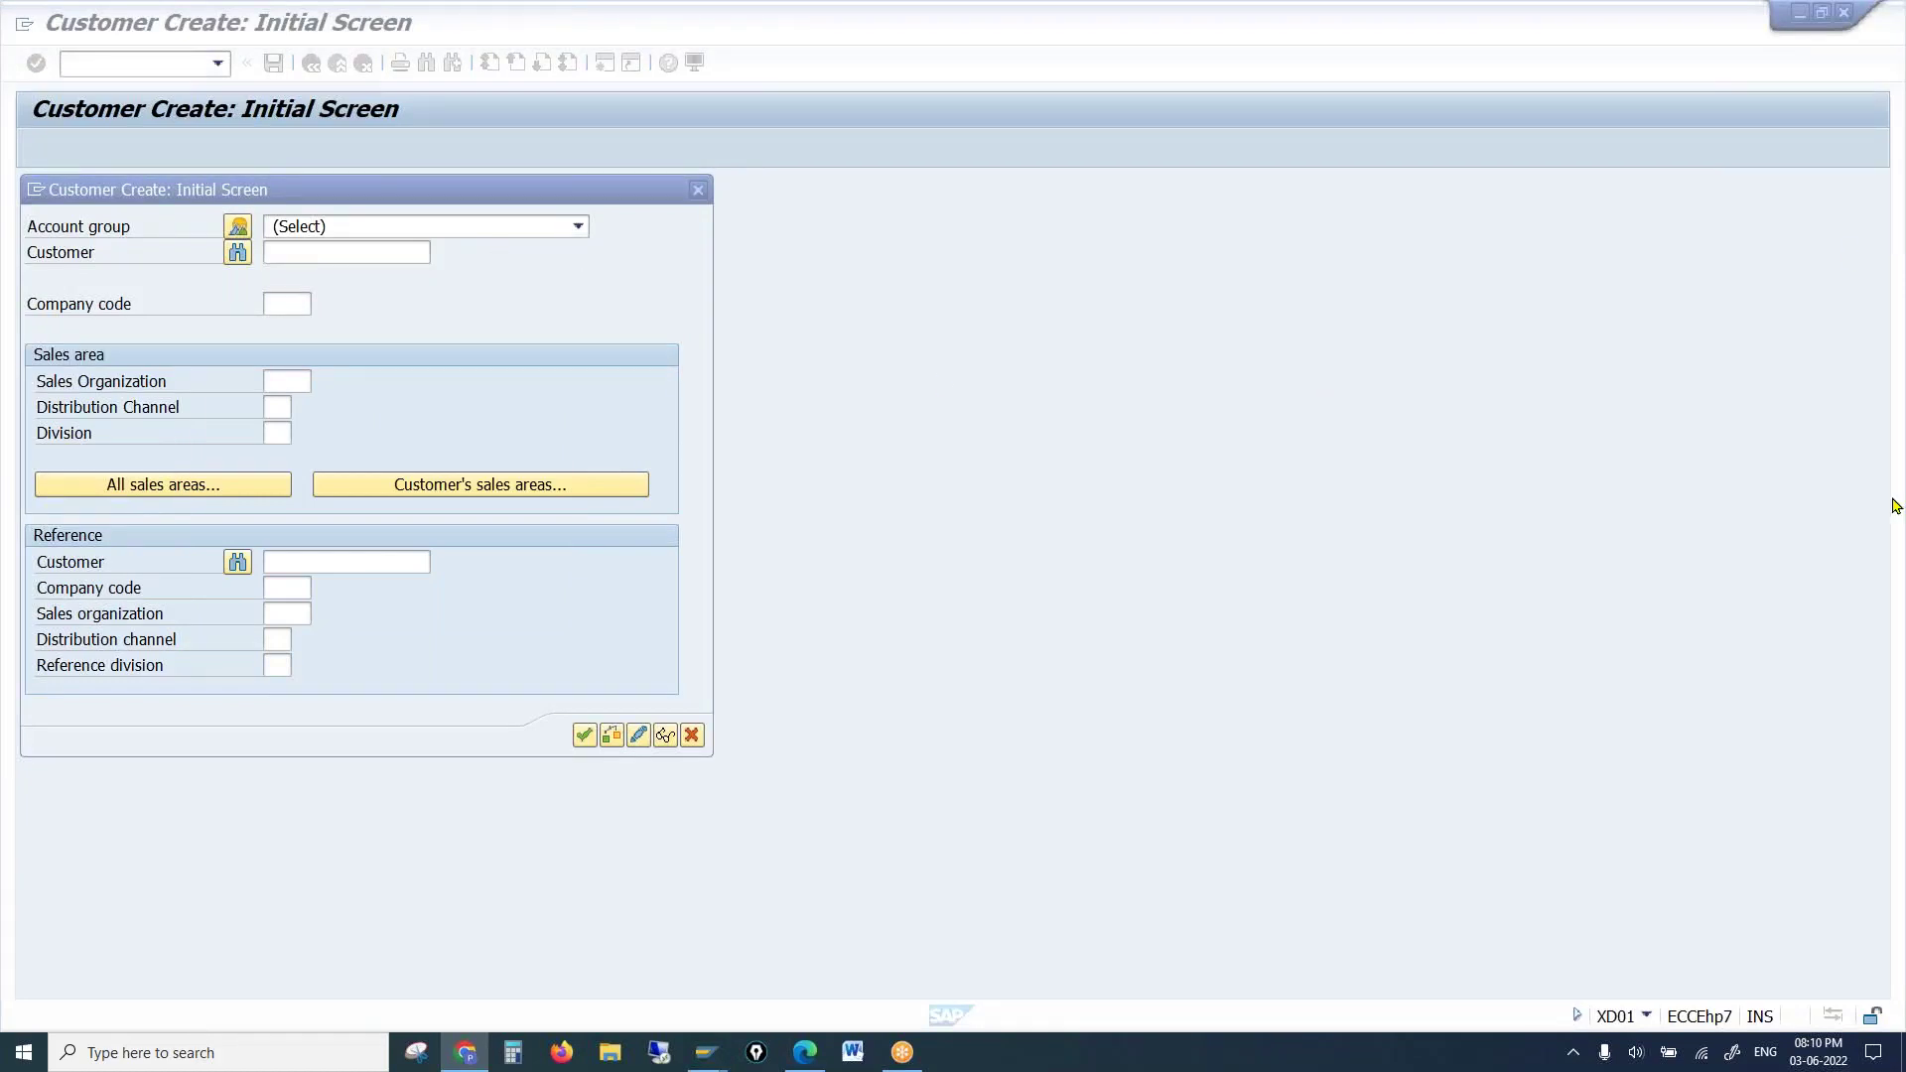
{"action": "left_click", "coordinate": [1673, 749]}
Look through the available customer account groups on the initial screen without choosing one
{"action": "left_click", "coordinate": [132, 236]}
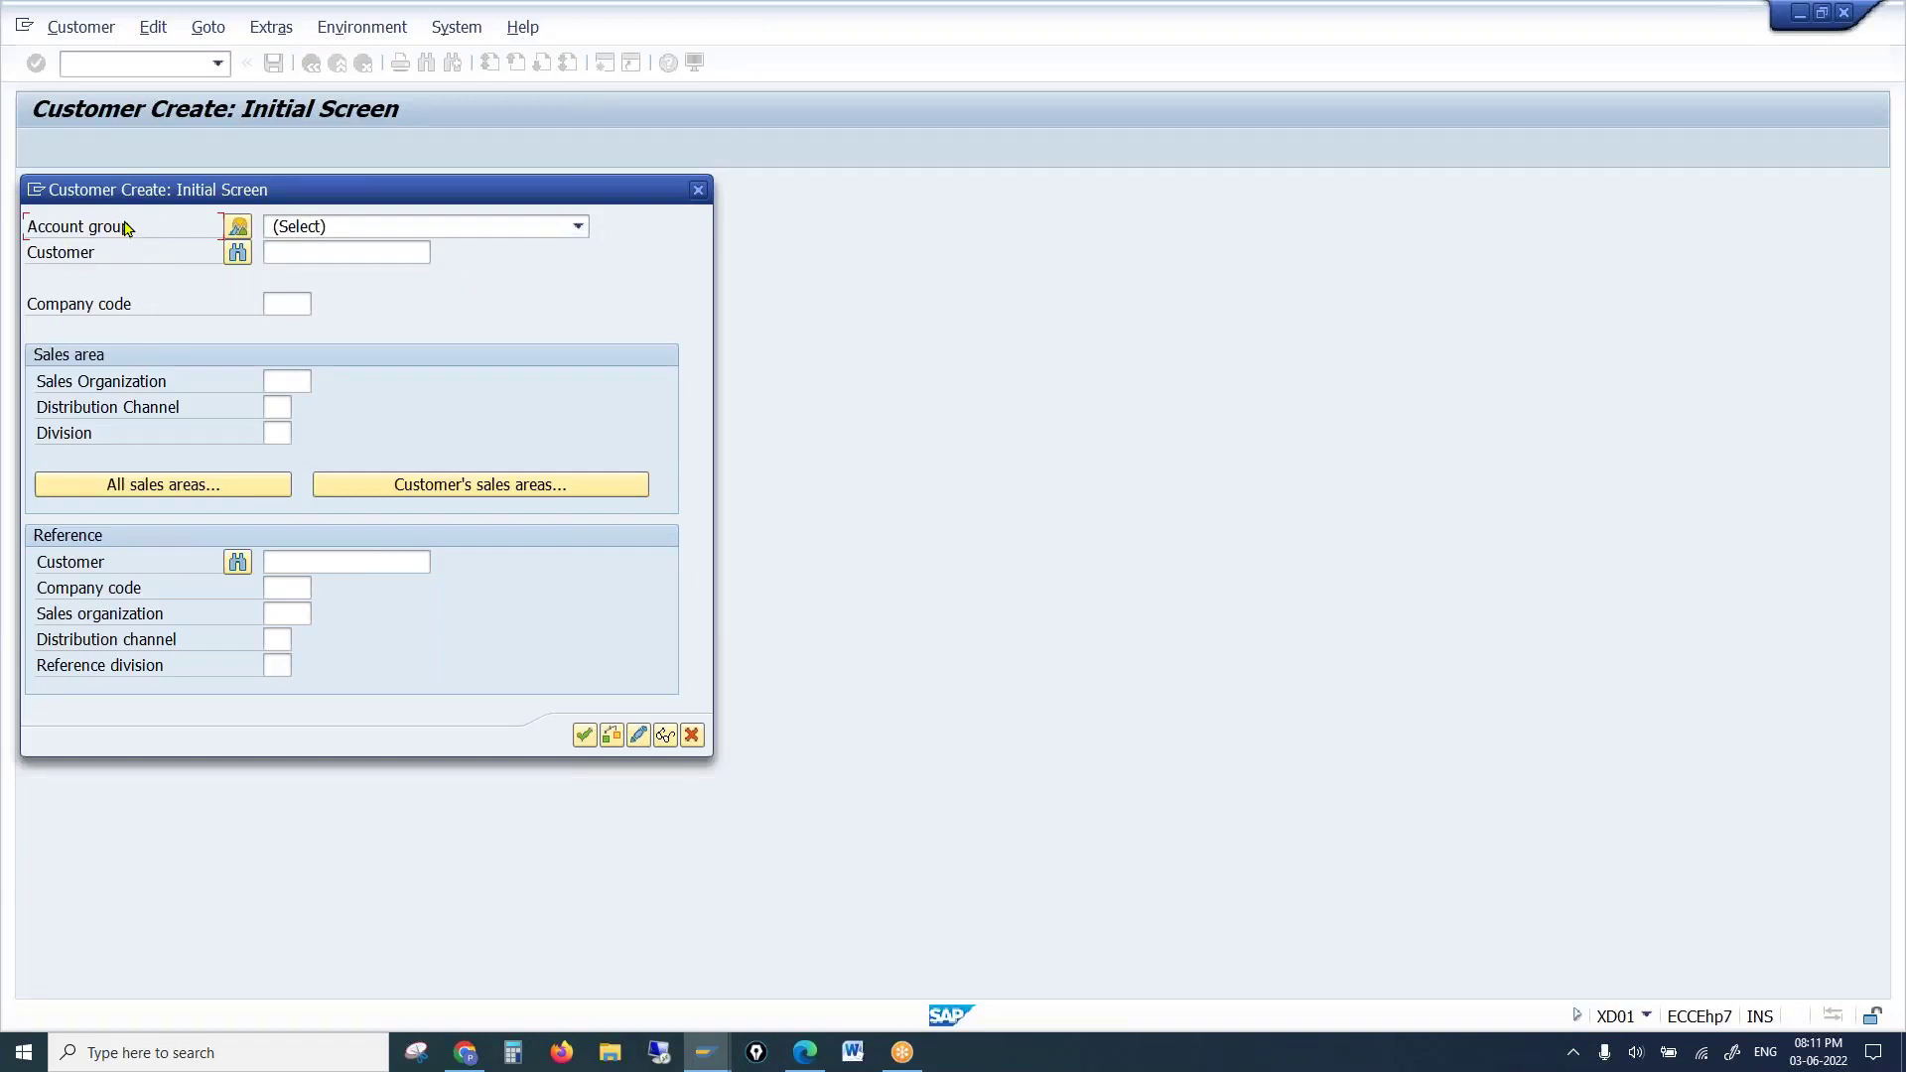
{"action": "left_click", "coordinate": [577, 226]}
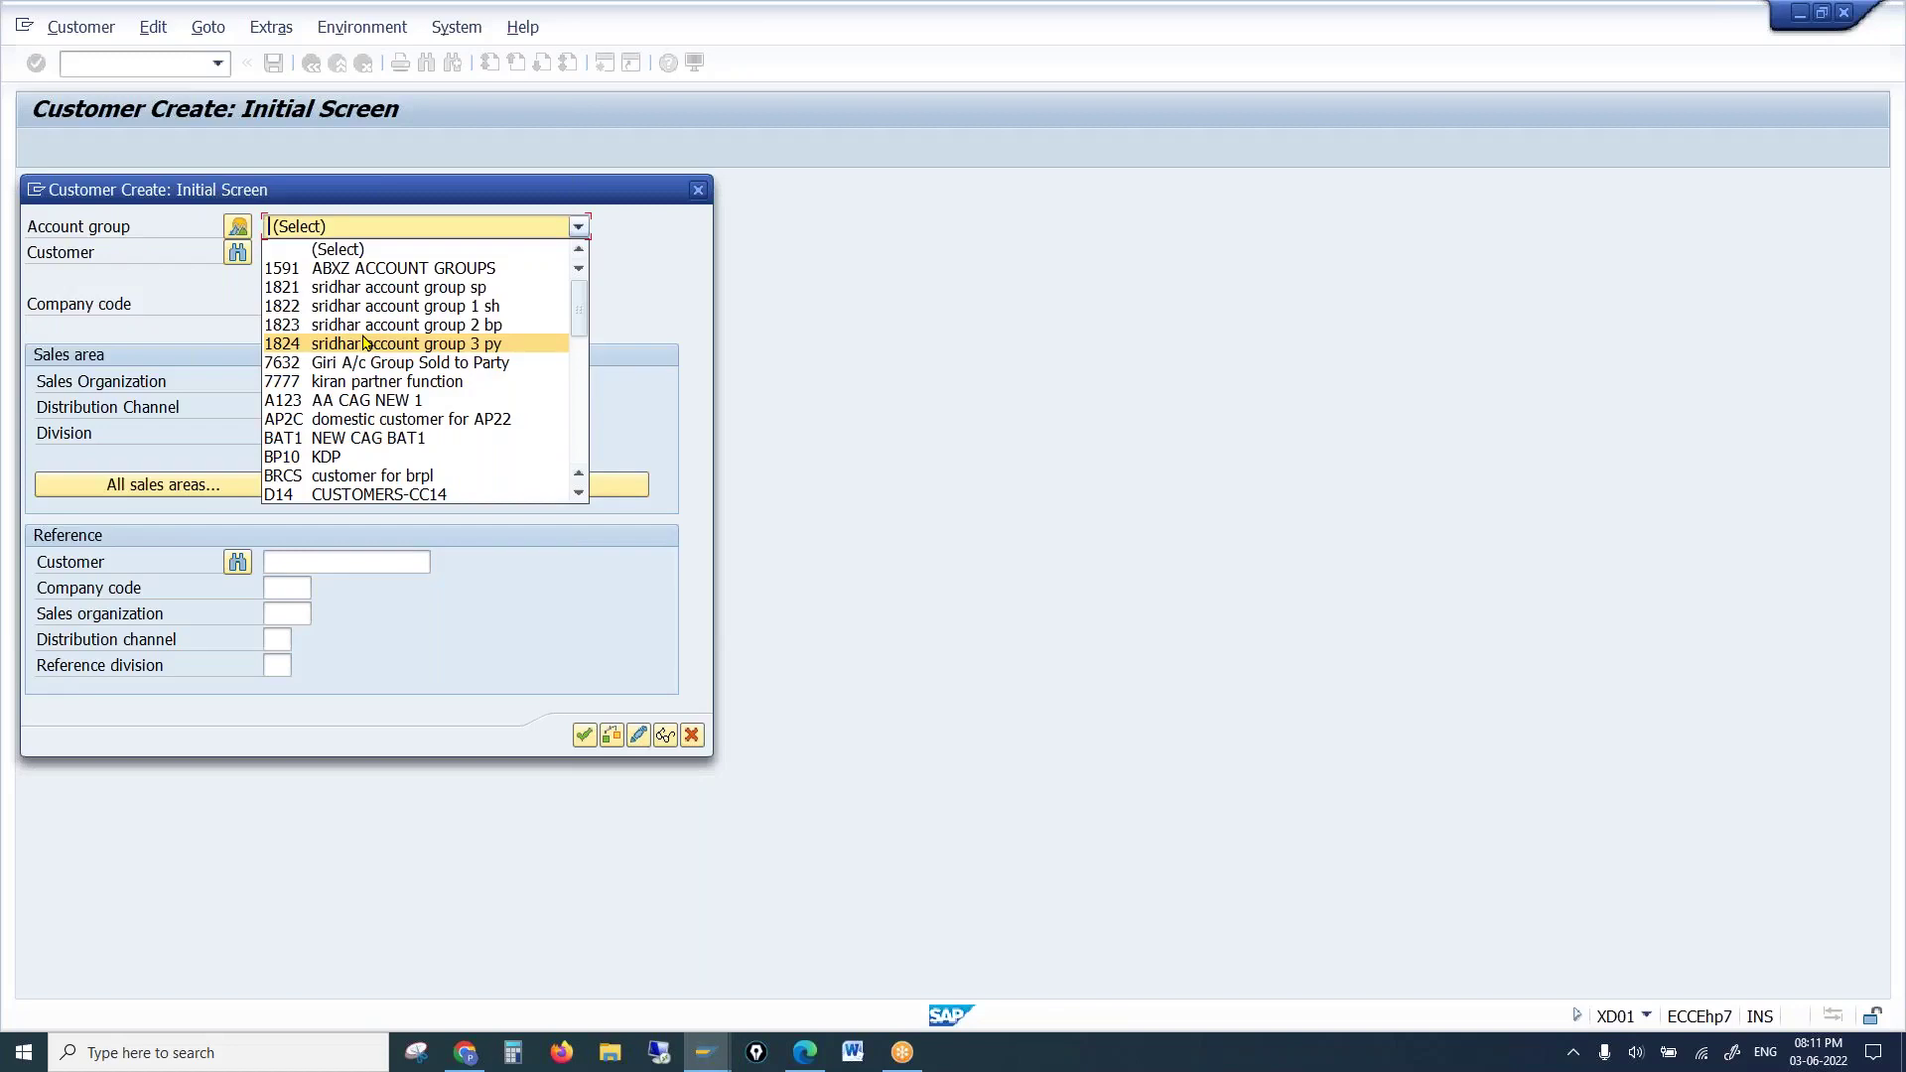
{"action": "left_click", "coordinate": [620, 306]}
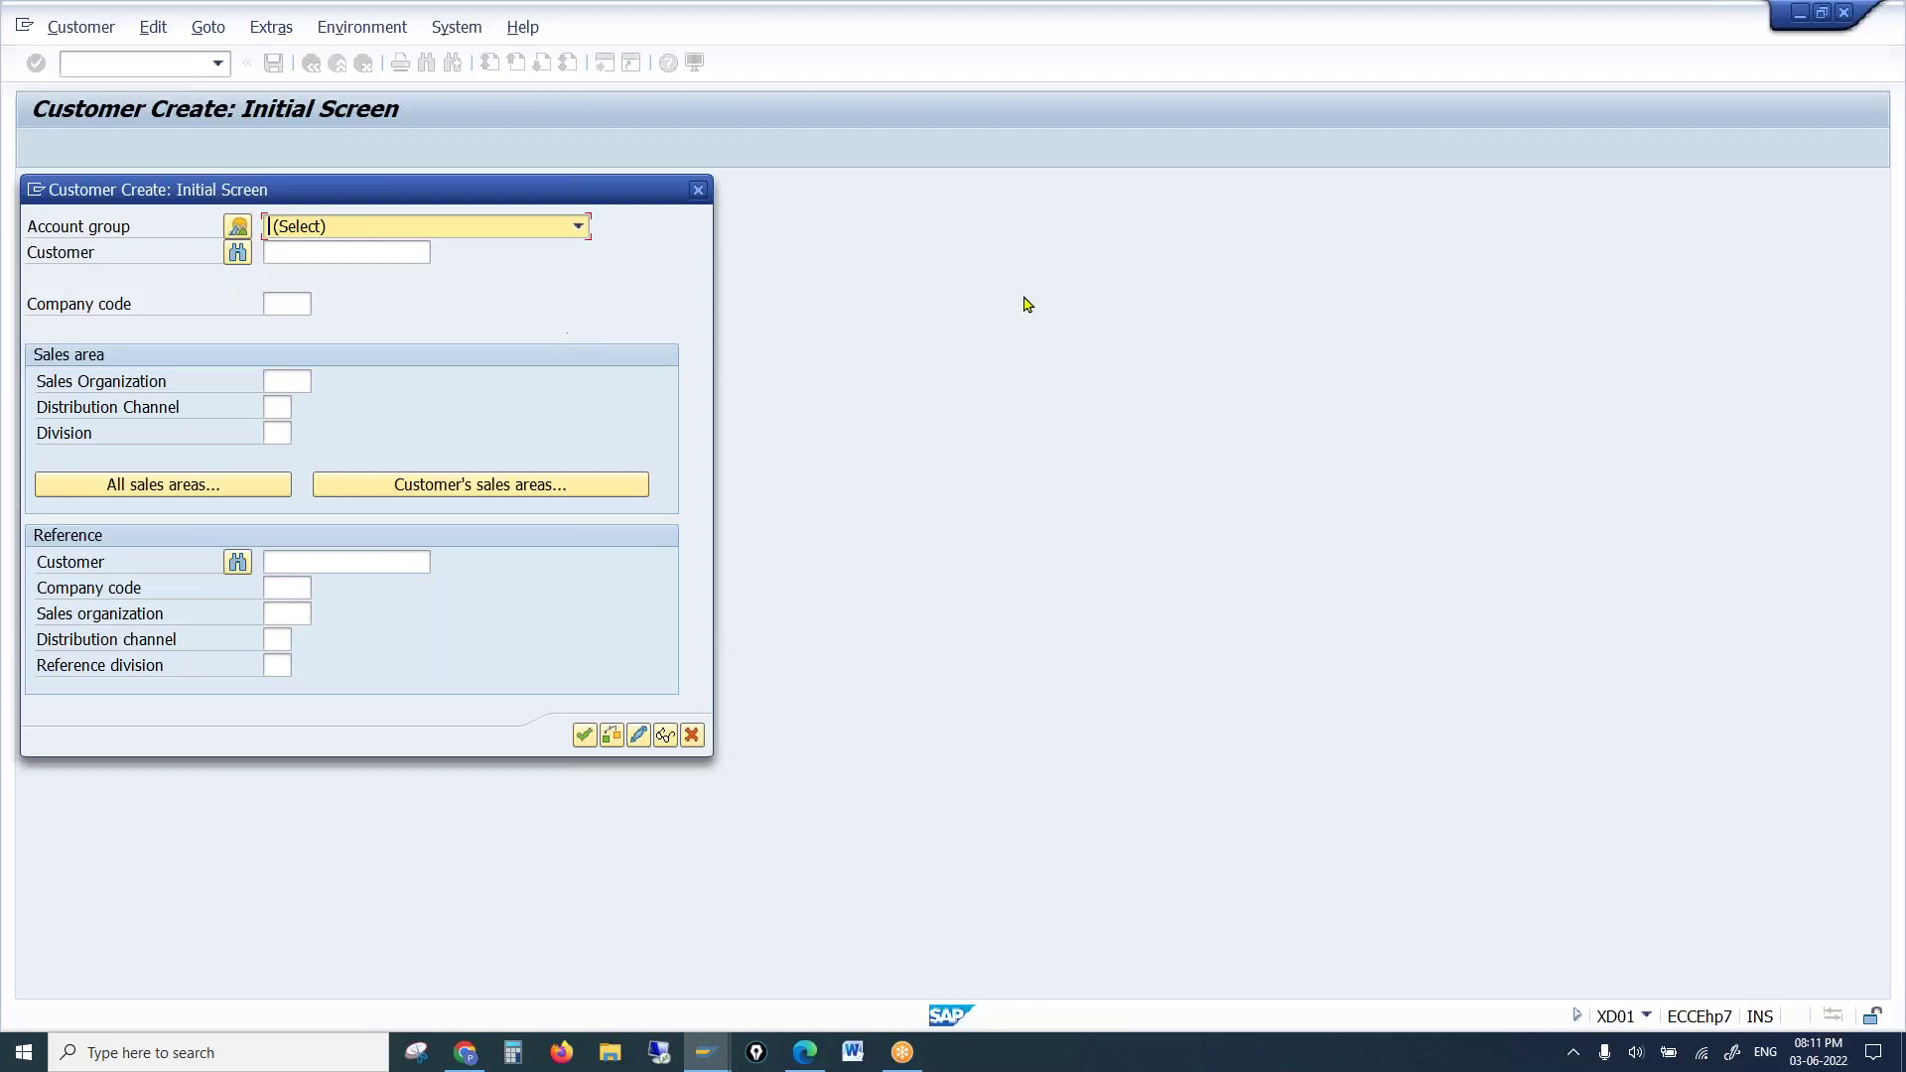
{"action": "key", "text": "alt+Tab"}
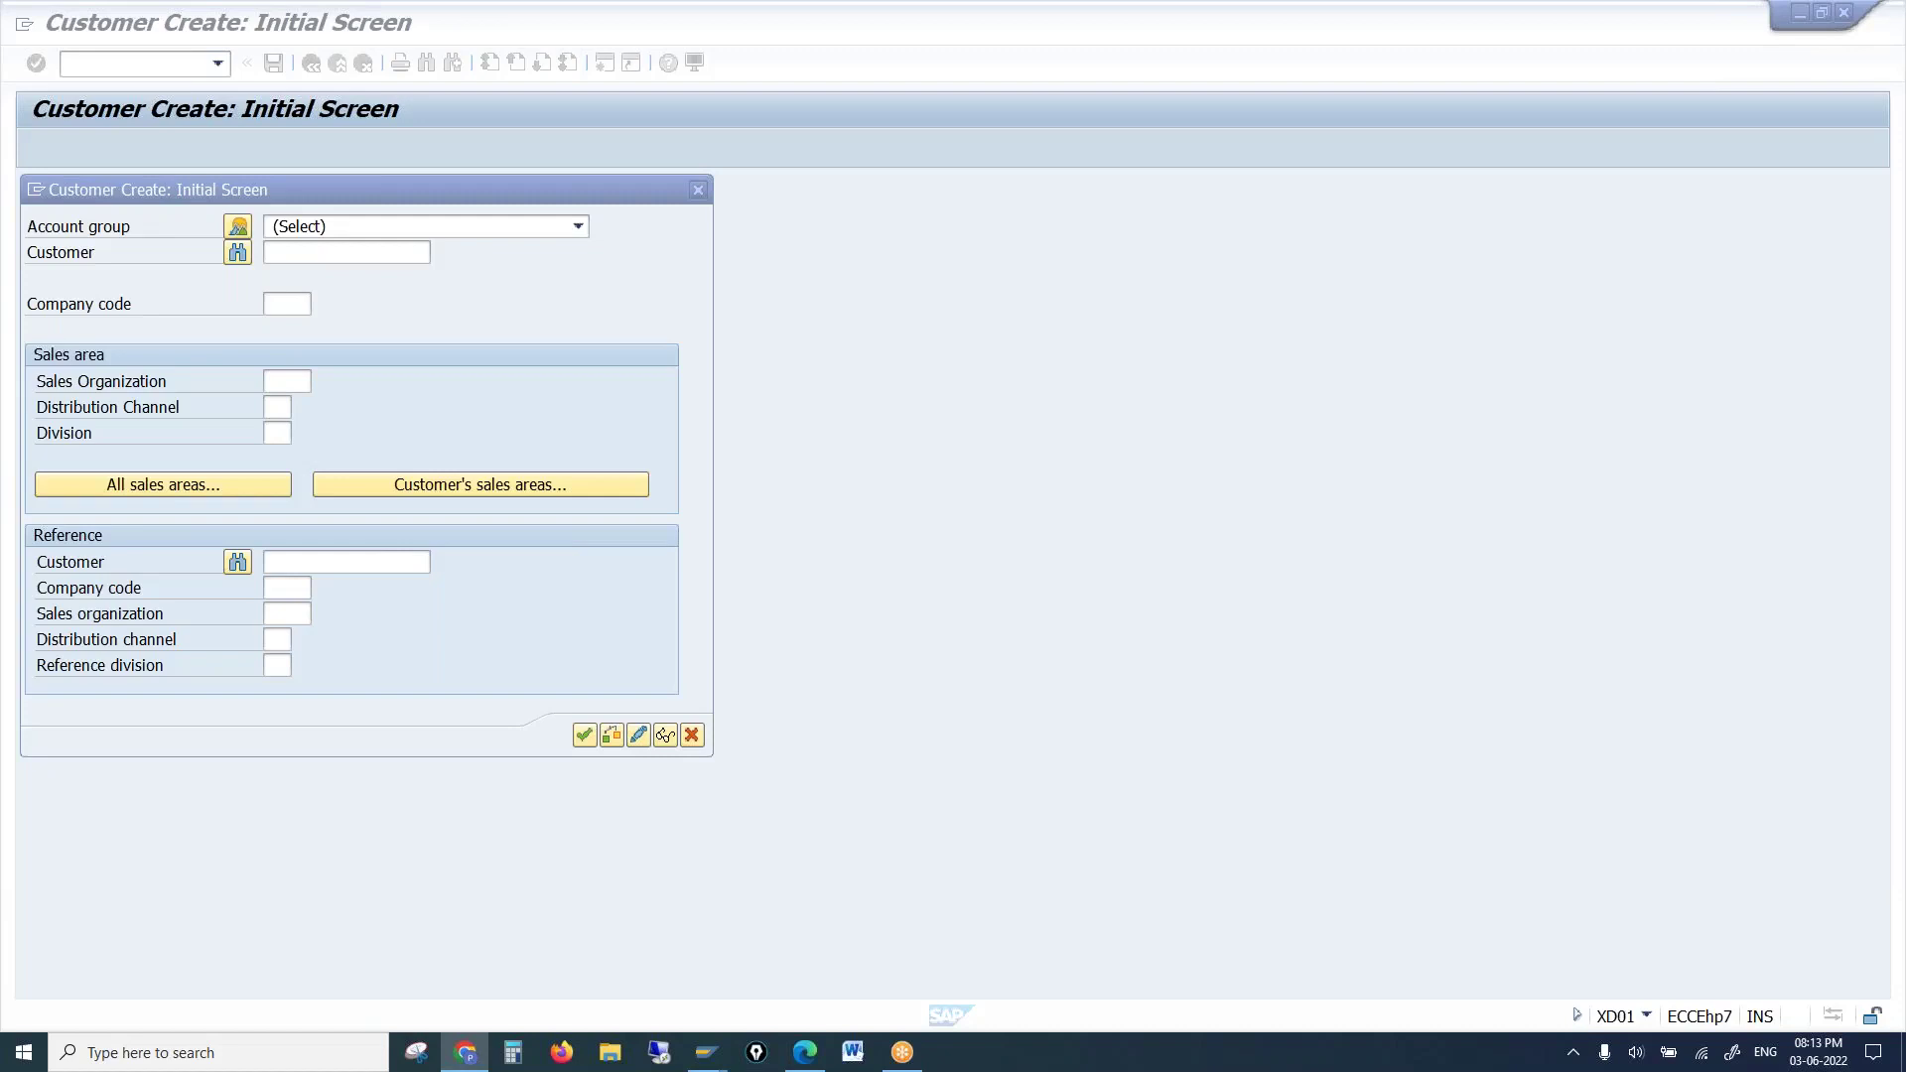
{"action": "left_click", "coordinate": [353, 234]}
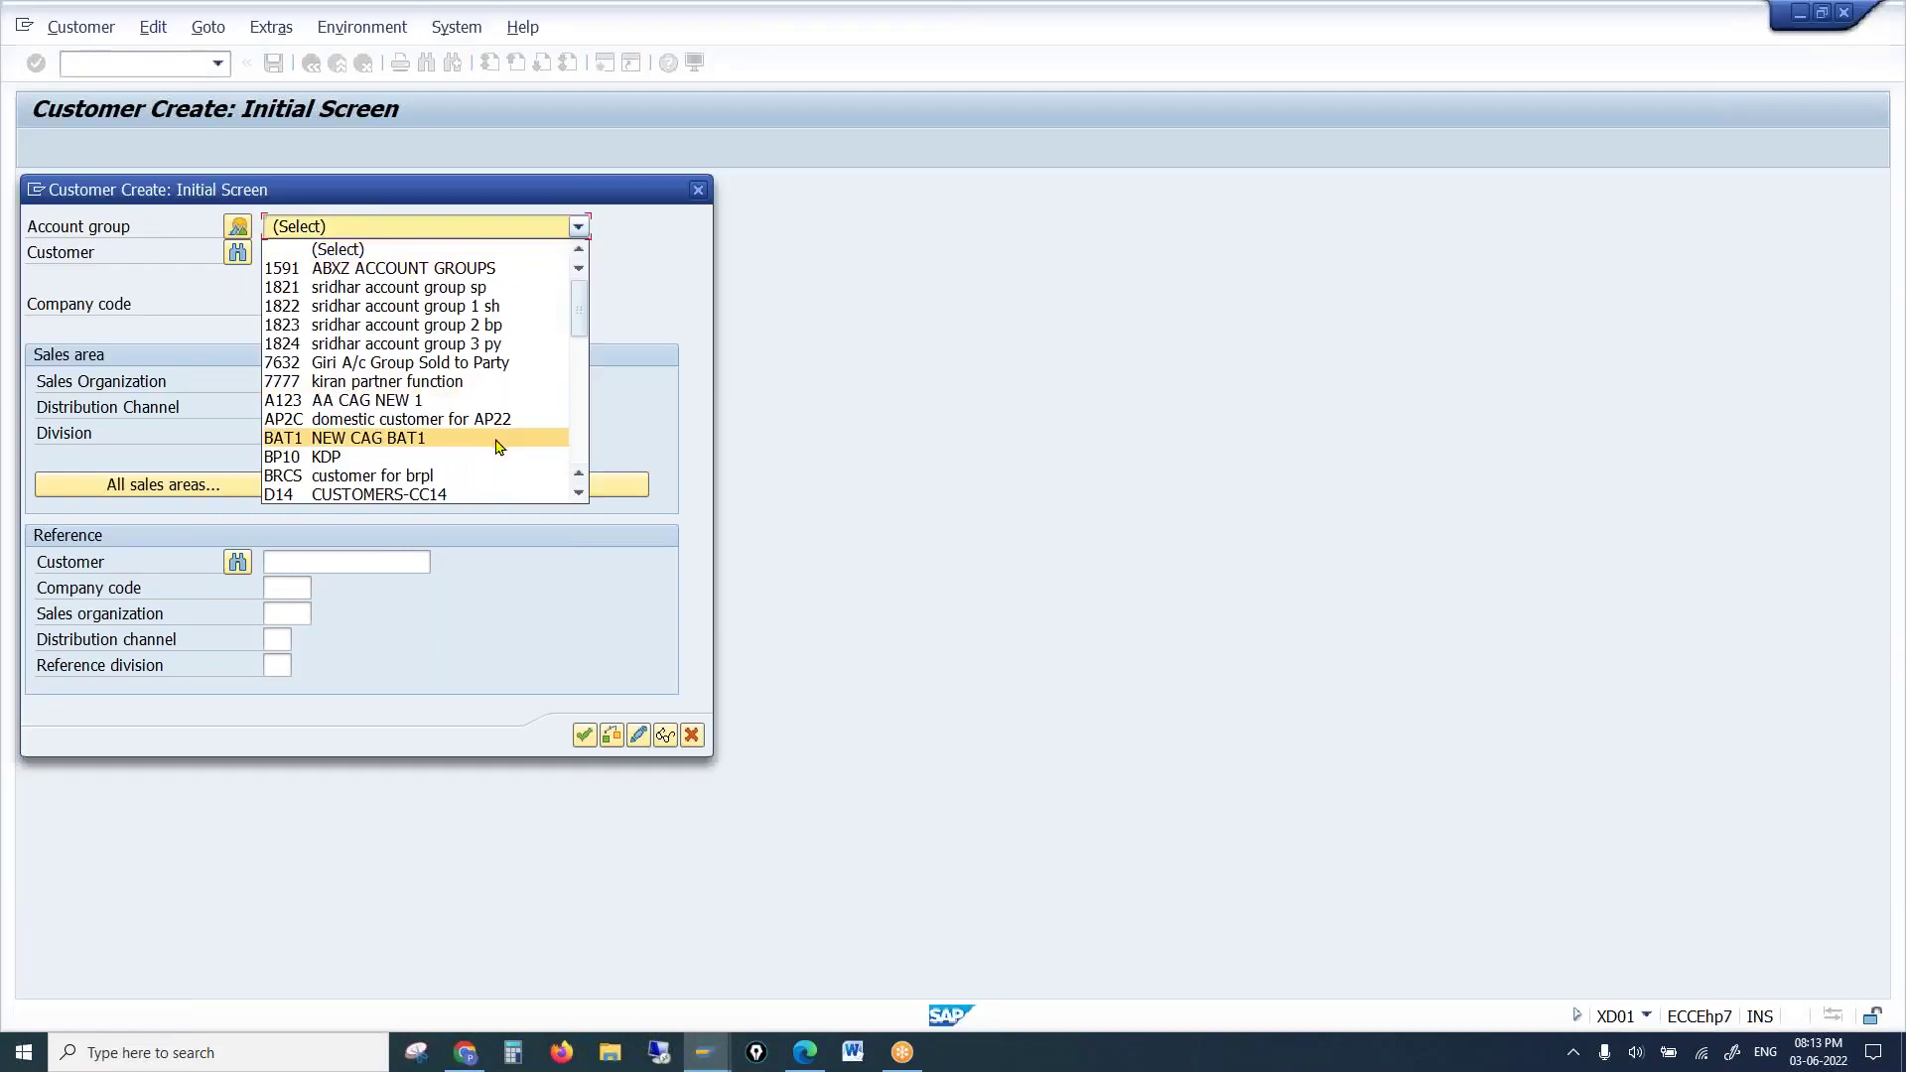
{"action": "left_click_drag", "start_coordinate": [576, 307], "coordinate": [584, 465]}
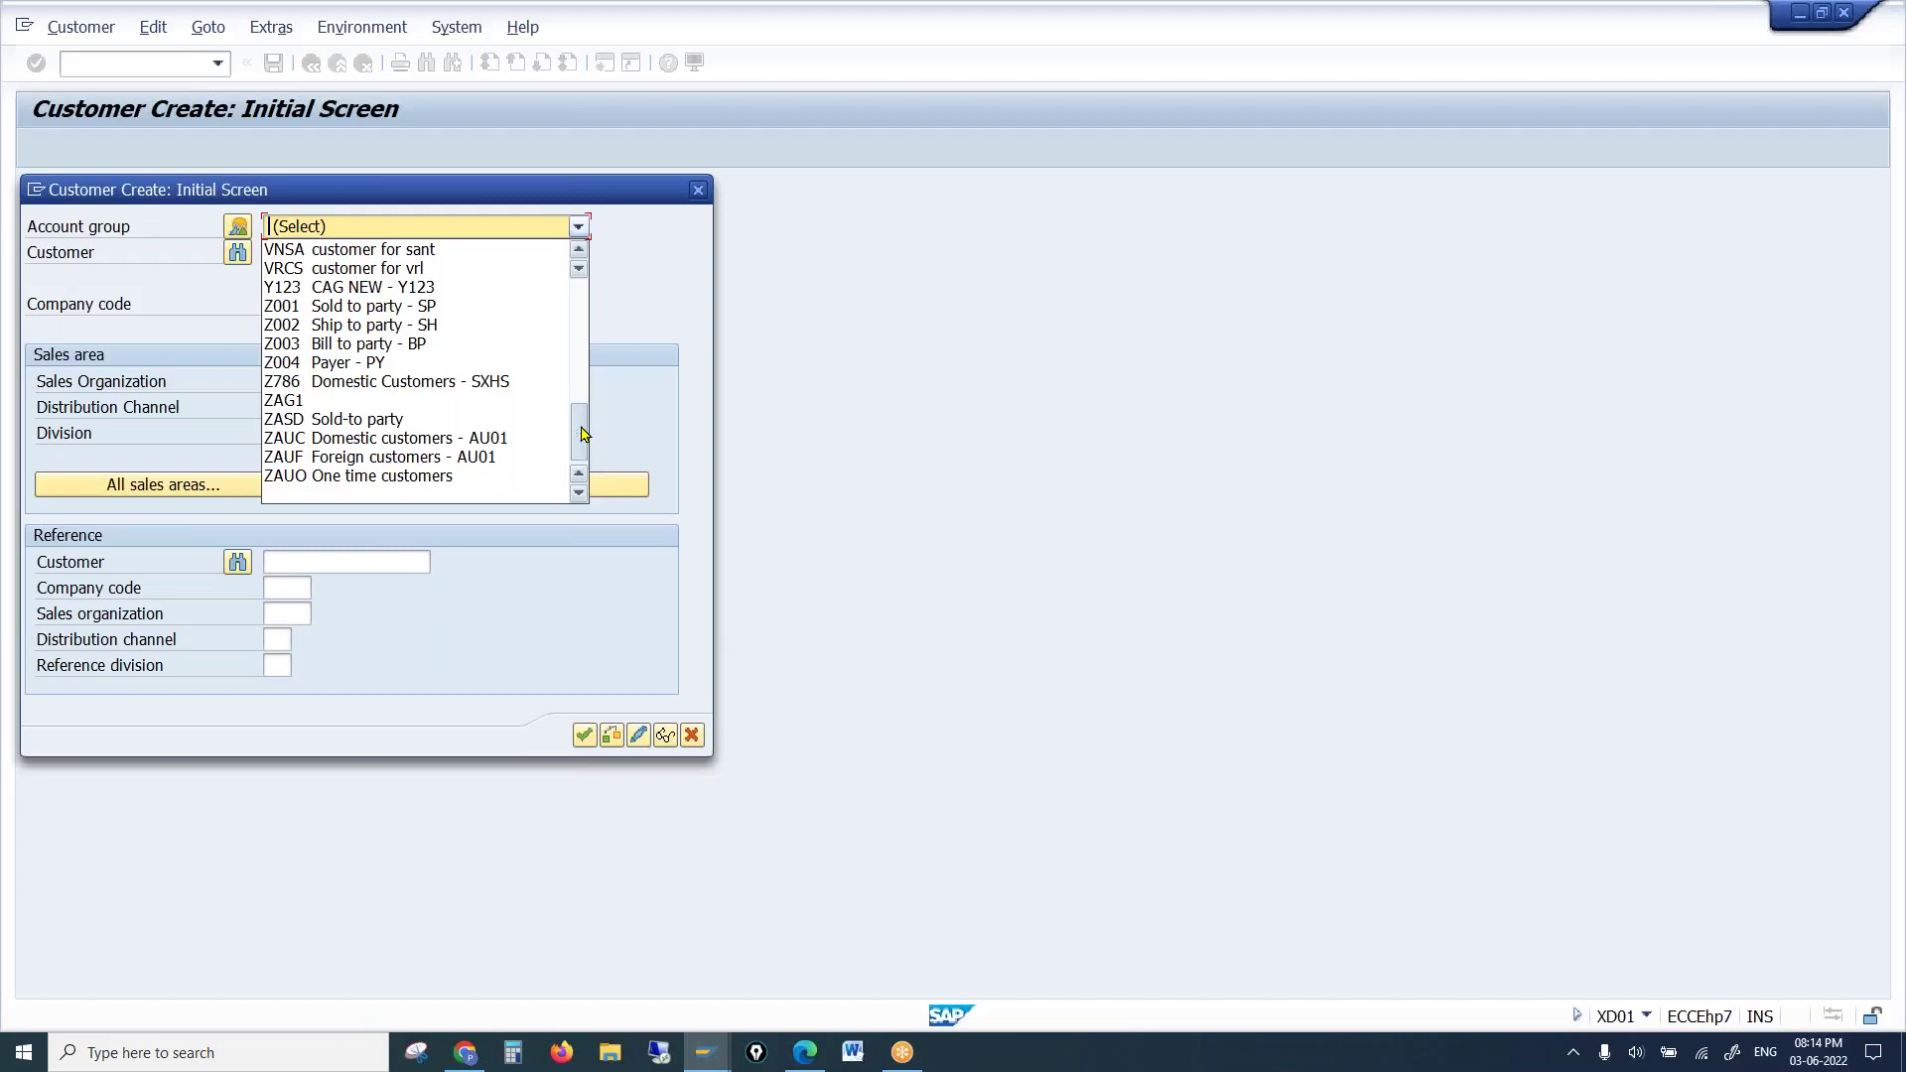
{"action": "scroll", "coordinate": [429, 377], "scroll_direction": "up", "scroll_amount": 9}
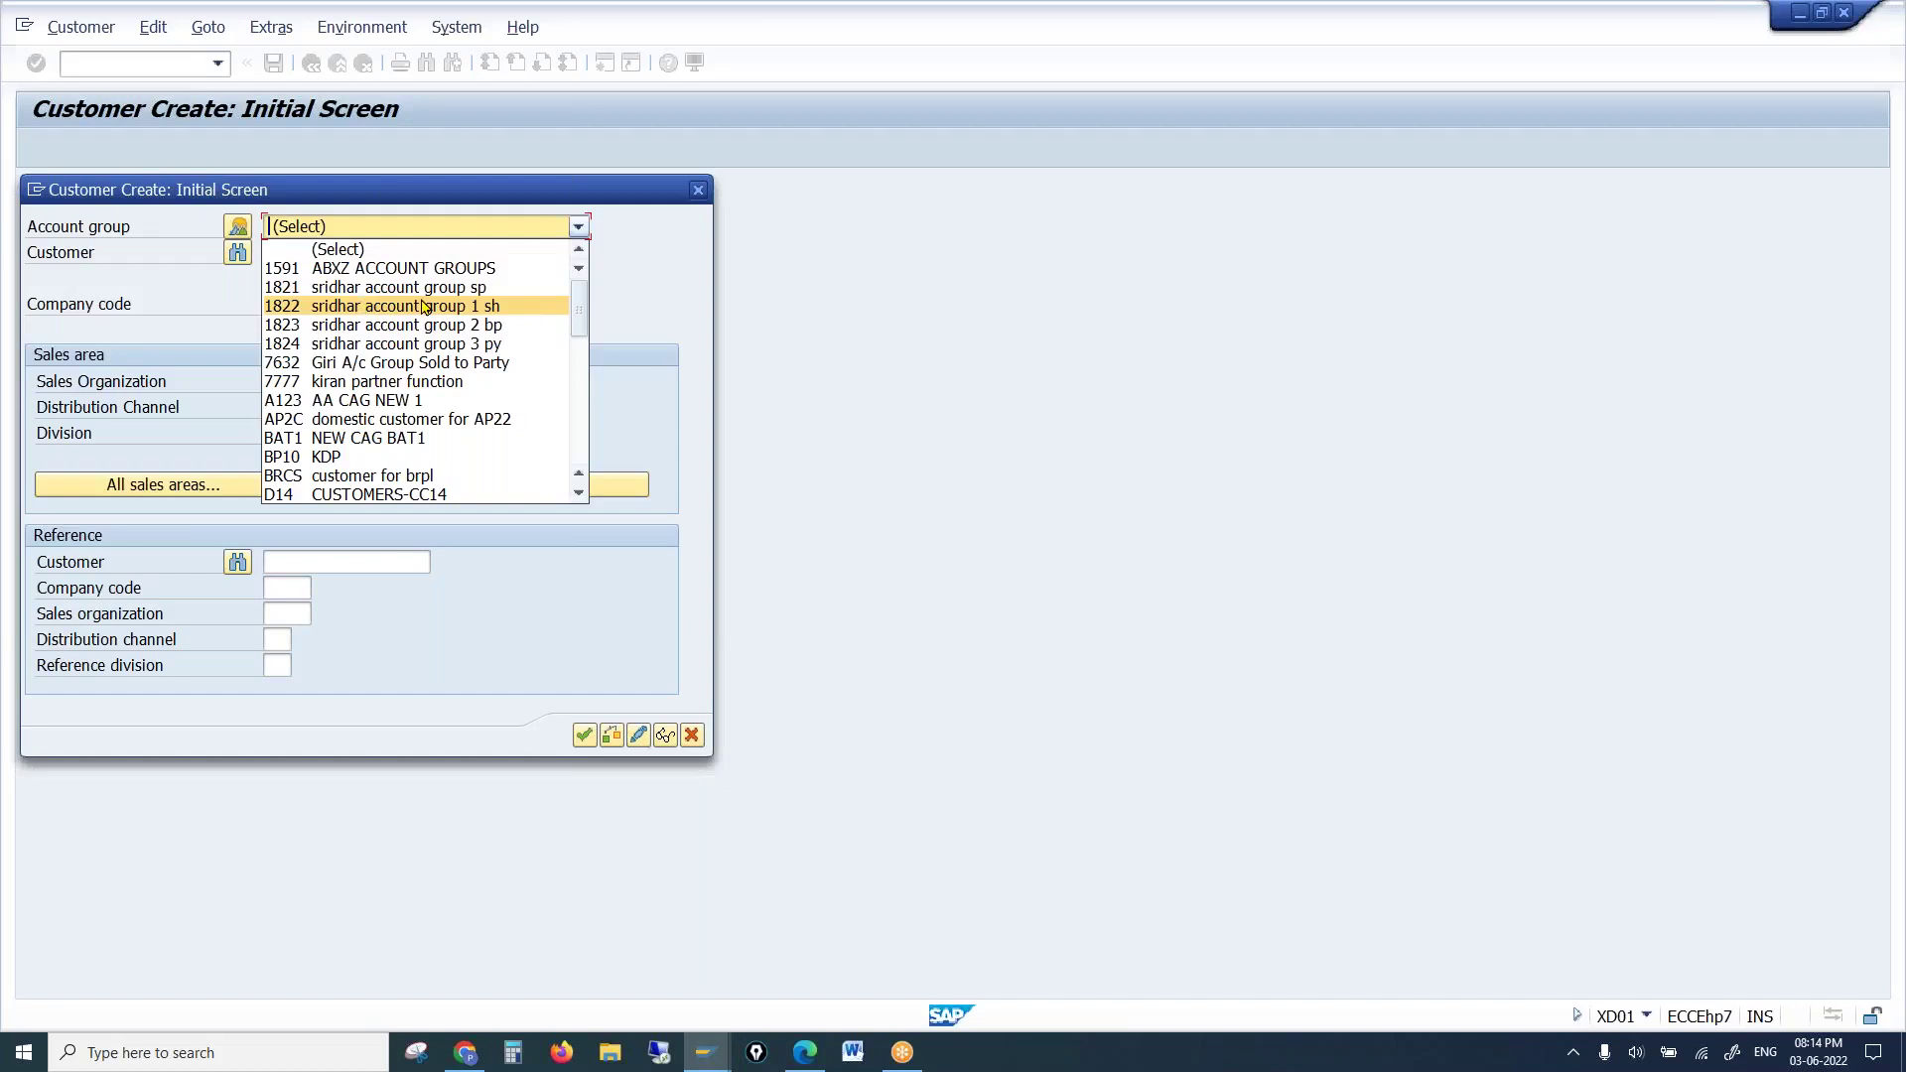
{"action": "left_click", "coordinate": [139, 239]}
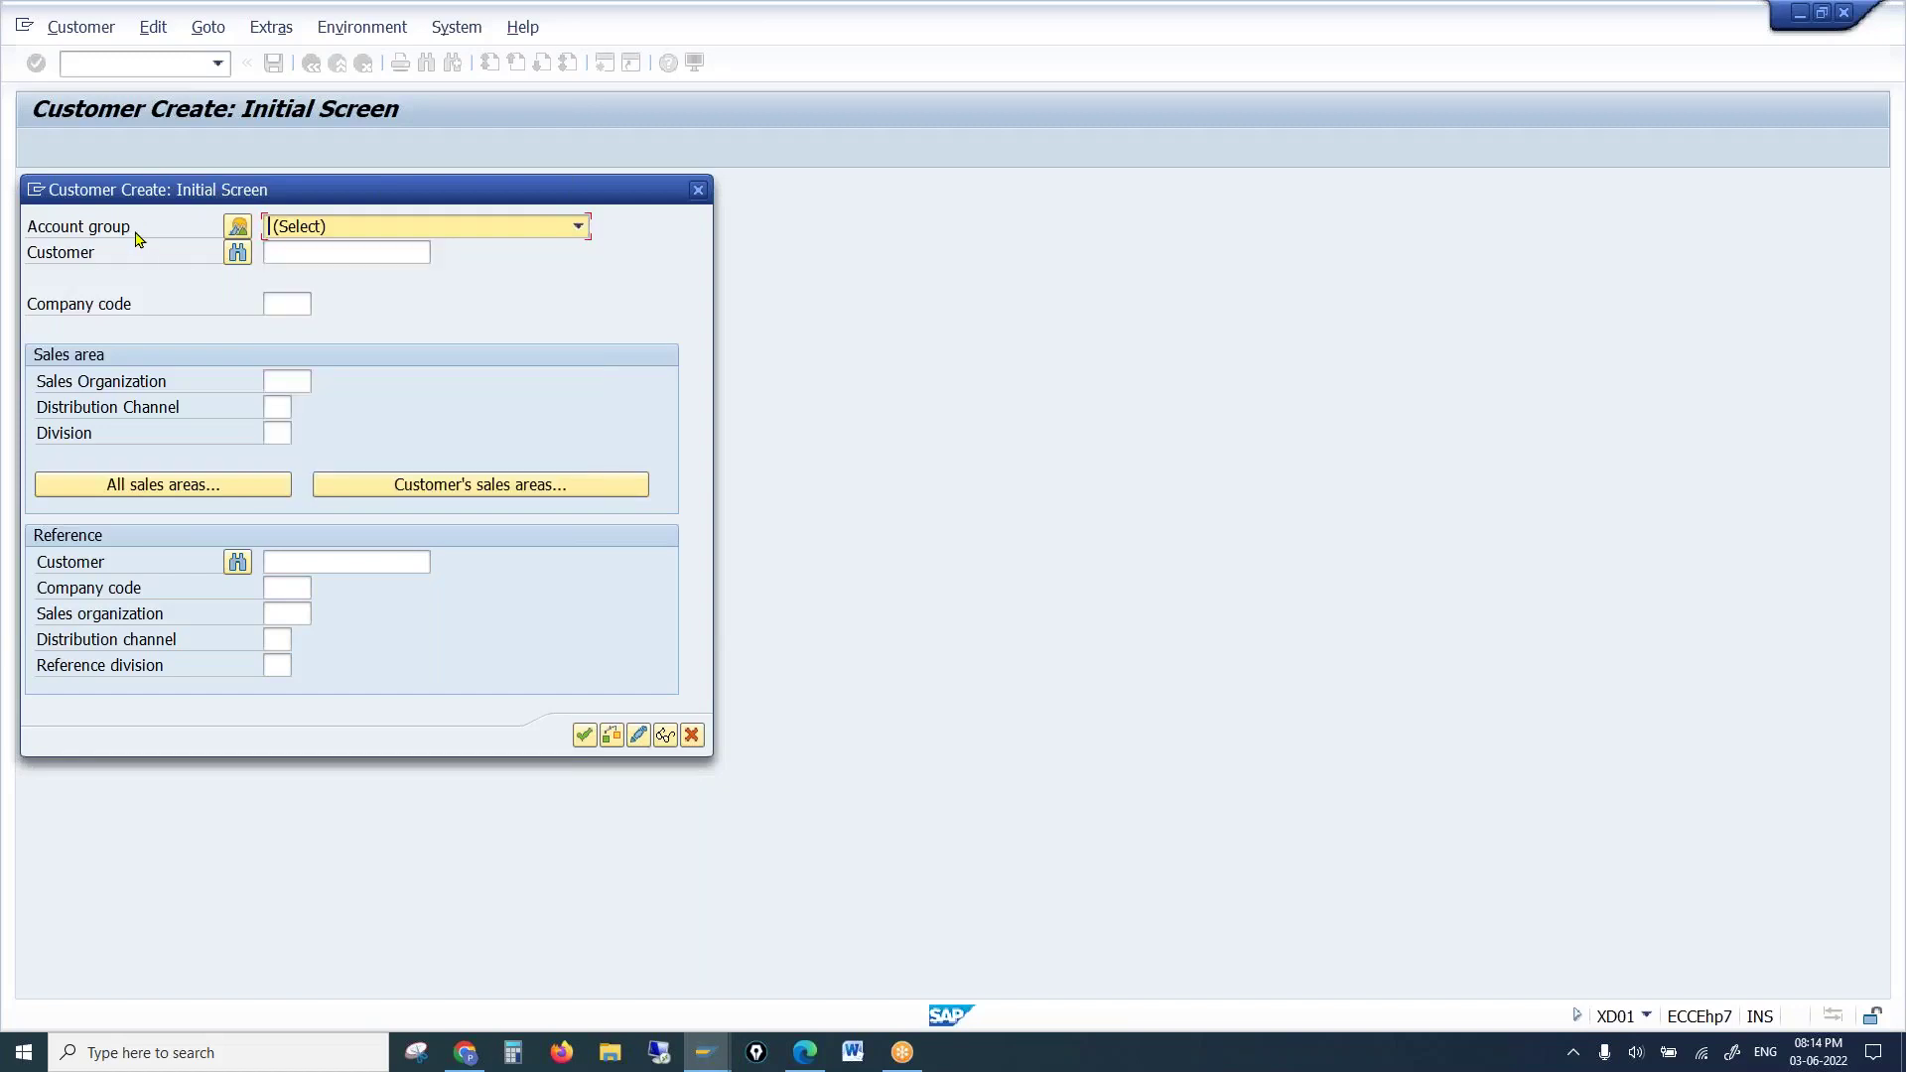
Choose Z001 Sold to party - SP as the new customer's account group
{"action": "left_click", "coordinate": [385, 229]}
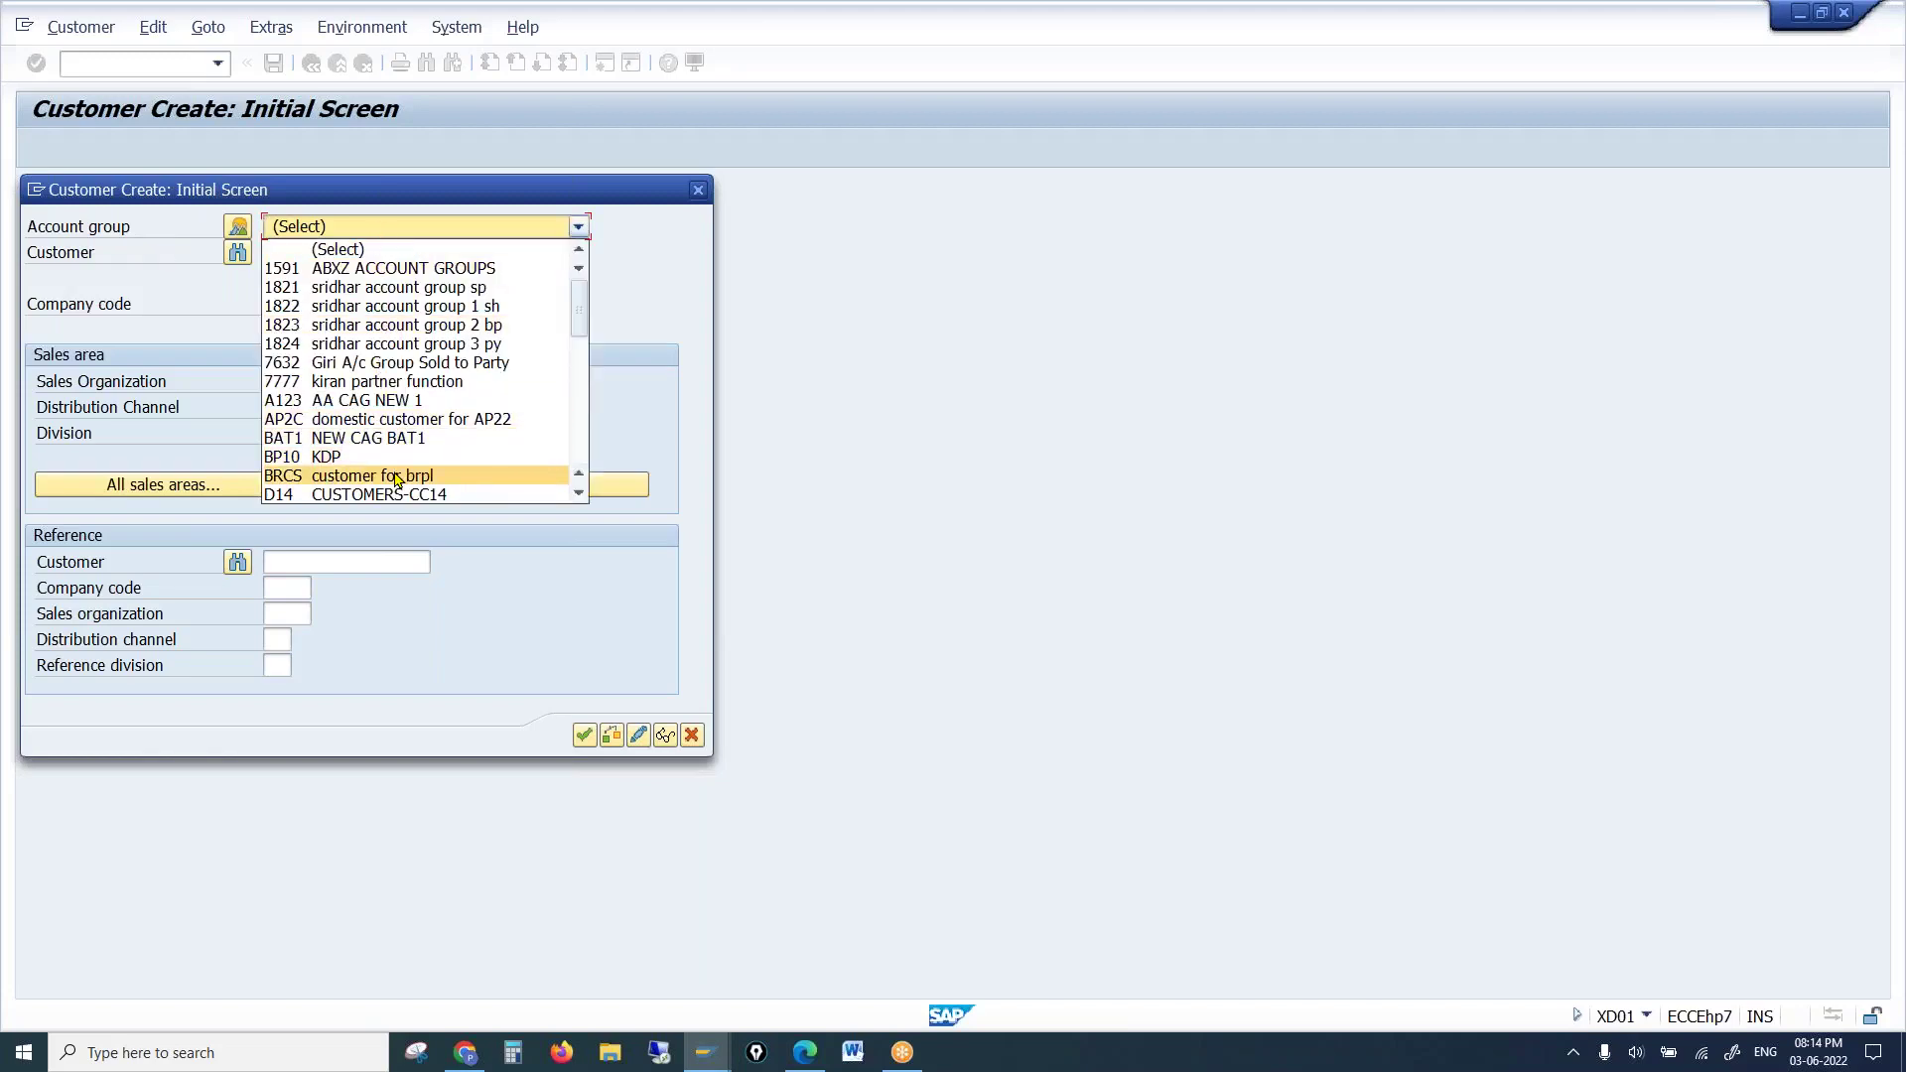
{"action": "scroll", "coordinate": [434, 425], "scroll_direction": "down", "scroll_amount": 2}
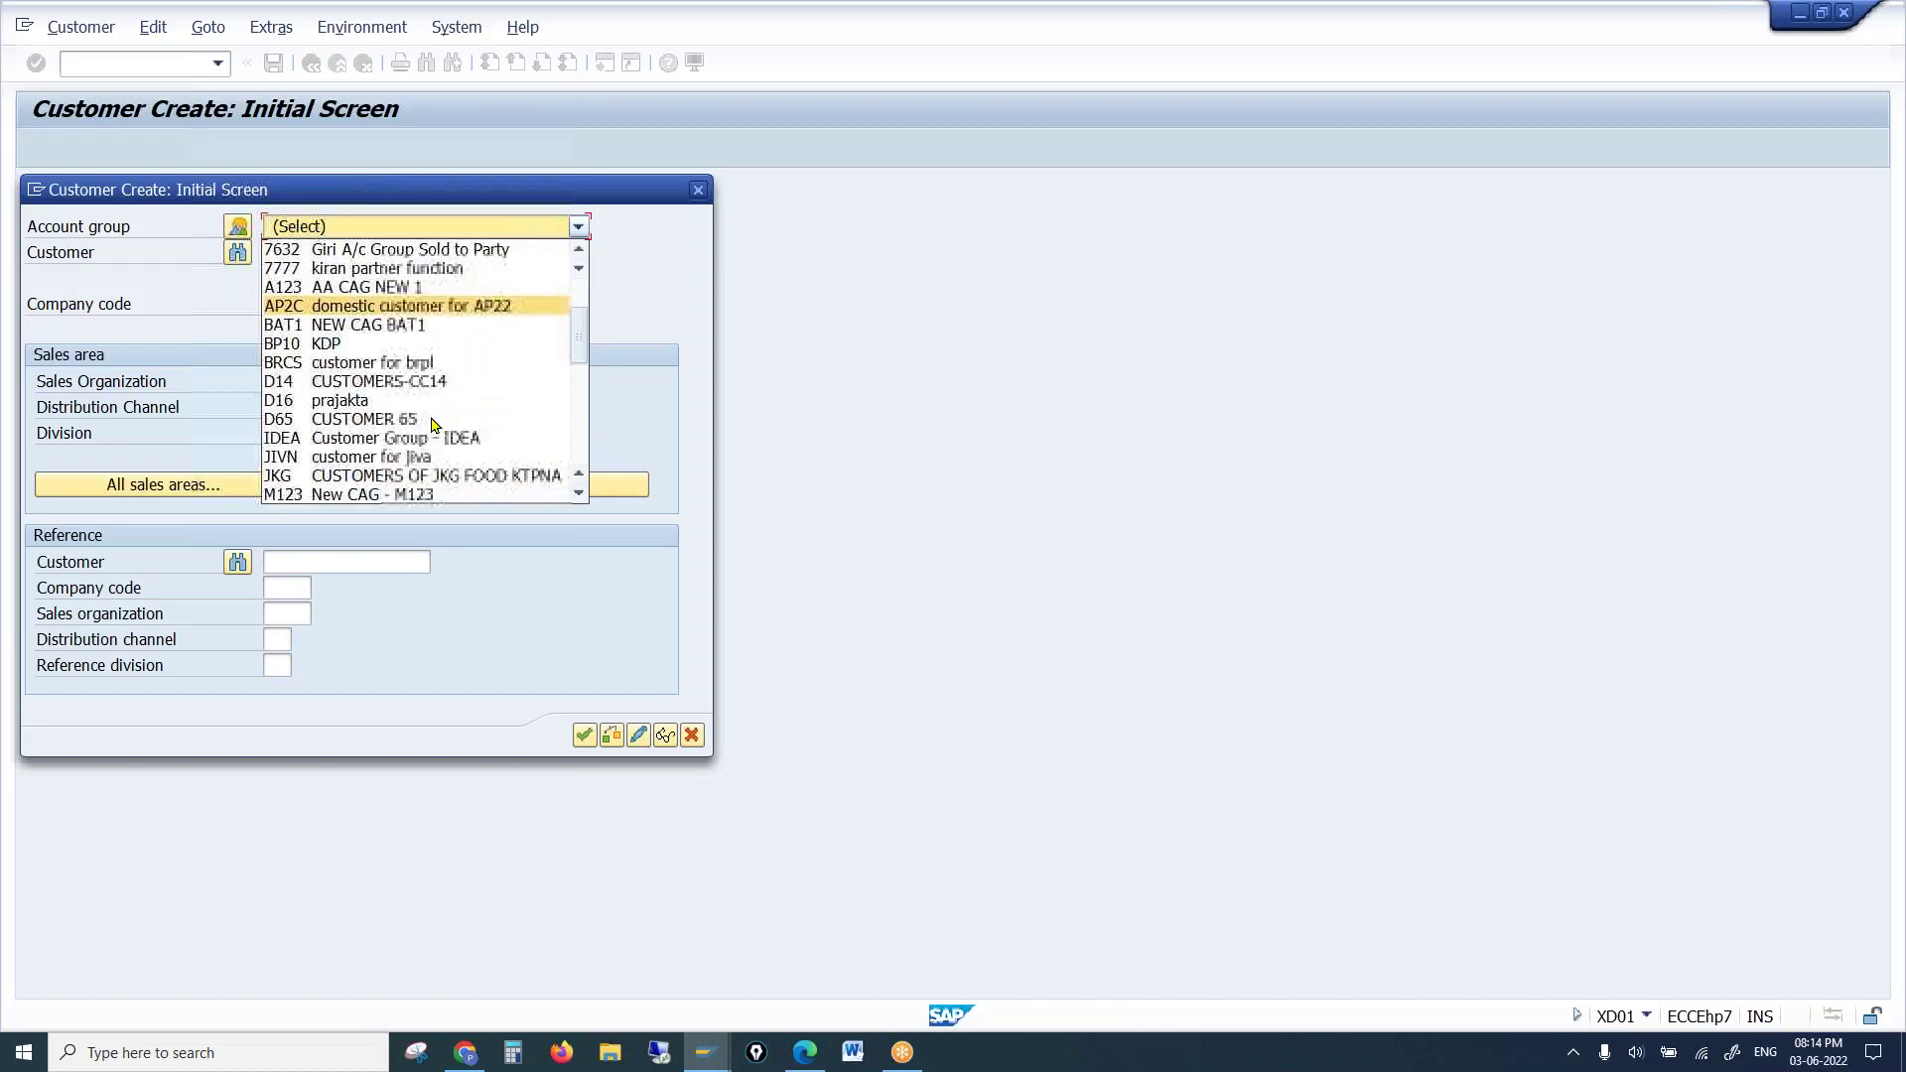
{"action": "scroll", "coordinate": [434, 425], "scroll_direction": "down", "scroll_amount": 2}
{"action": "scroll", "coordinate": [434, 425], "scroll_direction": "up", "scroll_amount": 4}
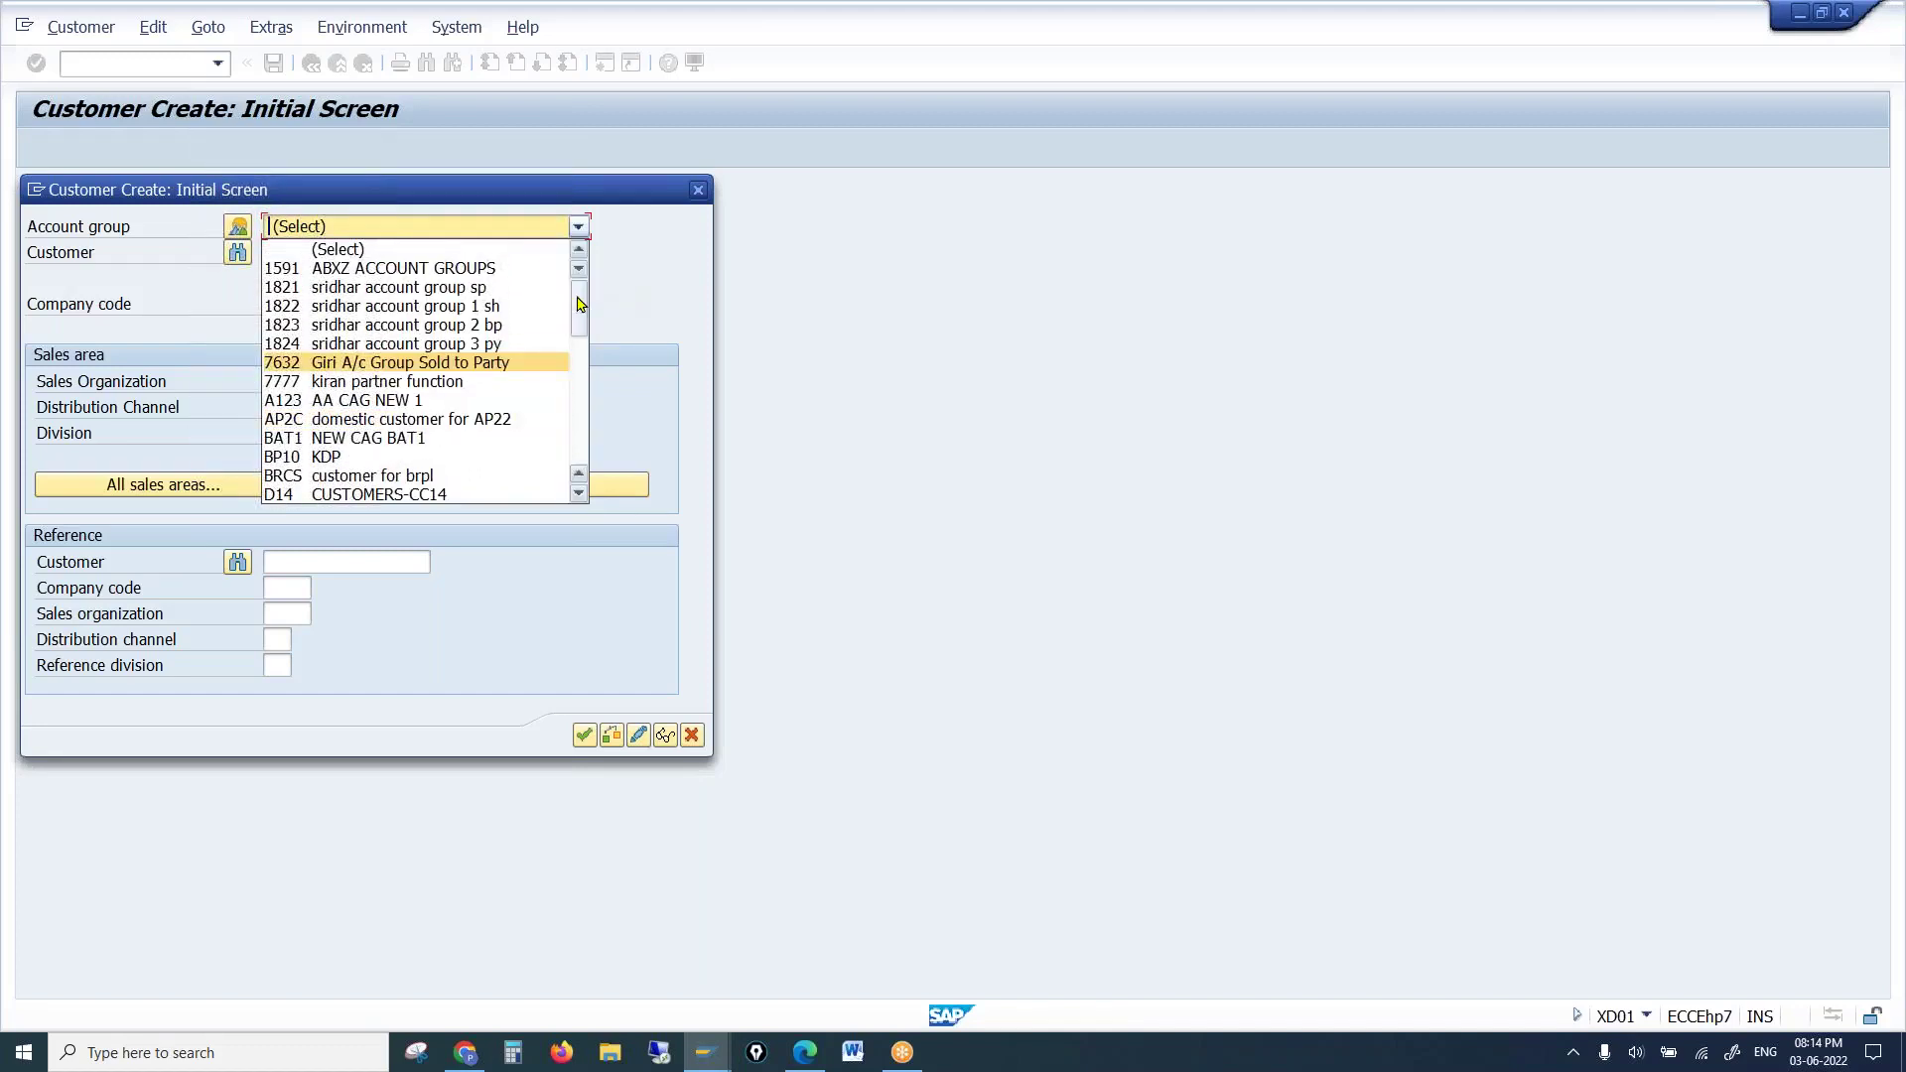
{"action": "left_click_drag", "start_coordinate": [578, 309], "coordinate": [580, 428]}
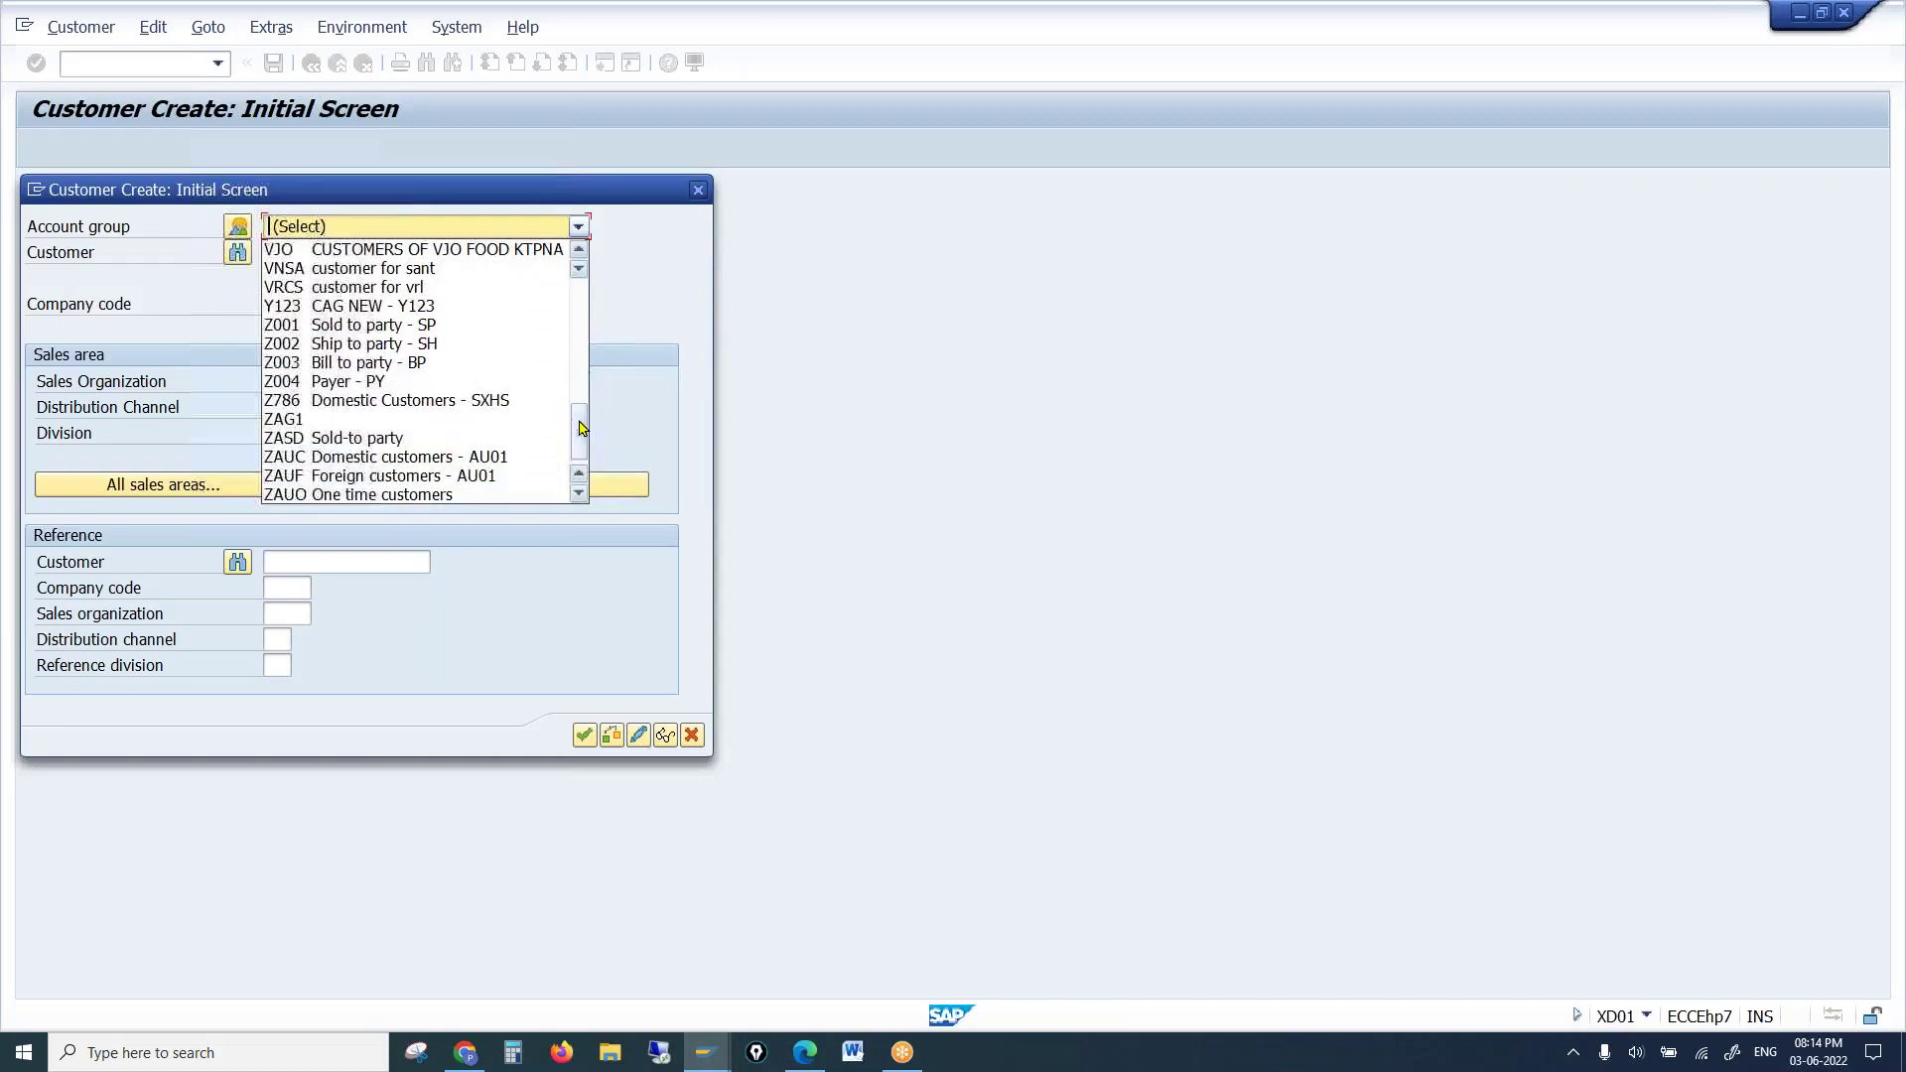
{"action": "left_click", "coordinate": [380, 327]}
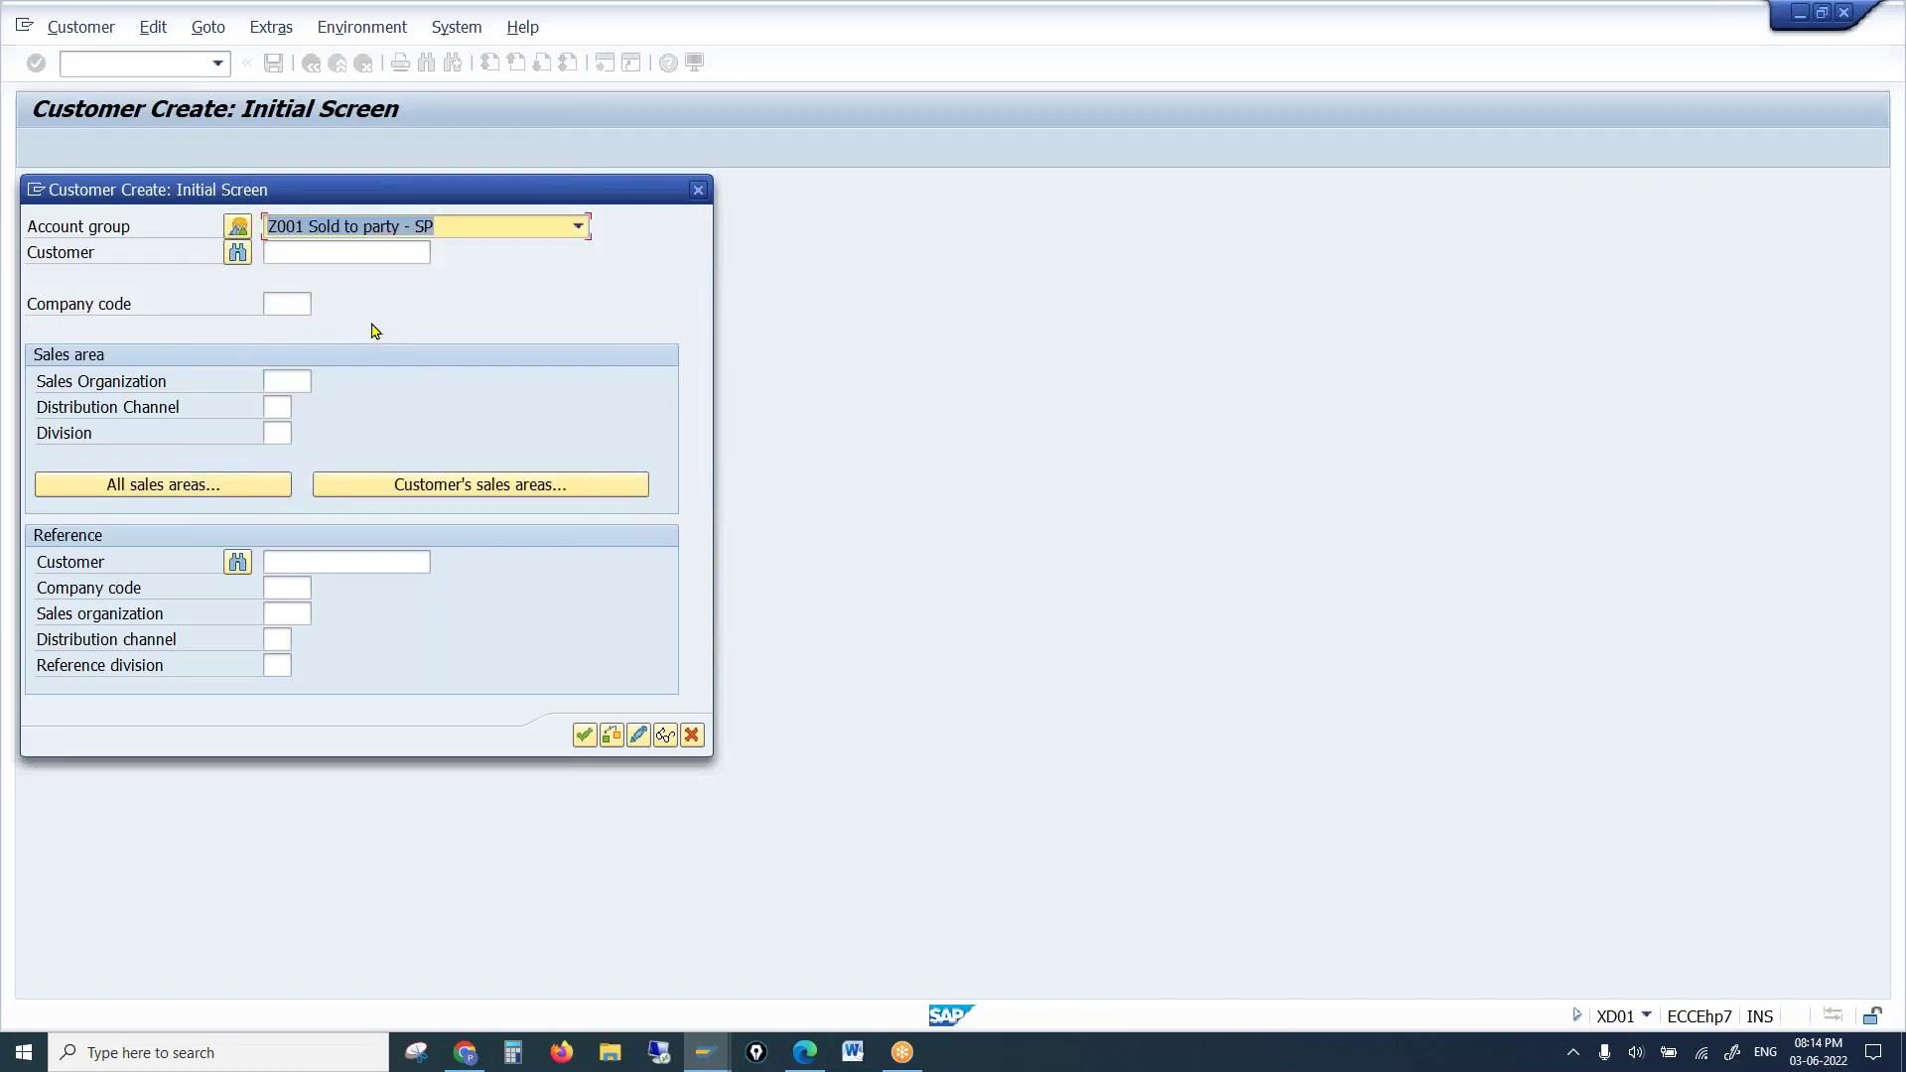
Submit company code 1000 with sales organization 1000, distribution channel 10 and division 0
{"action": "left_click", "coordinate": [294, 302]}
{"action": "type", "text": "1000"}
{"action": "key", "text": "Tab"}
{"action": "type", "text": "1000"}
{"action": "key", "text": "Tab"}
{"action": "type", "text": "10"}
{"action": "key", "text": "Tab"}
{"action": "type", "text": "0"}
{"action": "key", "text": "Return"}
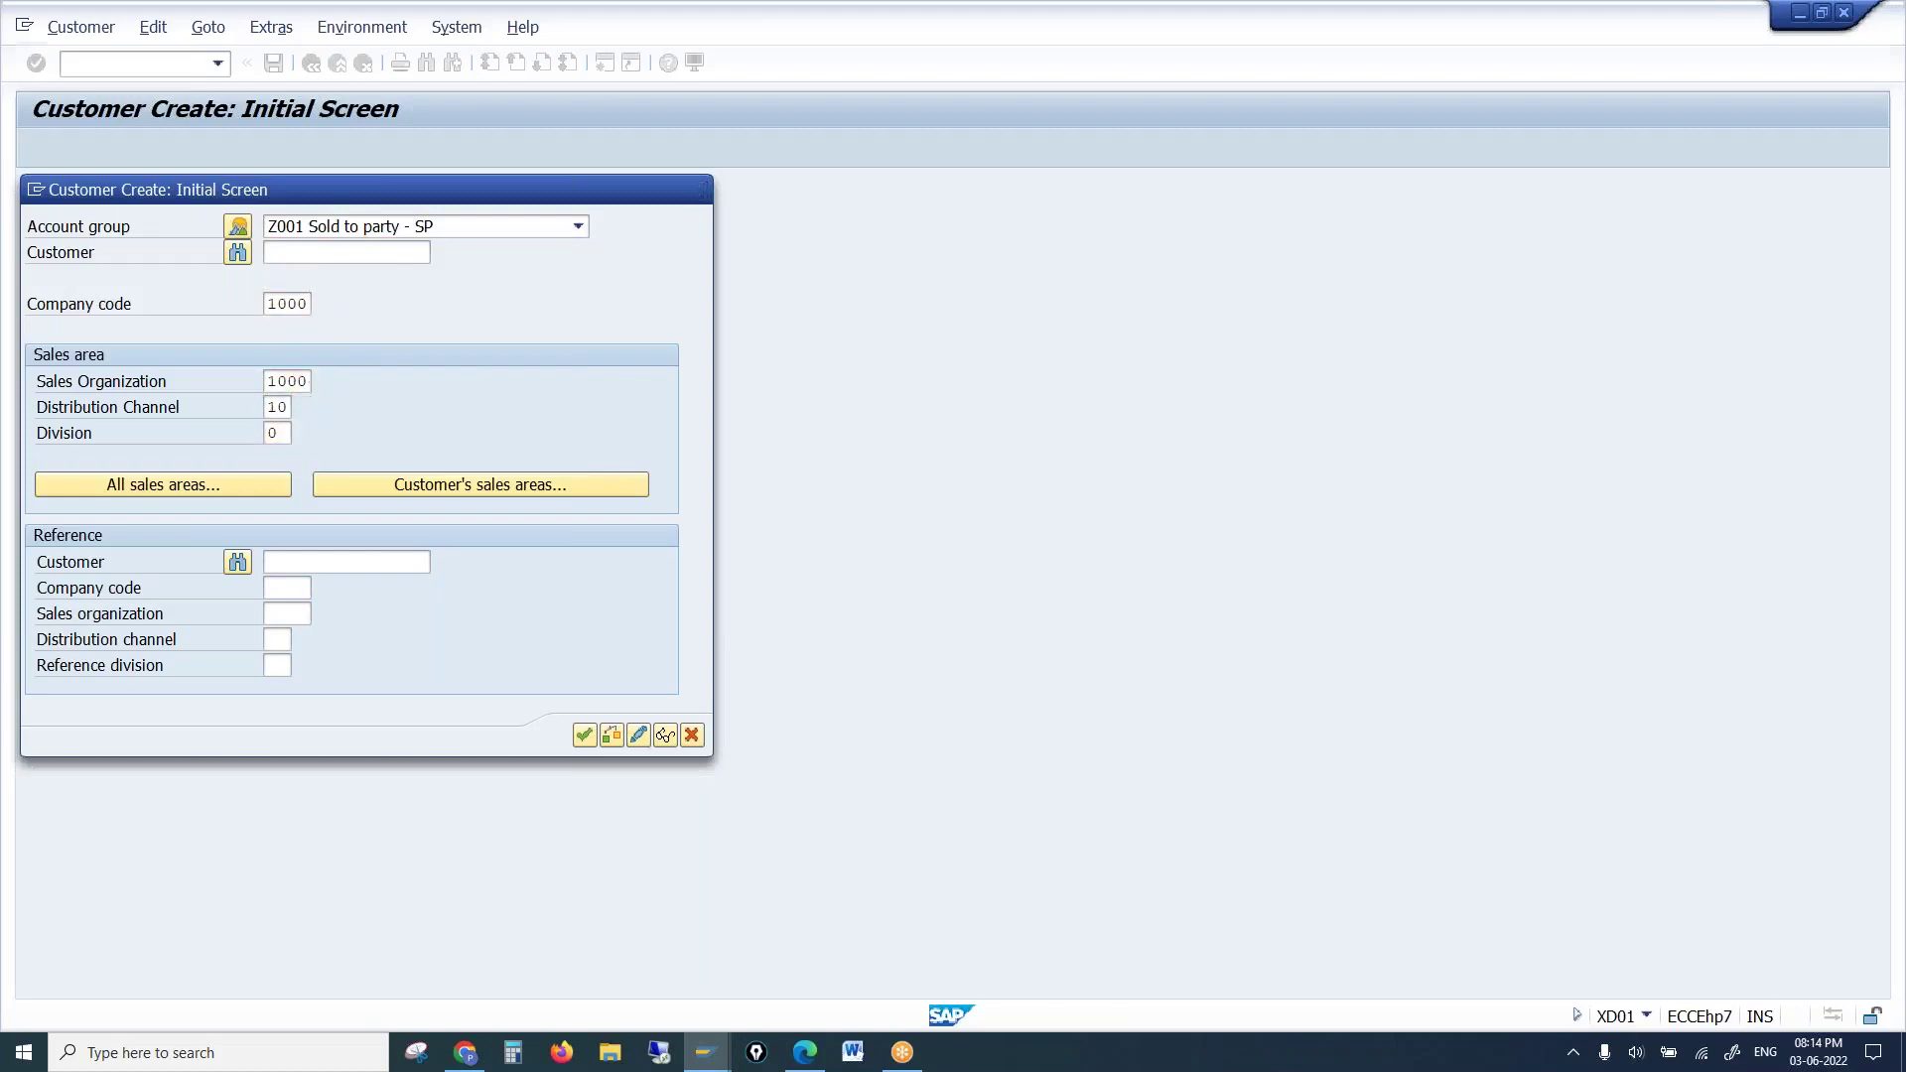
{"action": "left_click", "coordinate": [717, 525]}
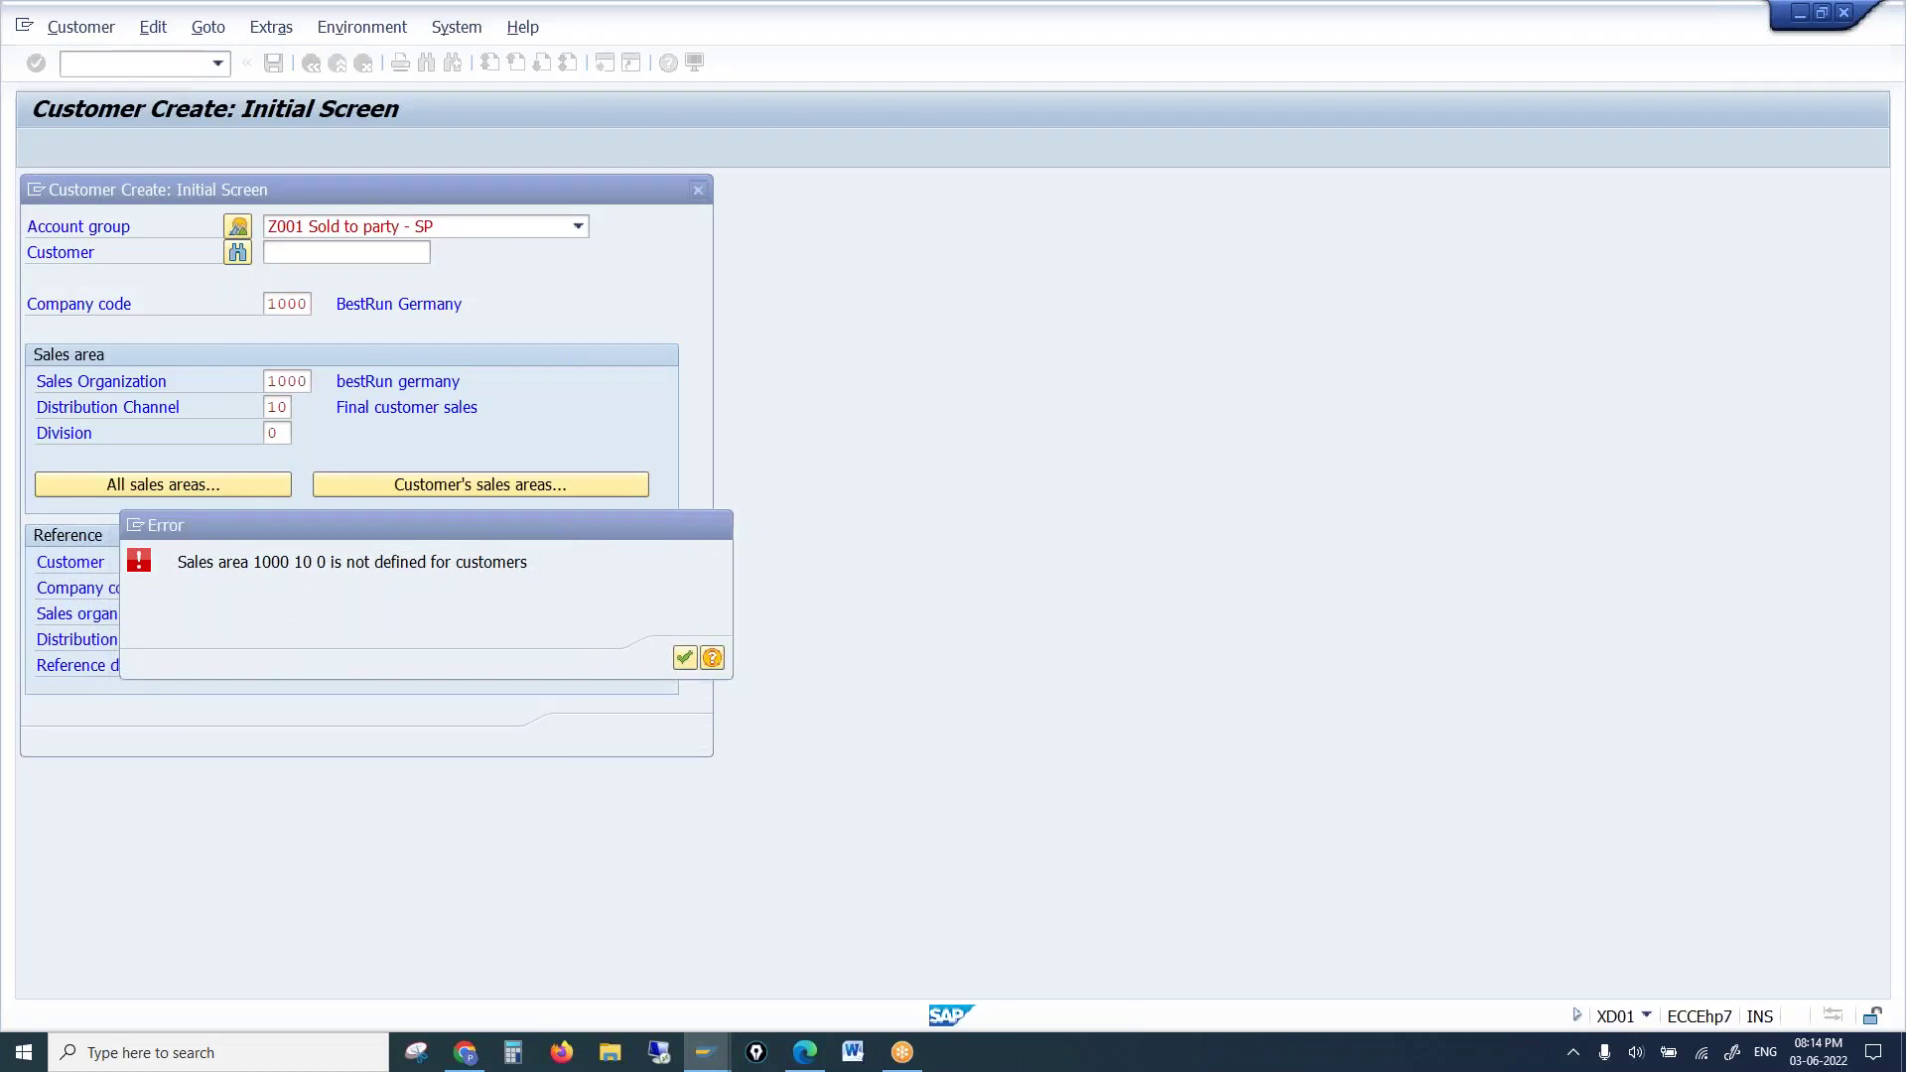
Correct the division to 00 and continue to the customer's general data
{"action": "left_click", "coordinate": [285, 430]}
{"action": "type", "text": "0"}
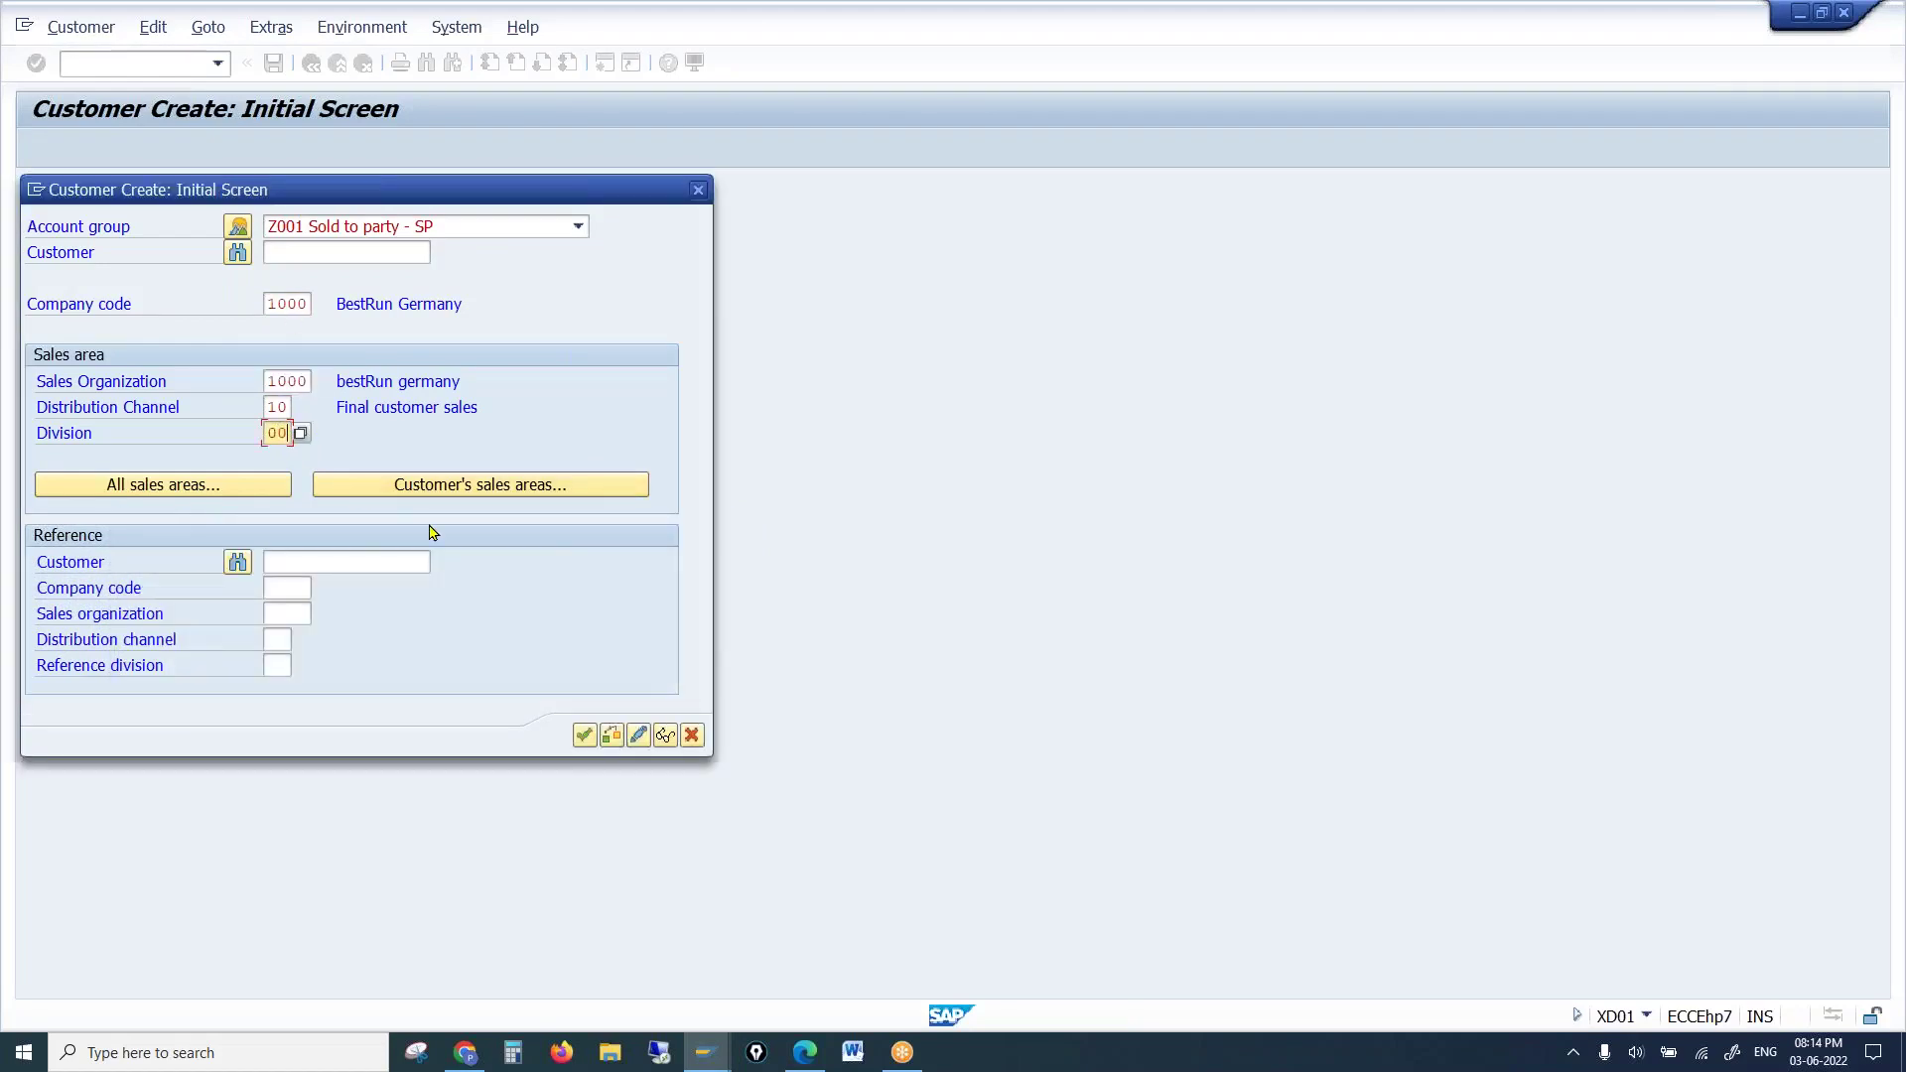
{"action": "key", "text": "Return"}
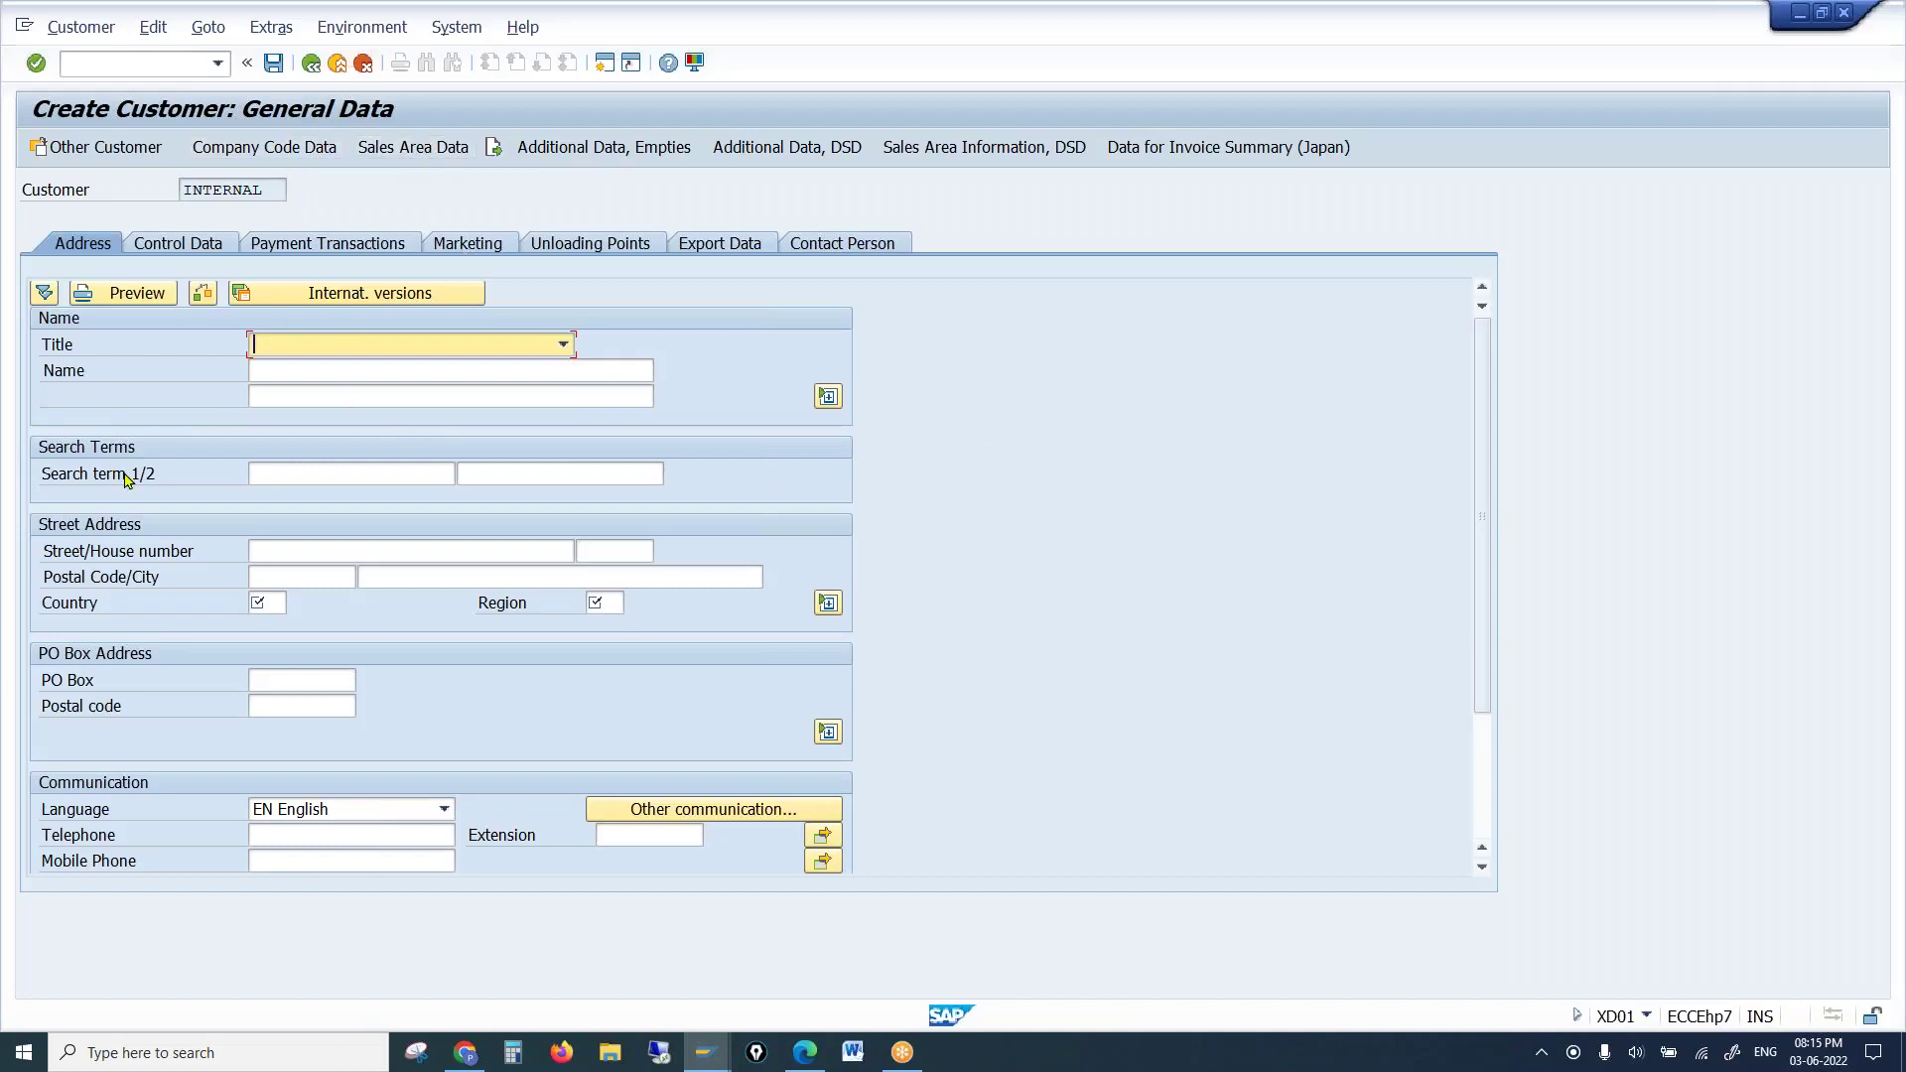
Set the country in the customer's street address to IN and validate the entries
{"action": "left_click", "coordinate": [278, 605]}
{"action": "key", "text": "Tab"}
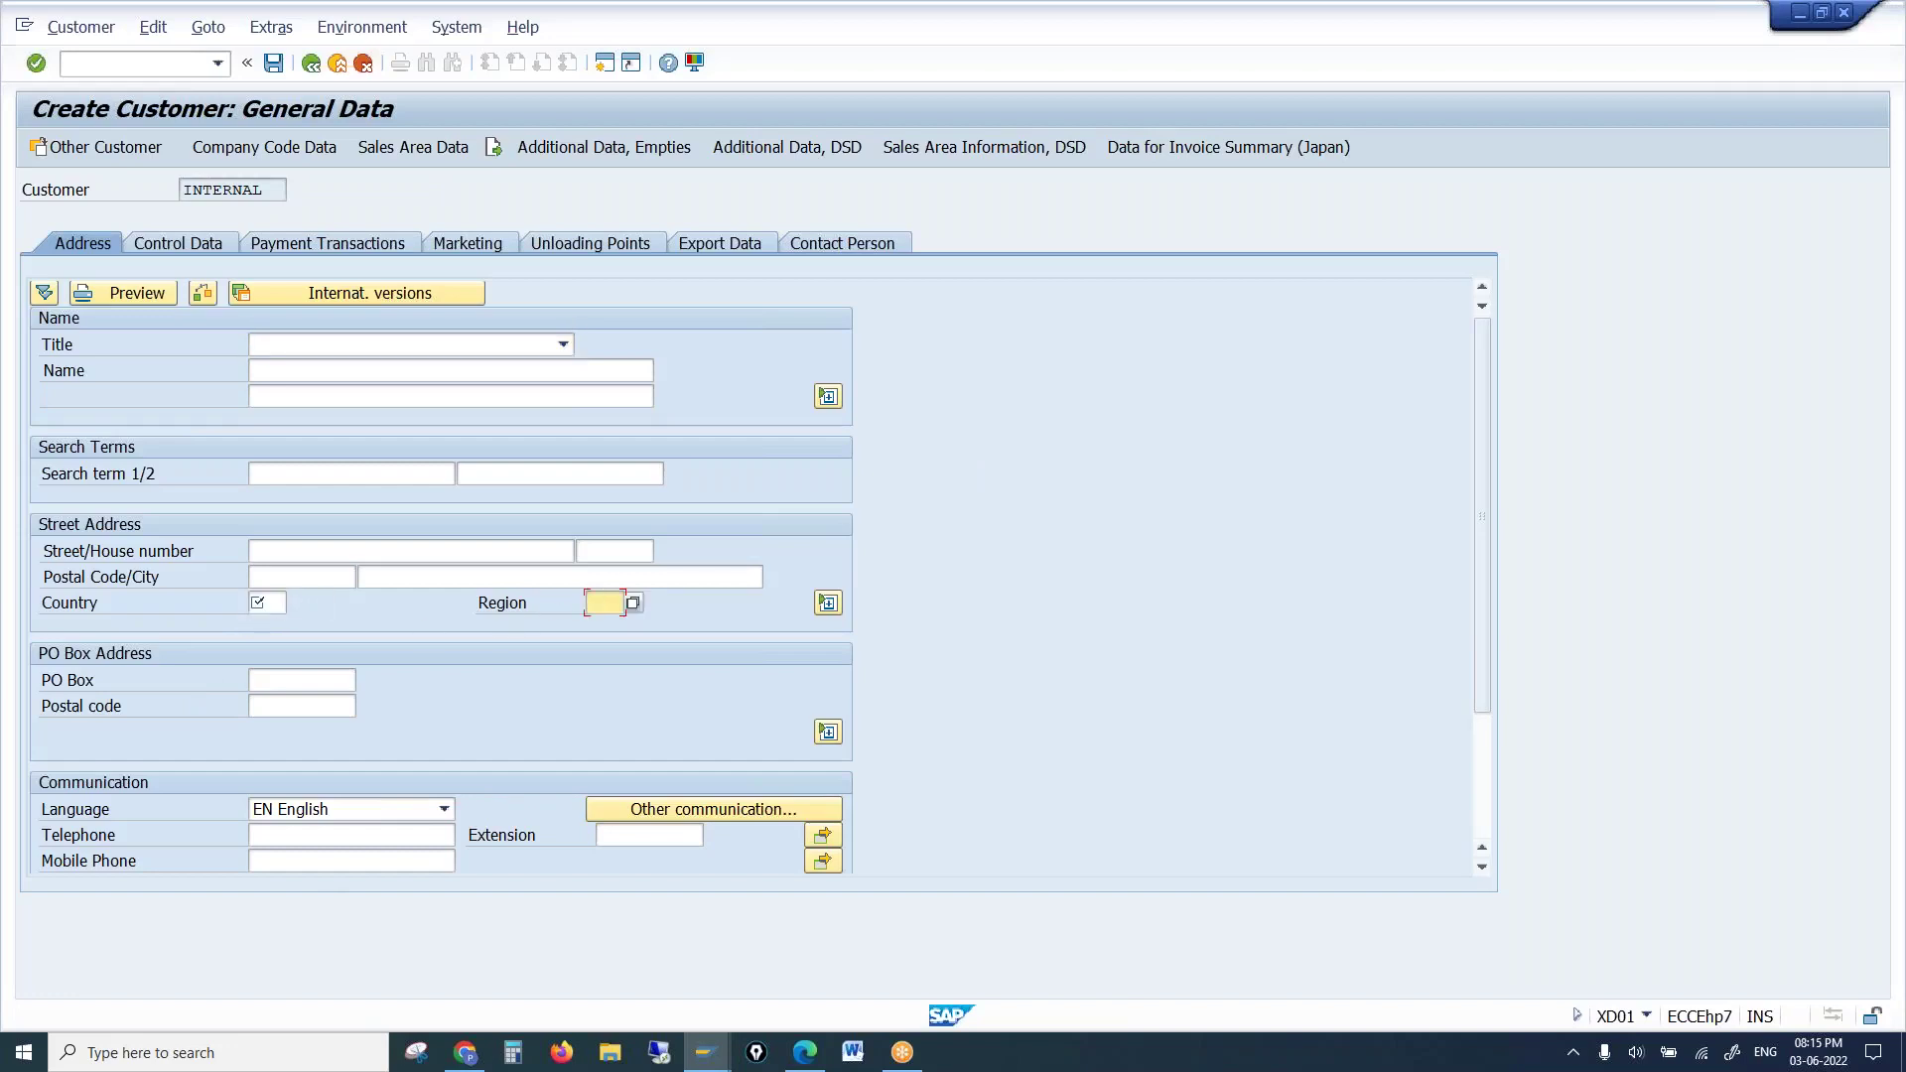
{"action": "left_click", "coordinate": [278, 603]}
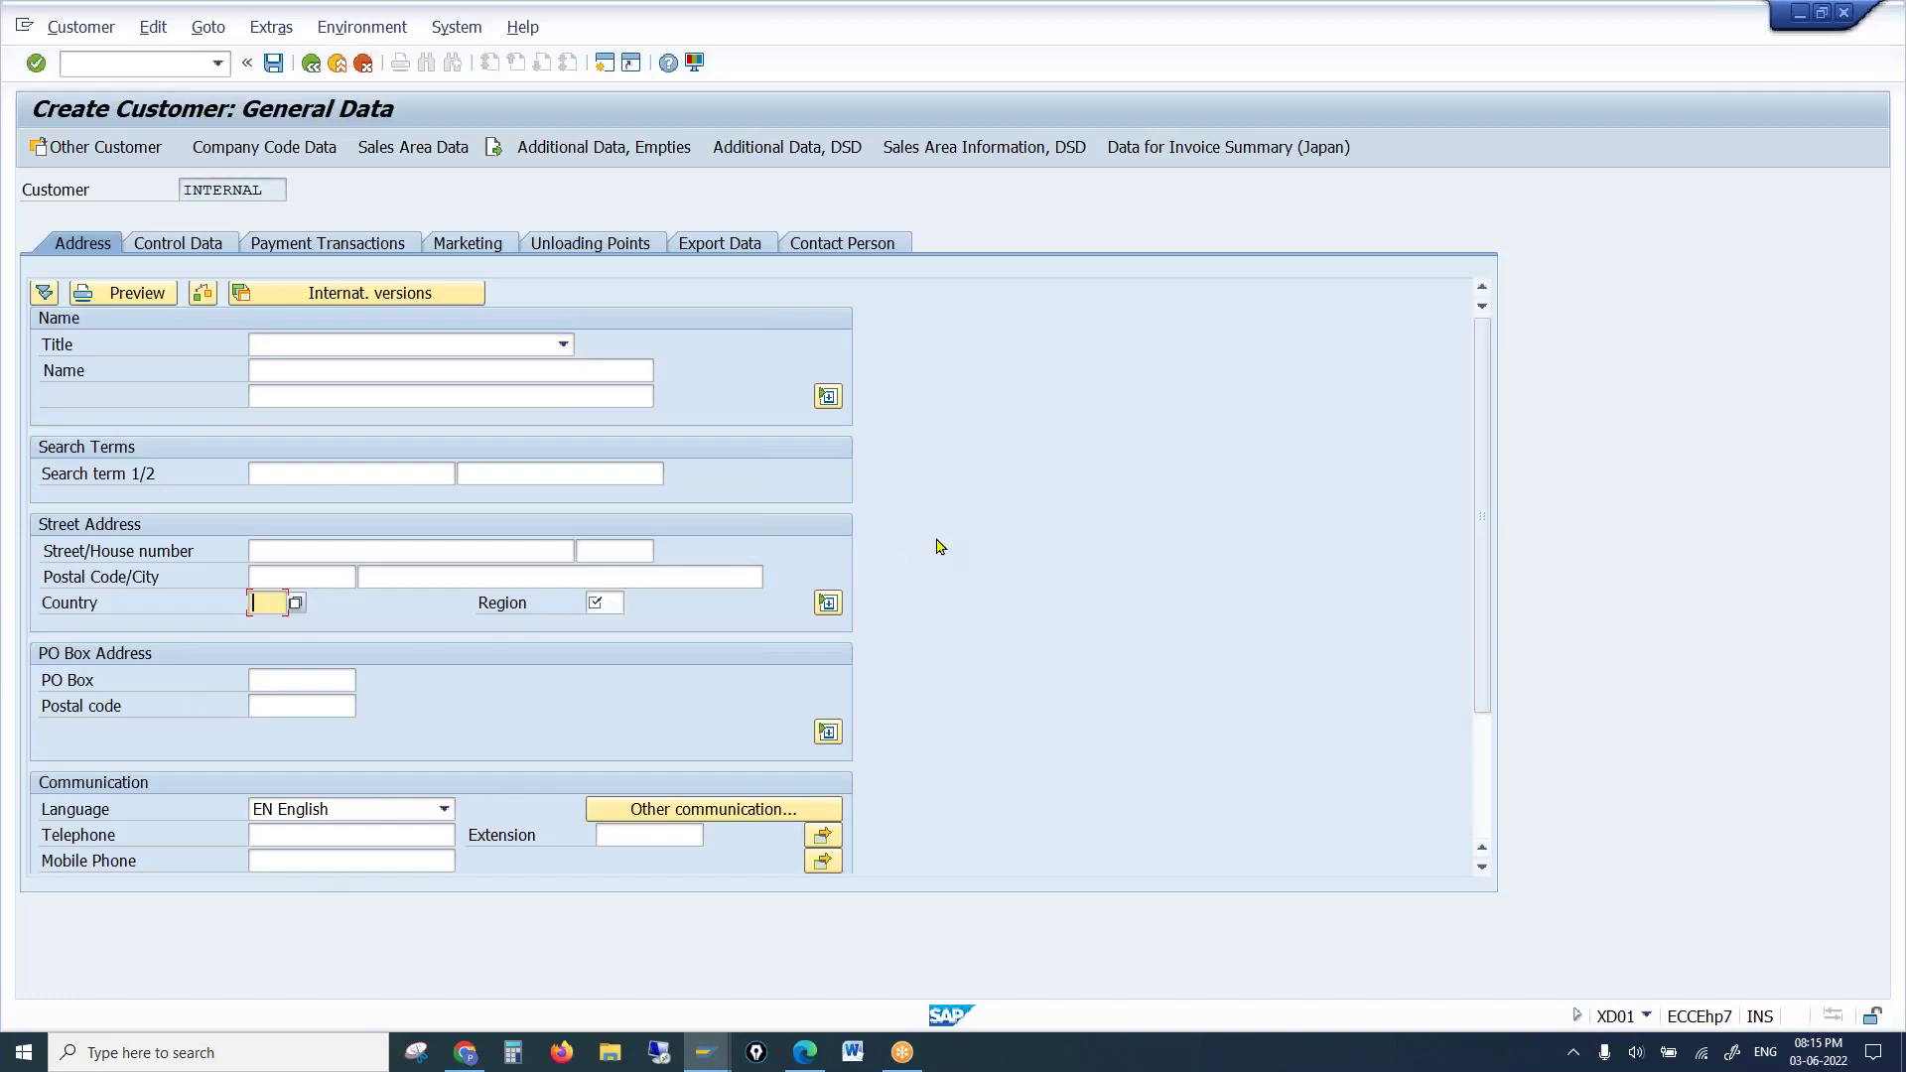
{"action": "key", "text": "Return"}
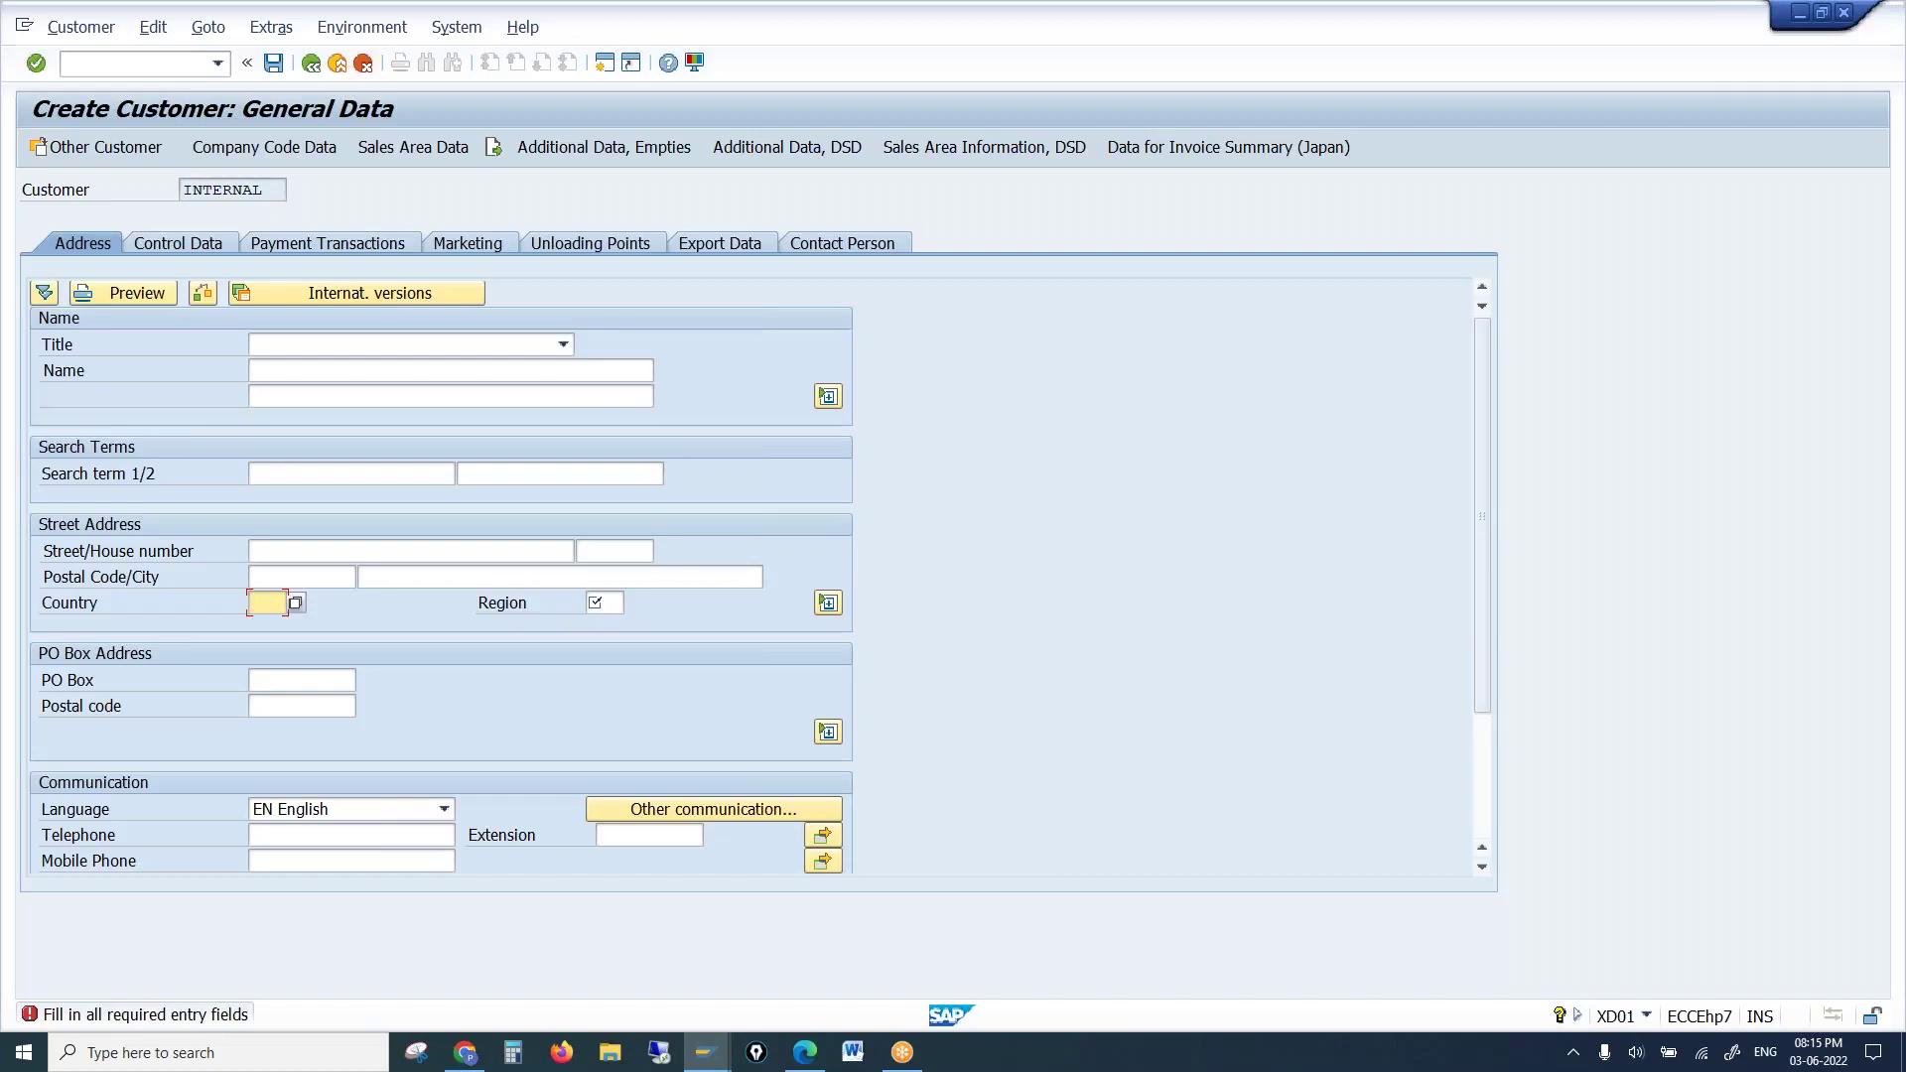
{"action": "type", "text": "in"}
{"action": "key", "text": "Return"}
{"action": "left_click", "coordinate": [595, 606]}
{"action": "left_click", "coordinate": [280, 603]}
{"action": "left_click", "coordinate": [303, 558]}
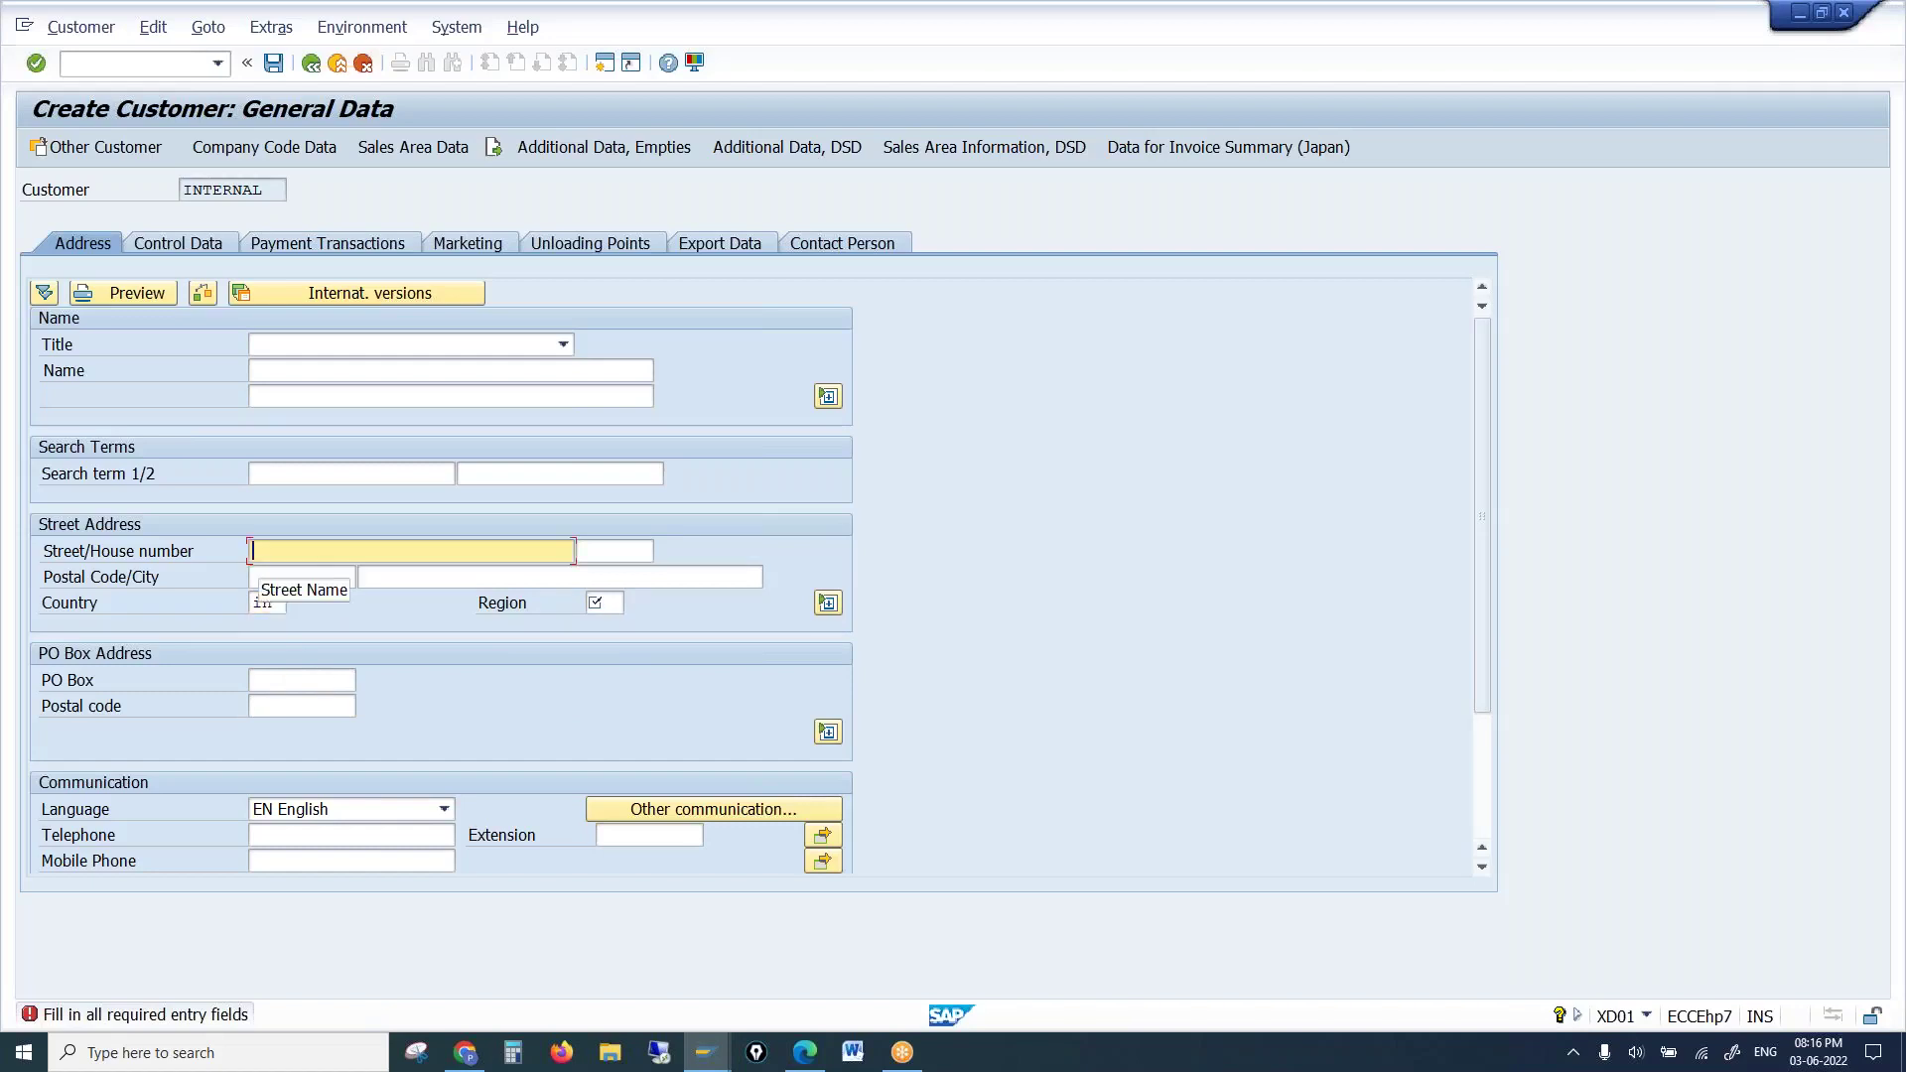
{"action": "left_click", "coordinate": [290, 573]}
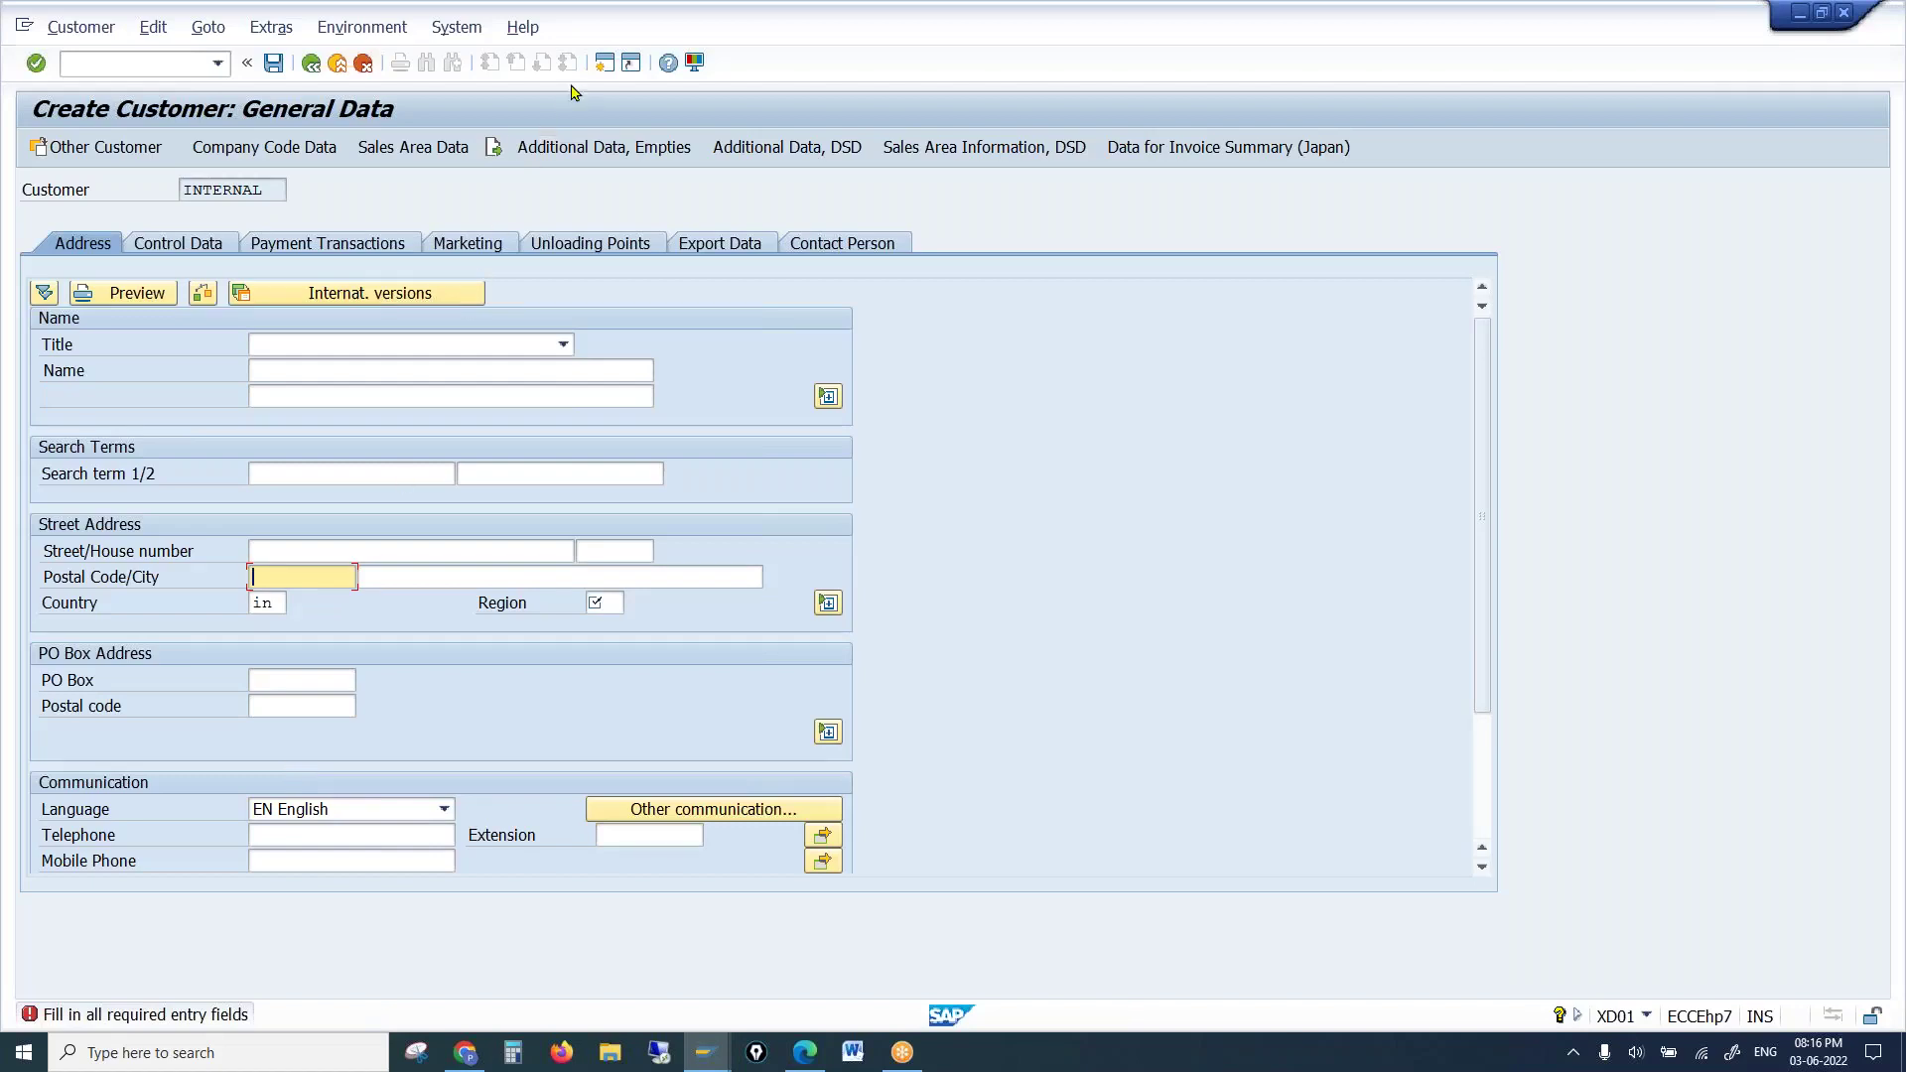
Open a new session and run transaction OVT0 to show the customer account groups
{"action": "left_click", "coordinate": [604, 63]}
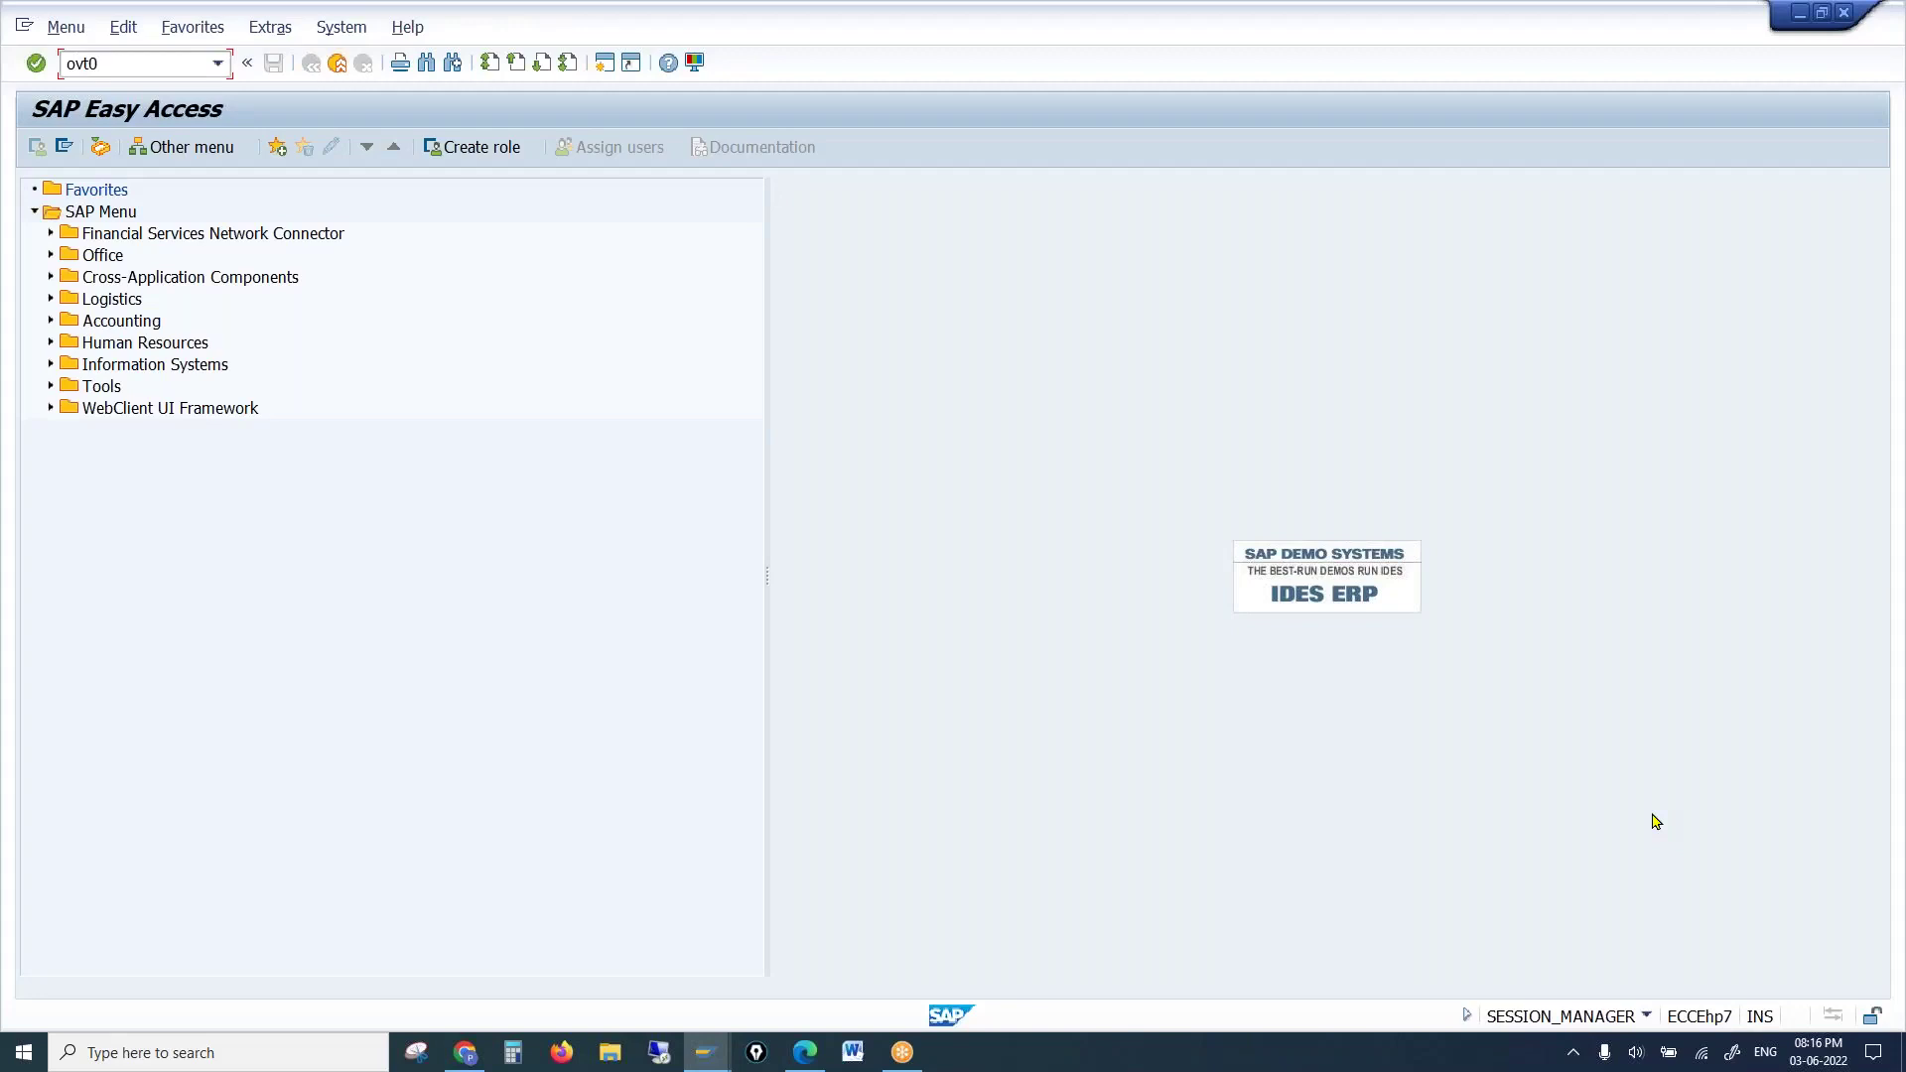
{"action": "key", "text": "Return"}
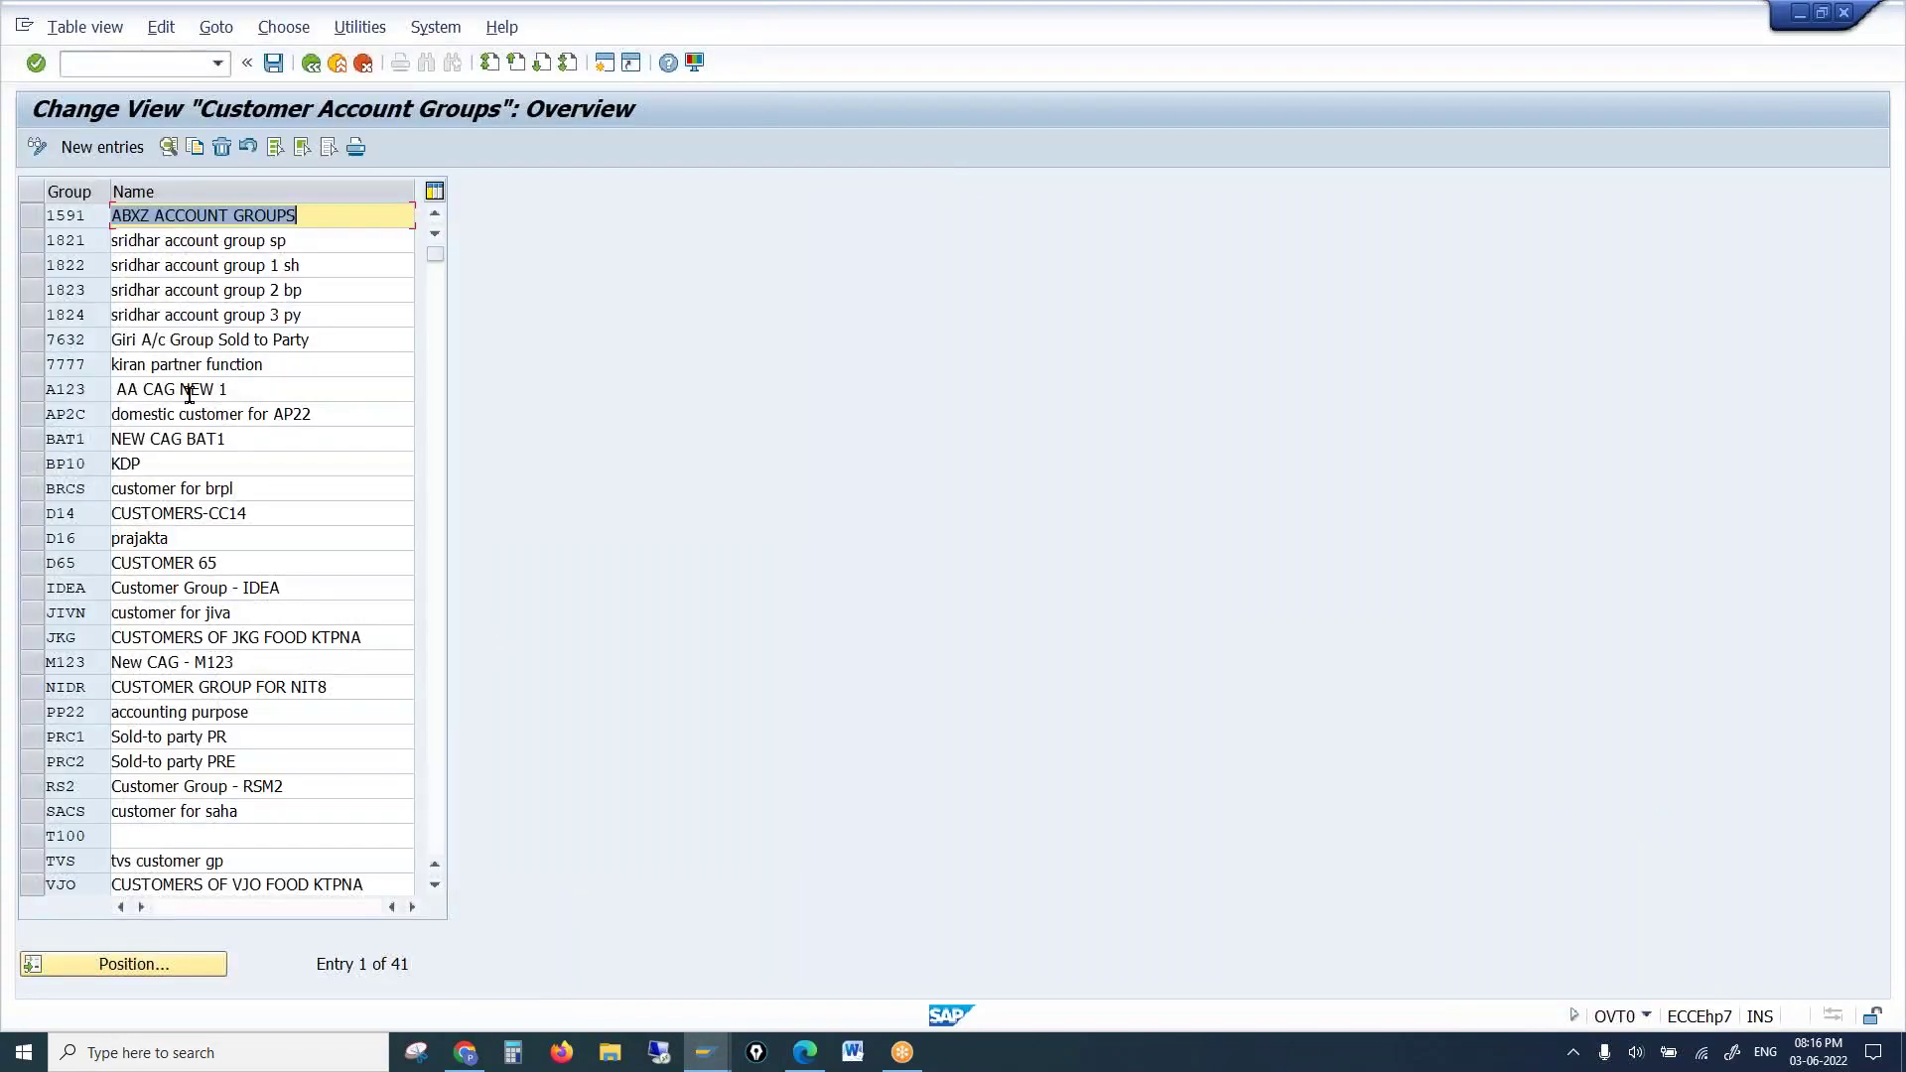
Open the details of customer account group 1821 and examine its general, company code and sales data field status areas
{"action": "left_click", "coordinate": [28, 247]}
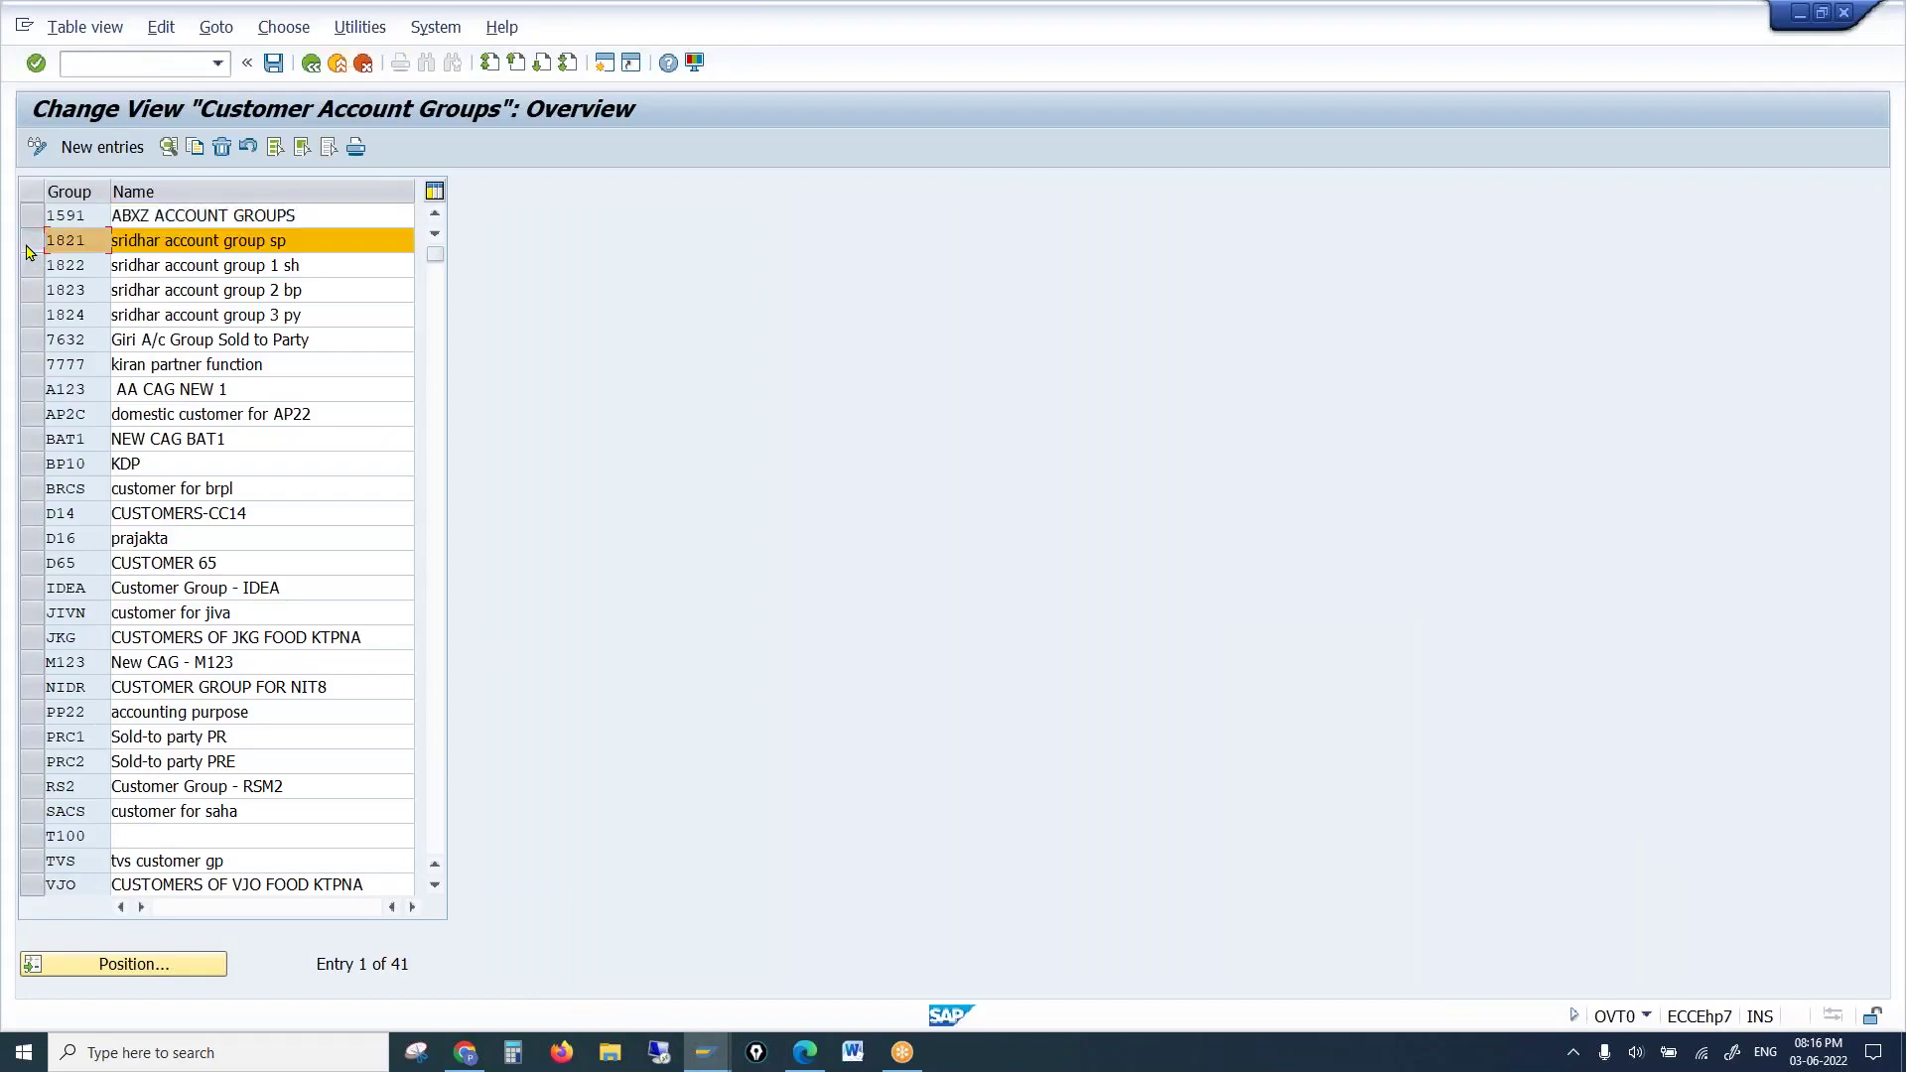
{"action": "left_click", "coordinate": [168, 149]}
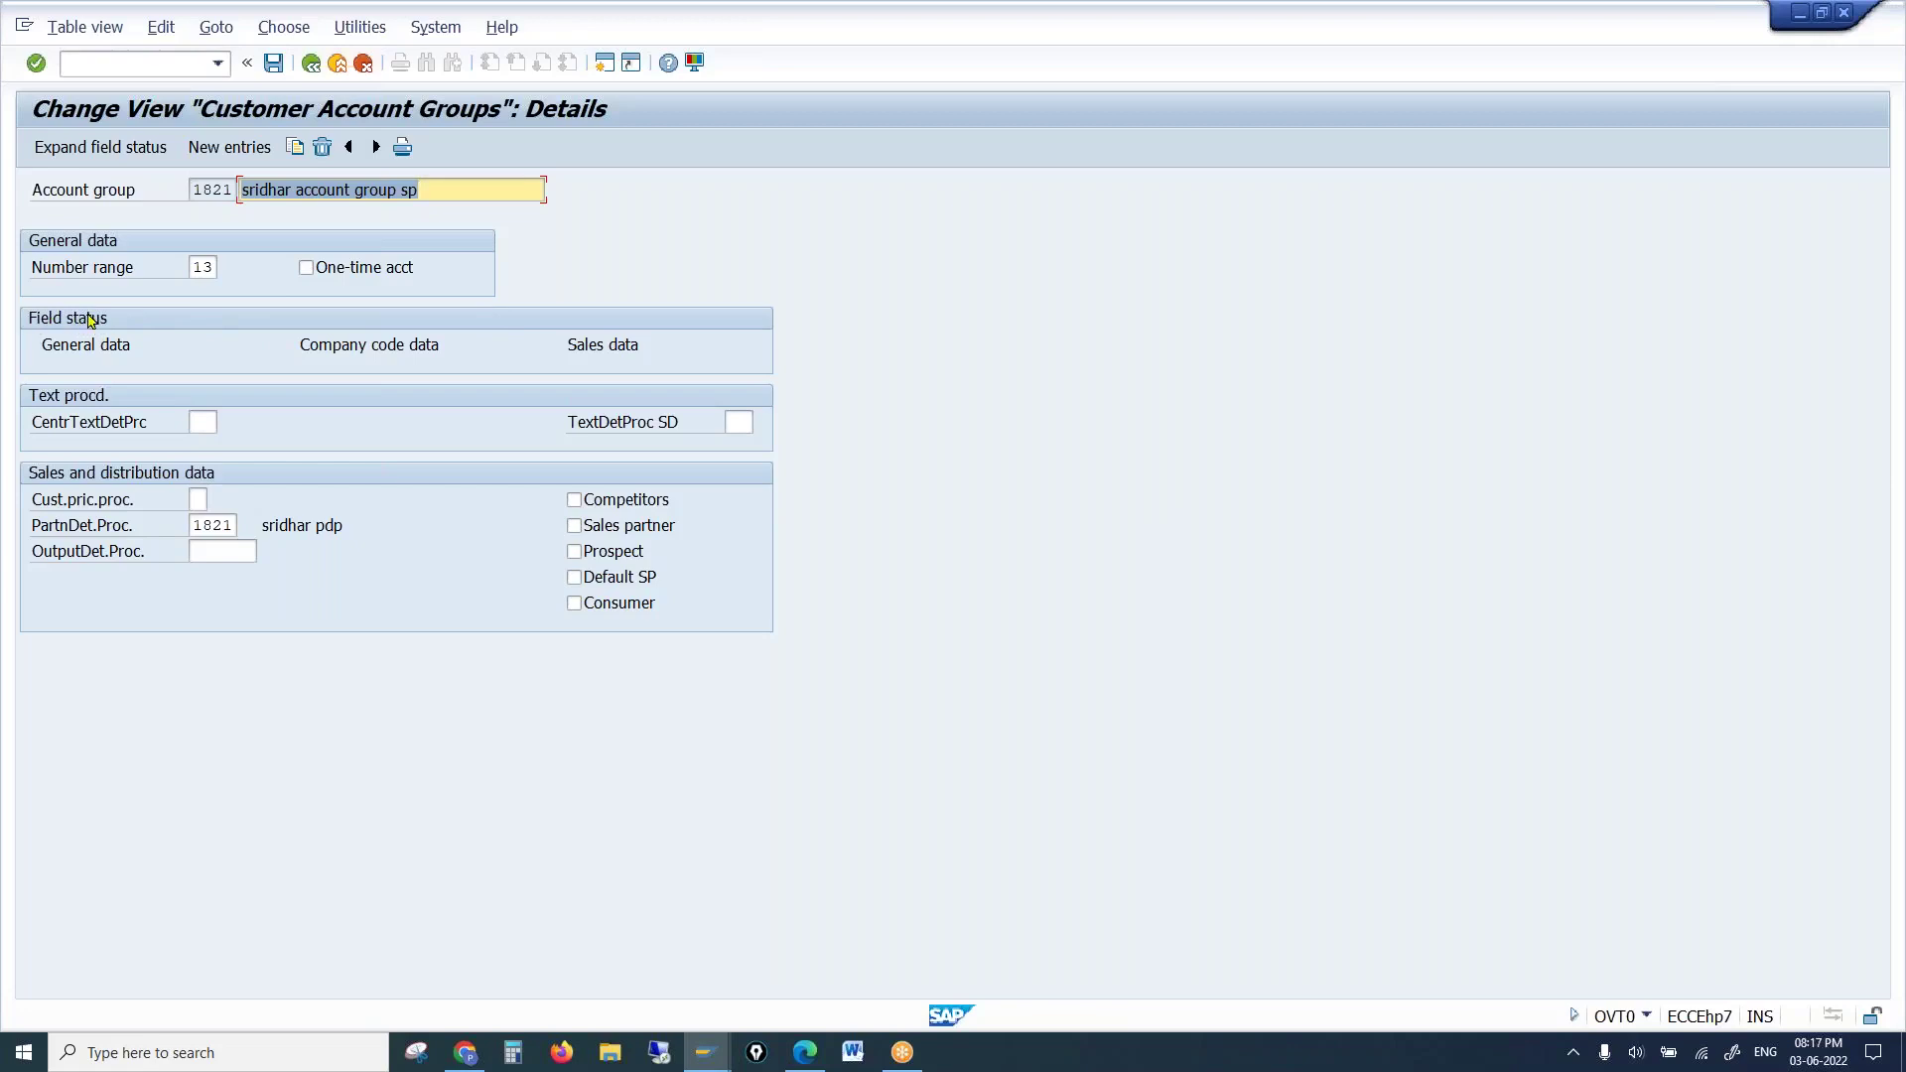
{"action": "left_click", "coordinate": [103, 361]}
{"action": "left_click", "coordinate": [363, 348]}
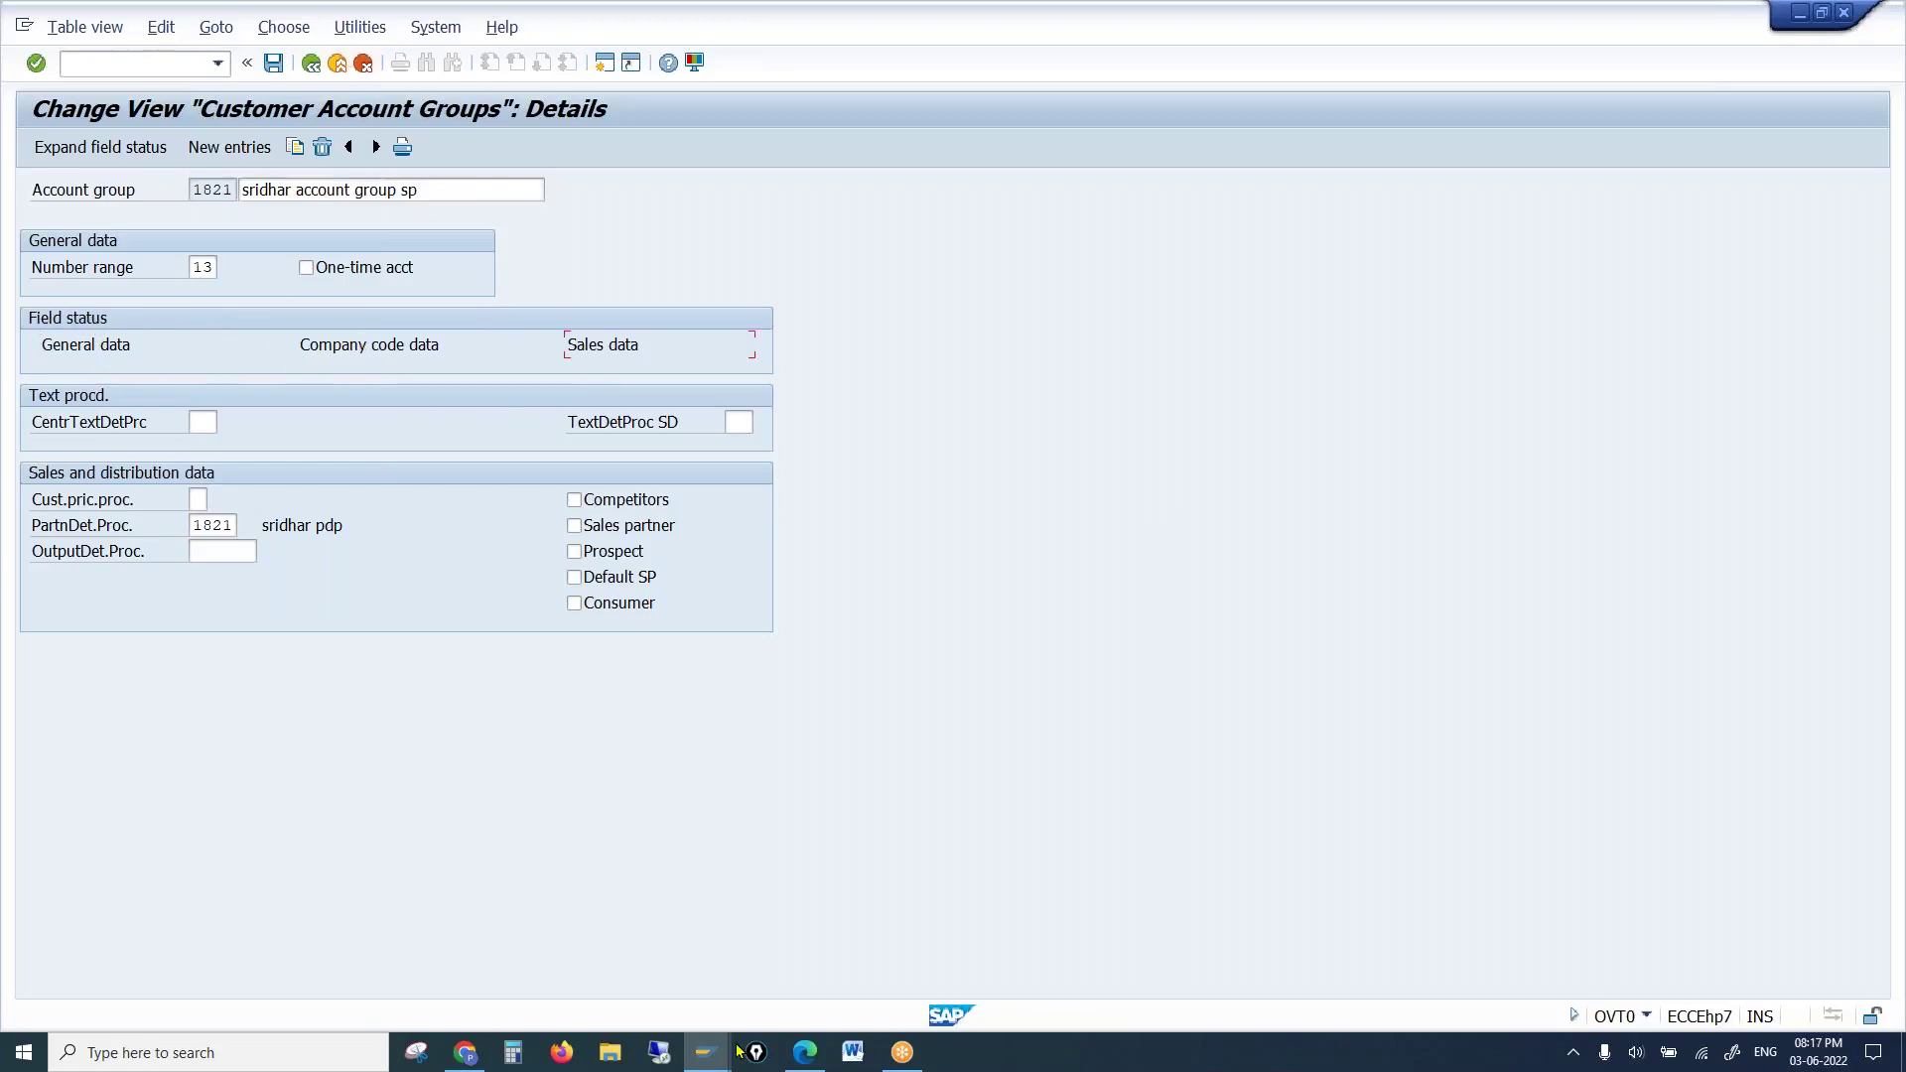
Switch to STUDY-MATERIAL.pdf in the browser, review the three customer master screens, and return to the account group details in SAP
{"action": "left_click", "coordinate": [805, 1052]}
{"action": "scroll", "coordinate": [660, 611], "scroll_direction": "up", "scroll_amount": 7}
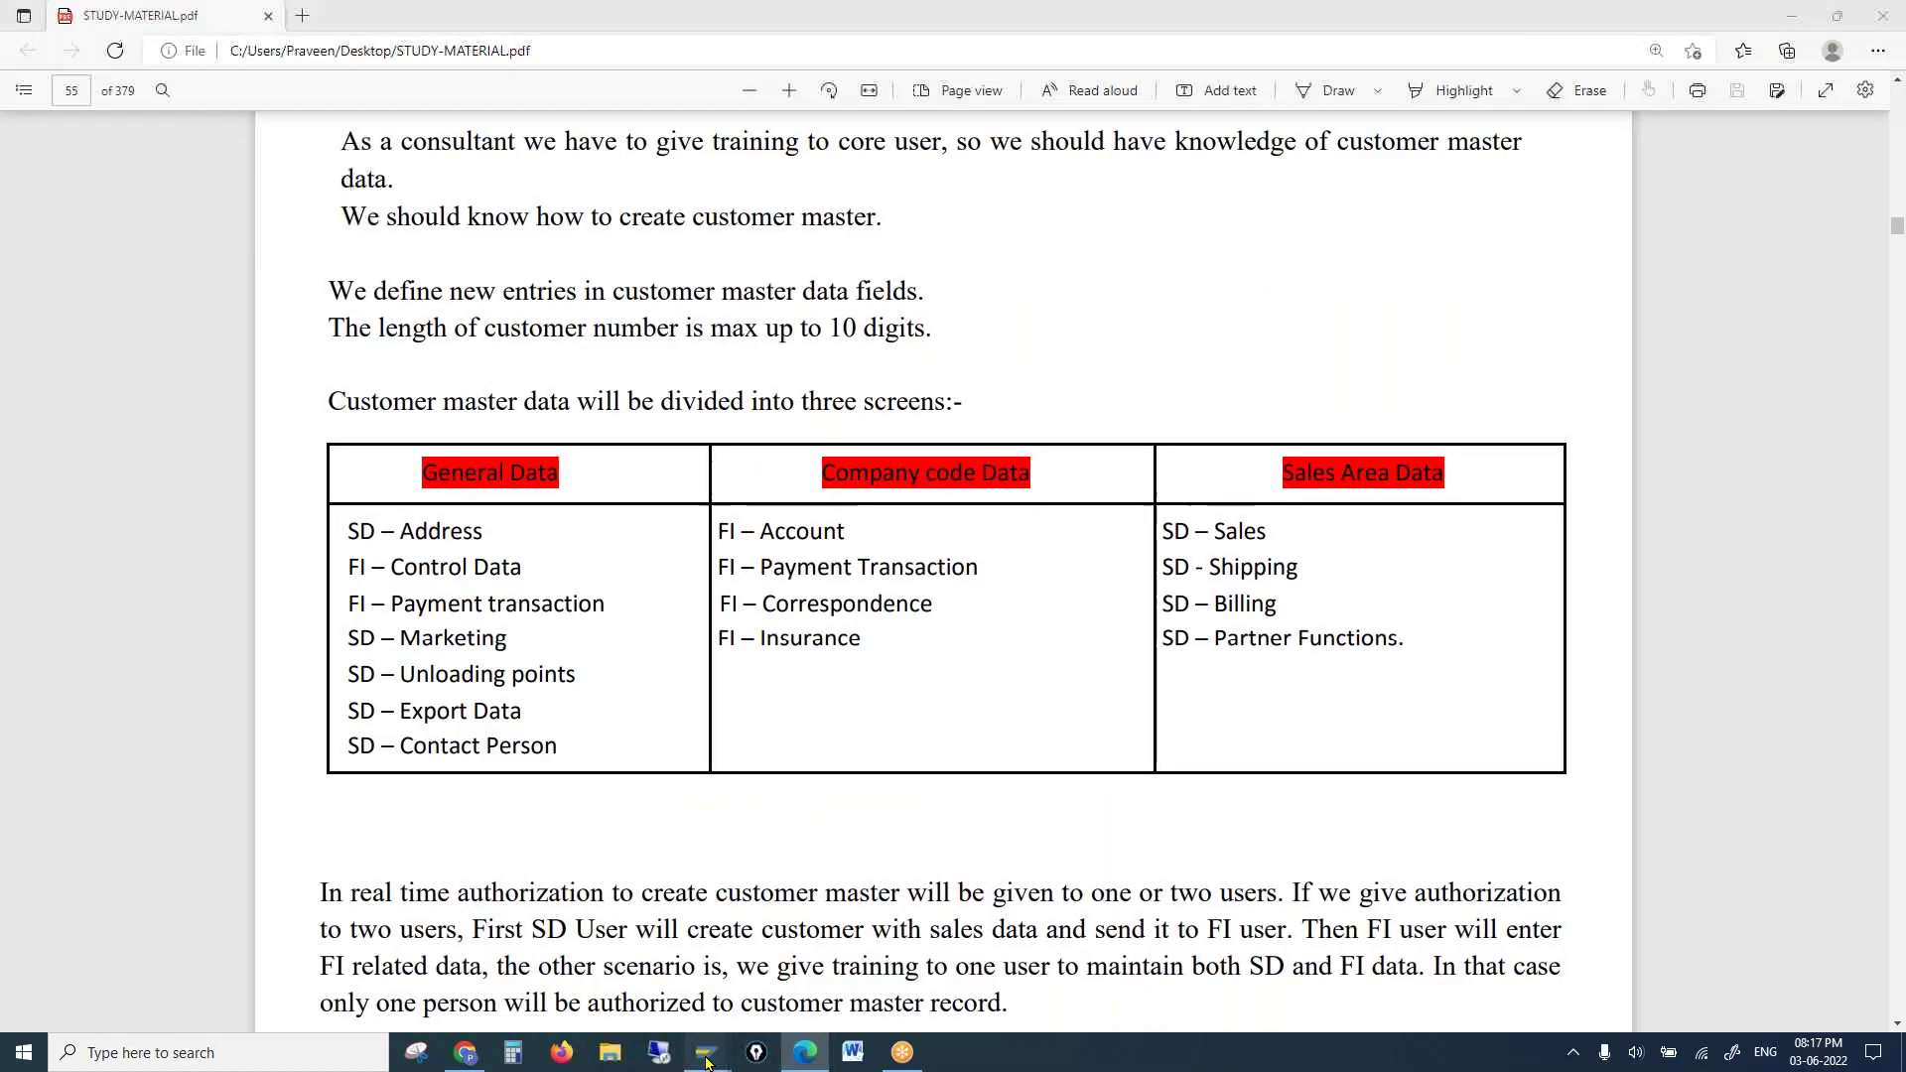
{"action": "mouse_move", "coordinate": [705, 1052]}
{"action": "left_click", "coordinate": [839, 965]}
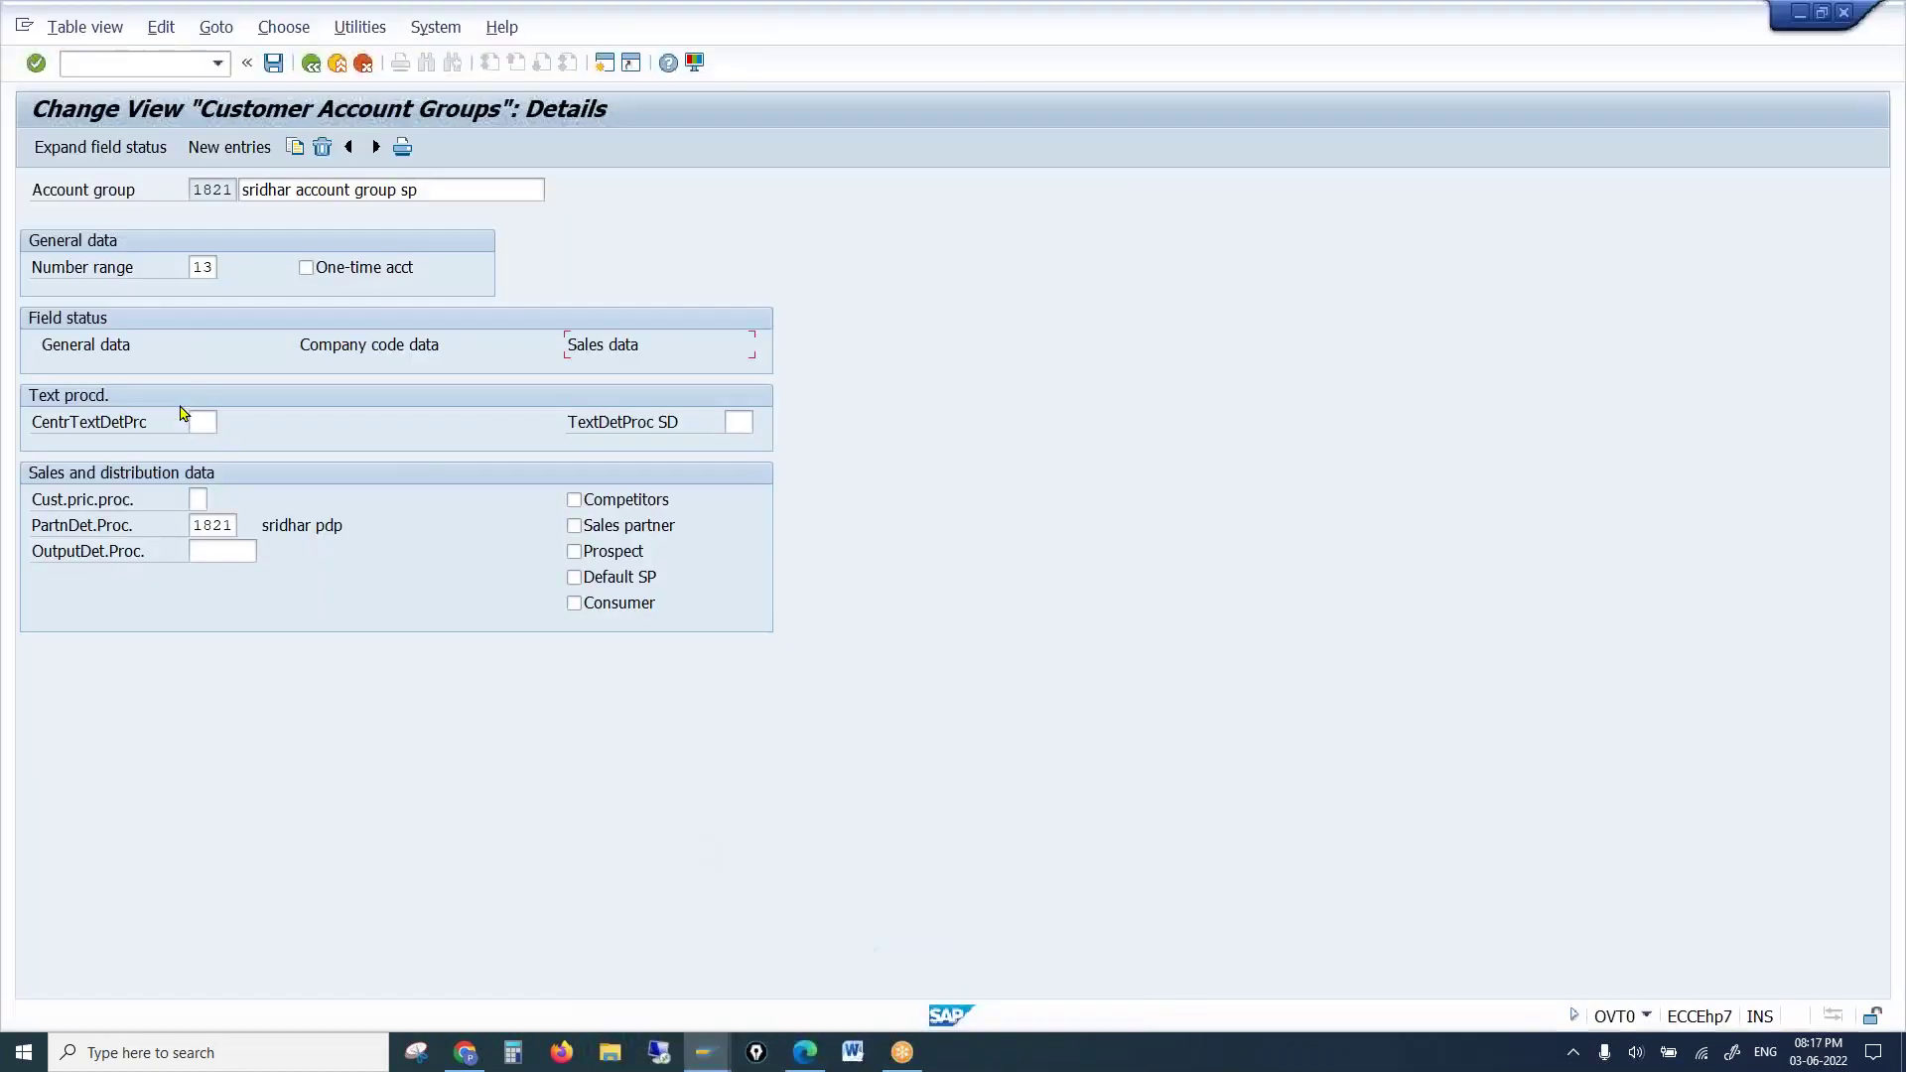
Open the Address group in the general data field status of account group 1821
{"action": "double_click", "coordinate": [95, 351]}
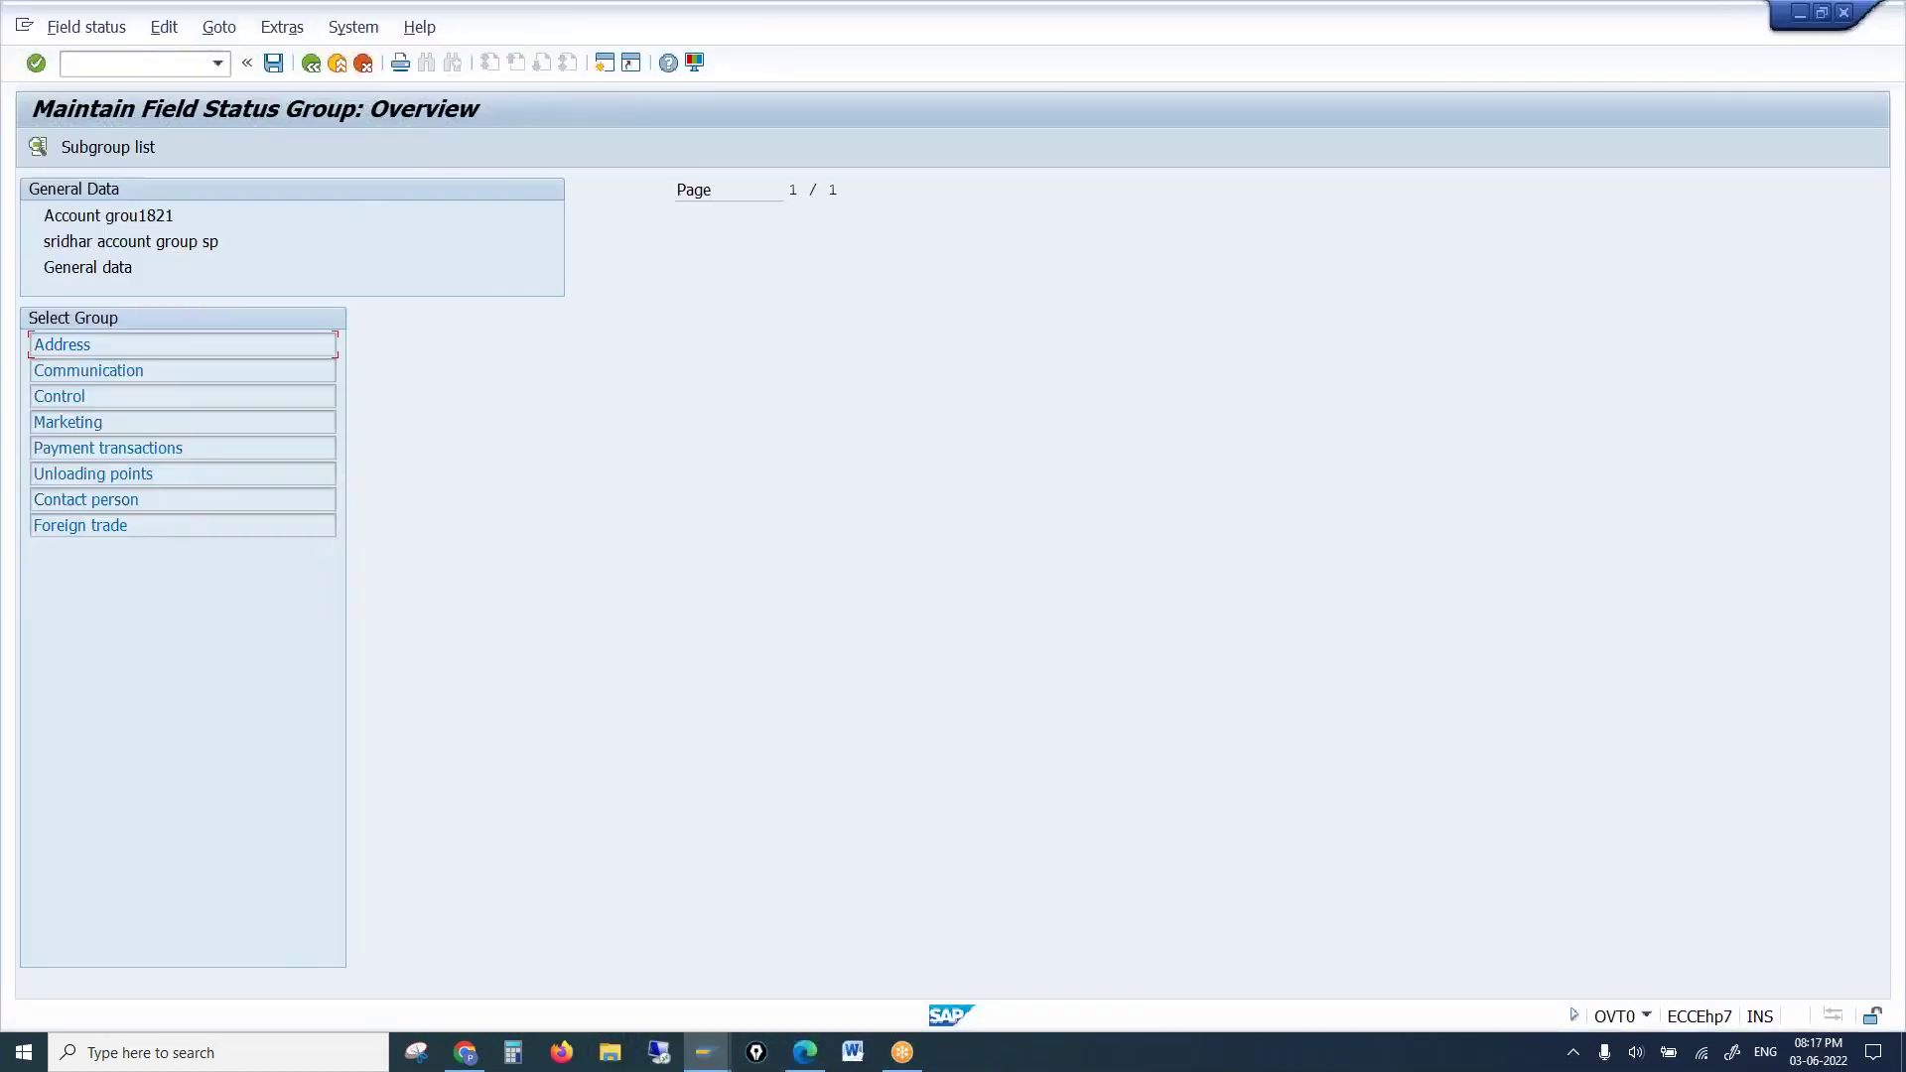
{"action": "left_click_drag", "start_coordinate": [94, 342], "coordinate": [7, 331]}
{"action": "left_click_drag", "start_coordinate": [147, 370], "coordinate": [34, 344]}
{"action": "double_click", "coordinate": [64, 347]}
Compare the address fields on the customer creation screen with the Address field status of account group 1821
{"action": "mouse_move", "coordinate": [698, 1050]}
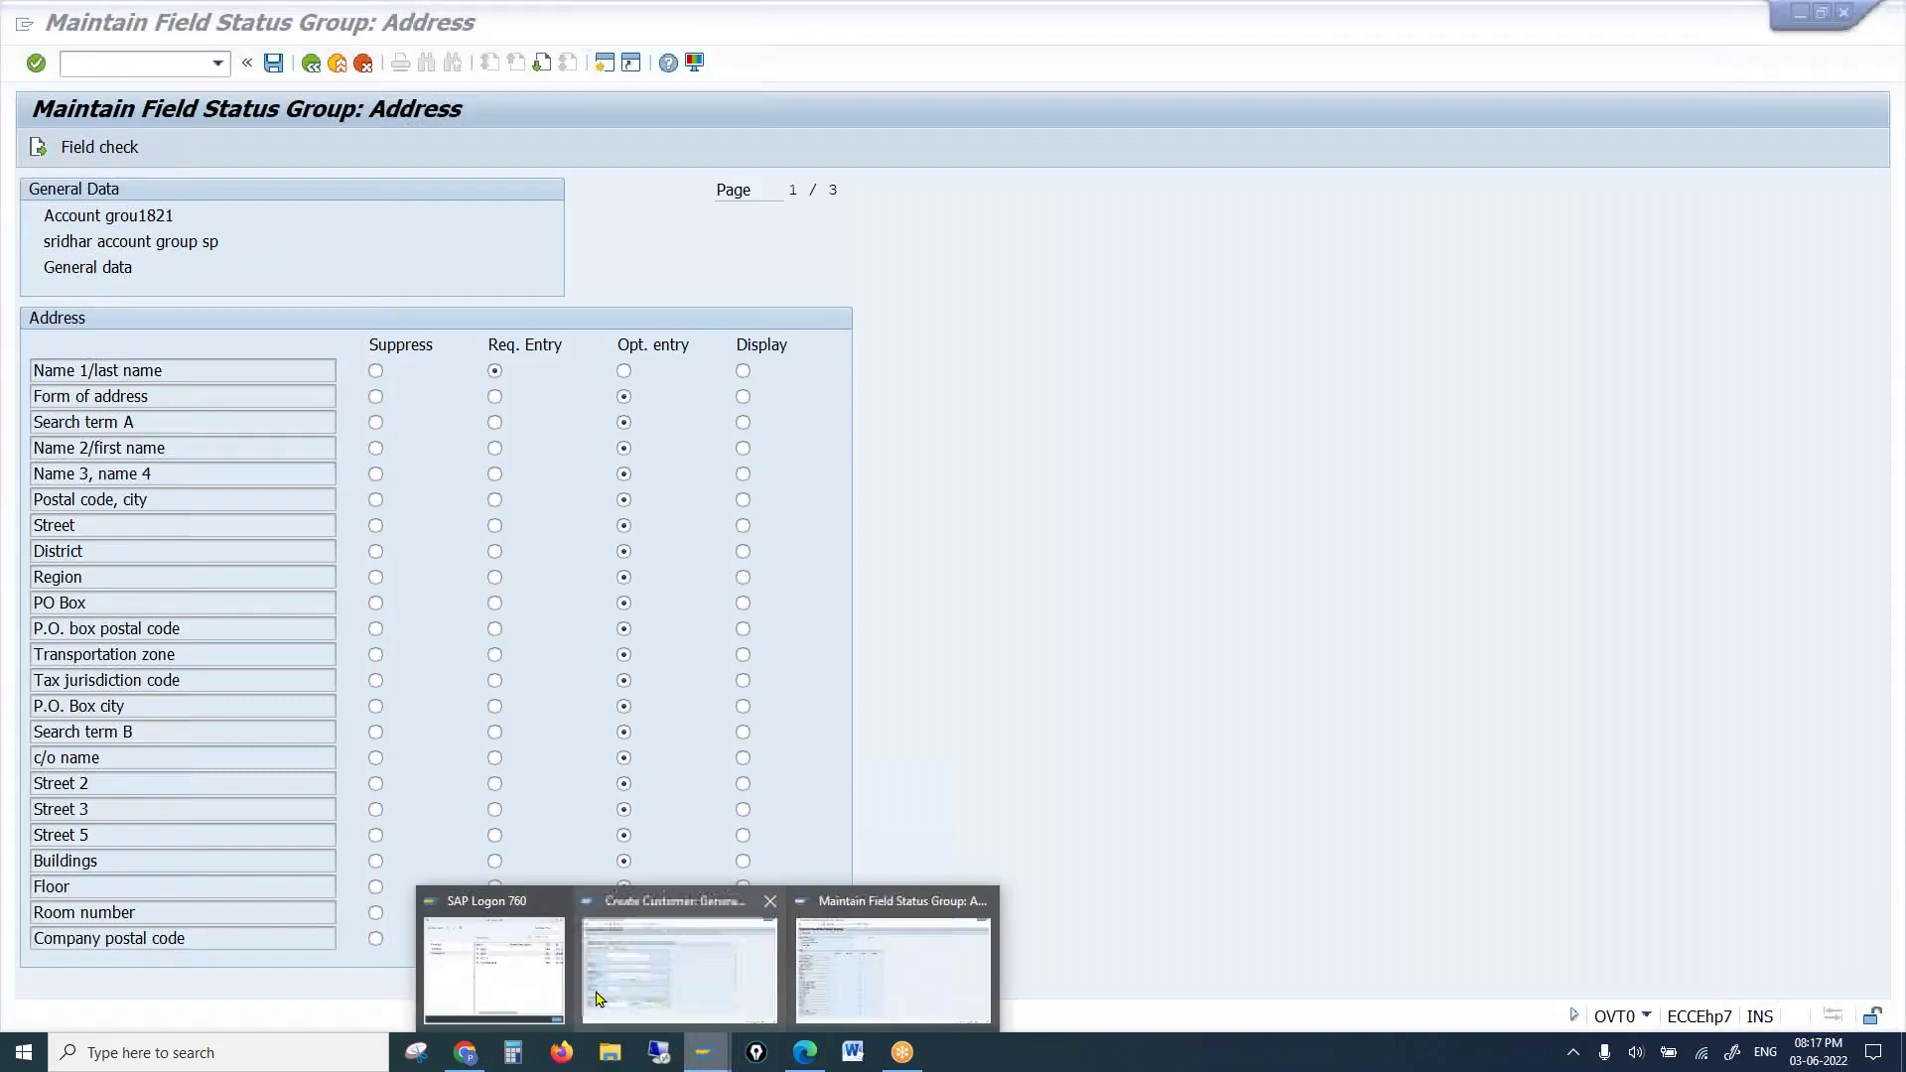
{"action": "left_click", "coordinate": [622, 983]}
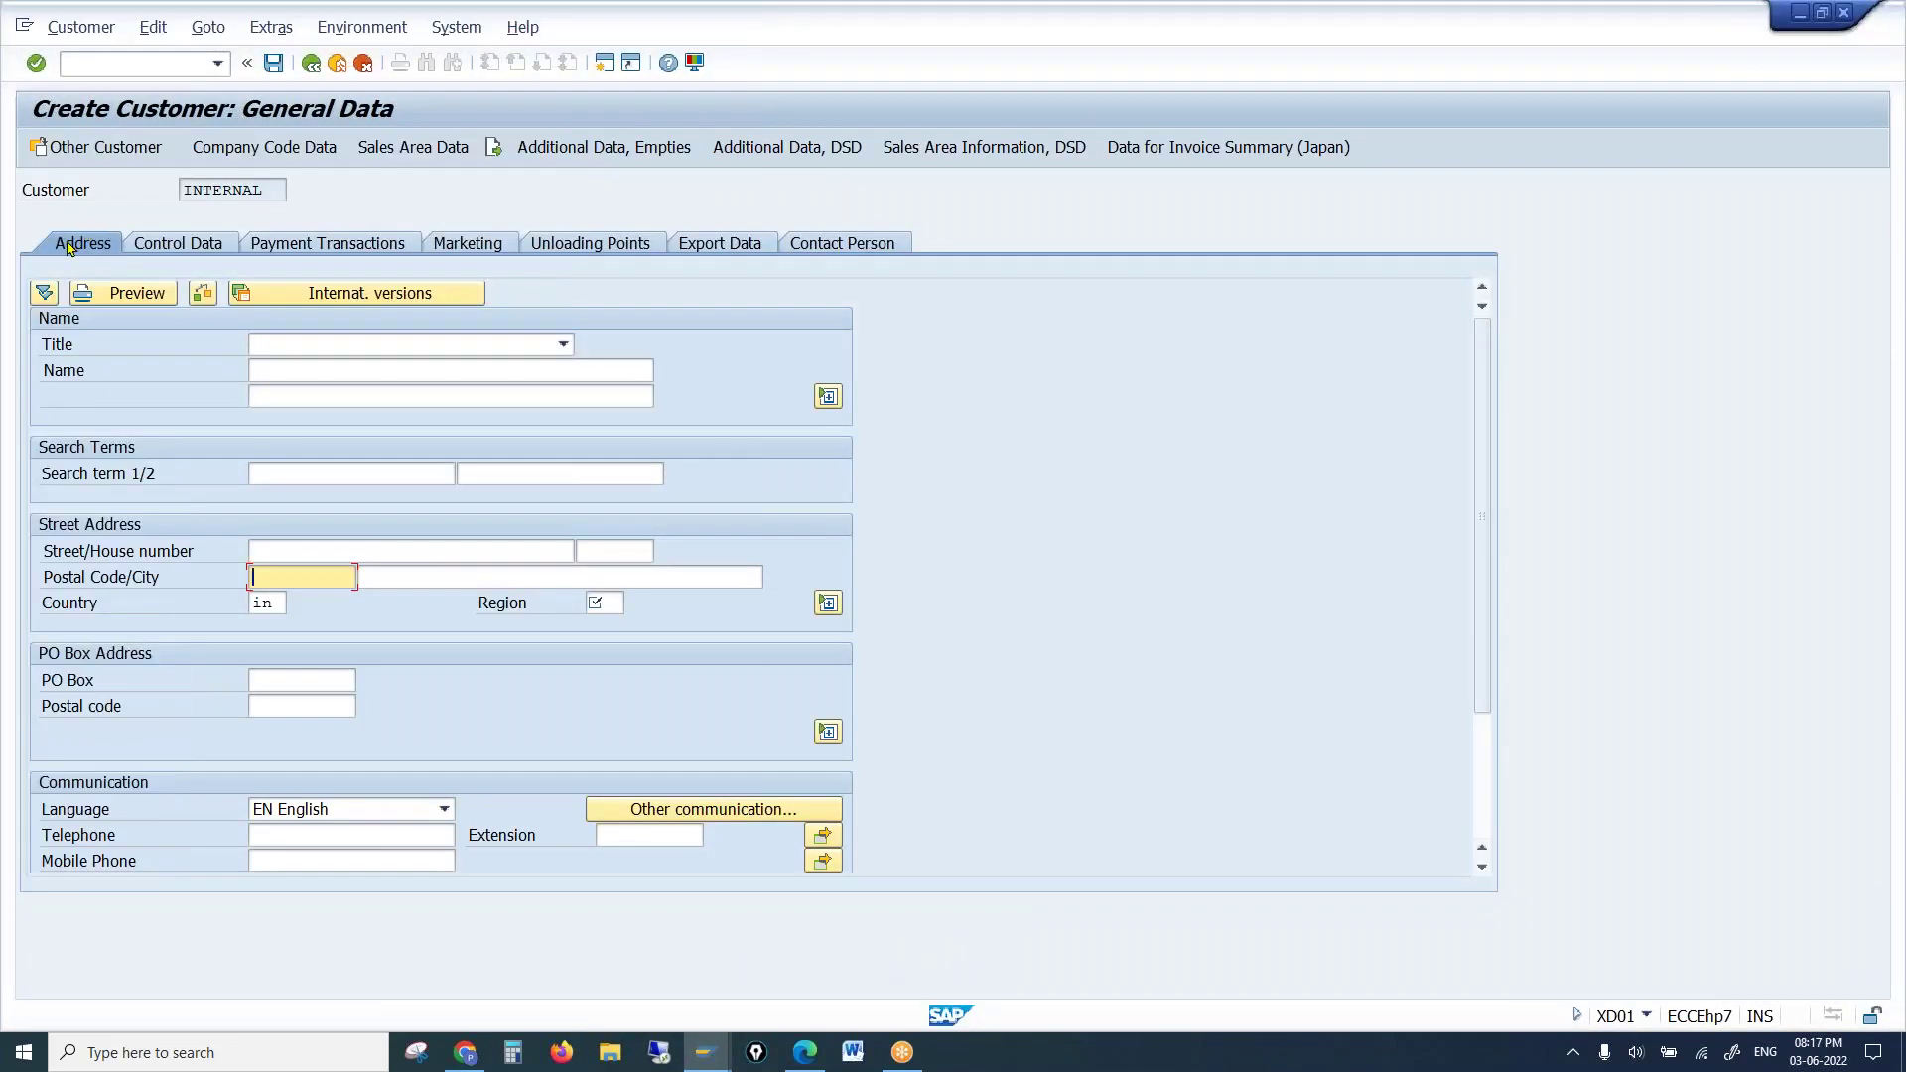
{"action": "mouse_move", "coordinate": [708, 1056]}
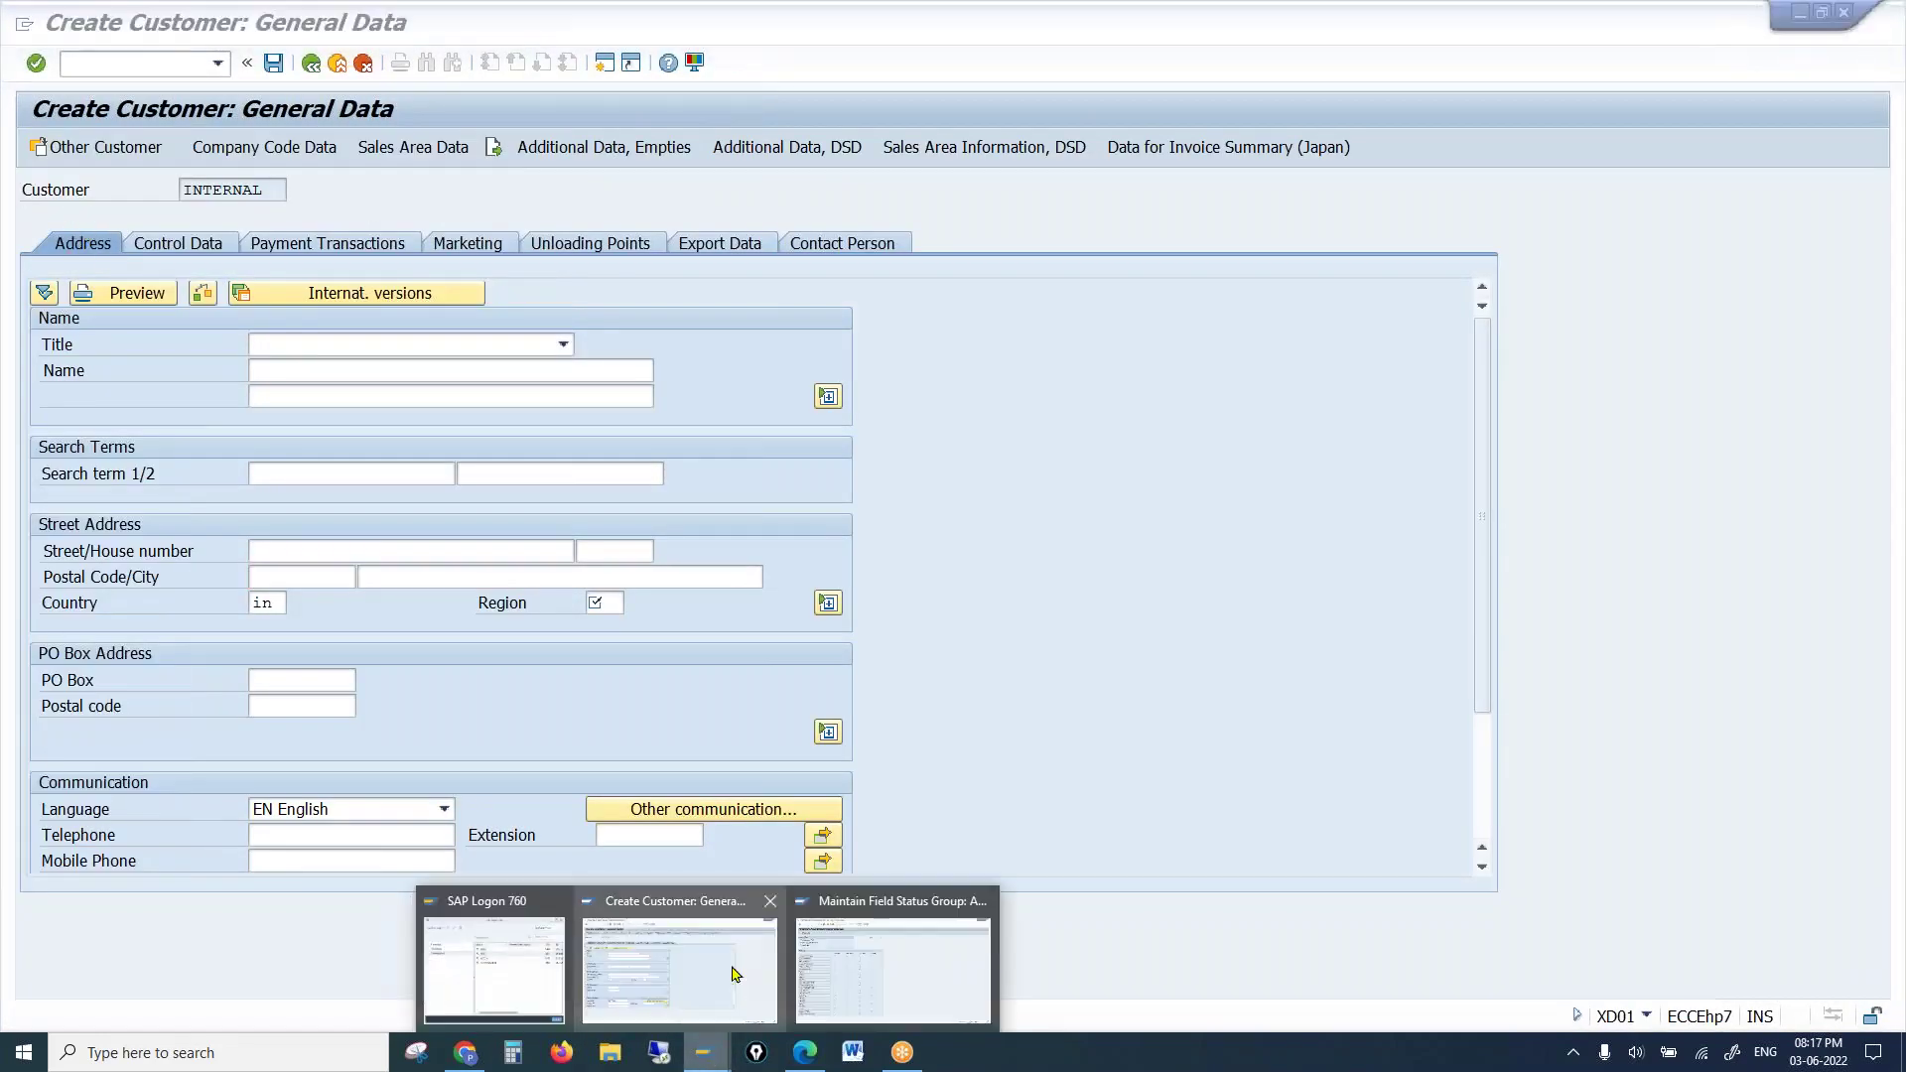
{"action": "left_click", "coordinate": [878, 963]}
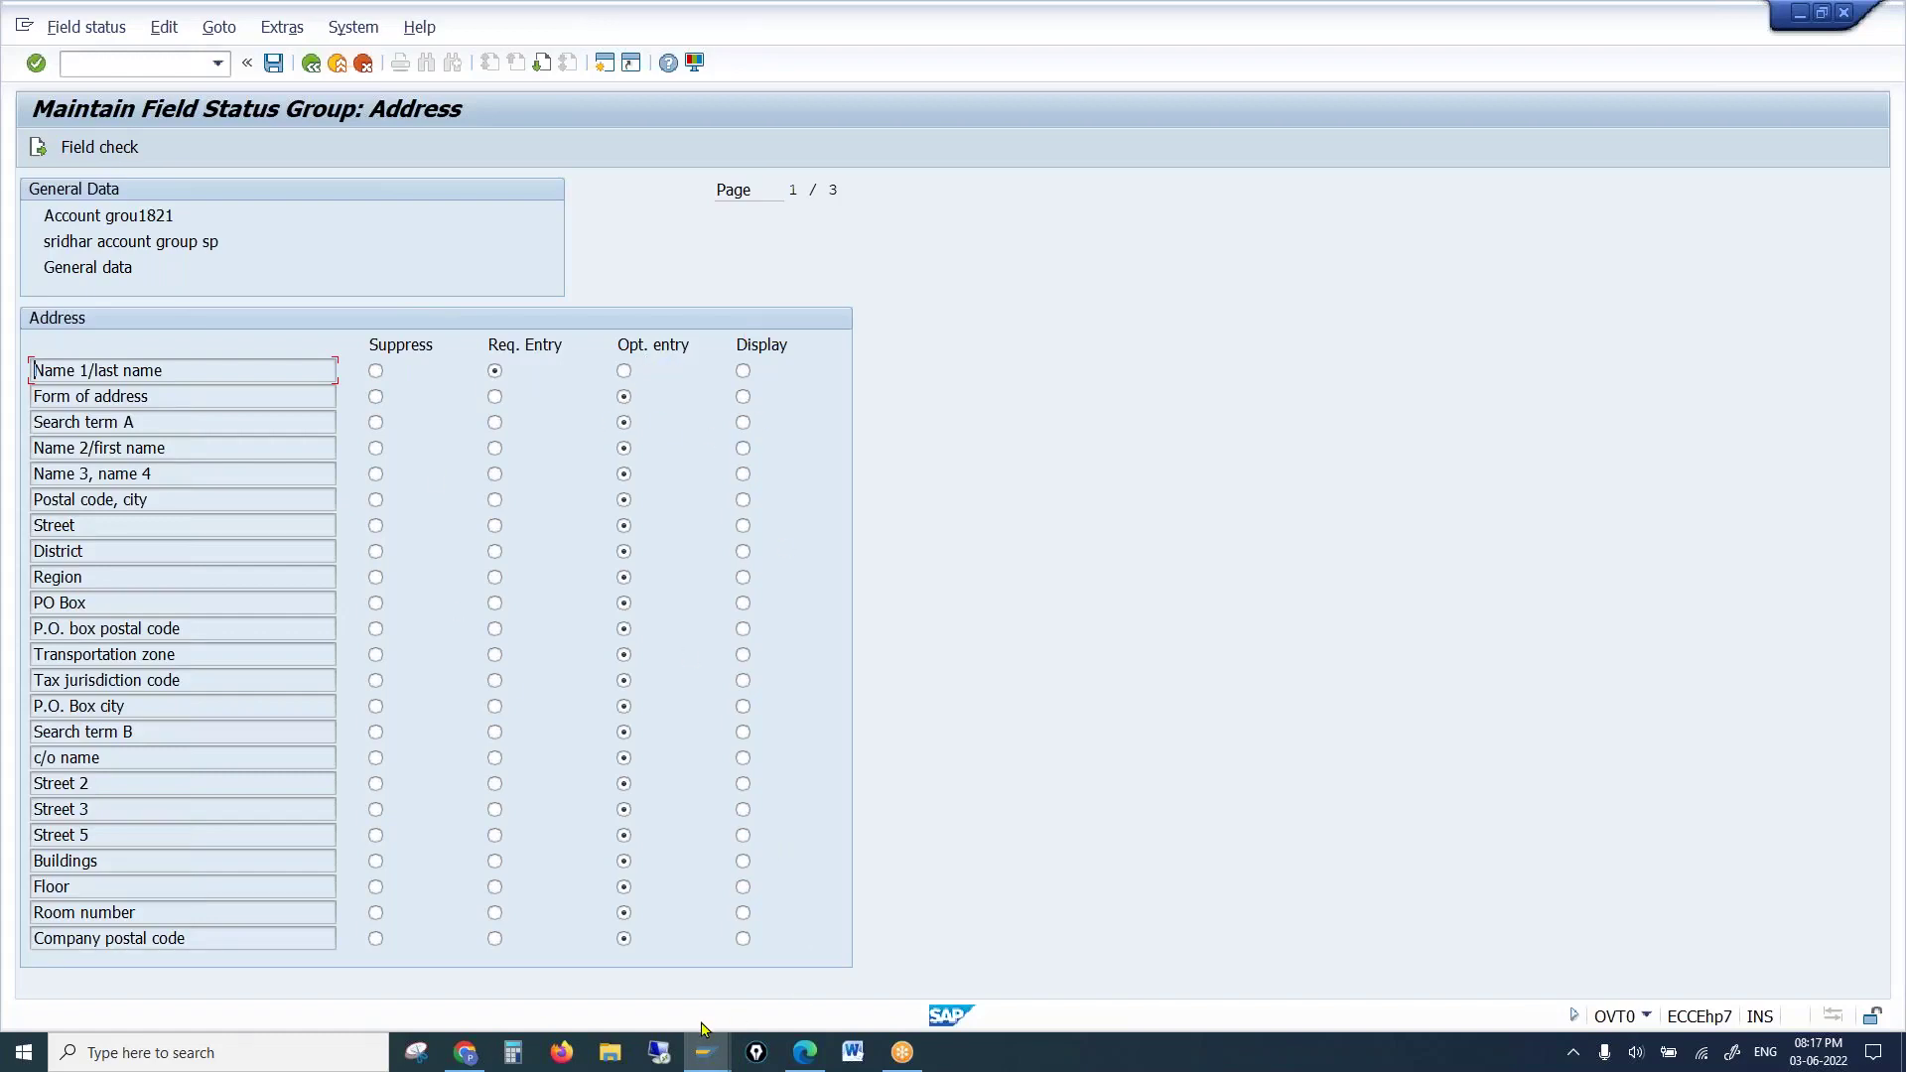
{"action": "mouse_move", "coordinate": [703, 1067]}
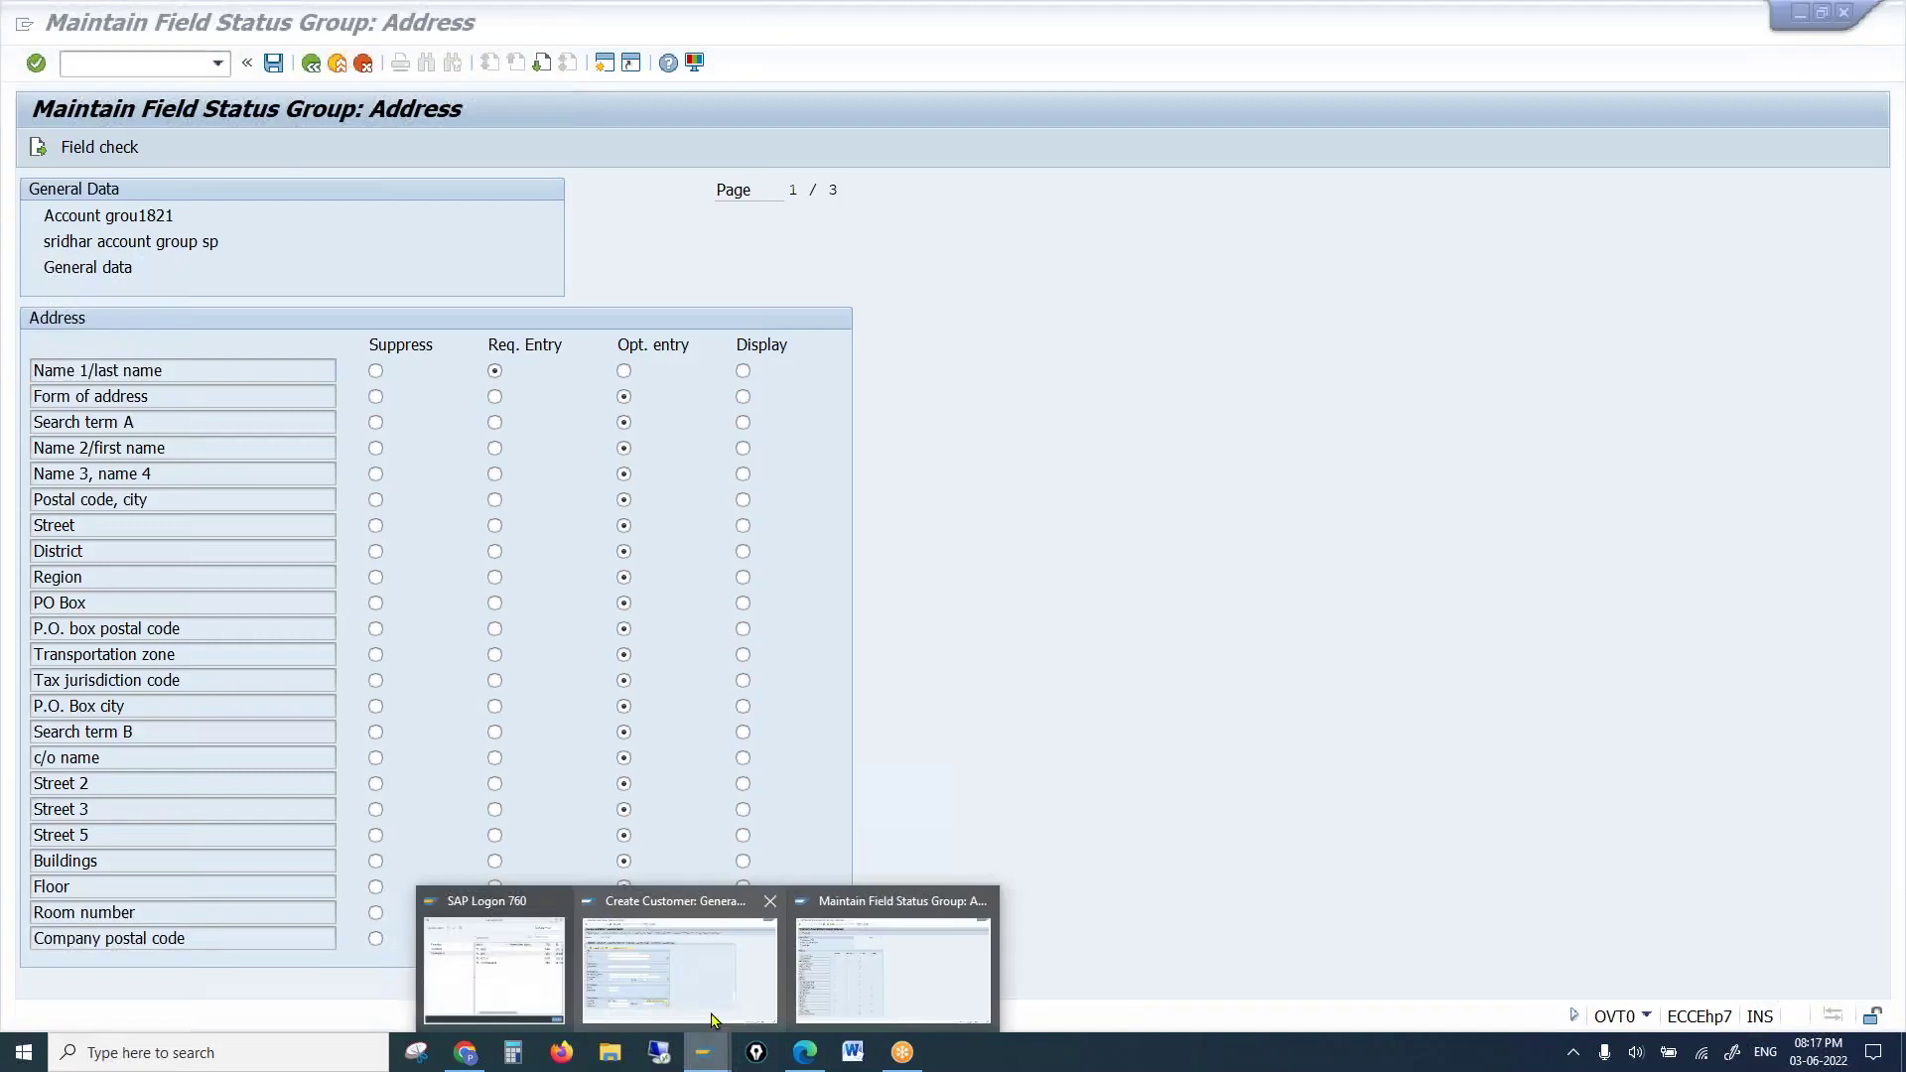
{"action": "left_click", "coordinate": [678, 950]}
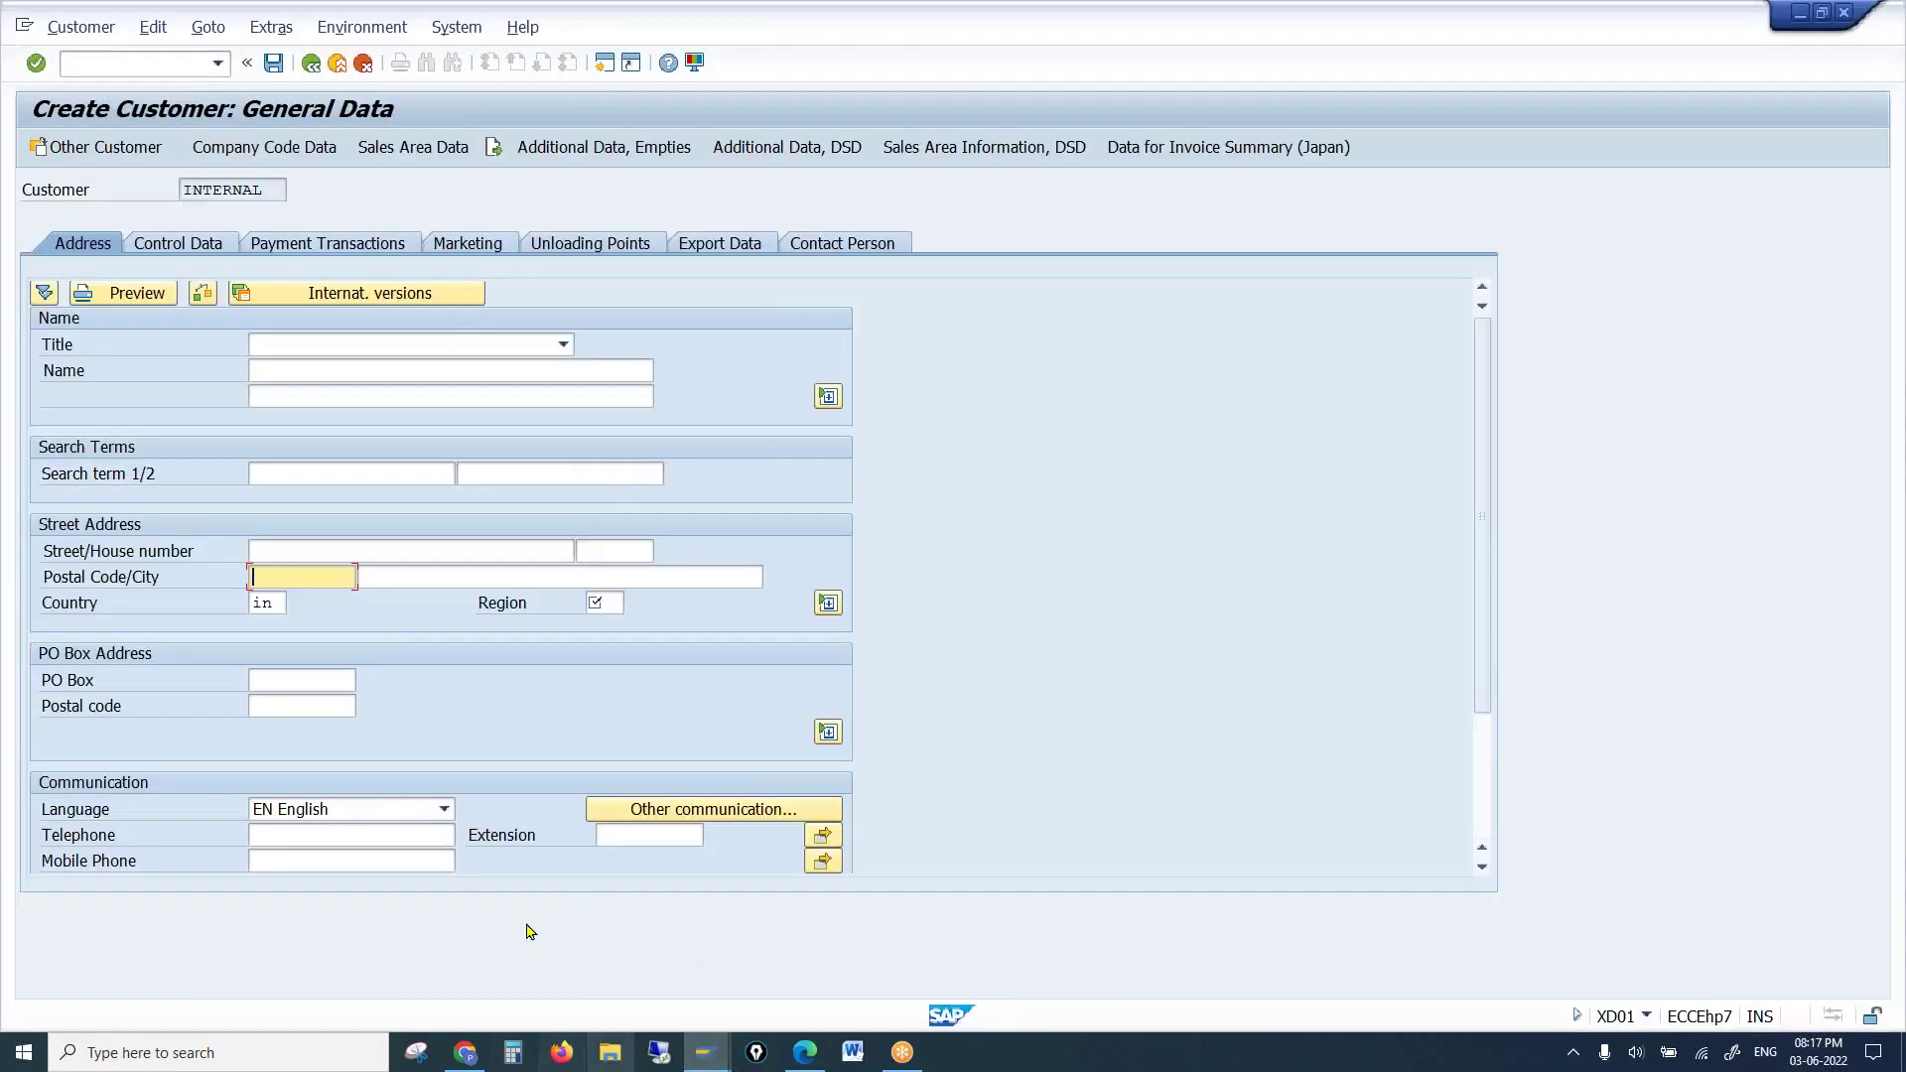
Cancel the customer entry, check the account group on the initial screen, and continue to the general data again
{"action": "left_click", "coordinate": [314, 64]}
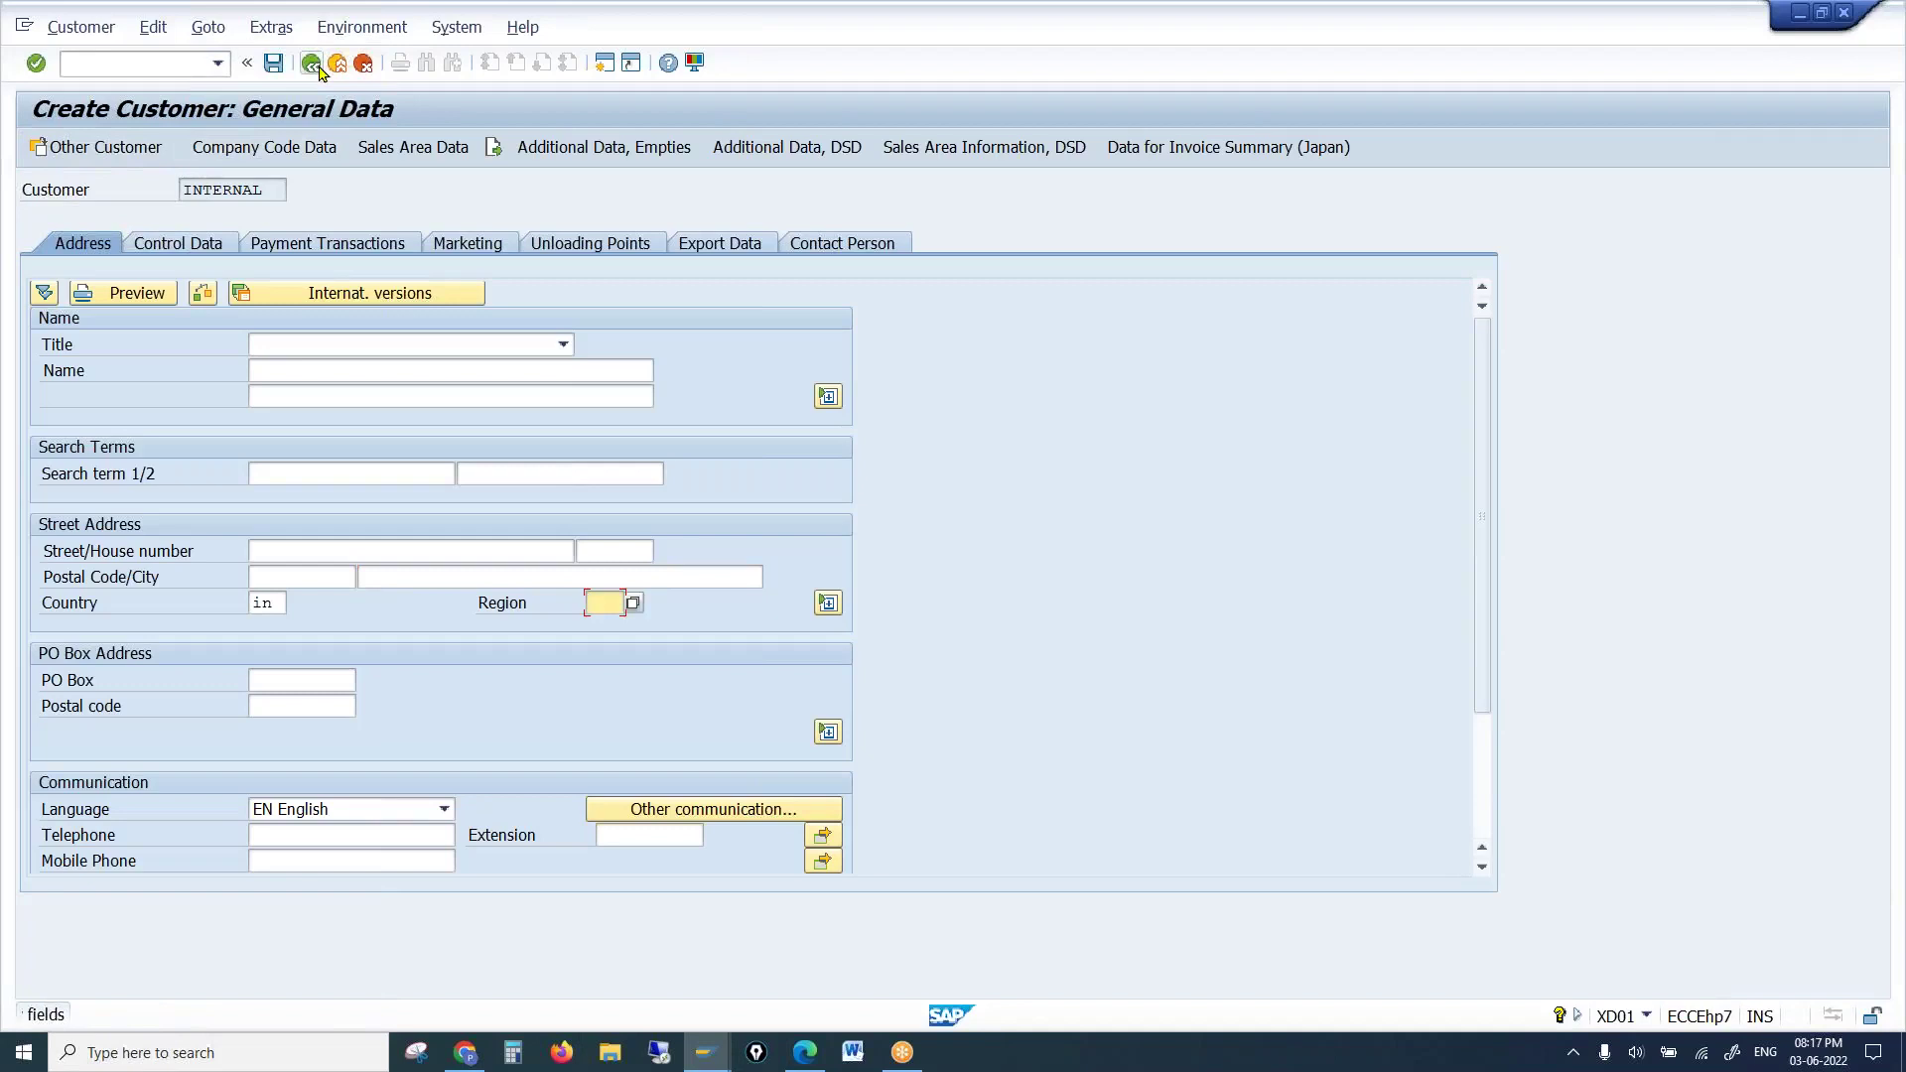
{"action": "left_click", "coordinate": [364, 64]}
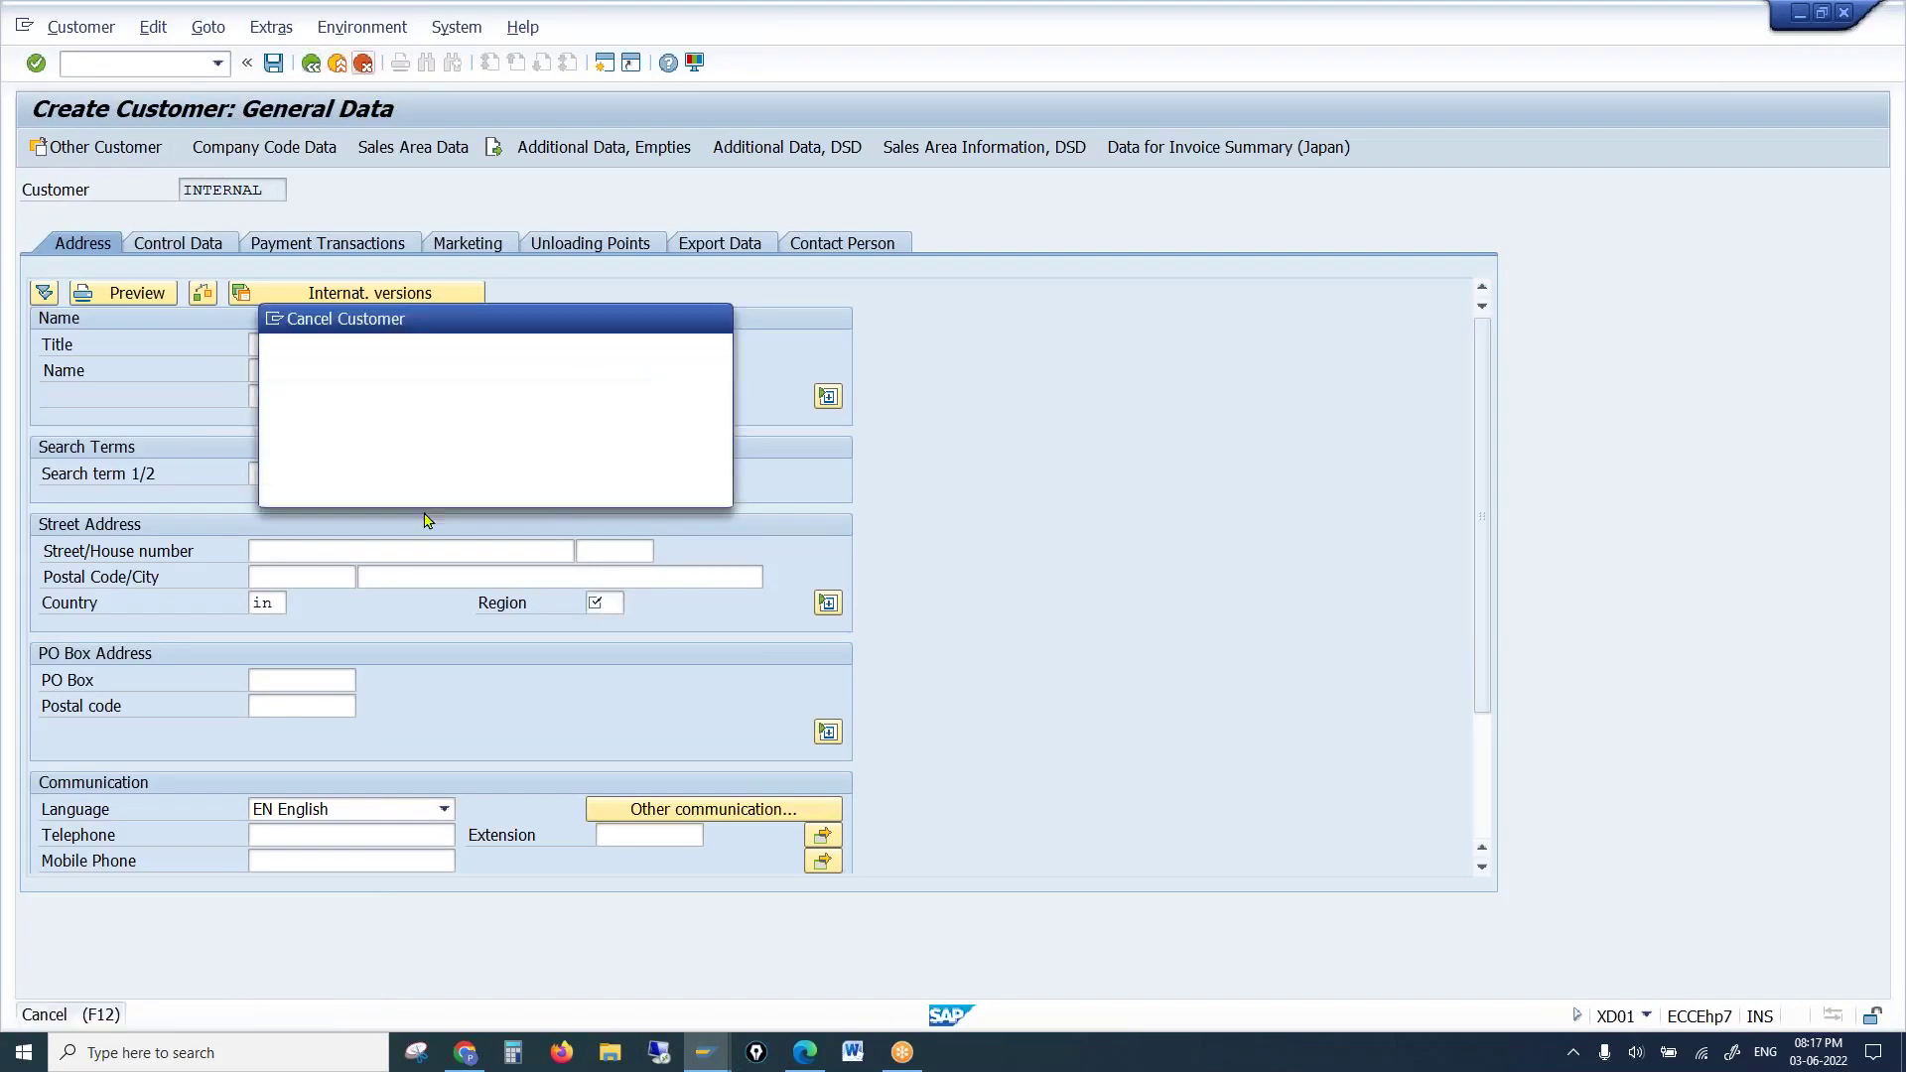
{"action": "left_click", "coordinate": [423, 485]}
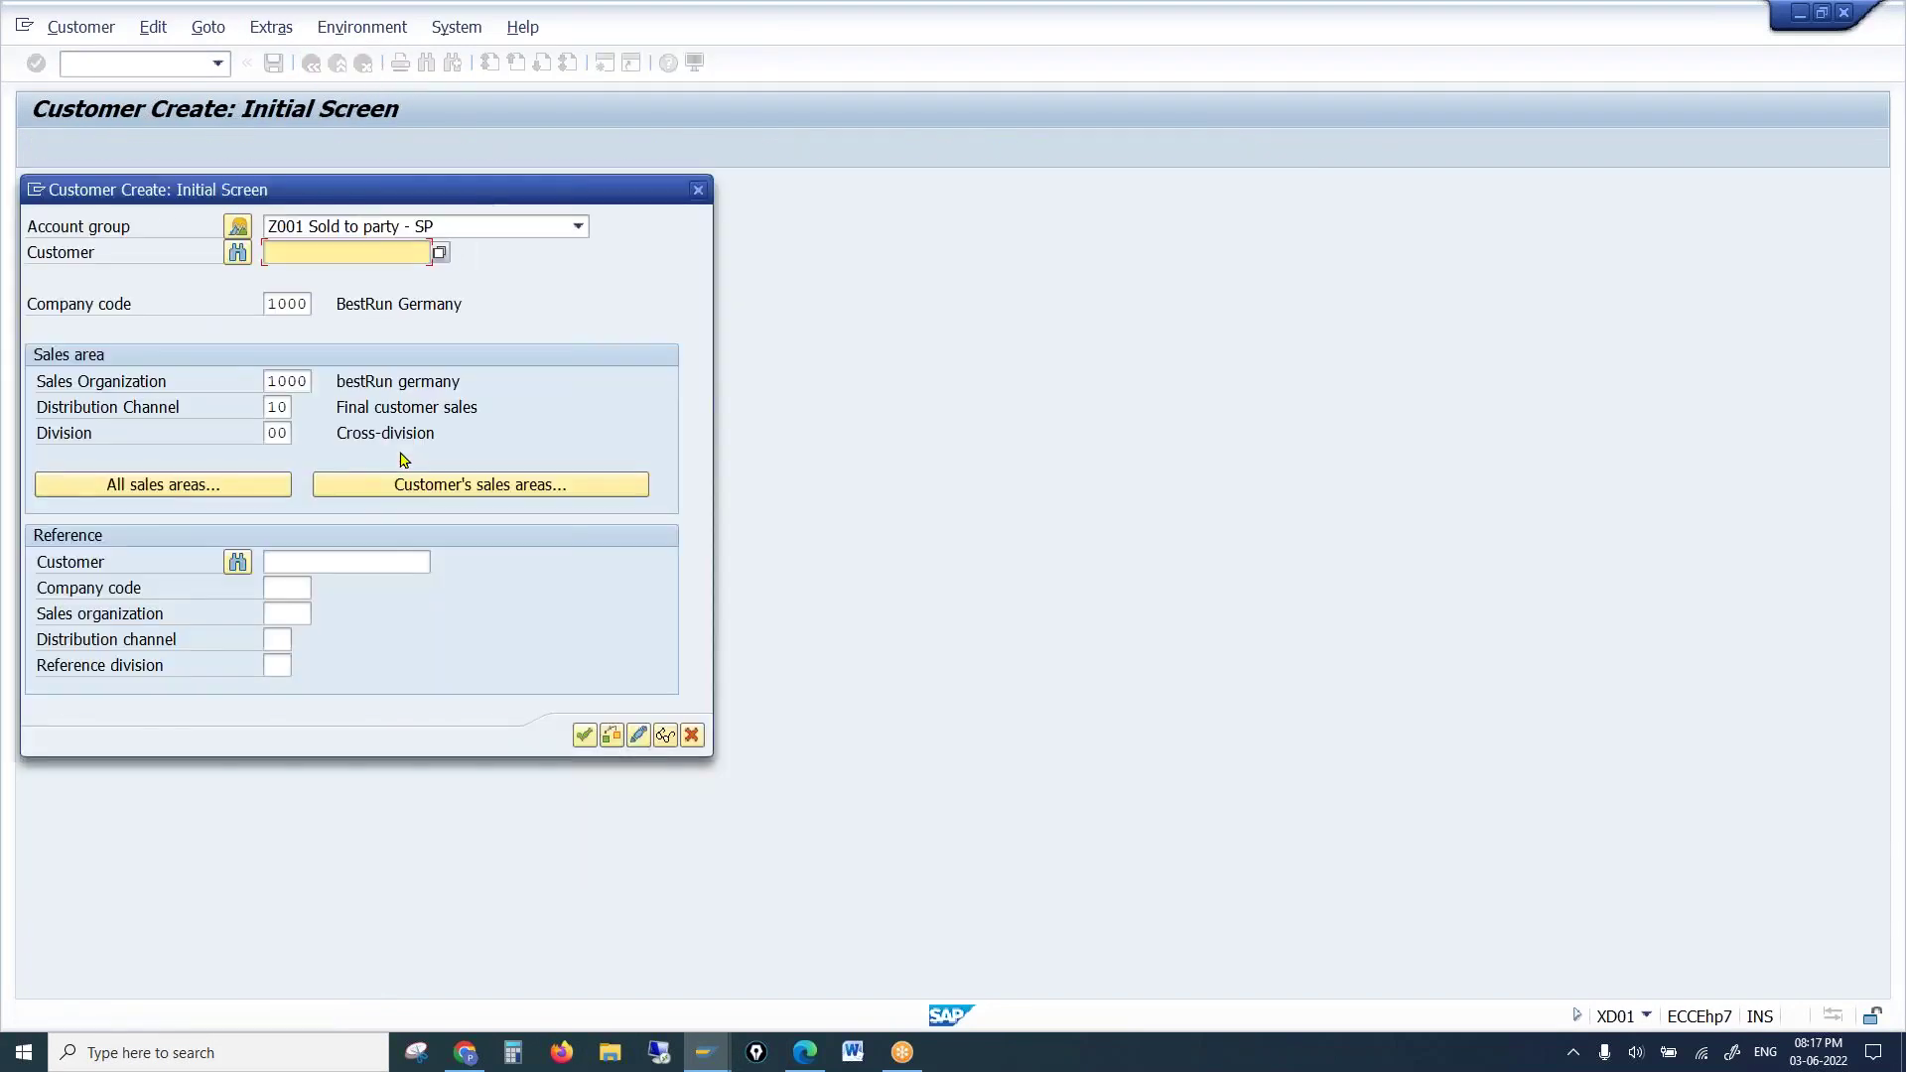
{"action": "key", "text": "Return"}
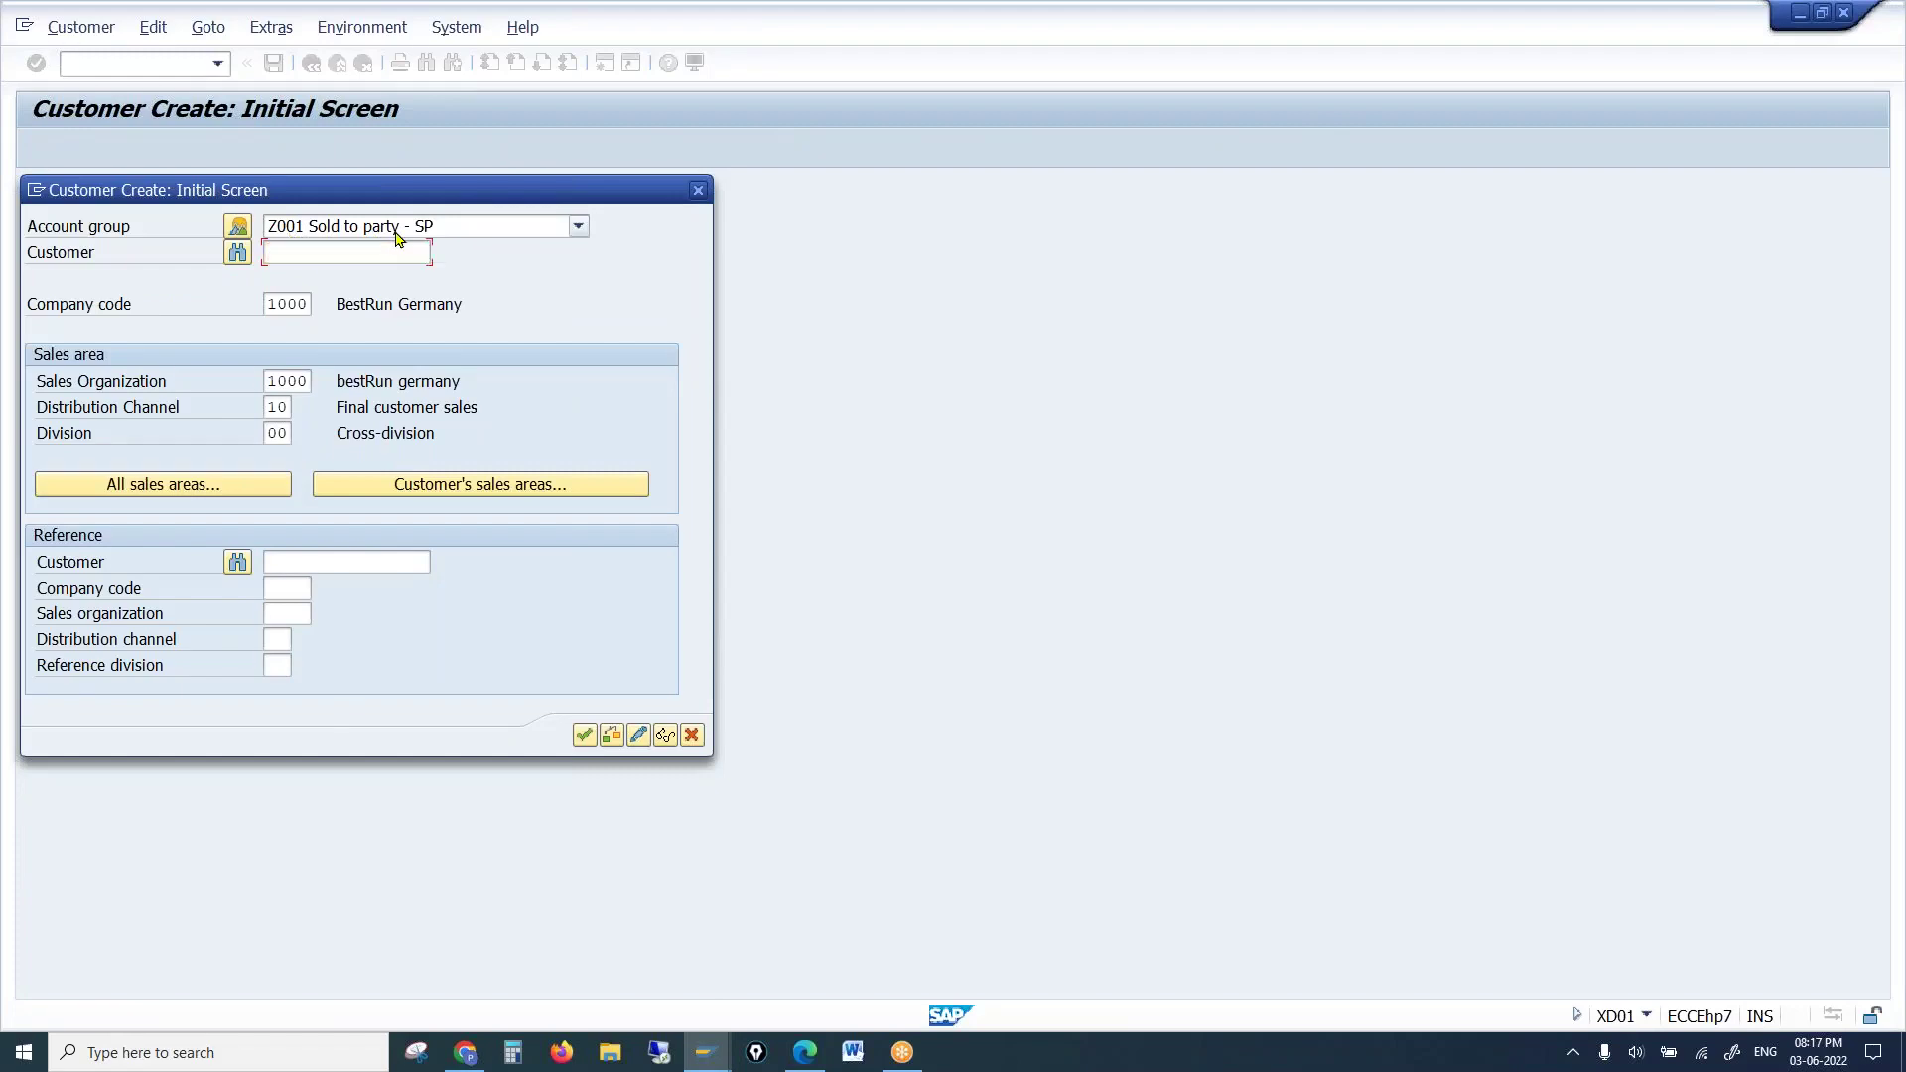
Switch to the OVT0 session and go back from the Address field status to the customer account groups overview
{"action": "mouse_move", "coordinate": [707, 1054]}
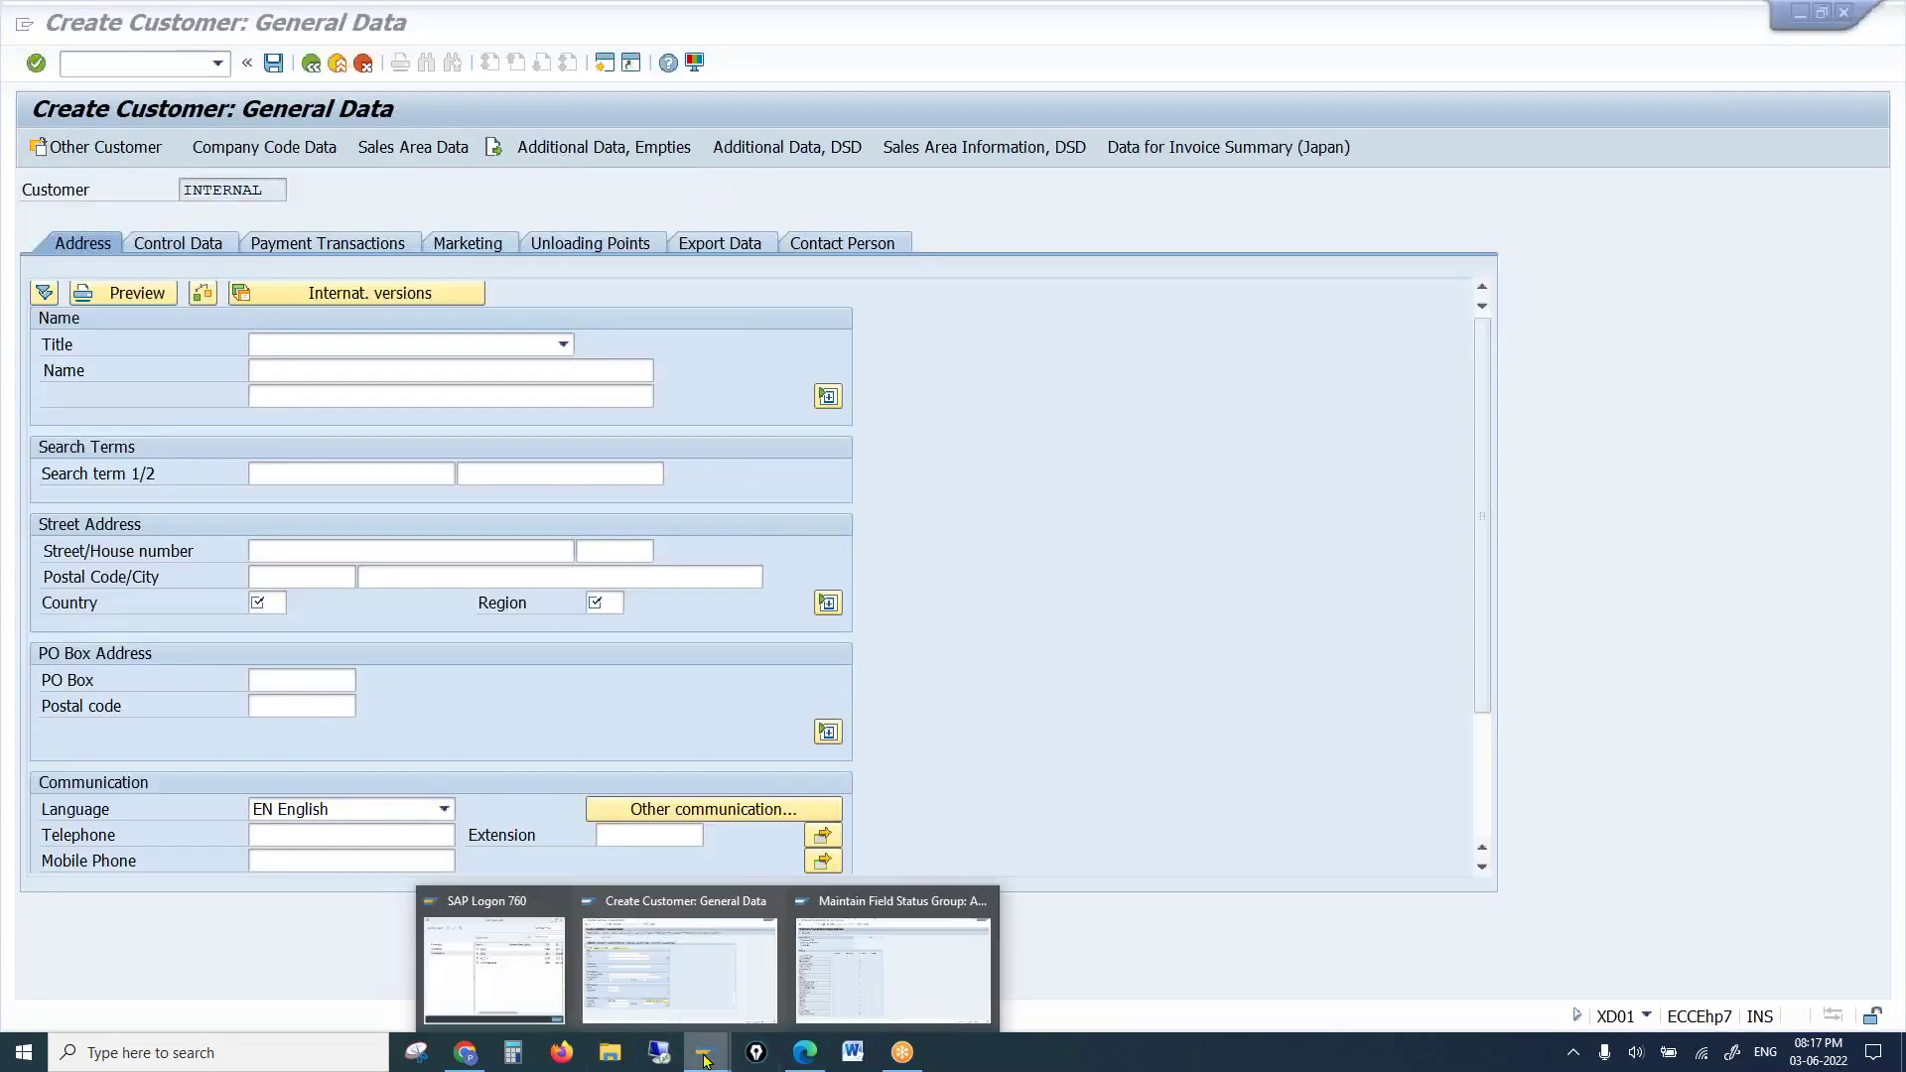
{"action": "left_click", "coordinate": [779, 993]}
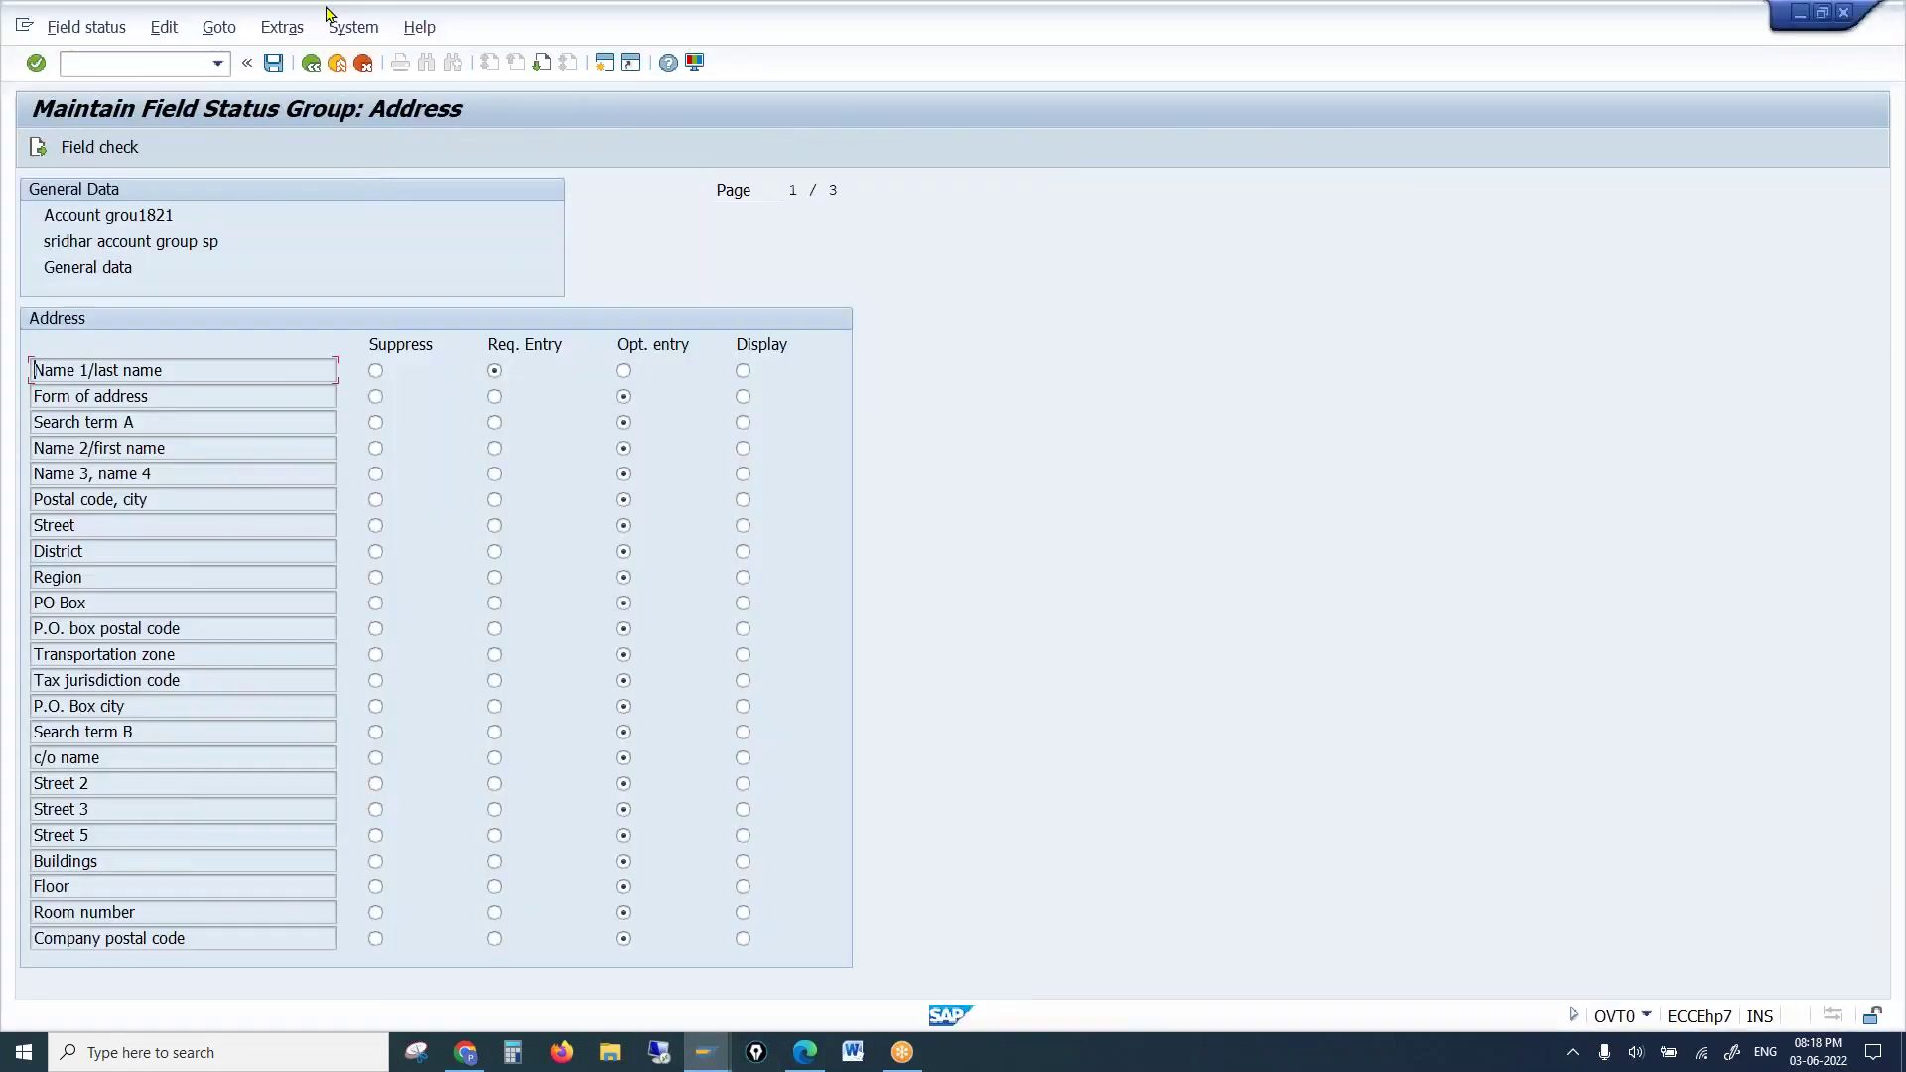
{"action": "left_click", "coordinate": [310, 63]}
{"action": "left_click", "coordinate": [310, 64]}
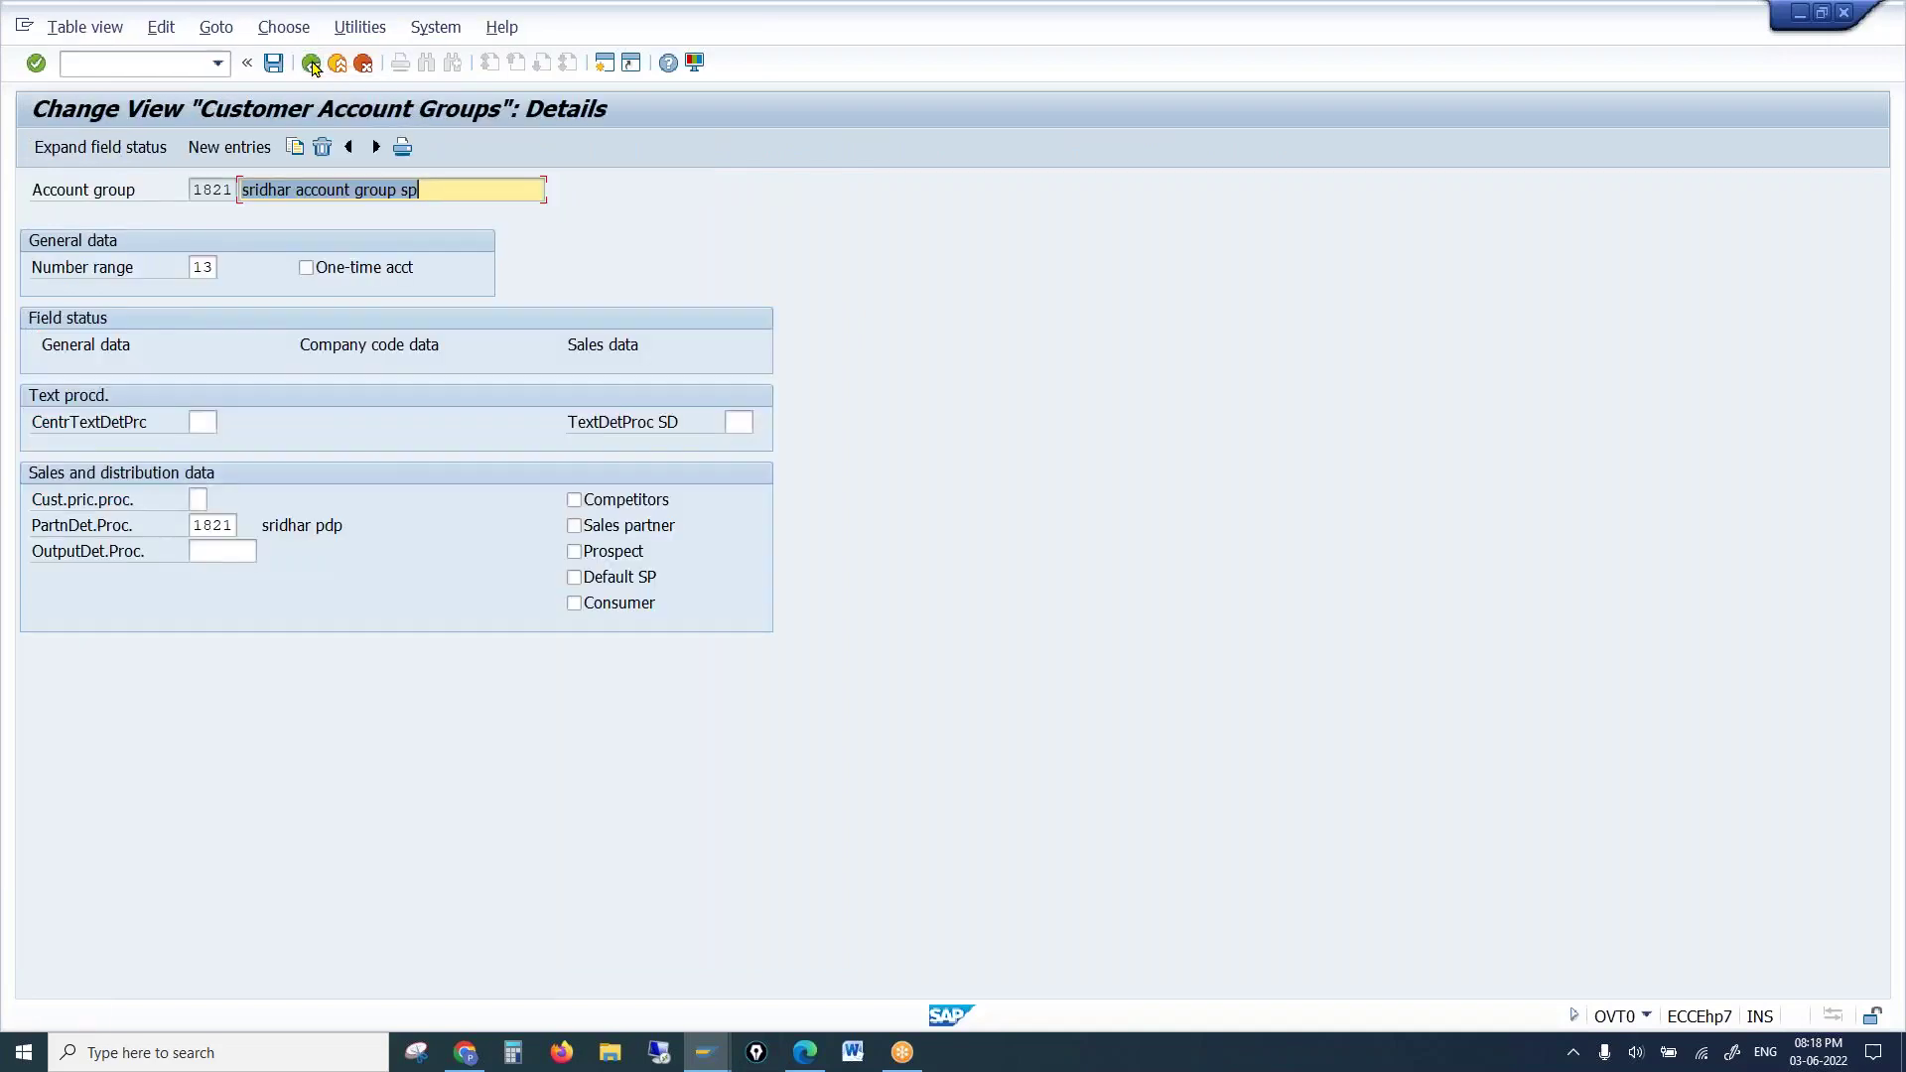
{"action": "left_click", "coordinate": [311, 63]}
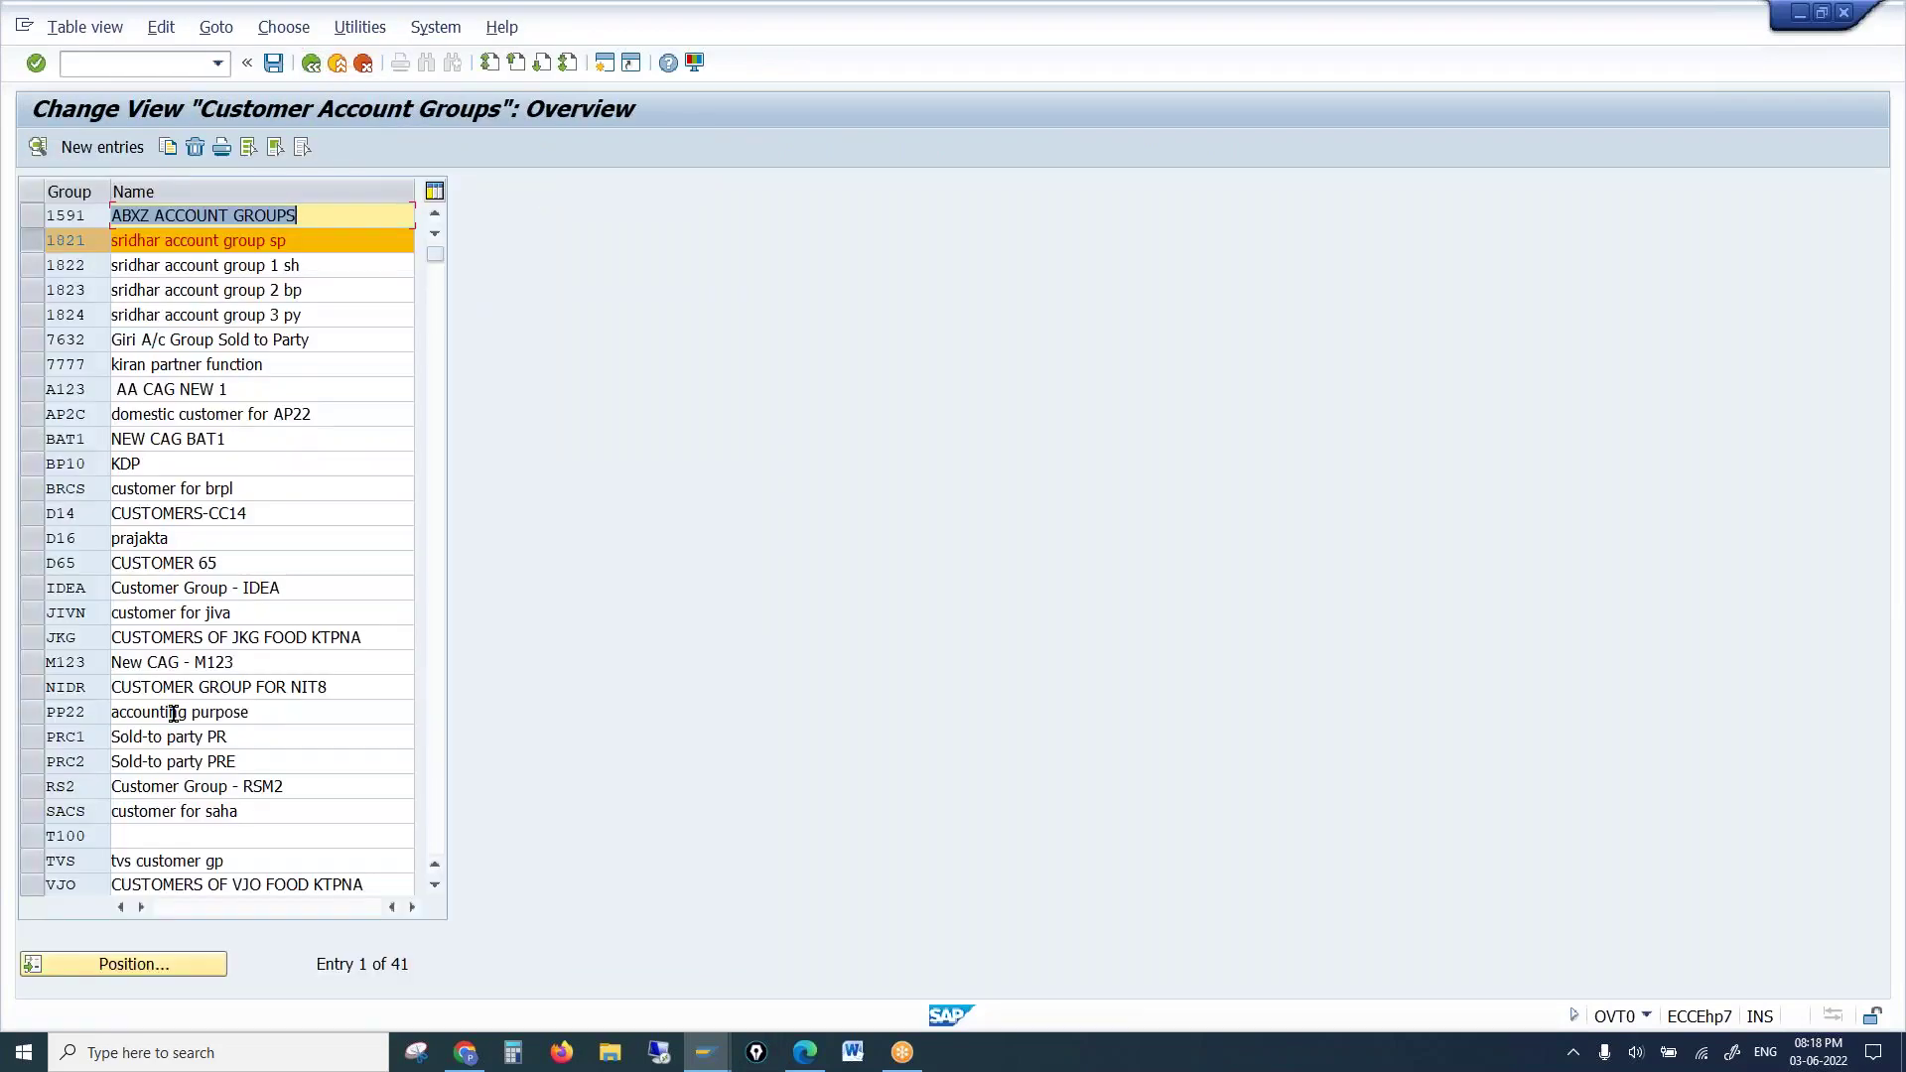
Deselect account group 1821, position the list at Z001 and open the details of that group
{"action": "left_click", "coordinate": [37, 244]}
{"action": "left_click", "coordinate": [179, 960]}
{"action": "type", "text": "z001"}
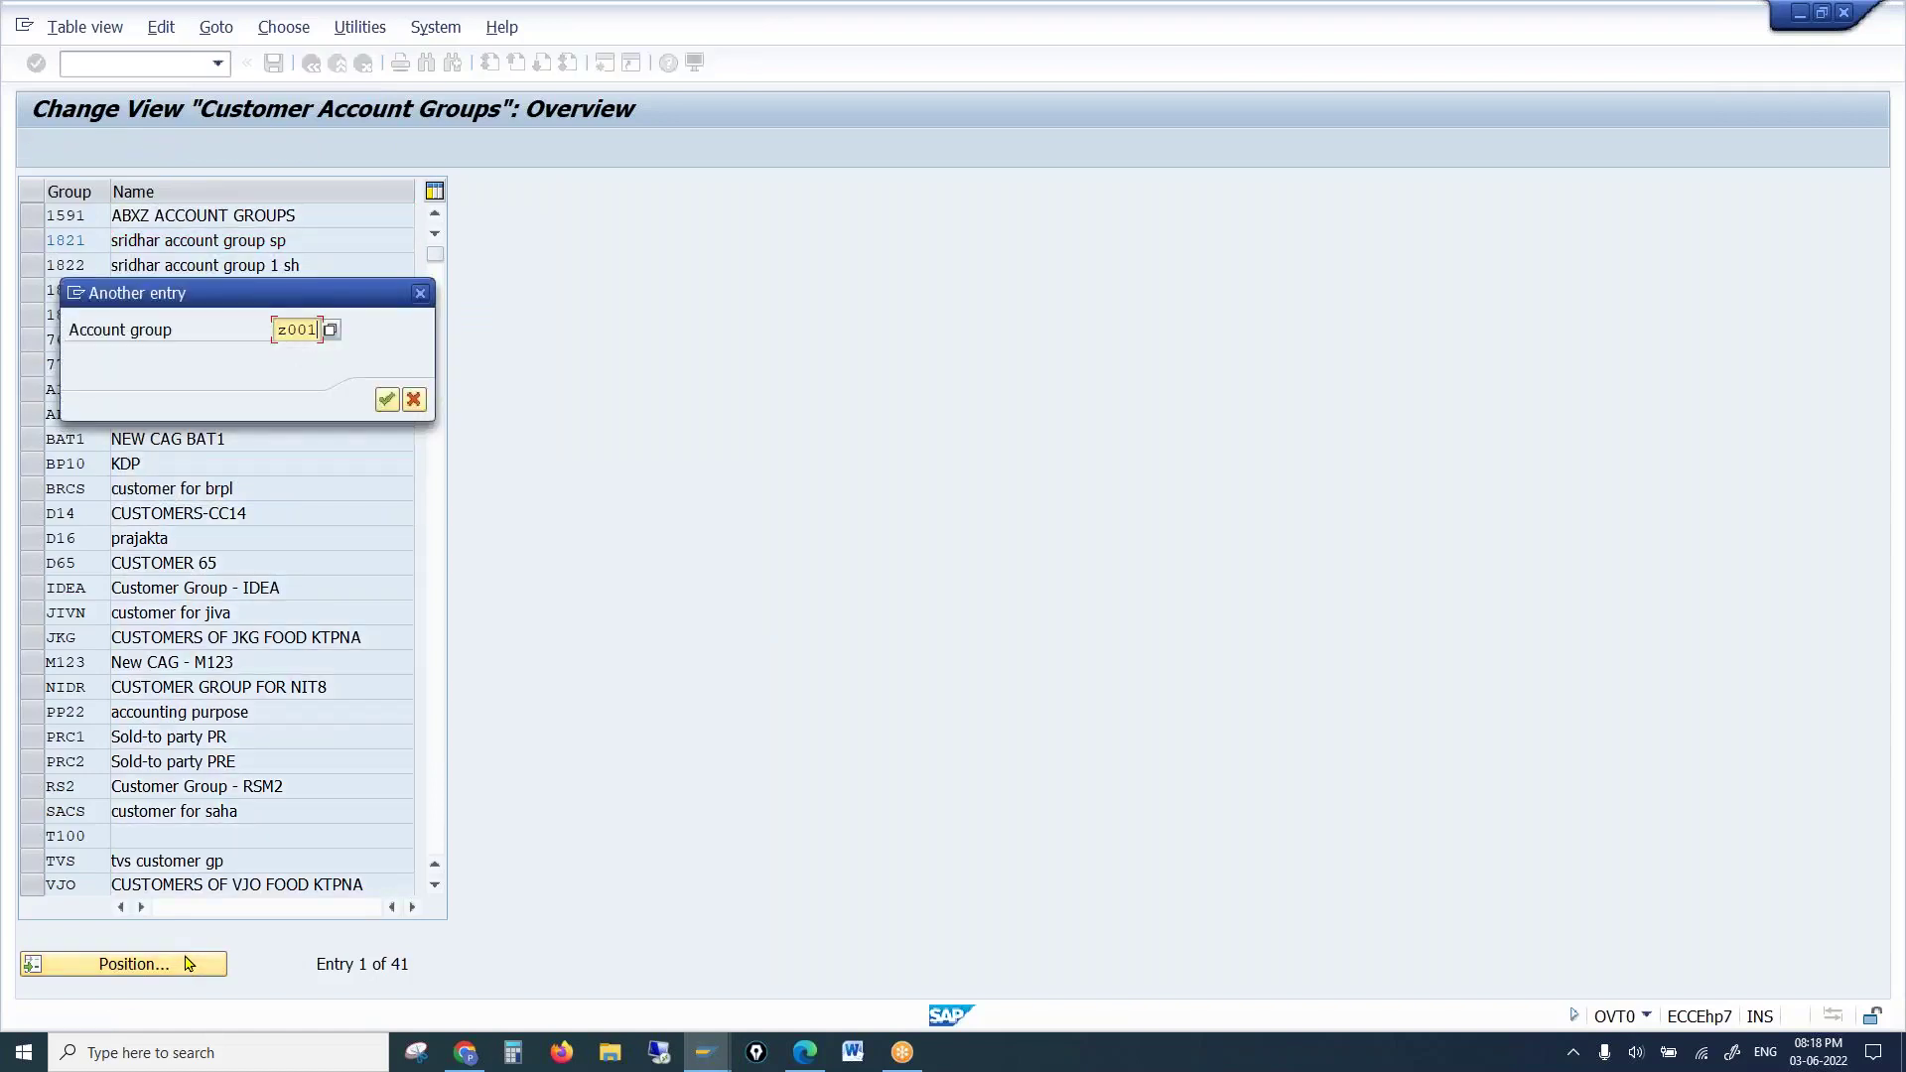
{"action": "key", "text": "Return"}
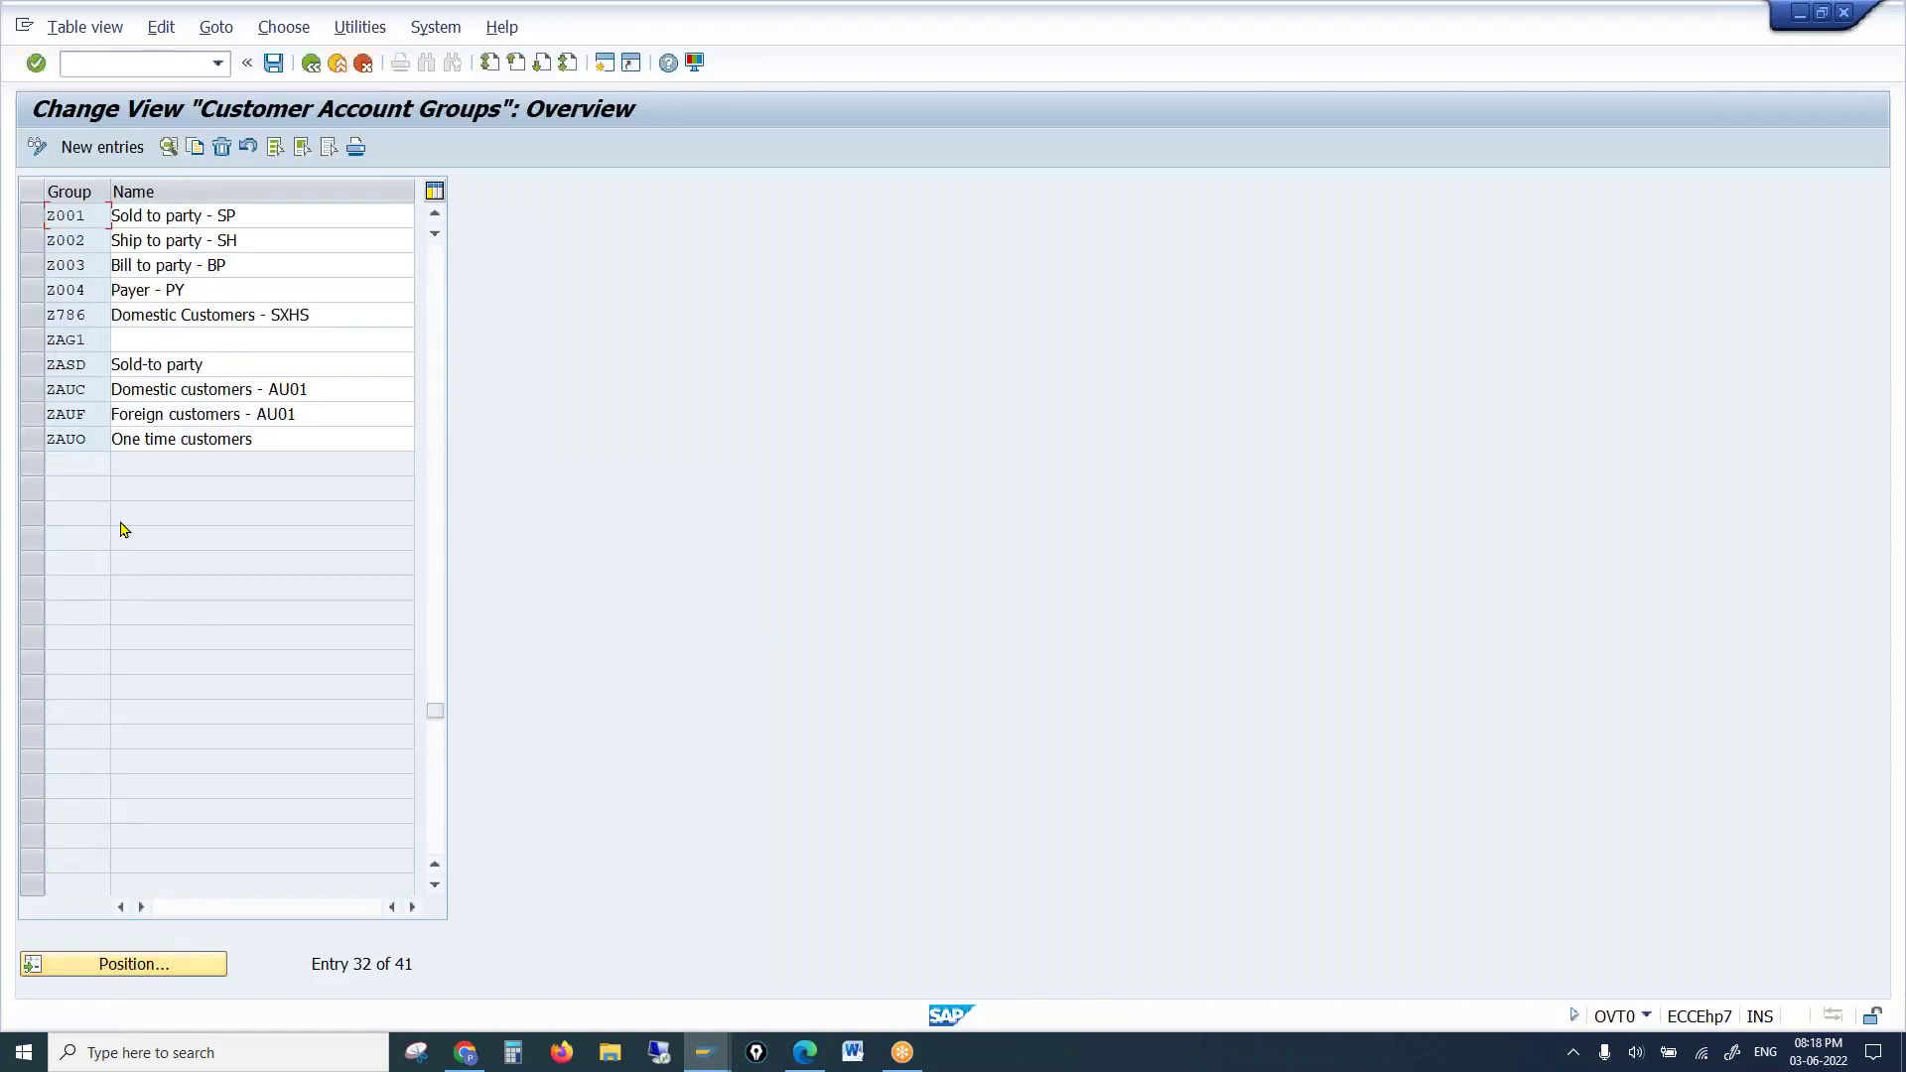
{"action": "left_click", "coordinate": [222, 211]}
{"action": "double_click", "coordinate": [222, 211]}
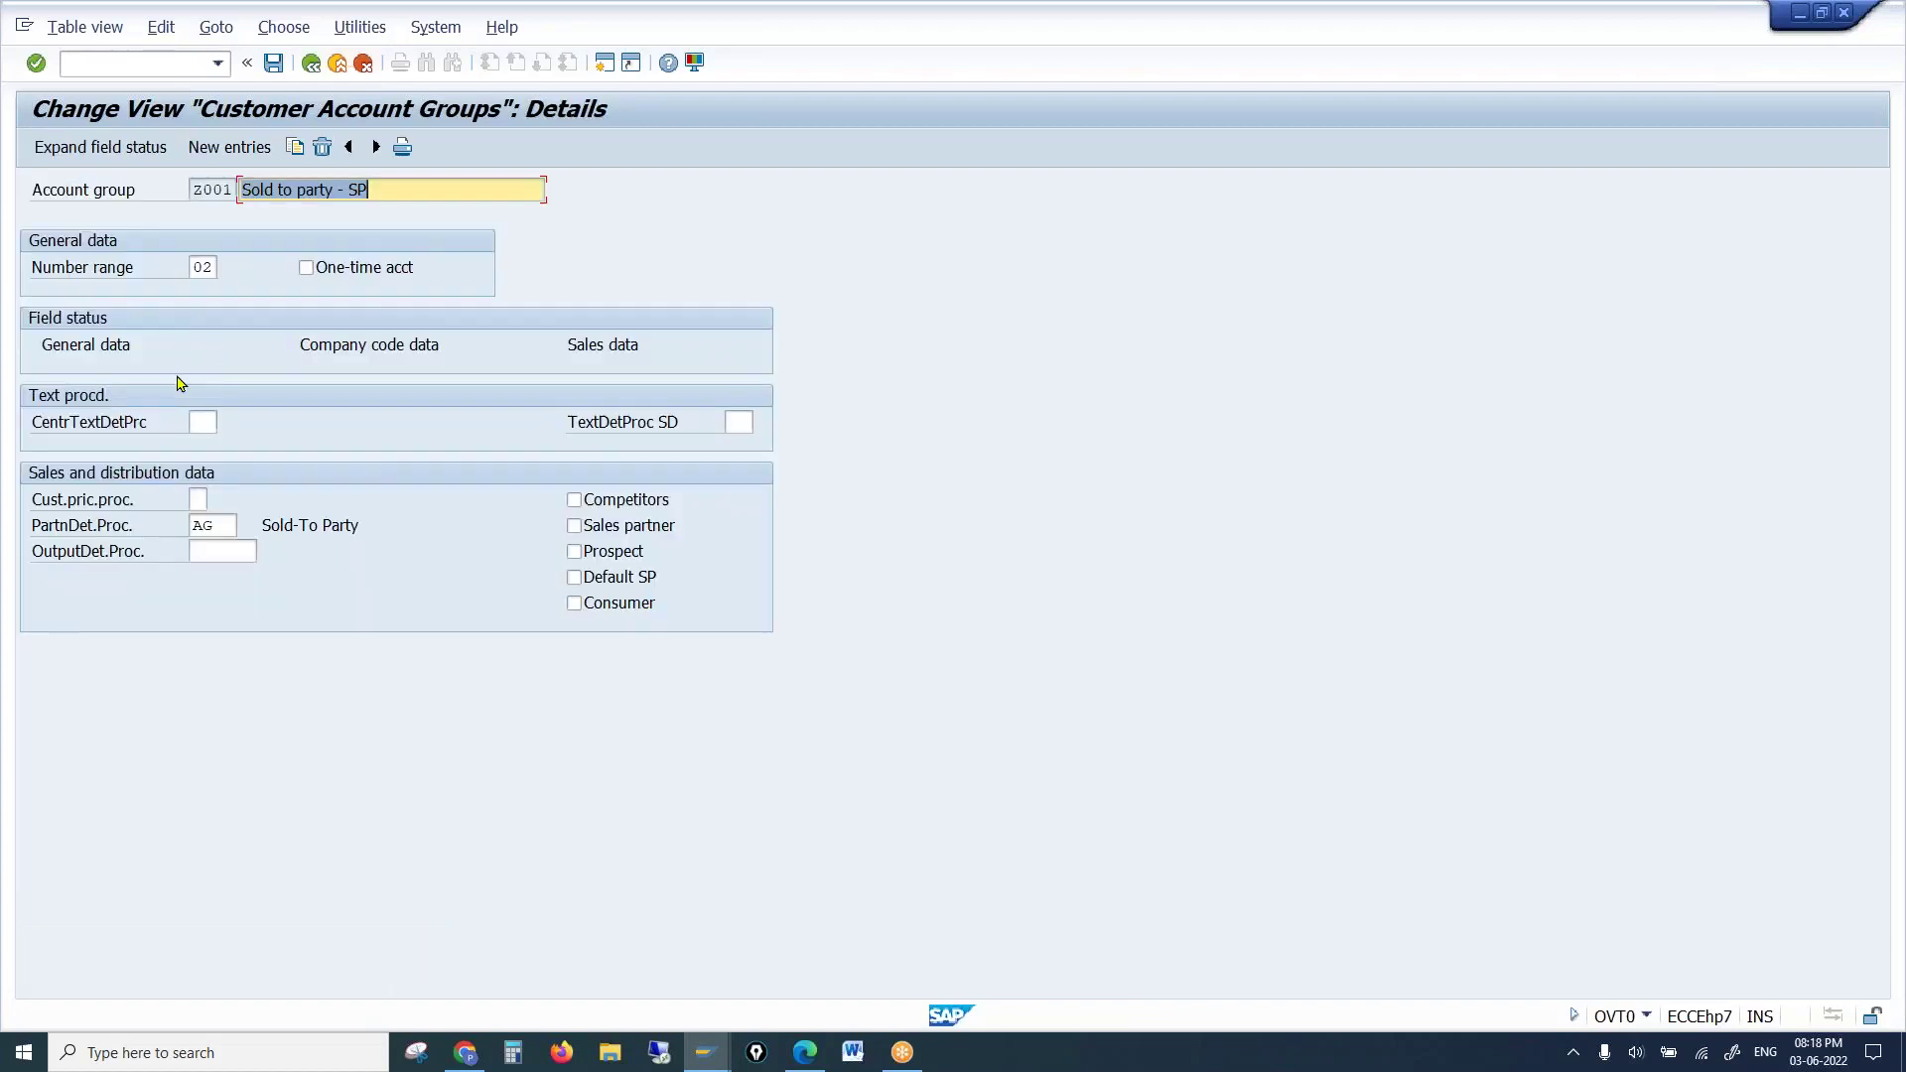
Set Region to Suppress in the Address group of Z001's general data field status and save it under the proposed customizing request
{"action": "double_click", "coordinate": [115, 351]}
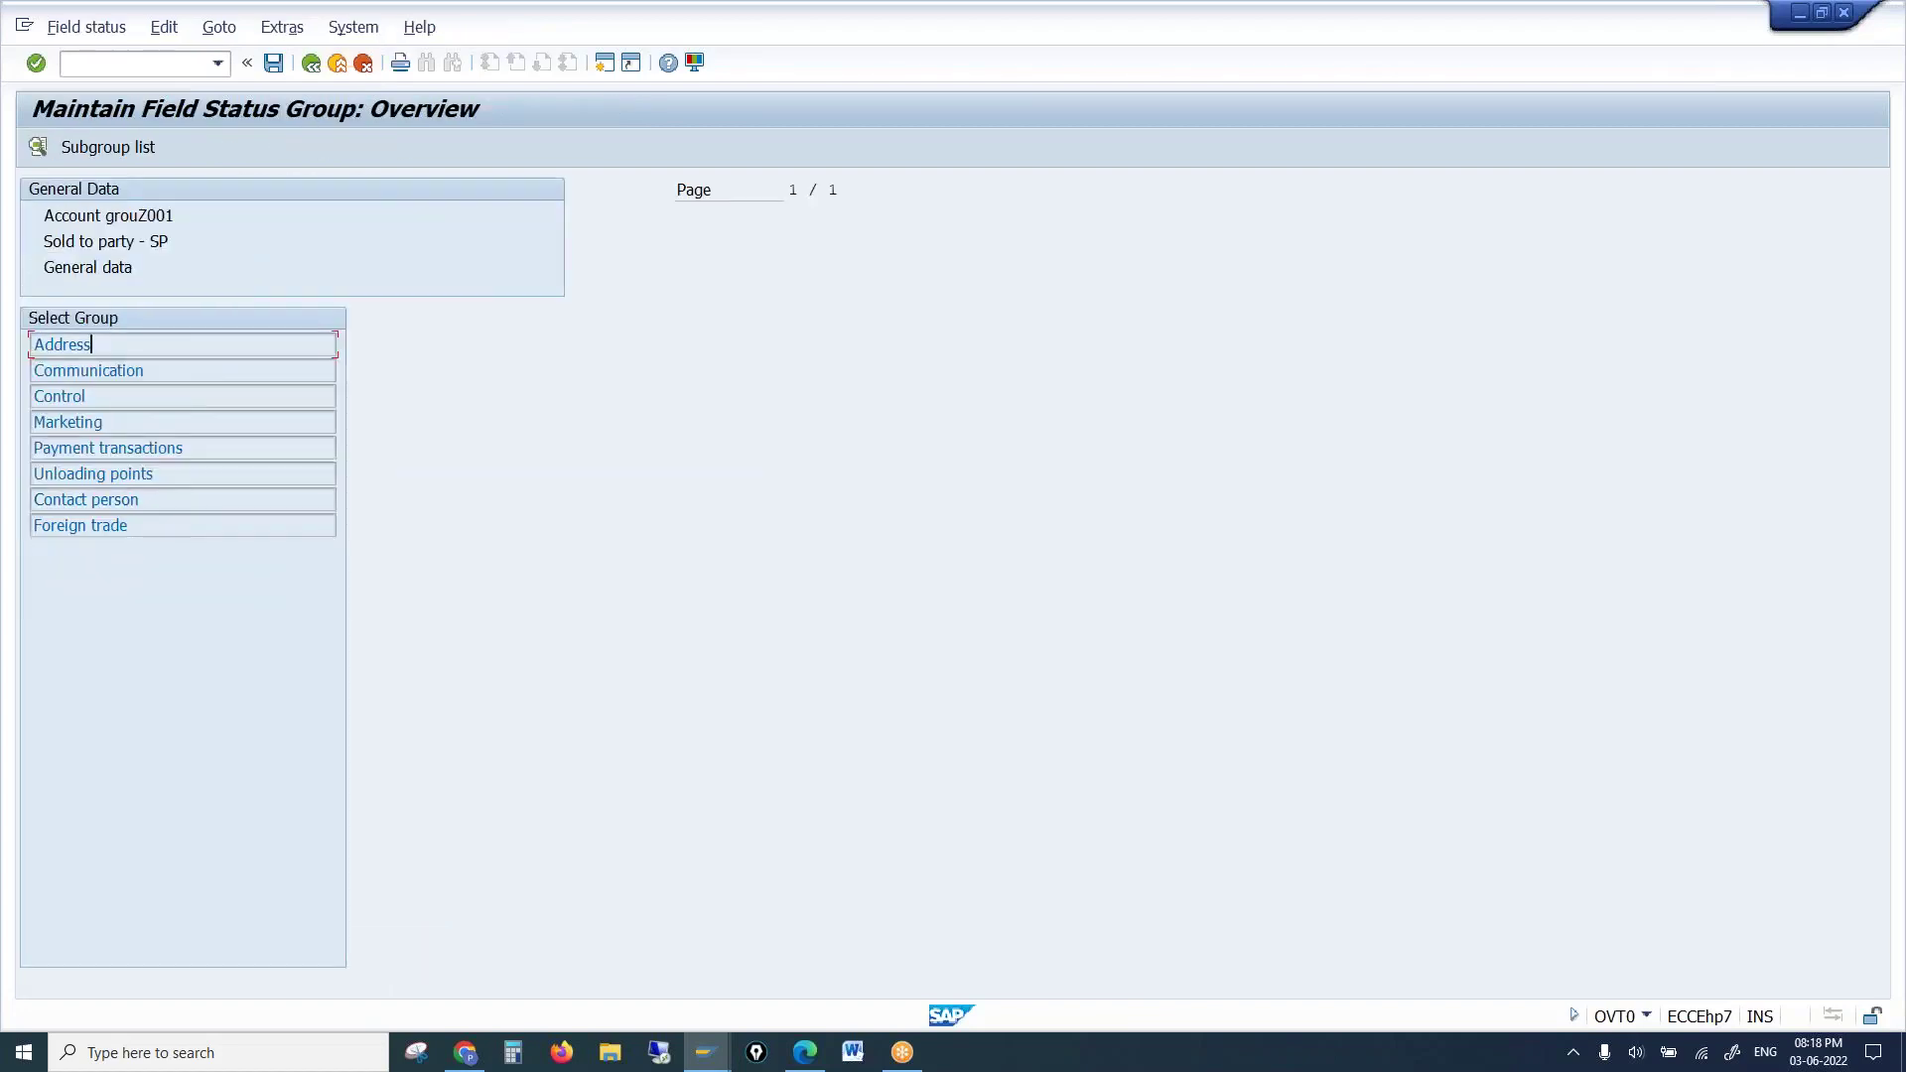
{"action": "double_click", "coordinate": [113, 348]}
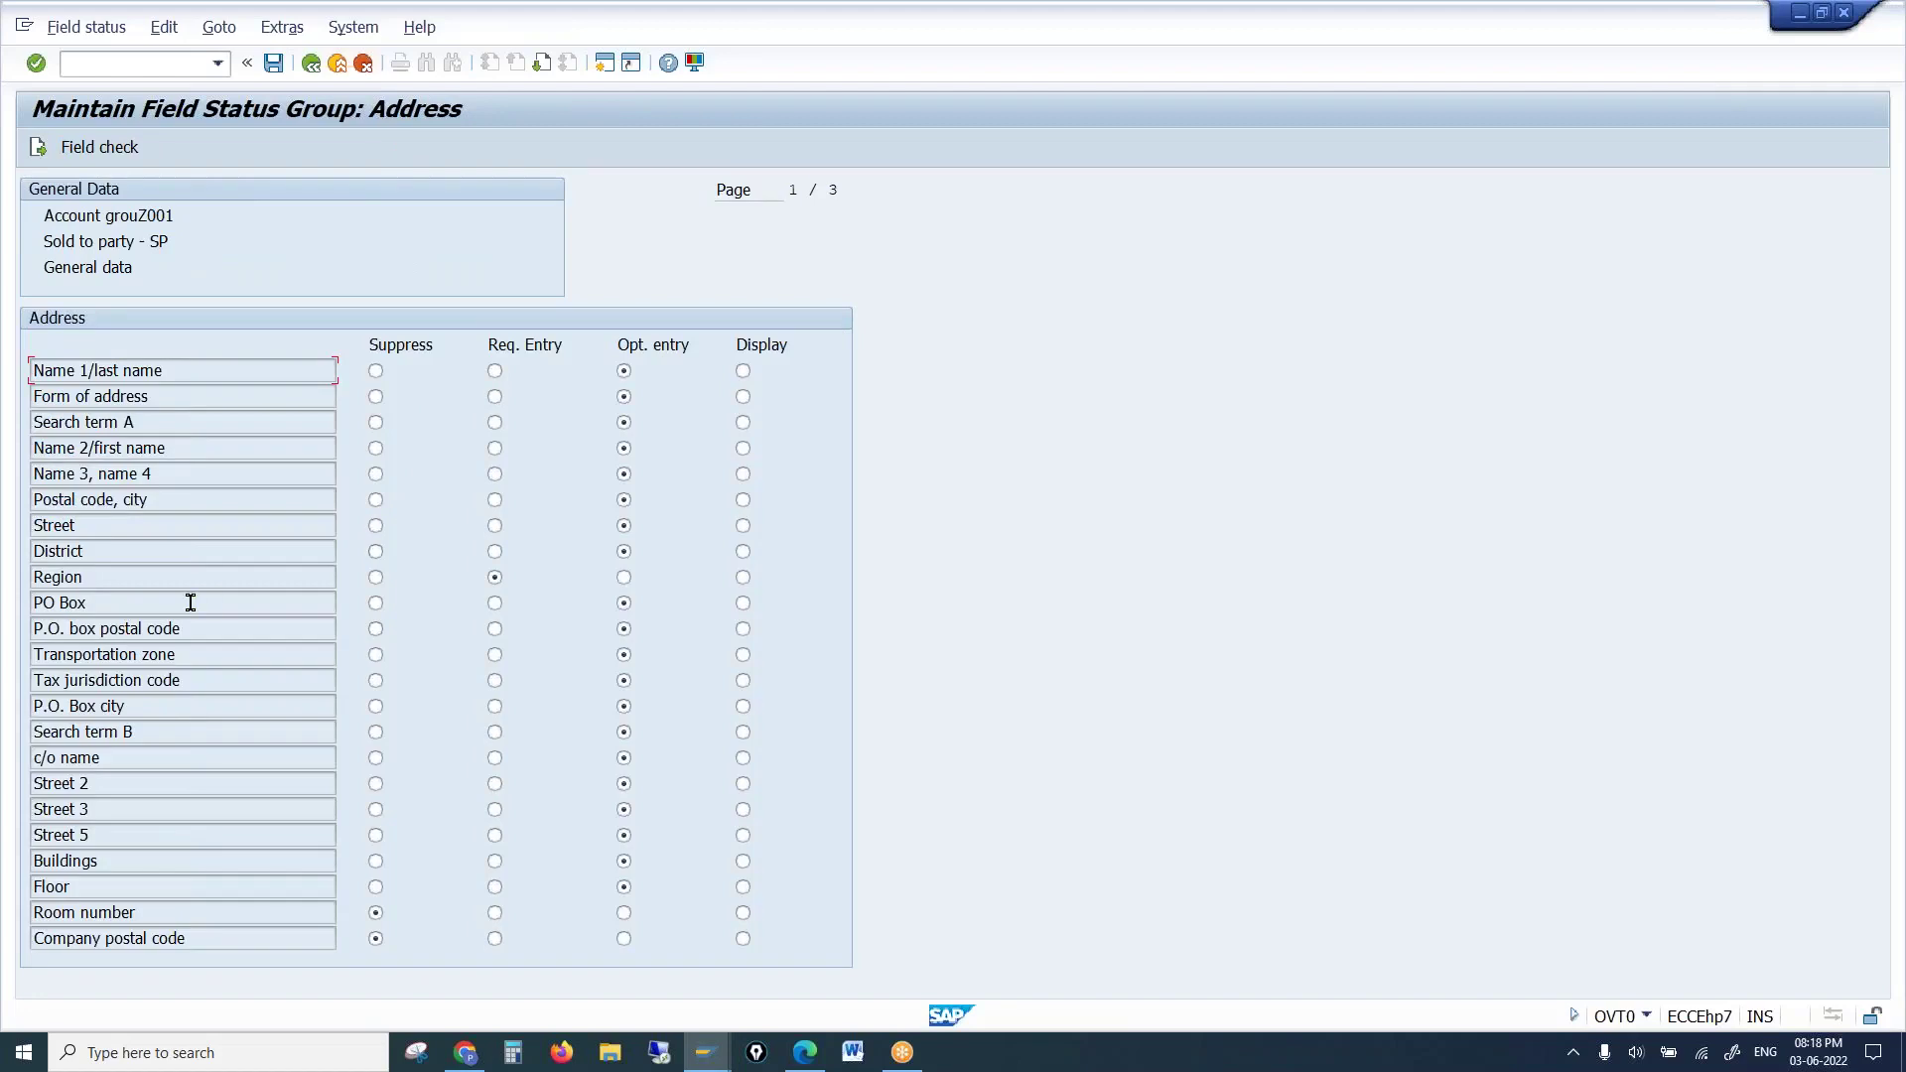
{"action": "left_click_drag", "start_coordinate": [138, 585], "coordinate": [28, 576]}
{"action": "left_click", "coordinate": [375, 577]}
{"action": "left_click", "coordinate": [274, 63]}
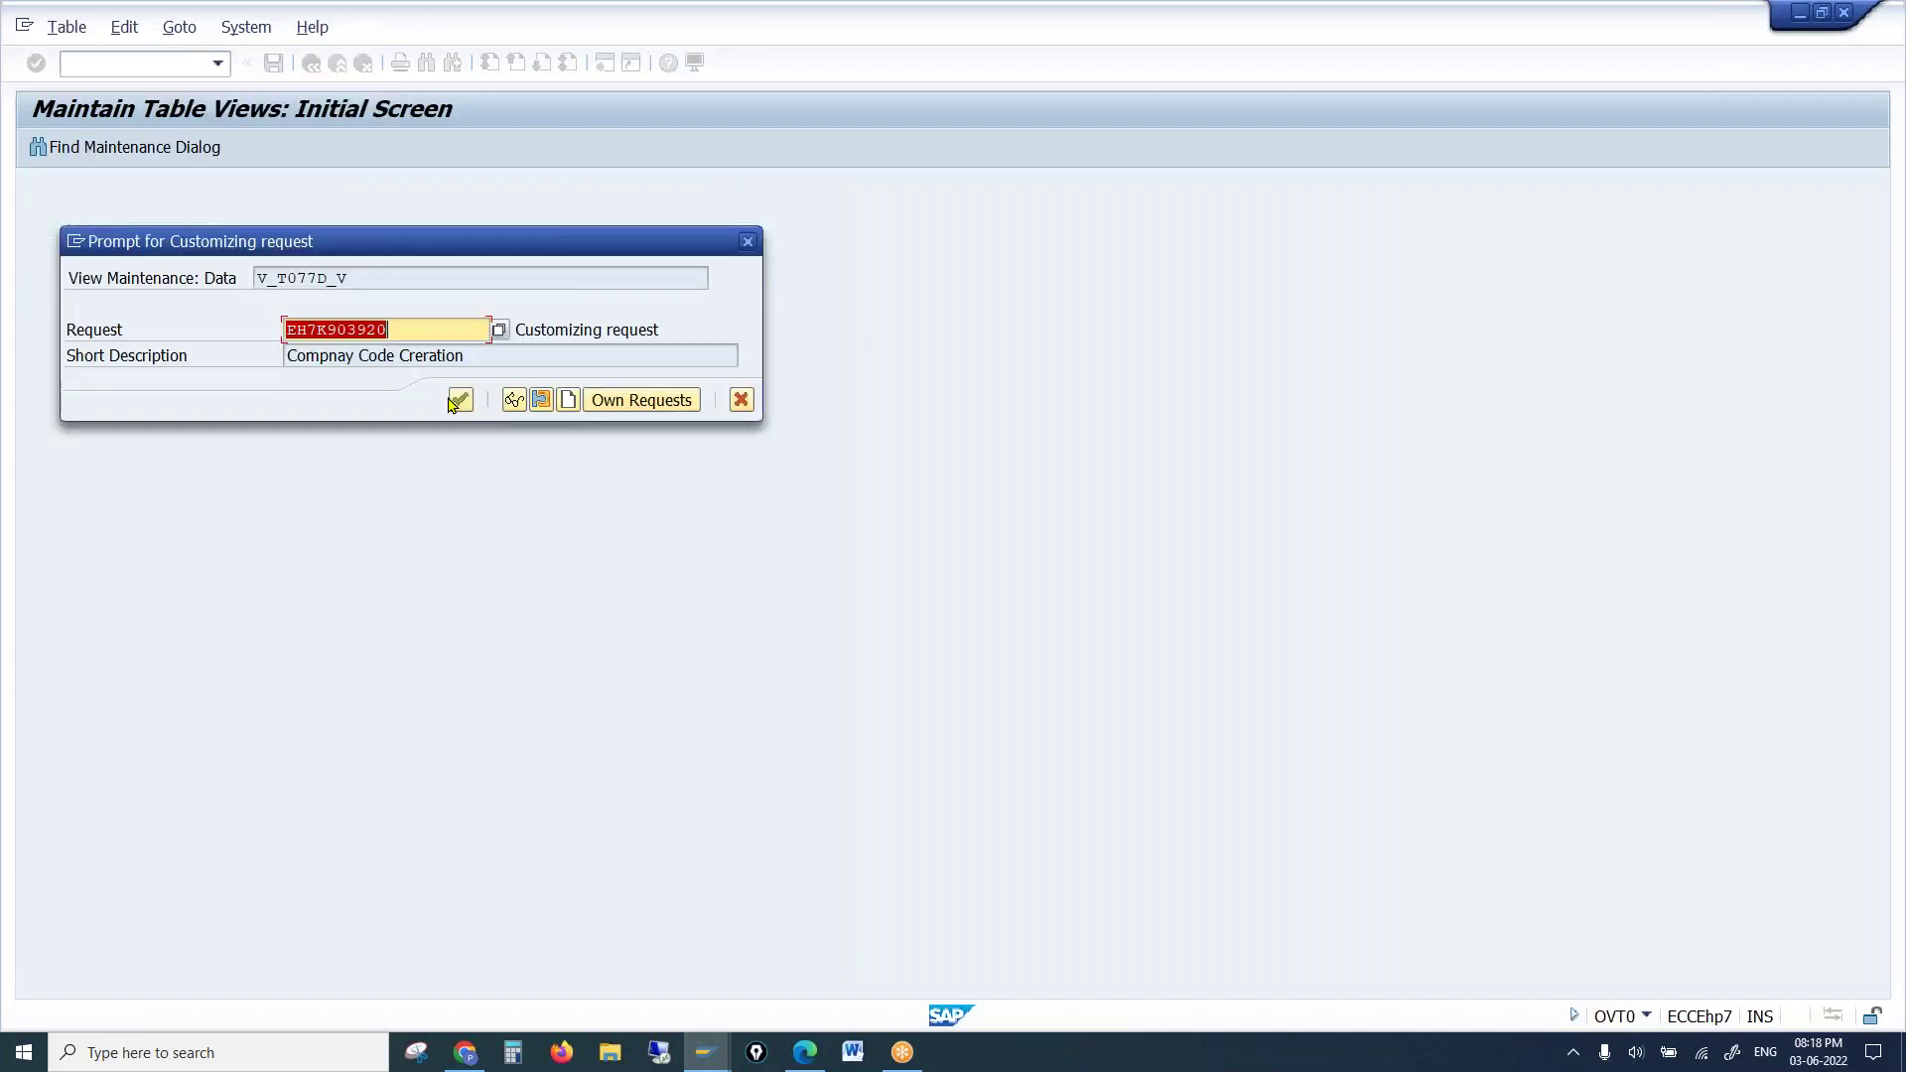
{"action": "left_click", "coordinate": [461, 401]}
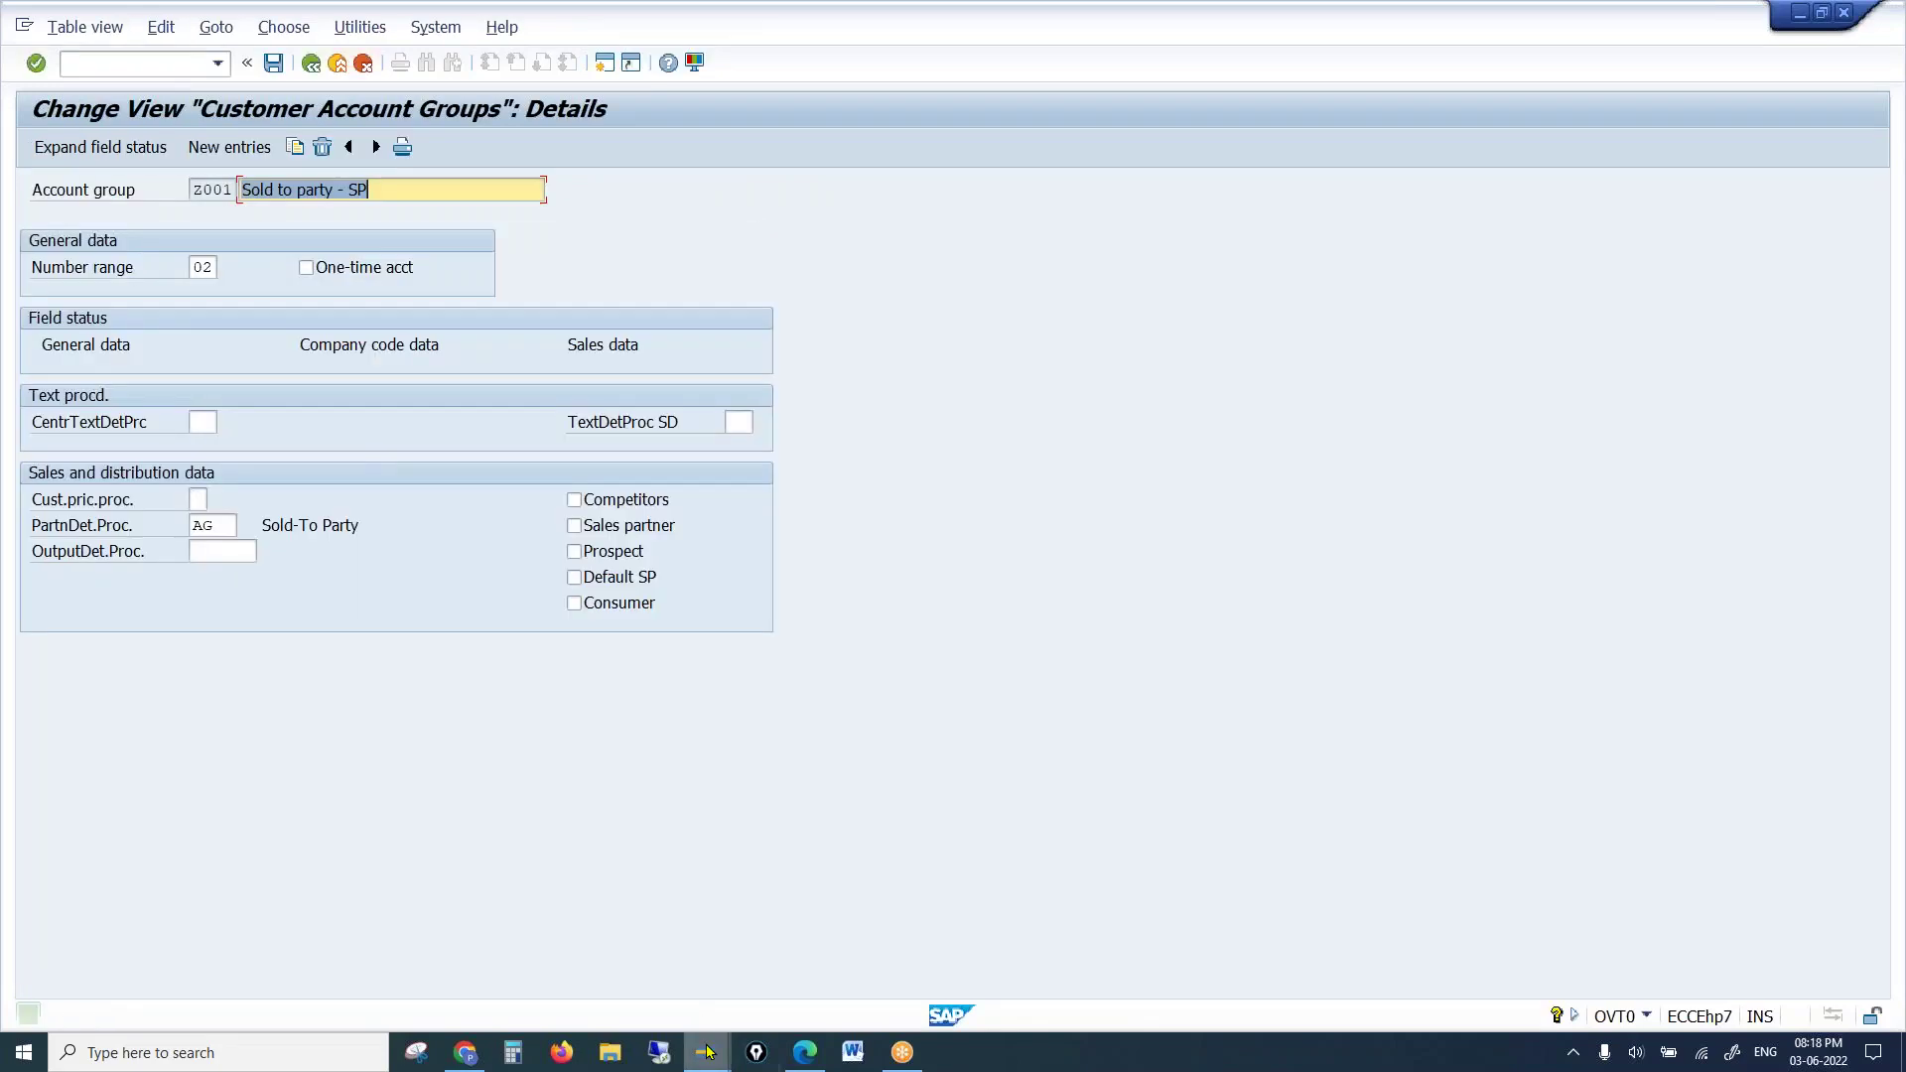
Restart XD01 in the customer creation session with /nxd01 and continue with account group Z001 to the general data
{"action": "mouse_move", "coordinate": [710, 1051]}
{"action": "left_click", "coordinate": [683, 948]}
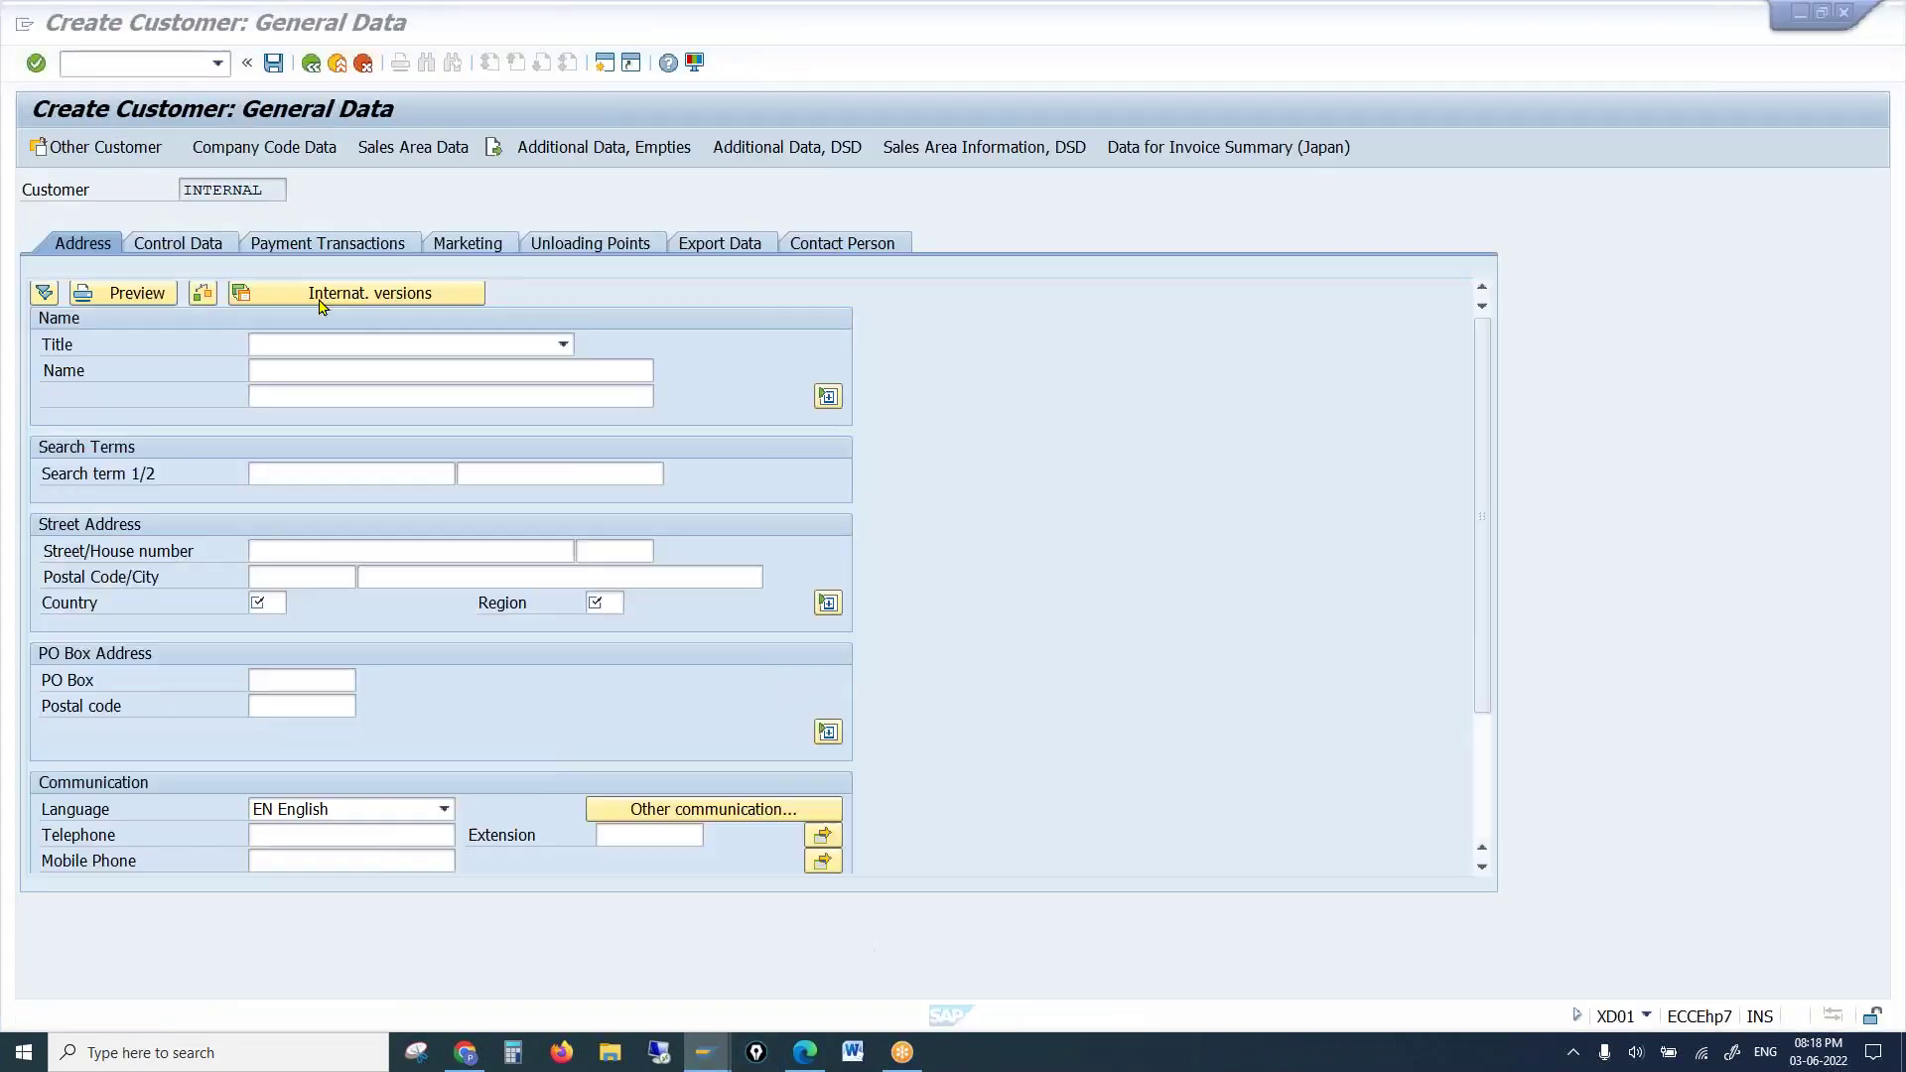
{"action": "left_click", "coordinate": [175, 66]}
{"action": "type", "text": "/nxd01"}
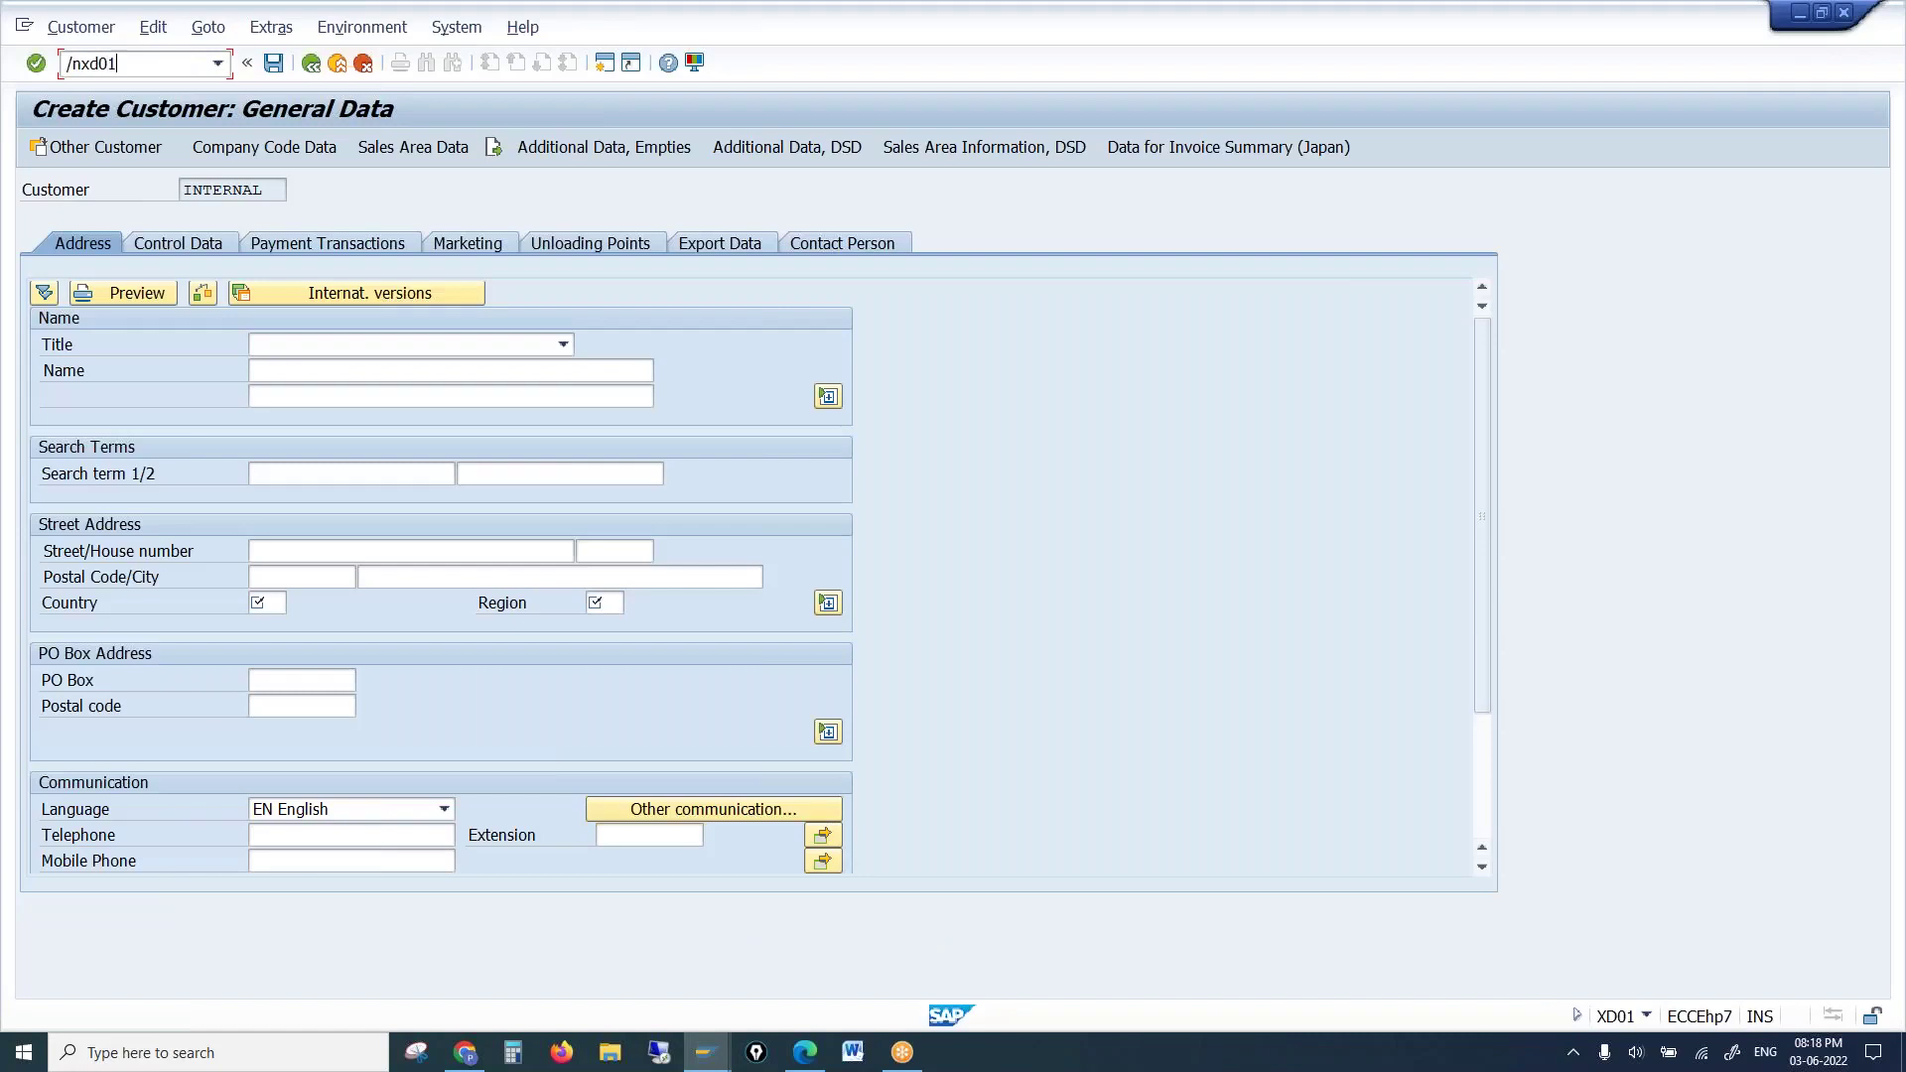
{"action": "key", "text": "Return"}
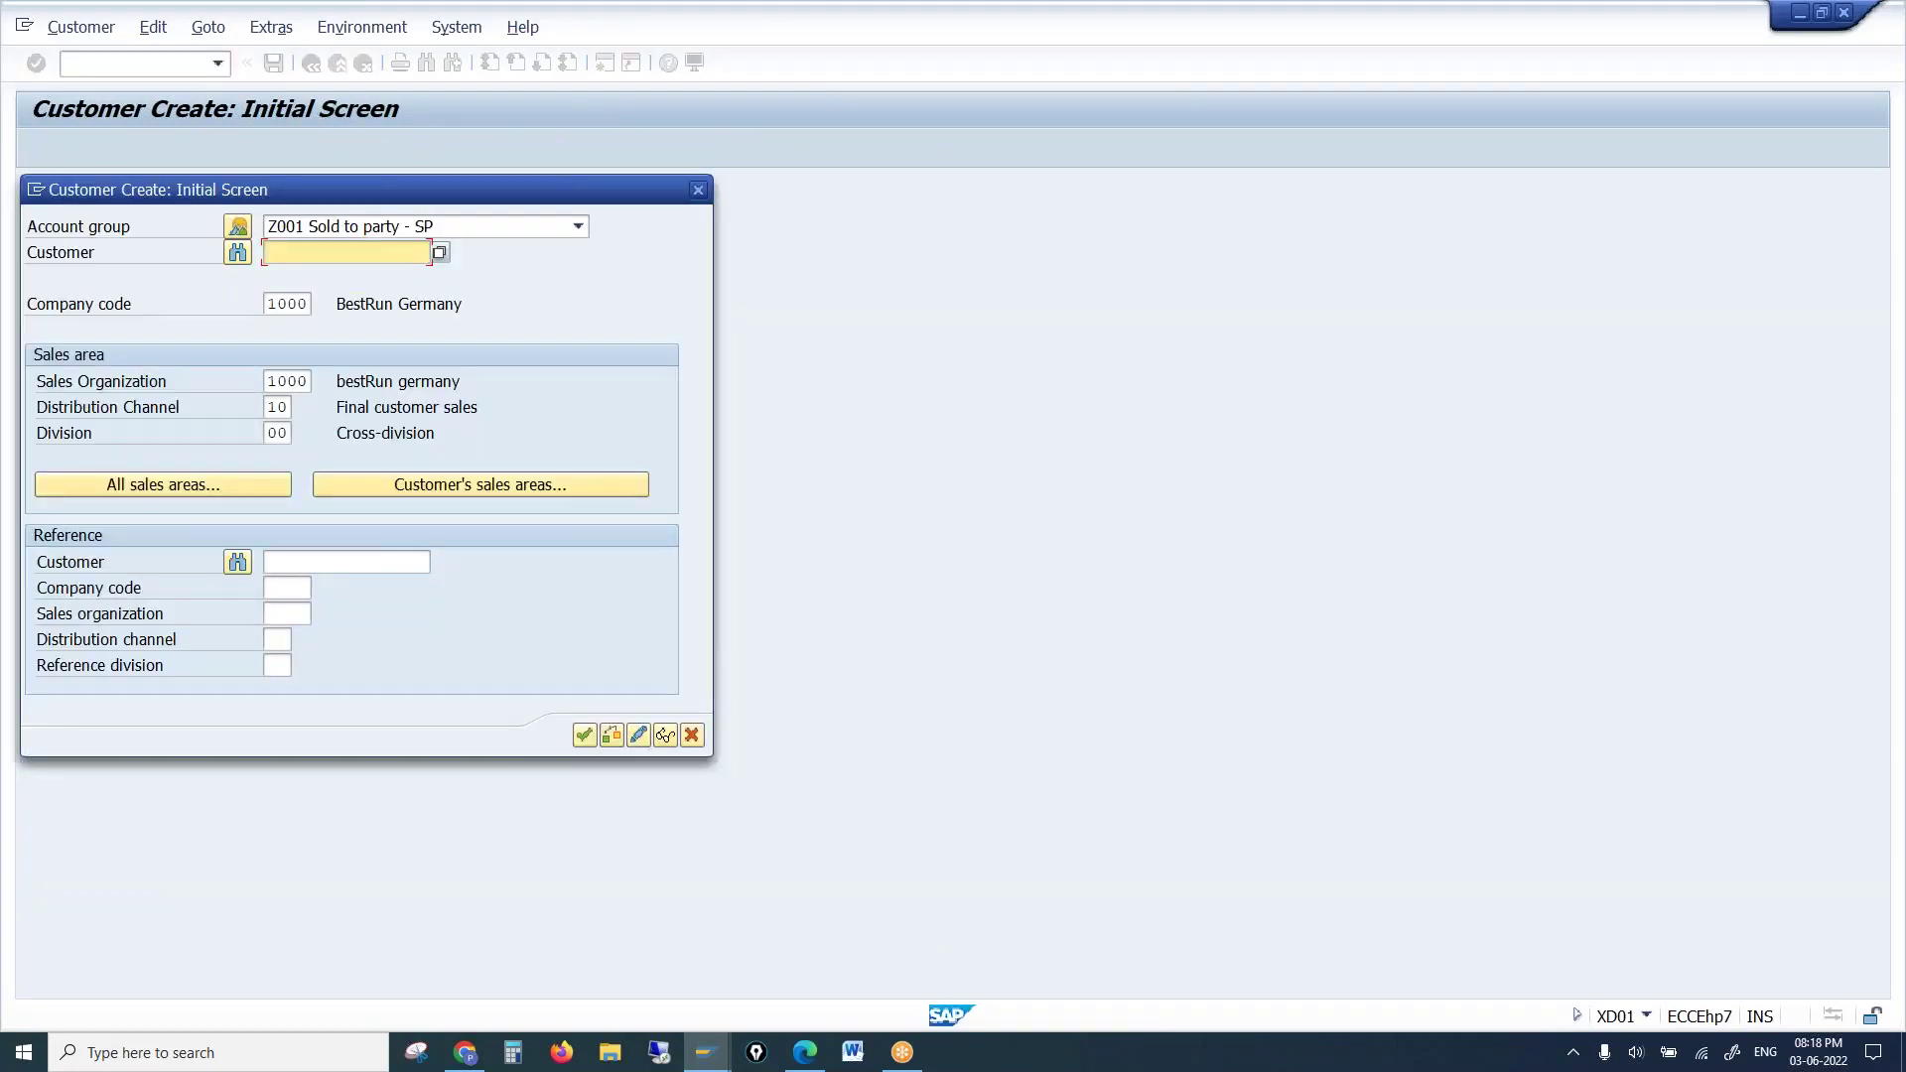
{"action": "key", "text": "Return"}
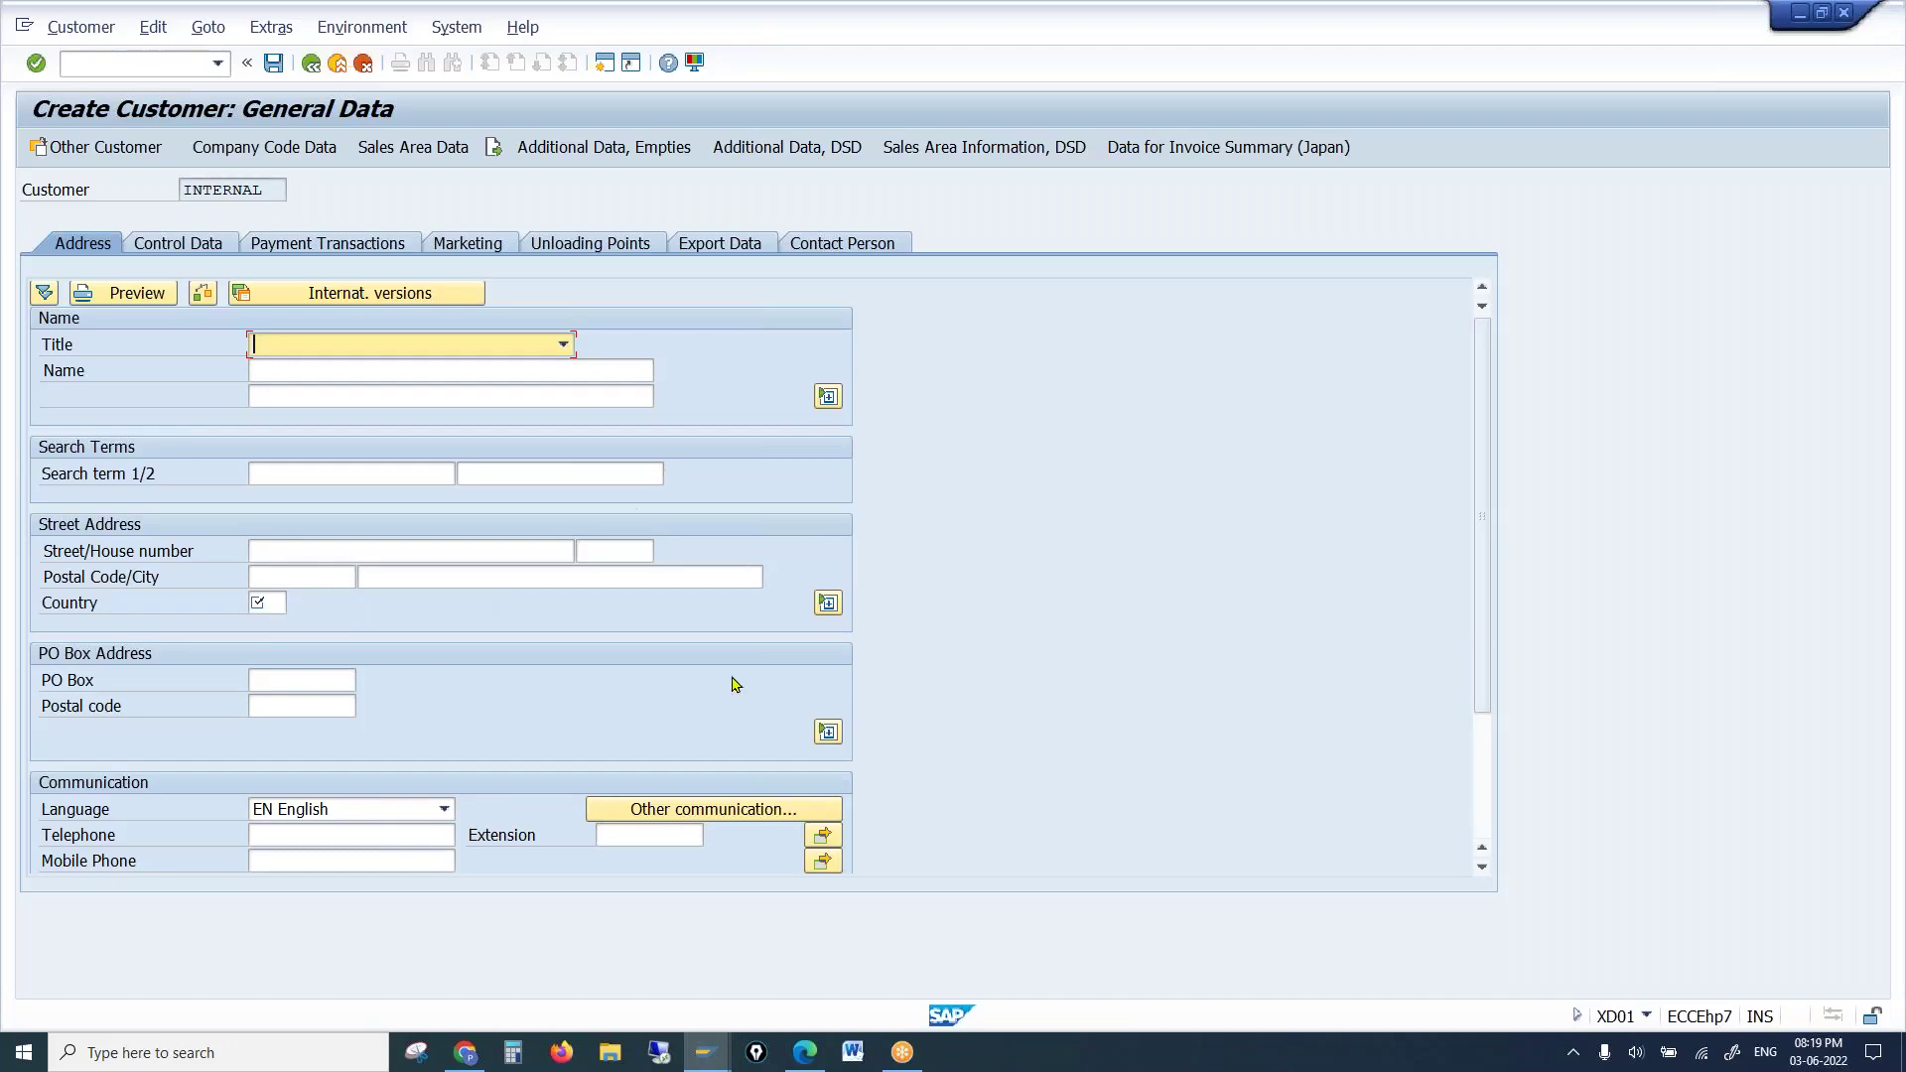
Review the general data field status entry of account group Z001 against the customer's address screen
{"action": "left_click", "coordinate": [706, 1056]}
{"action": "left_click", "coordinate": [844, 971]}
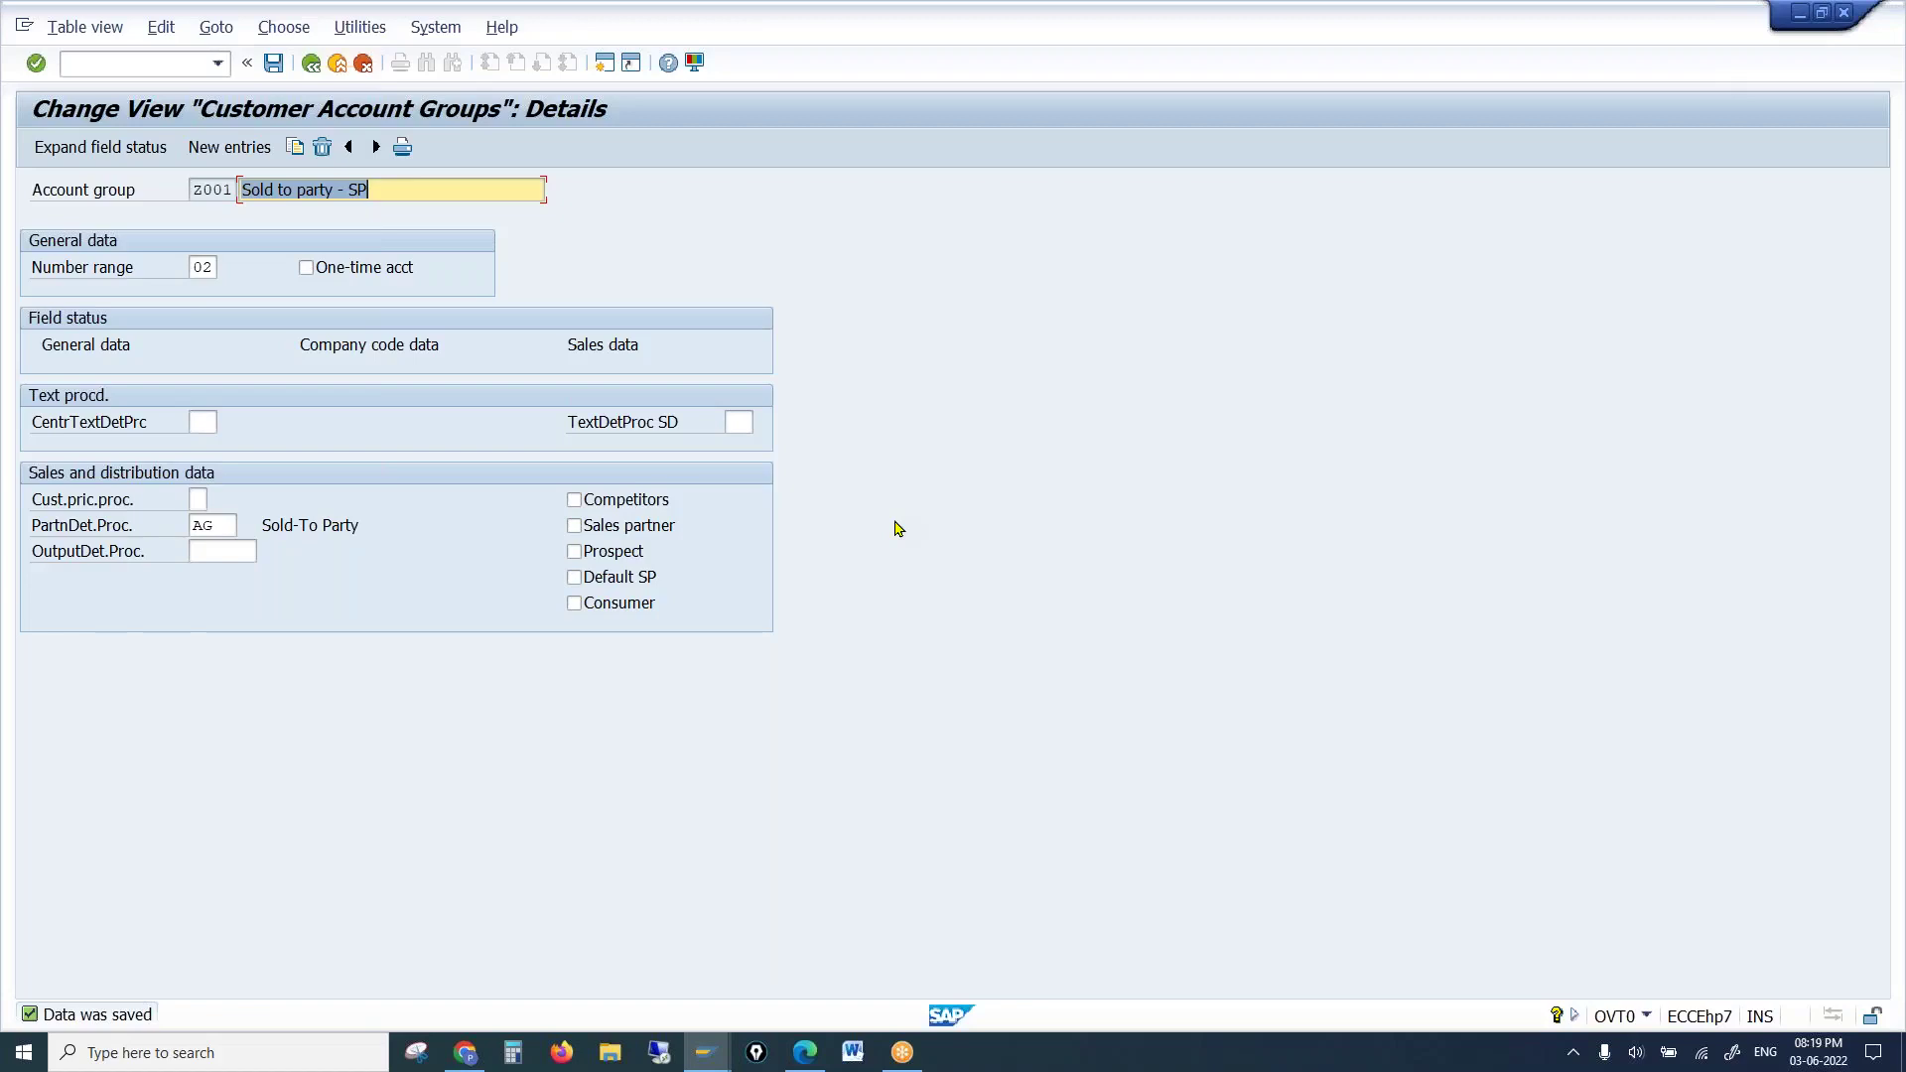
{"action": "left_click", "coordinate": [79, 348]}
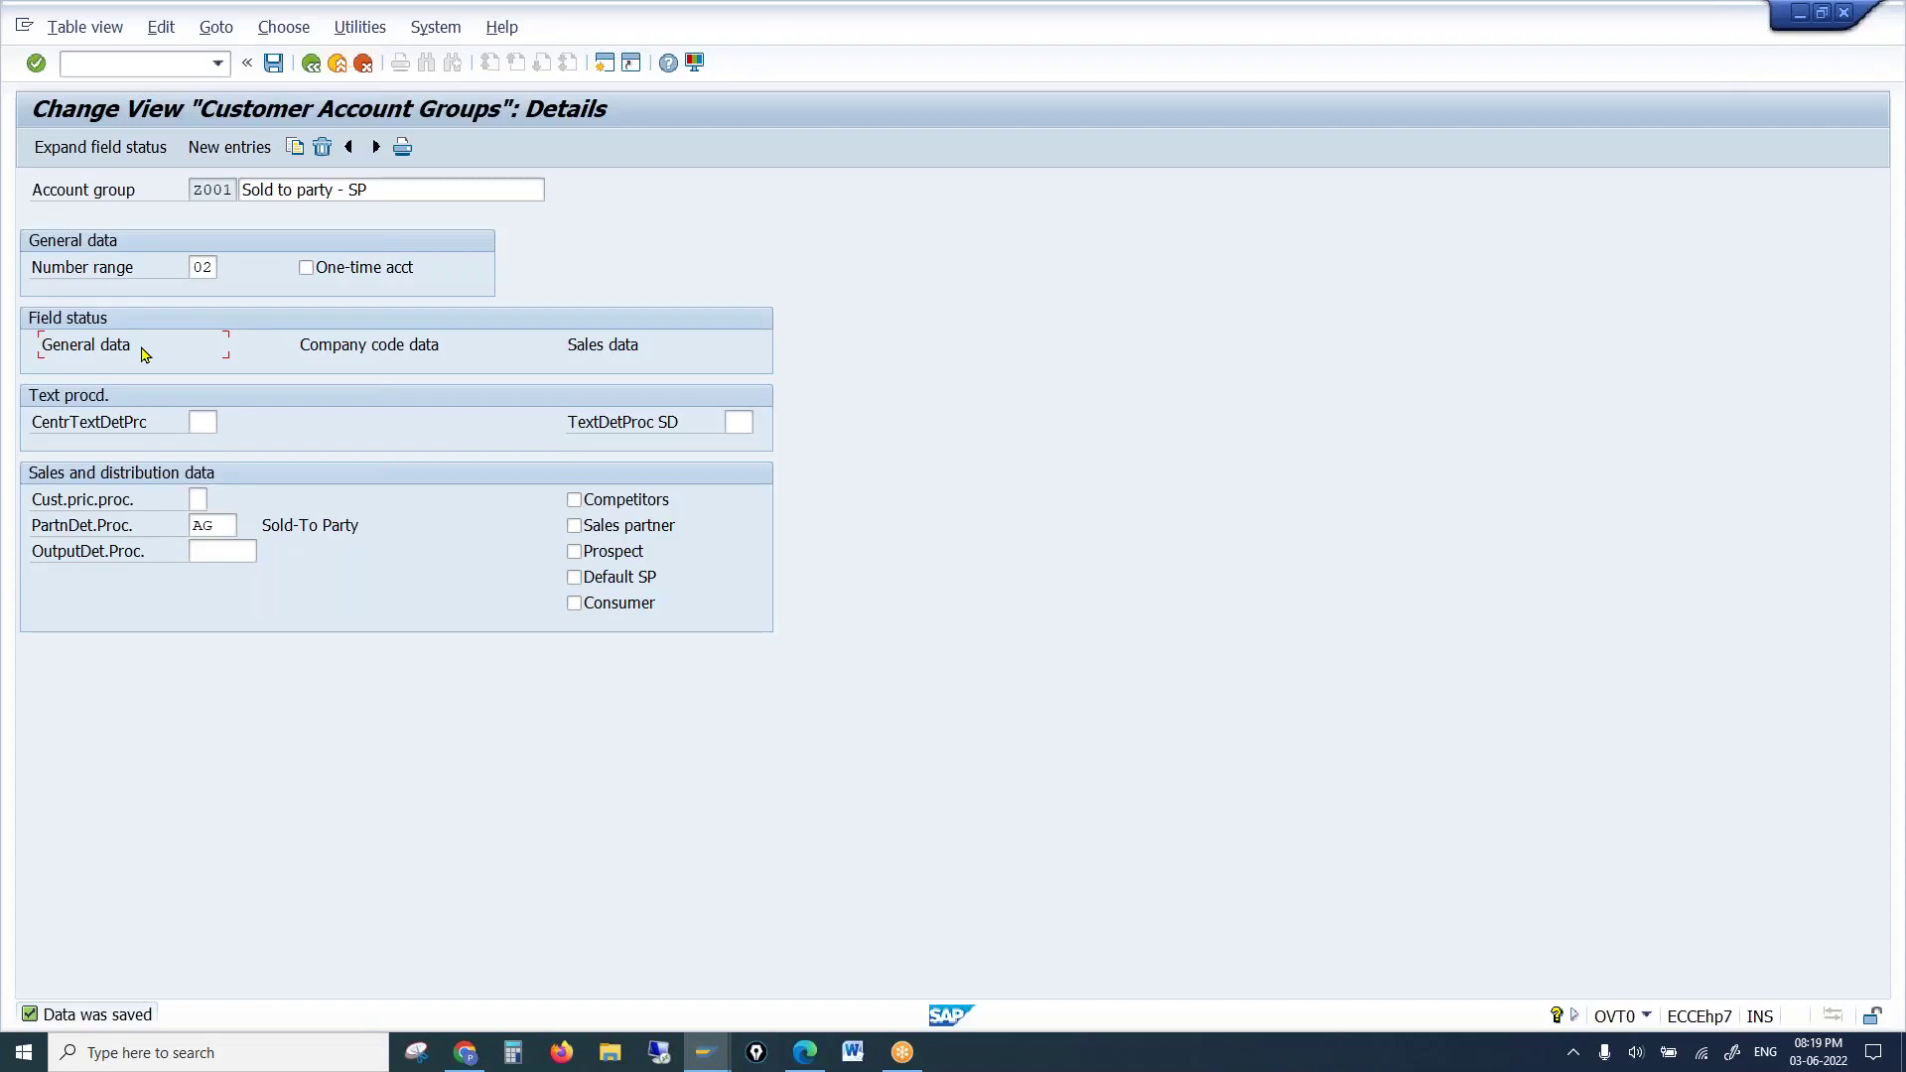
{"action": "mouse_move", "coordinate": [707, 1050]}
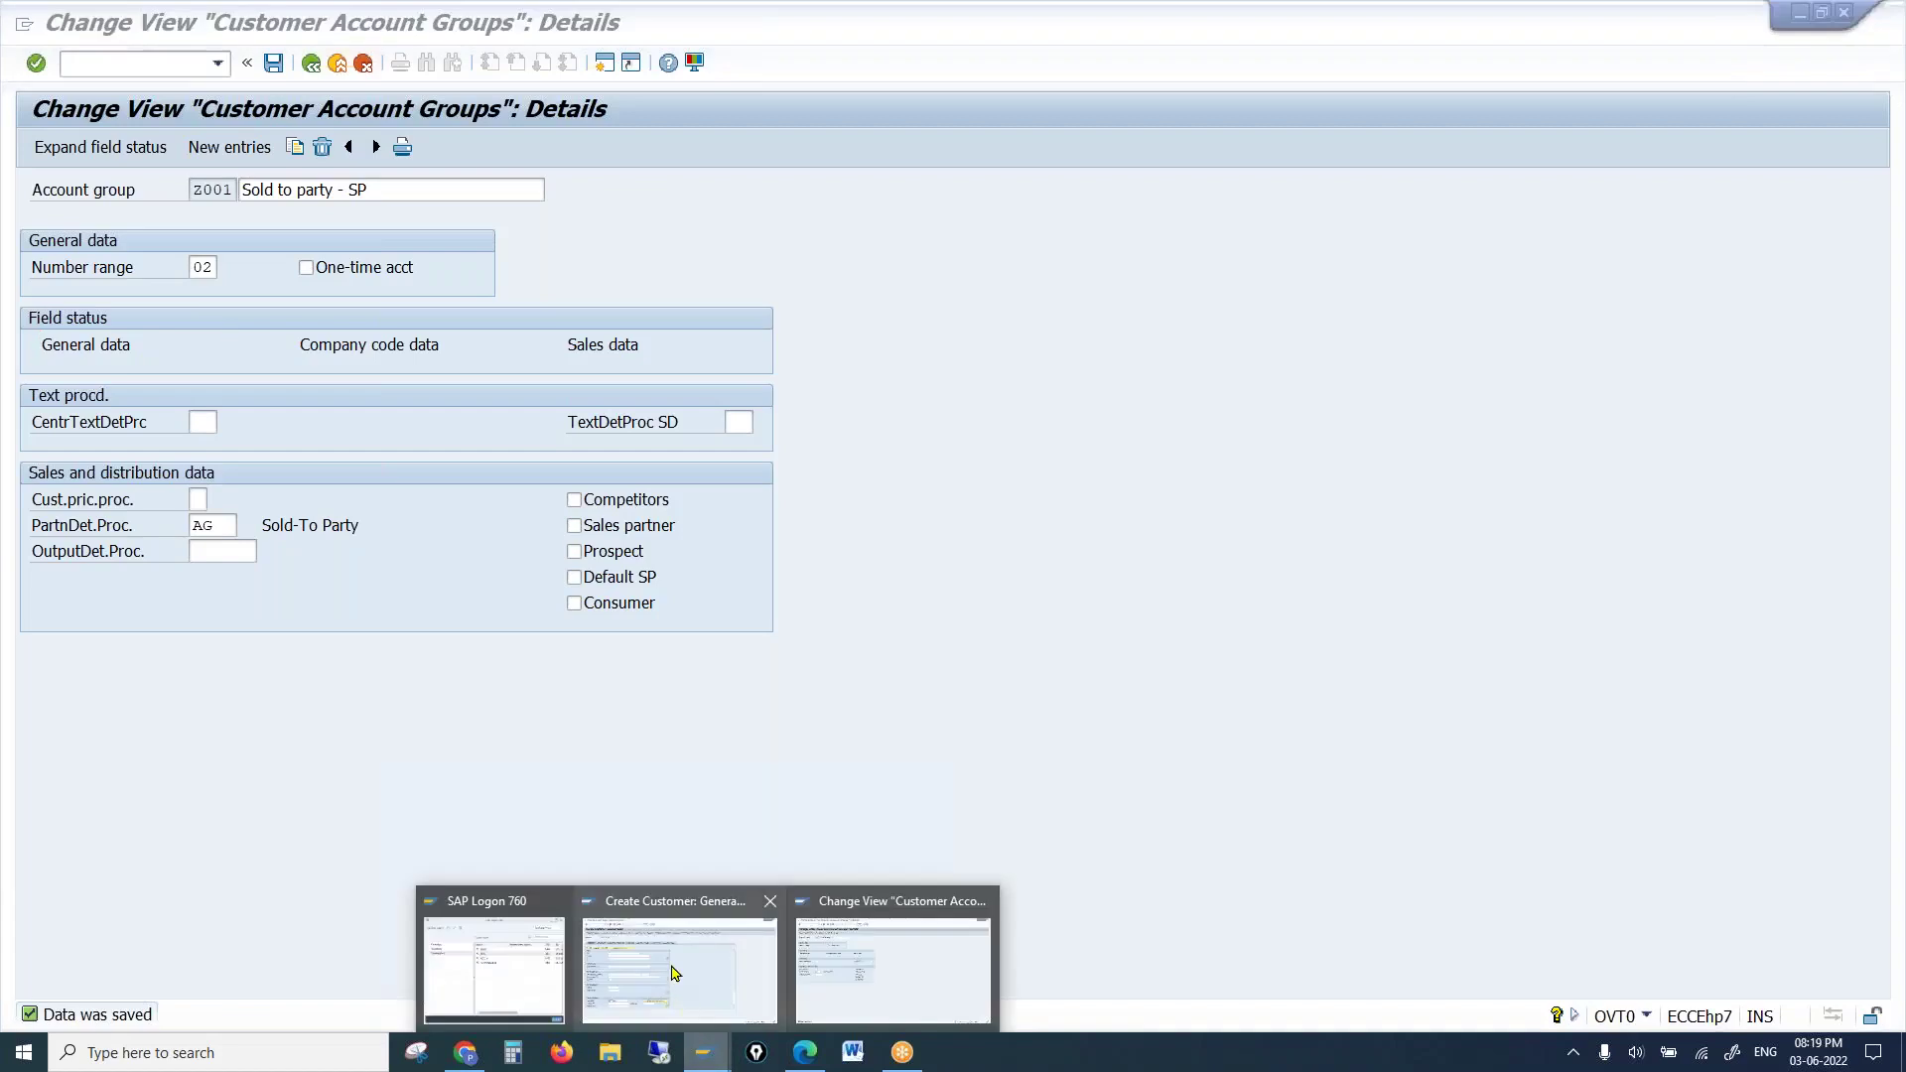
{"action": "left_click", "coordinate": [681, 968]}
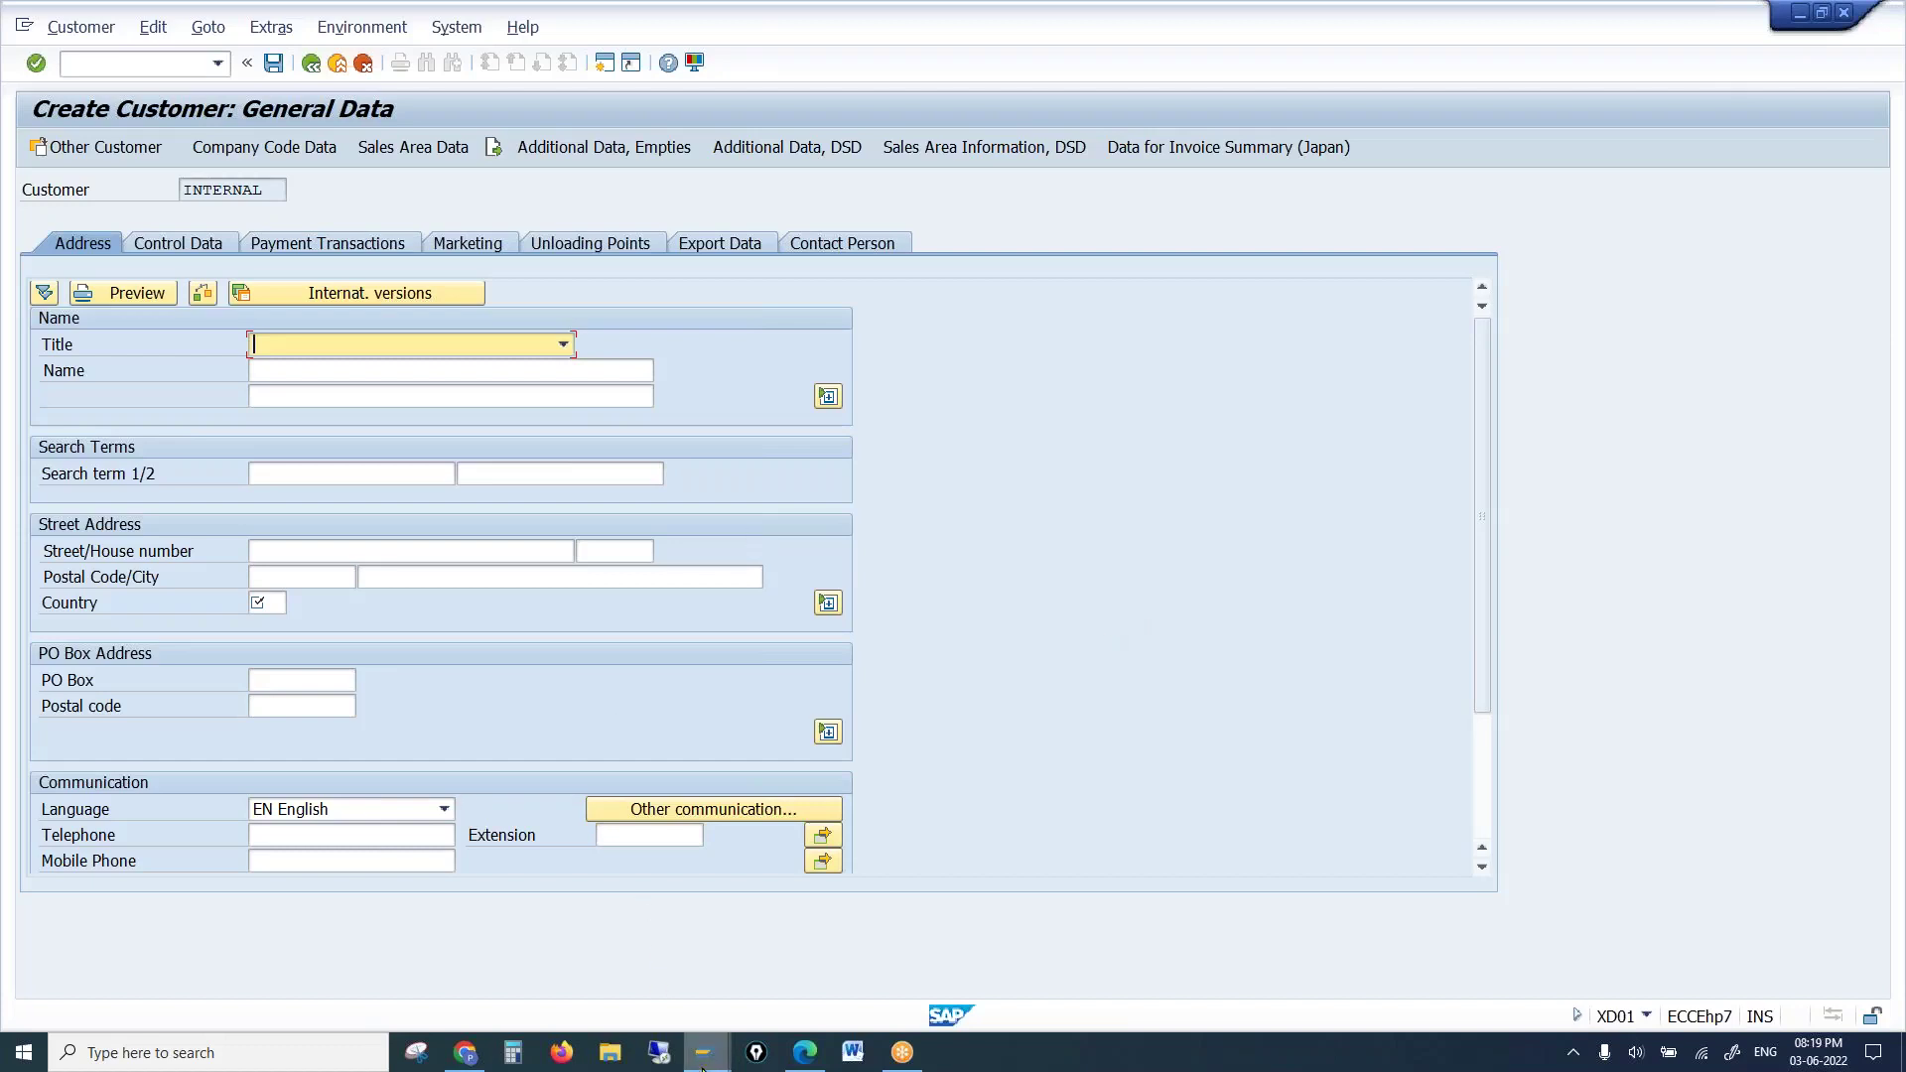
Switch to the customer account groups session and start transaction OBD2 with /nobd2
{"action": "mouse_move", "coordinate": [704, 1067]}
{"action": "left_click", "coordinate": [722, 1060]}
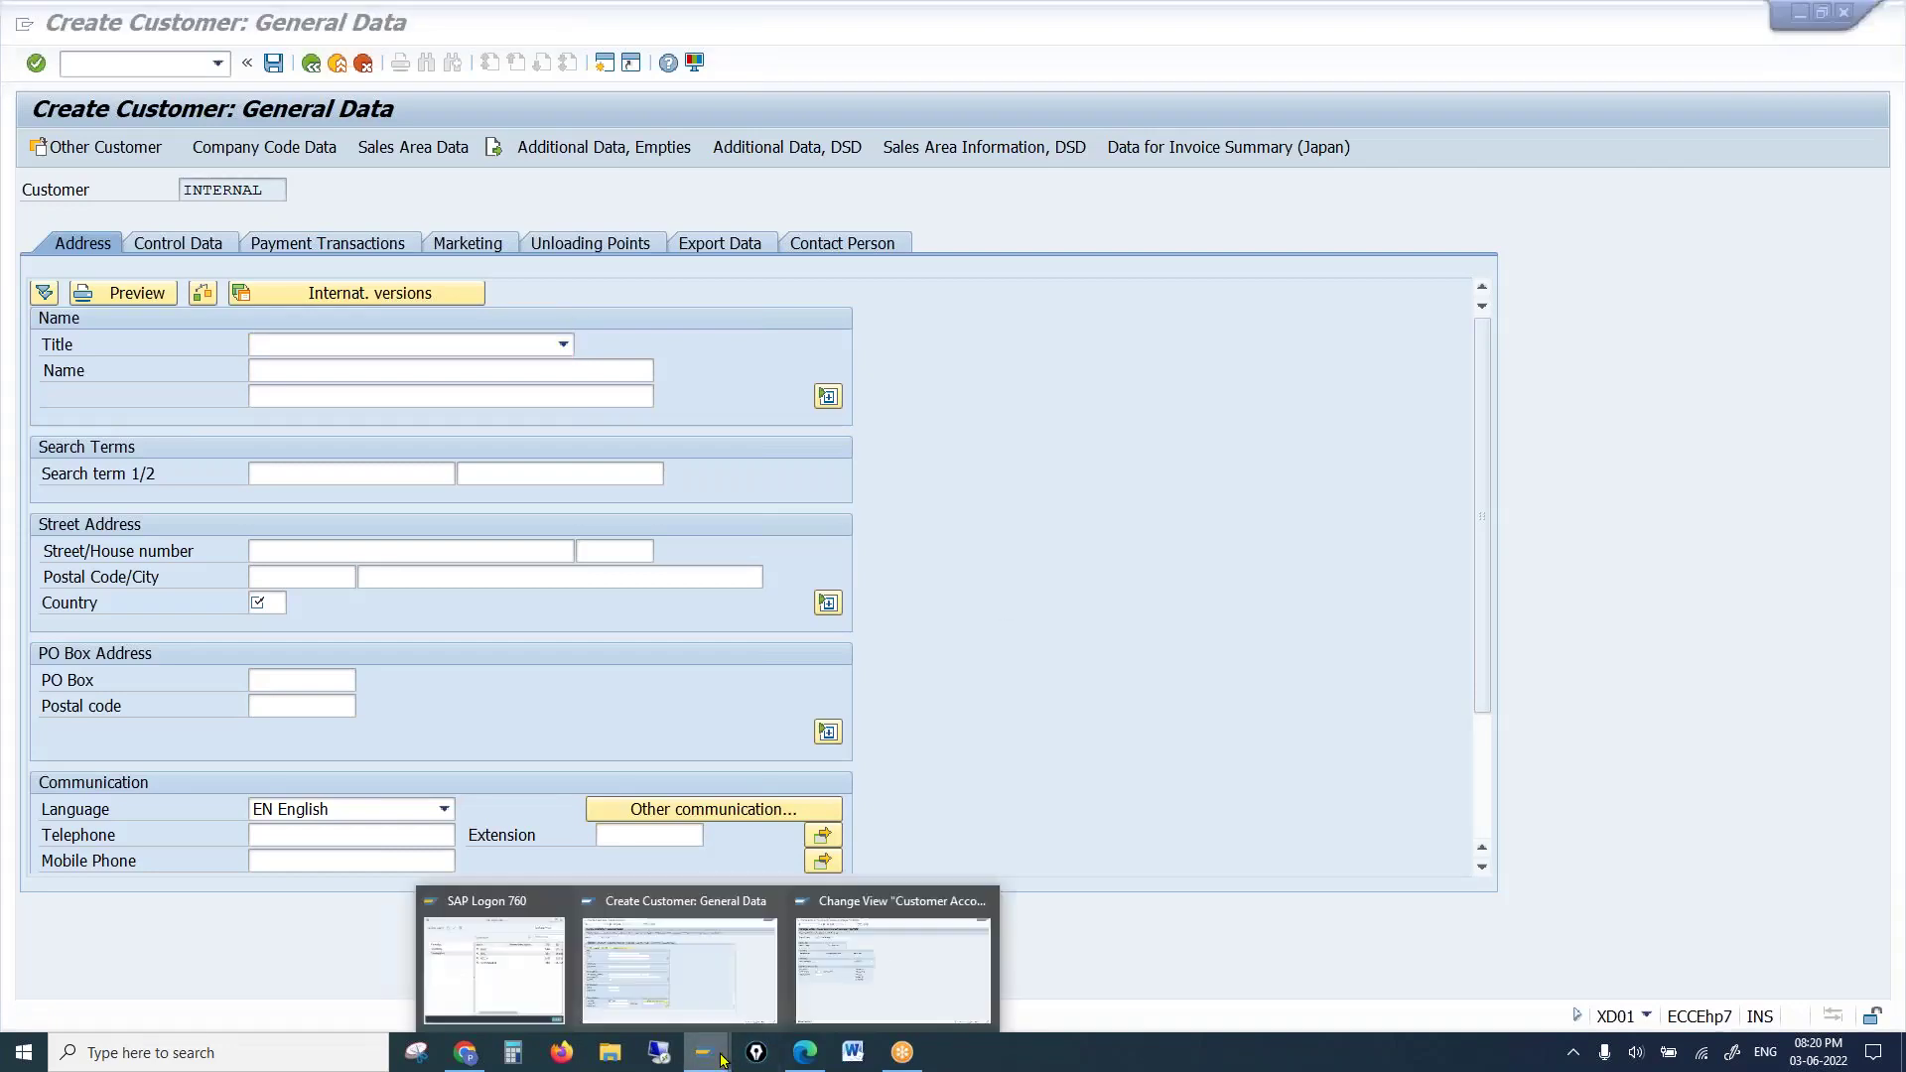
{"action": "left_click", "coordinate": [859, 992]}
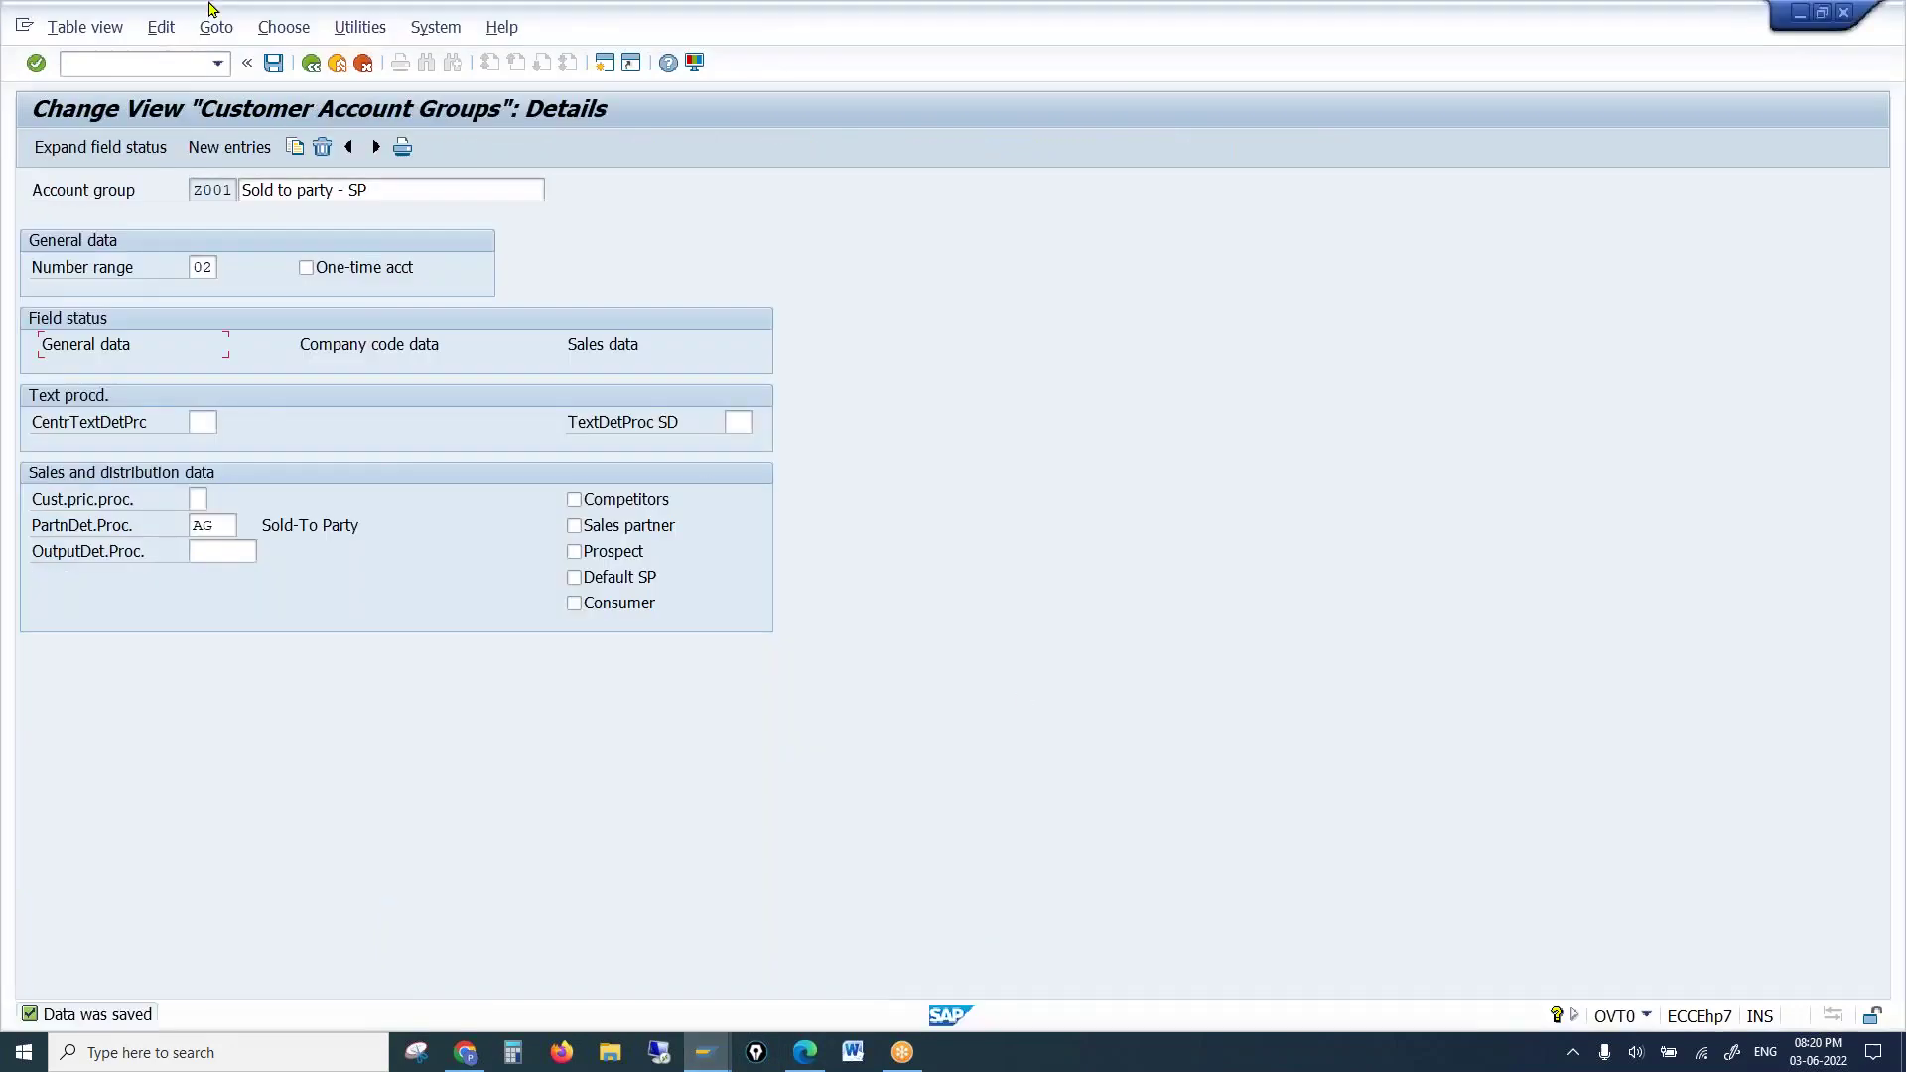
{"action": "left_click", "coordinate": [172, 54]}
{"action": "type", "text": "/"}
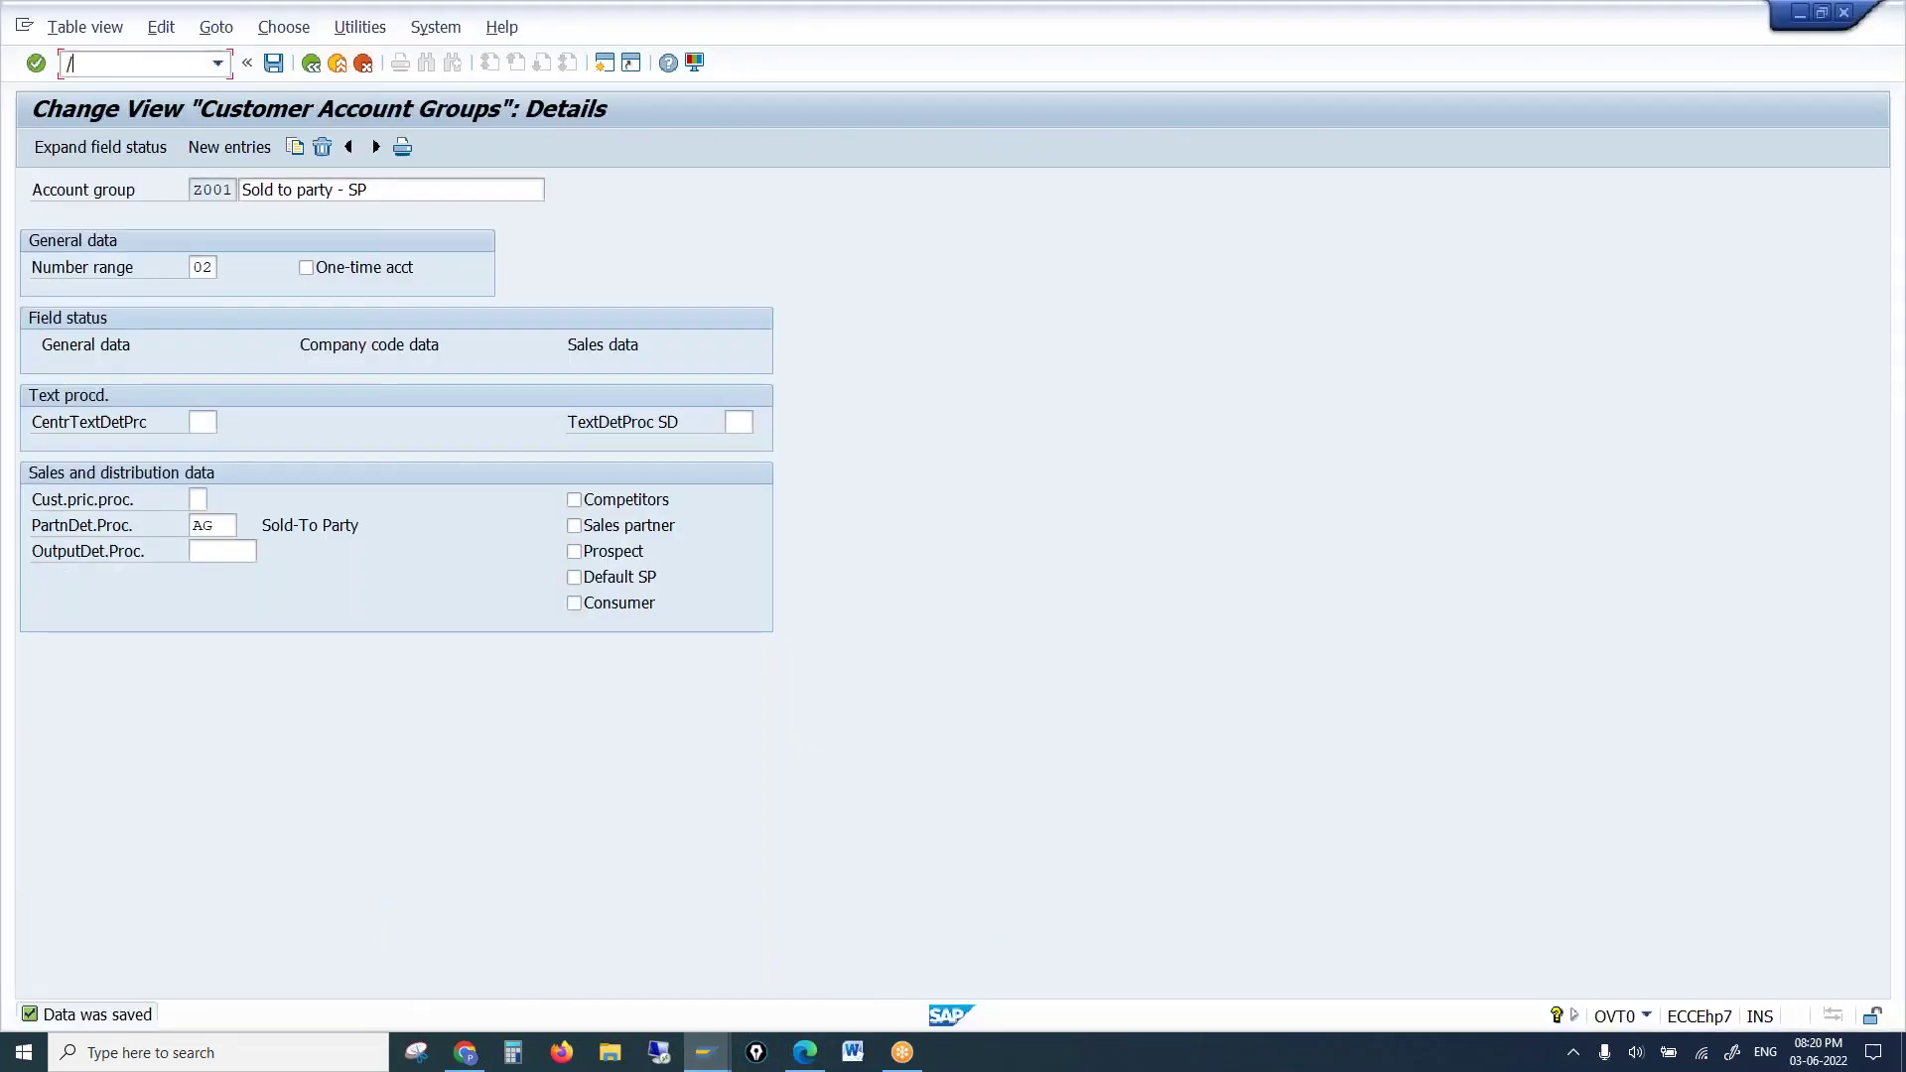
{"action": "type", "text": "nobd2"}
{"action": "key", "text": "Return"}
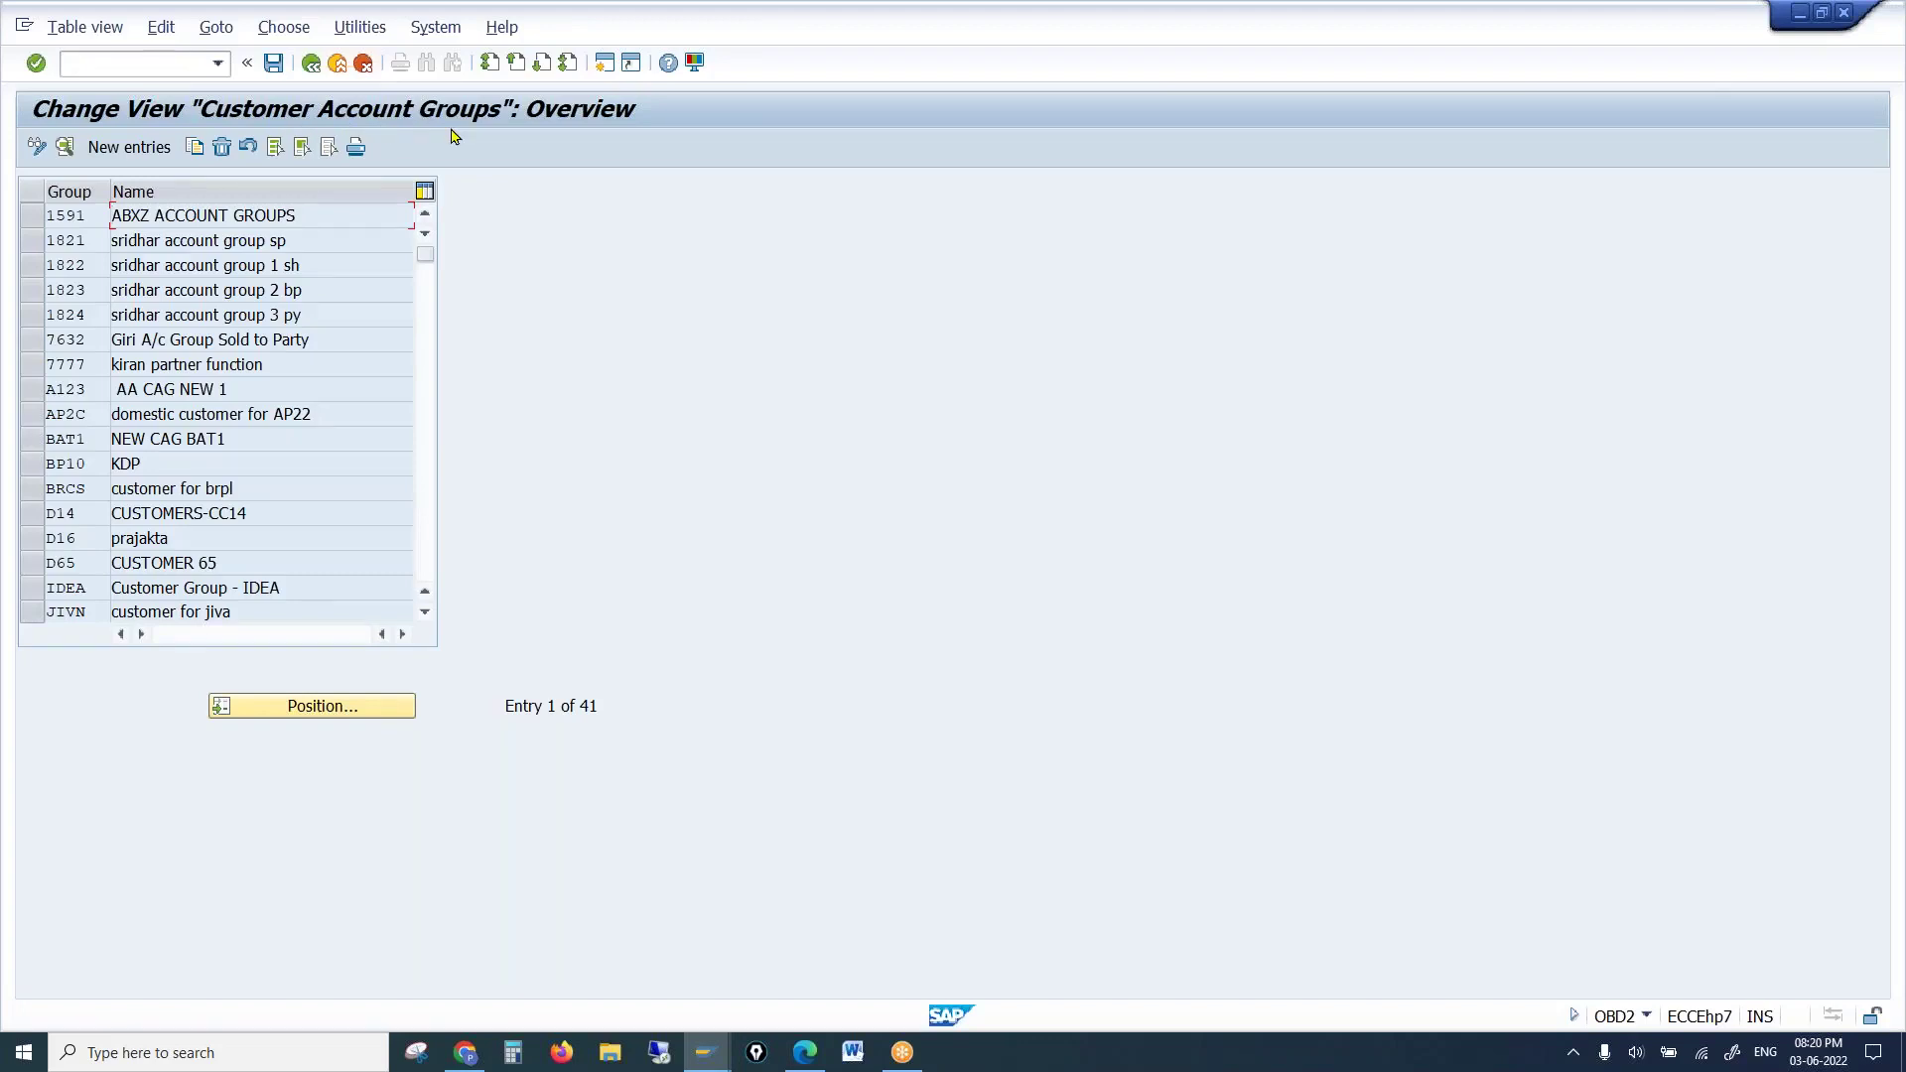
Position the OBD2 account group list at Z001 and open the details of that group
{"action": "left_click", "coordinate": [284, 717]}
{"action": "type", "text": "z001"}
{"action": "key", "text": "Return"}
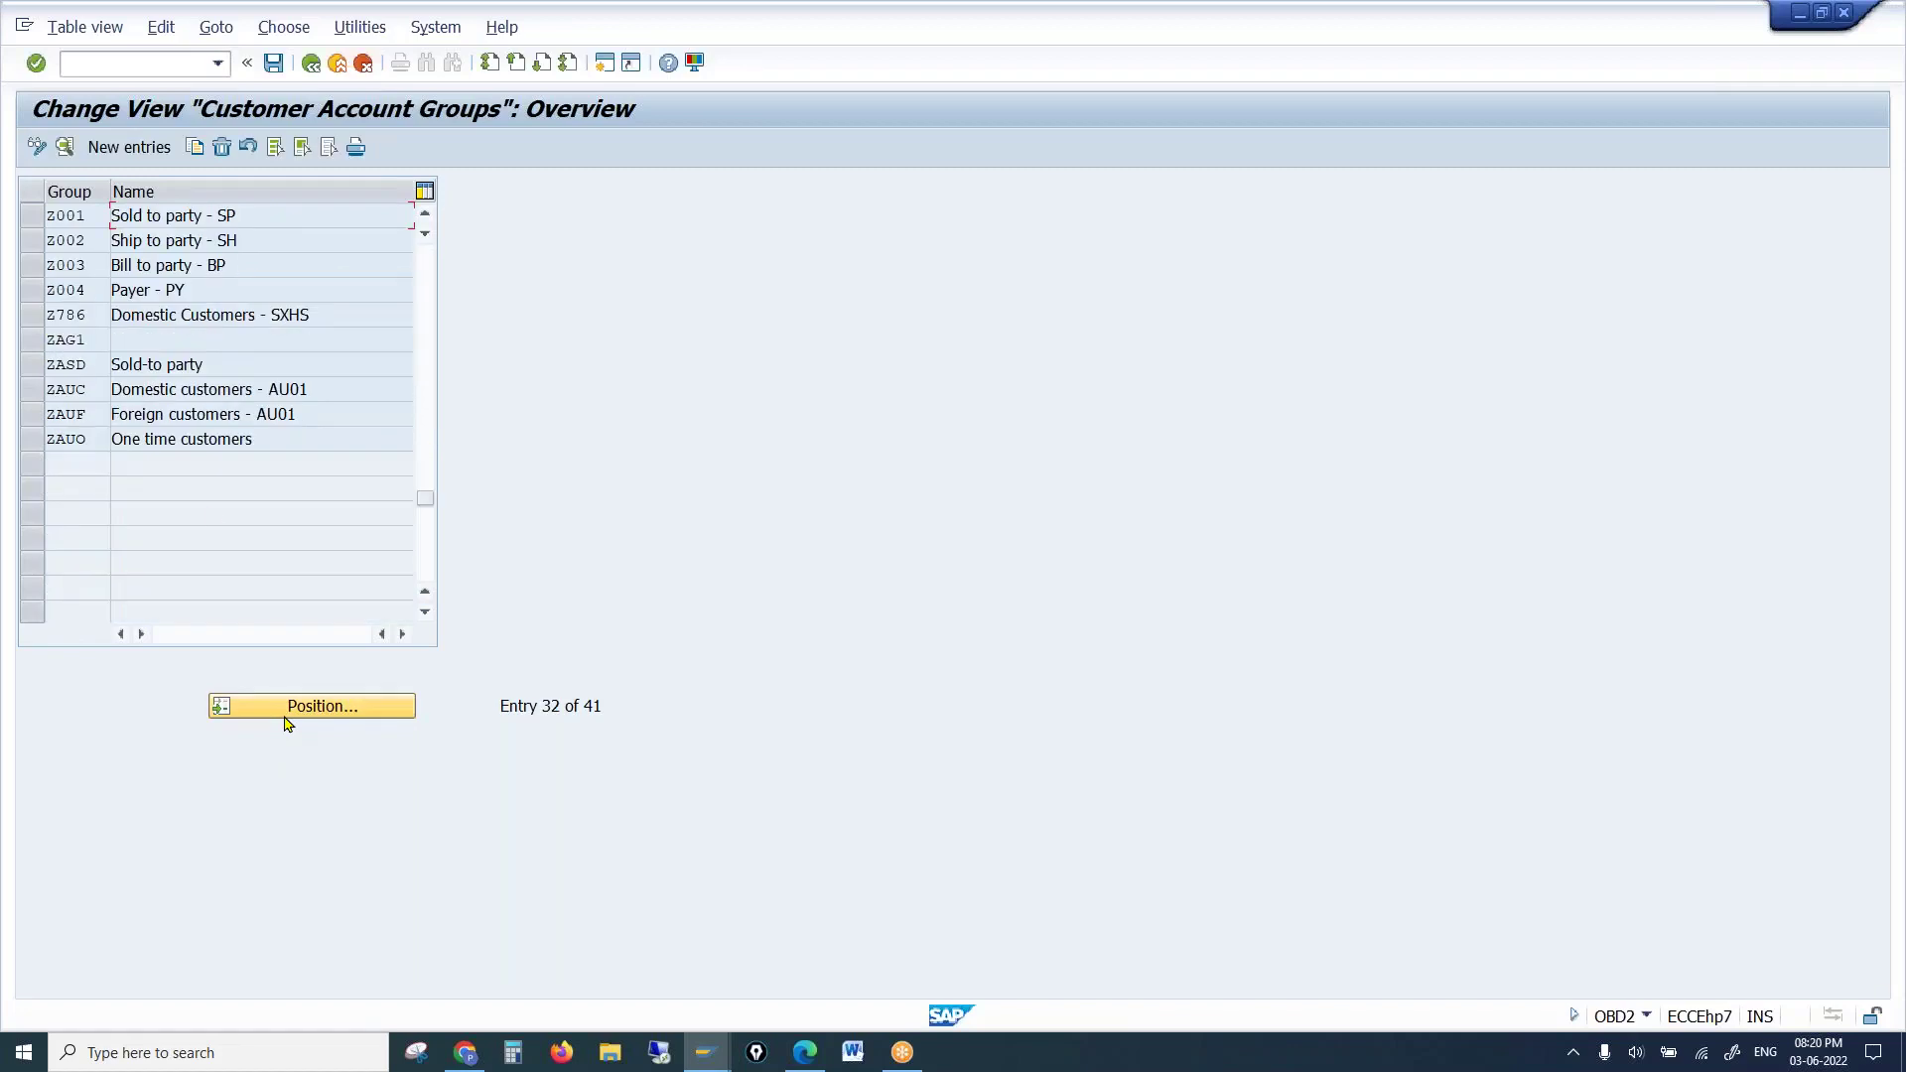
{"action": "left_click", "coordinate": [73, 217]}
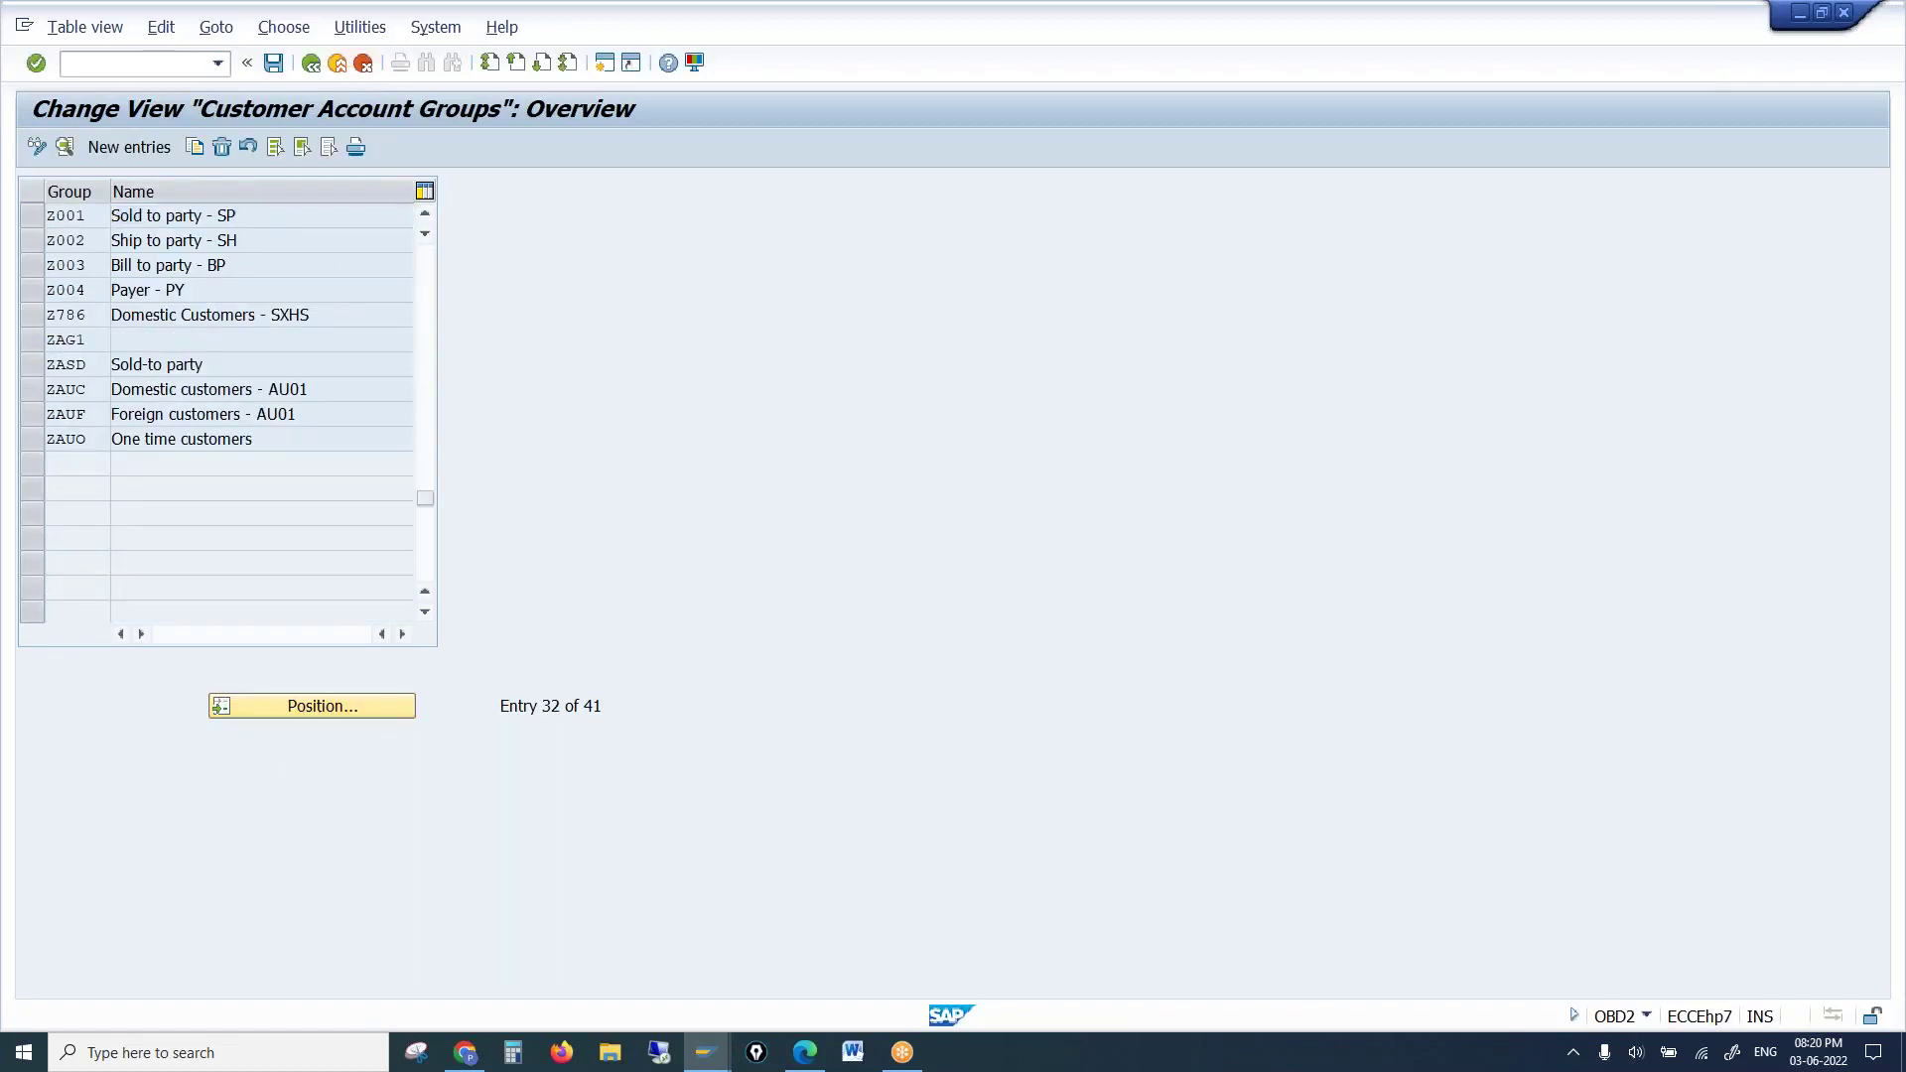
{"action": "double_click", "coordinate": [72, 216]}
View the Address group in Z001's general data field status and return to the account group details
{"action": "double_click", "coordinate": [81, 396]}
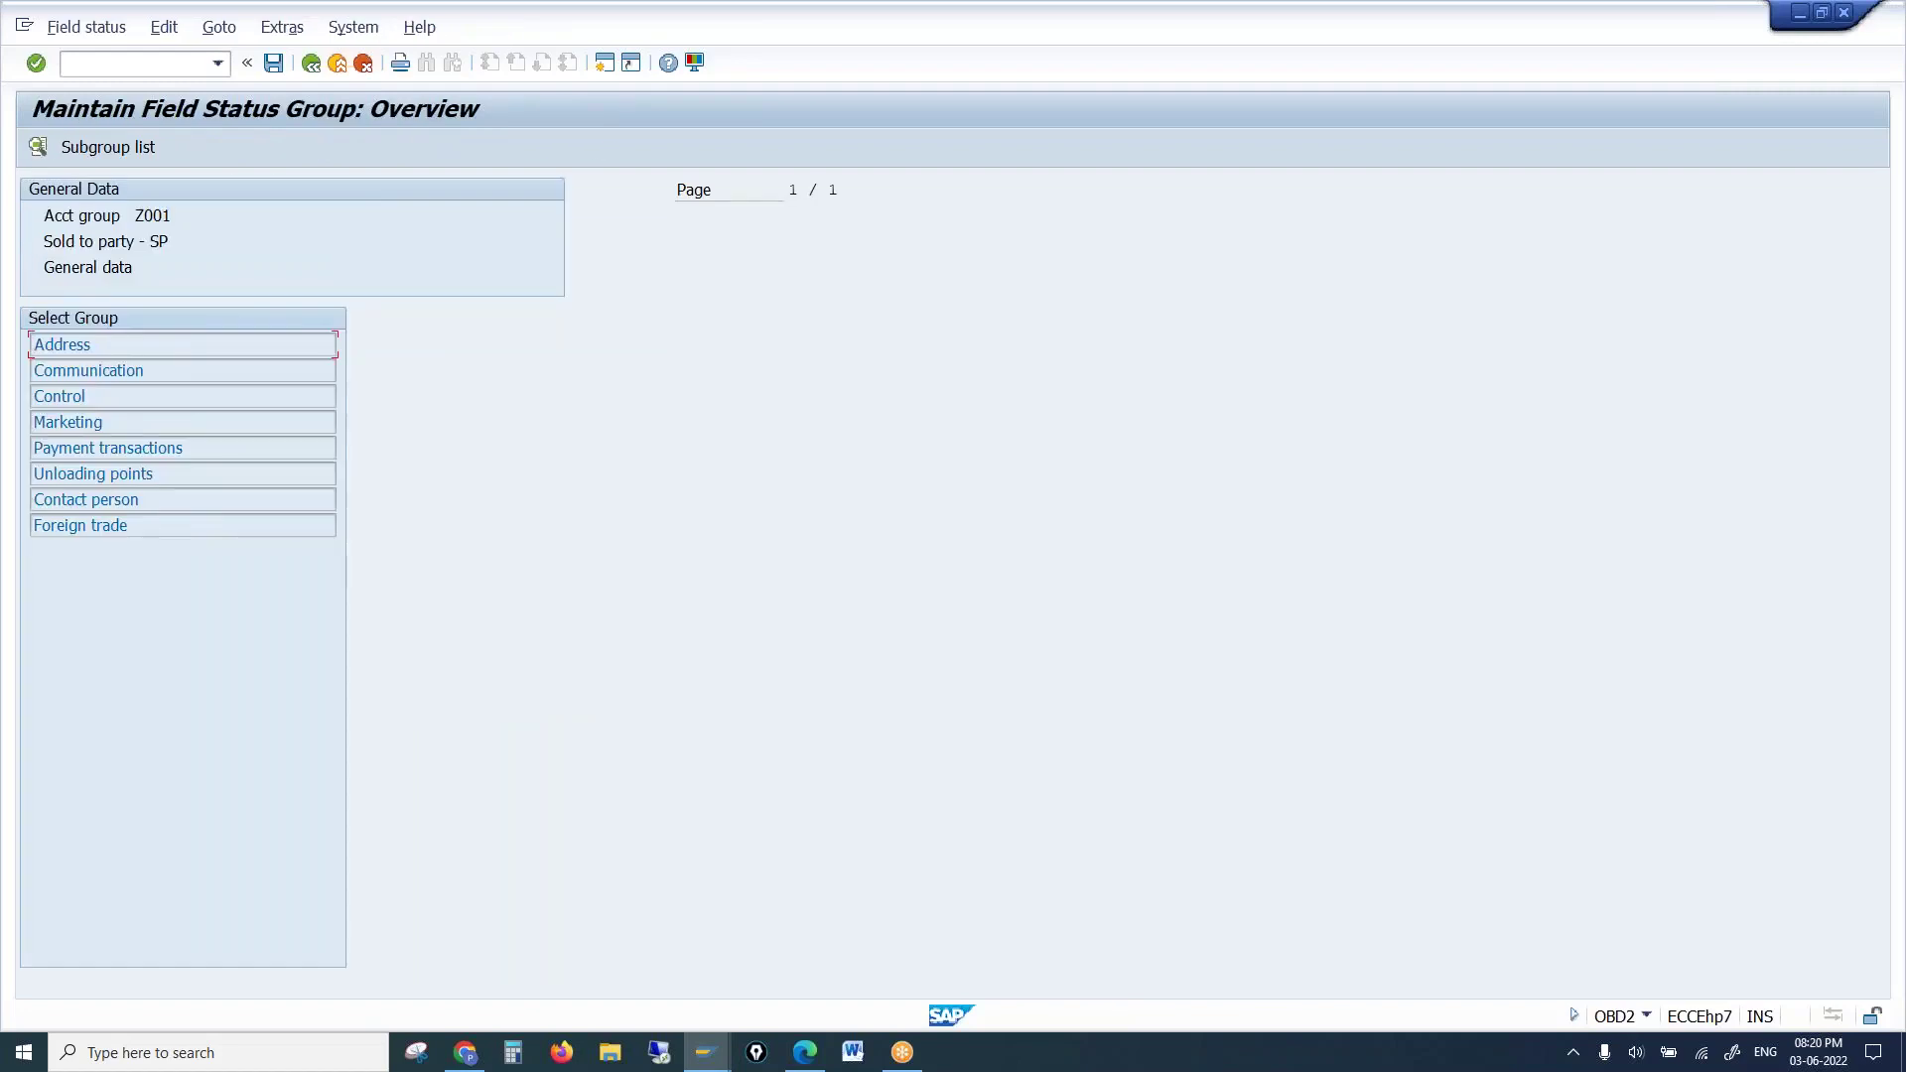
{"action": "double_click", "coordinate": [80, 345]}
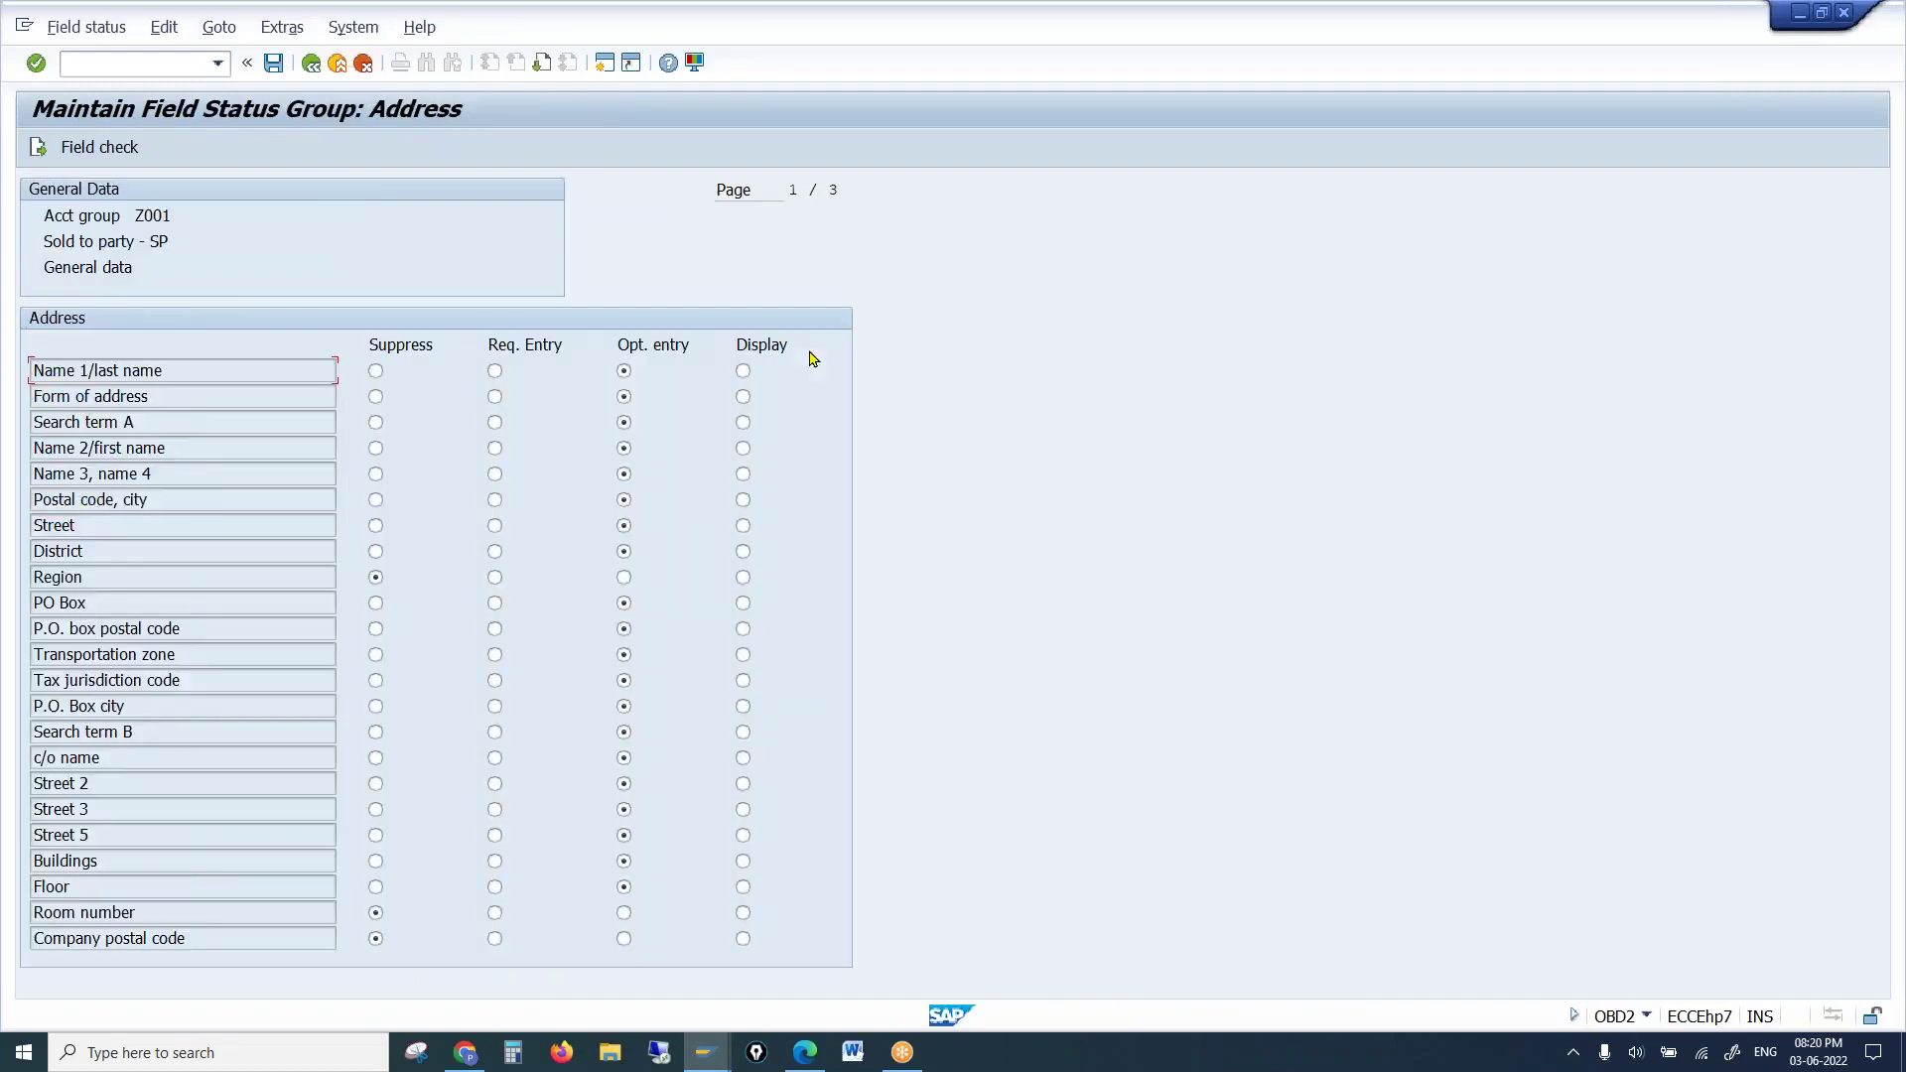
{"action": "left_click", "coordinate": [310, 64]}
{"action": "left_click", "coordinate": [311, 63]}
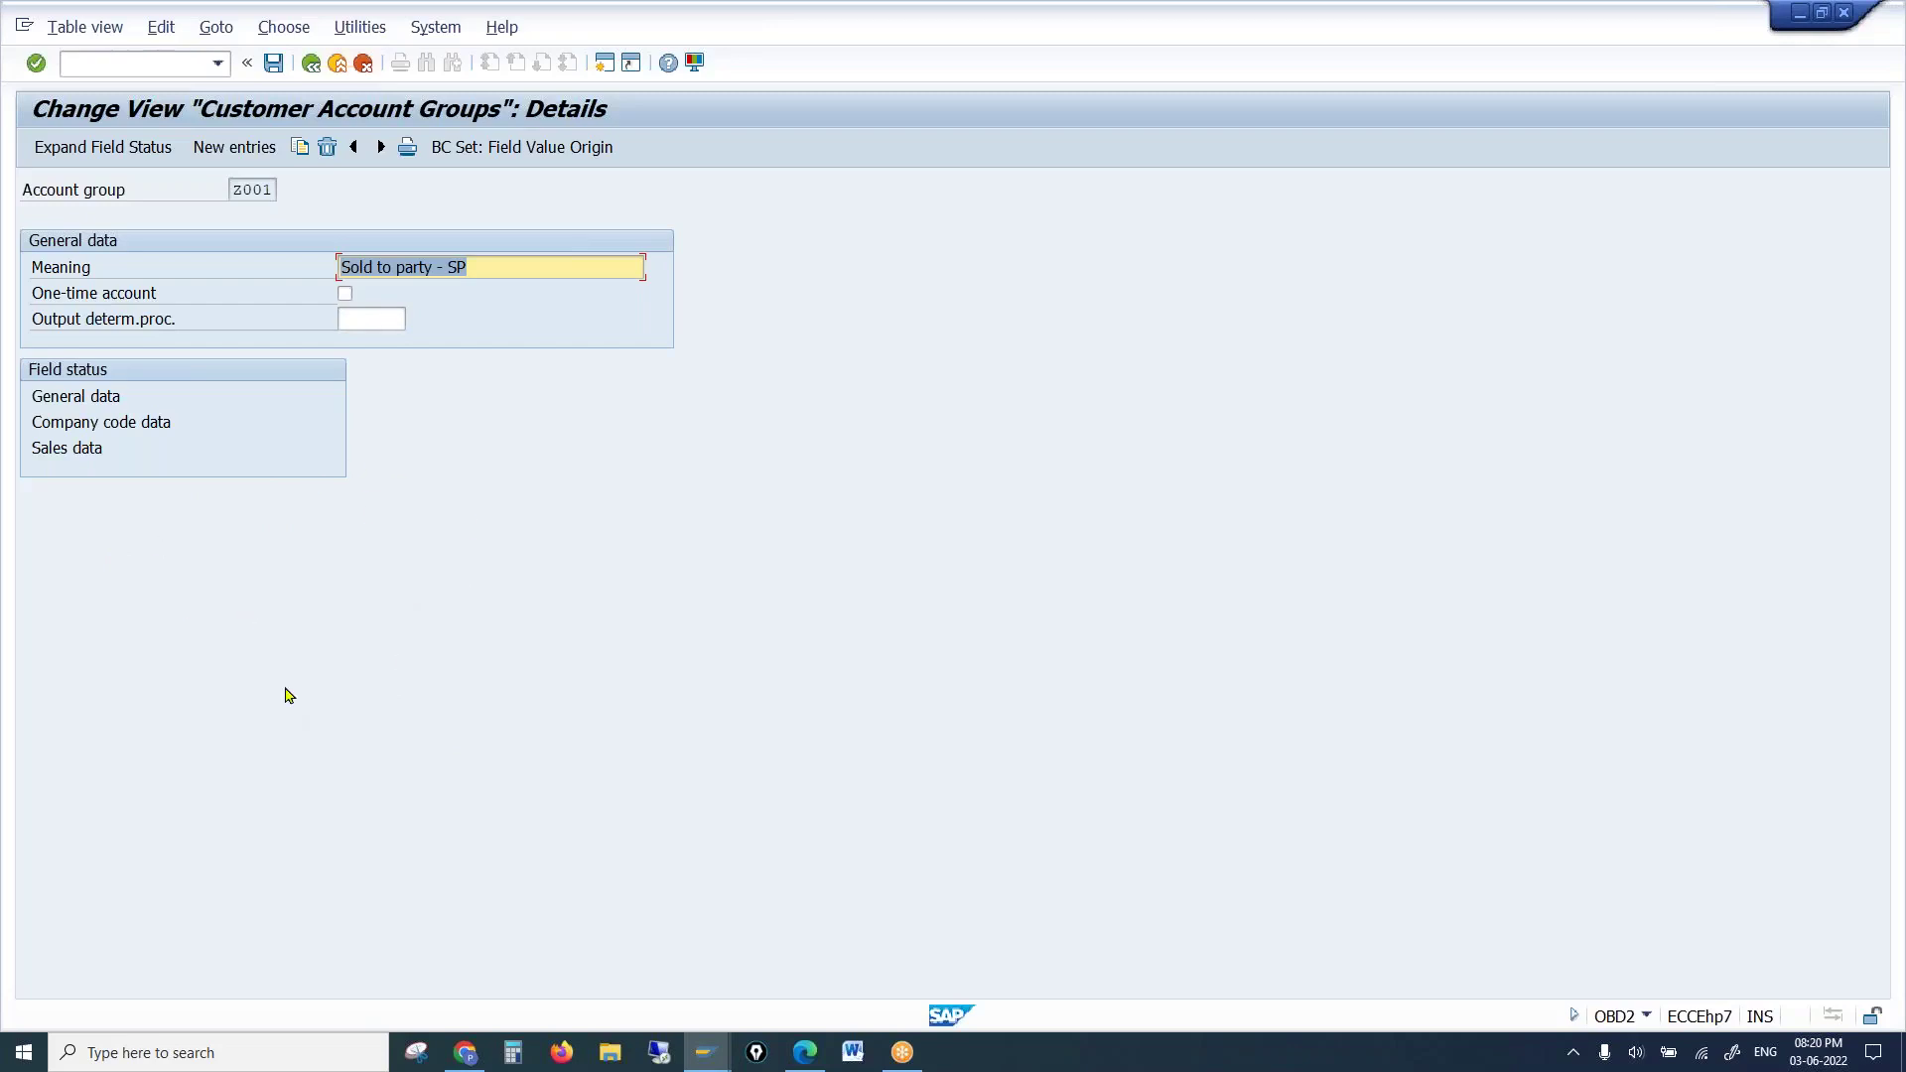
Start transaction OVT0 with /novt0 and open the details of account group 1591, ABXZ ACCOUNT GROUPS
{"action": "left_click", "coordinate": [127, 62]}
{"action": "type", "text": "/novt0"}
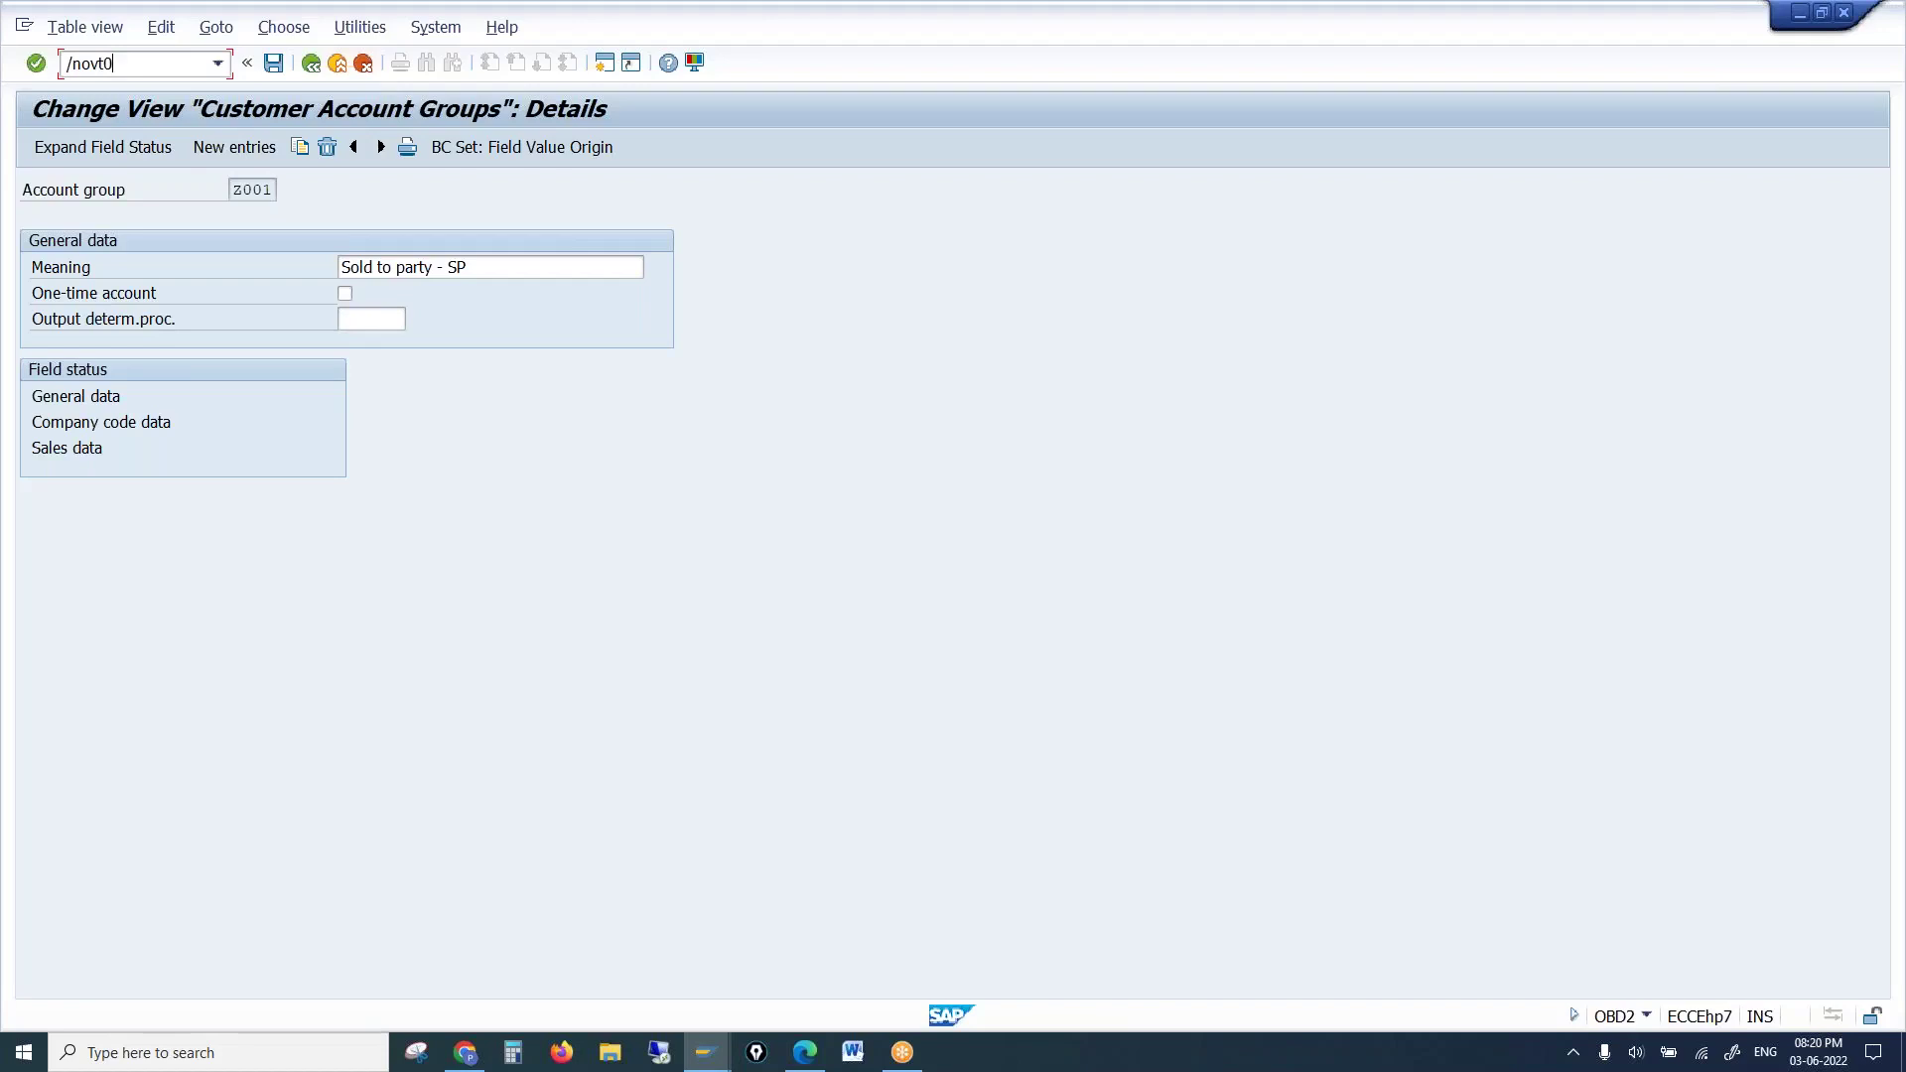
{"action": "key", "text": "Return"}
{"action": "double_click", "coordinate": [122, 214]}
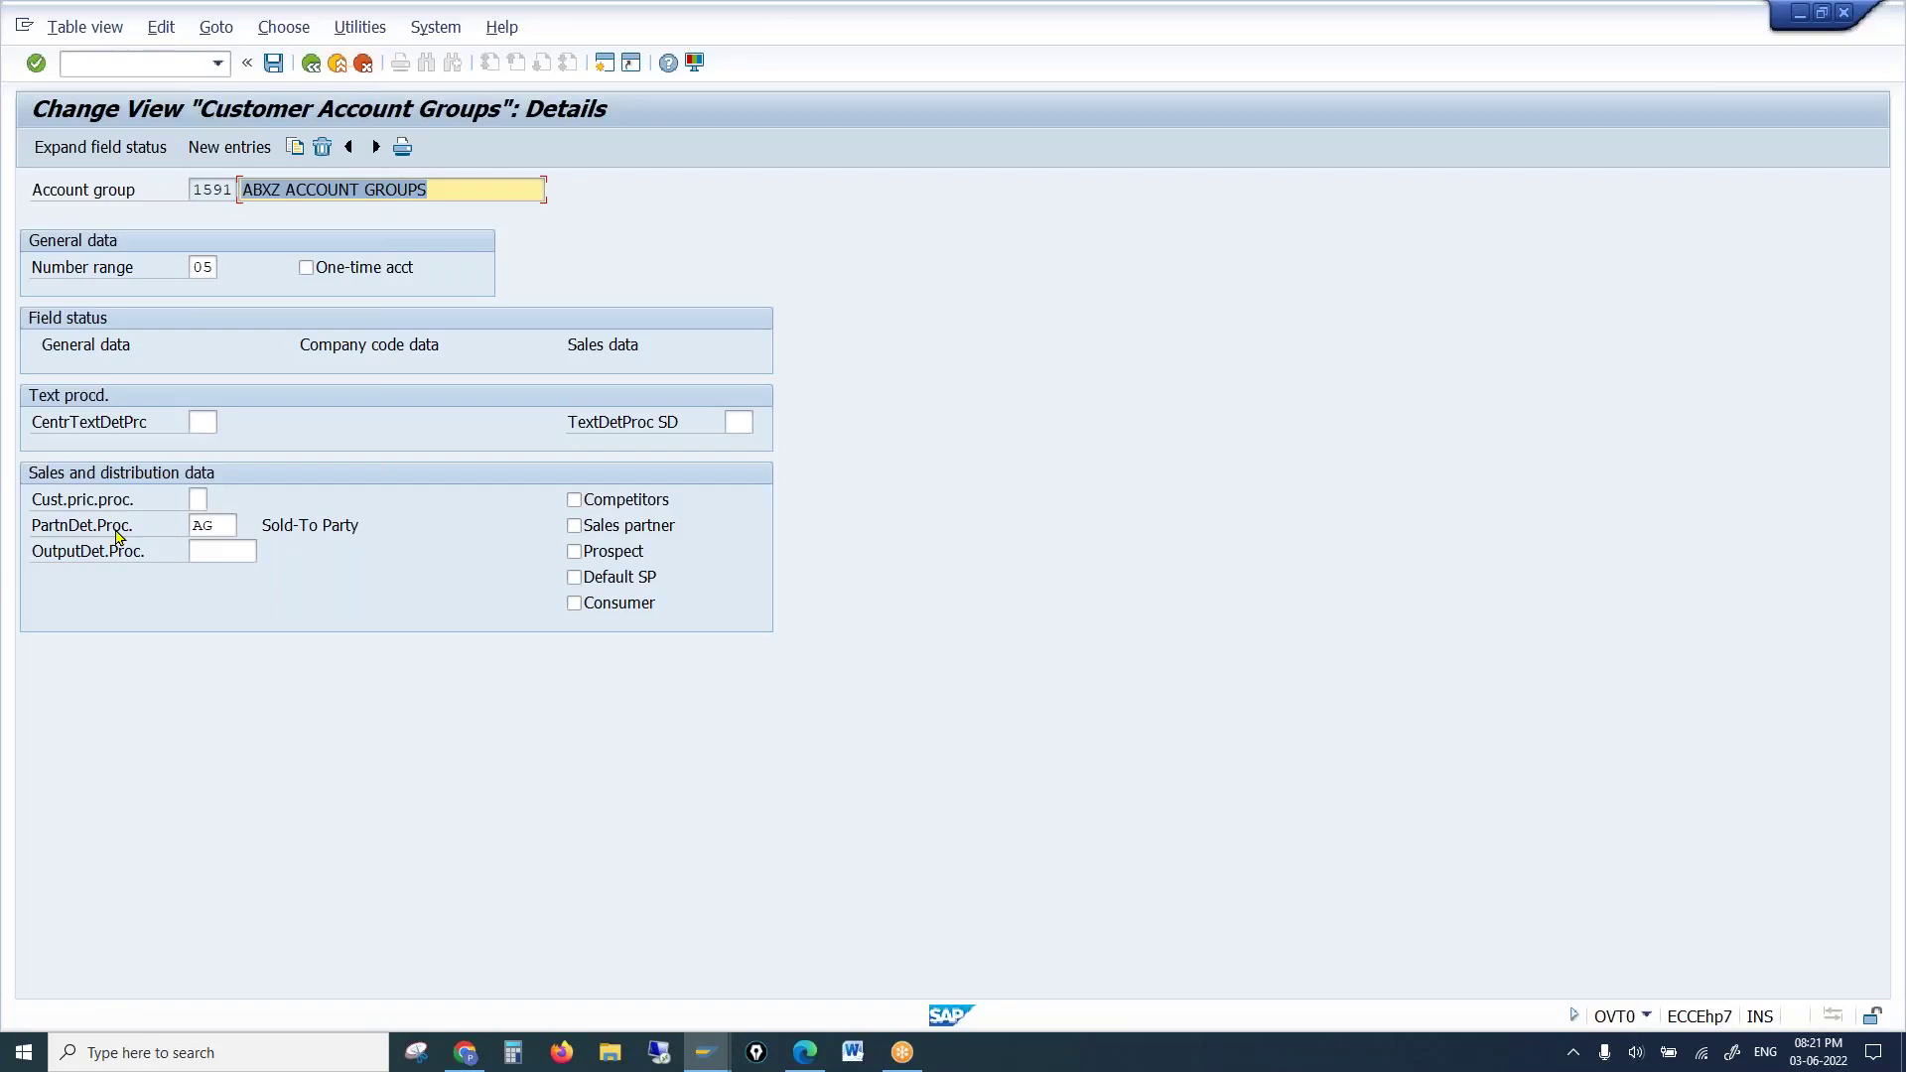
Return to the customer creation session and set the customer's country to IN
{"action": "left_click", "coordinate": [708, 1060]}
{"action": "left_click", "coordinate": [685, 968]}
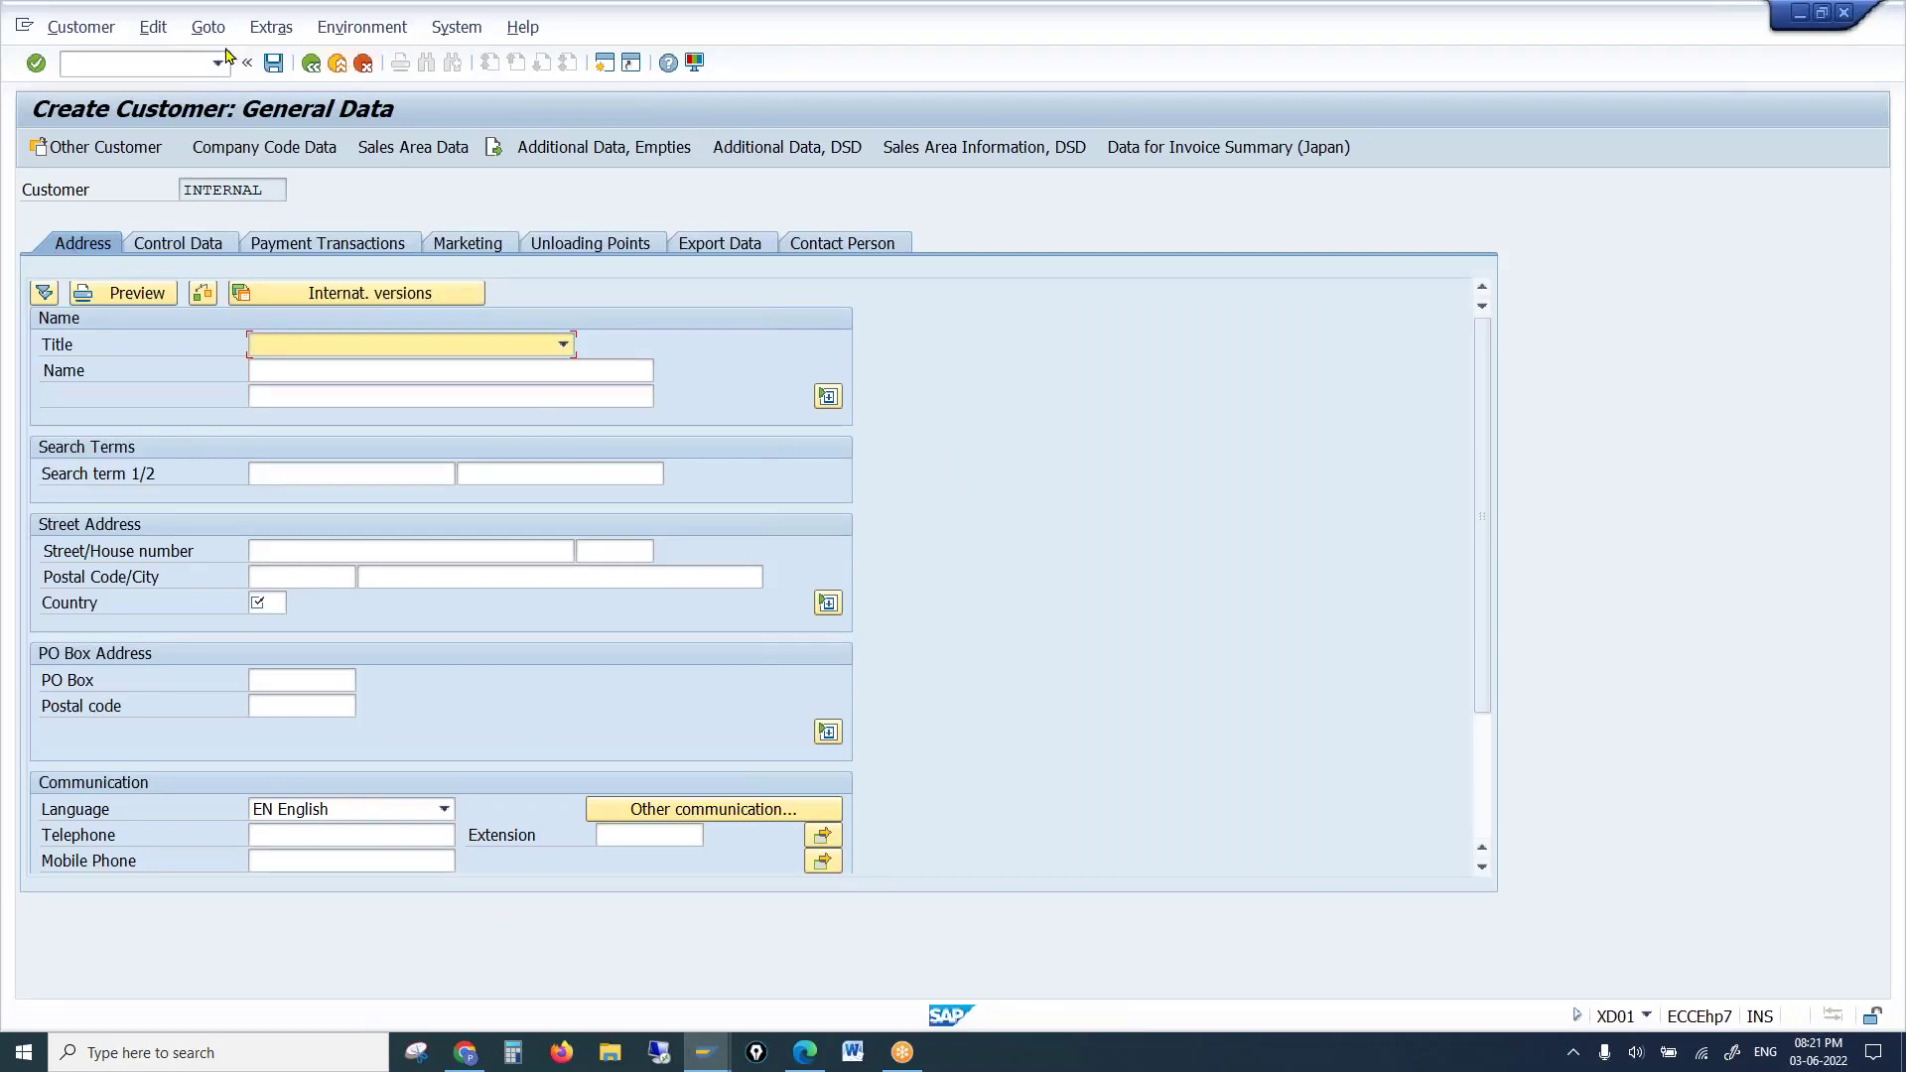
{"action": "left_click", "coordinate": [183, 62]}
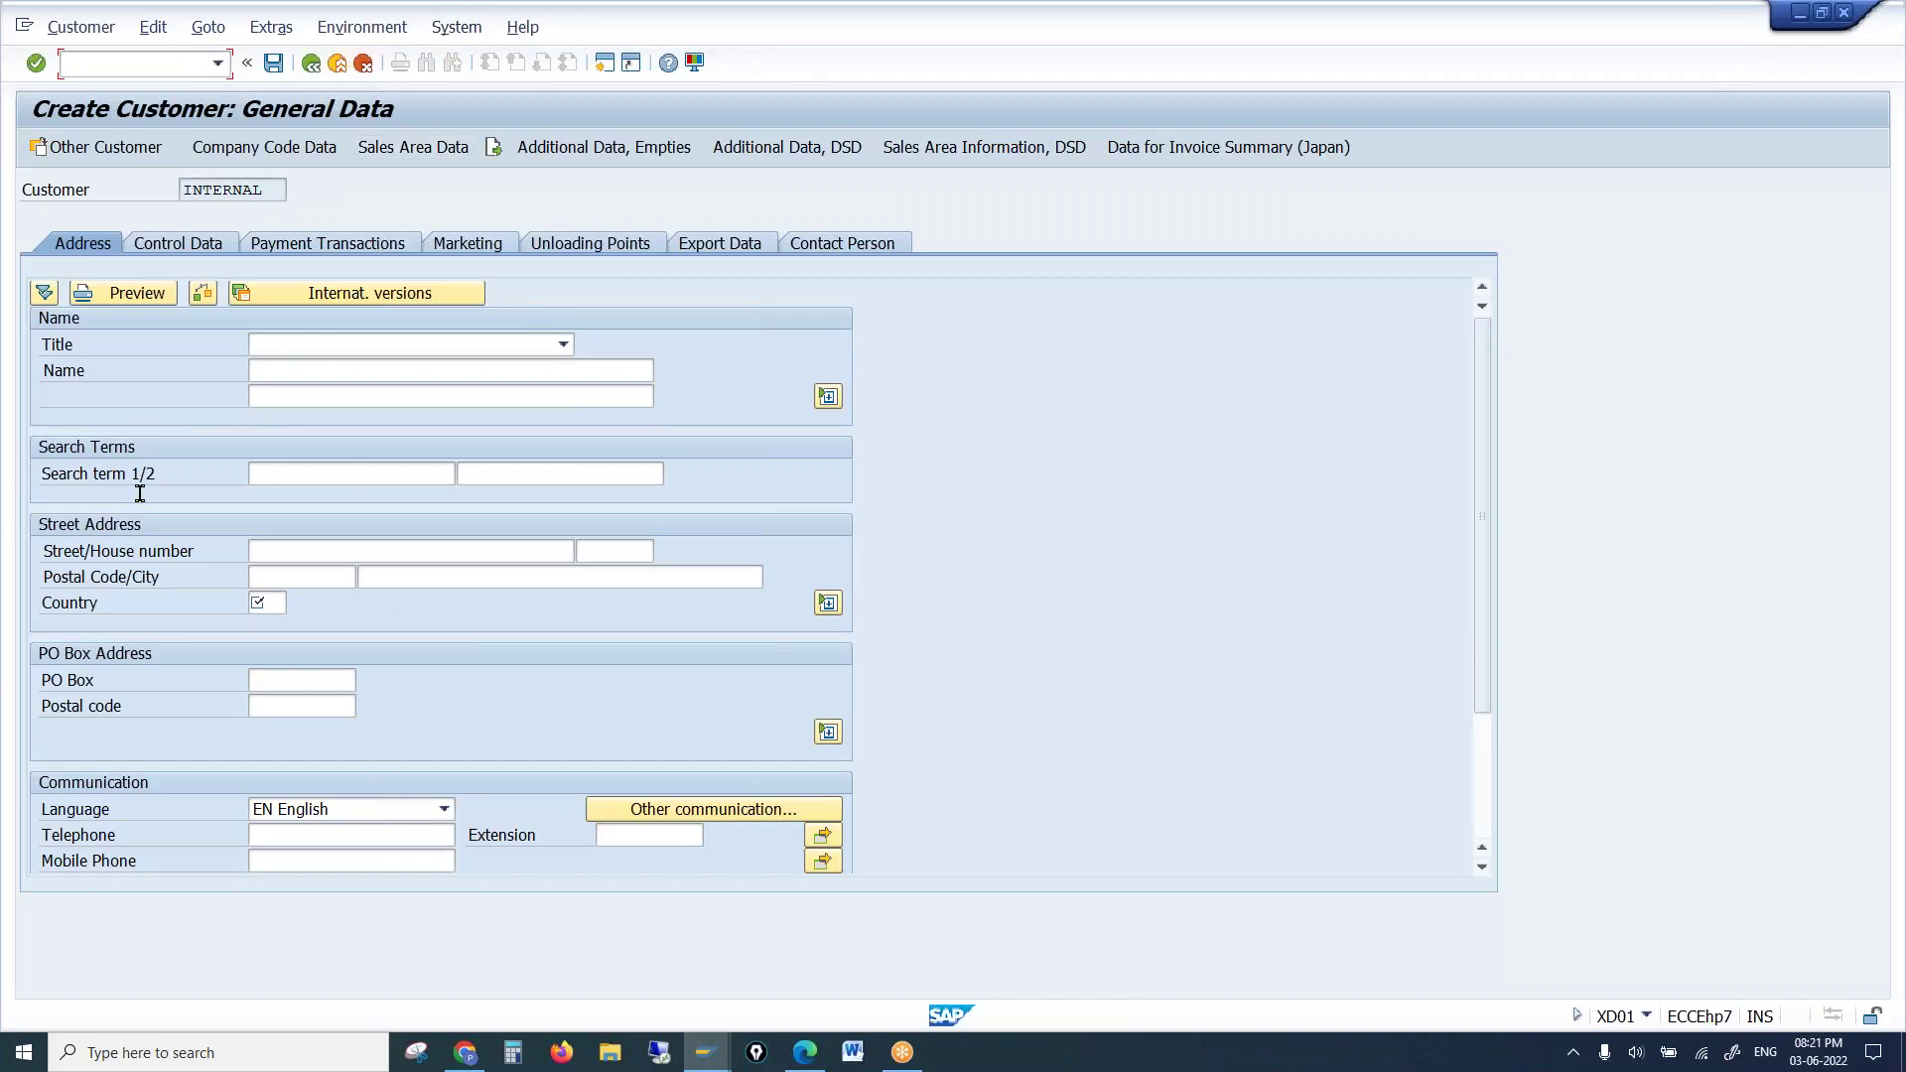
{"action": "left_click", "coordinate": [262, 603]}
{"action": "type", "text": "IN"}
{"action": "key", "text": "Return"}
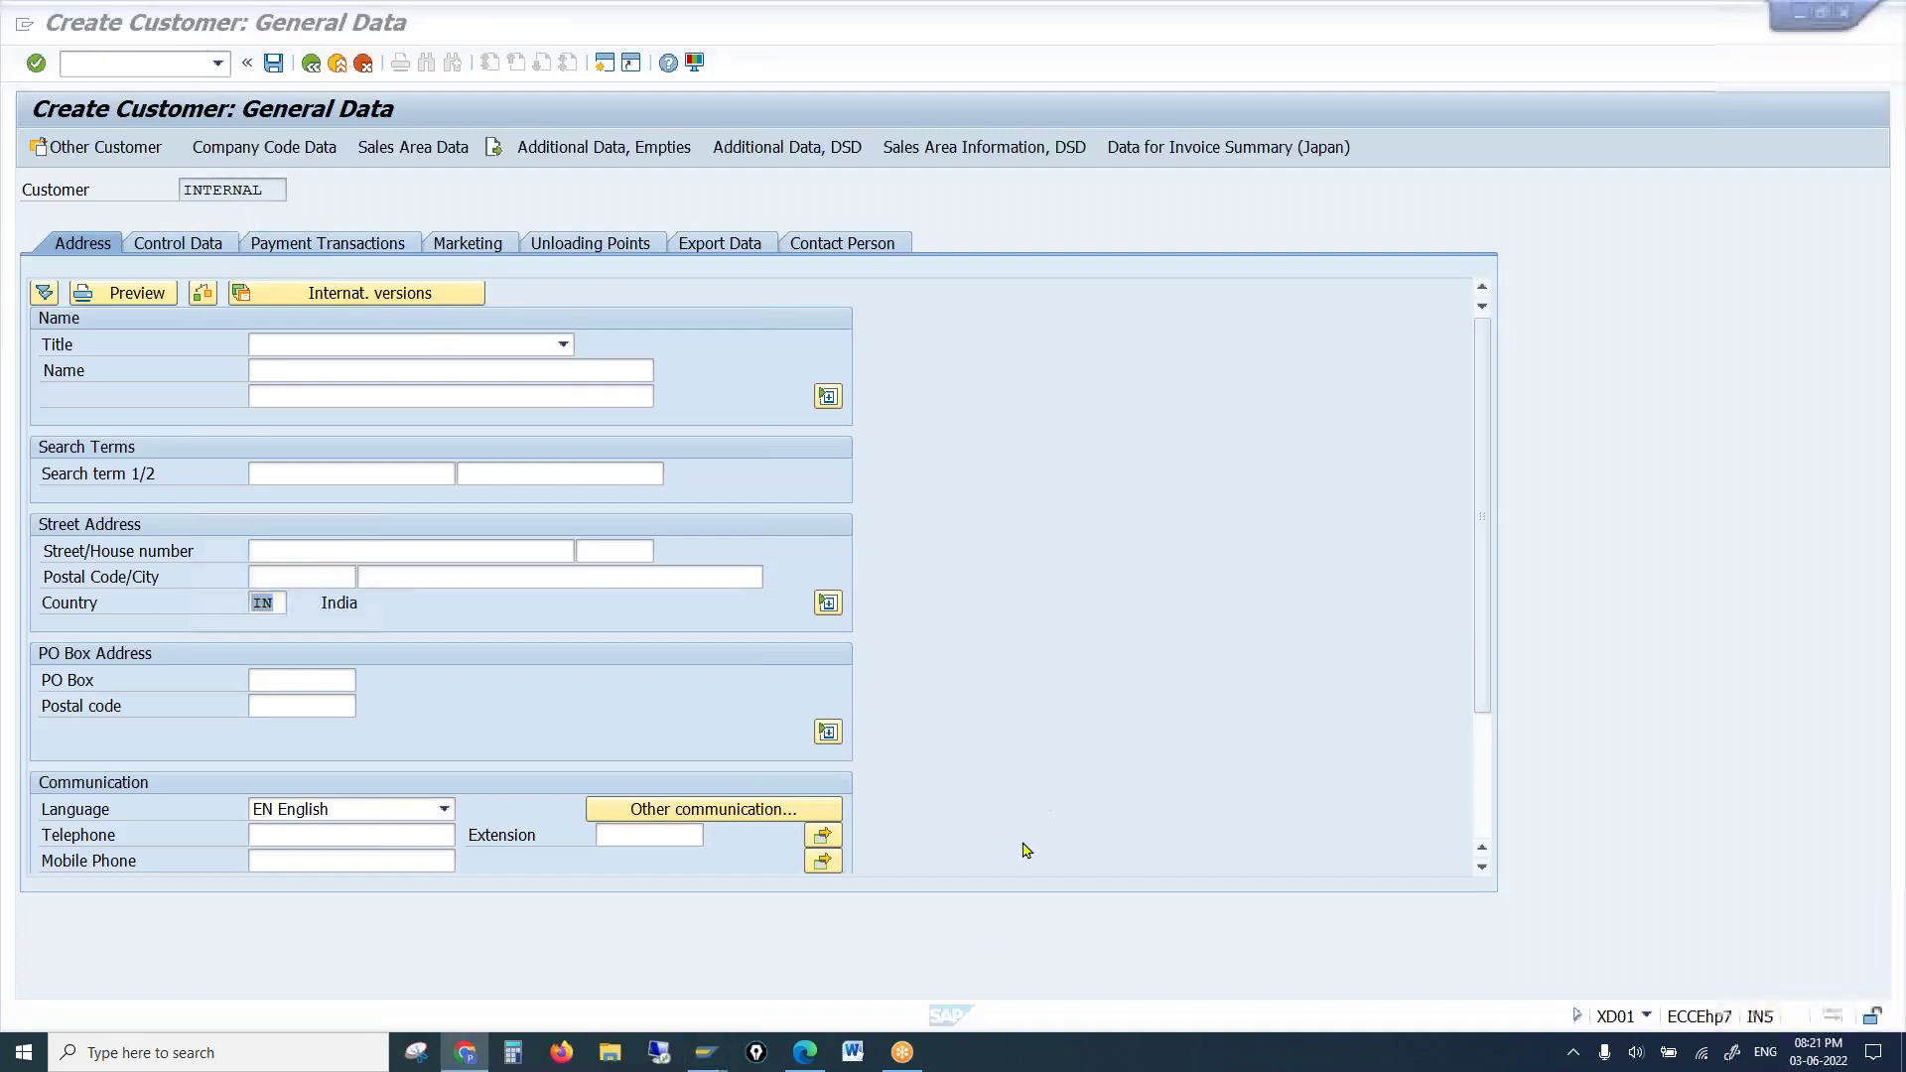
Switch to the STUDY-MATERIAL.pdf document and read the General Data column of the customer master table
{"action": "left_click", "coordinate": [812, 1053]}
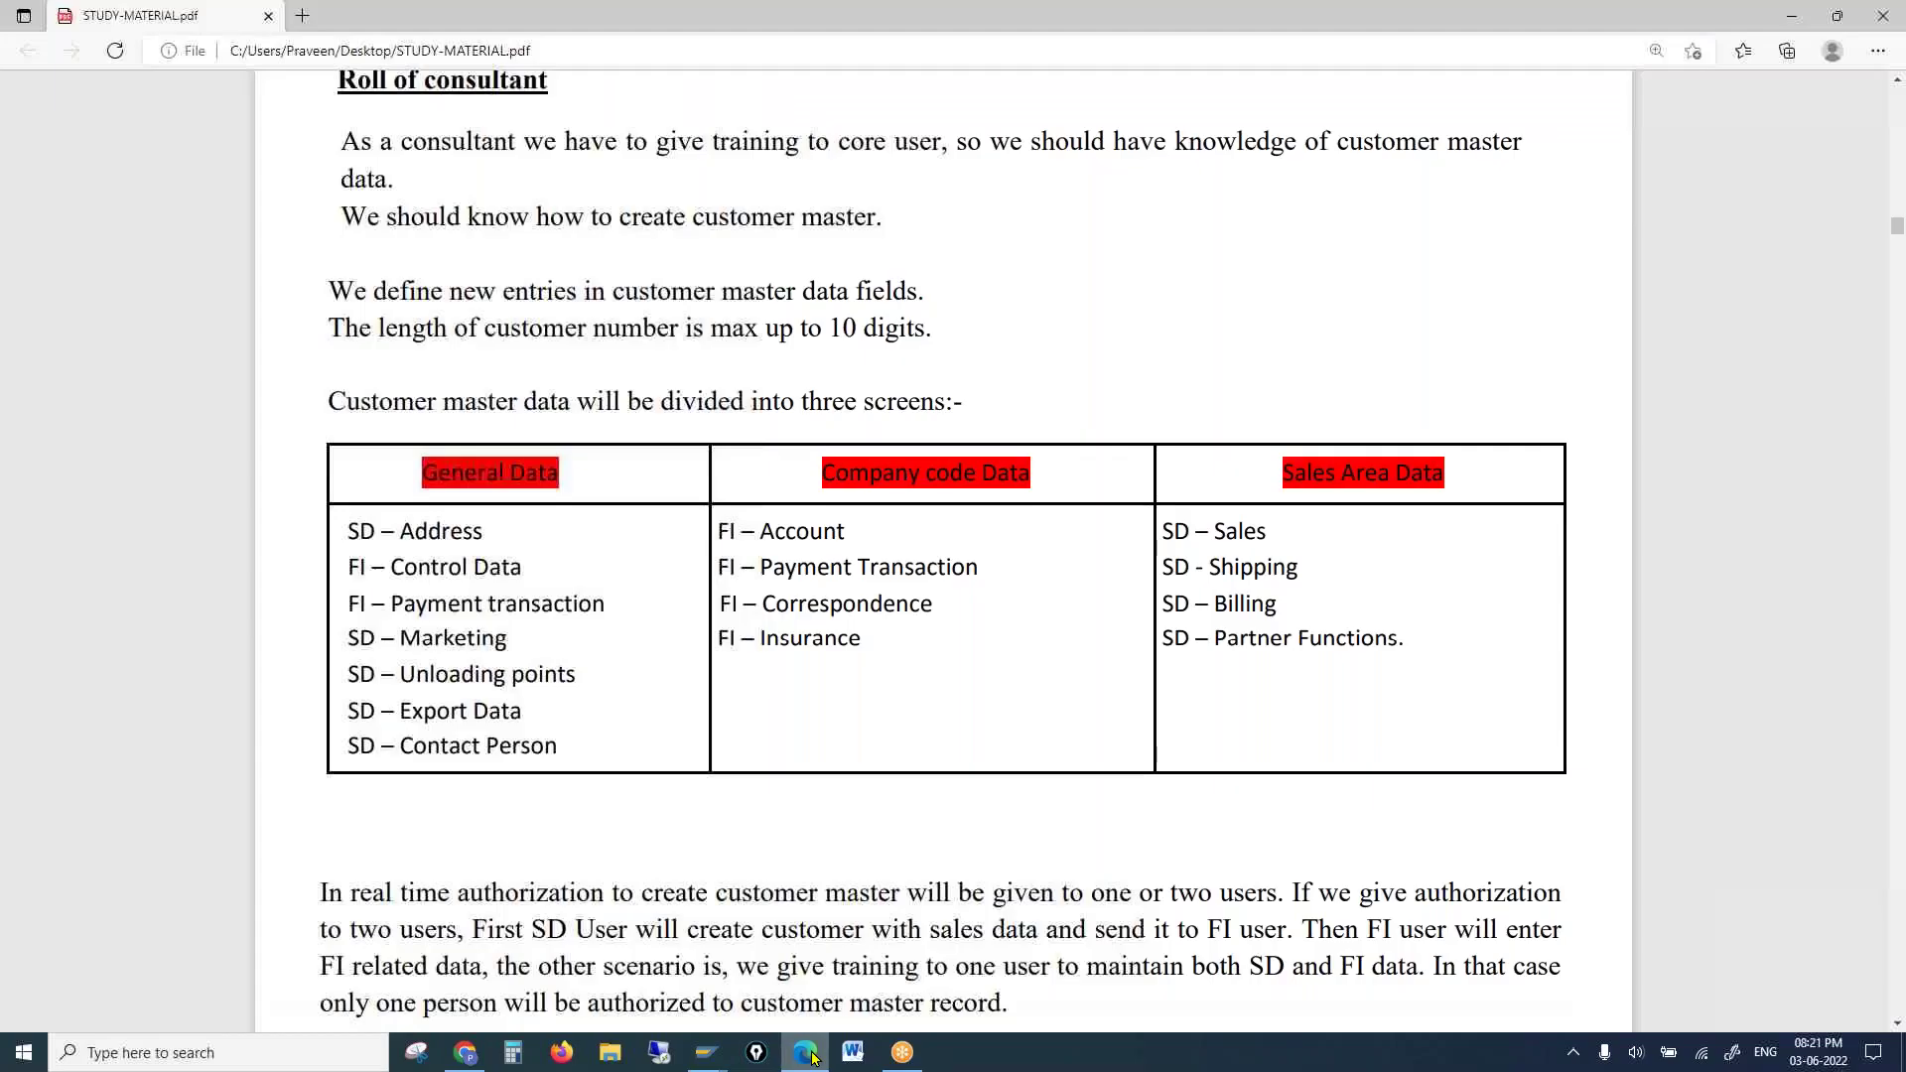
{"action": "left_click_drag", "start_coordinate": [501, 567], "coordinate": [417, 568]}
{"action": "left_click", "coordinate": [446, 606]}
{"action": "key", "text": "alt+Tab"}
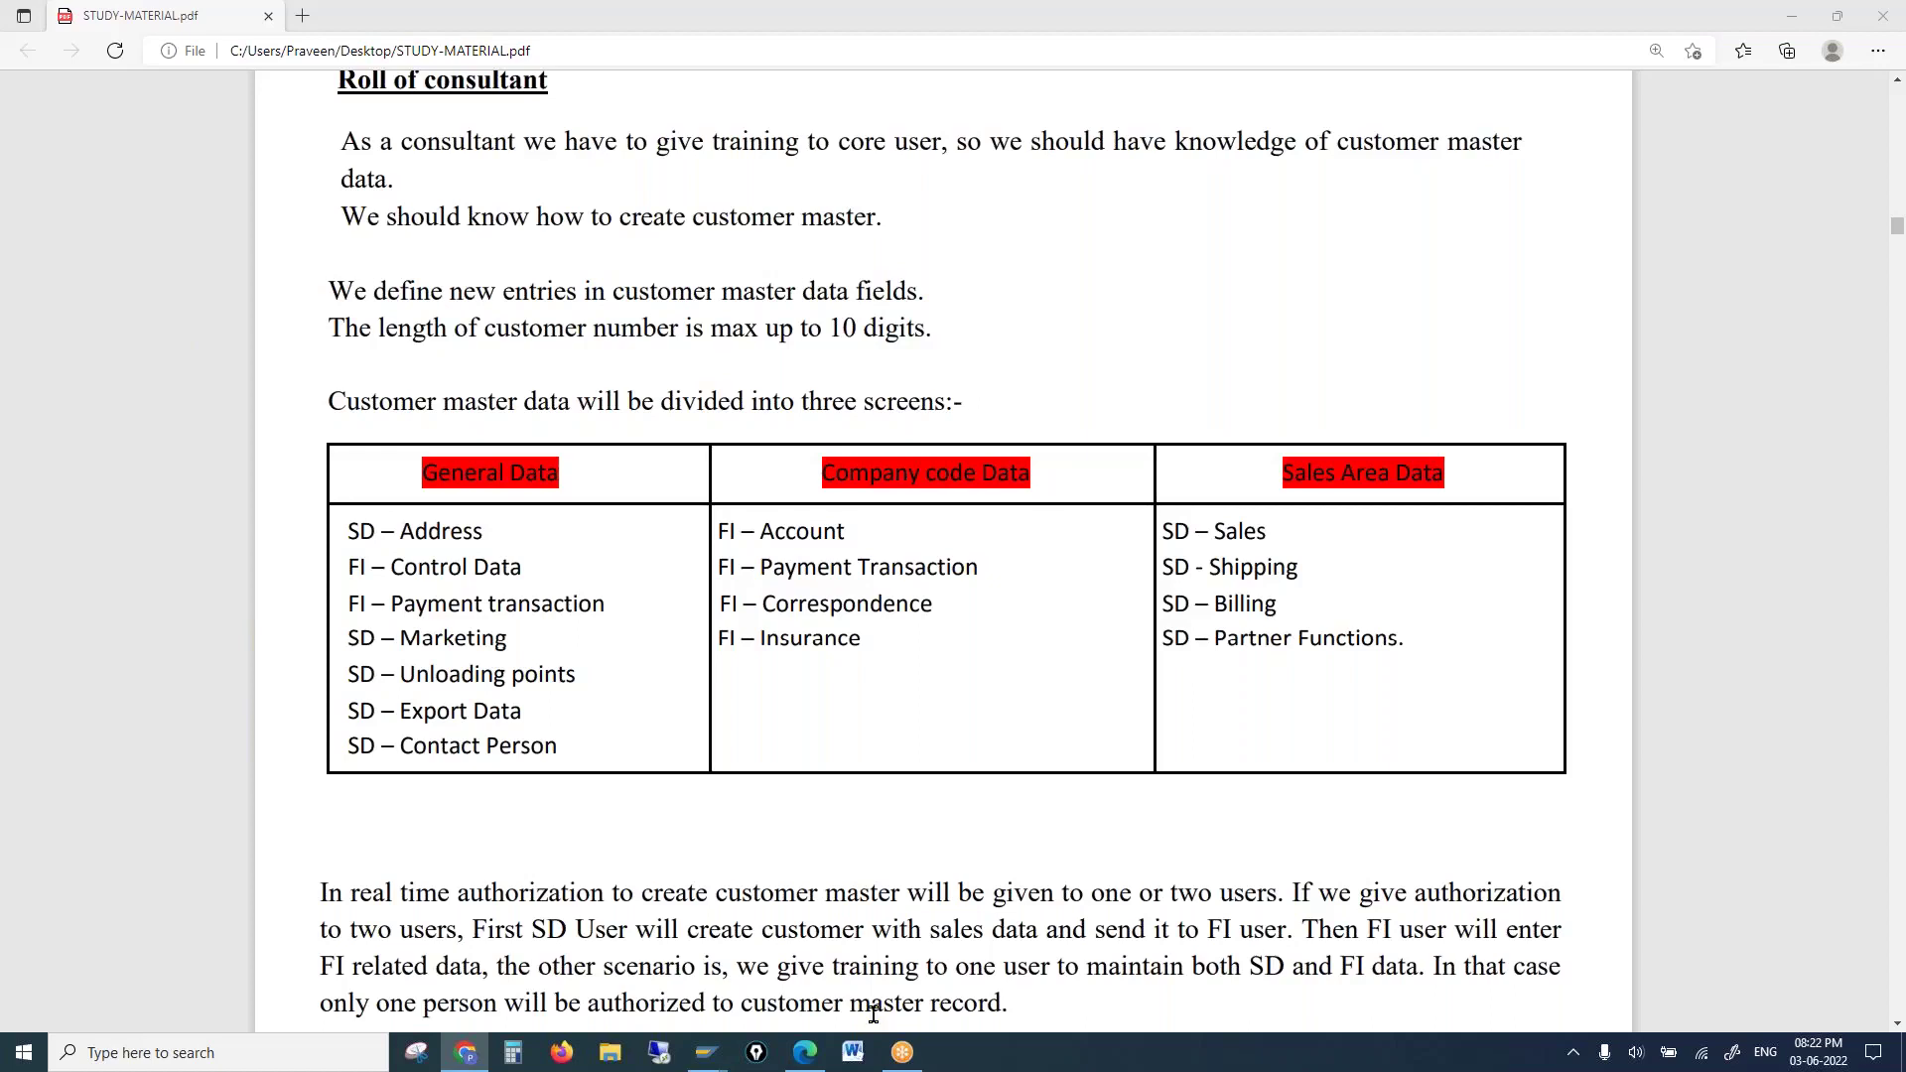
Switch back to the customer creation session and examine the Vendor field in the customer's control data
{"action": "mouse_move", "coordinate": [703, 1065]}
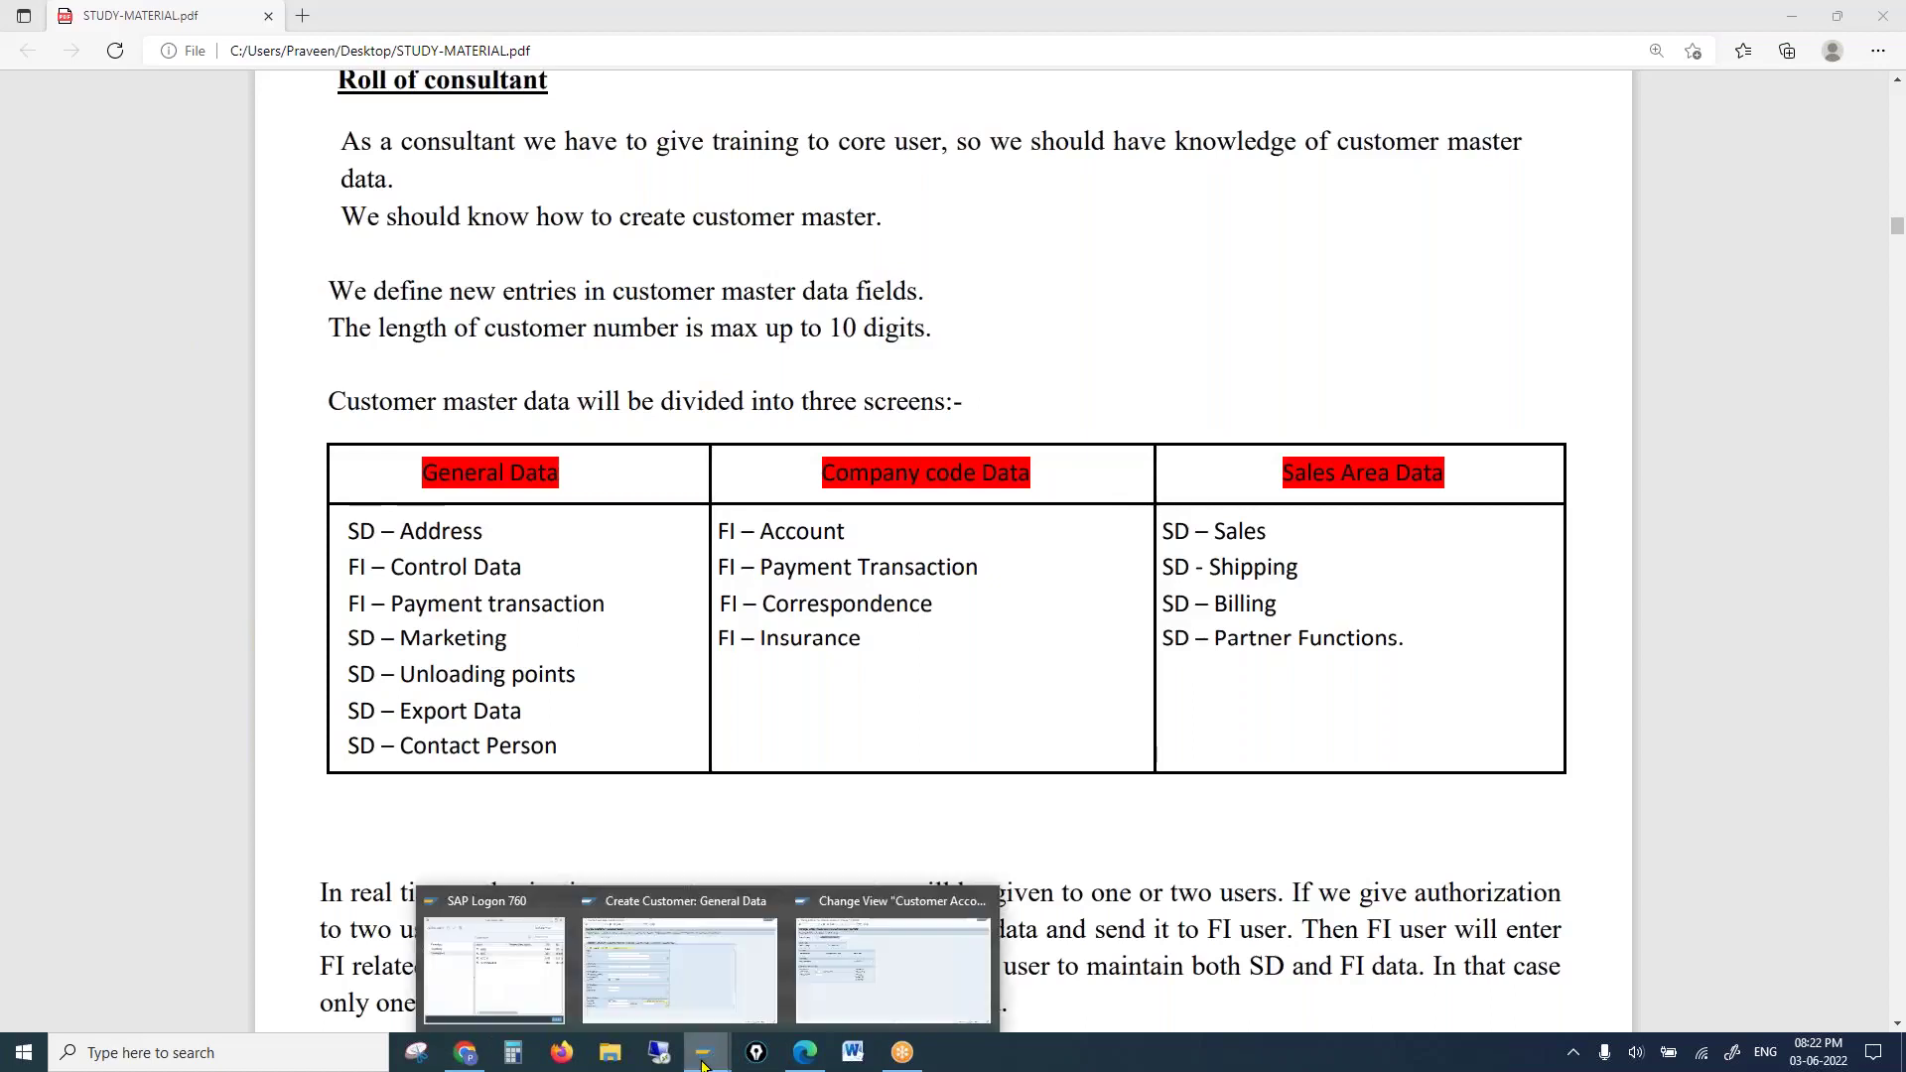
{"action": "left_click", "coordinate": [693, 963]}
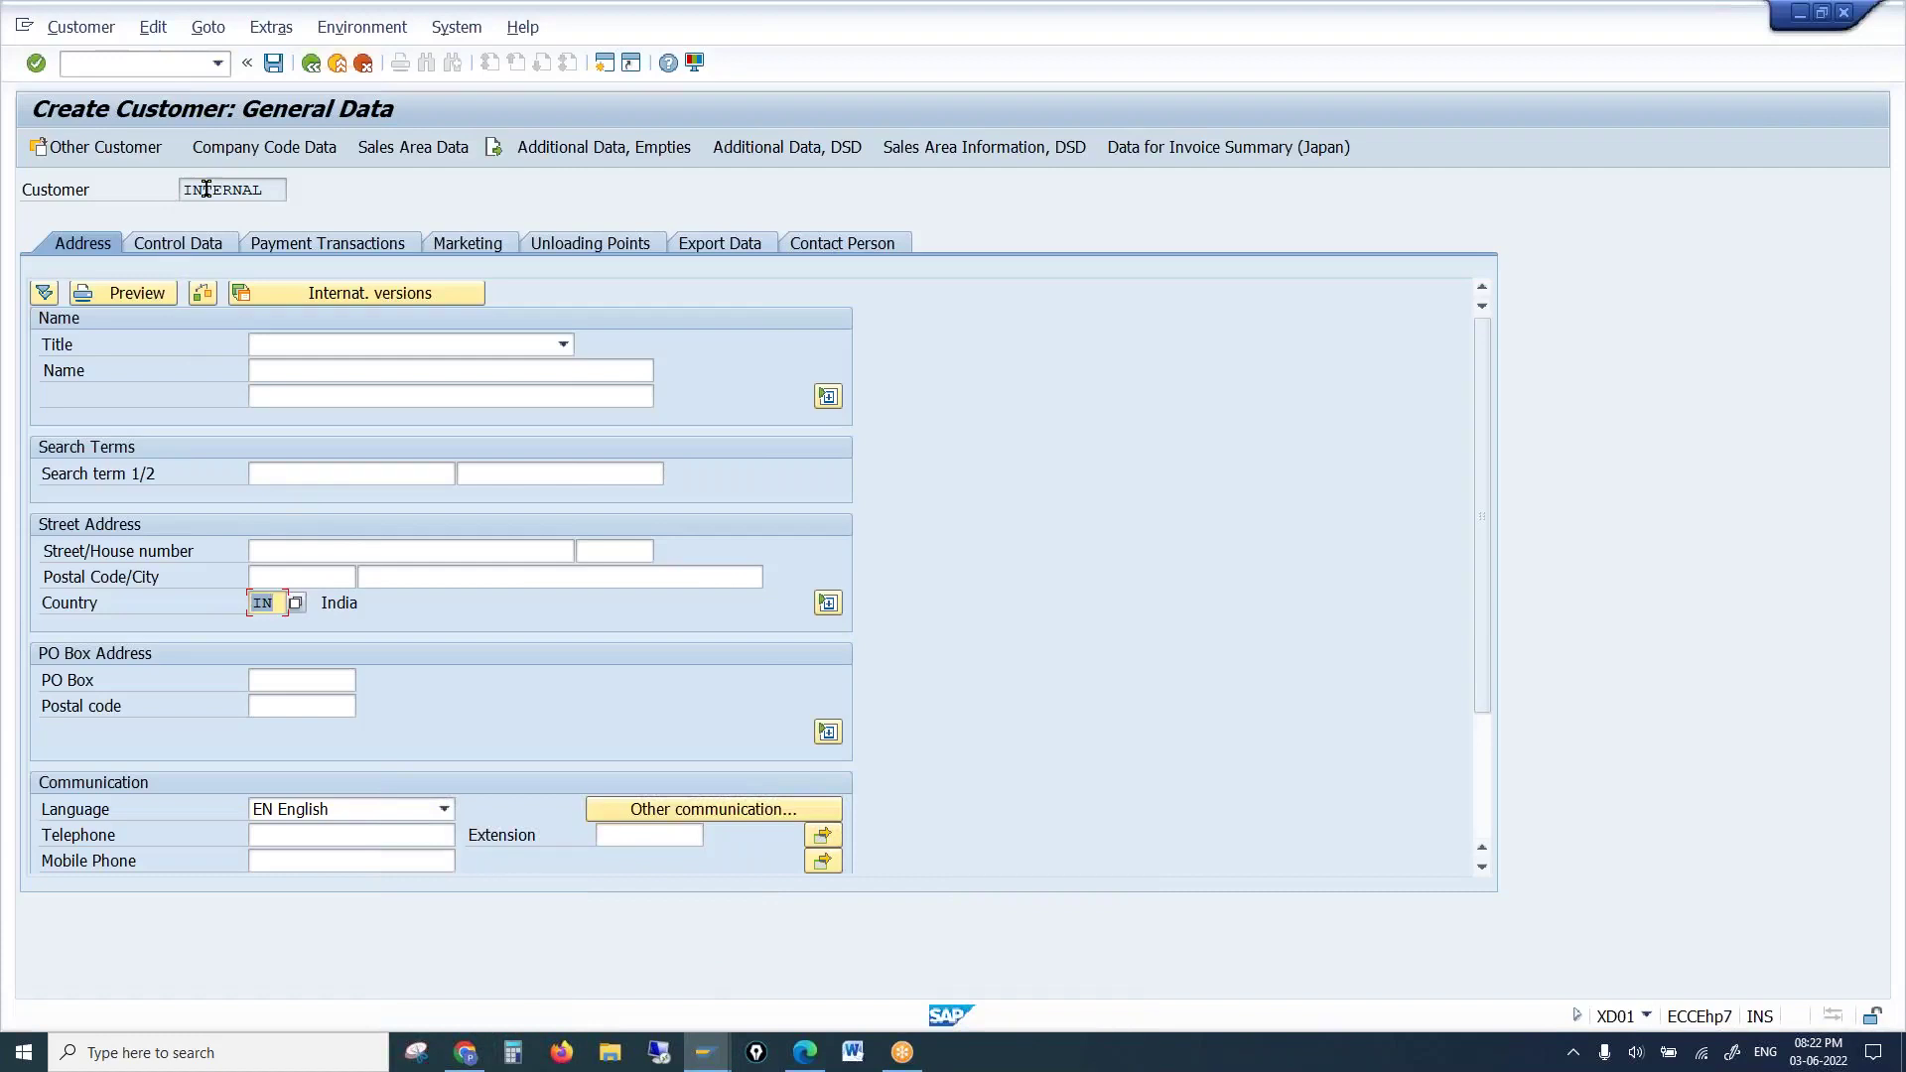
{"action": "left_click", "coordinate": [159, 248]}
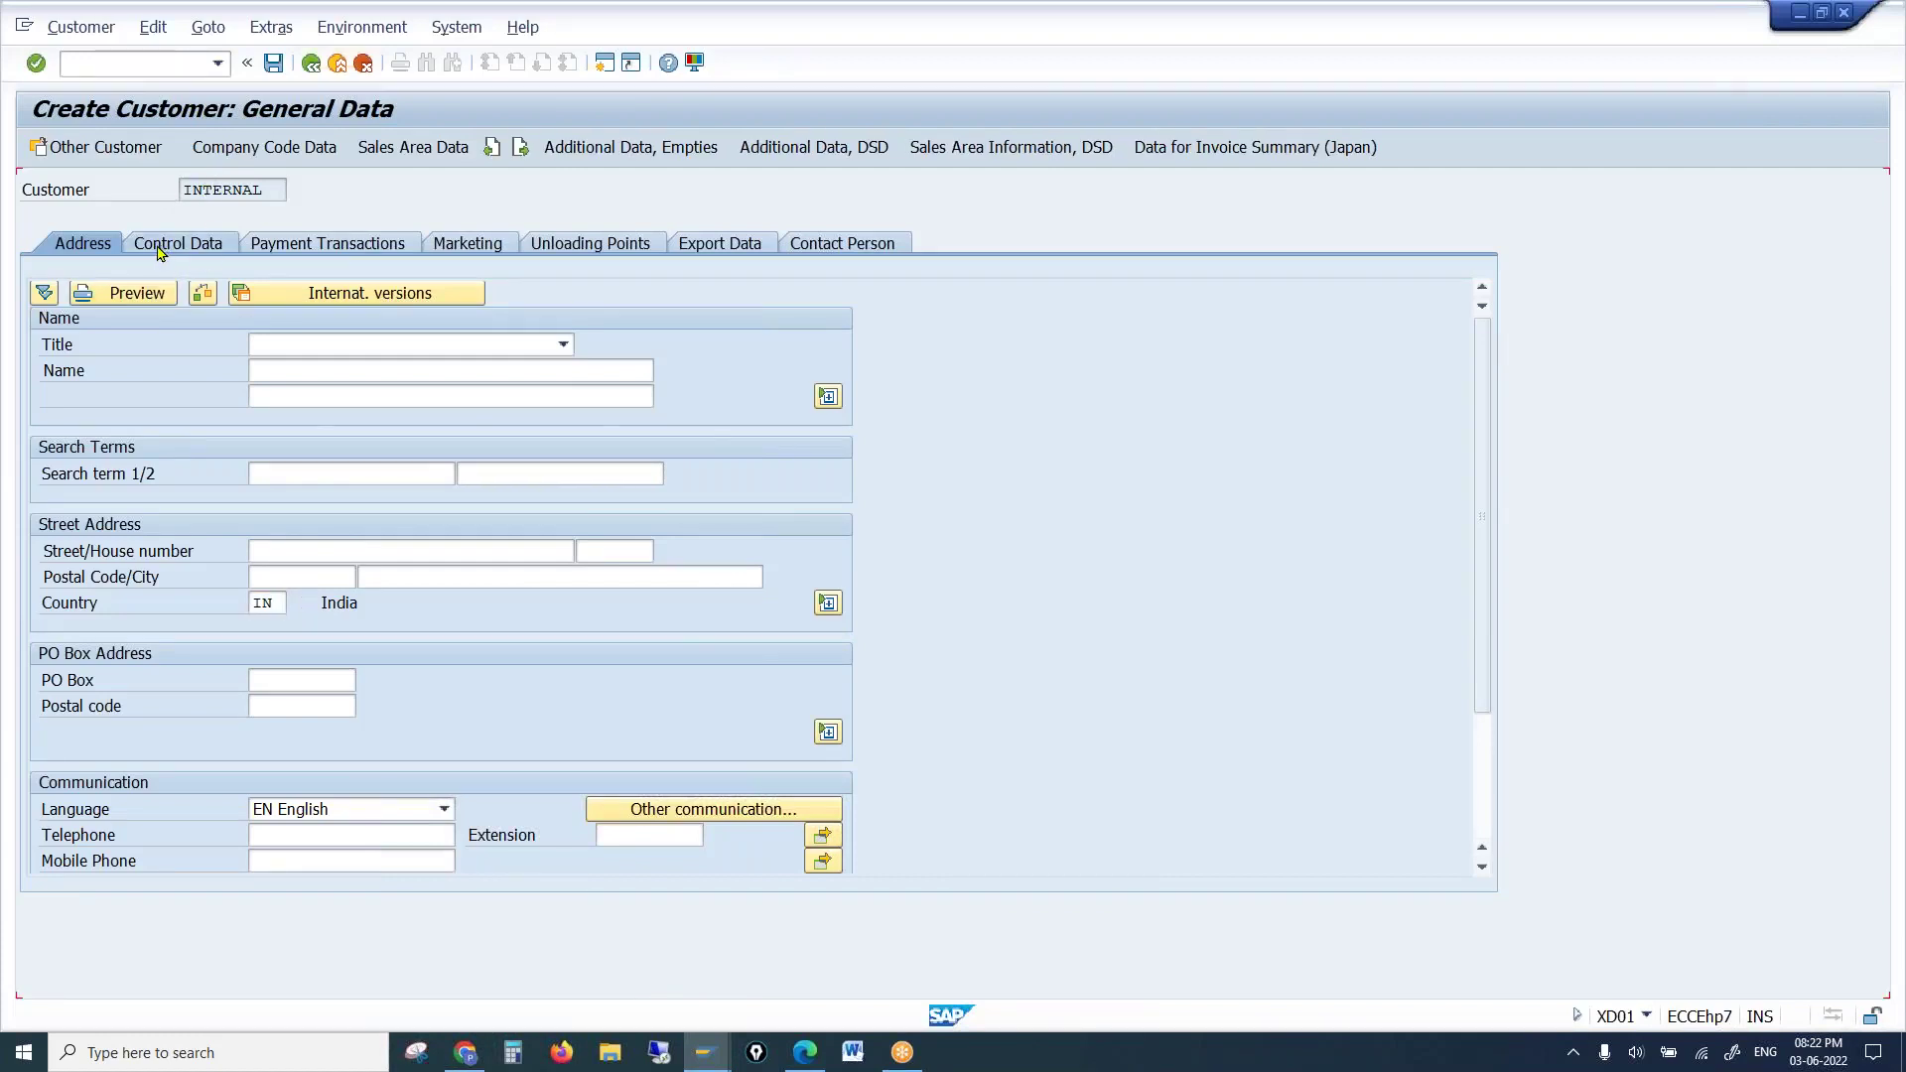
{"action": "left_click", "coordinate": [62, 322]}
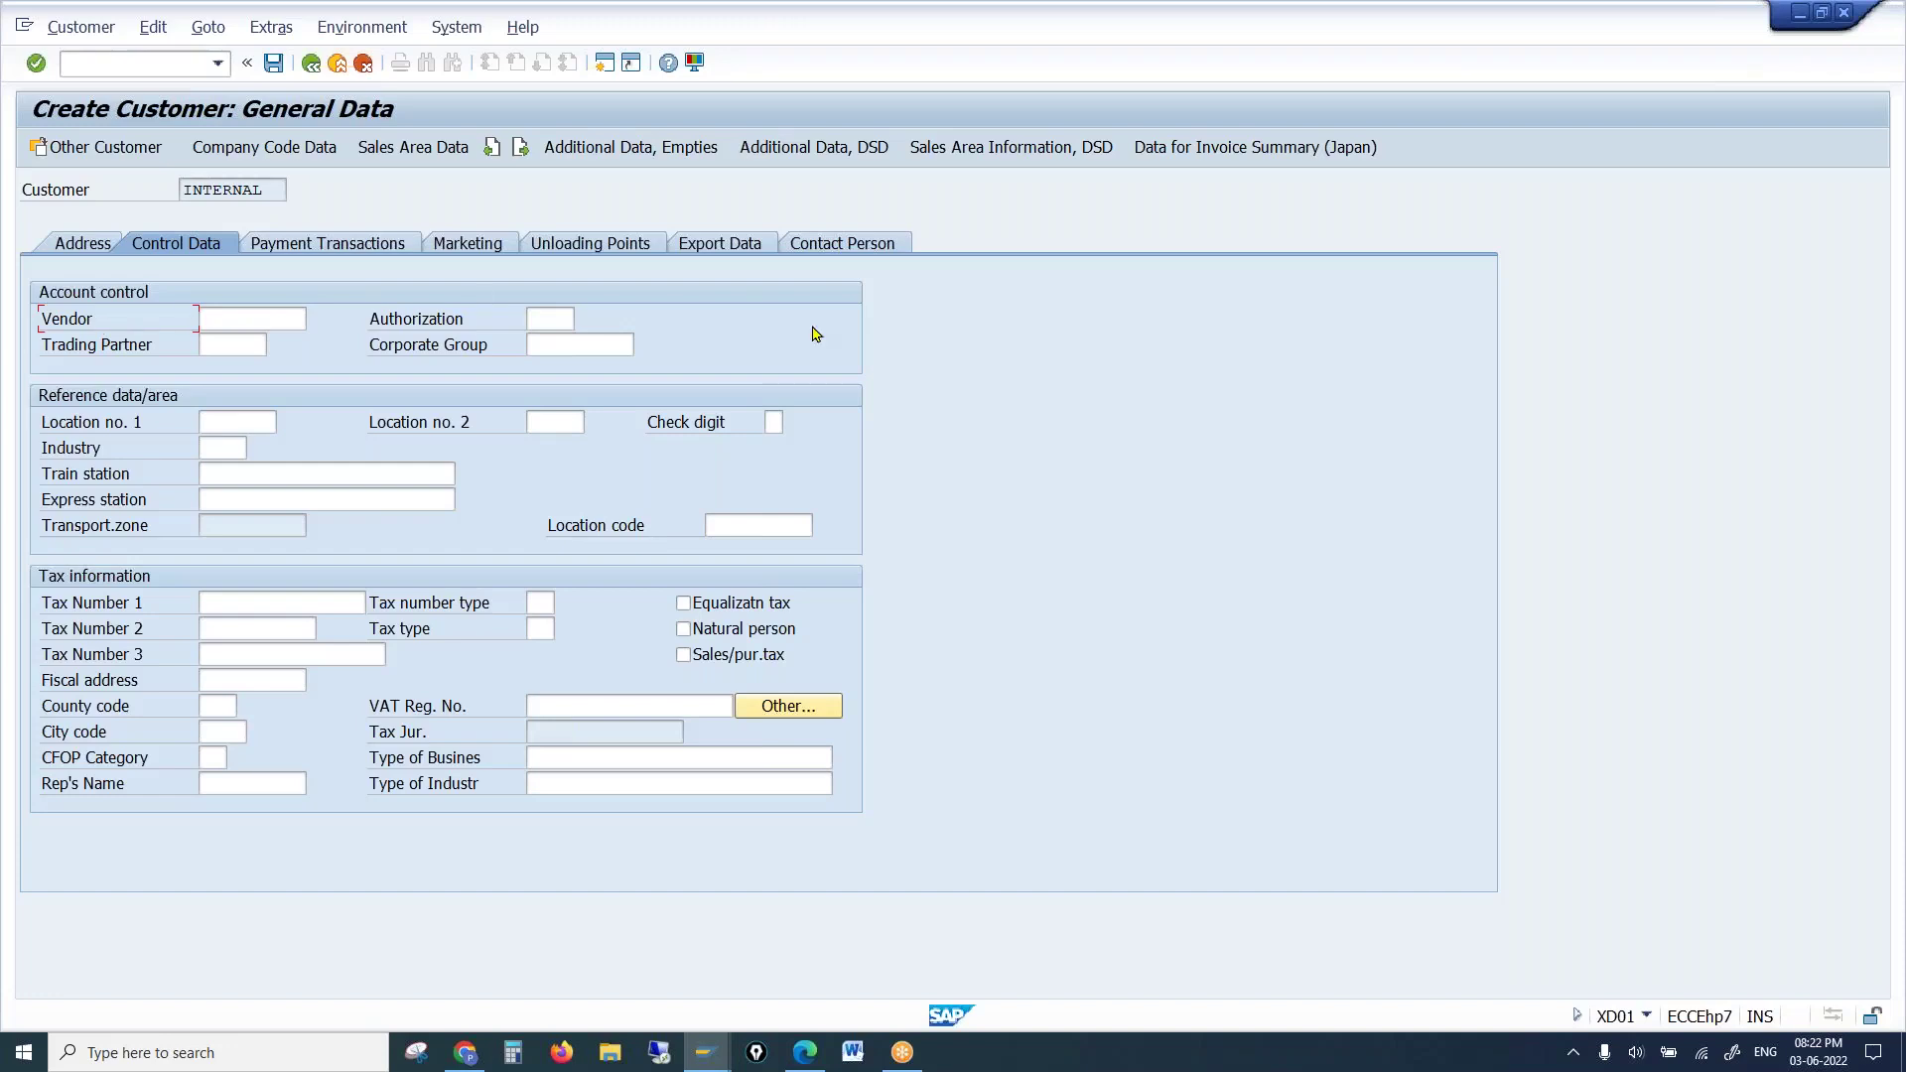
{"action": "left_click", "coordinate": [221, 320]}
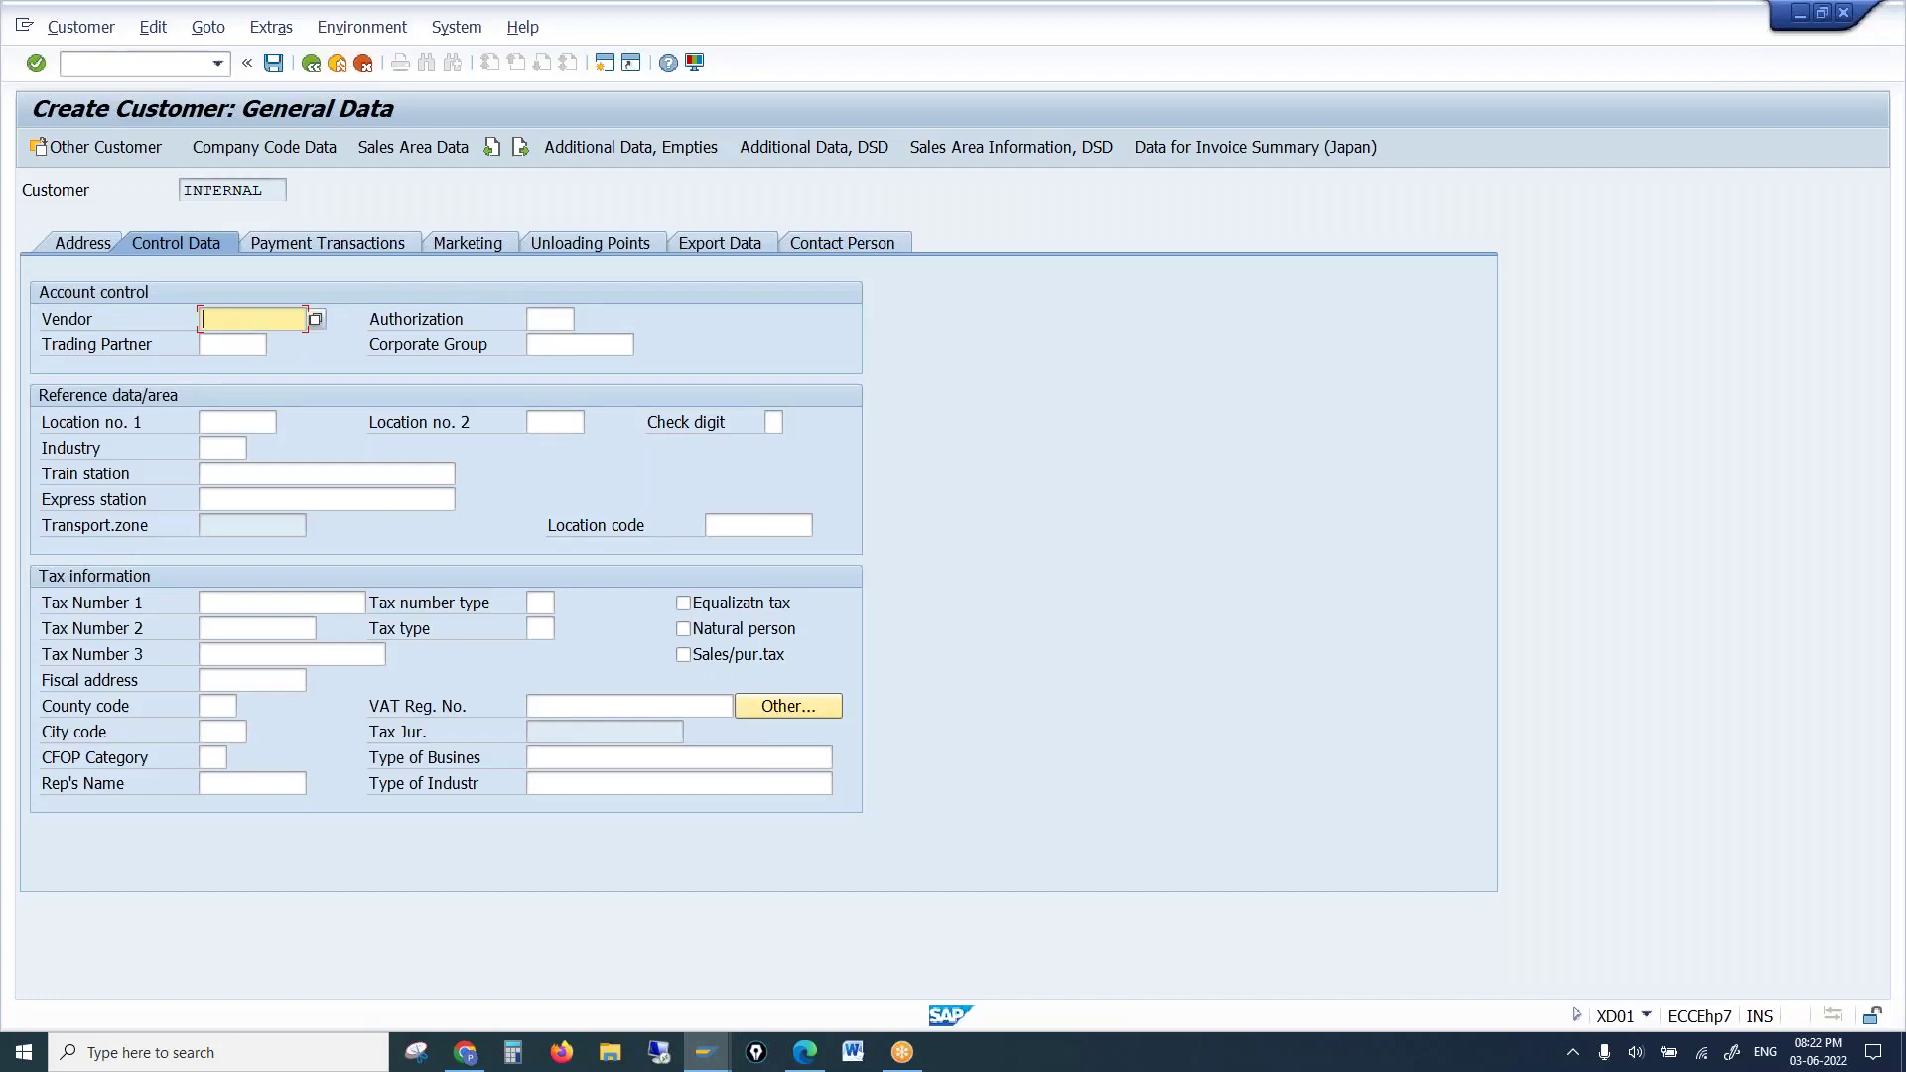
Open the vendor creation transaction with /nxk01
{"action": "left_click", "coordinate": [146, 64]}
{"action": "type", "text": "/nxk01"}
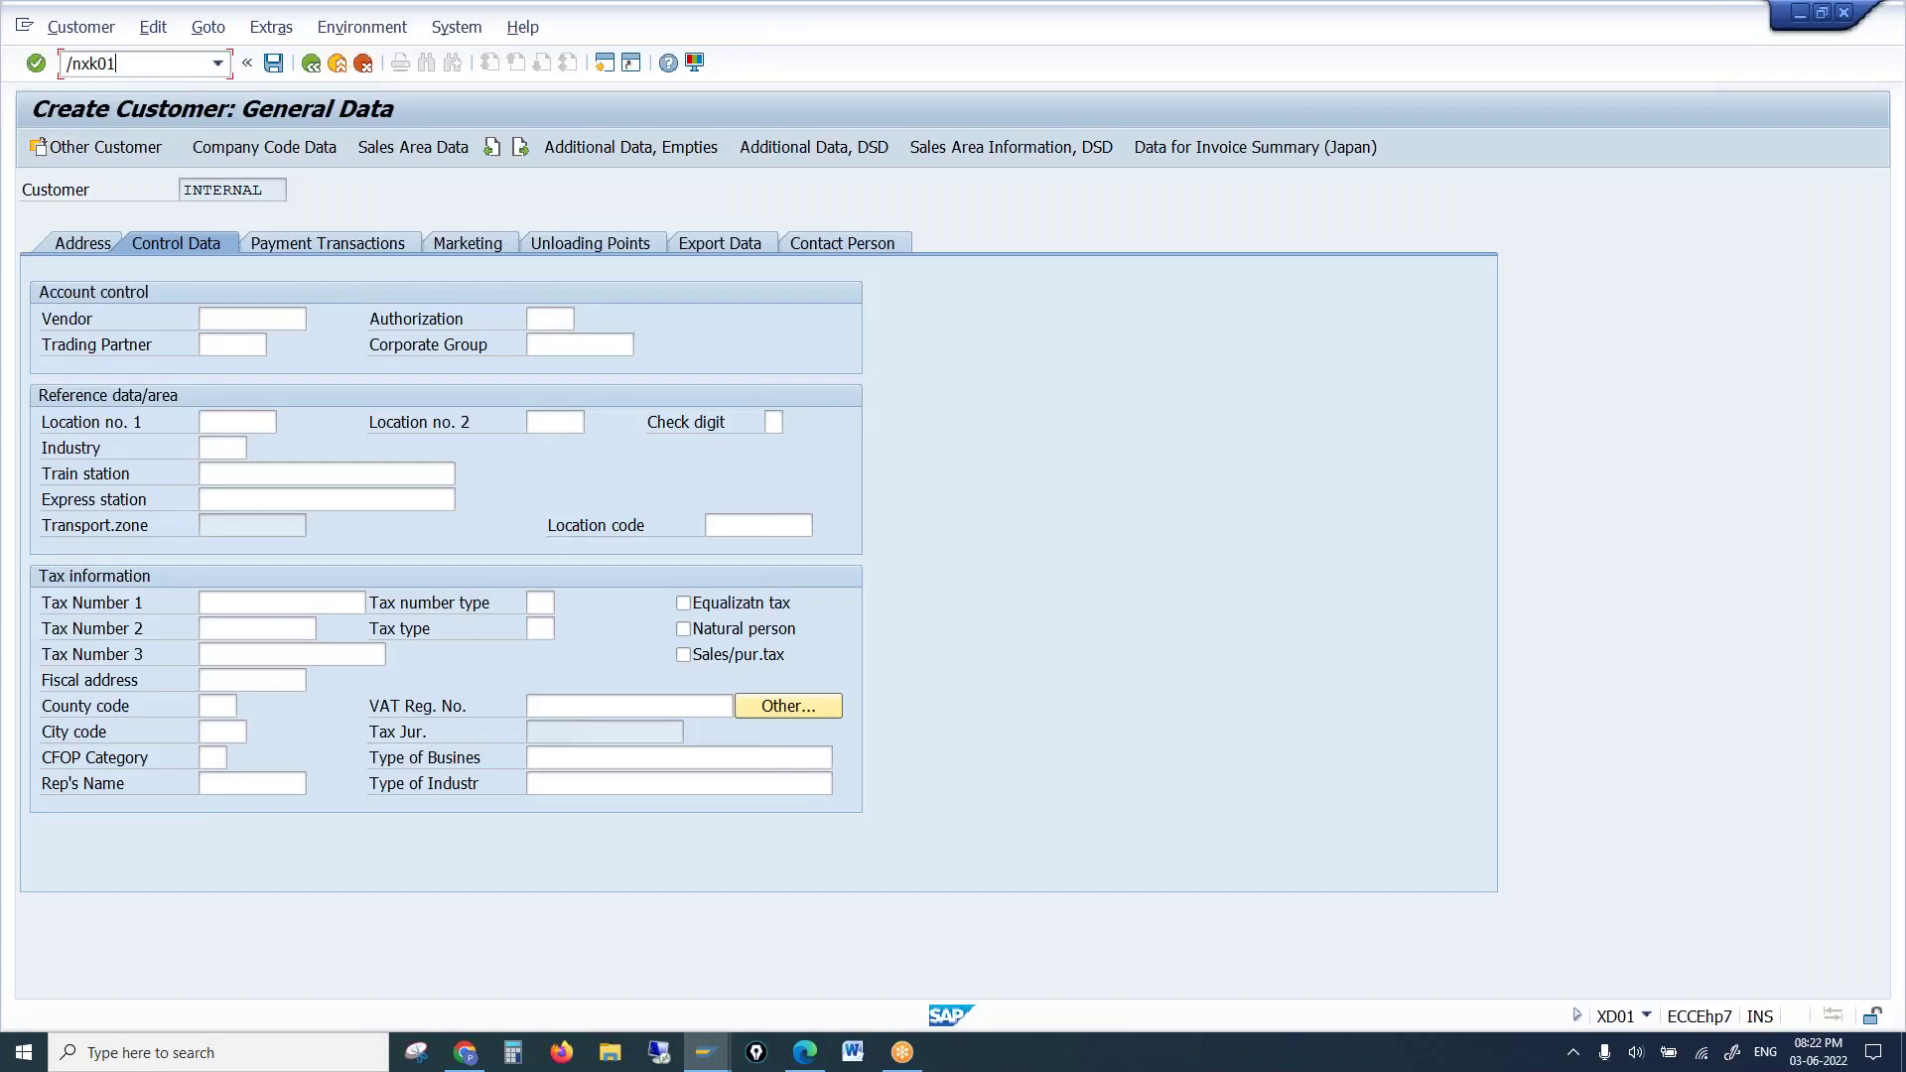
{"action": "key", "text": "Return"}
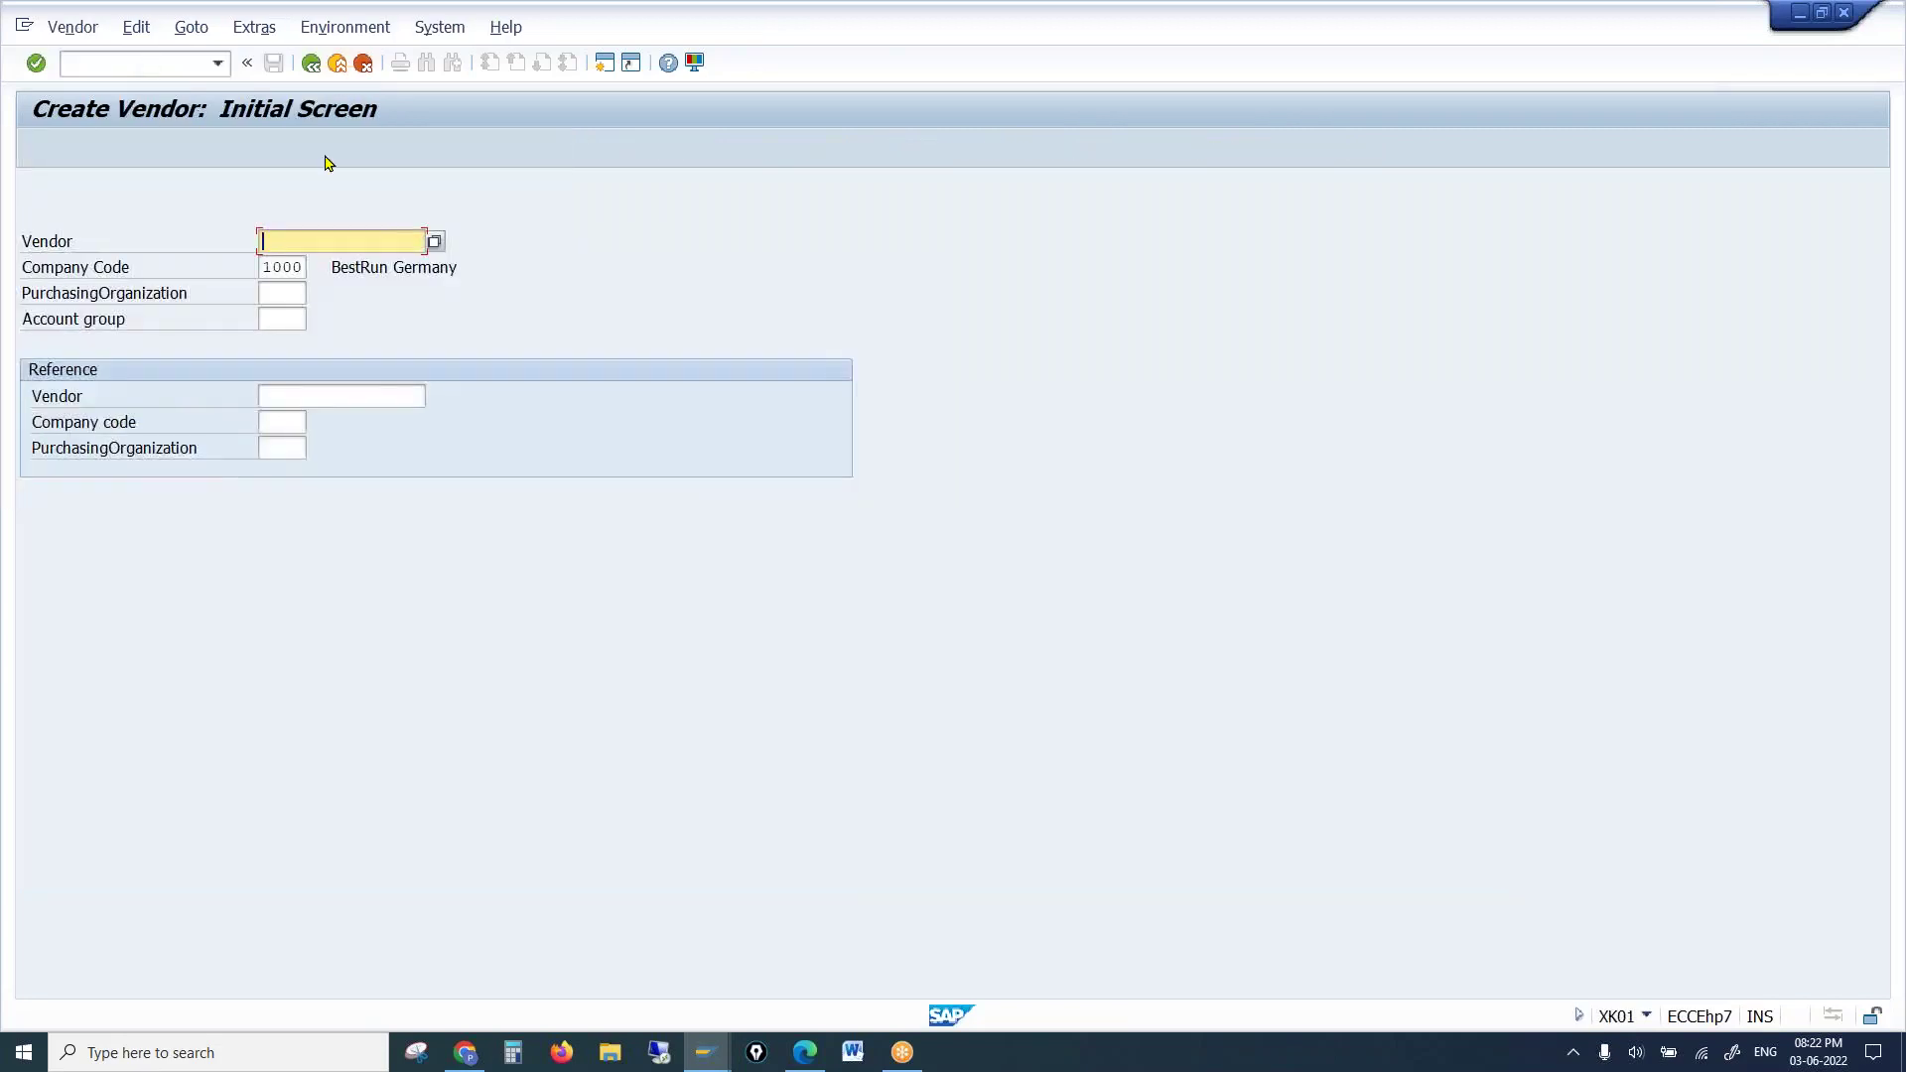
Restart customer creation with /nxd01 and continue with account group Z001 to the general data
{"action": "left_click", "coordinate": [178, 66]}
{"action": "type", "text": "x"}
{"action": "key", "text": "BackSpace"}
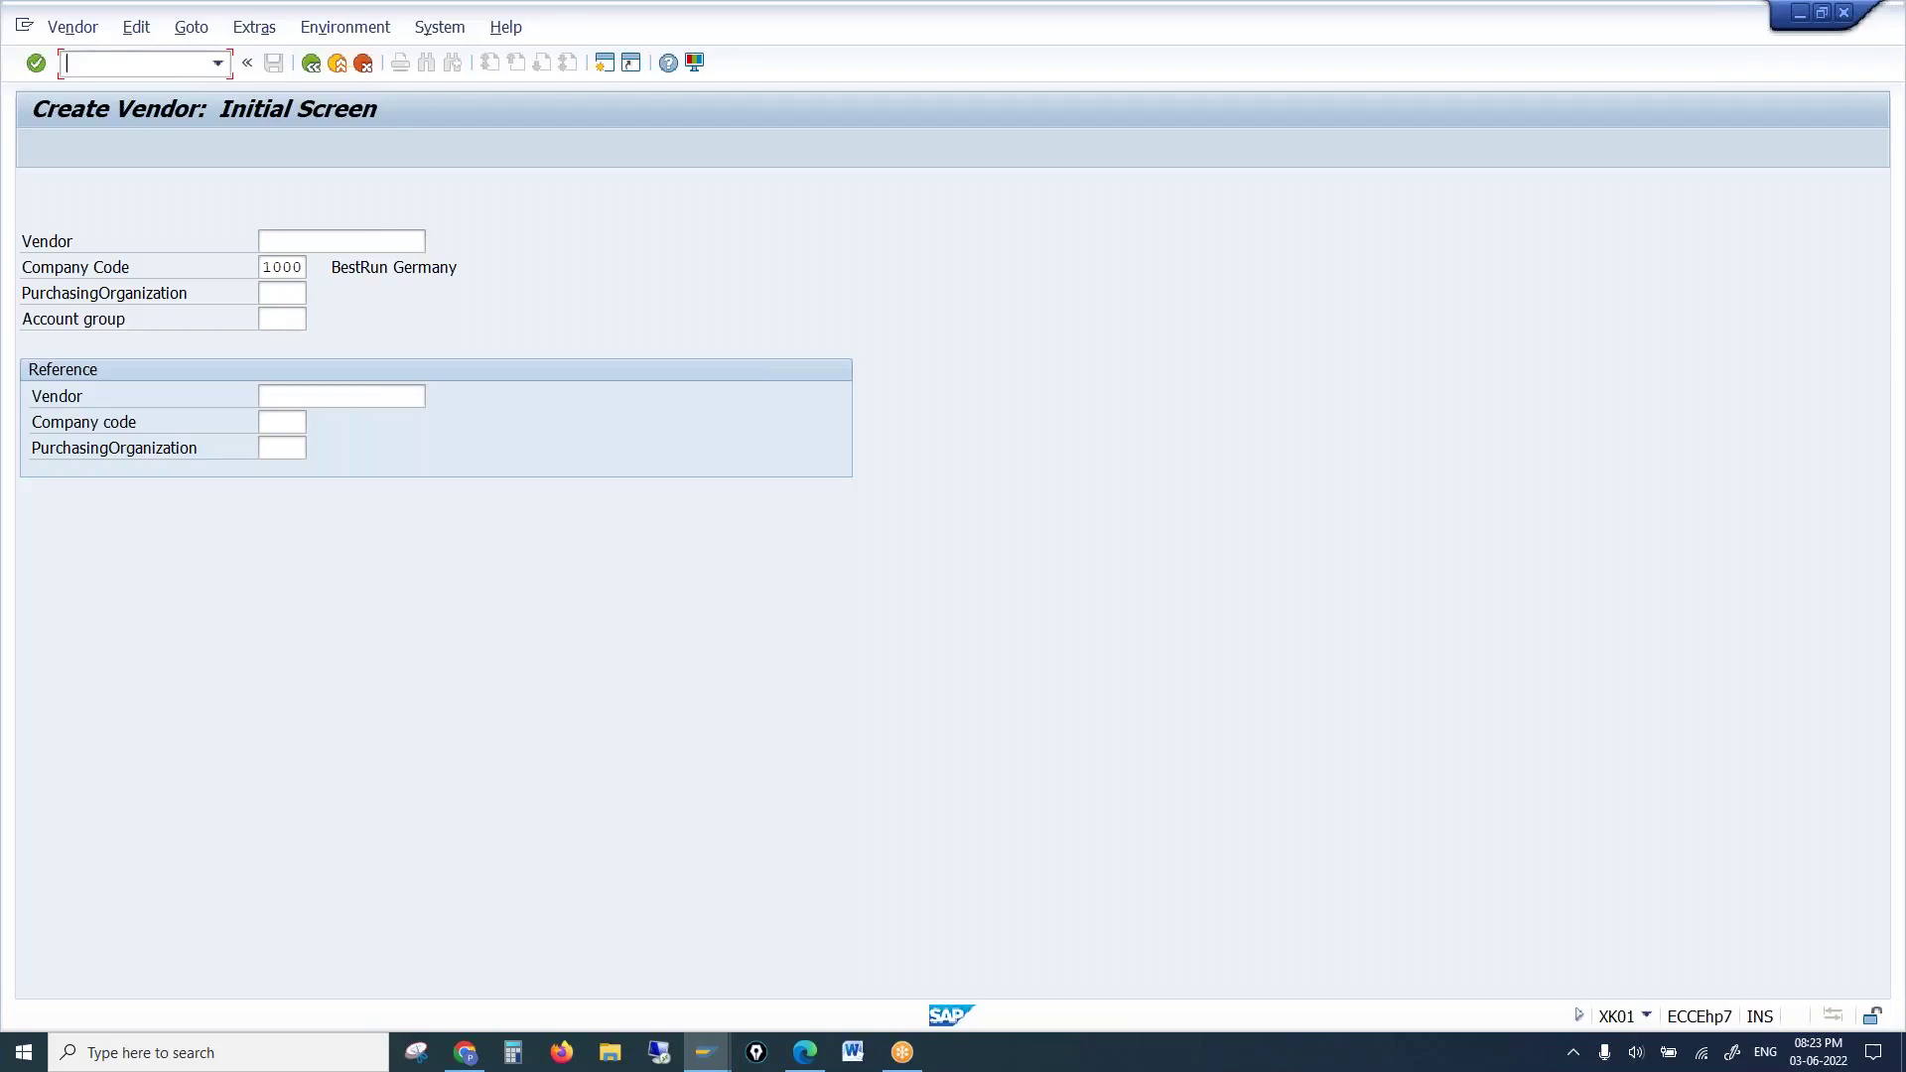
{"action": "type", "text": "/nxd01"}
{"action": "key", "text": "Return"}
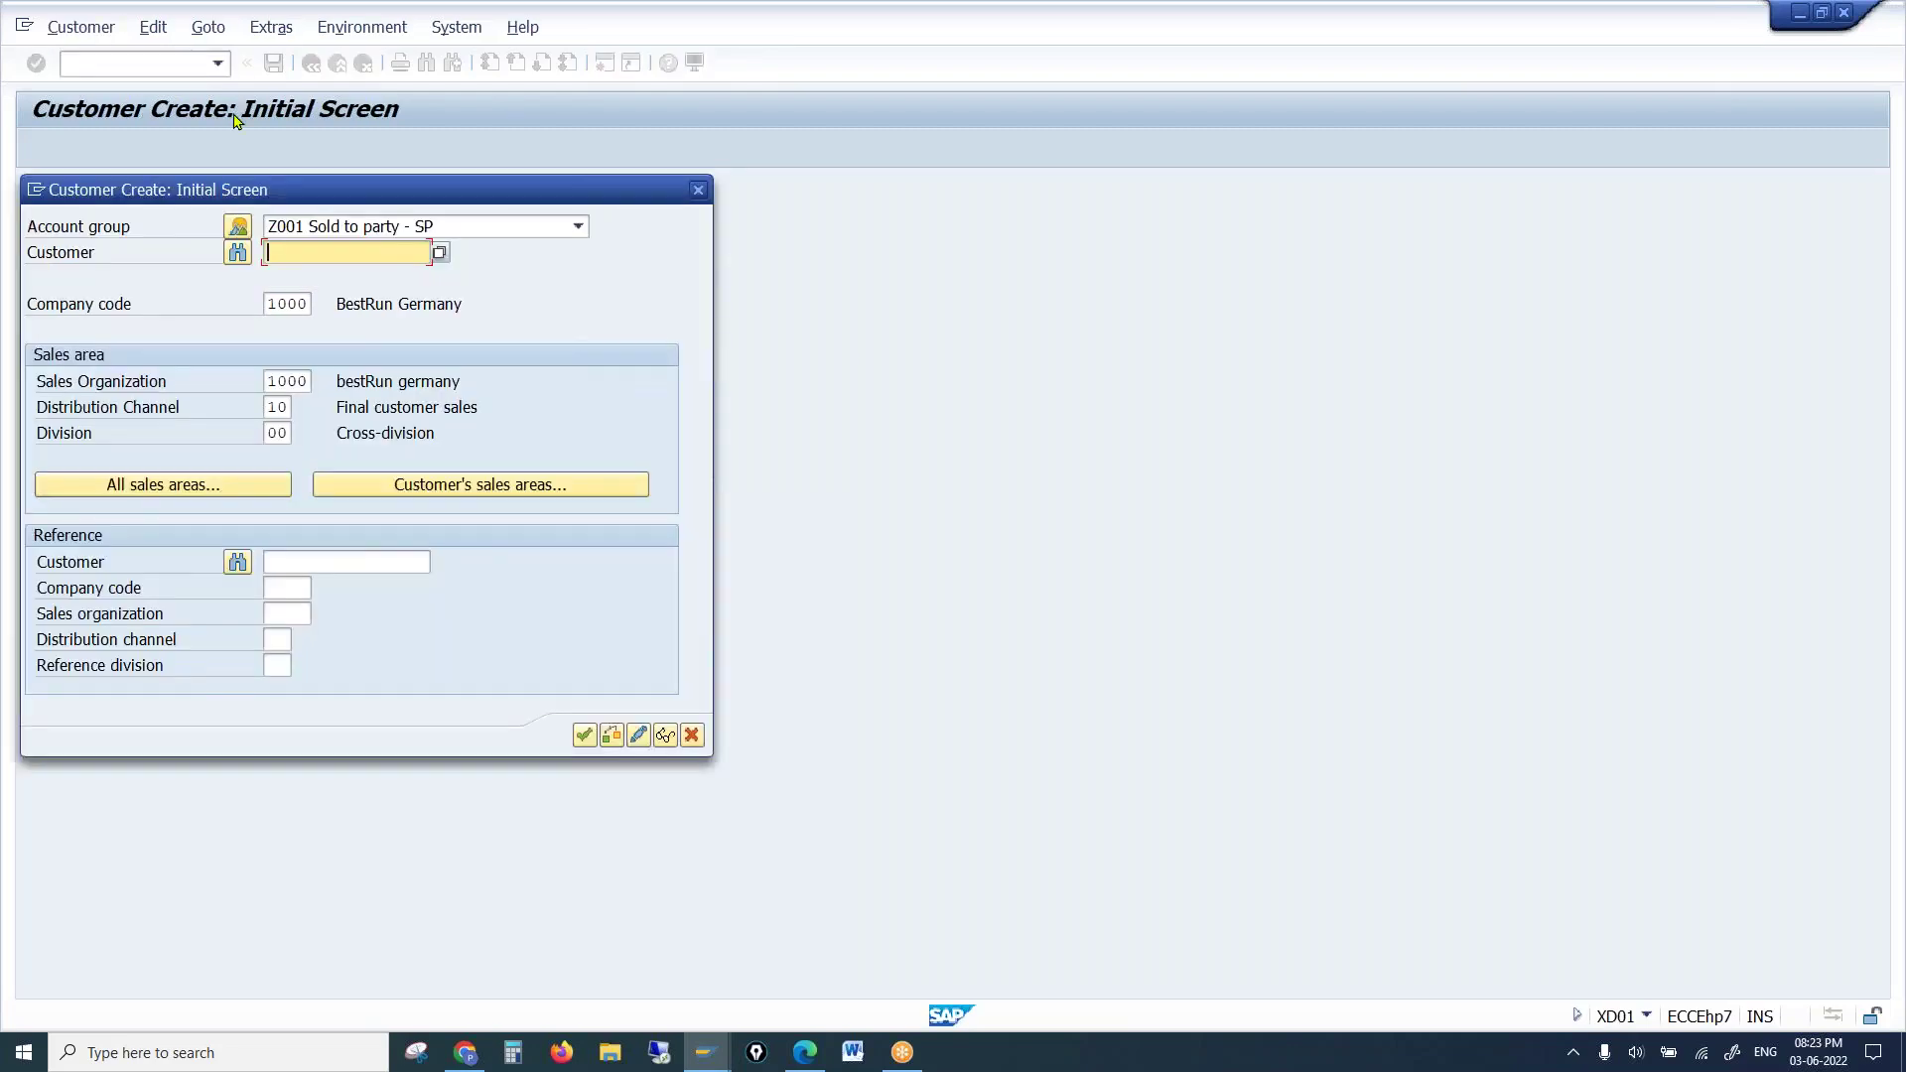
{"action": "key", "text": "Return"}
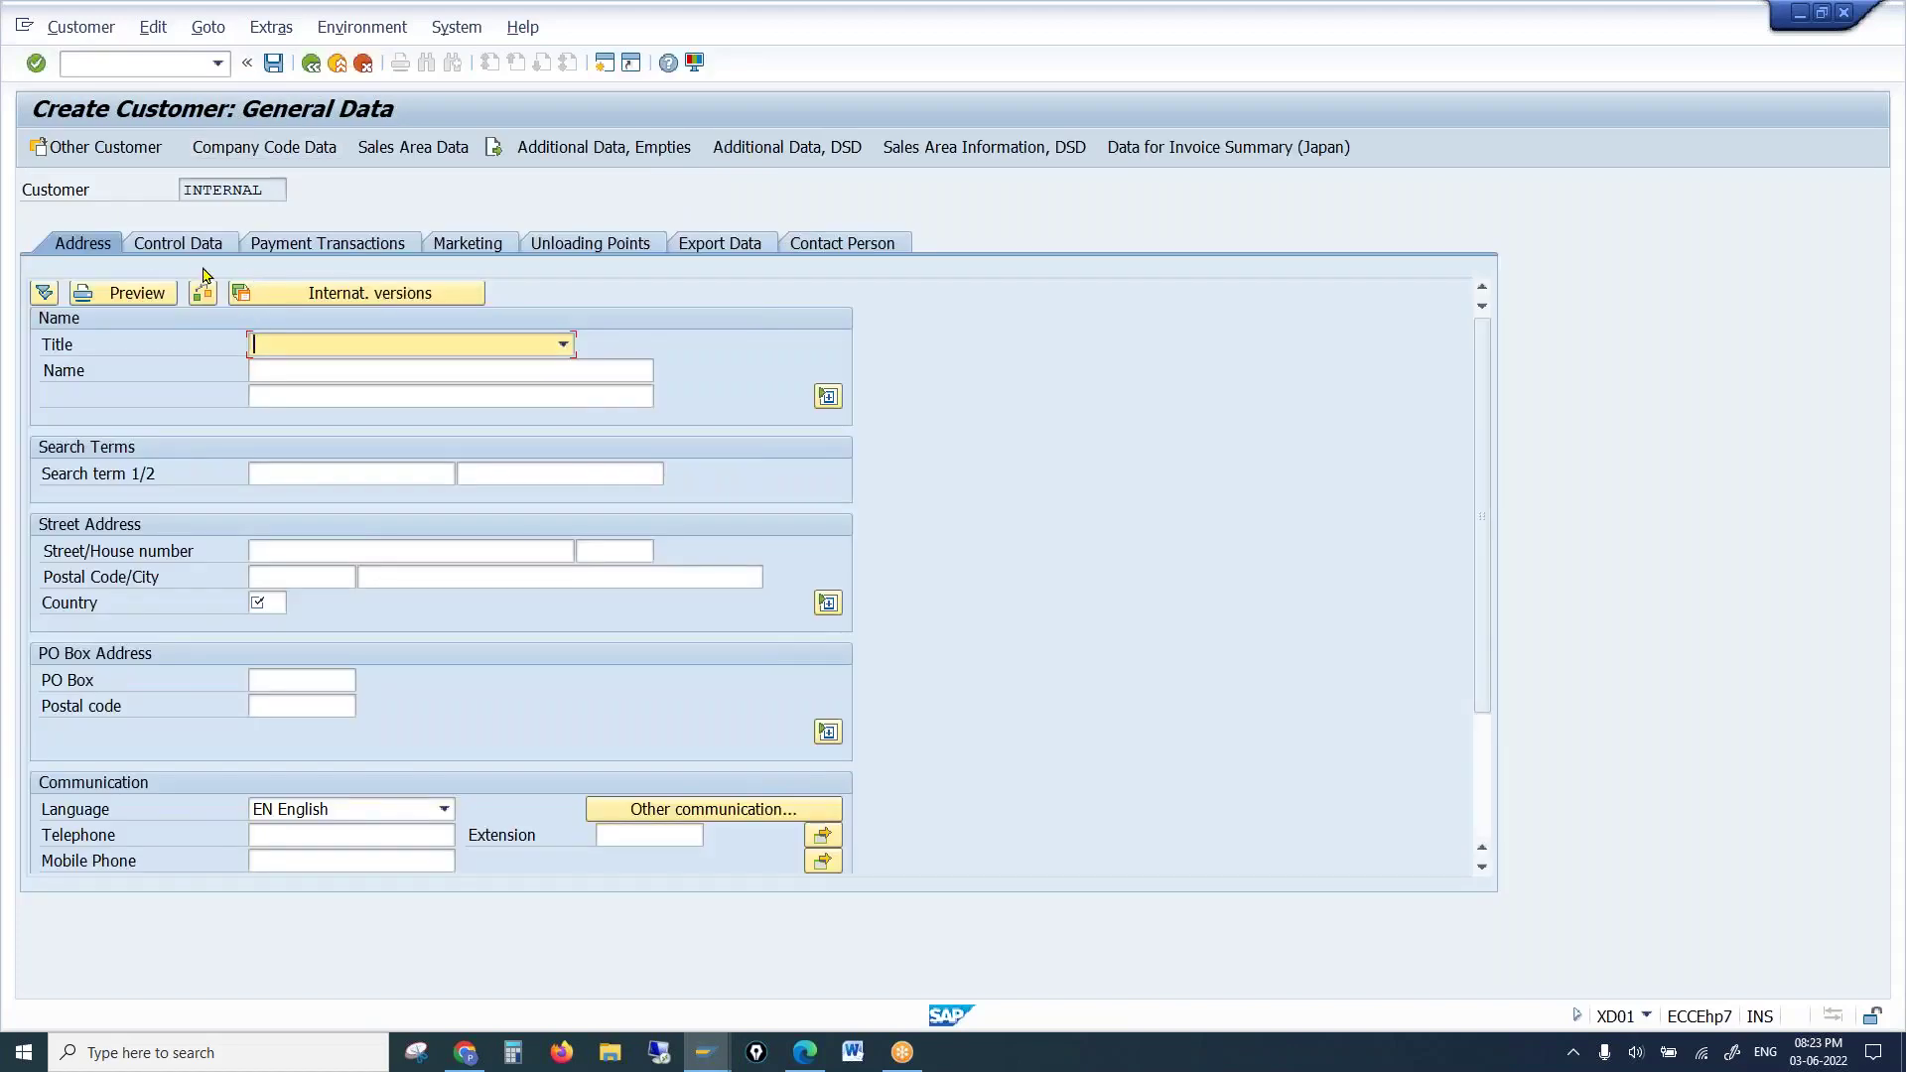
Set the customer's country to IN and open the marketing data
{"action": "left_click", "coordinate": [270, 597]}
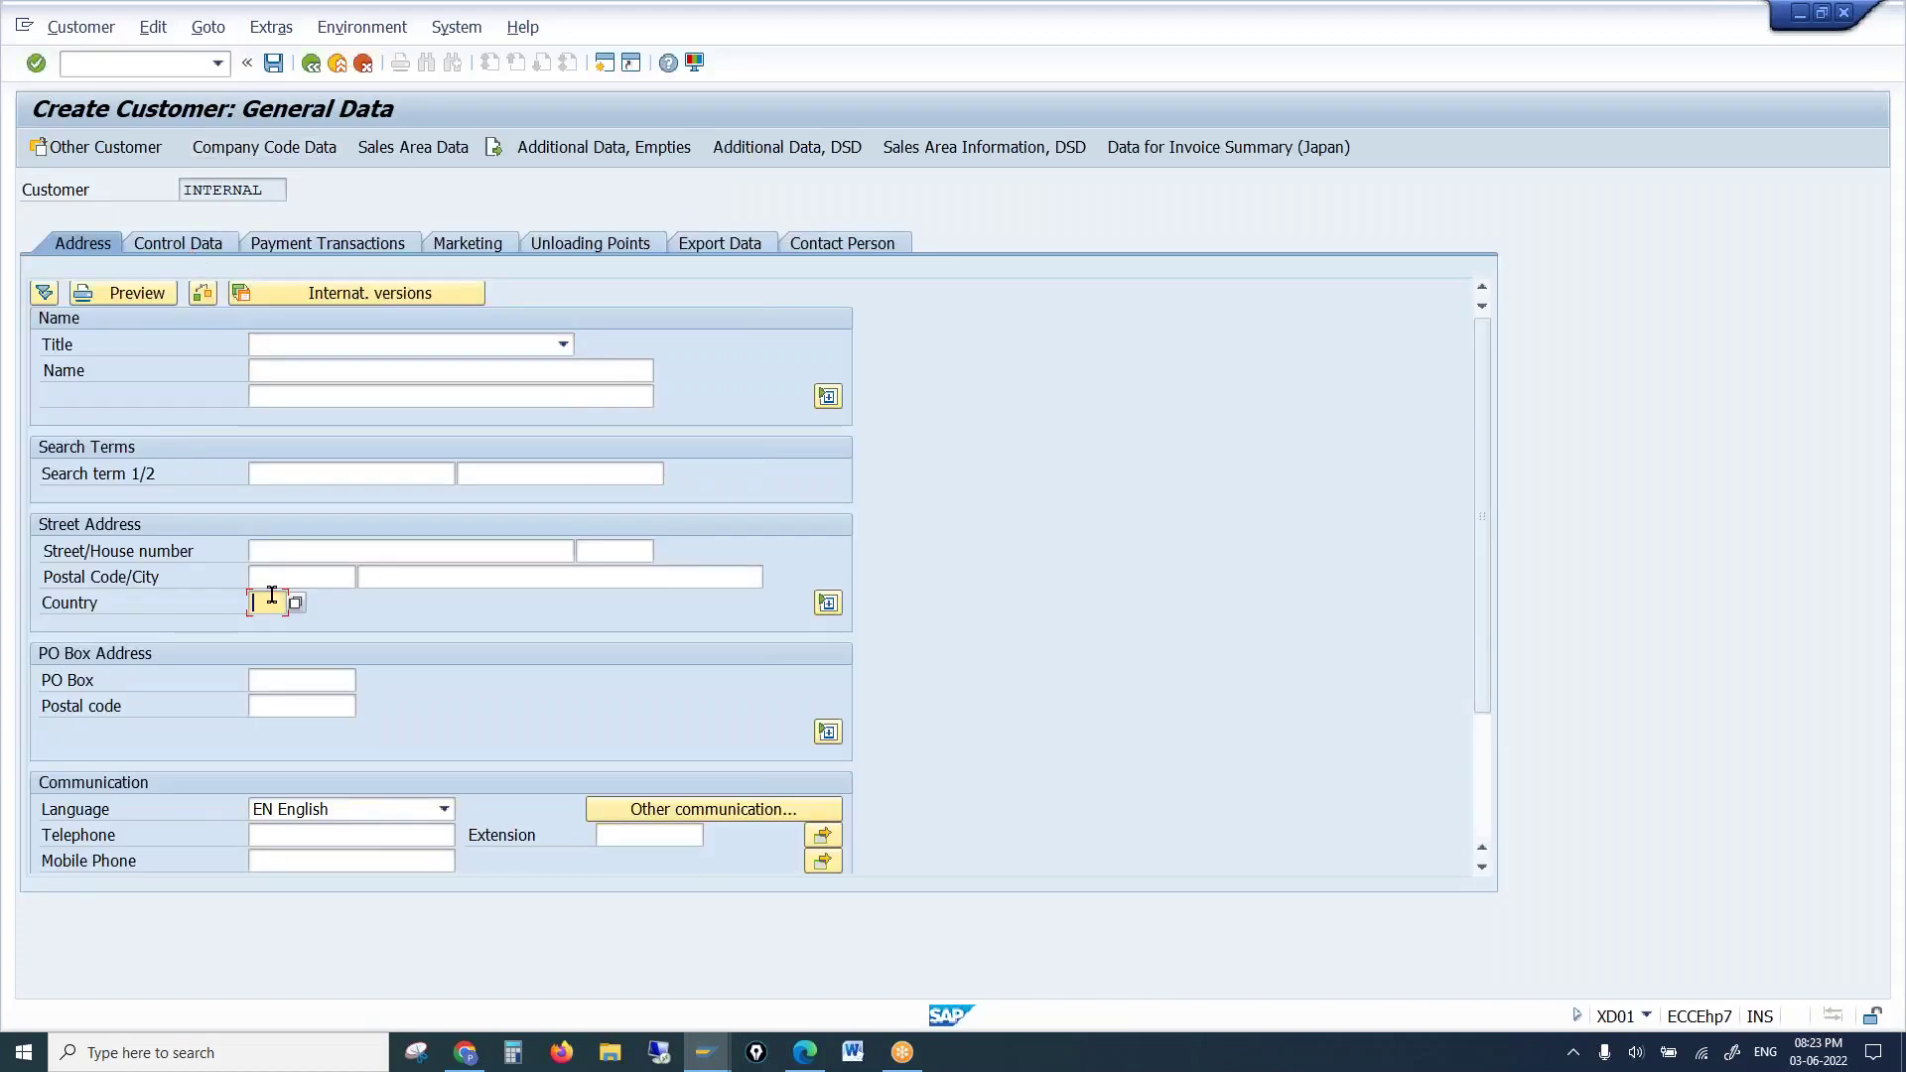
{"action": "type", "text": "in"}
{"action": "key", "text": "Return"}
{"action": "left_click", "coordinate": [467, 243]}
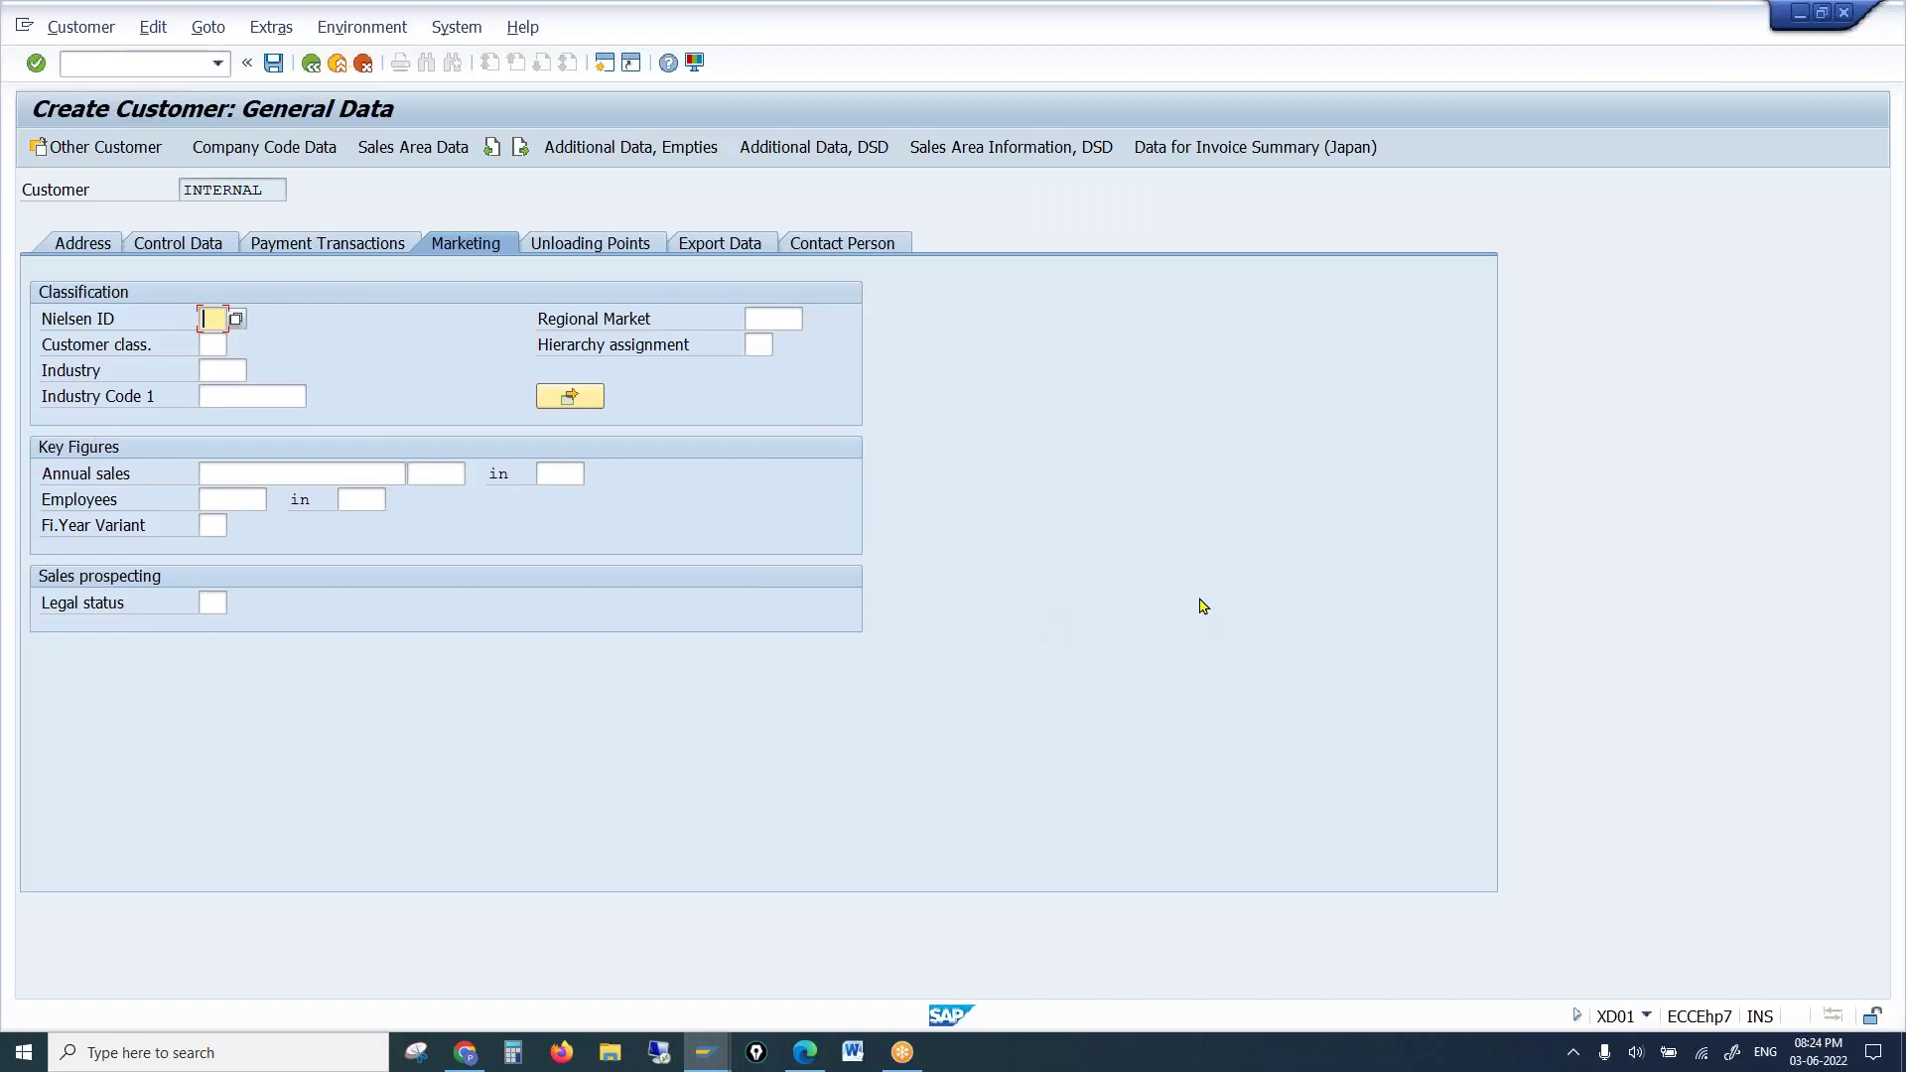
Examine the customer classification field in the marketing data and the customer number field in the header
{"action": "key", "text": "alt+Tab"}
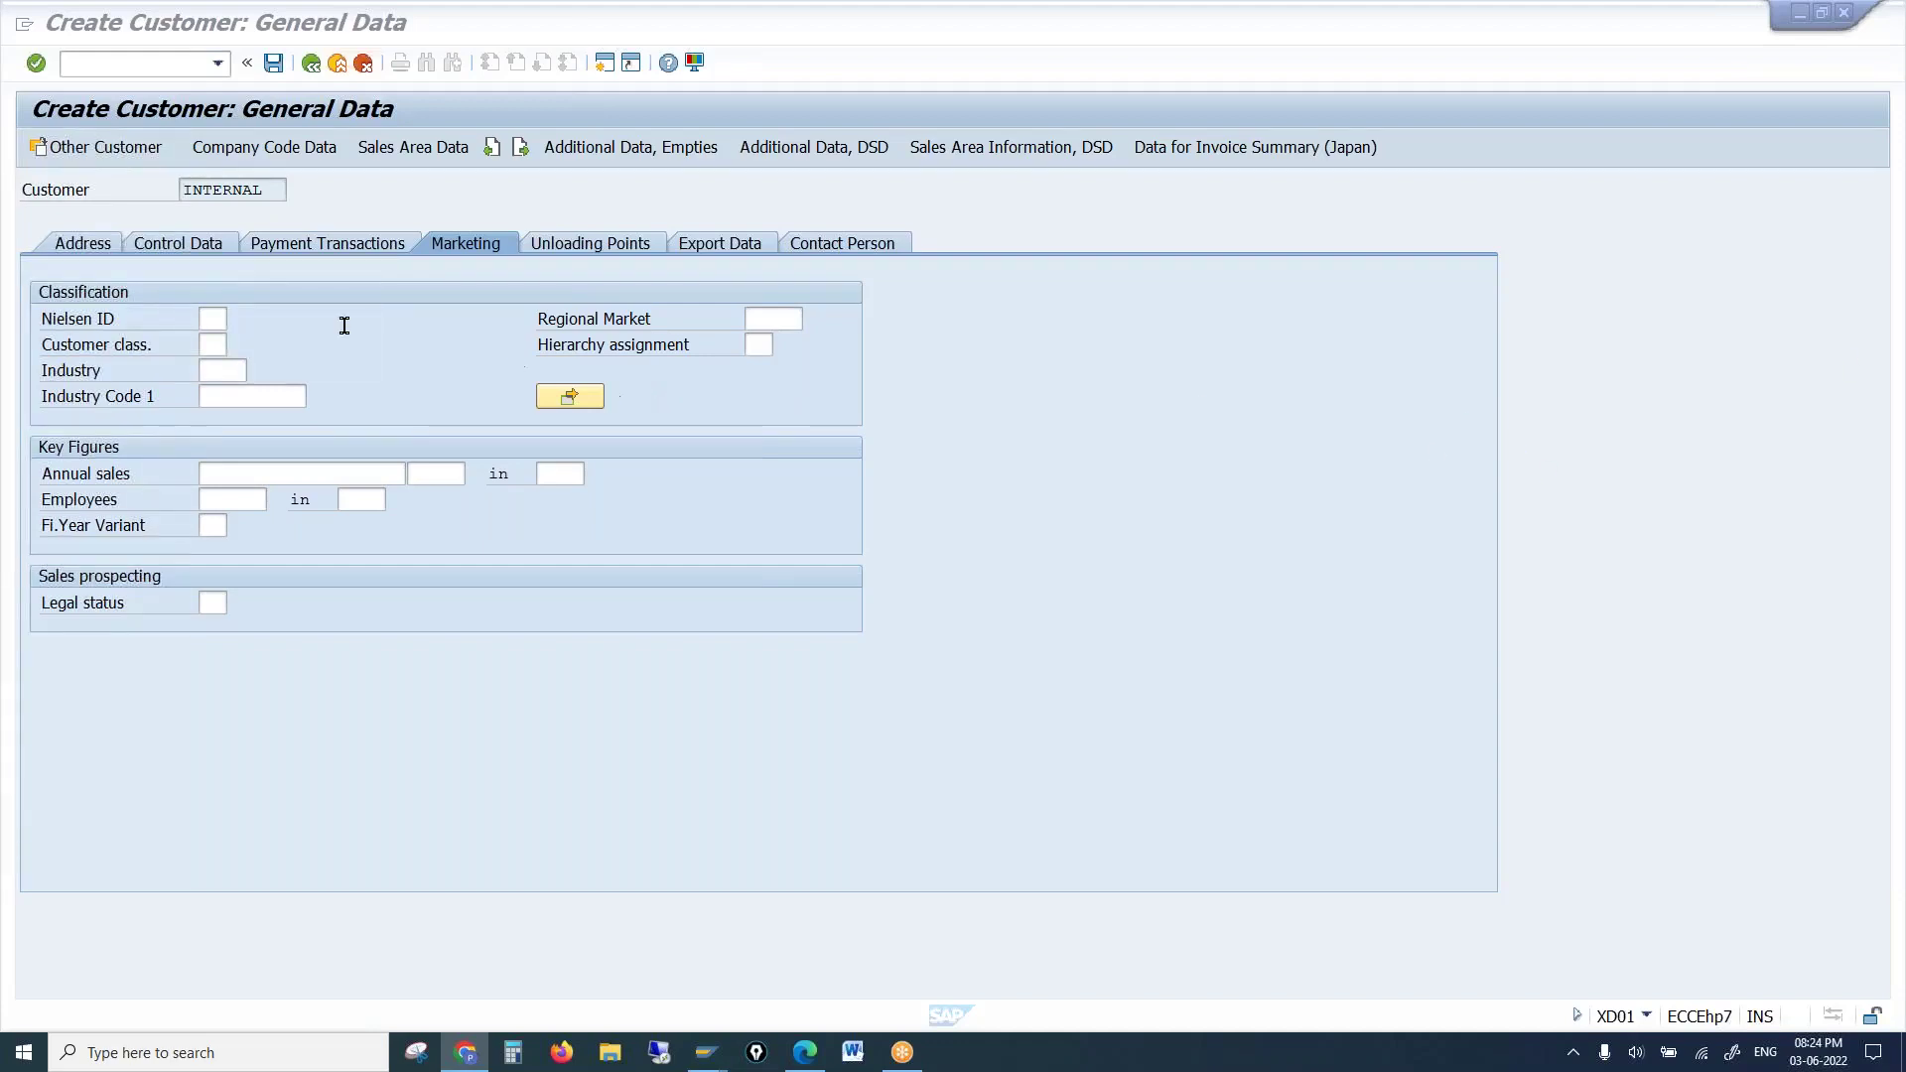
{"action": "left_click", "coordinate": [206, 341]}
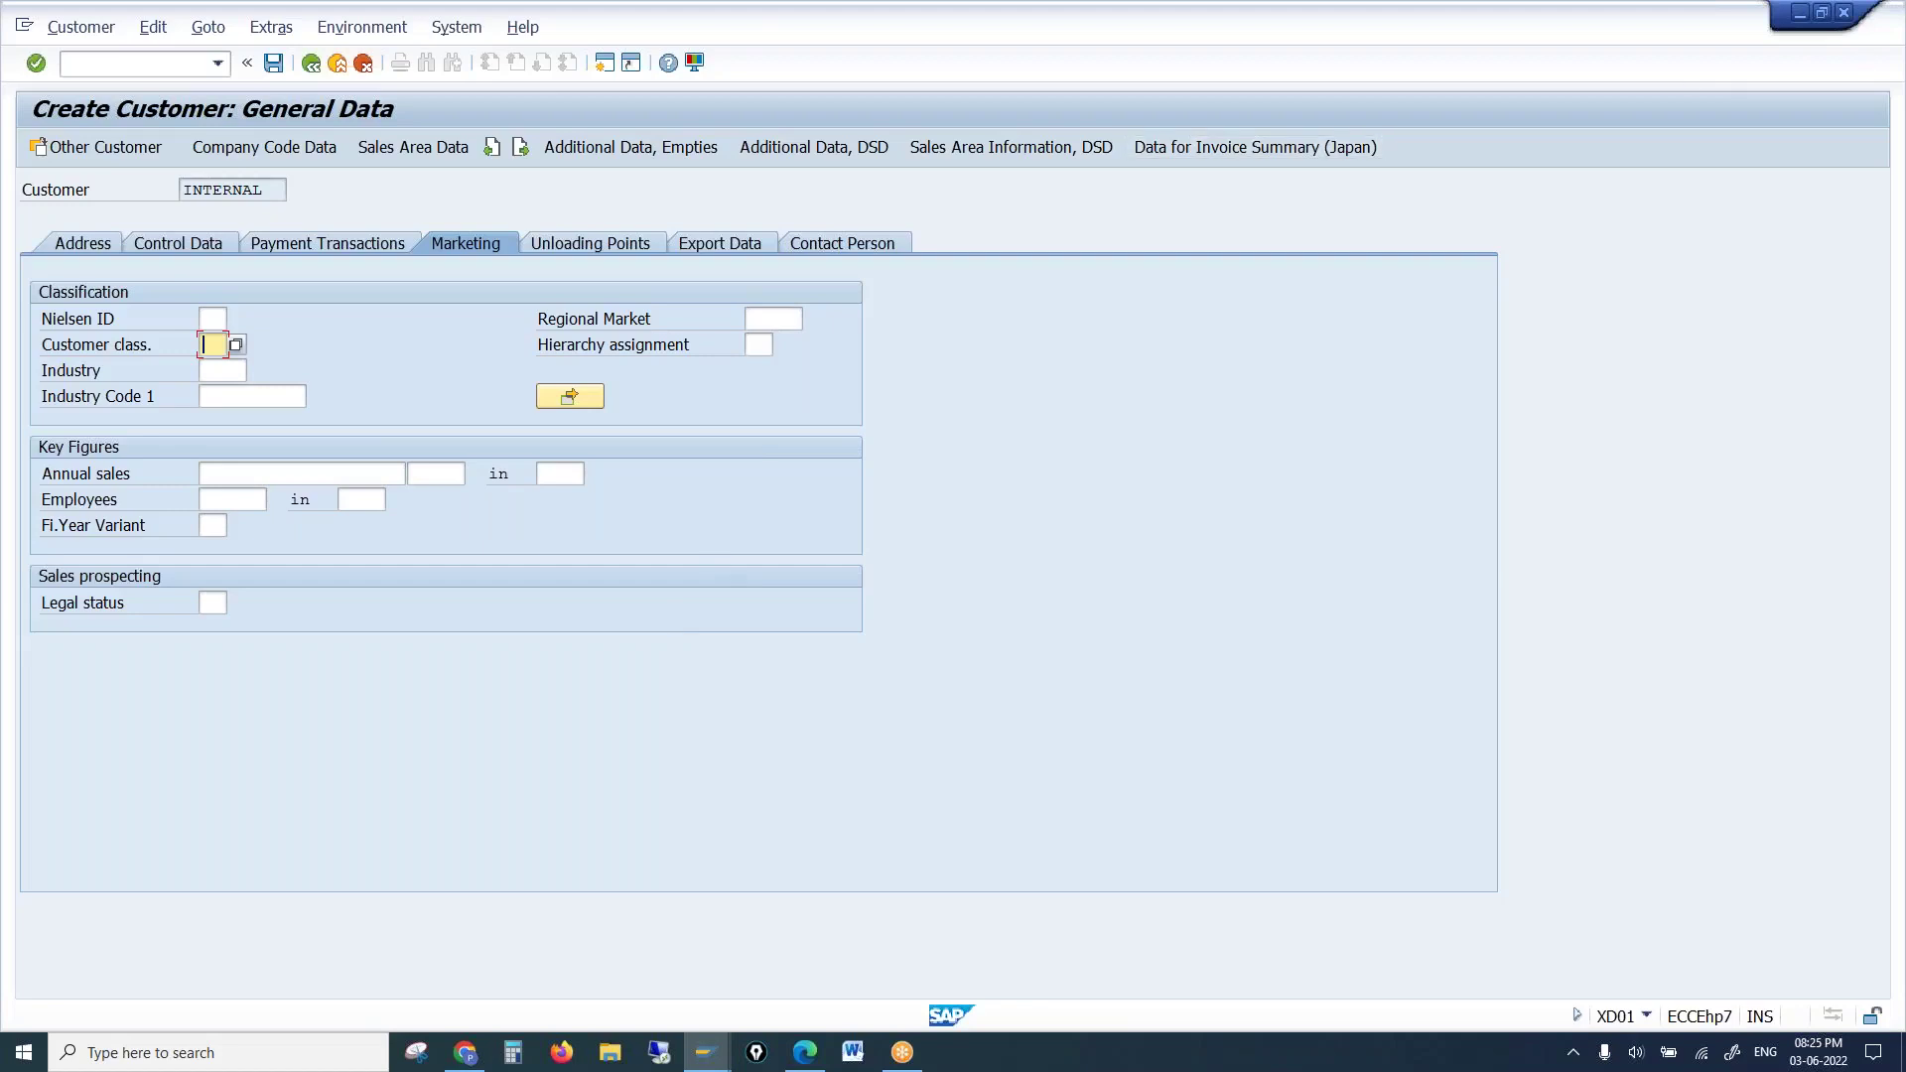
{"action": "key", "text": "alt+Tab"}
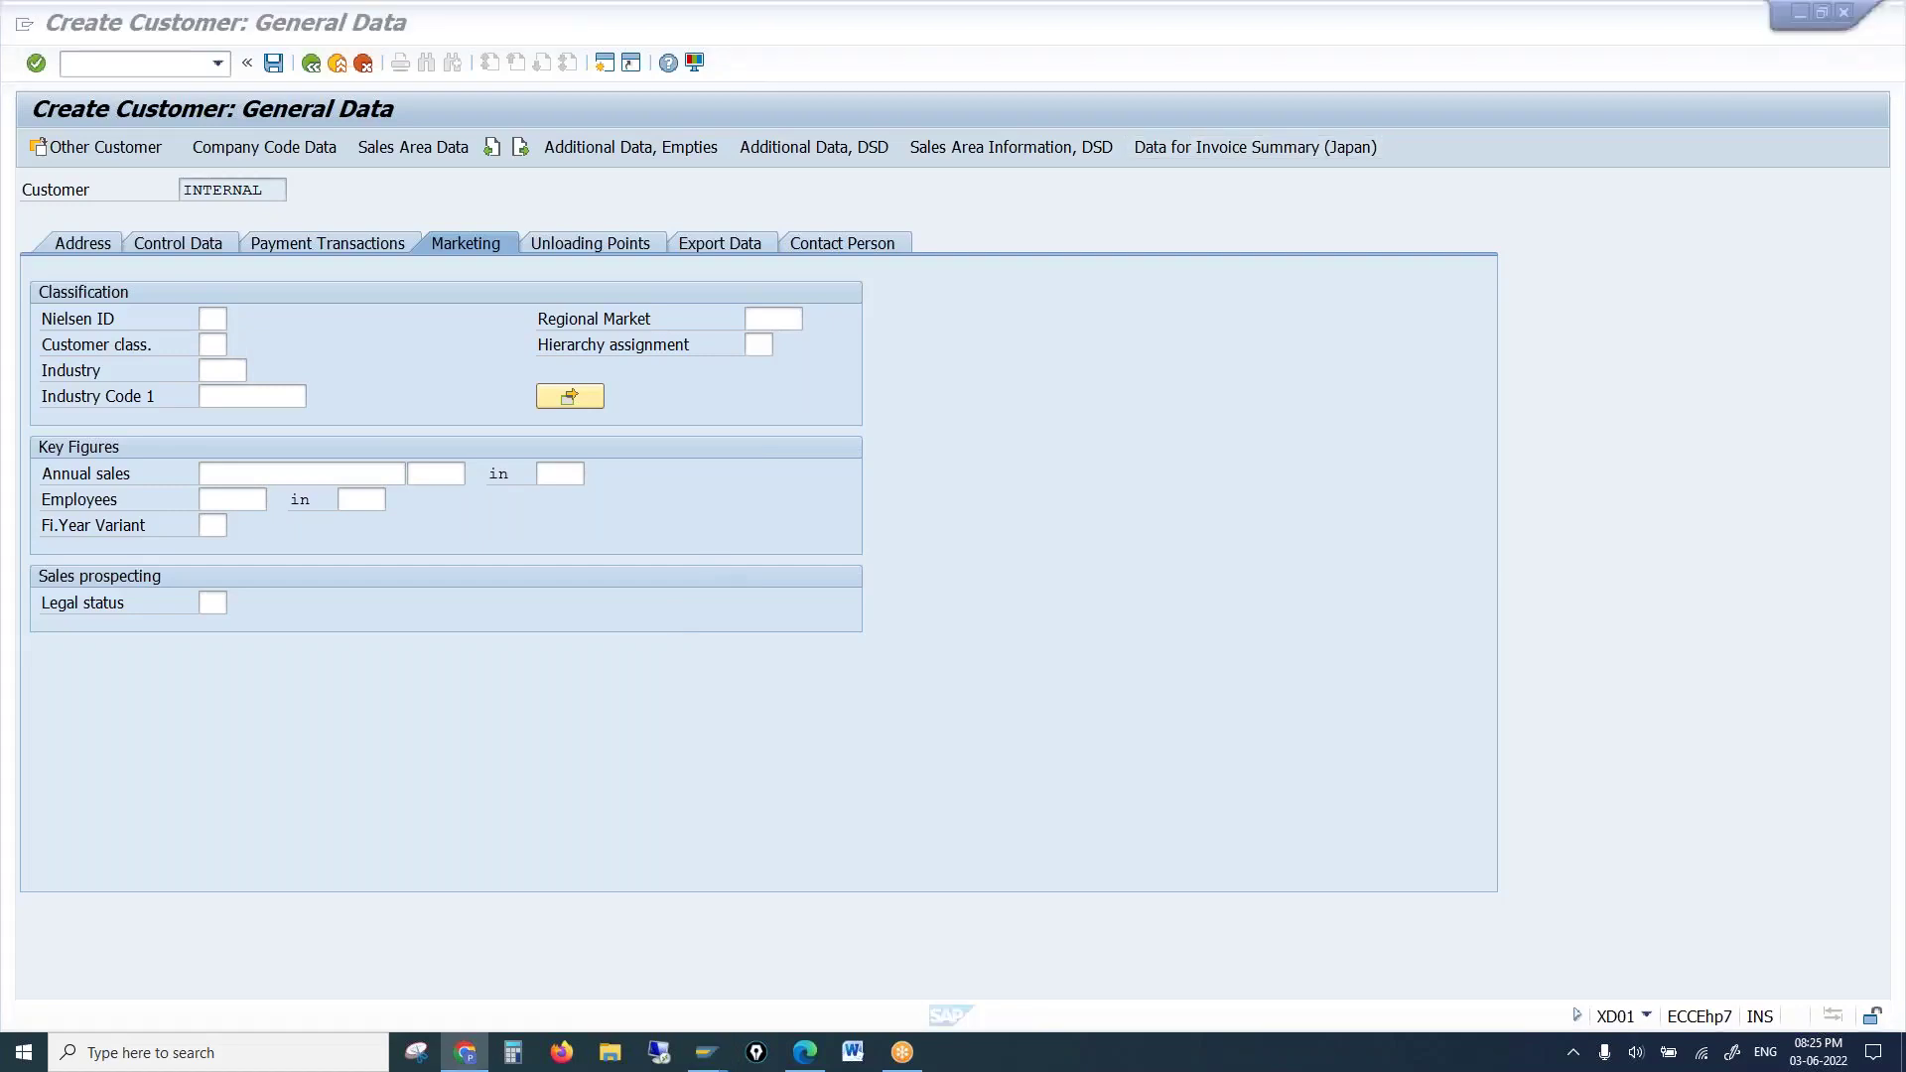
{"action": "left_click", "coordinate": [950, 350]}
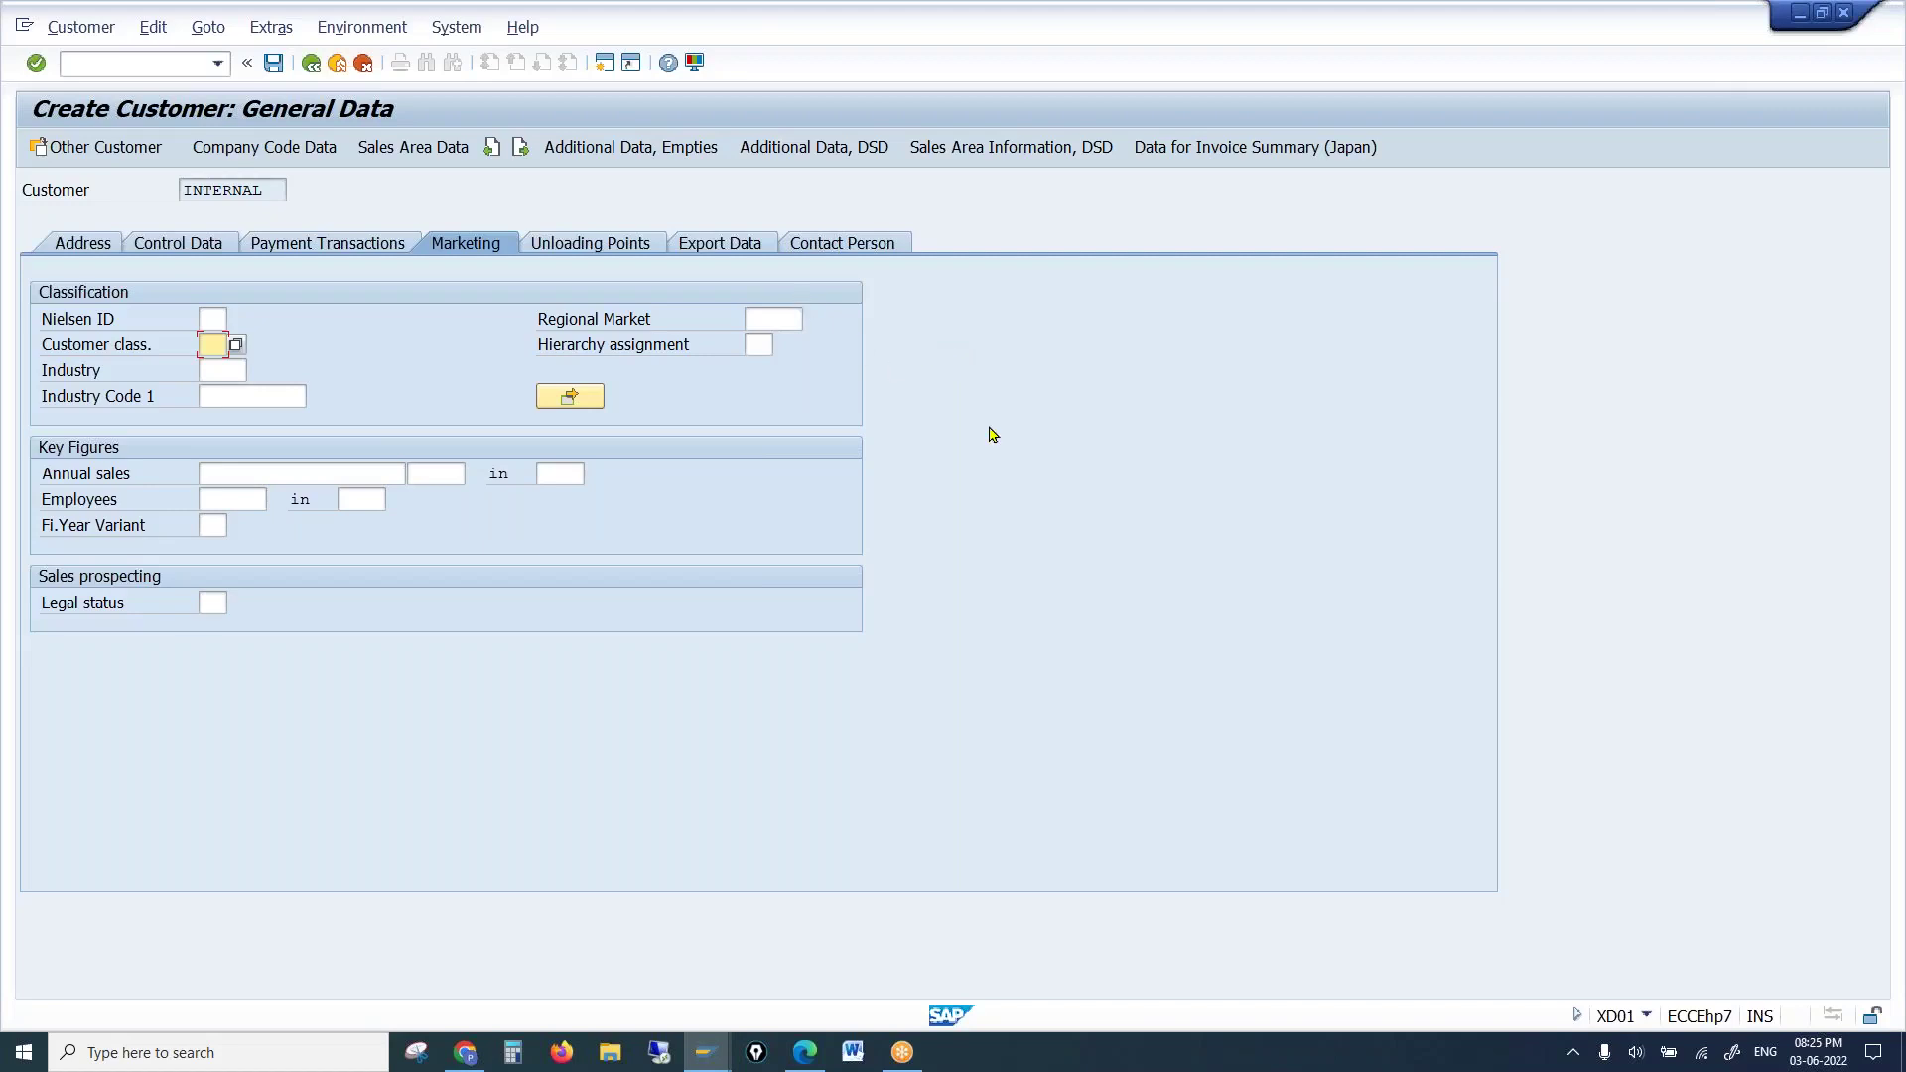
{"action": "left_click_drag", "start_coordinate": [268, 189], "coordinate": [50, 194]}
{"action": "left_click_drag", "start_coordinate": [264, 186], "coordinate": [175, 185]}
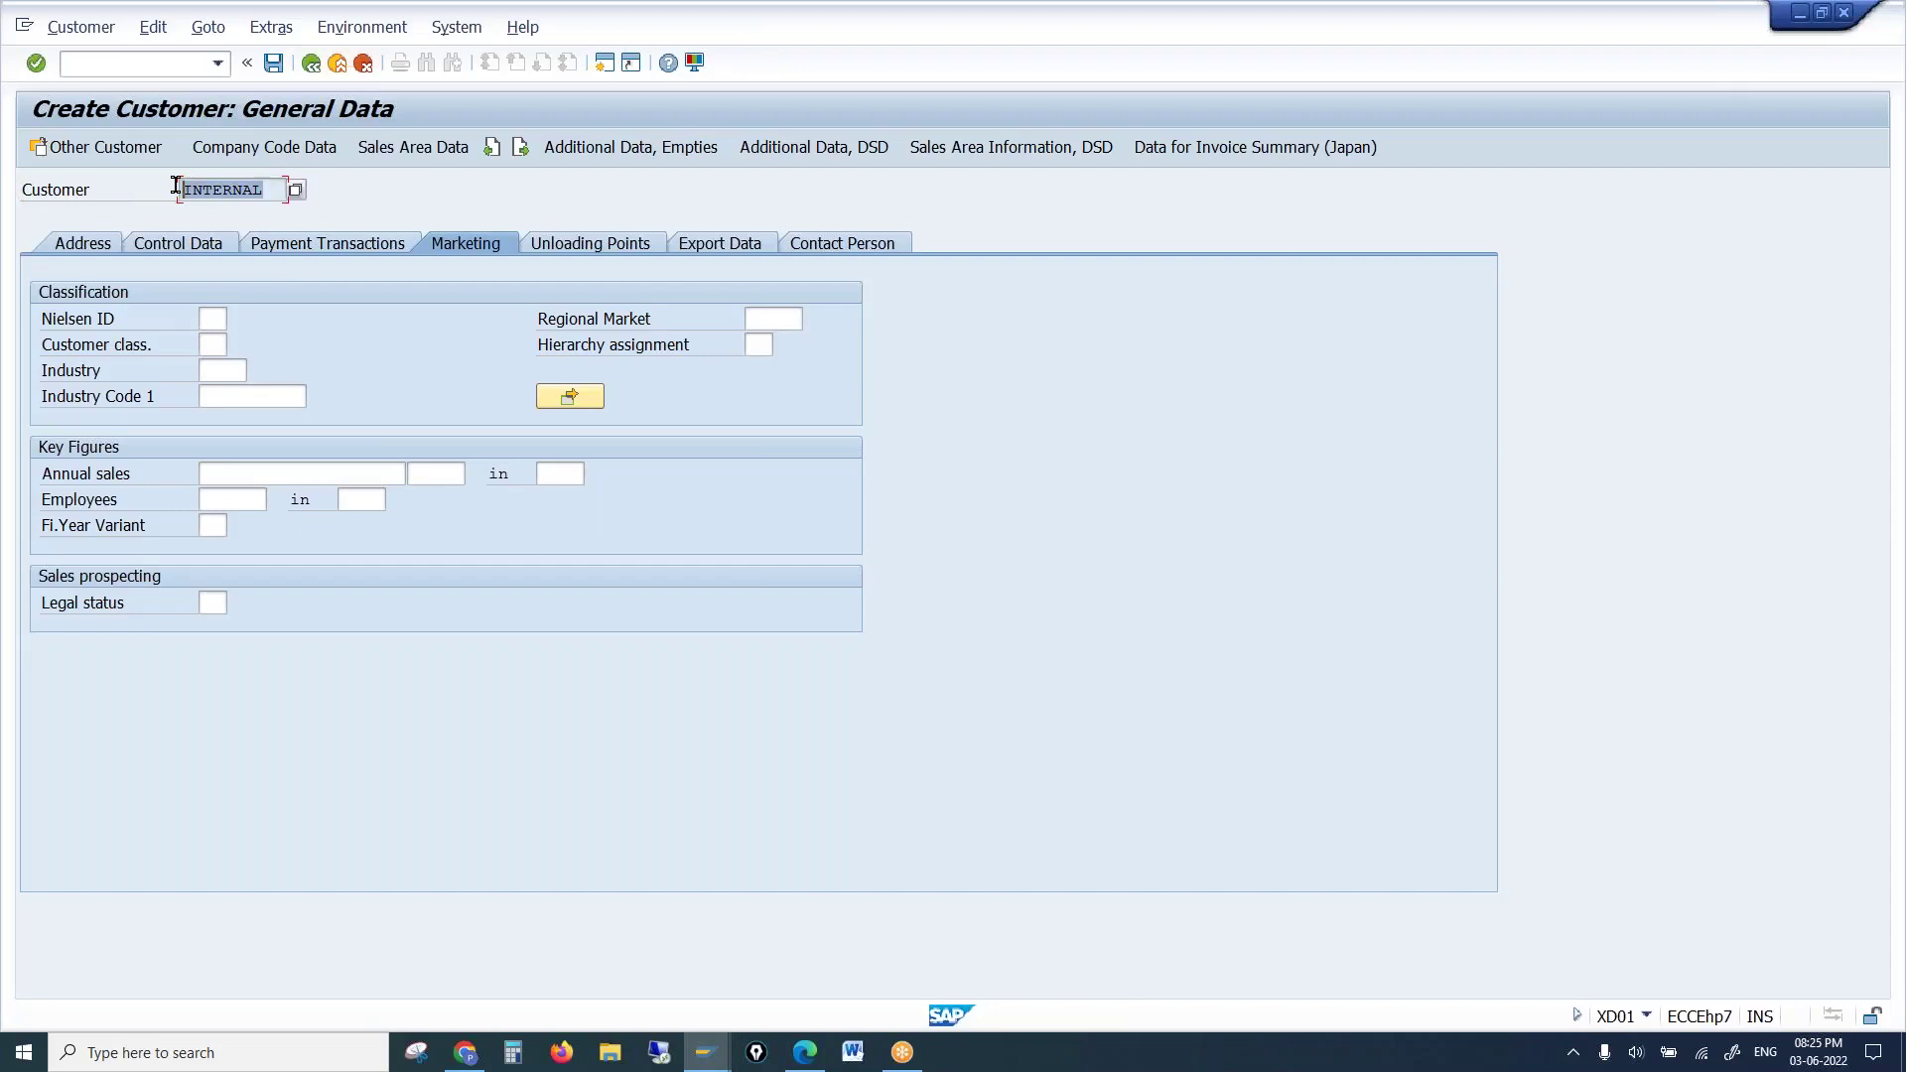
{"action": "key", "text": "alt+Tab"}
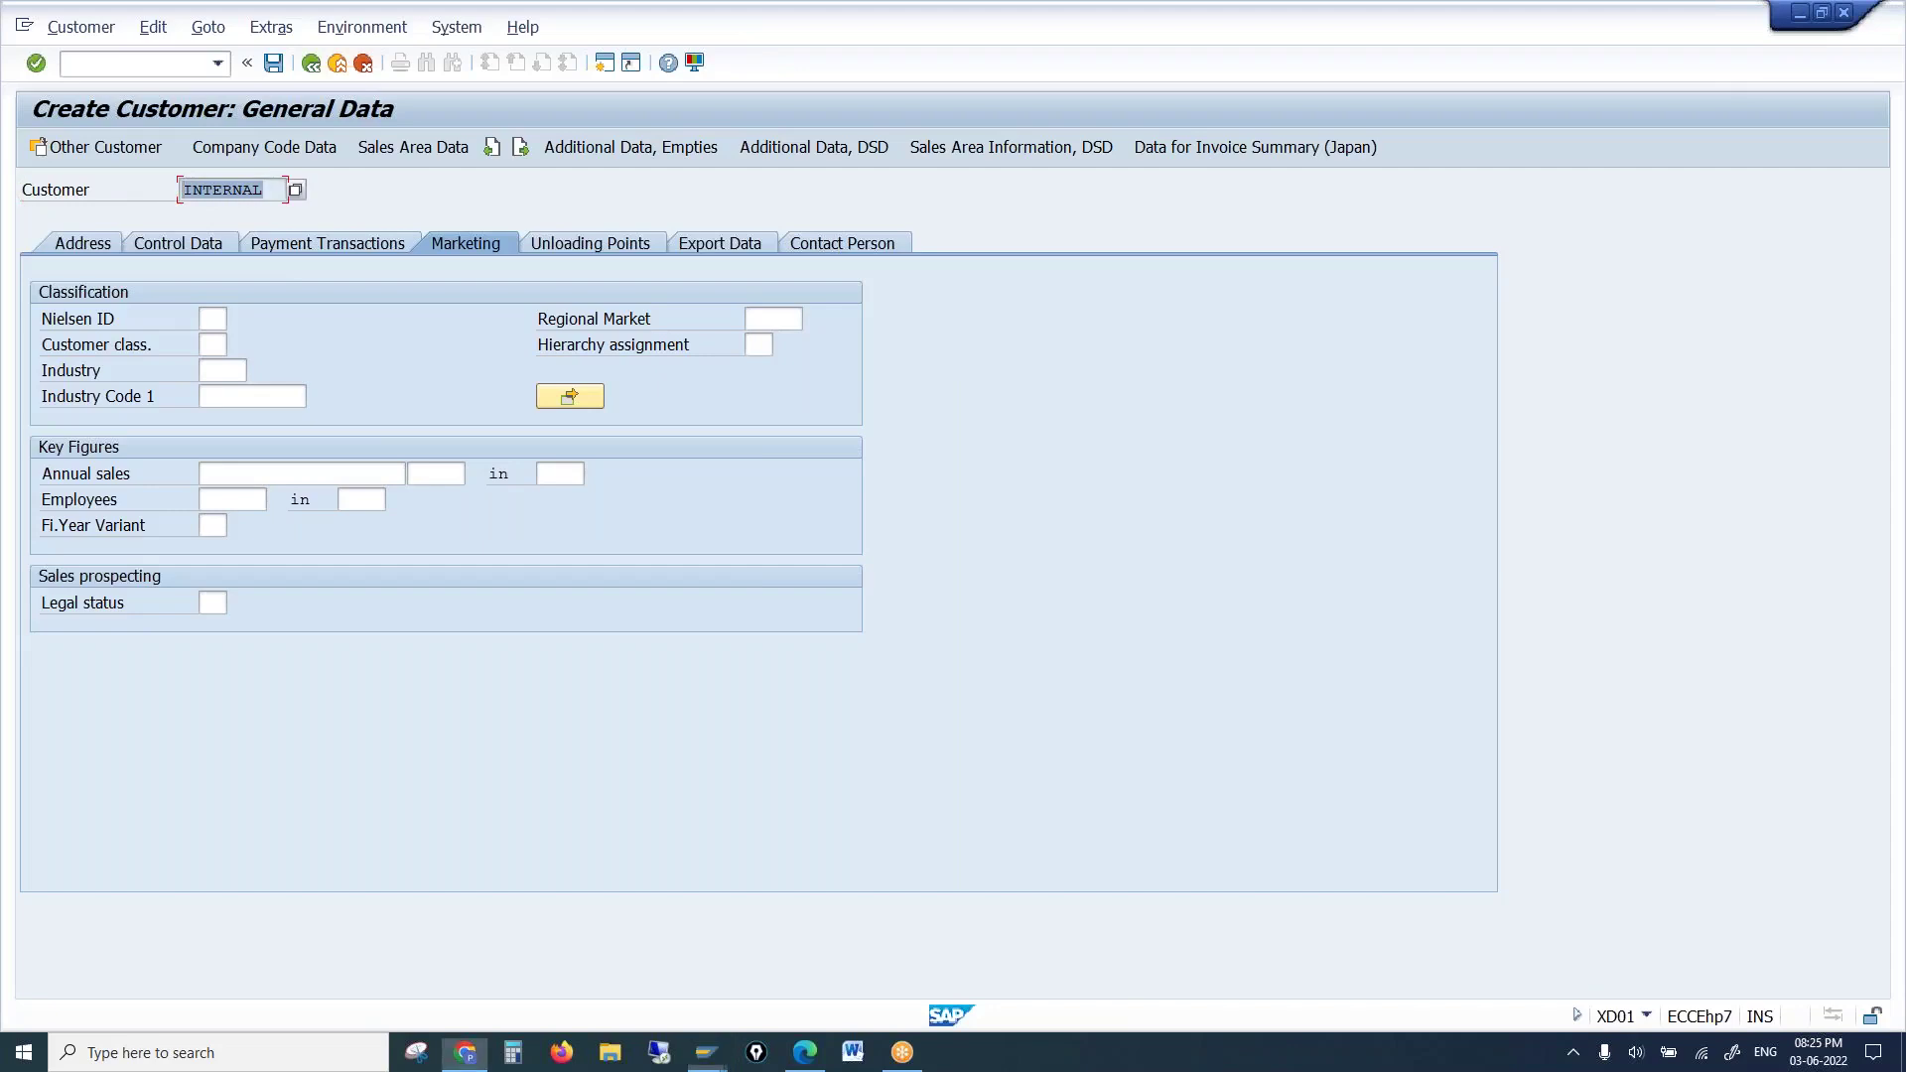
{"action": "left_click", "coordinate": [901, 317]}
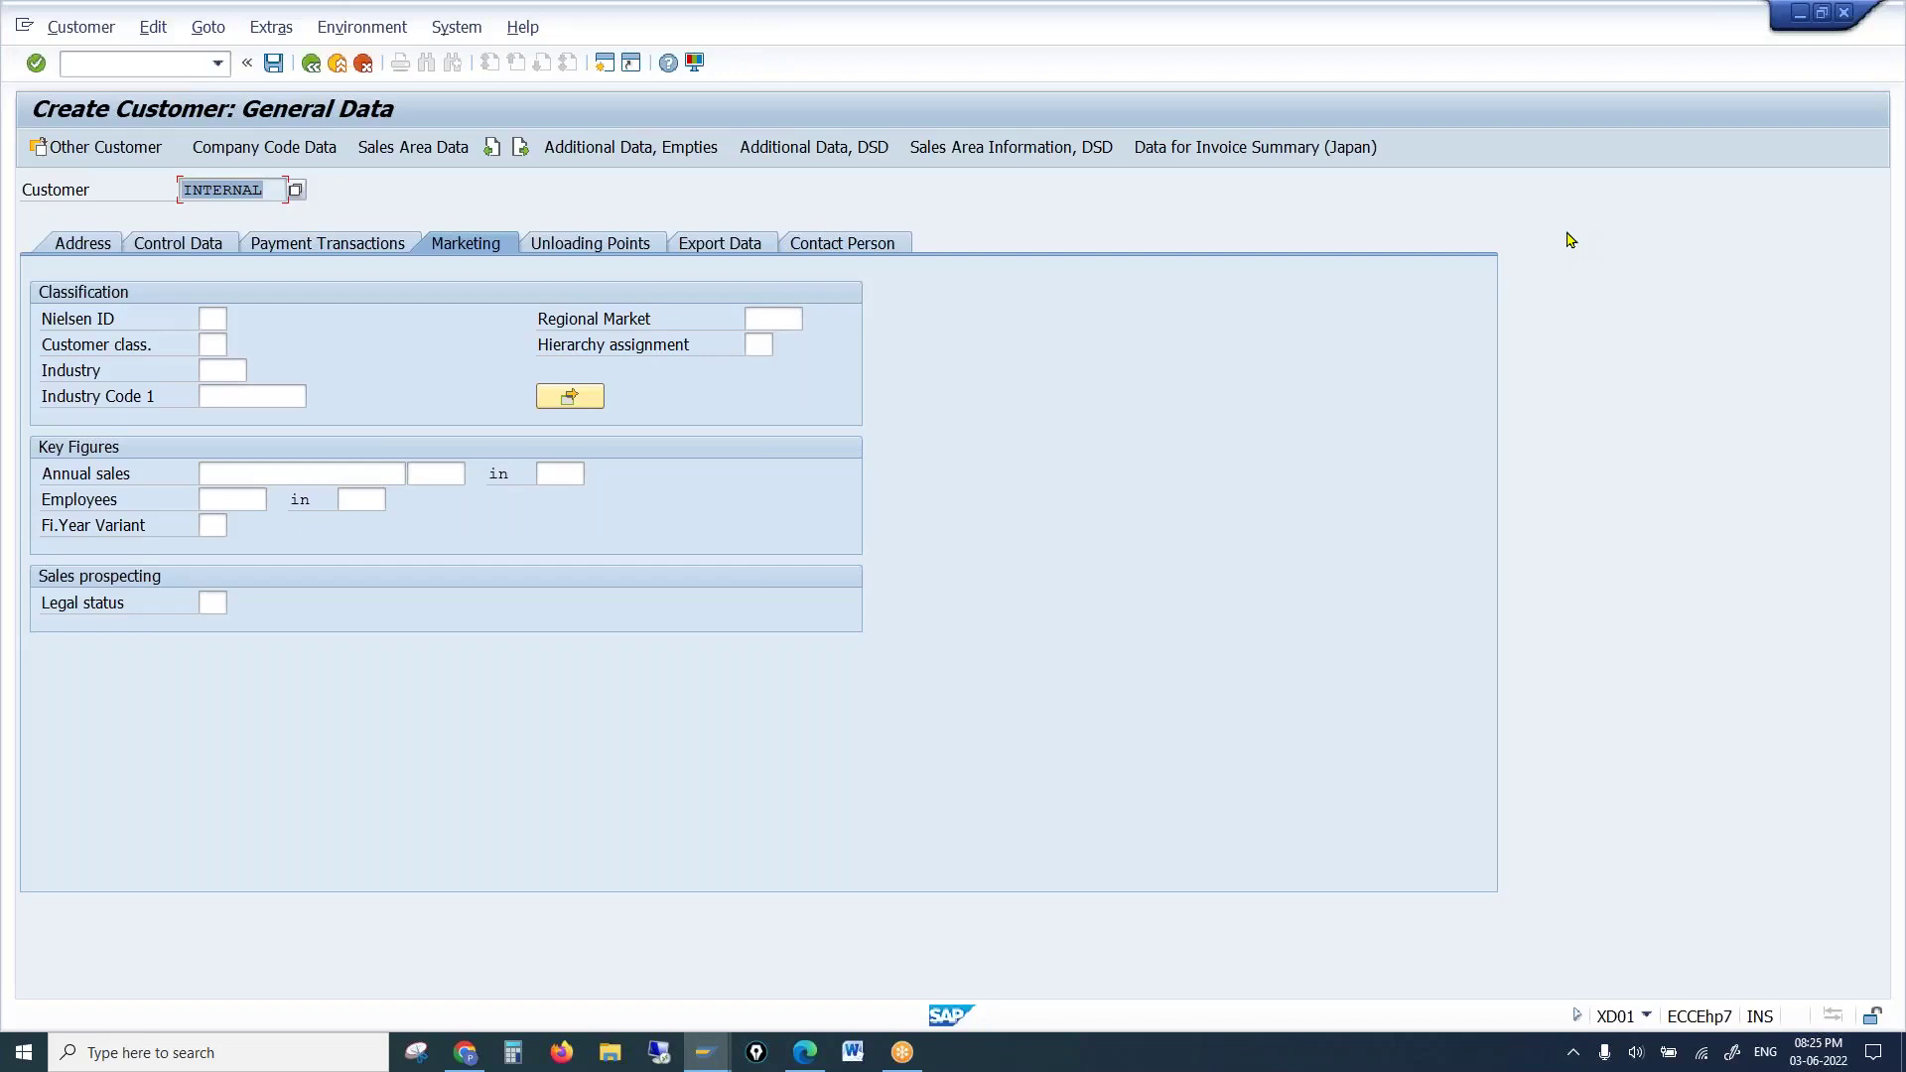
{"action": "key", "text": "alt+Tab"}
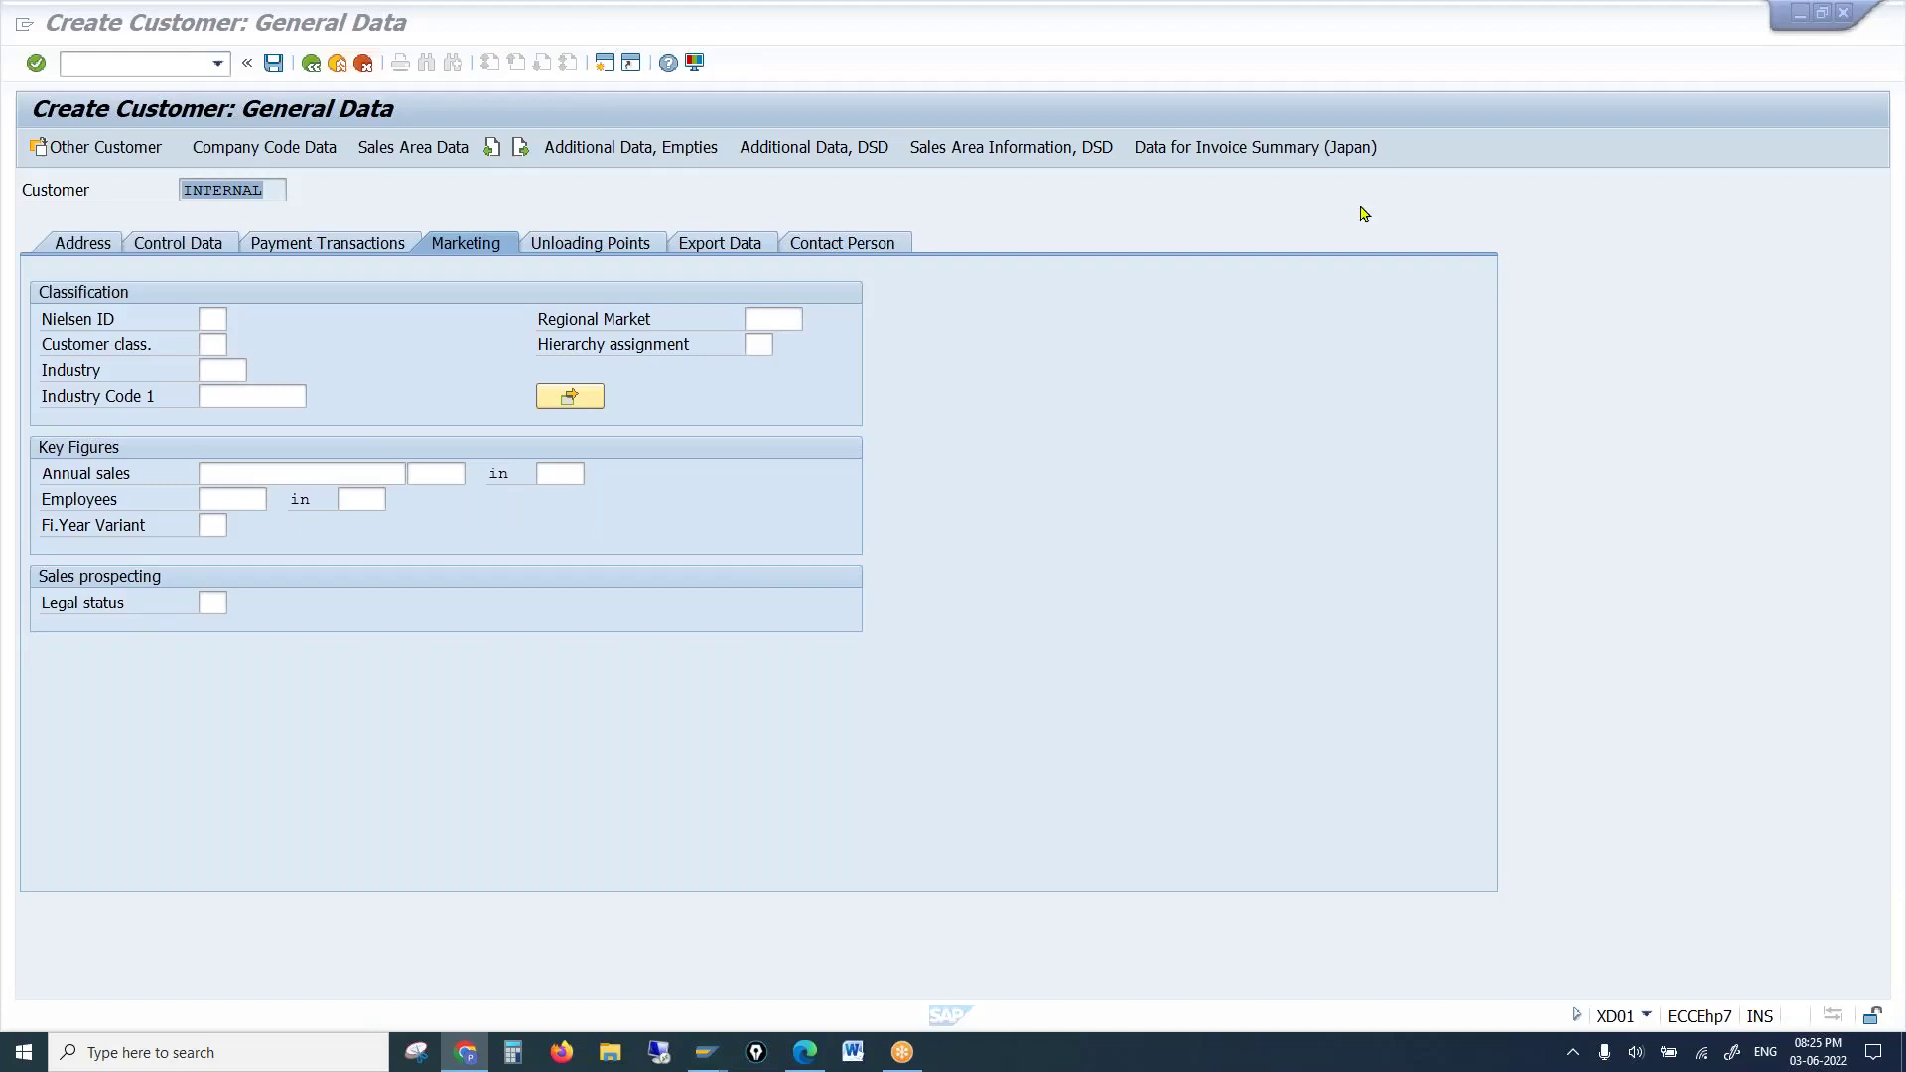
{"action": "left_click", "coordinate": [211, 318]}
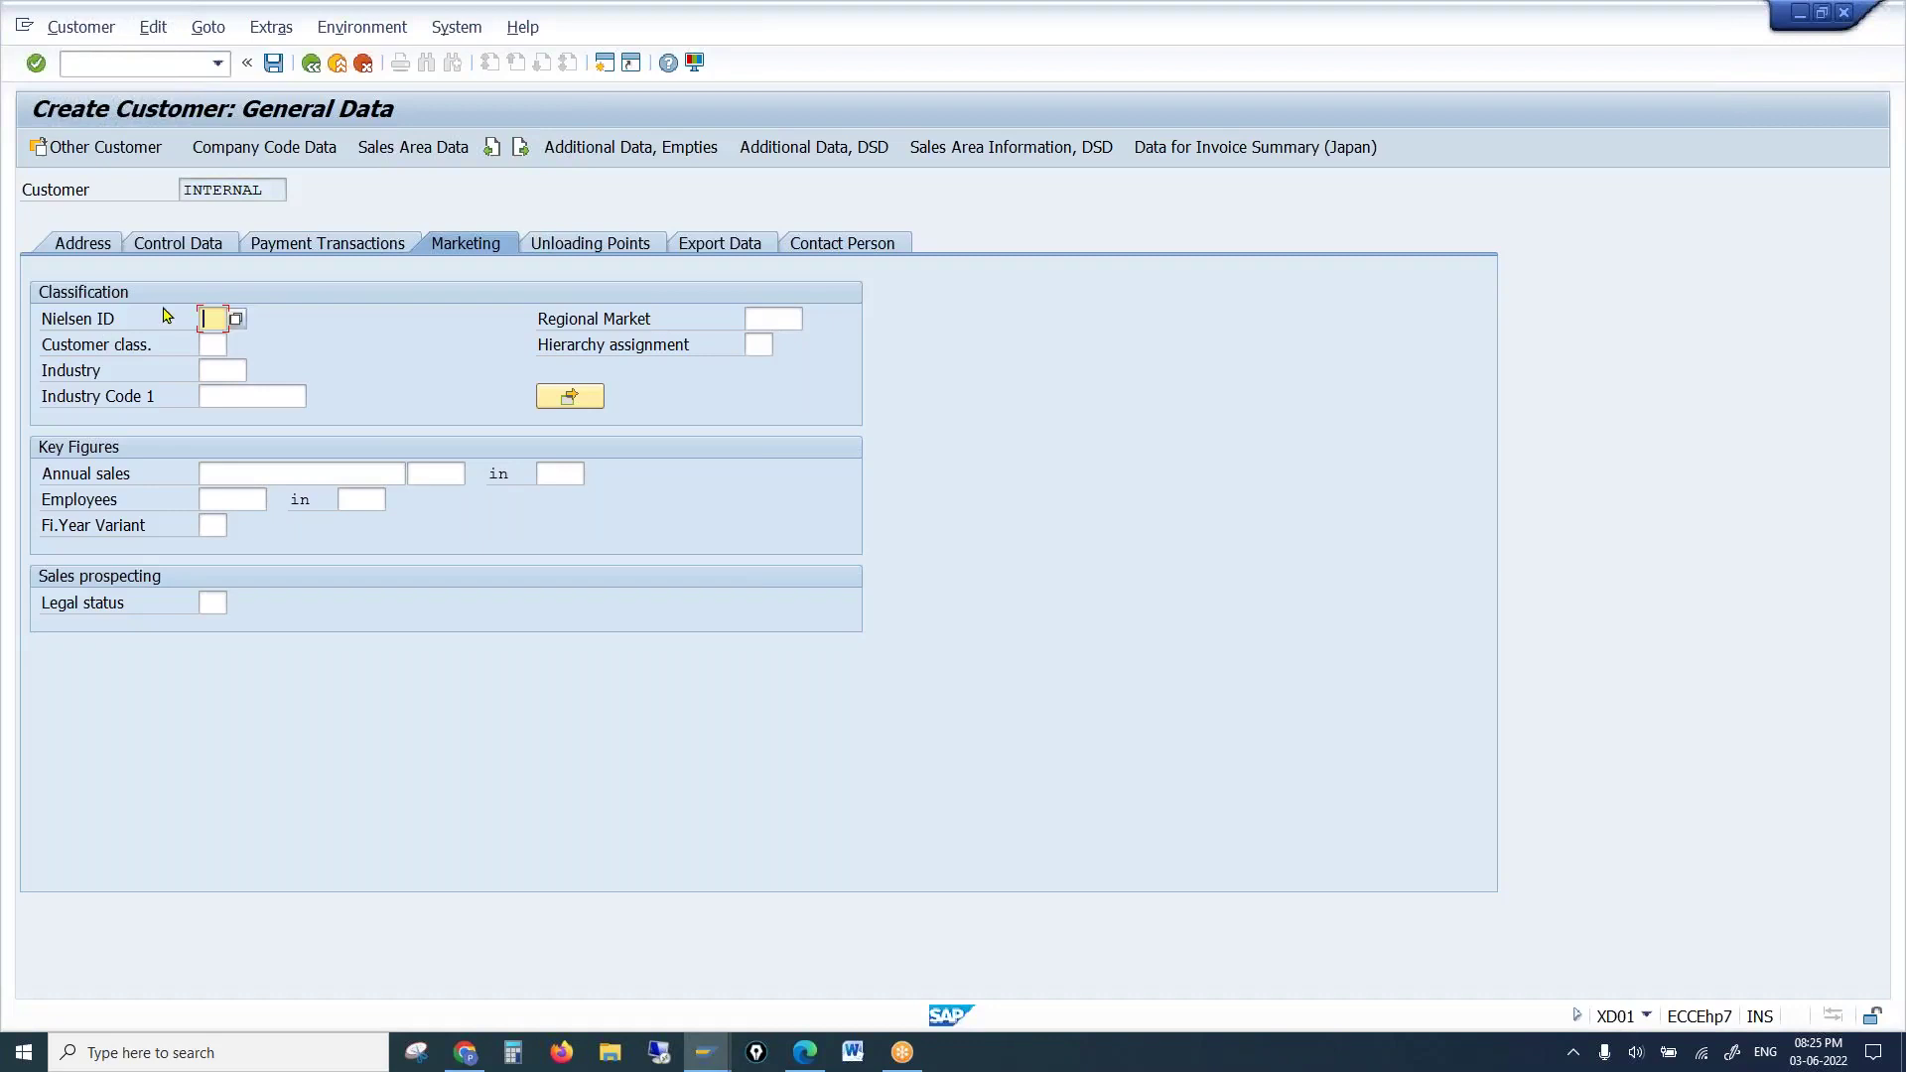
{"action": "left_click", "coordinate": [337, 602]}
{"action": "left_click_drag", "start_coordinate": [266, 188], "coordinate": [152, 186]}
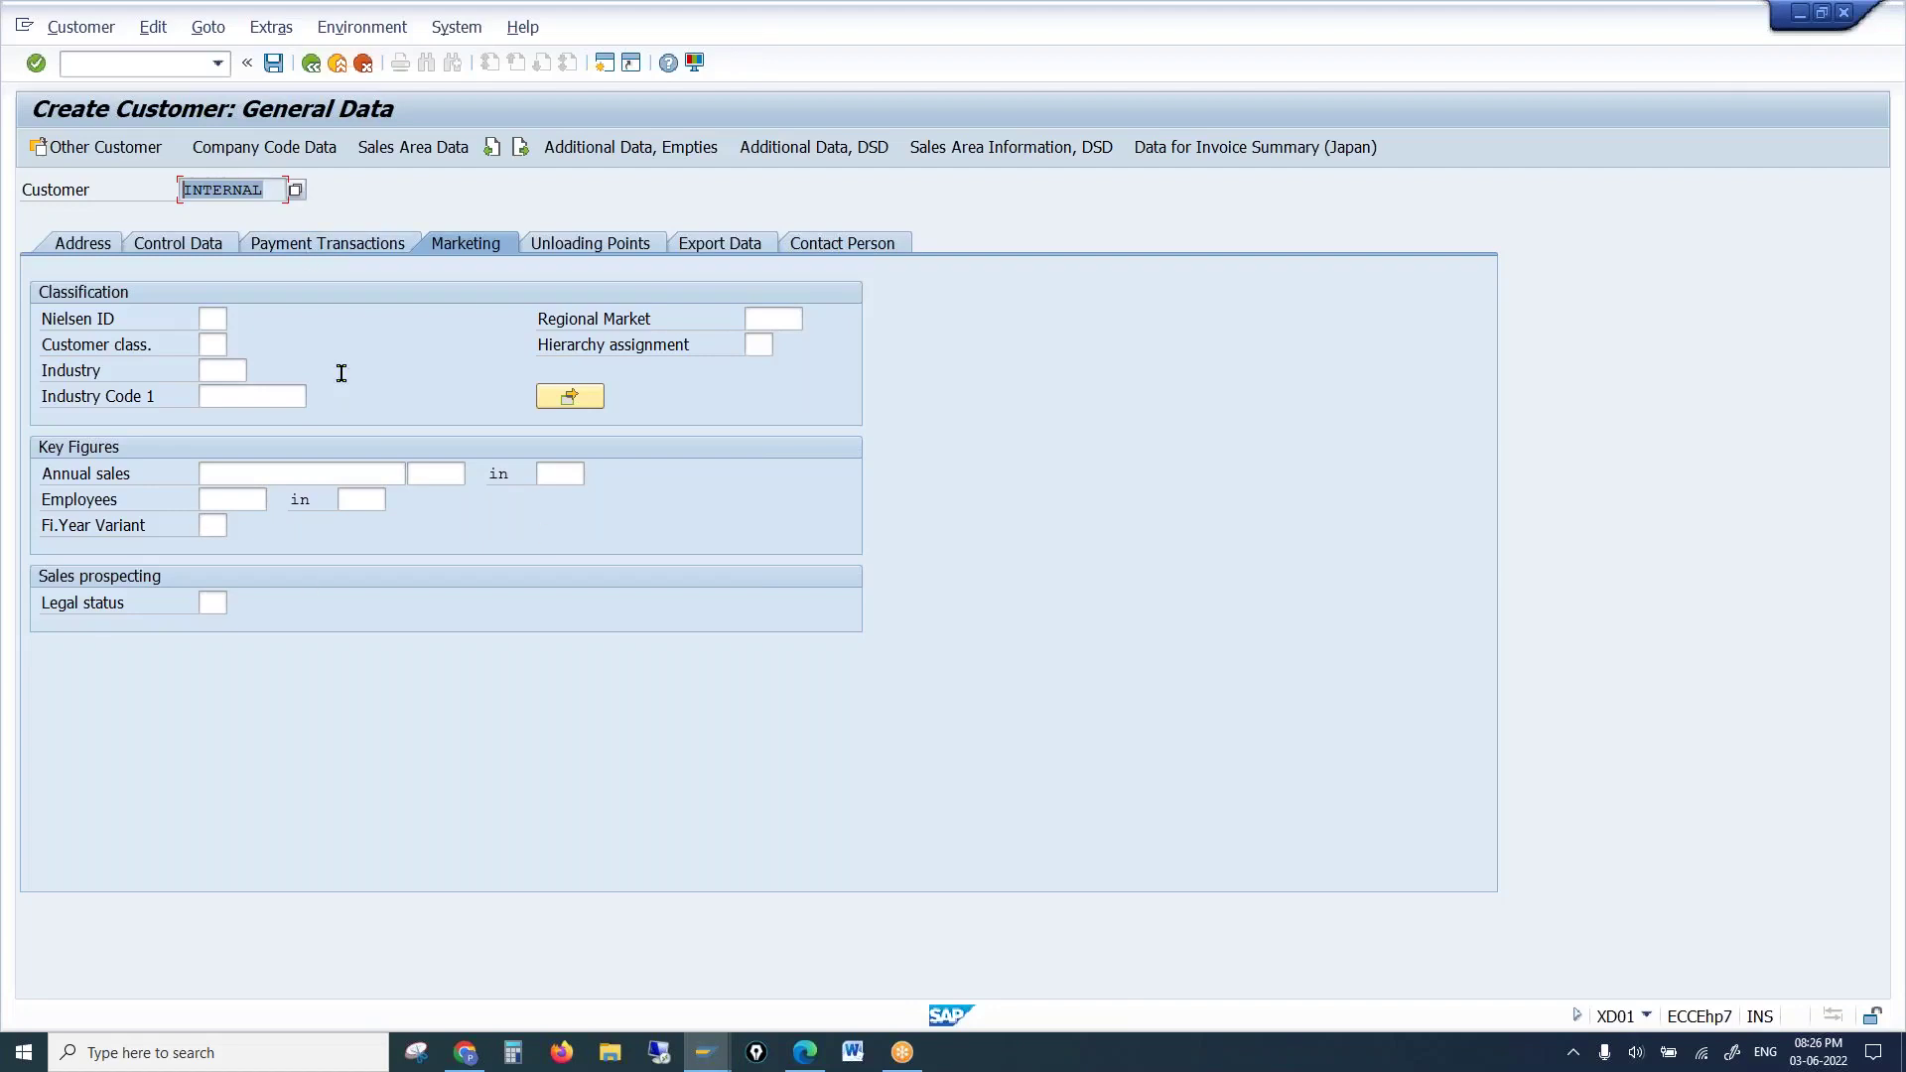
Choose ZB (India) from the possible entries as the customer's Nielsen ID
{"action": "left_click", "coordinate": [208, 316]}
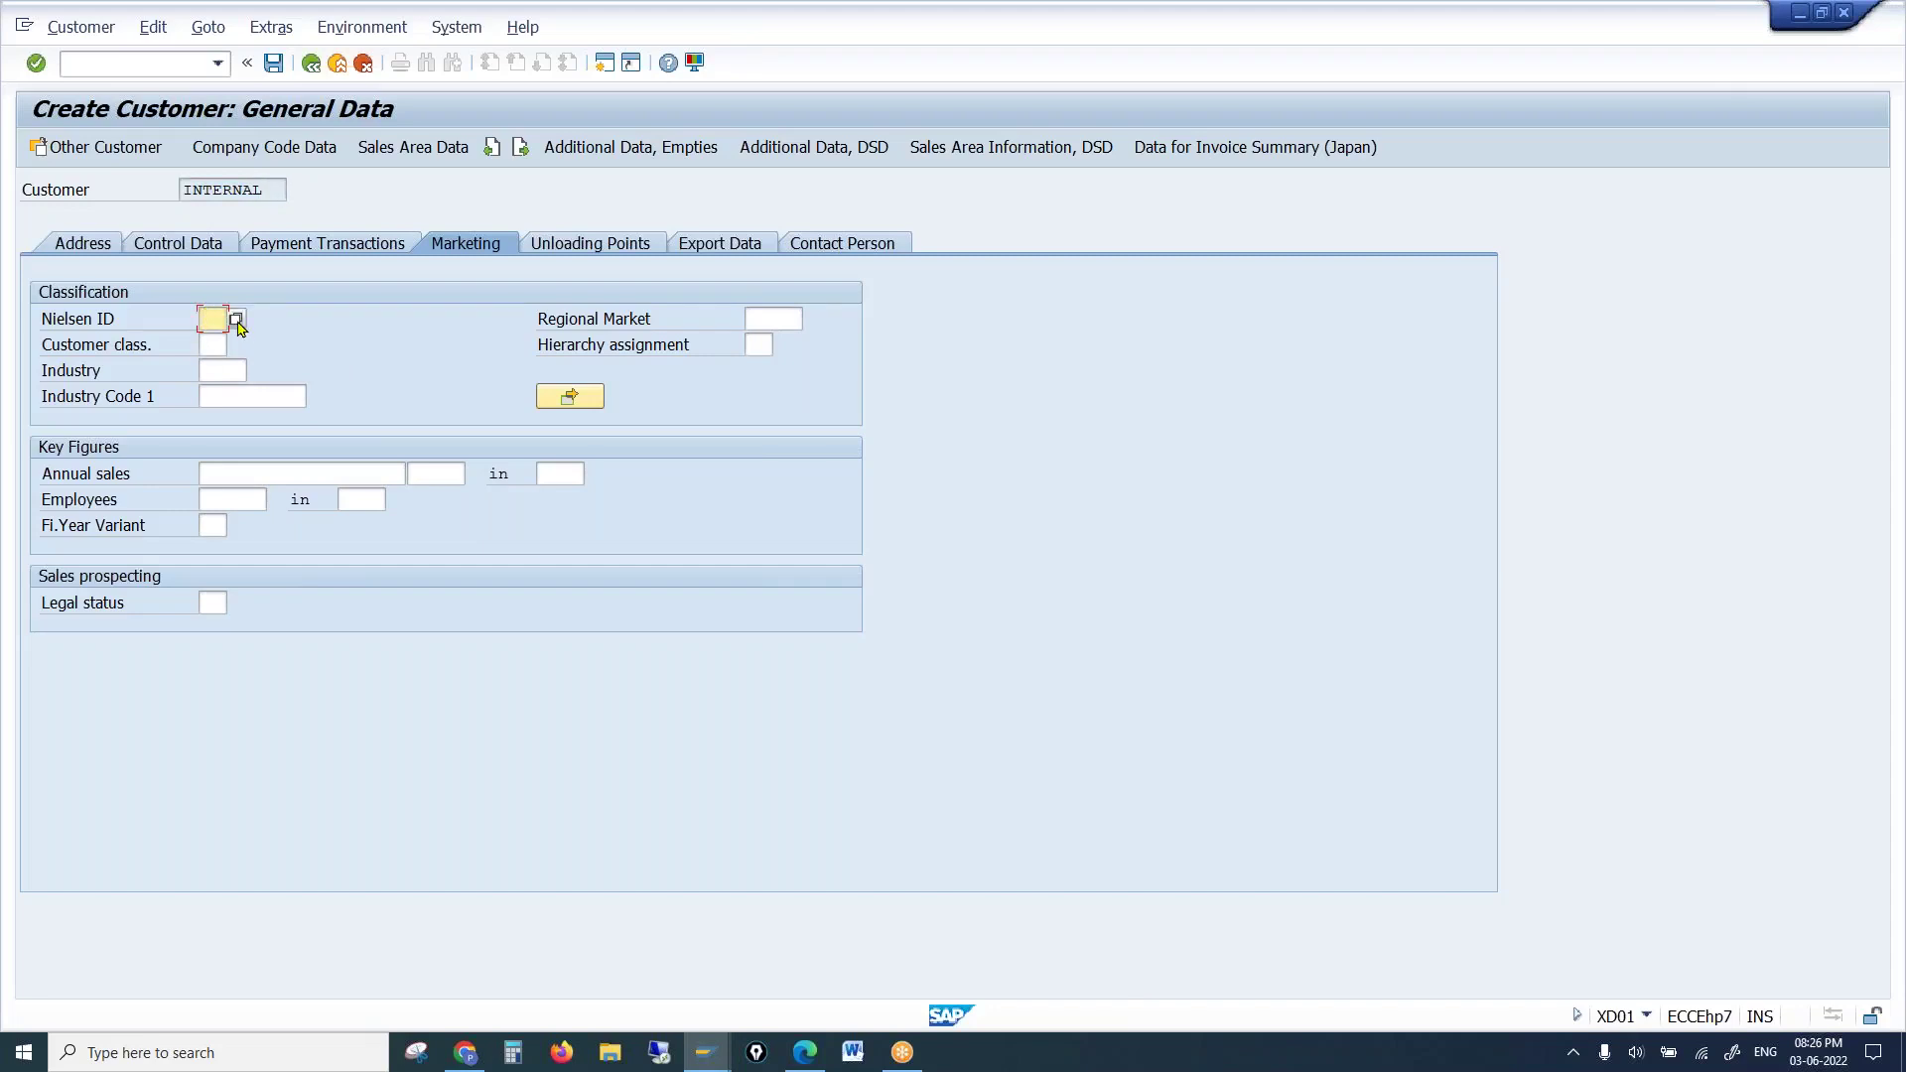
{"action": "key", "text": "F4"}
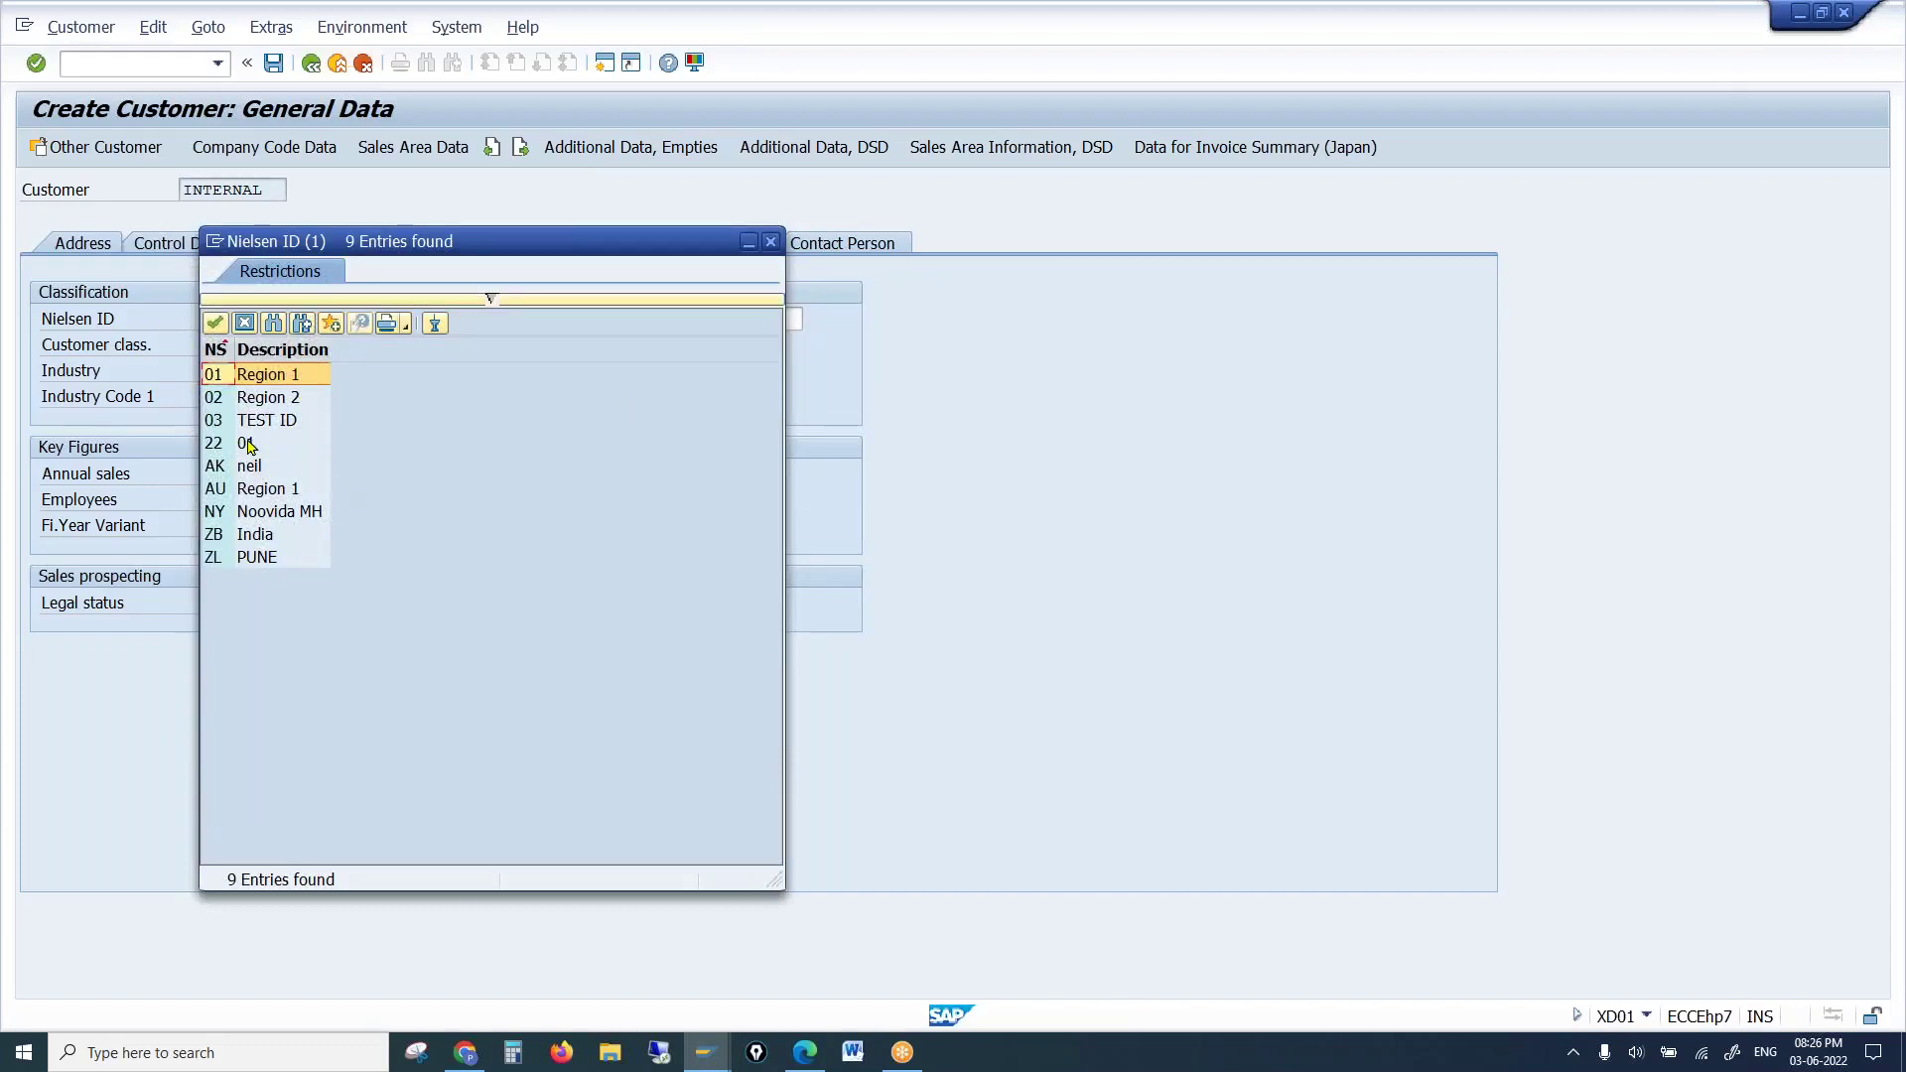
{"action": "double_click", "coordinate": [254, 539]}
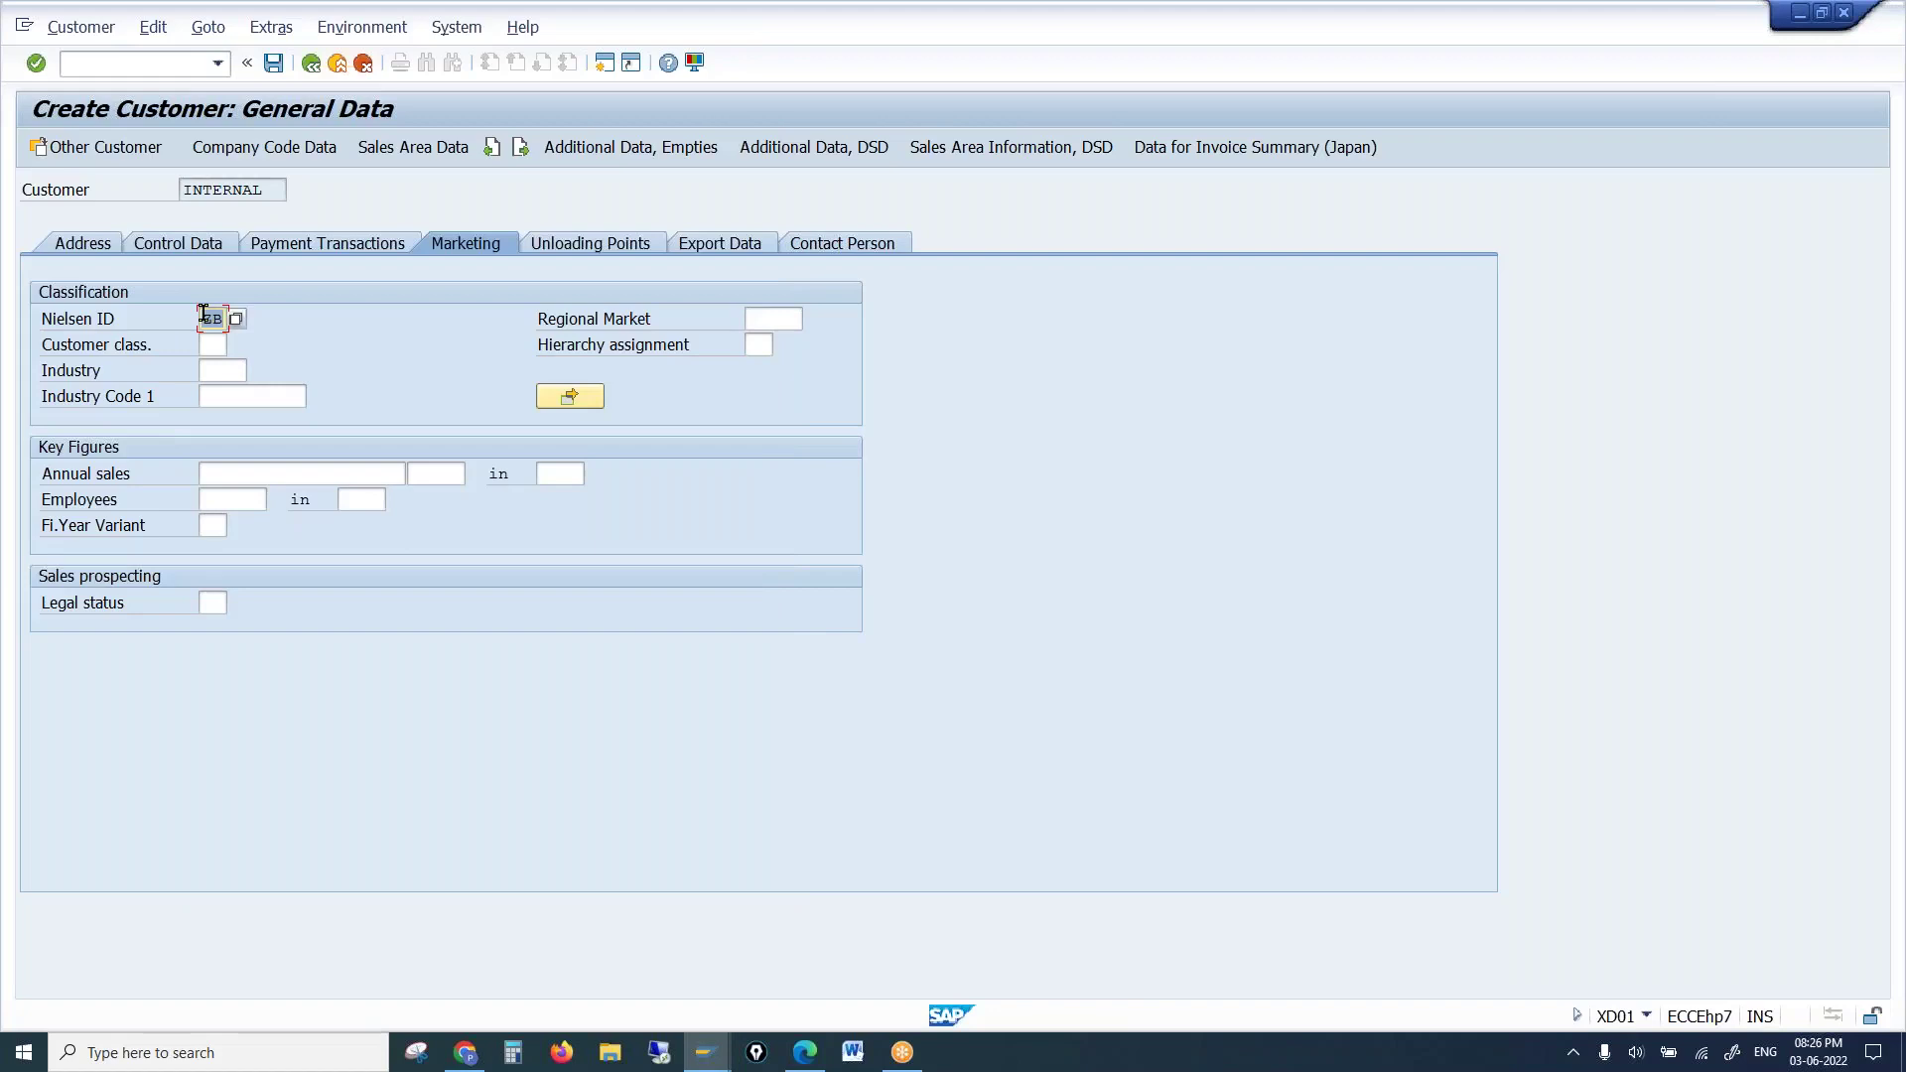
Open a new session and display the SAP Customizing Implementation Guide with transaction spro
{"action": "left_click", "coordinate": [604, 64]}
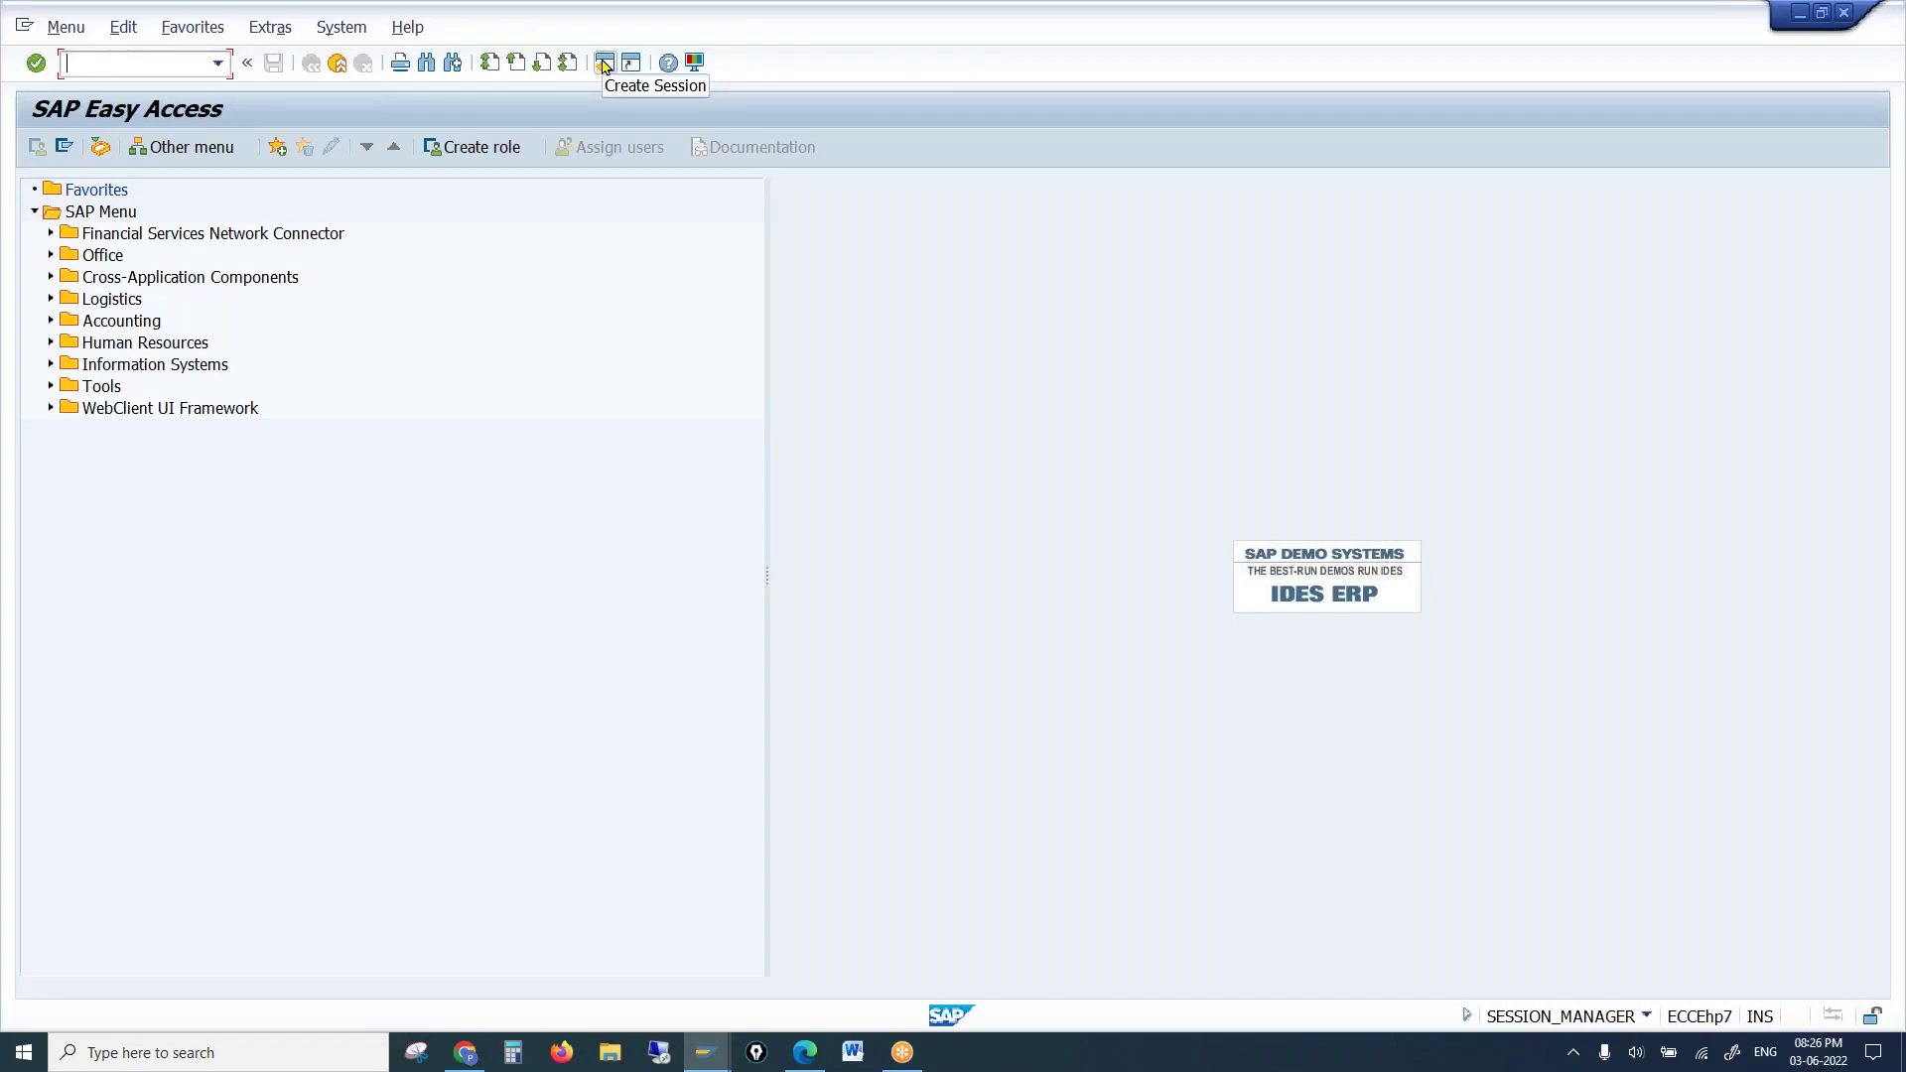
{"action": "type", "text": "spro"}
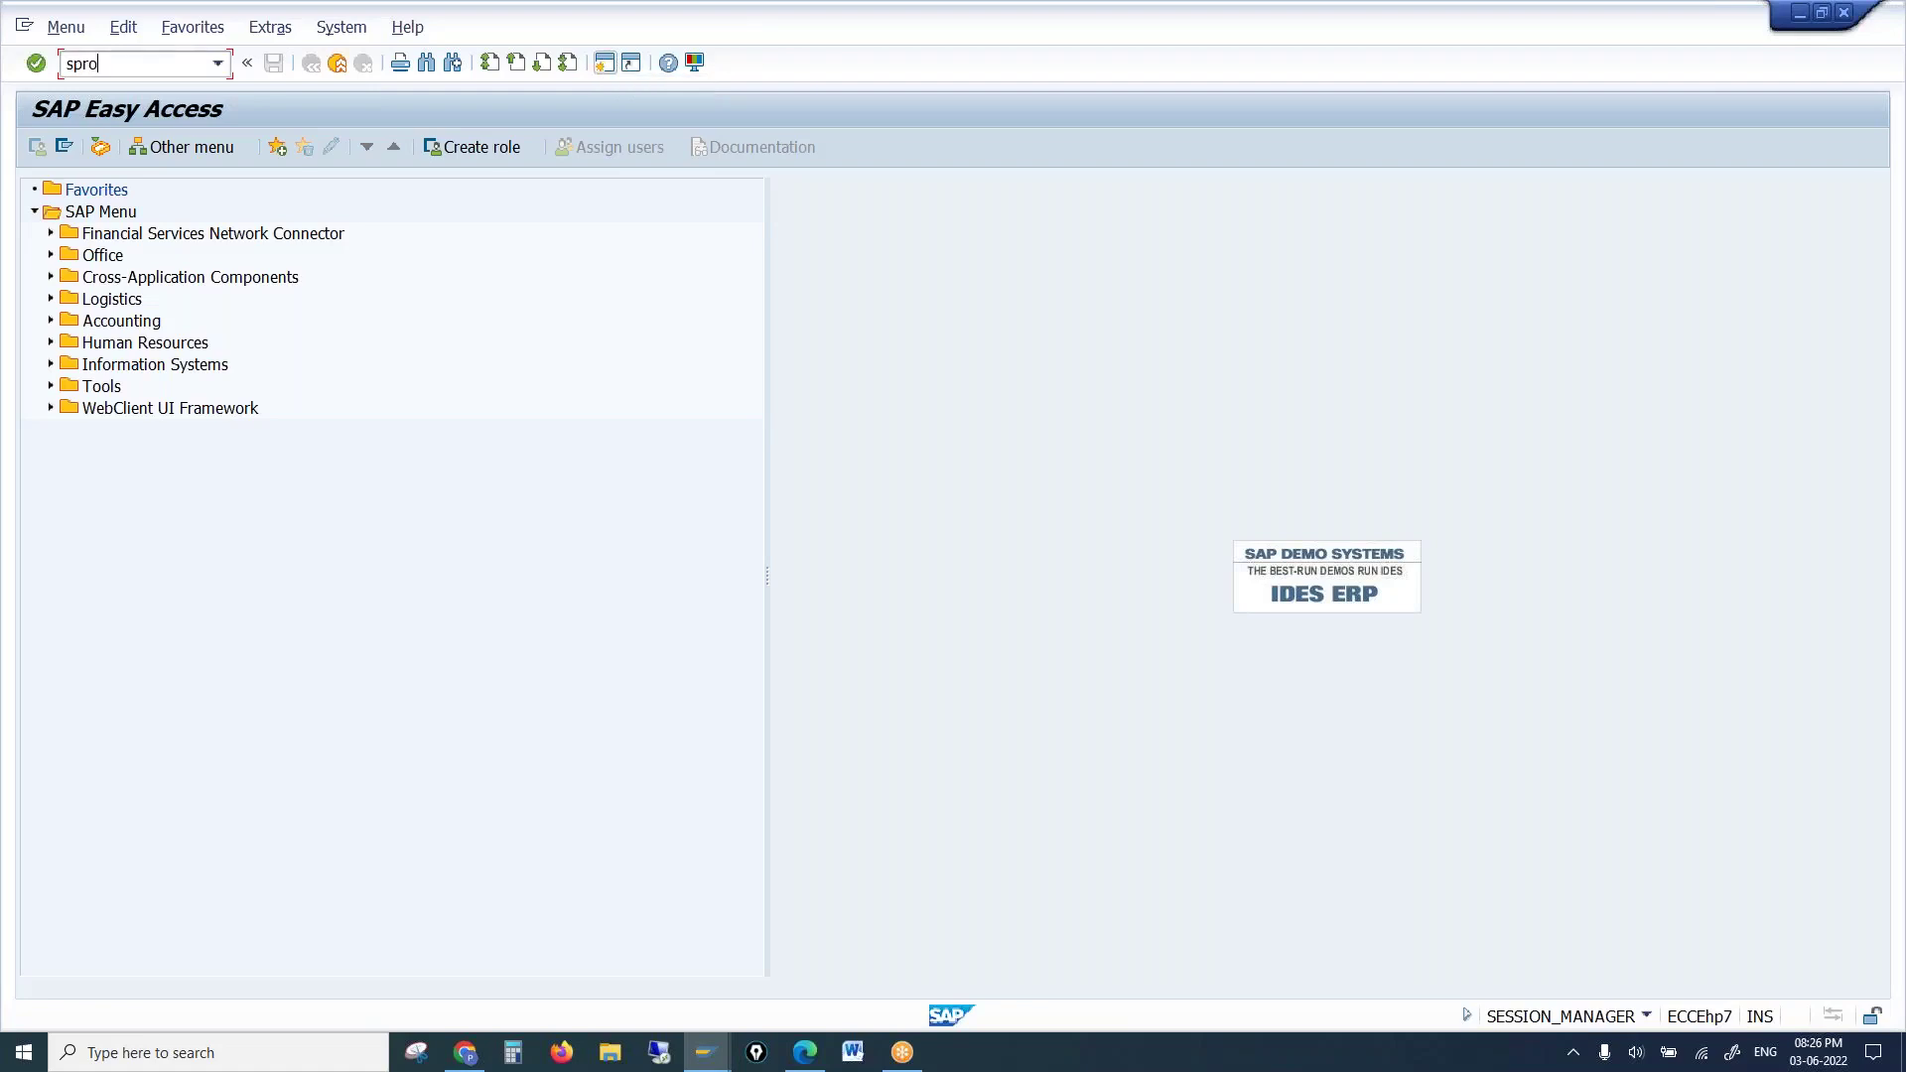
{"action": "key", "text": "Return"}
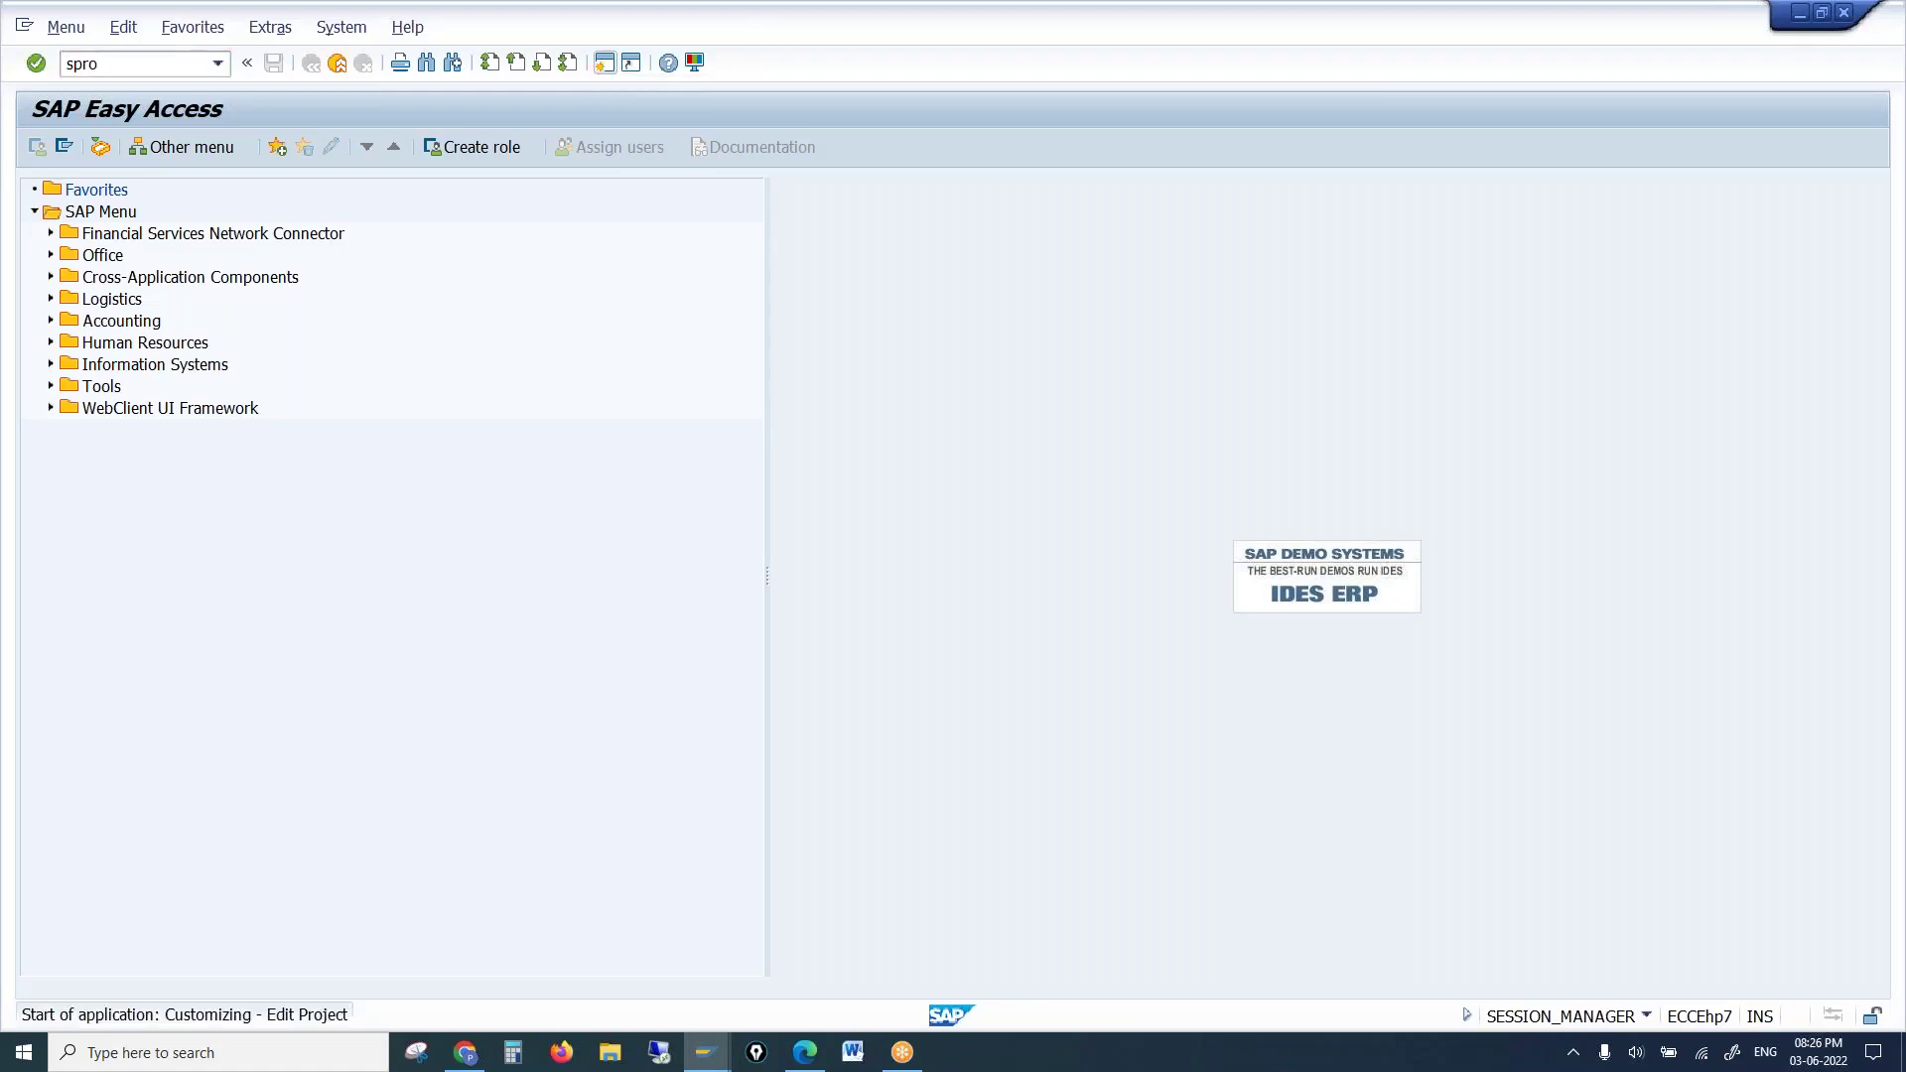
{"action": "left_click", "coordinate": [53, 157]}
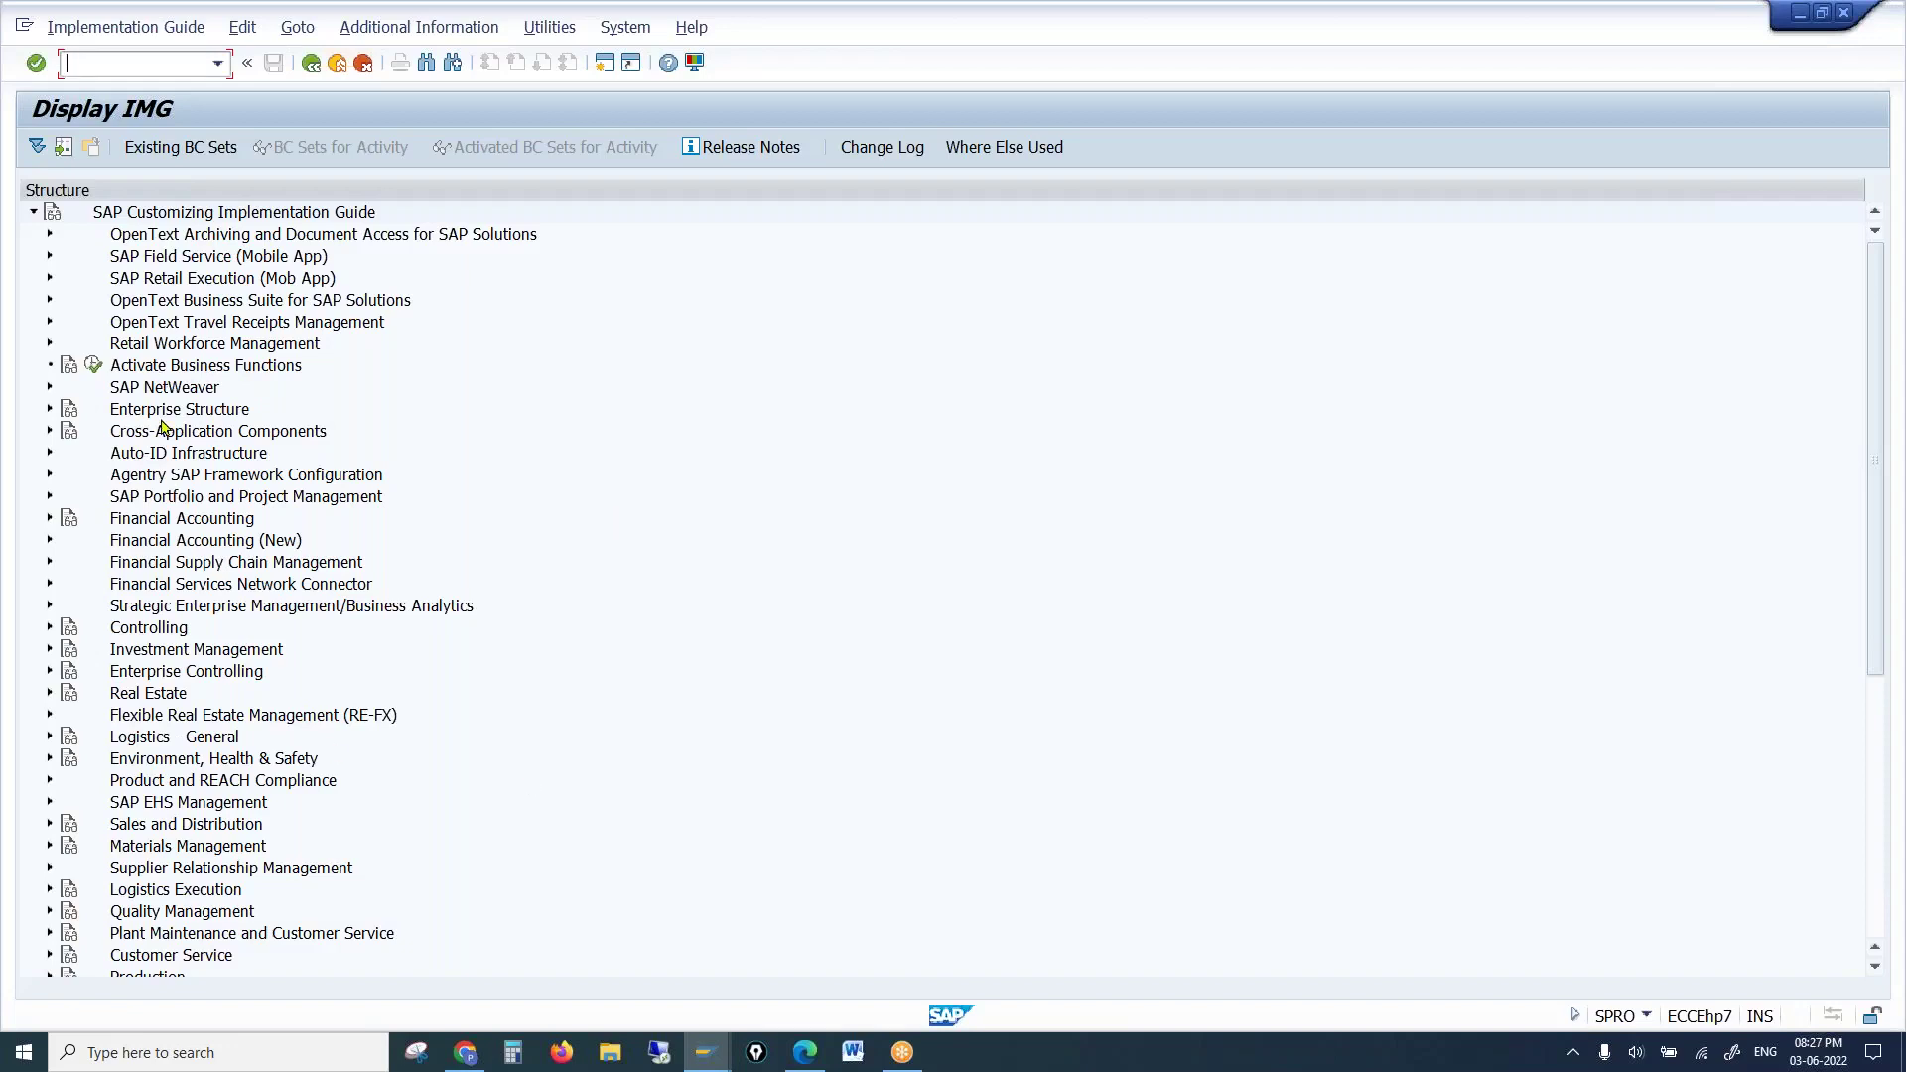
Expand the Implementation Guide through Sales and Distribution, Master Data and Business Partners to the Customers activities
{"action": "left_click", "coordinate": [165, 824]}
{"action": "left_click", "coordinate": [50, 824]}
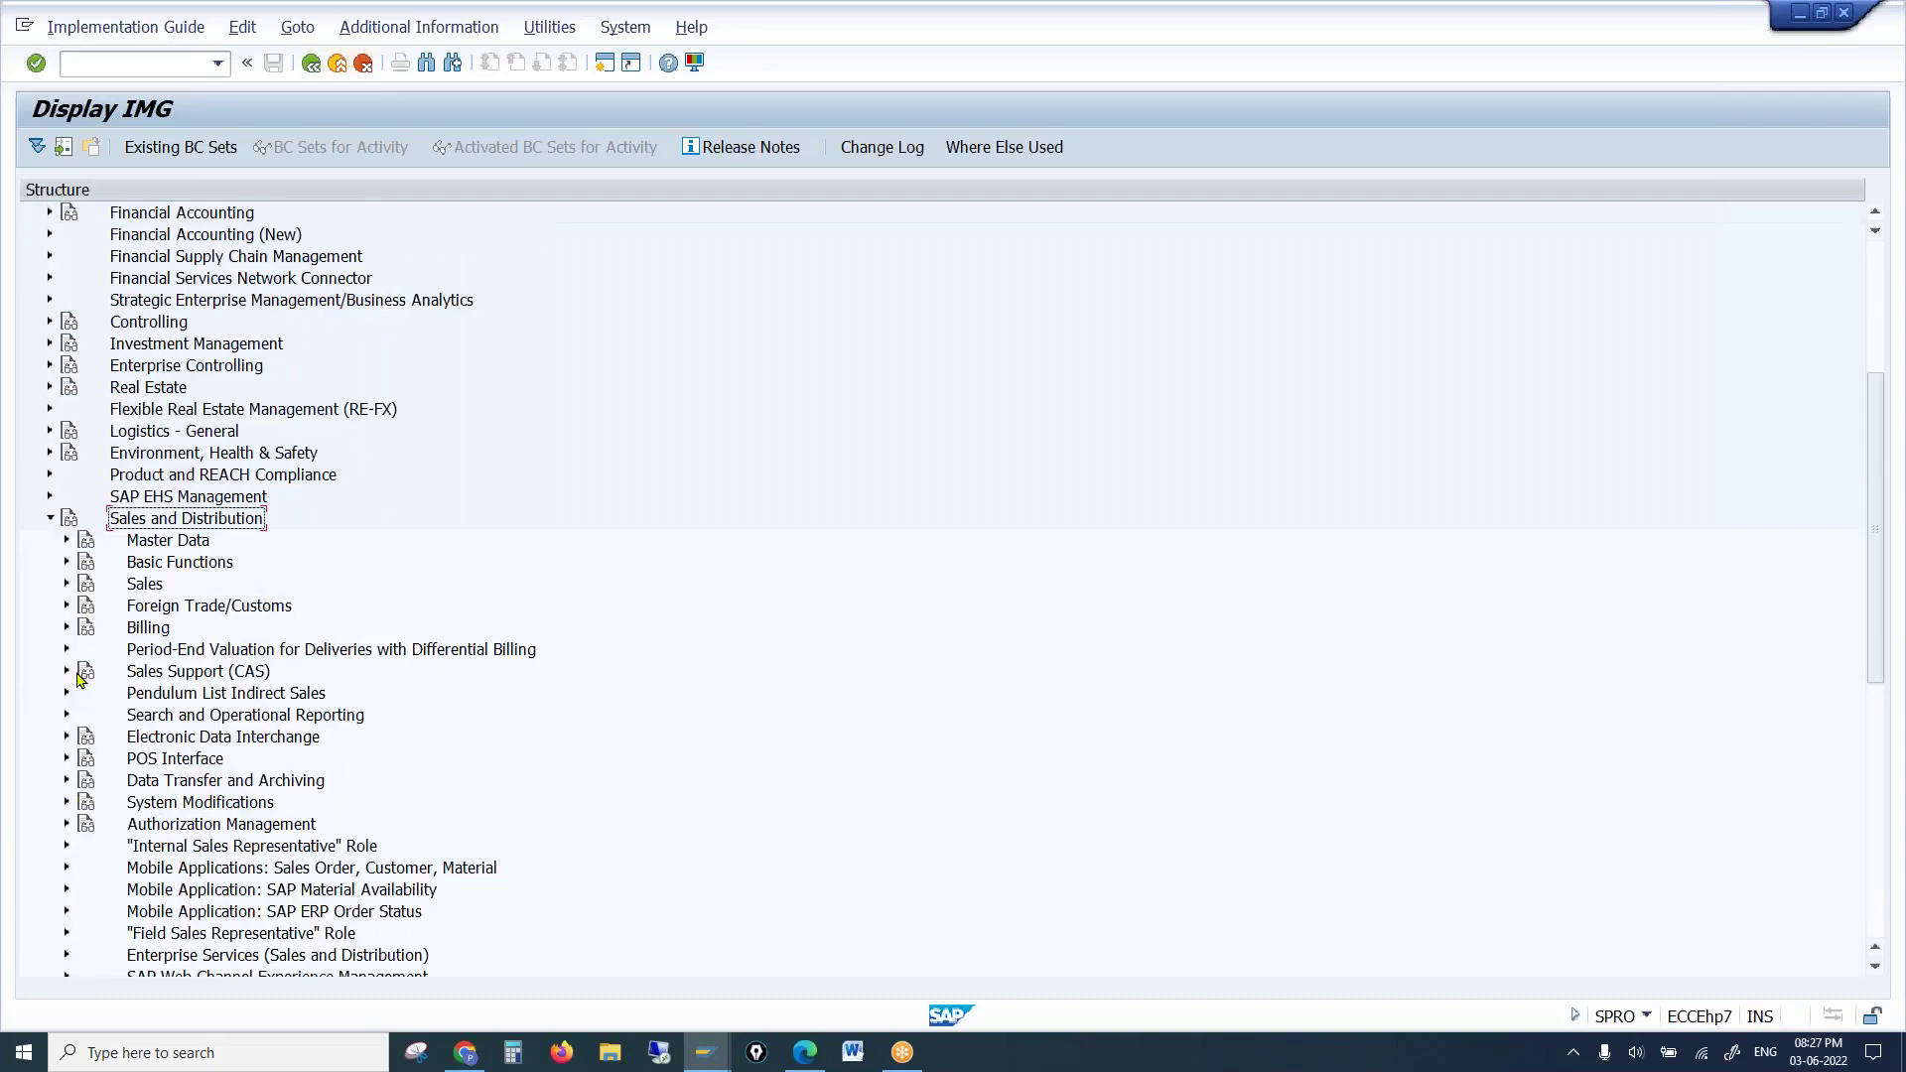
{"action": "left_click", "coordinate": [67, 540]}
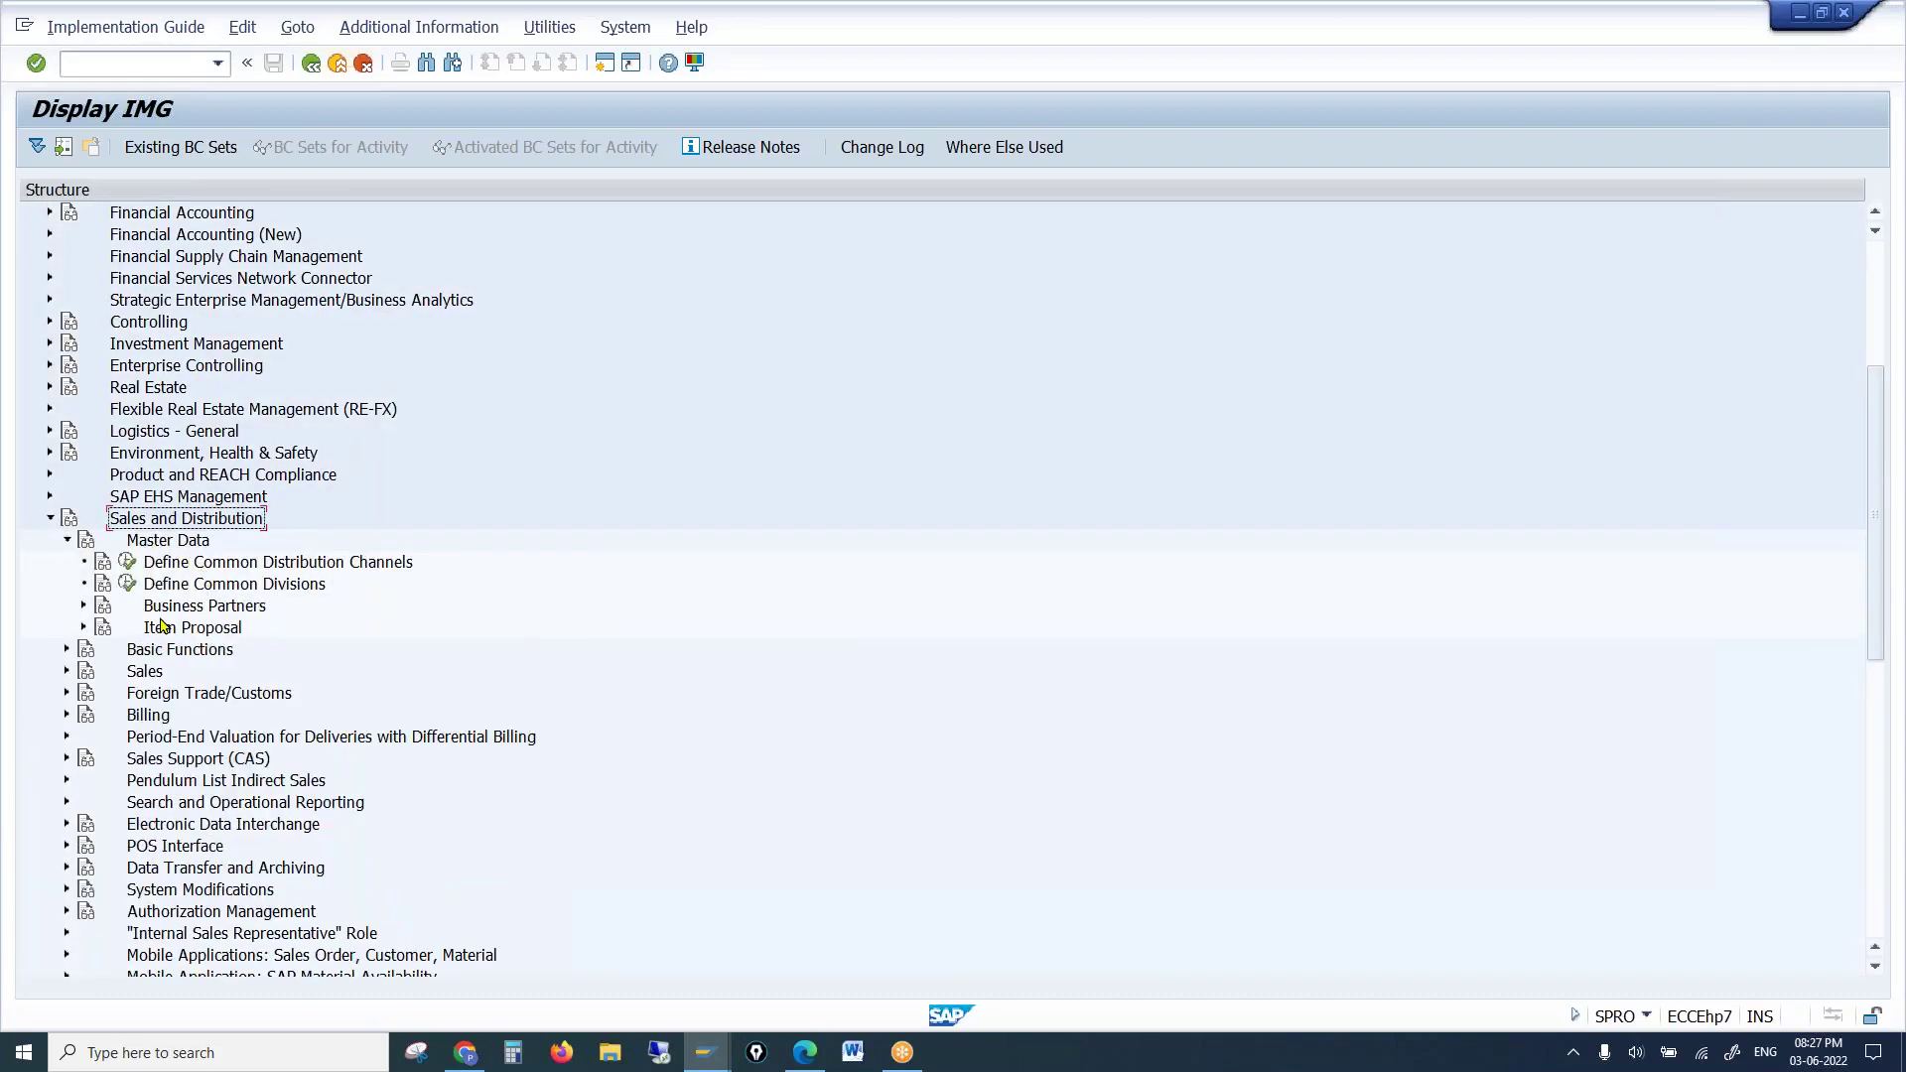
{"action": "left_click", "coordinate": [152, 607]}
{"action": "left_click", "coordinate": [85, 605]}
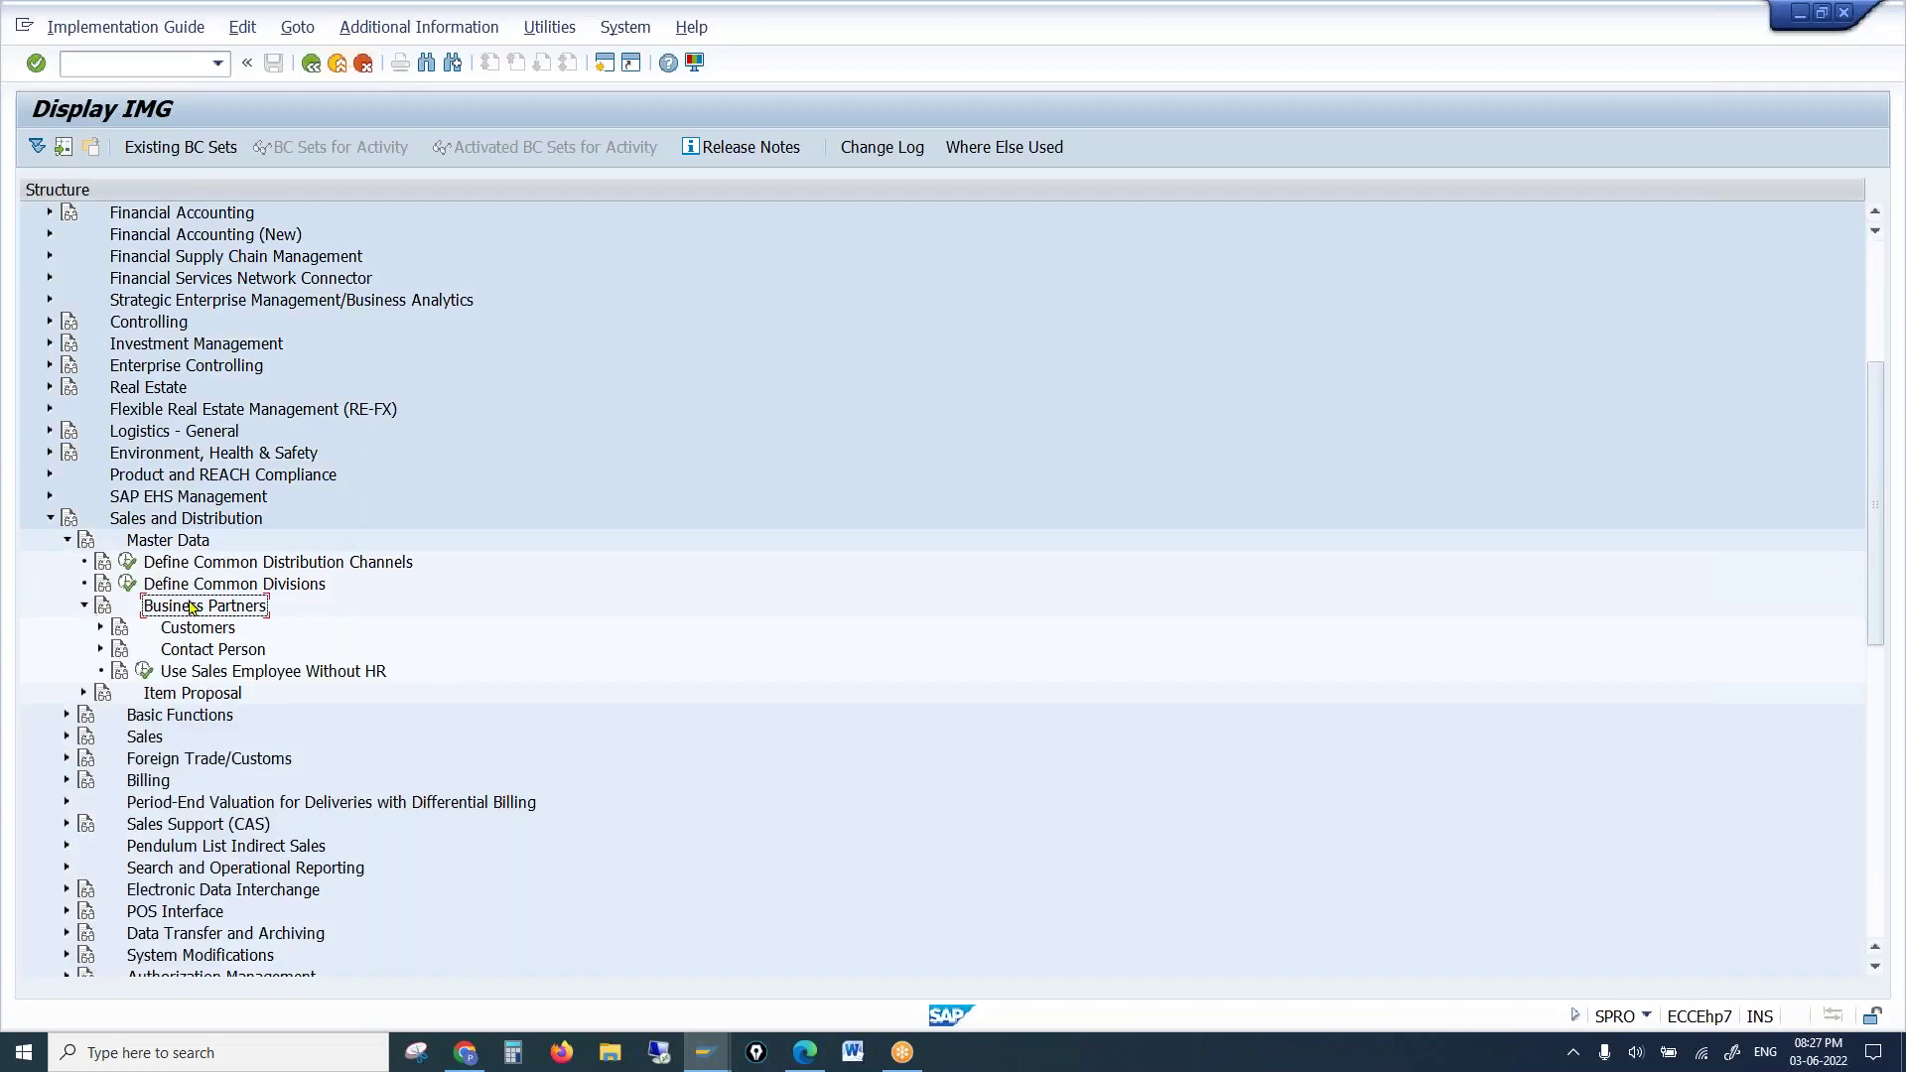
{"action": "left_click", "coordinate": [189, 627]}
{"action": "left_click", "coordinate": [100, 628]}
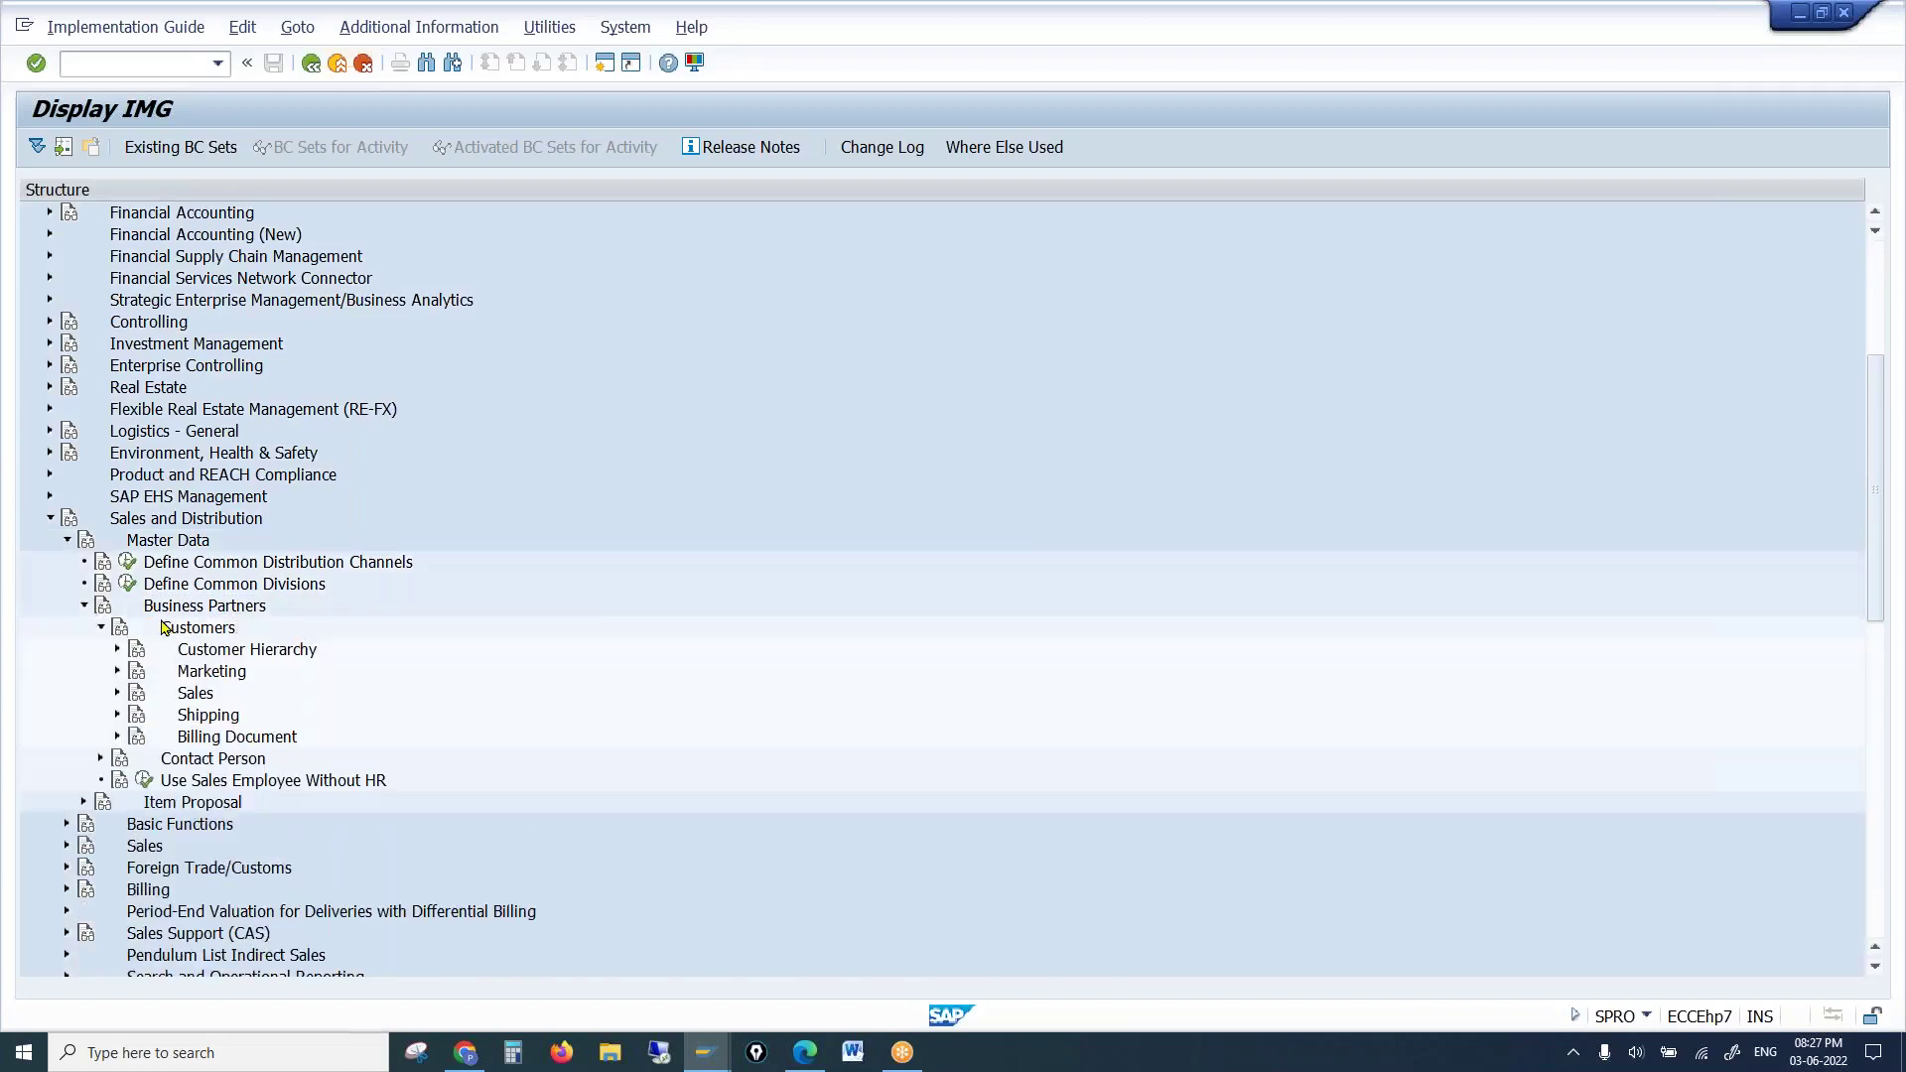
Review the industry and legal status fields in the customer's marketing data and return to the Implementation Guide
{"action": "mouse_move", "coordinate": [705, 1050]}
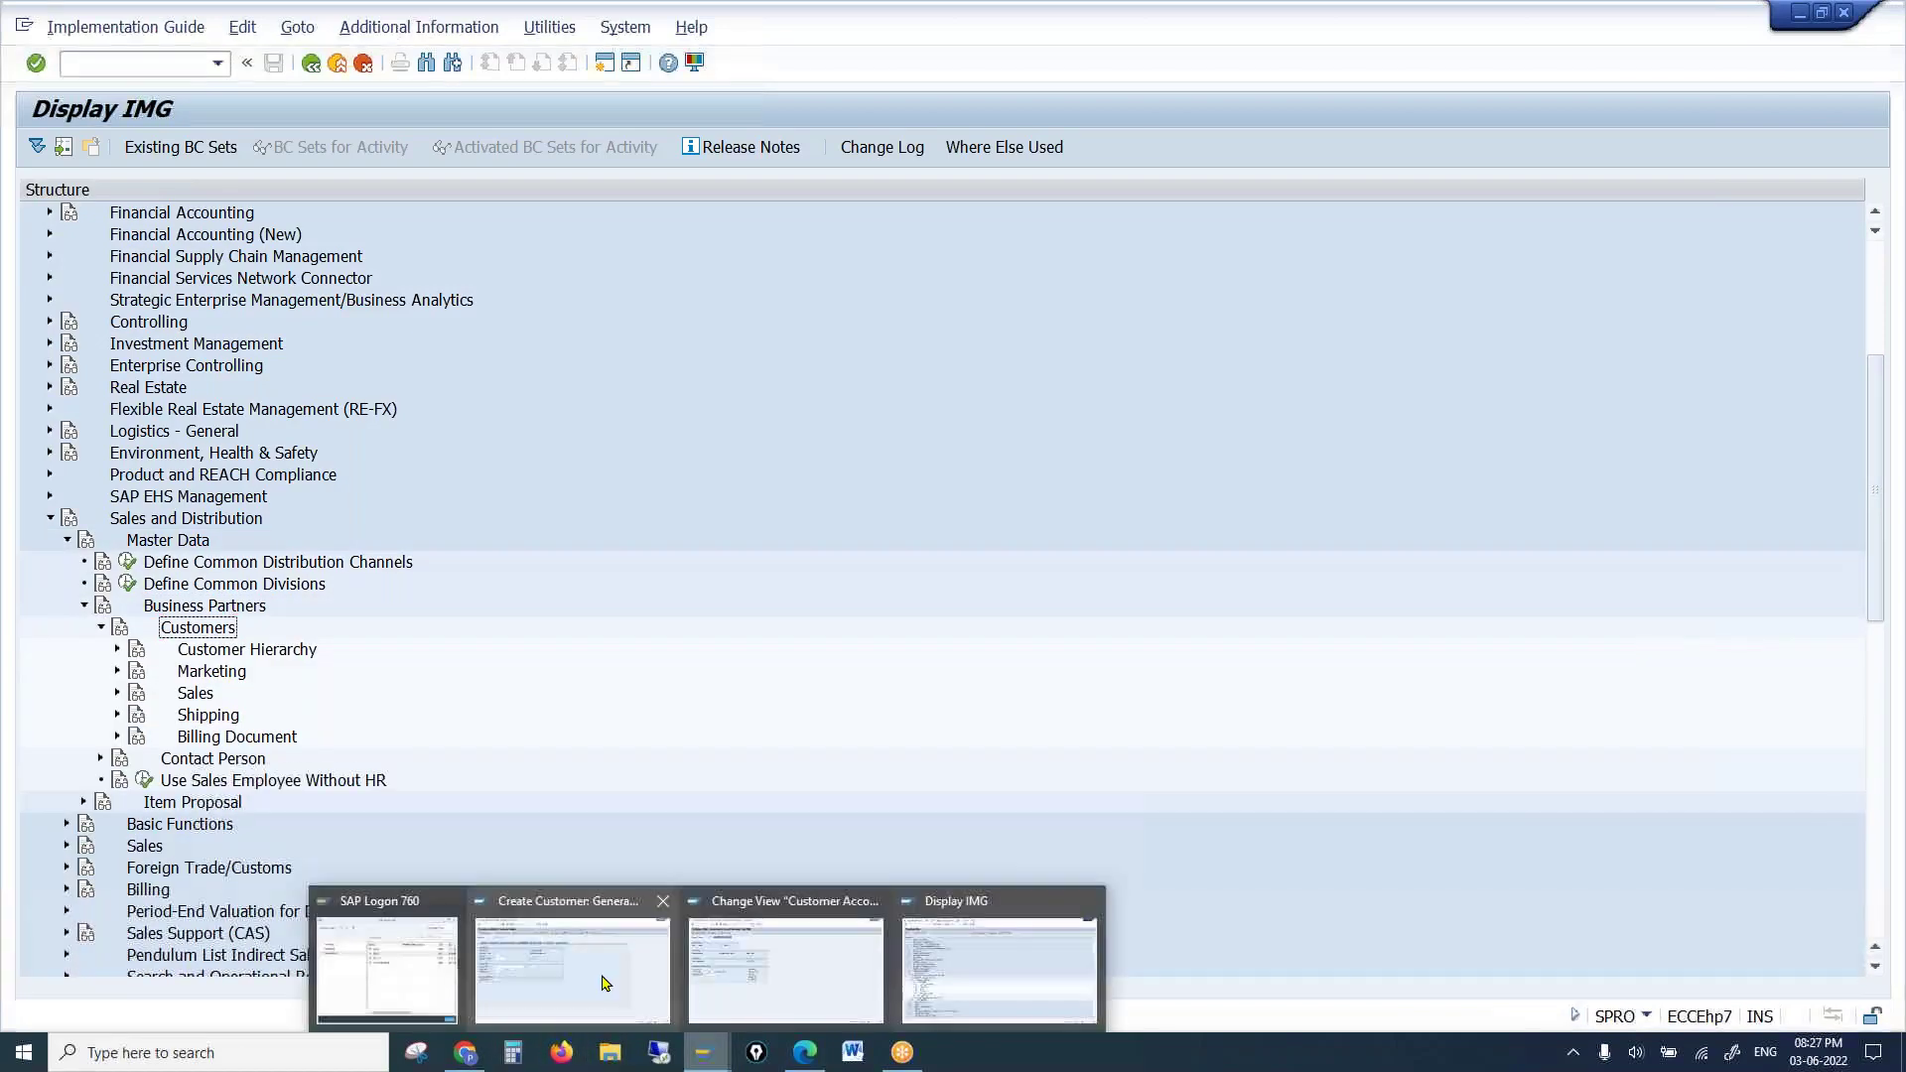
{"action": "left_click", "coordinate": [599, 979]}
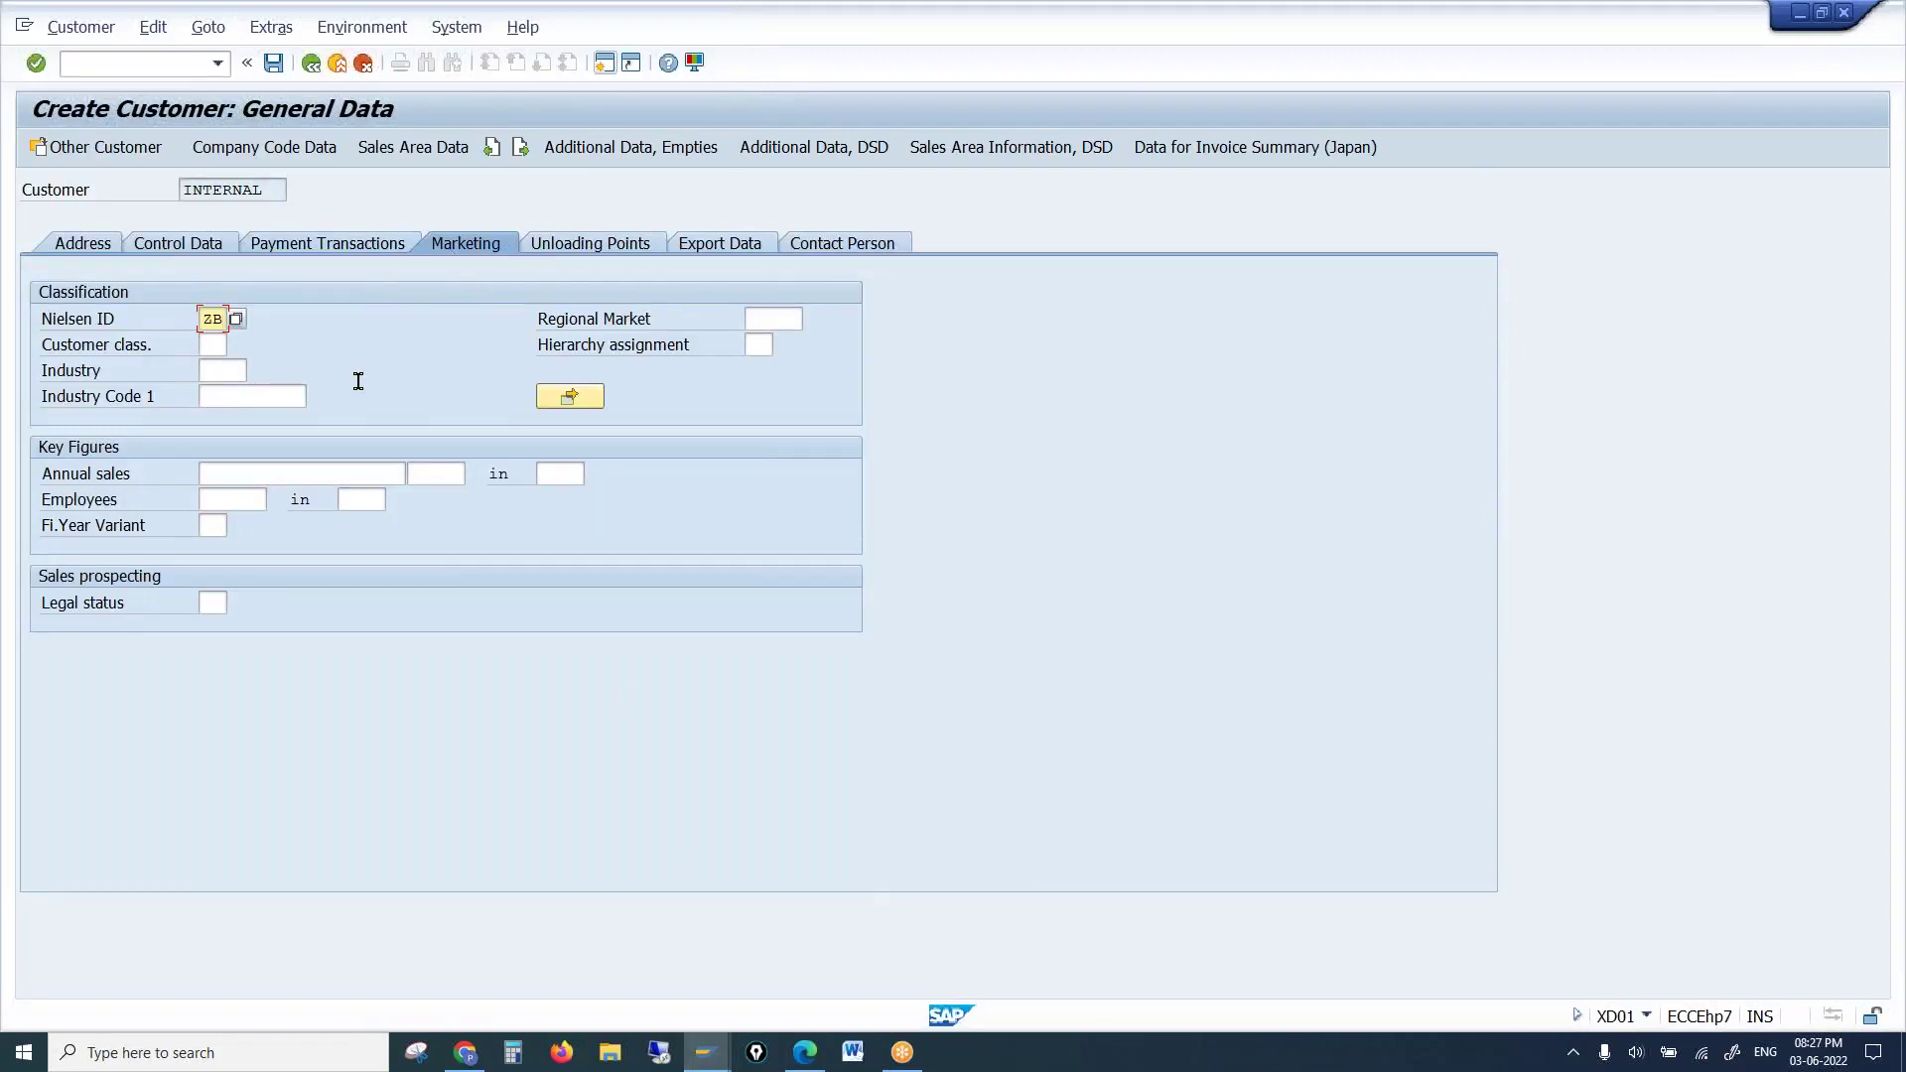
{"action": "left_click", "coordinate": [225, 372]}
{"action": "left_click", "coordinate": [212, 601]}
{"action": "left_click", "coordinate": [705, 1051]}
{"action": "left_click", "coordinate": [948, 975]}
Expand the Marketing activities under Customers and open the Define Nielsen ID table
{"action": "left_click", "coordinate": [194, 672]}
{"action": "left_click", "coordinate": [118, 671]}
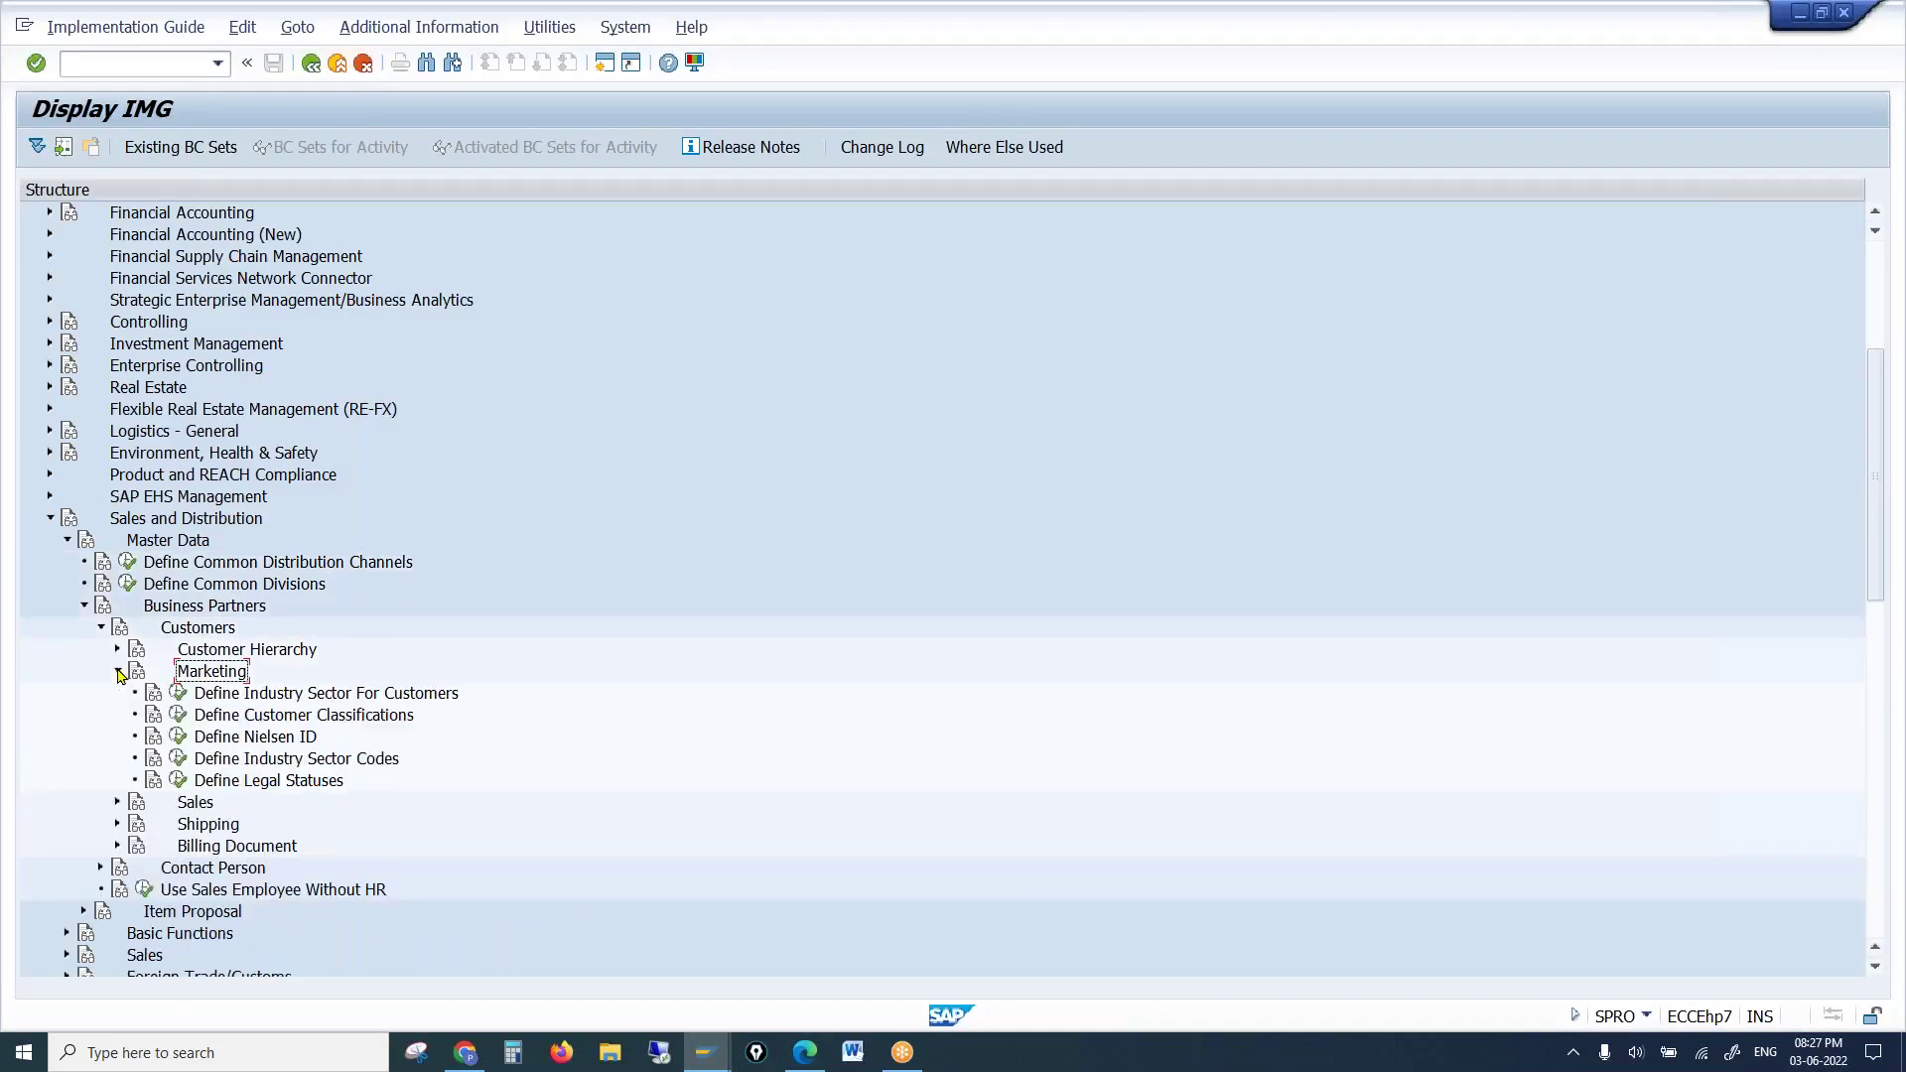
{"action": "left_click", "coordinate": [276, 717]}
{"action": "left_click", "coordinate": [283, 782]}
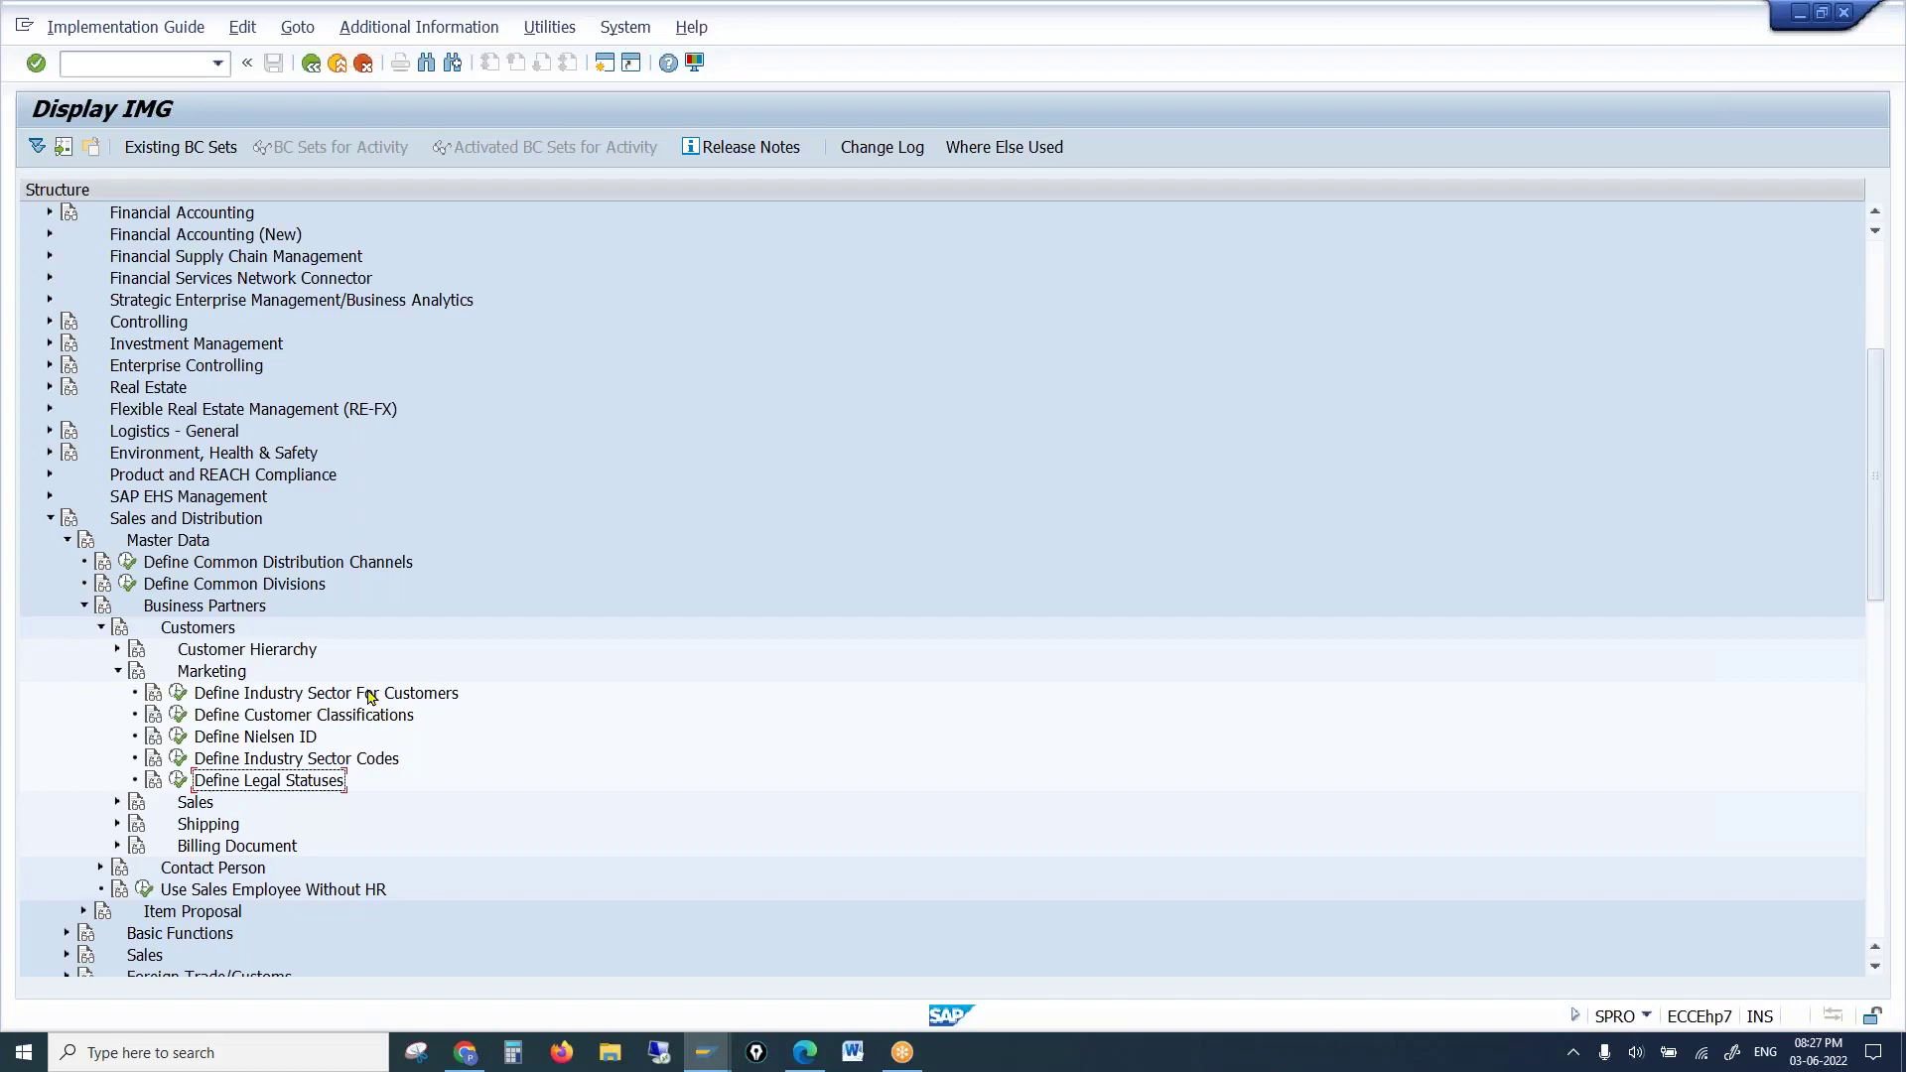
{"action": "left_click", "coordinate": [303, 740]}
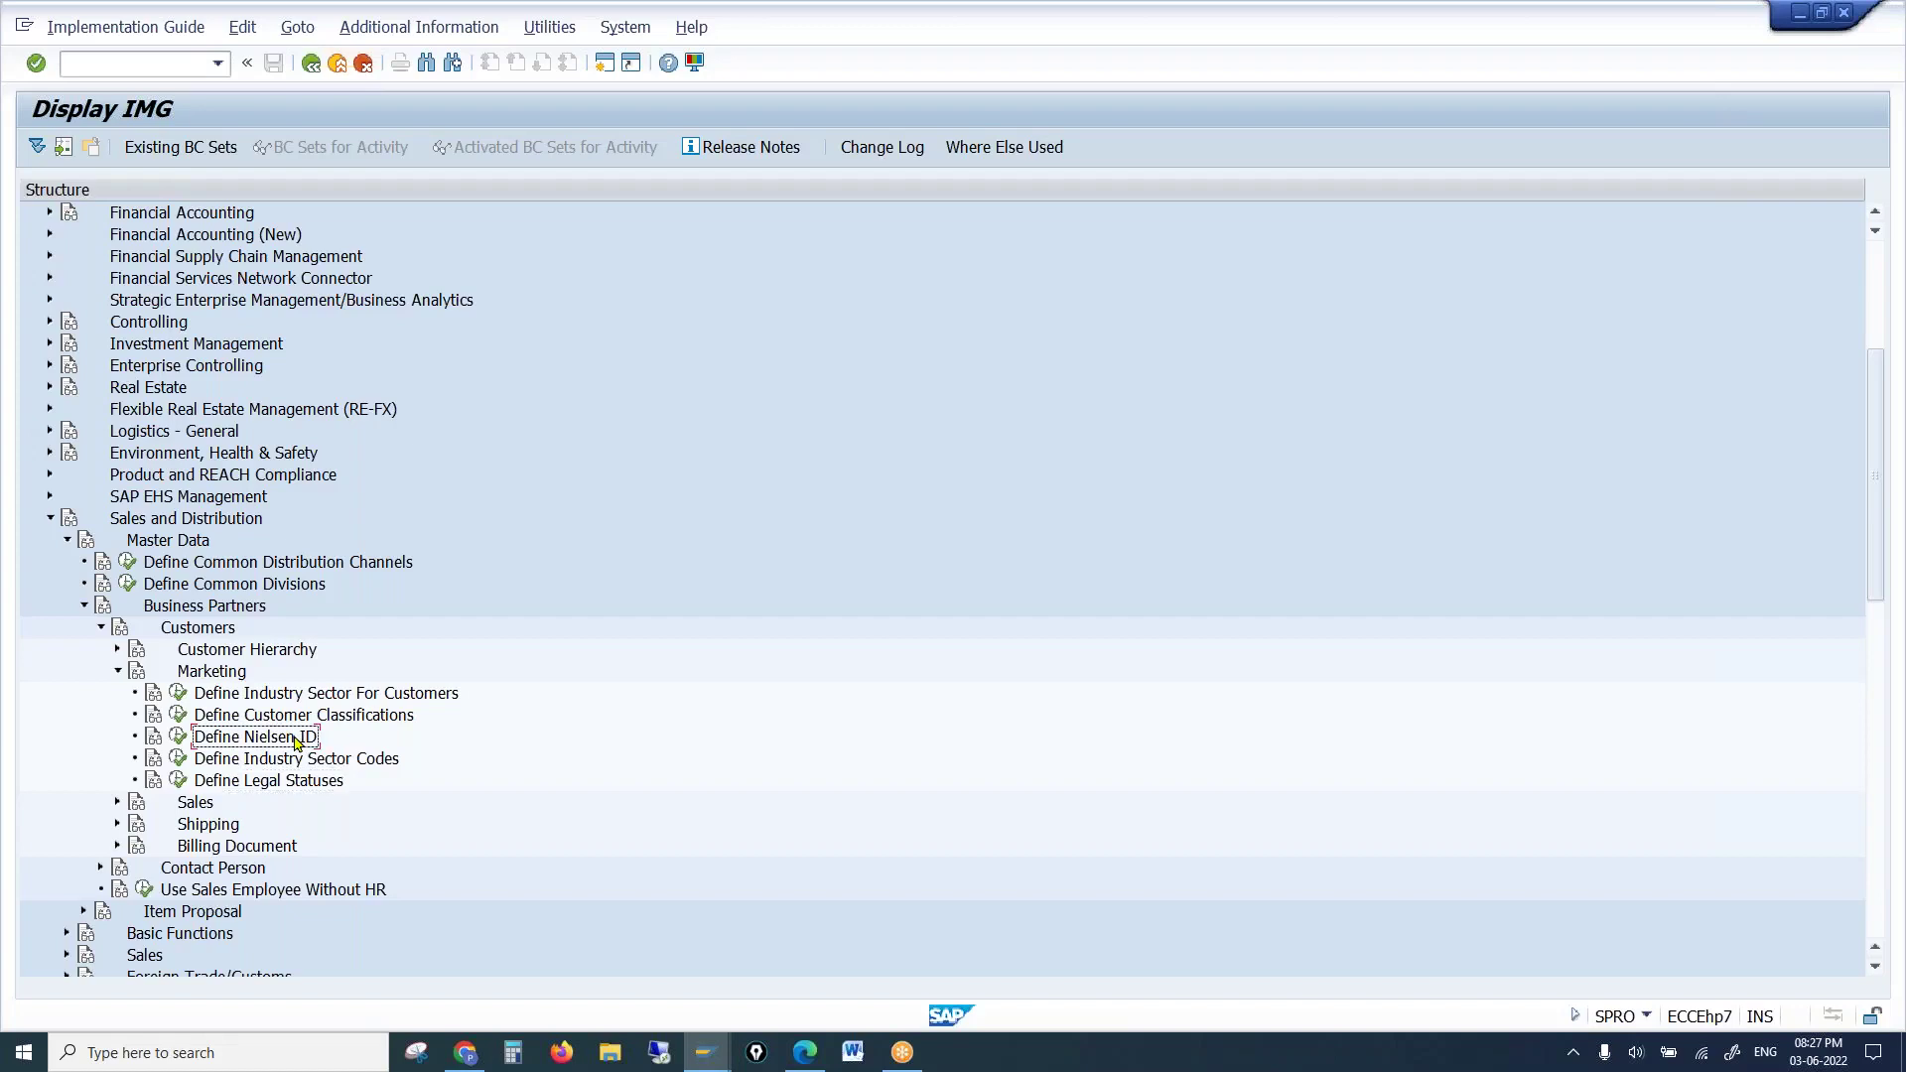
{"action": "left_click", "coordinate": [178, 736]}
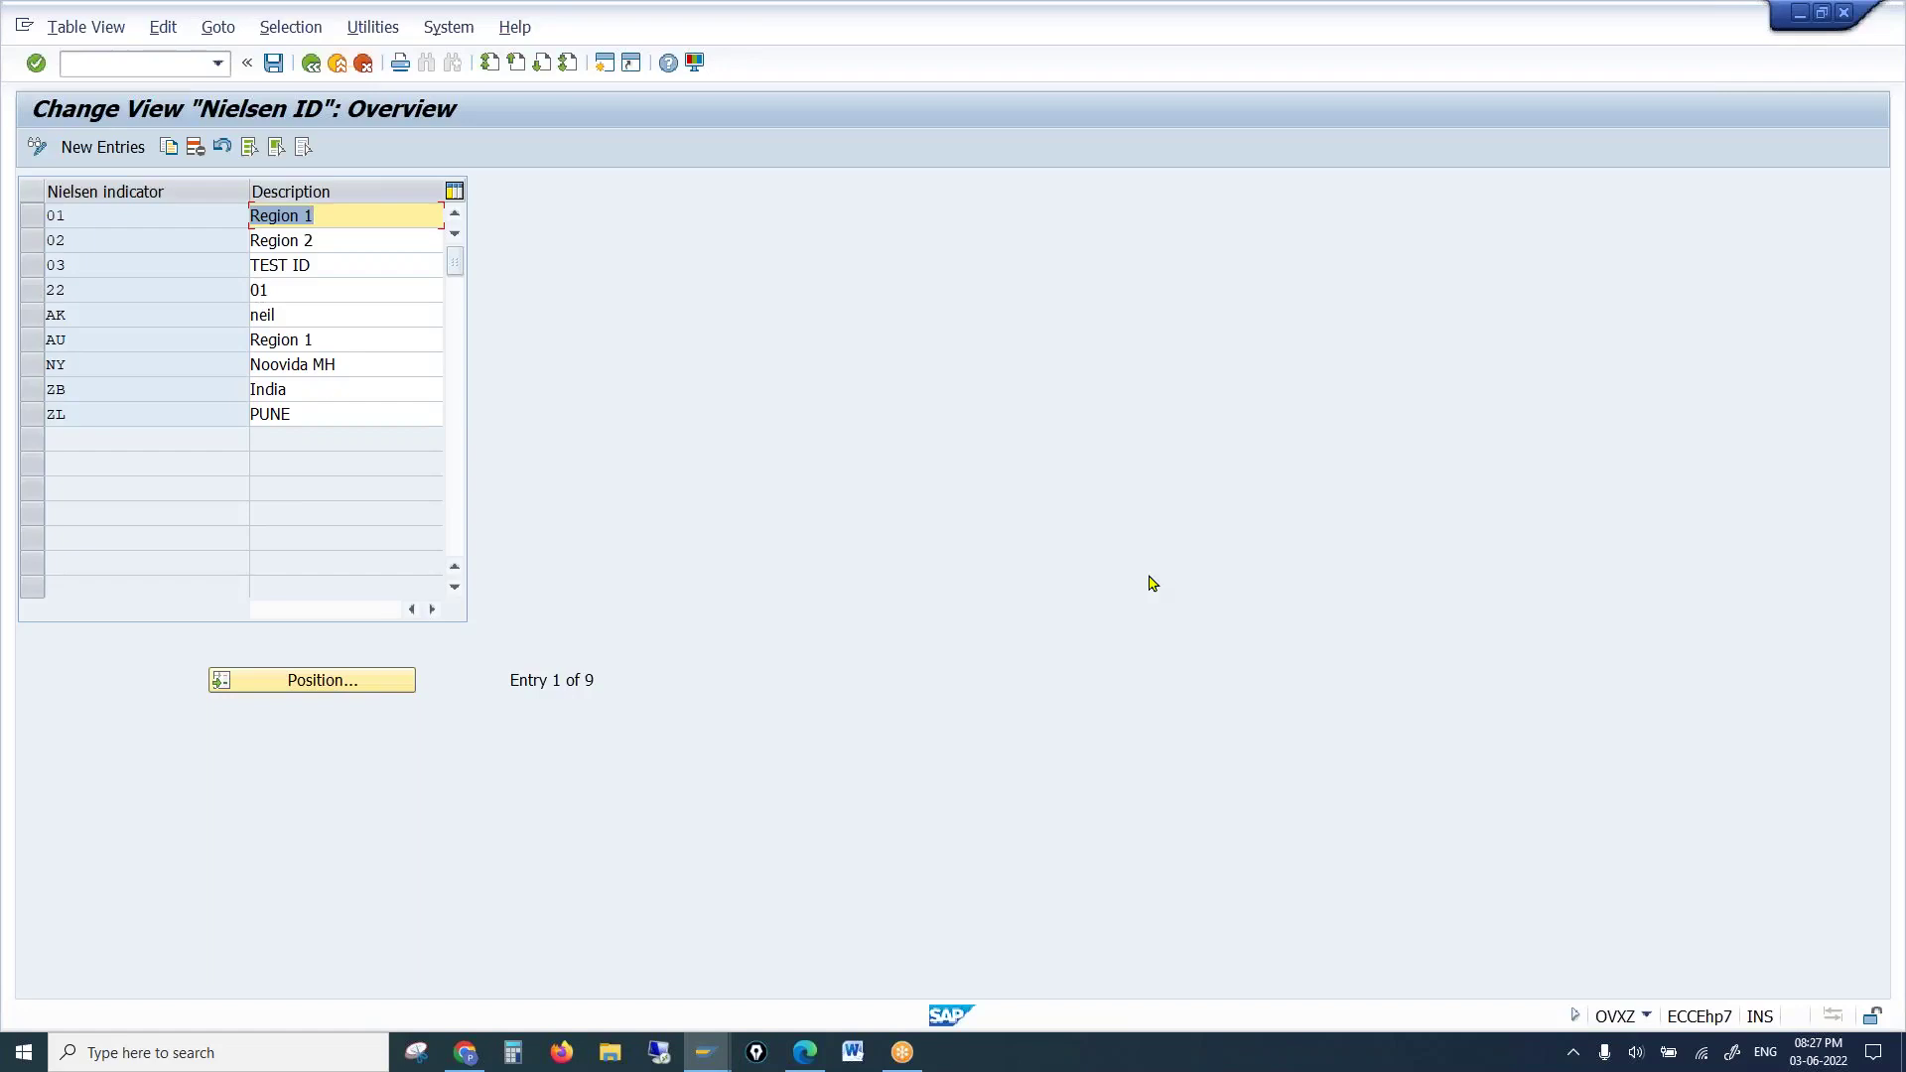
Create a new Nielsen indicator X1 with the description KAKL and save the entry
{"action": "left_click", "coordinate": [111, 151]}
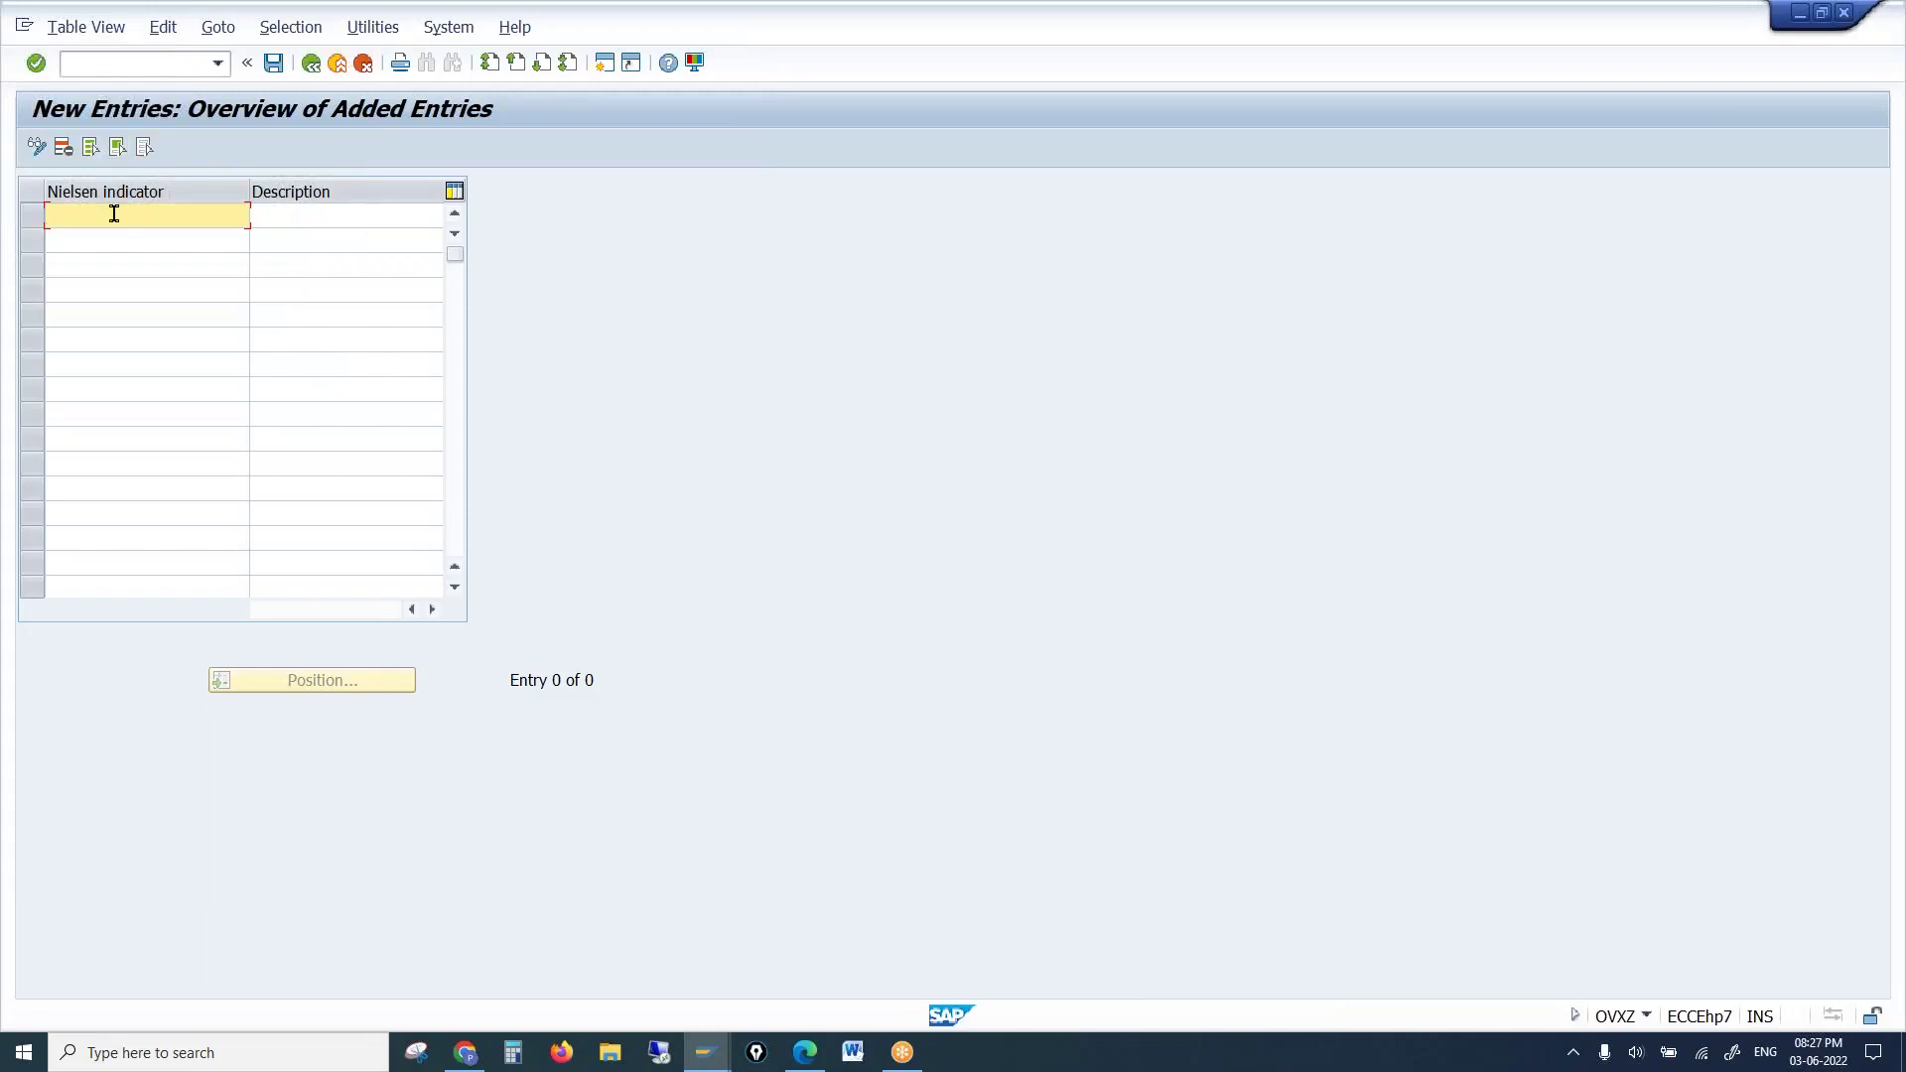
{"action": "type", "text": "x1"}
{"action": "key", "text": "Tab"}
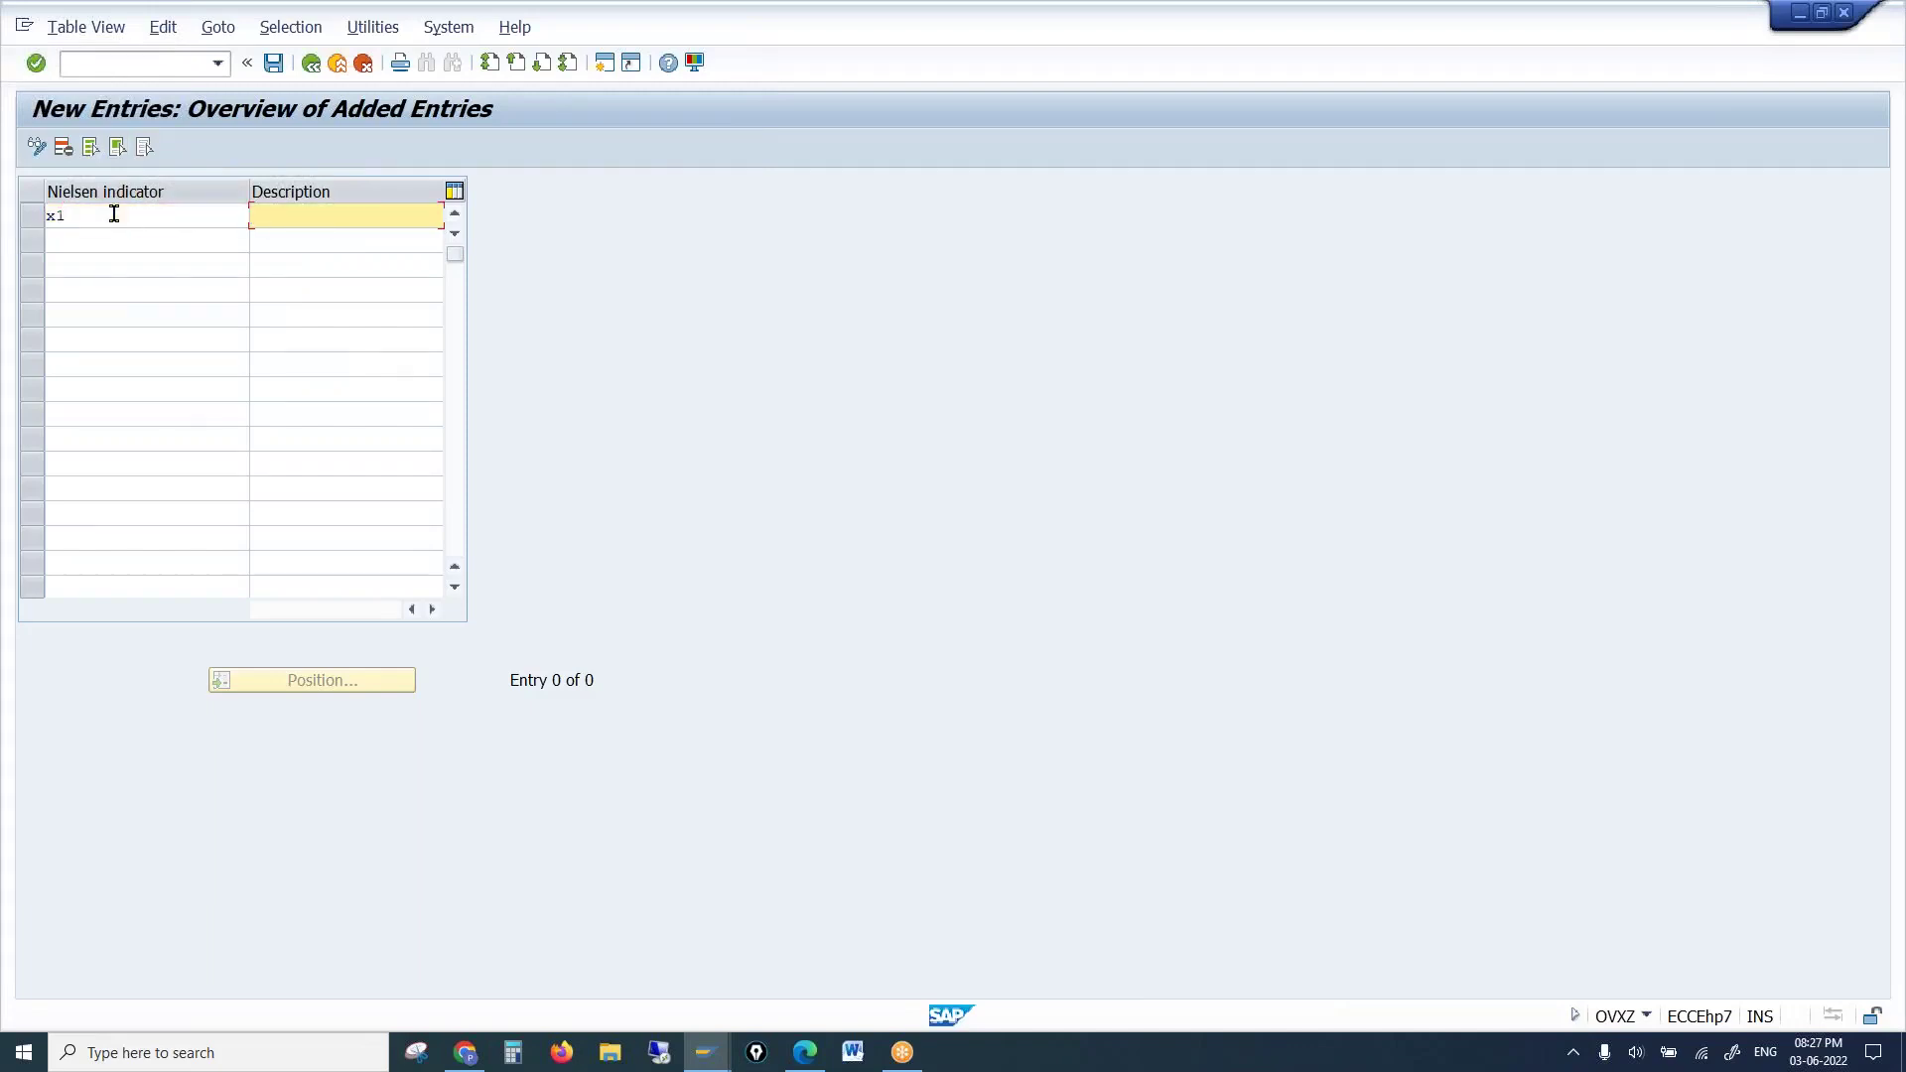
{"action": "type", "text": "KA?KL"}
{"action": "key", "text": "Return"}
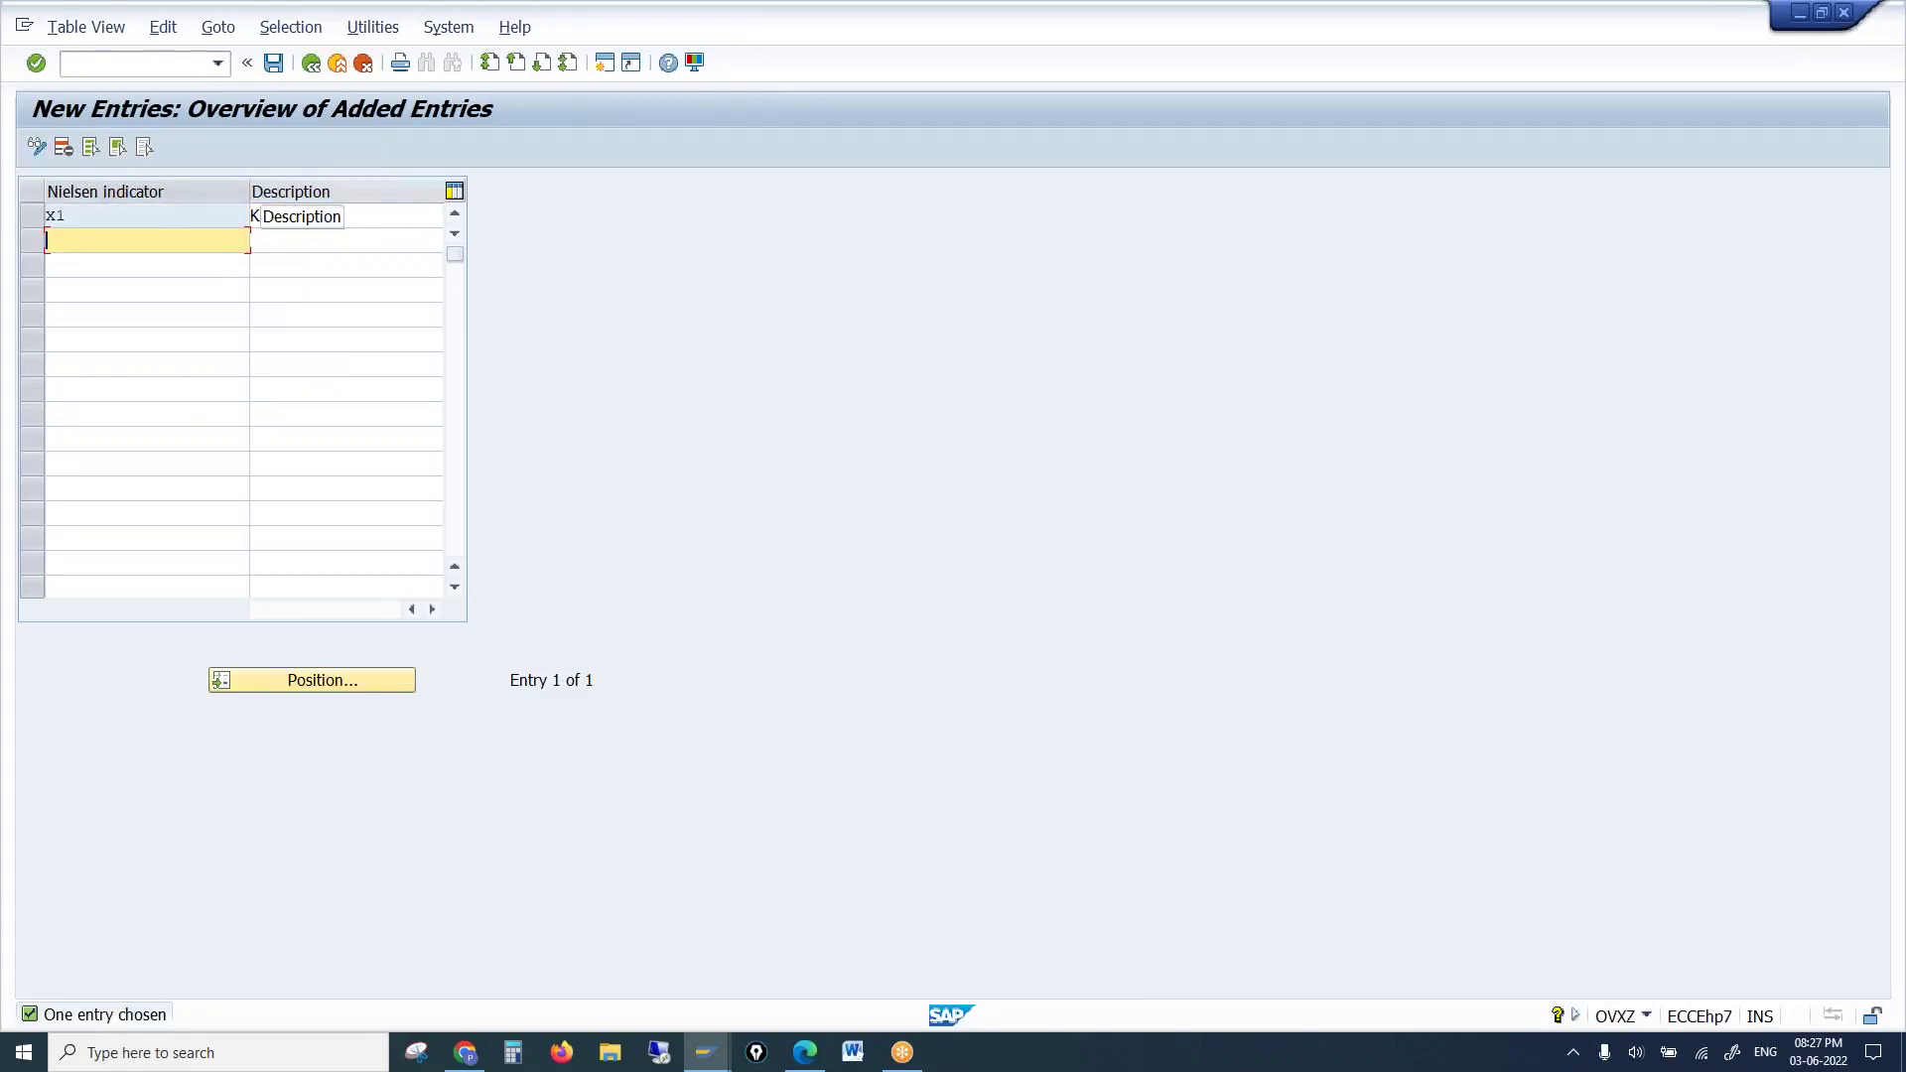
{"action": "left_click", "coordinate": [319, 212]}
{"action": "key", "text": "BackSpace"}
{"action": "key", "text": "BackSpace"}
{"action": "key", "text": "BackSpace"}
{"action": "type", "text": "KL"}
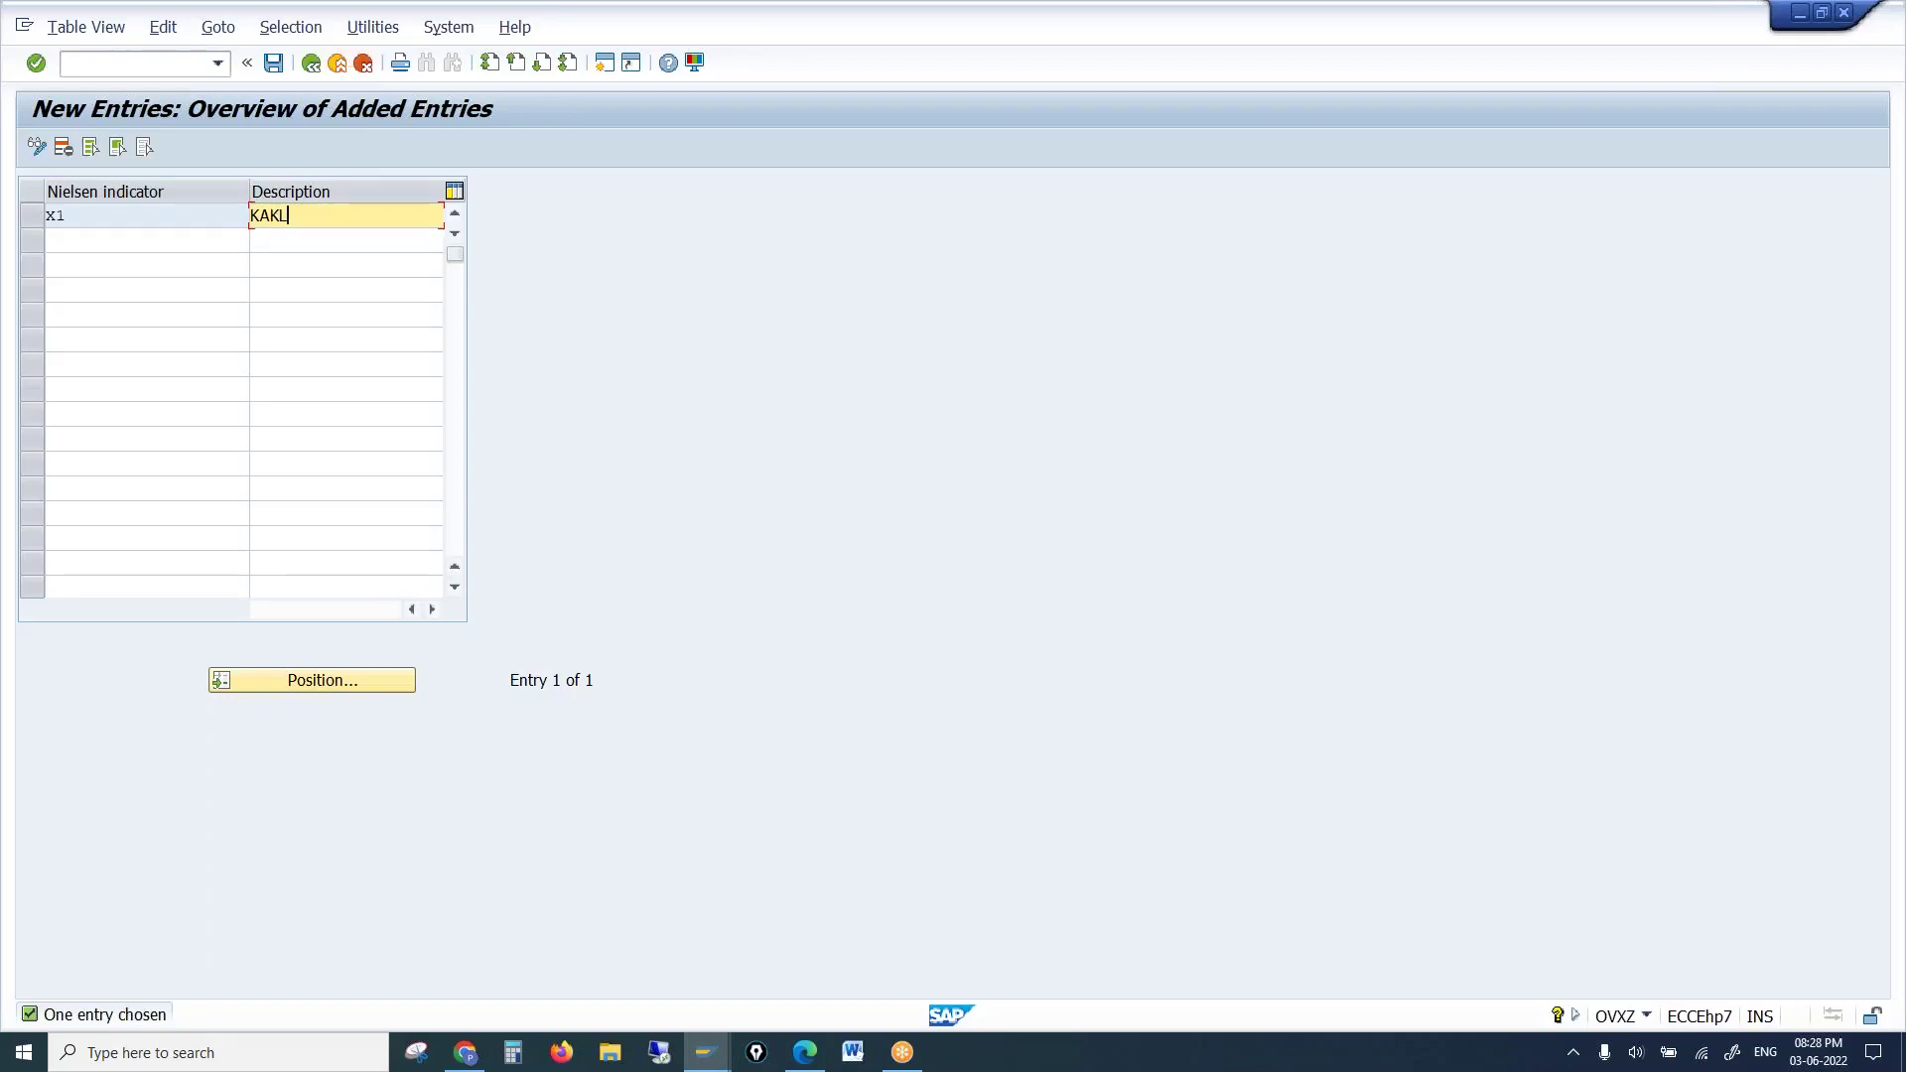
{"action": "key", "text": "Return"}
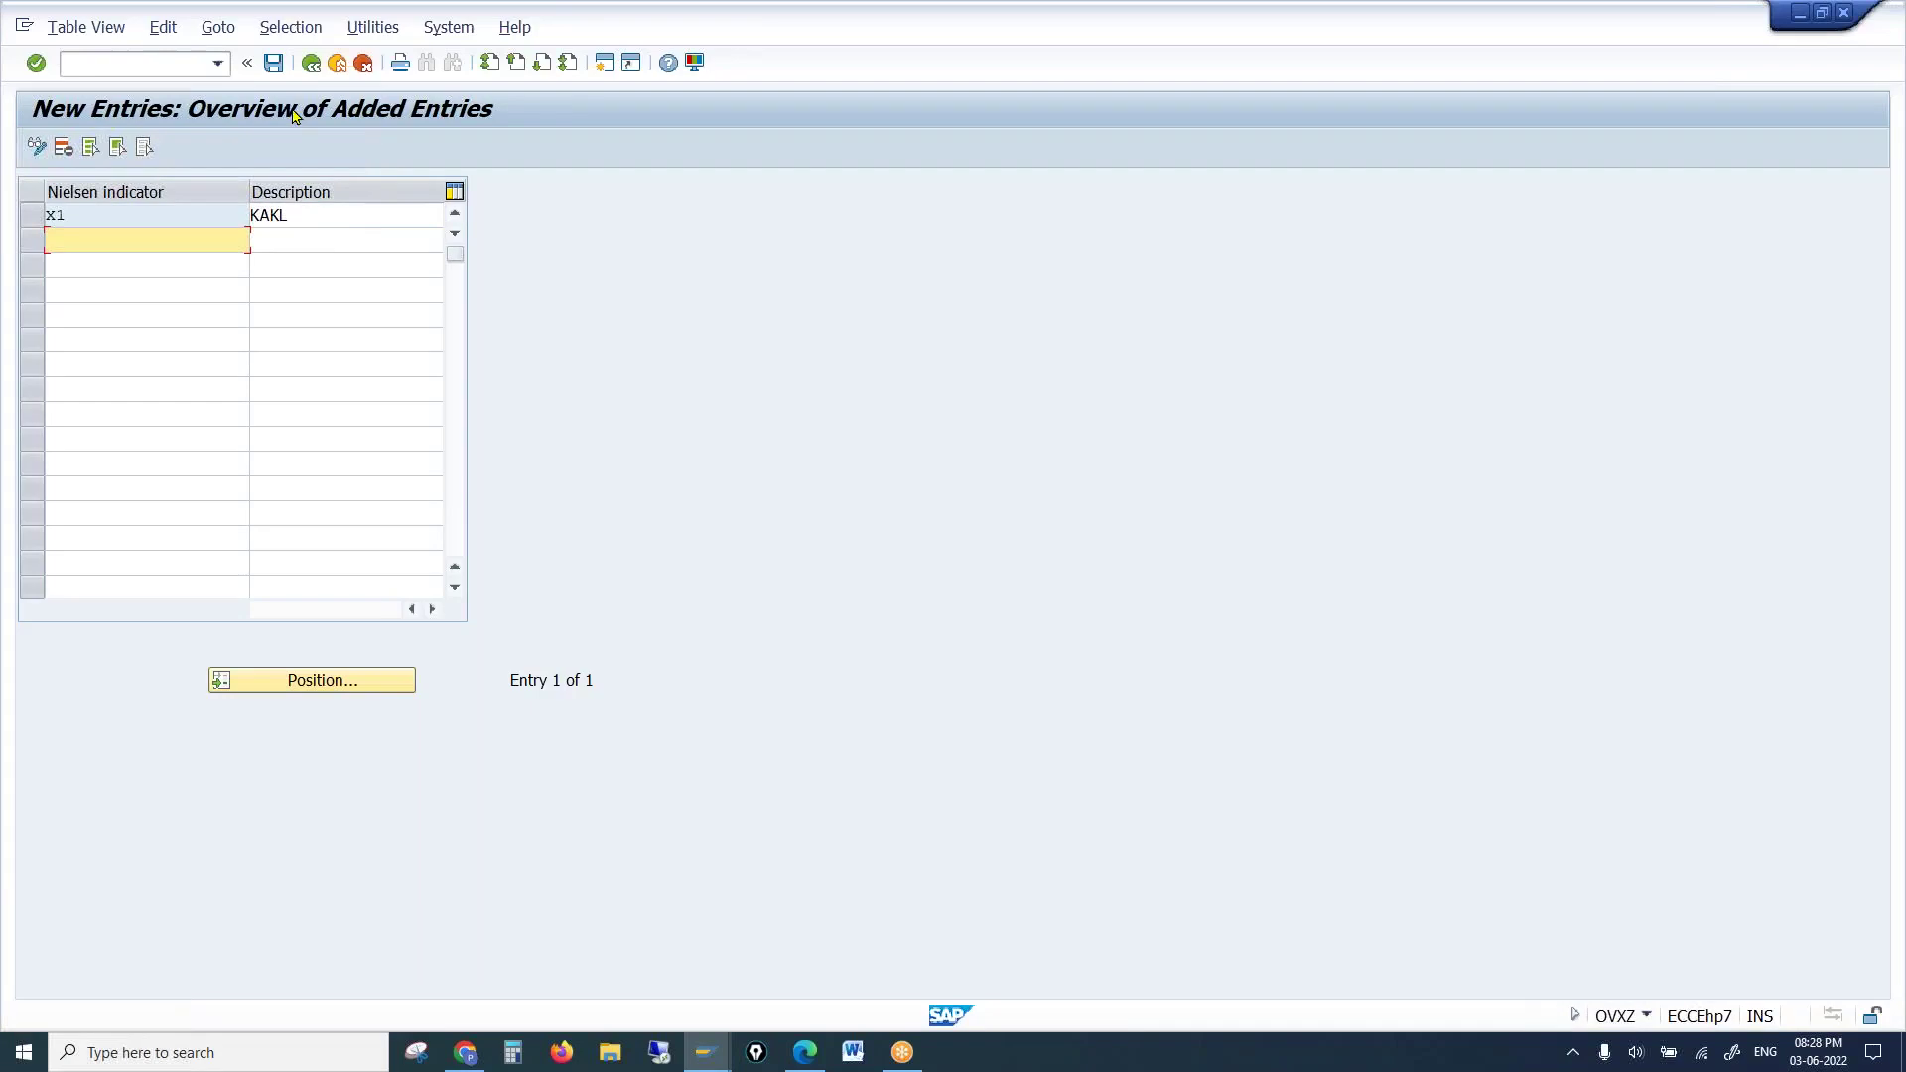
{"action": "left_click", "coordinate": [273, 63]}
{"action": "left_click", "coordinate": [460, 399]}
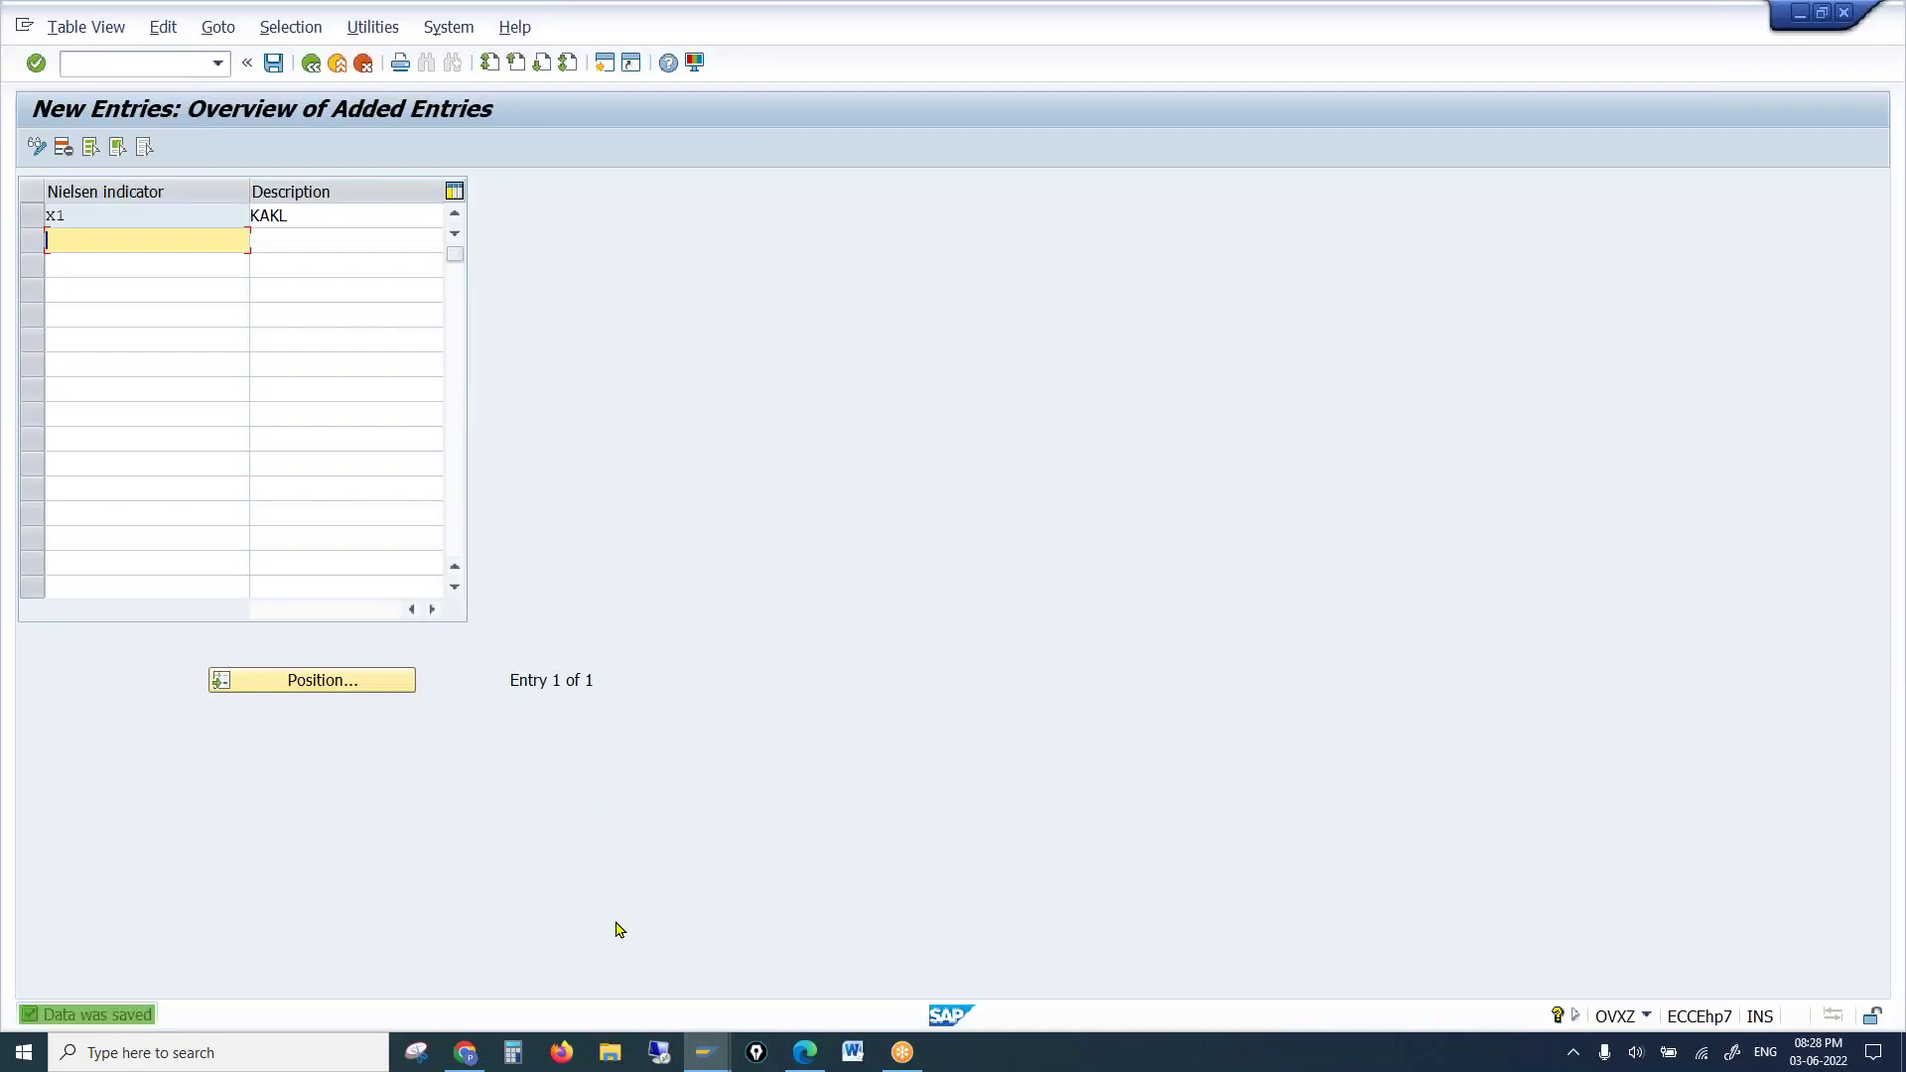
Return to the customer creation session and choose the new entry X1 (KAKL) as the Nielsen ID
{"action": "left_click", "coordinate": [705, 1051]}
{"action": "left_click", "coordinate": [612, 986]}
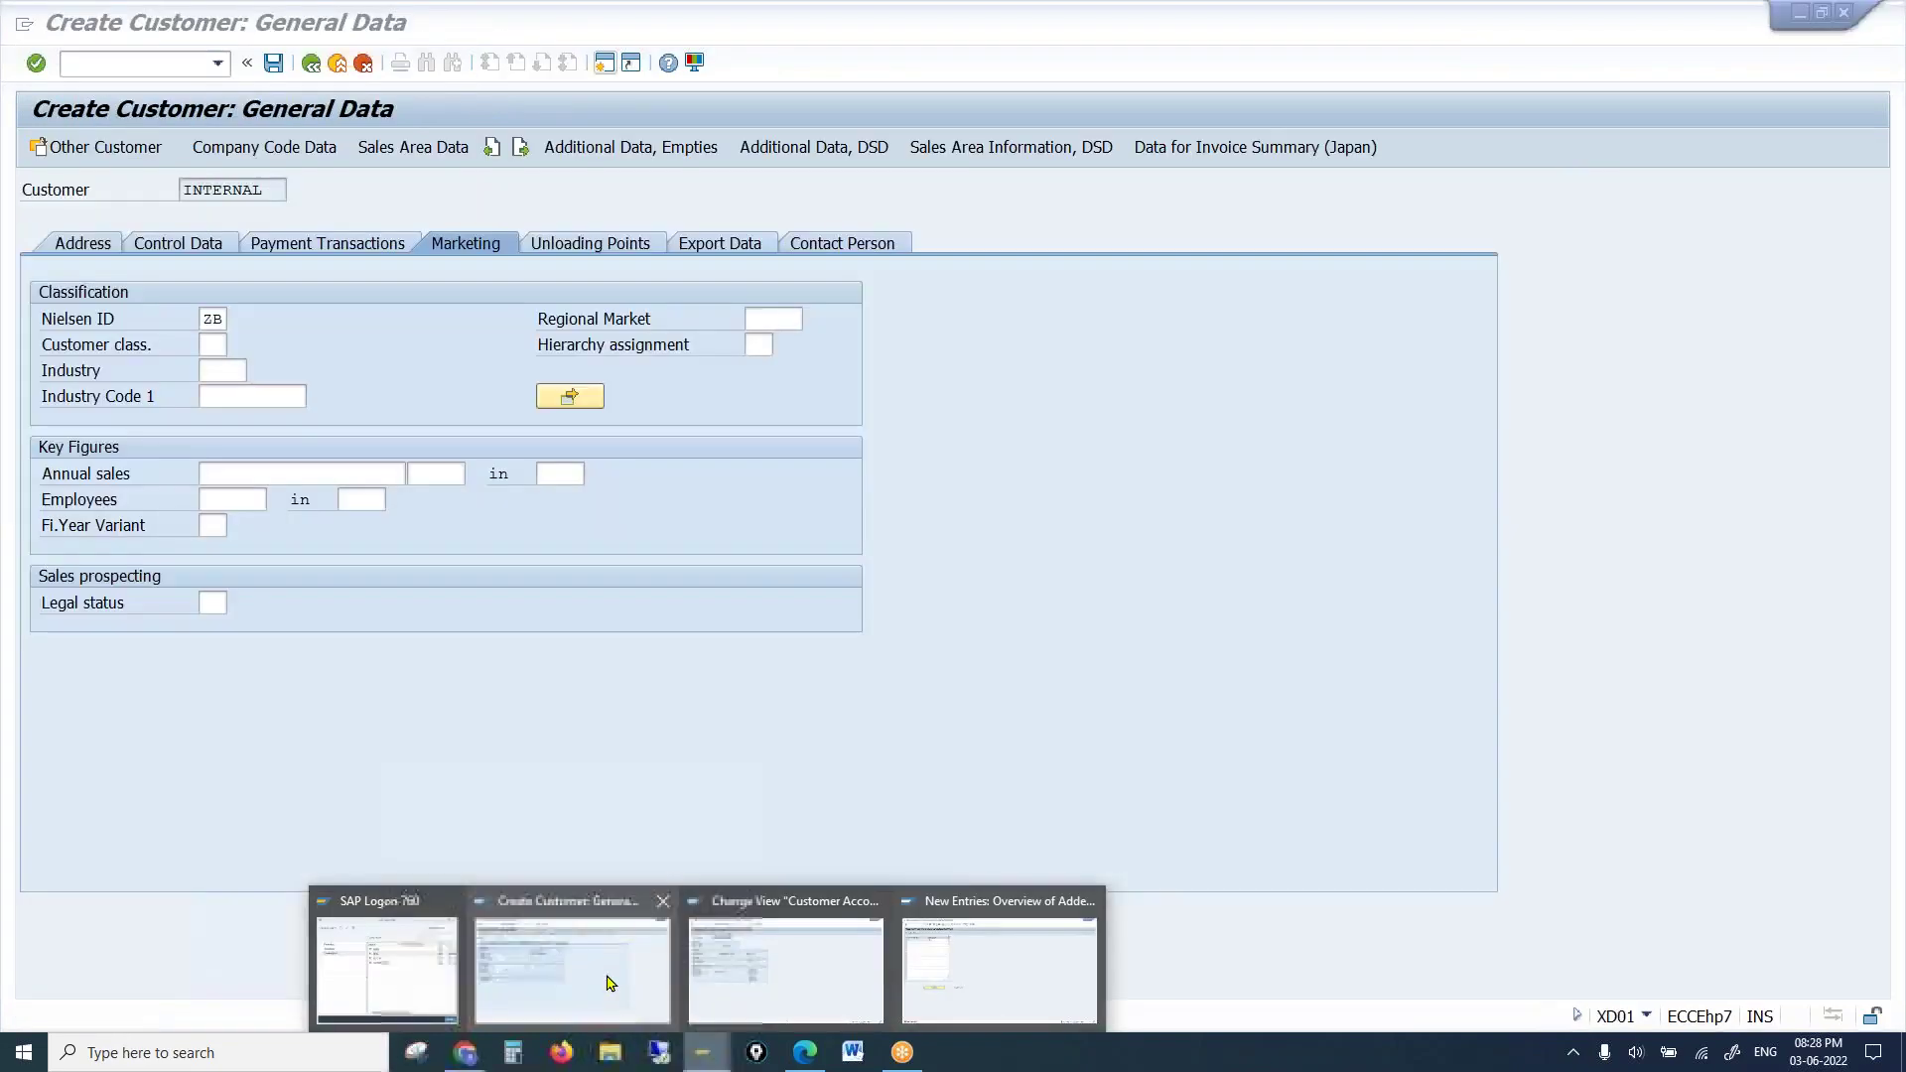
{"action": "left_click", "coordinate": [220, 322]}
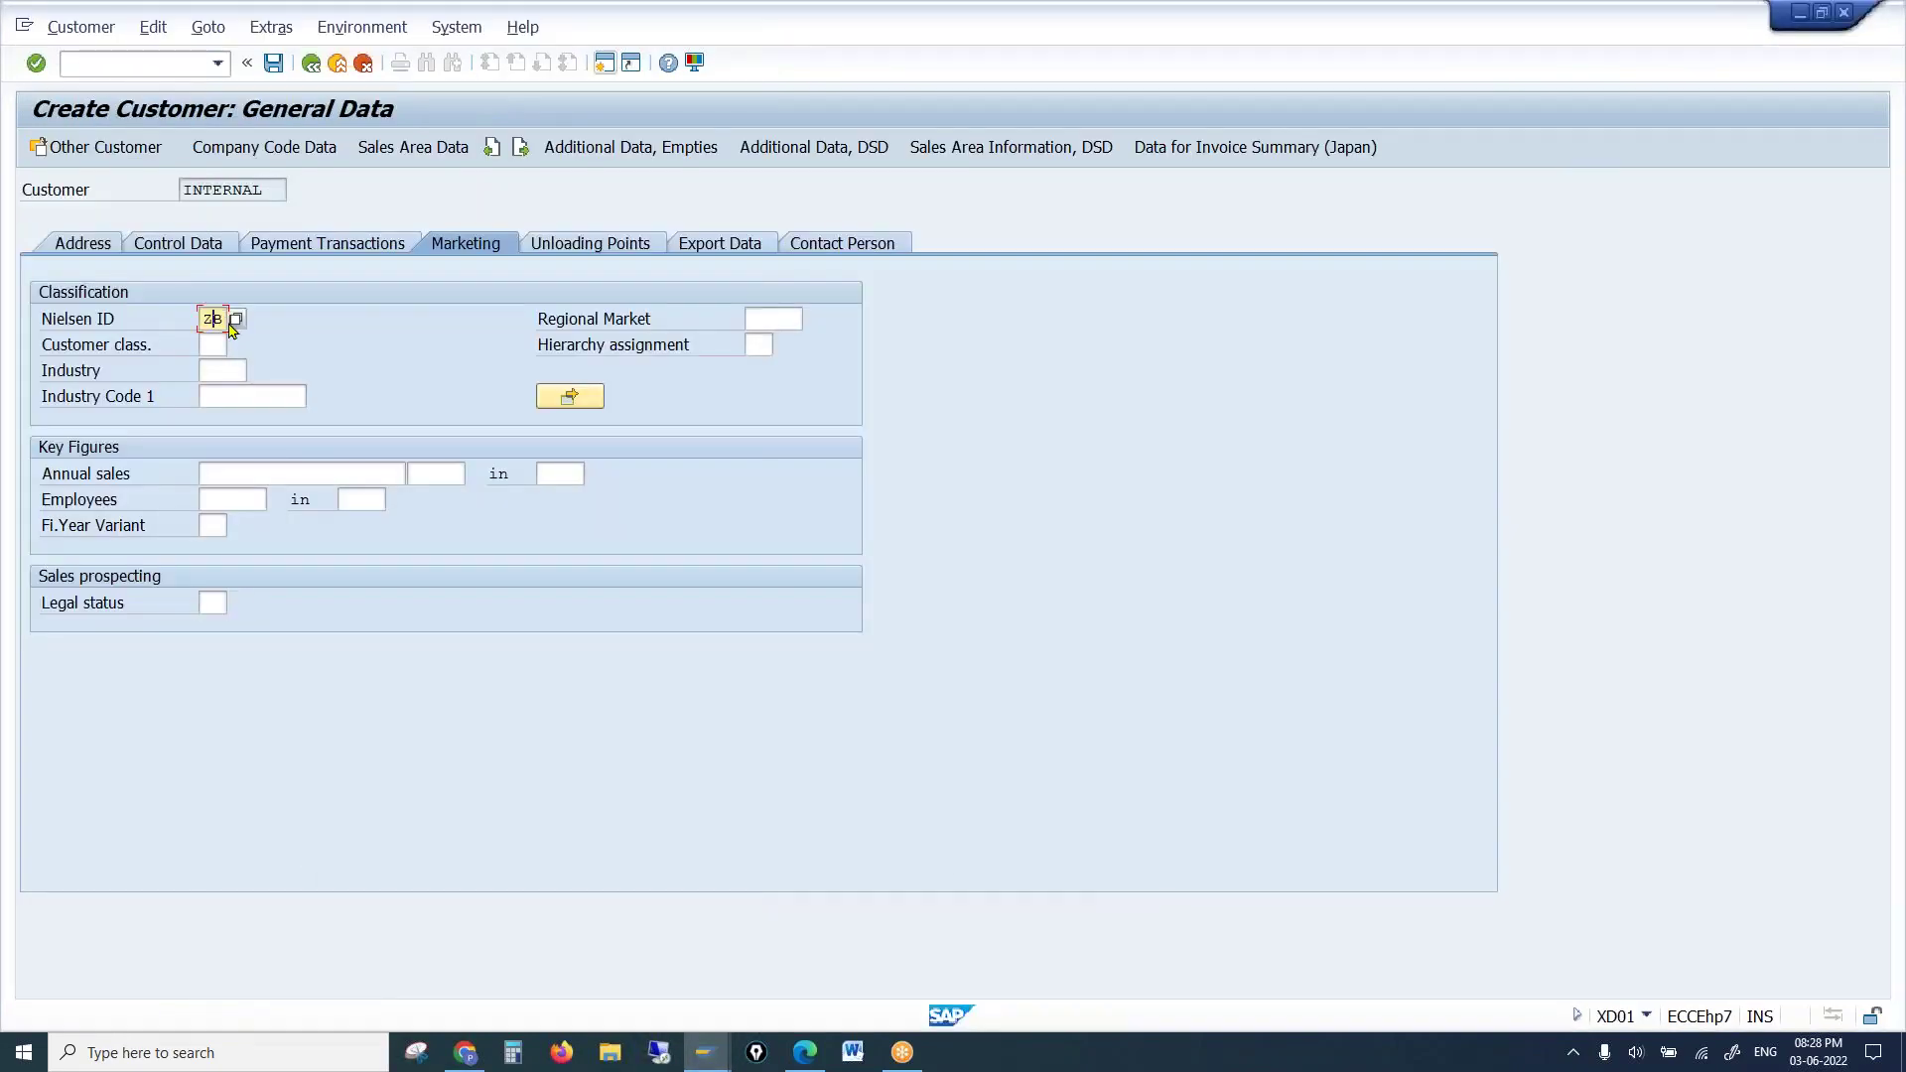
{"action": "key", "text": "F4"}
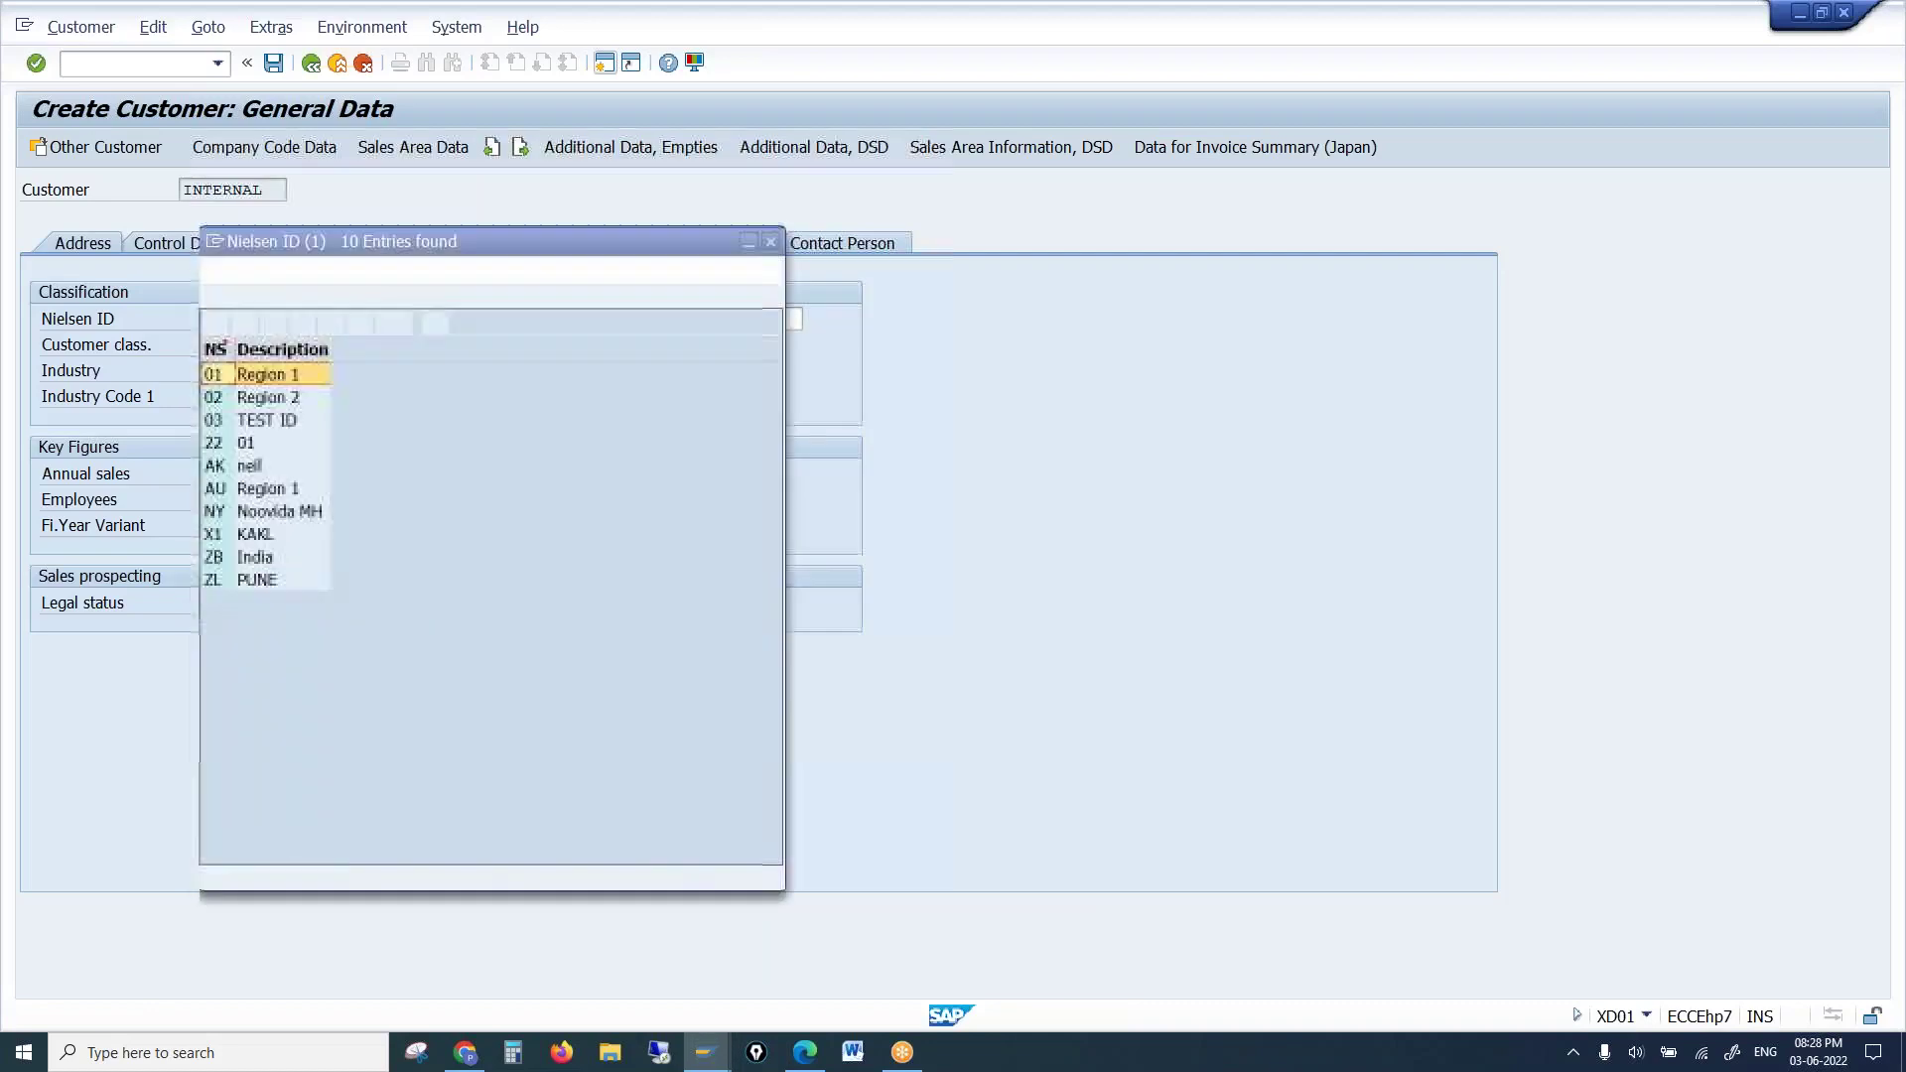
{"action": "left_click", "coordinate": [256, 537]}
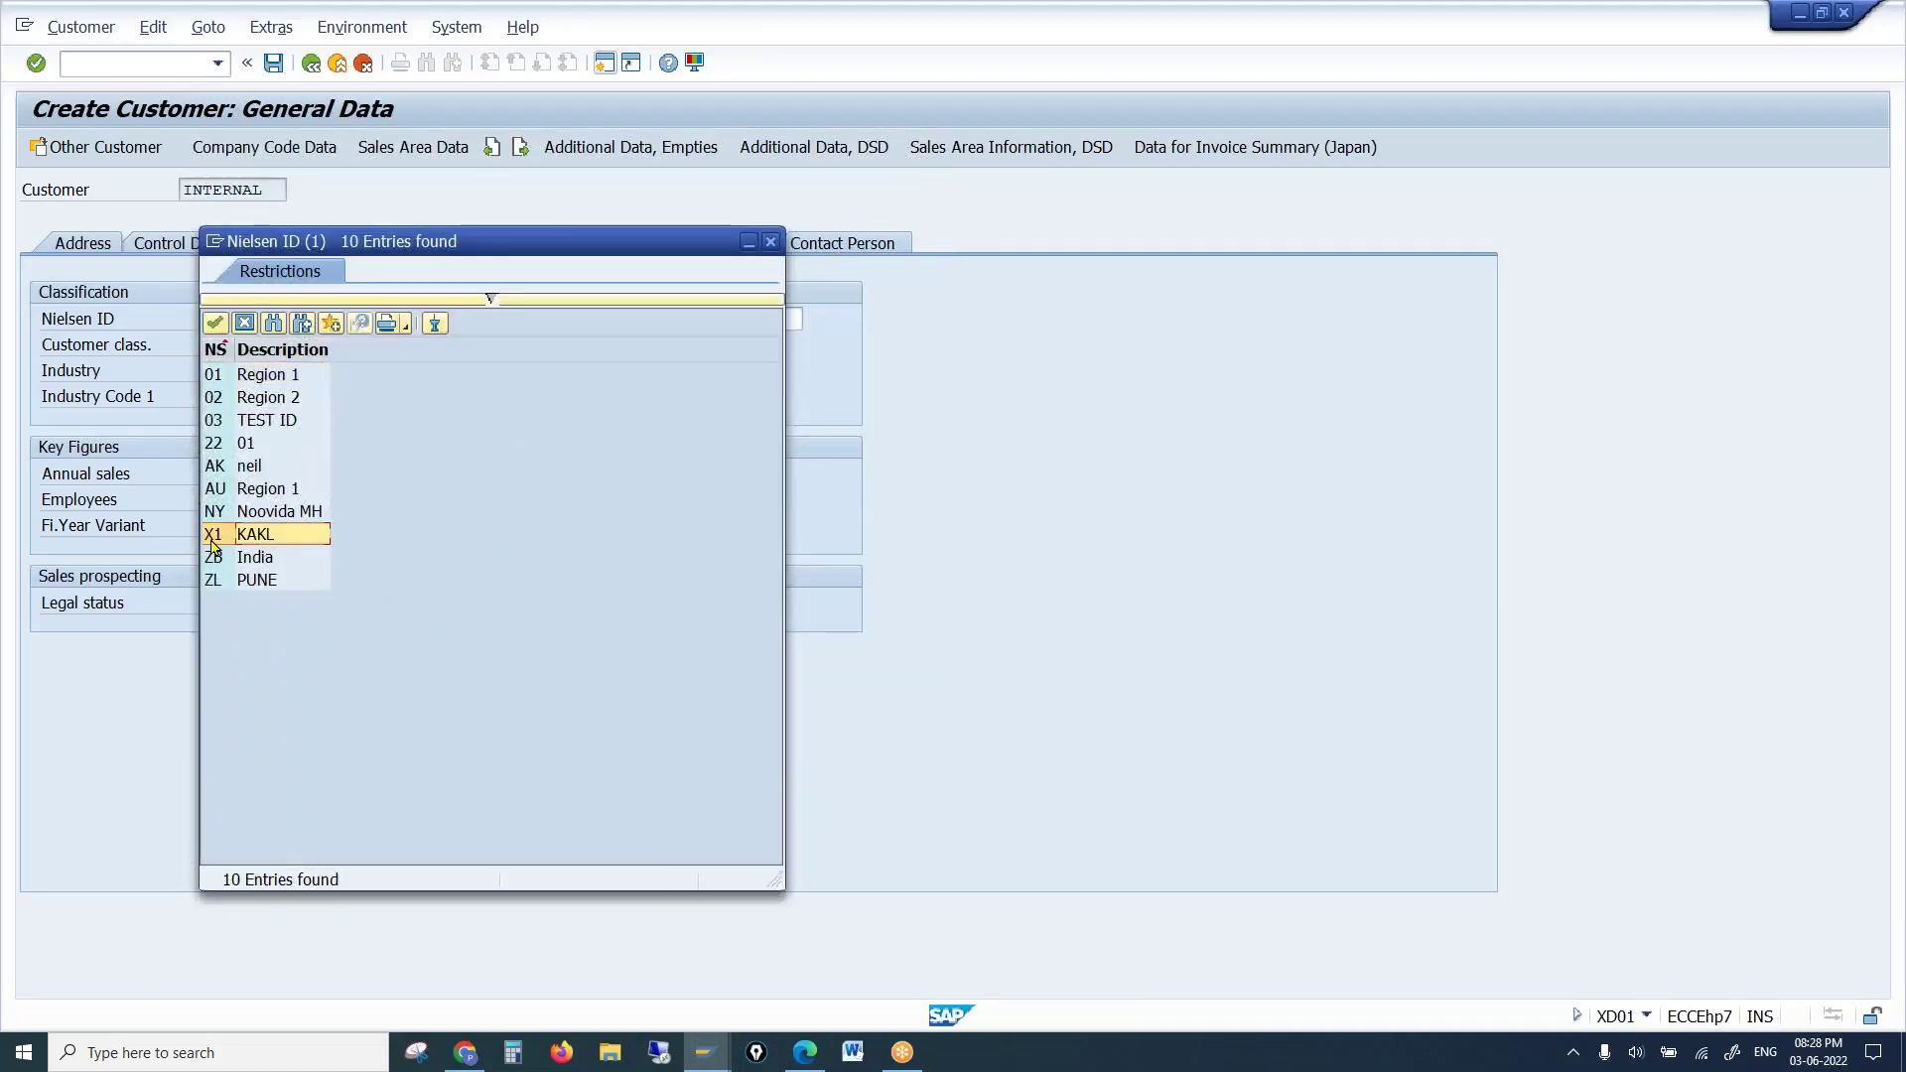
{"action": "double_click", "coordinate": [212, 536]}
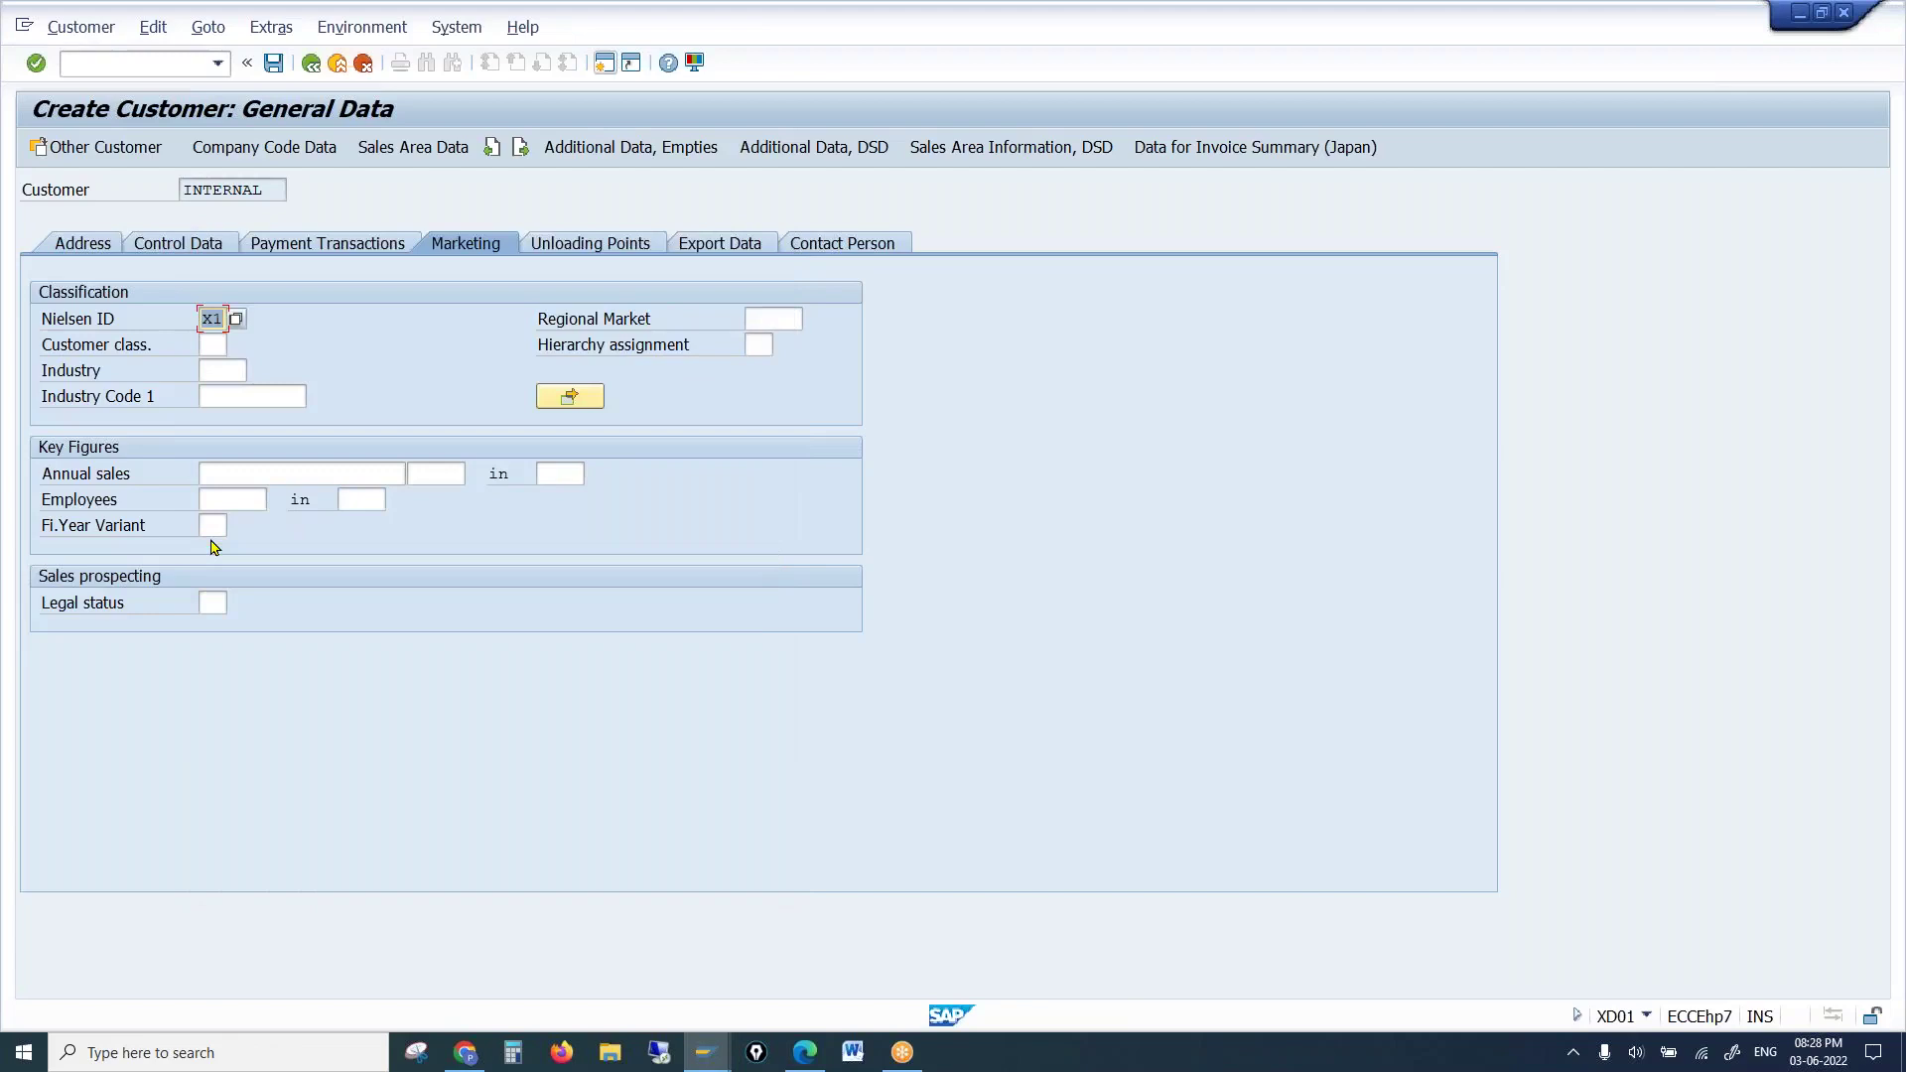
Change the customer's Nielsen ID to AK from the possible entries
{"action": "left_click", "coordinate": [238, 327]}
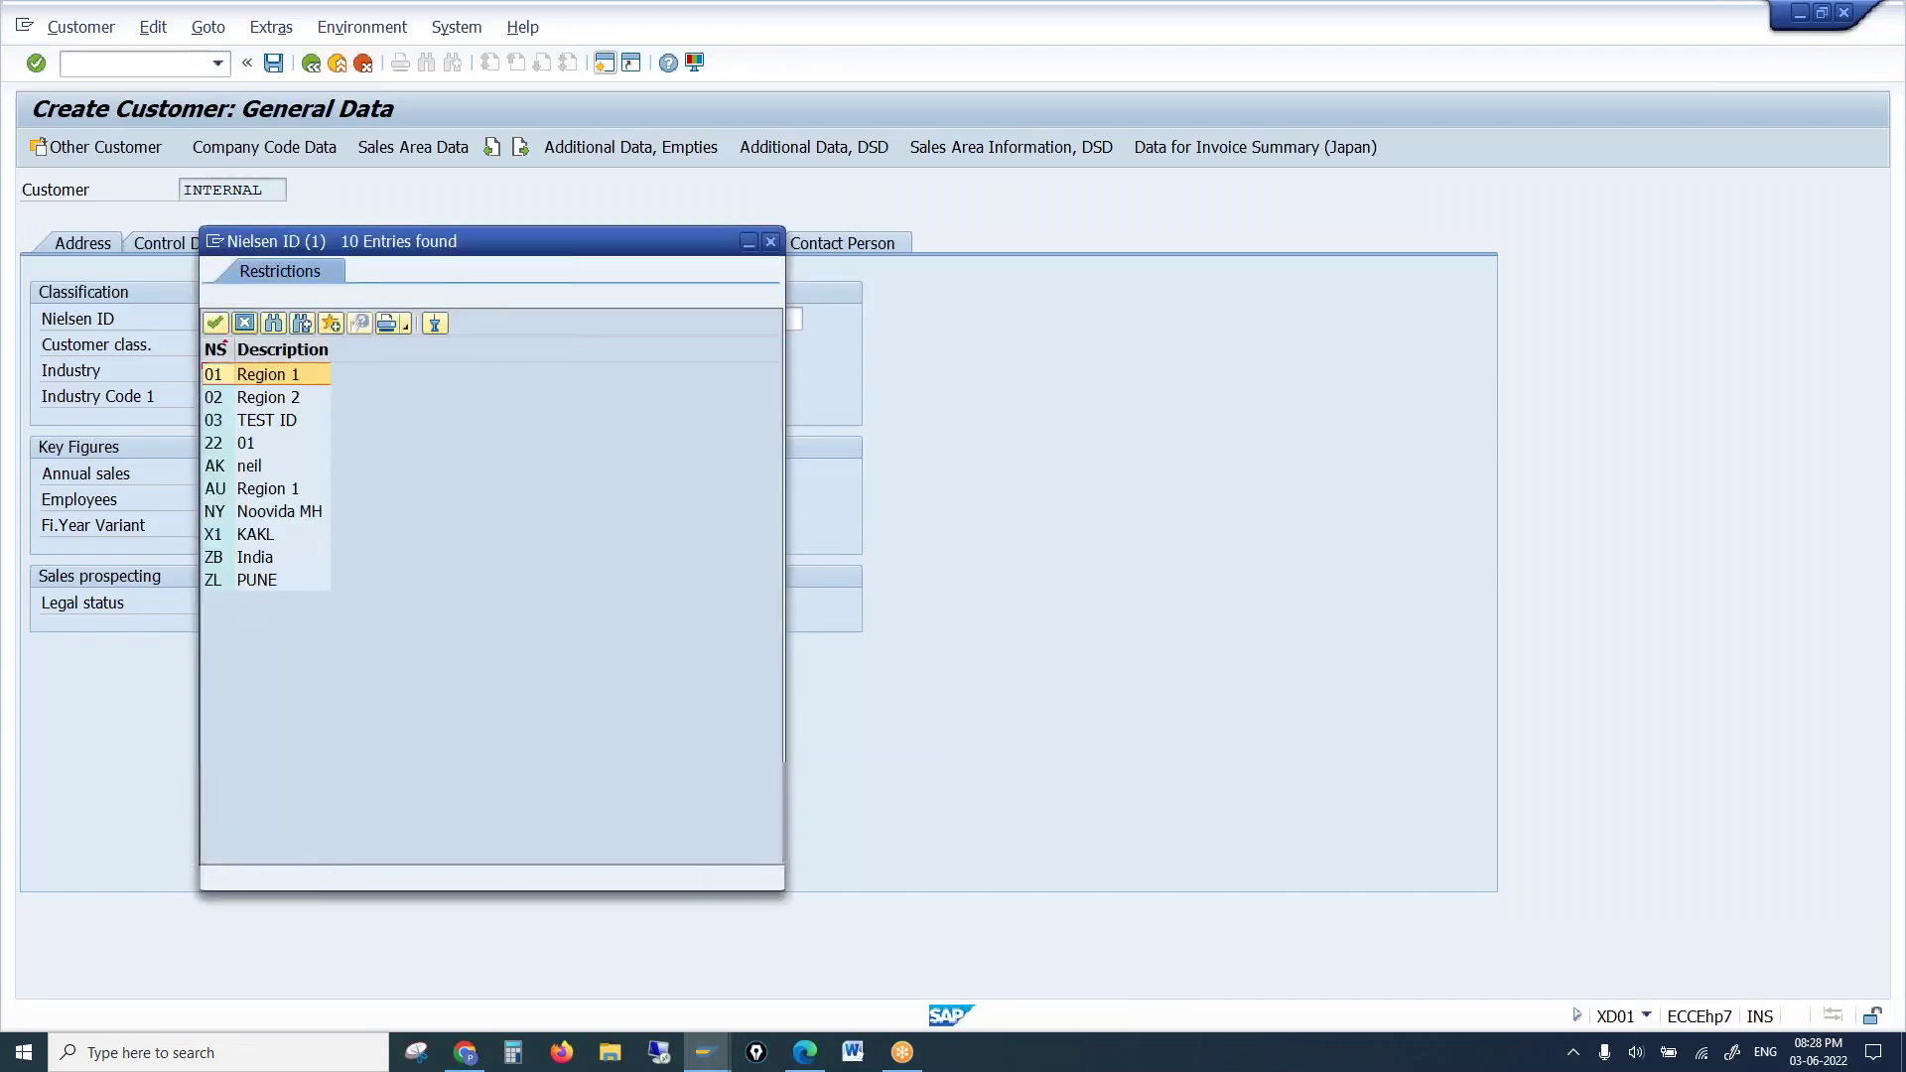
{"action": "double_click", "coordinate": [241, 466]}
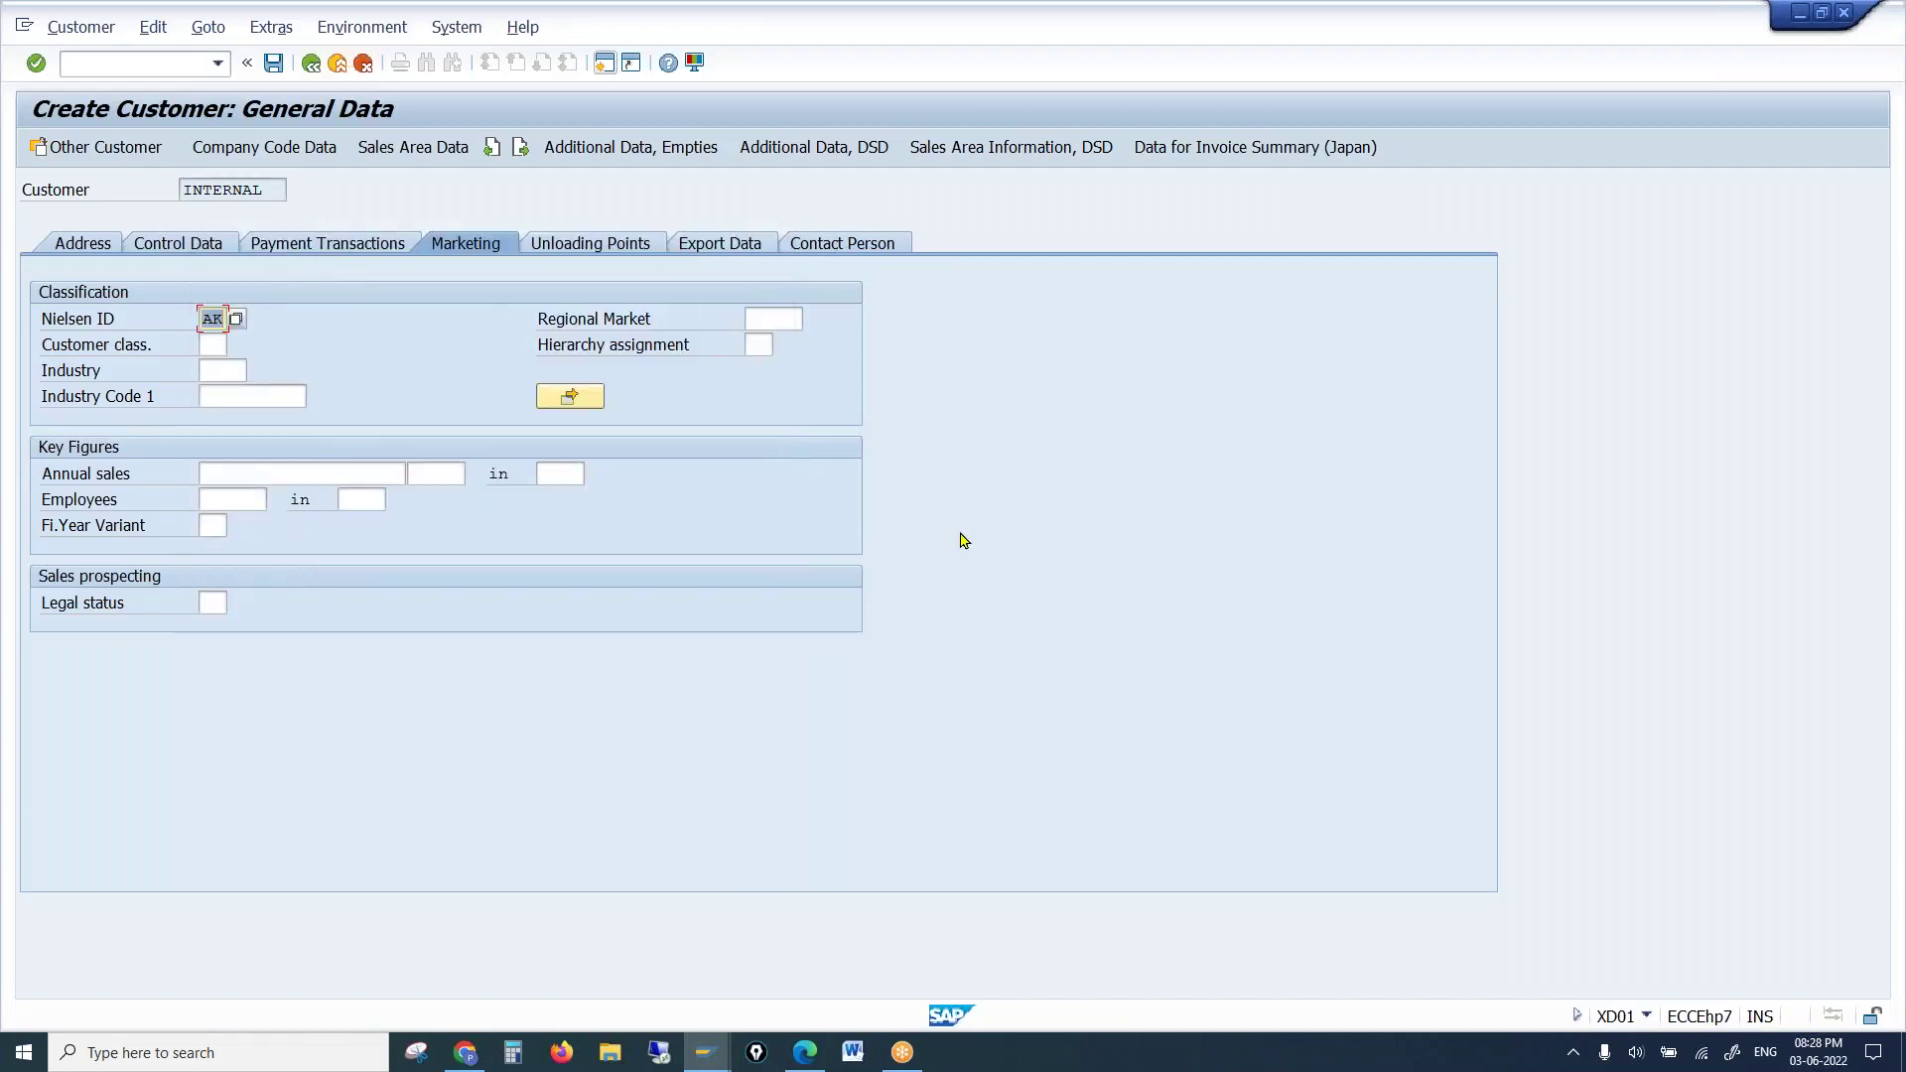
{"action": "left_click", "coordinate": [223, 347]}
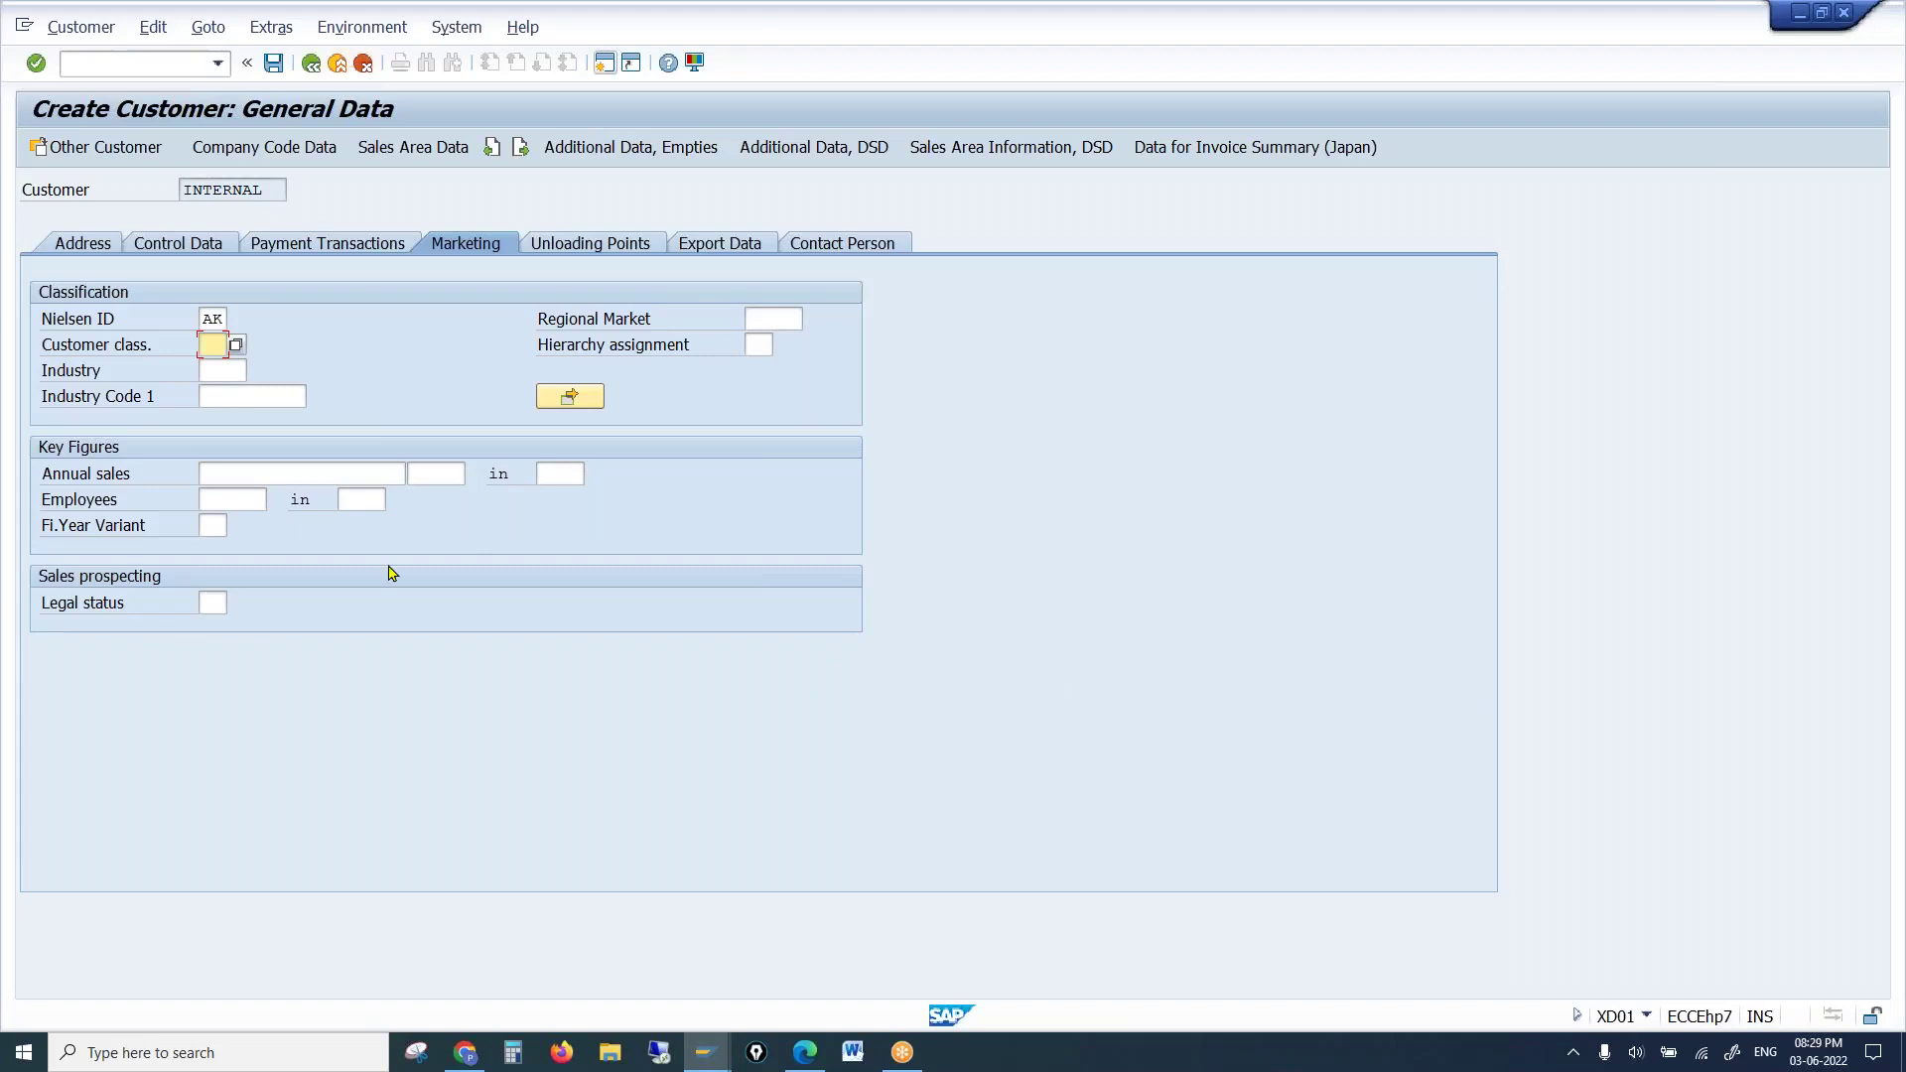
{"action": "left_click", "coordinate": [92, 356]}
{"action": "left_click", "coordinate": [206, 346]}
{"action": "left_click", "coordinate": [121, 356]}
{"action": "left_click", "coordinate": [213, 339]}
{"action": "left_click_drag", "start_coordinate": [263, 191], "coordinate": [164, 189]}
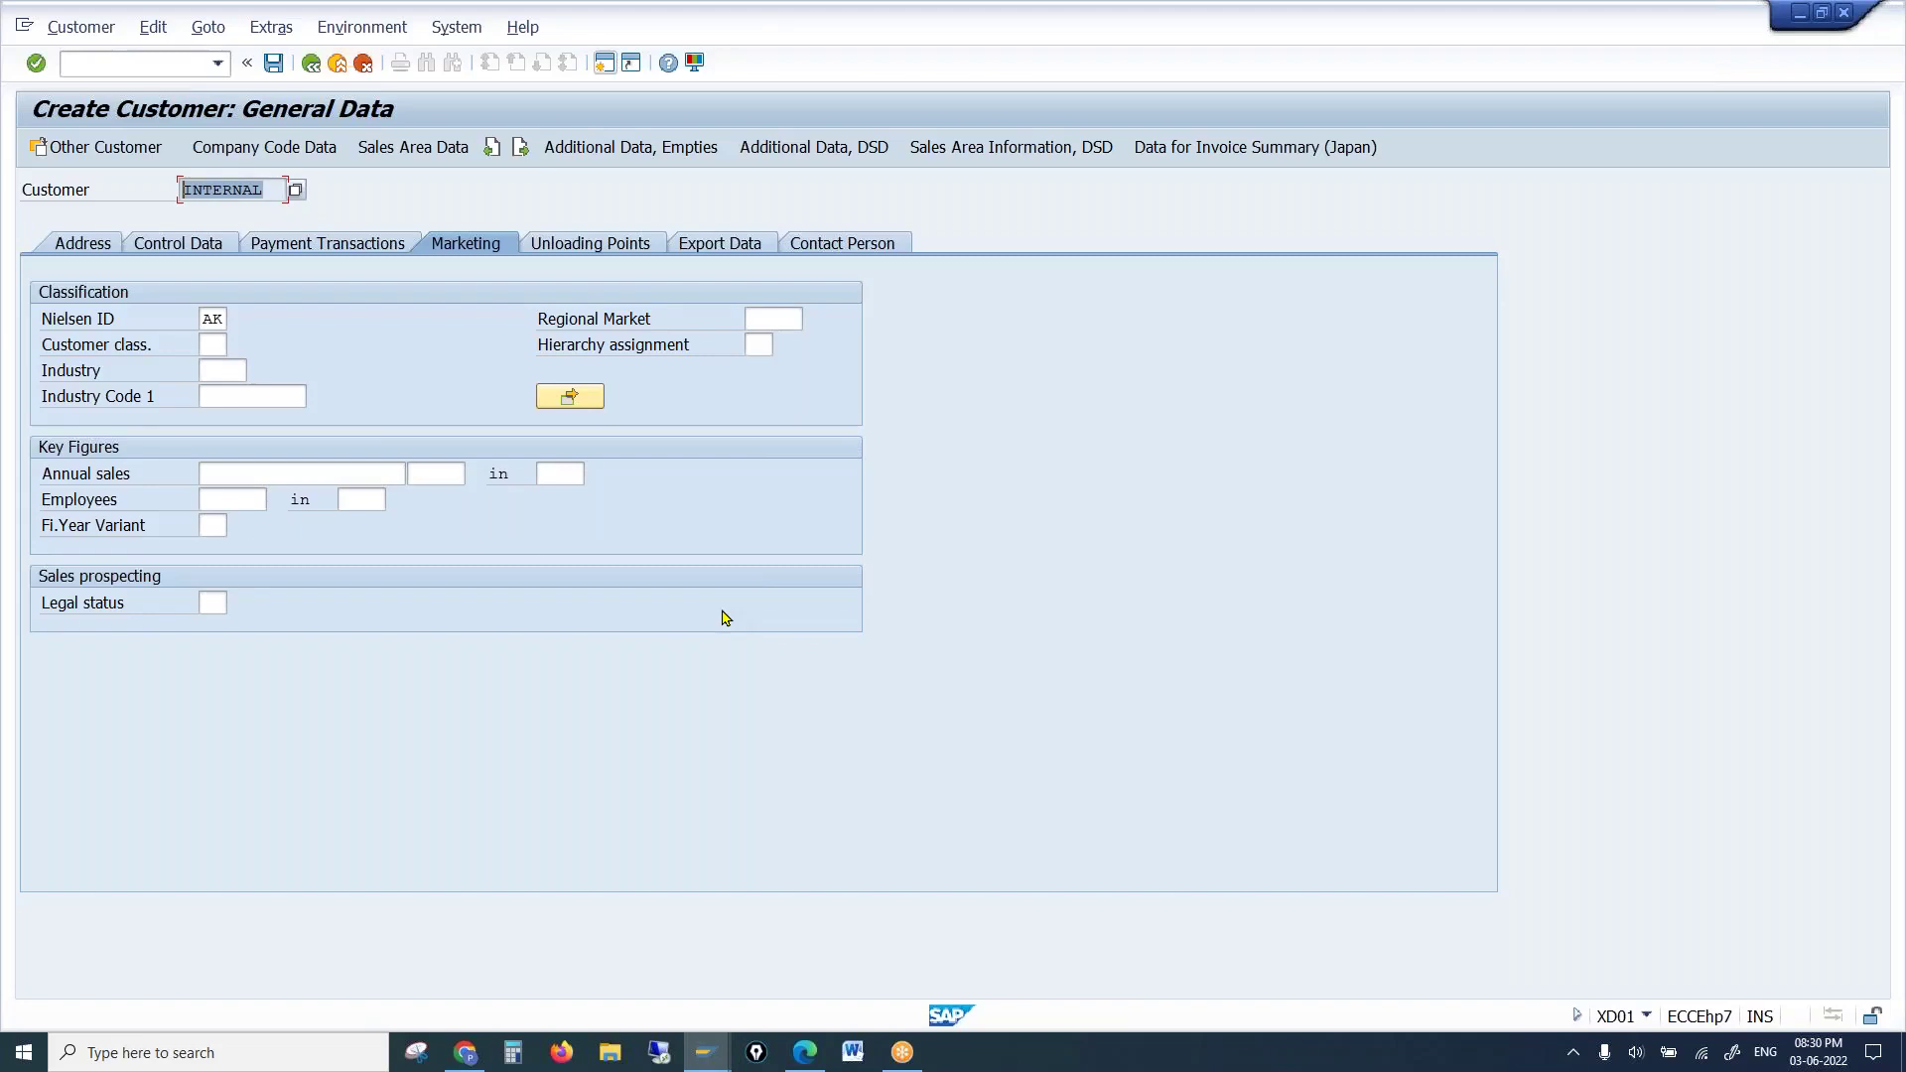
Set the customer classification to 05 (Btw. 3,0 - 5,0 mill.) from the possible entries
{"action": "left_click", "coordinate": [219, 345]}
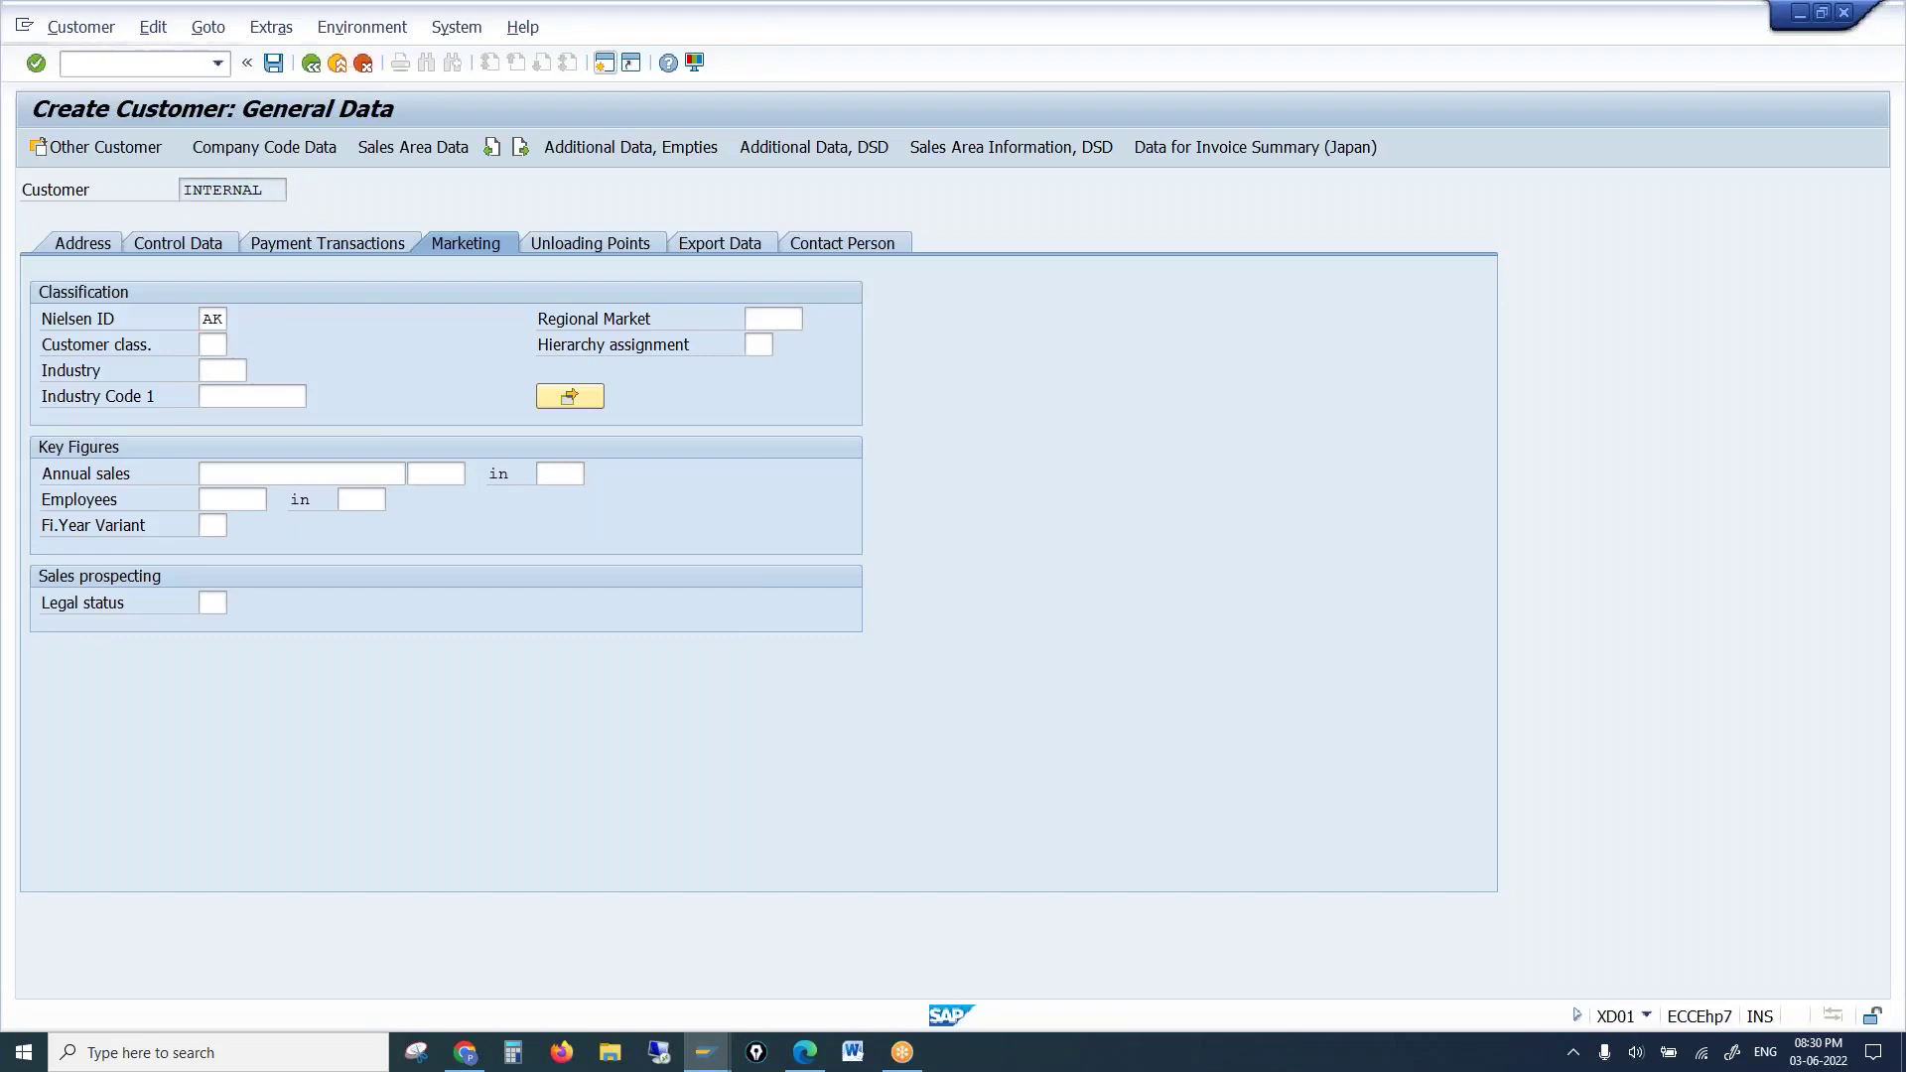
{"action": "key", "text": "F4"}
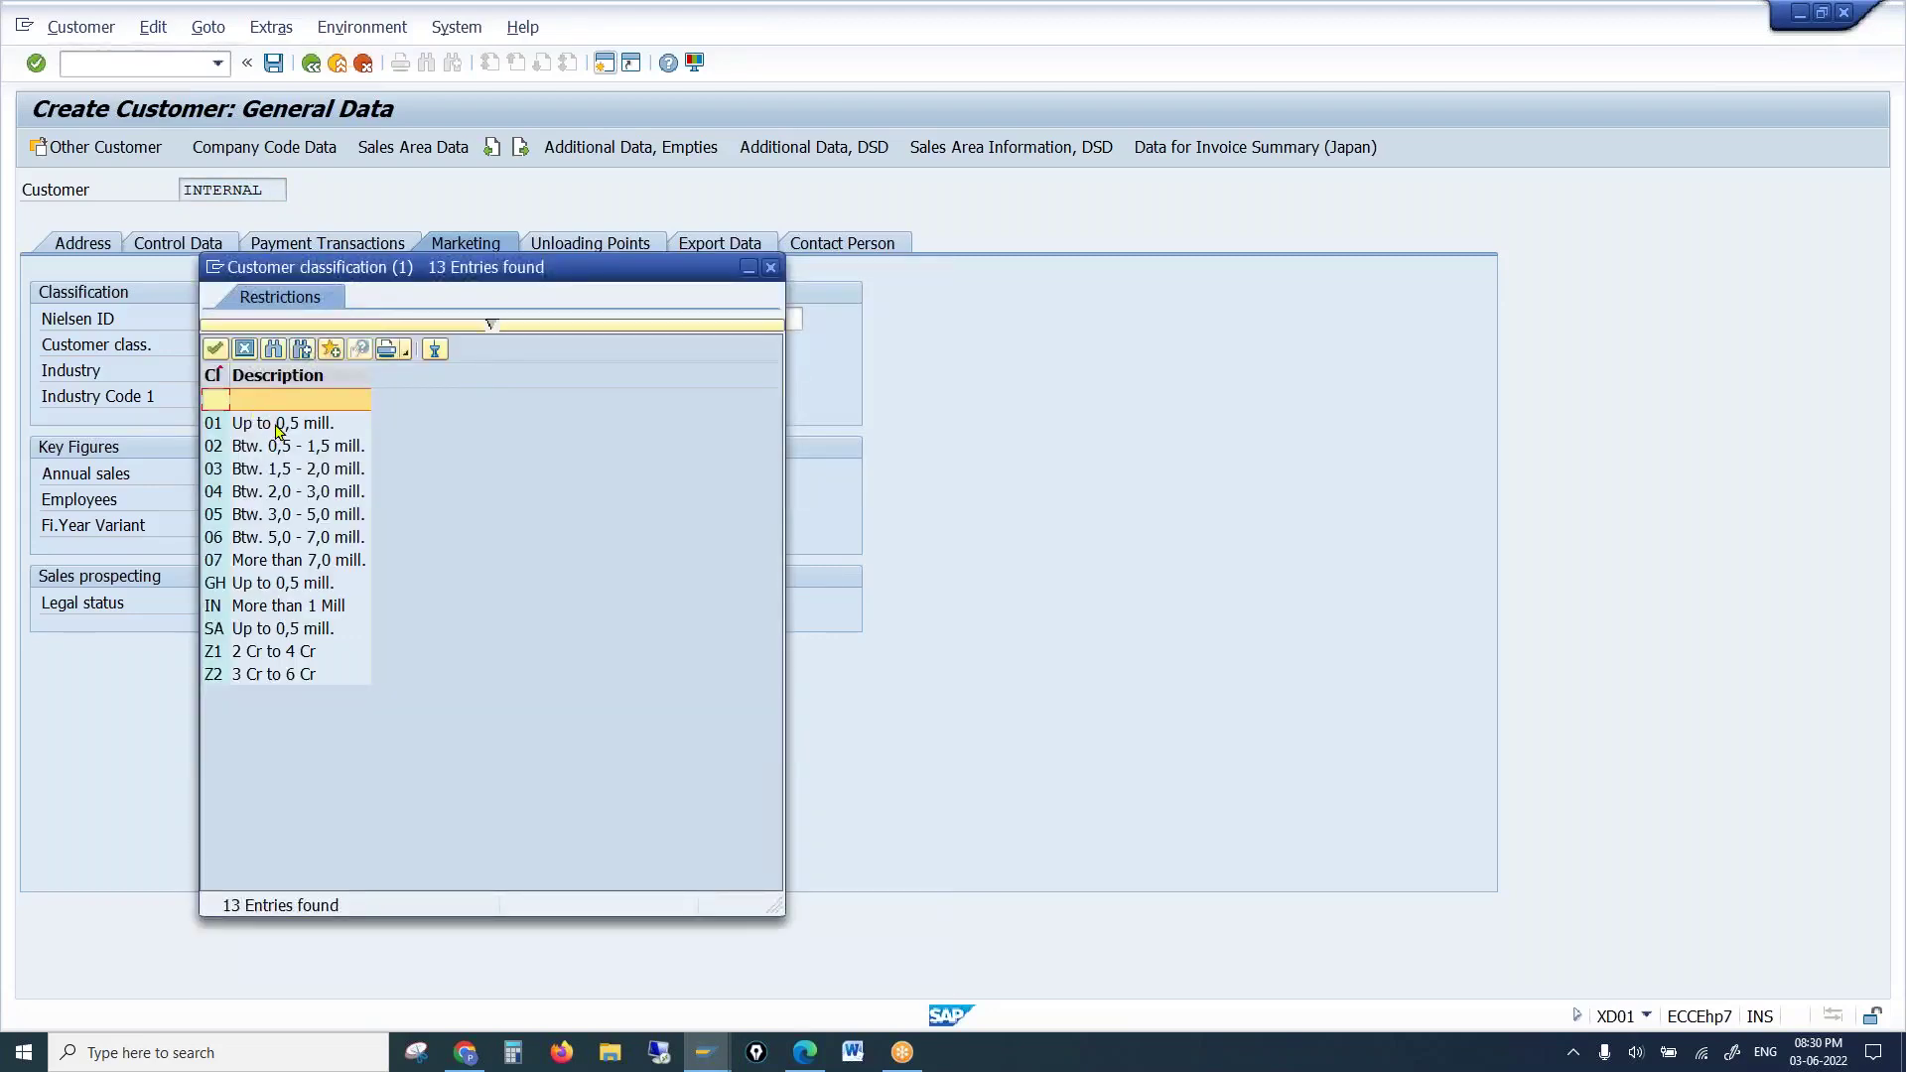
{"action": "left_click", "coordinate": [278, 425]}
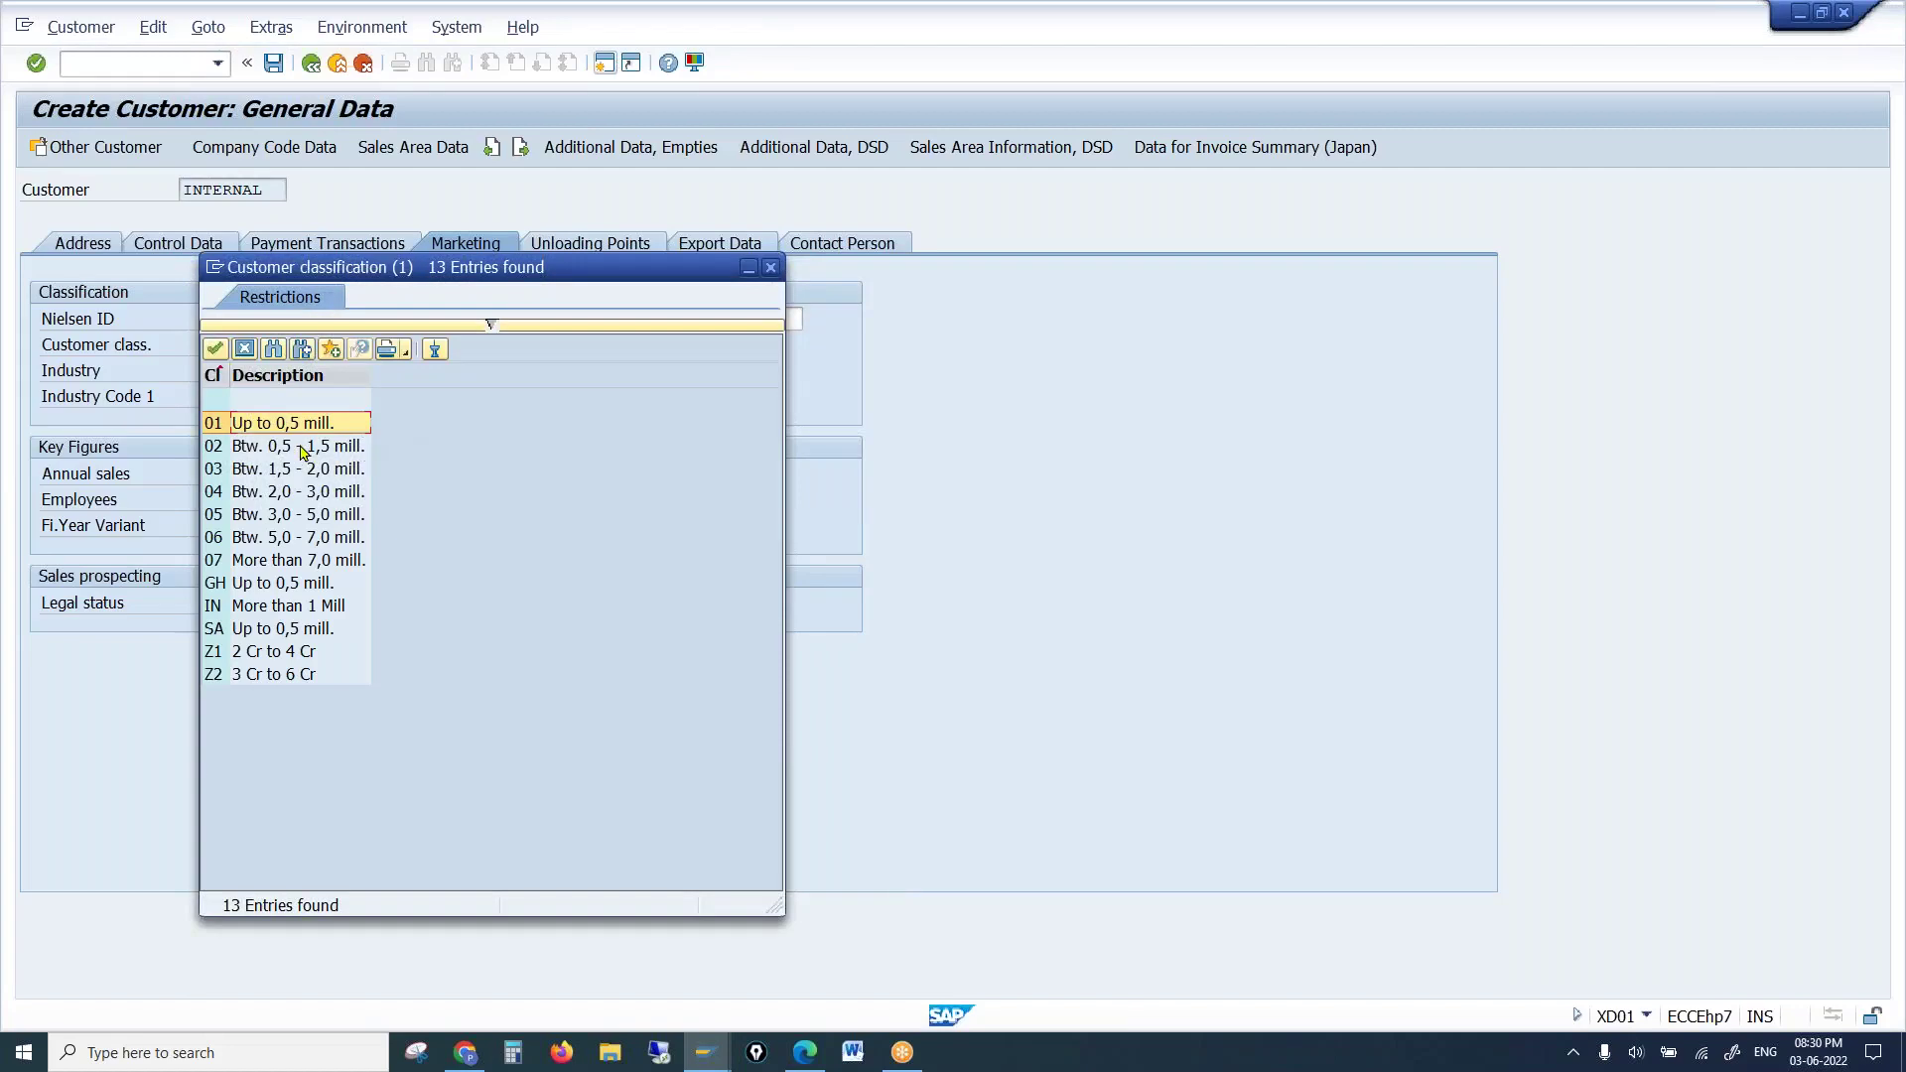
{"action": "left_click", "coordinate": [331, 448]}
{"action": "left_click", "coordinate": [275, 472]}
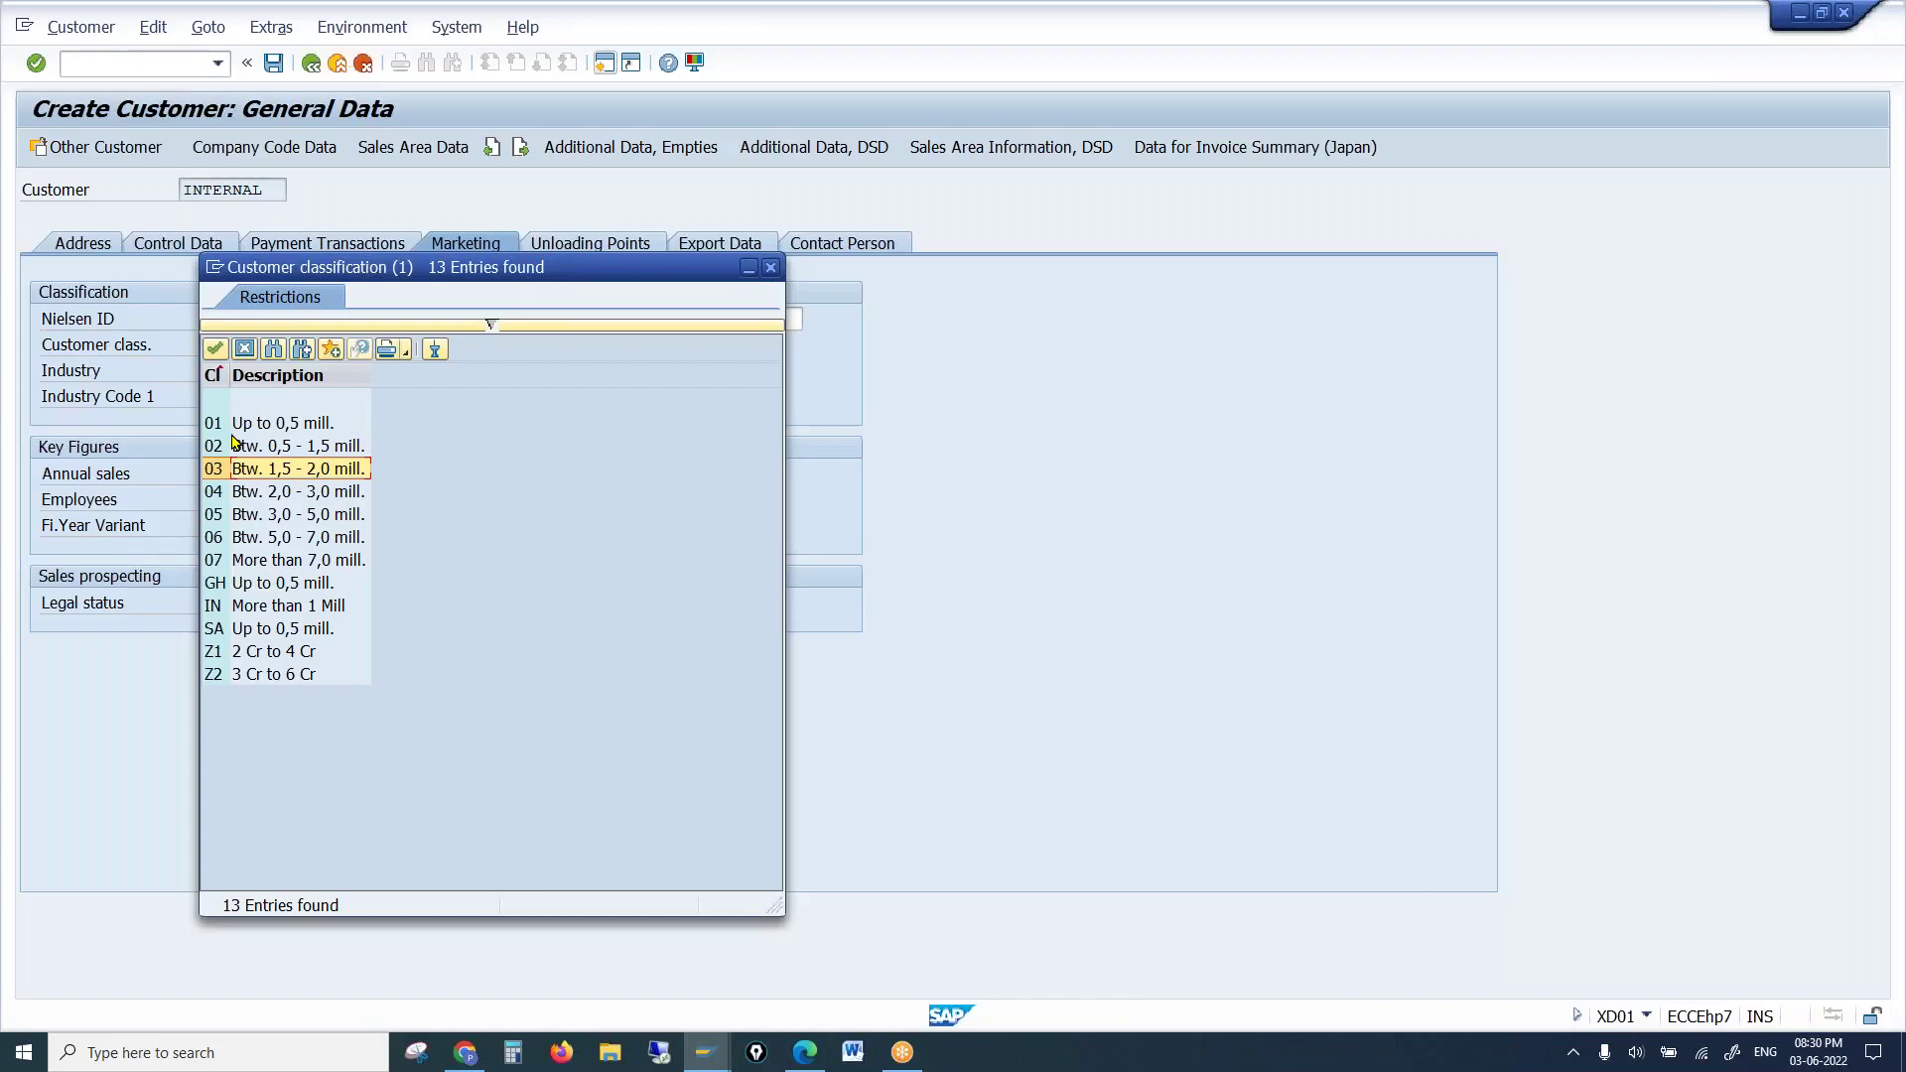
{"action": "double_click", "coordinate": [283, 516]}
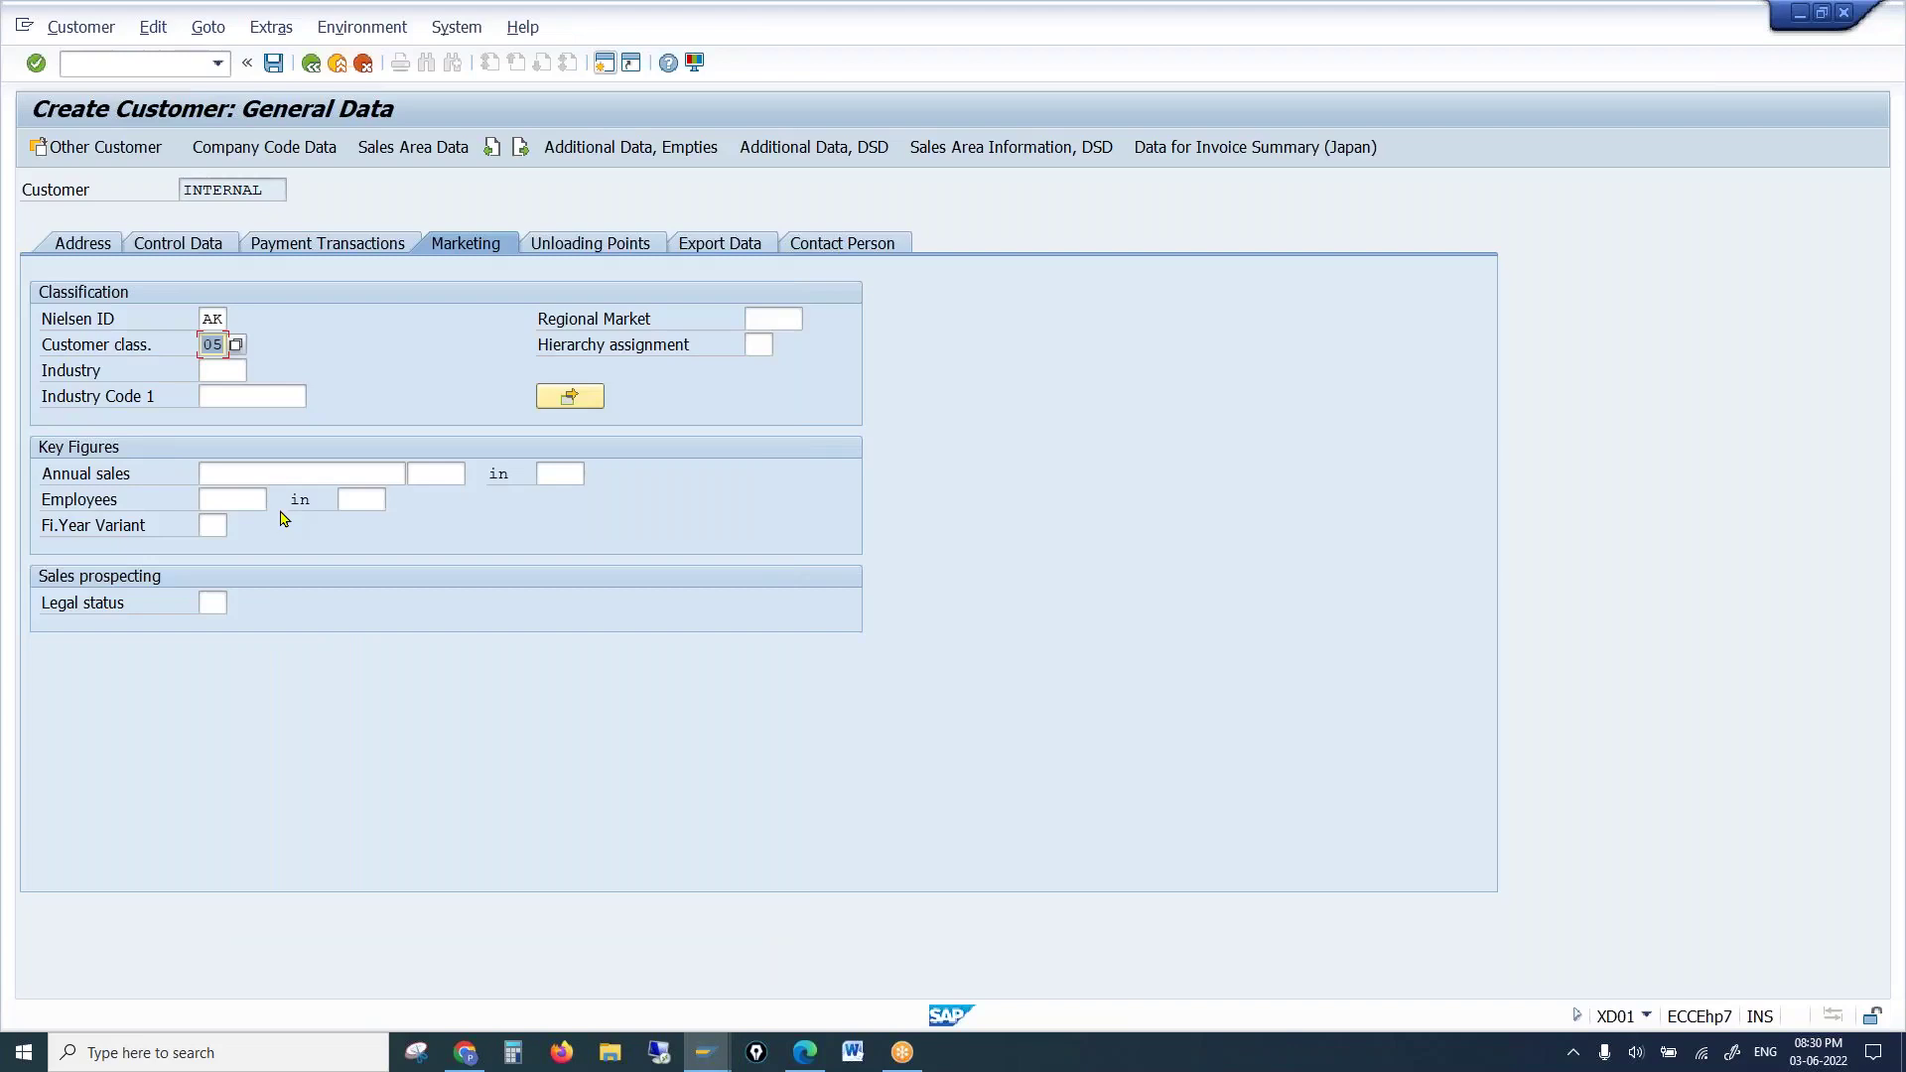
{"action": "left_click", "coordinate": [144, 358]}
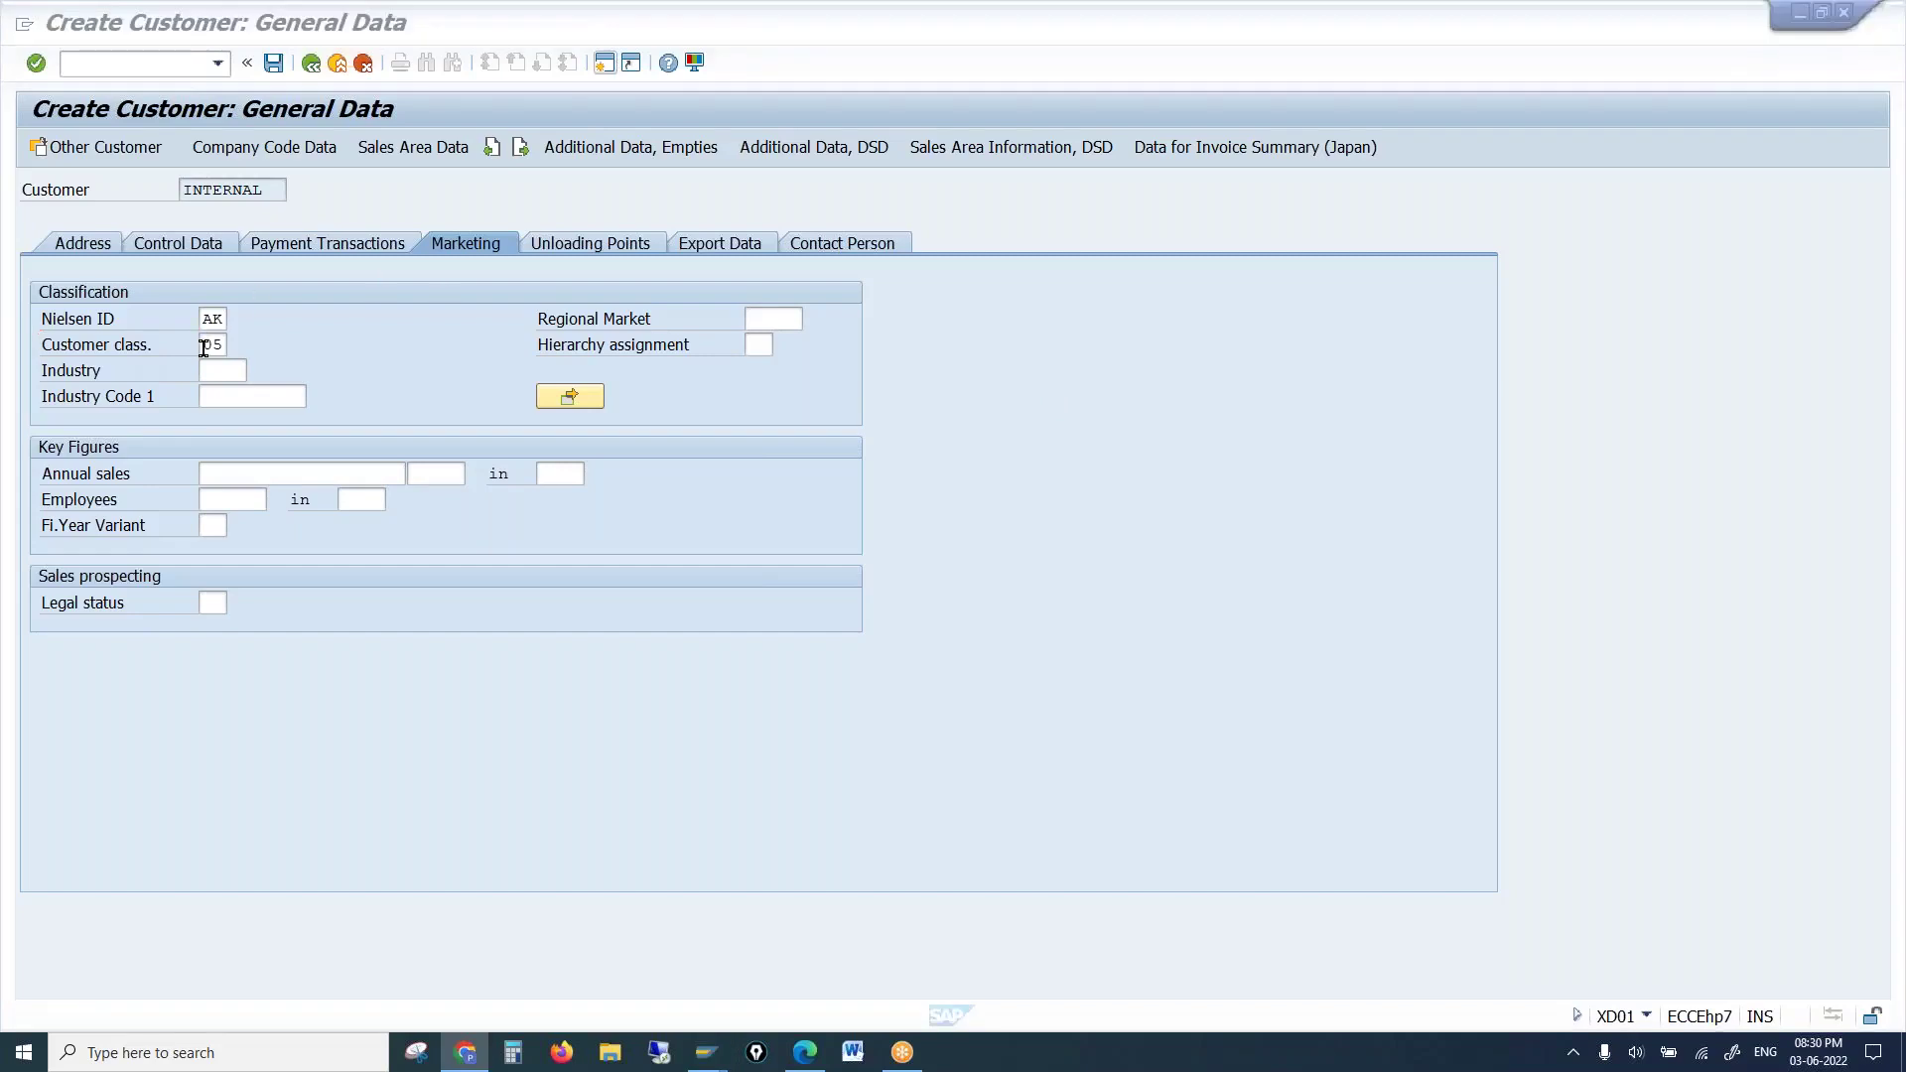
Examine the possible industry keys and go over the Industry Code 1, Annual sales and Employees fields
{"action": "left_click", "coordinate": [226, 368]}
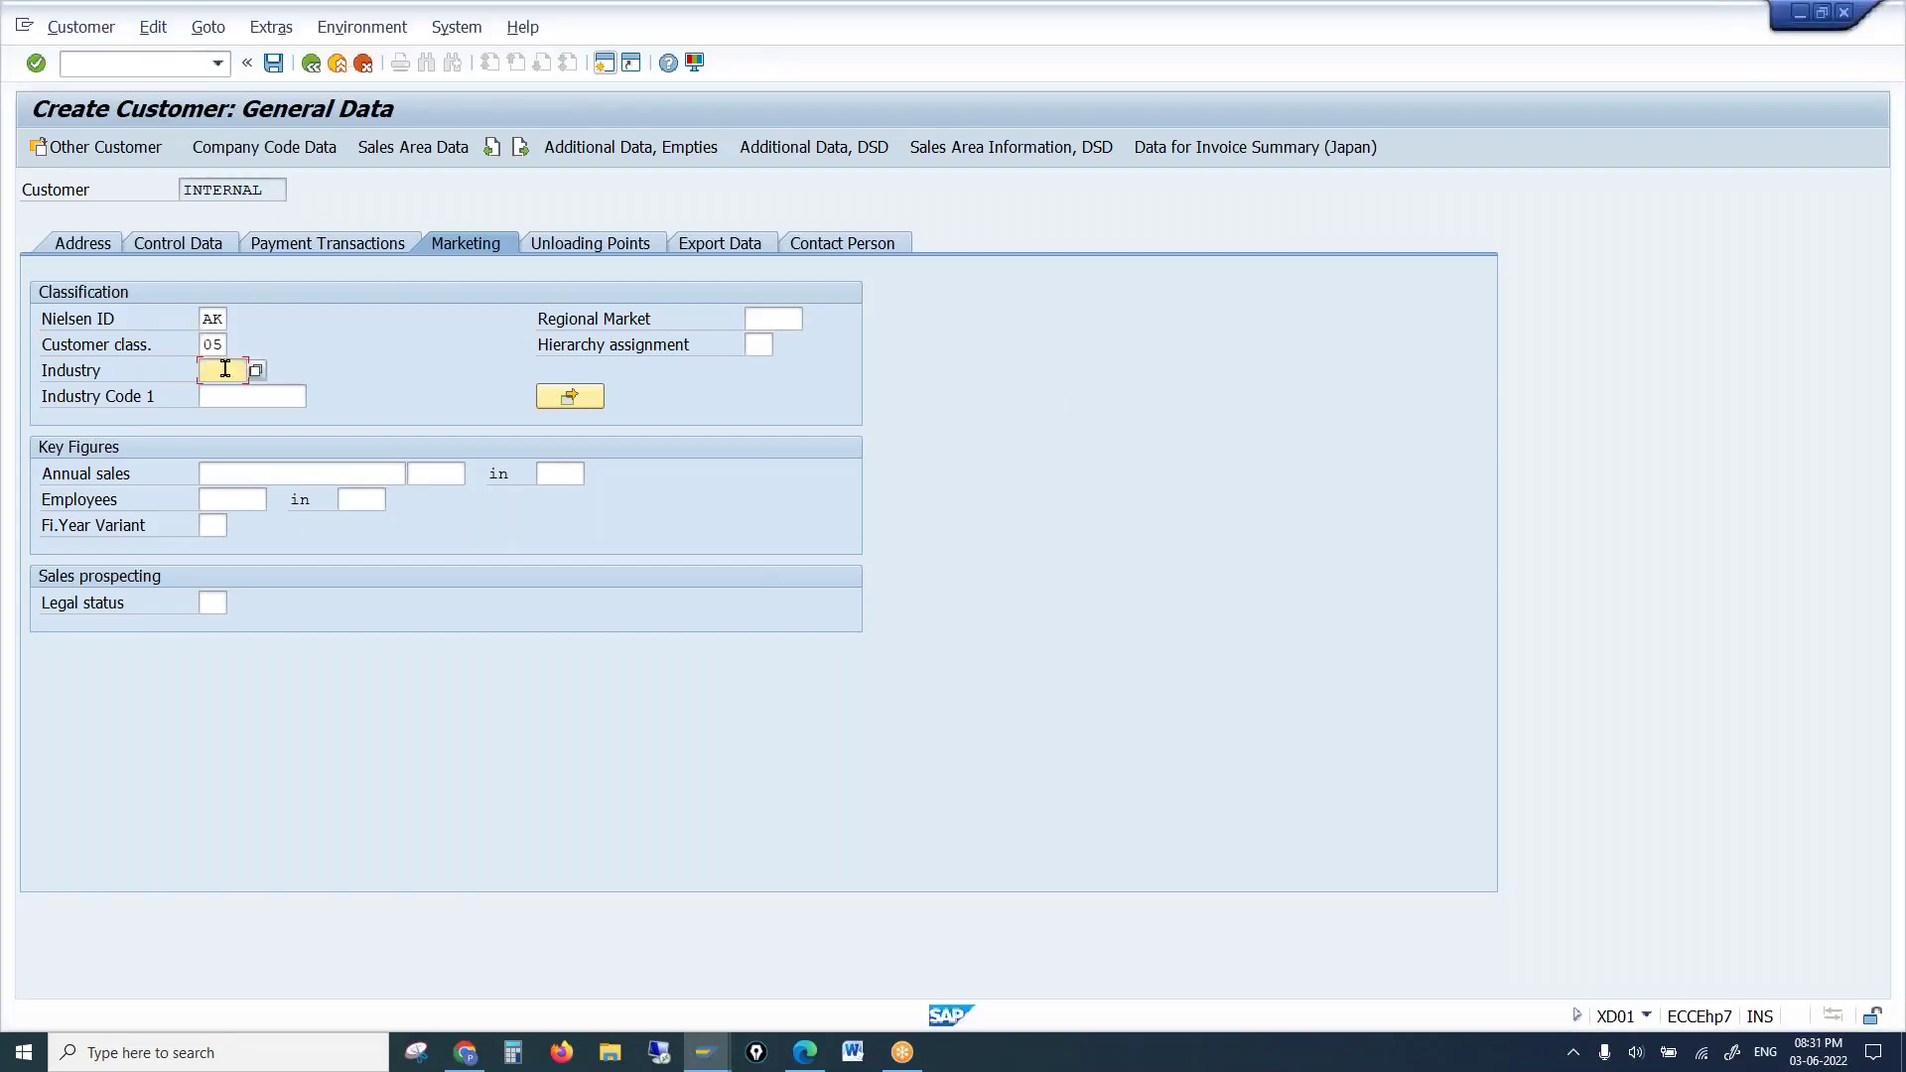
{"action": "left_click", "coordinate": [257, 372]}
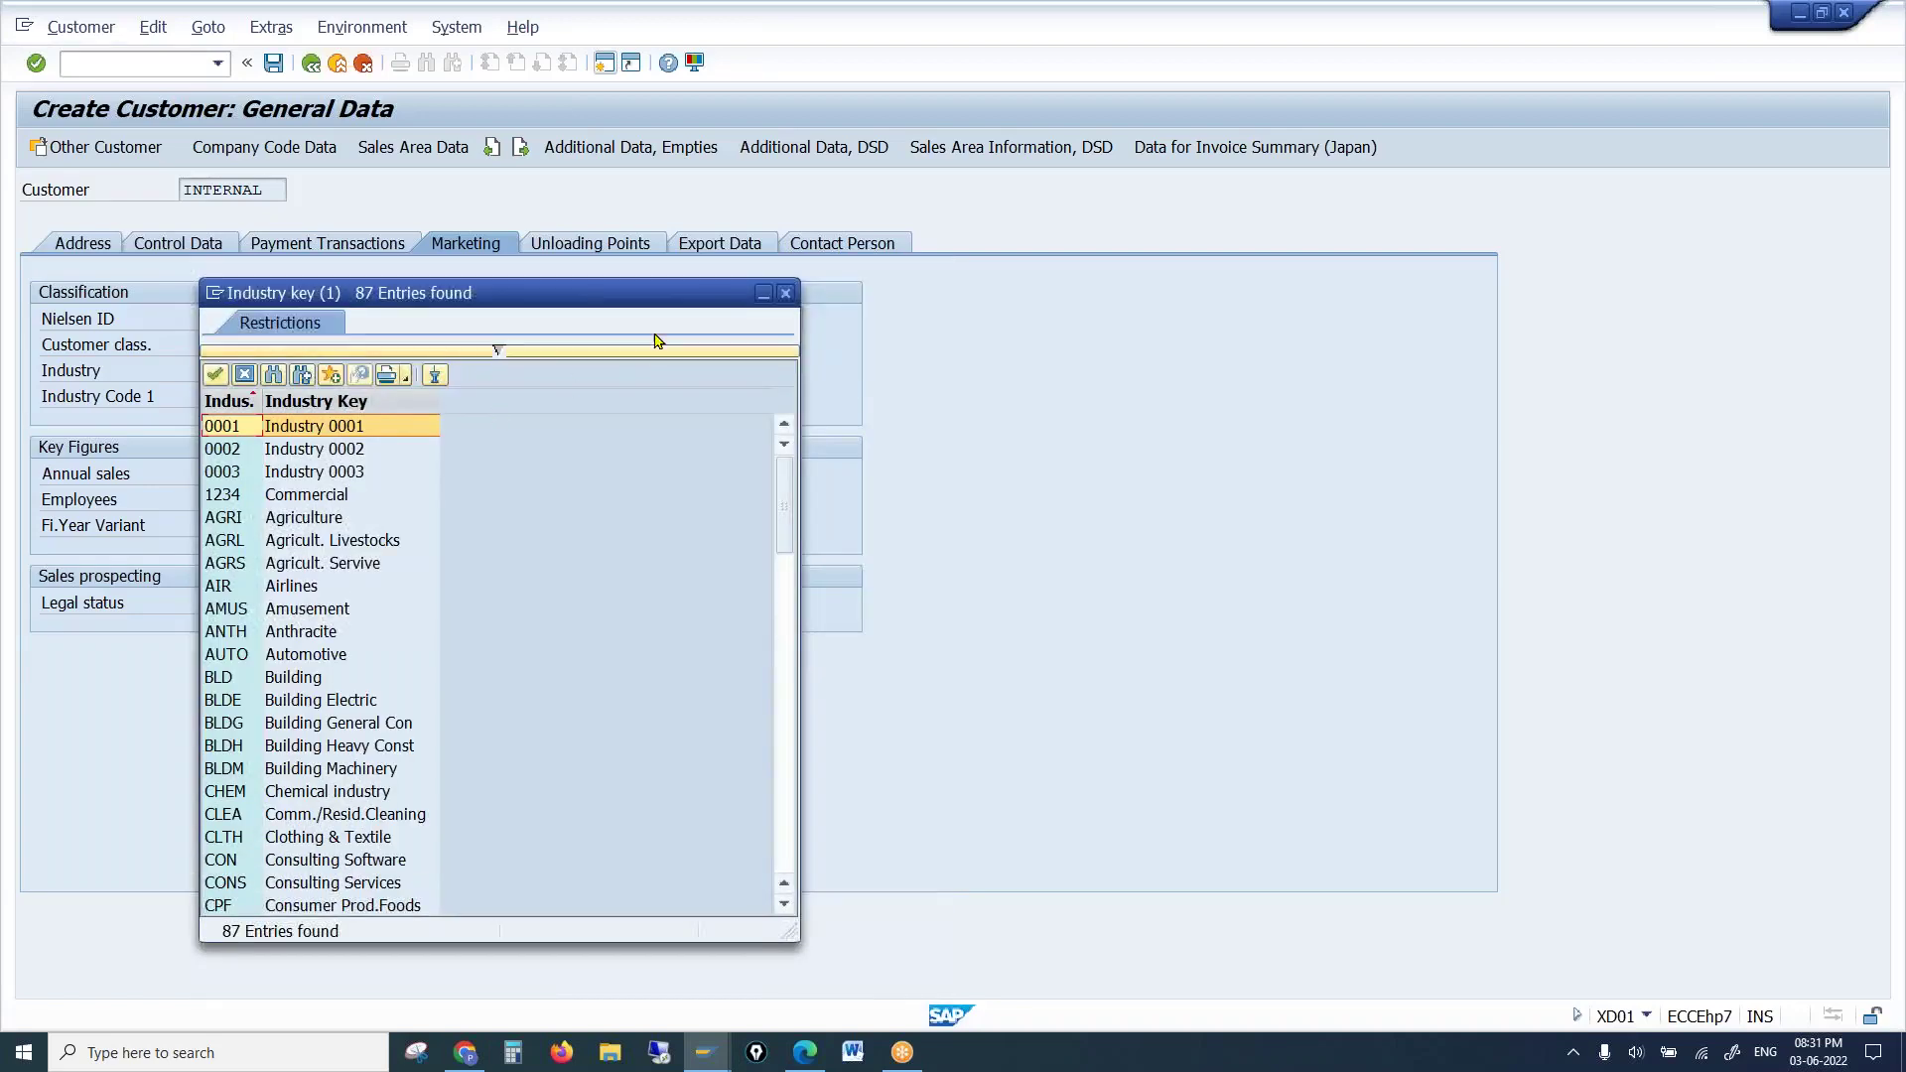
{"action": "left_click", "coordinate": [784, 293]}
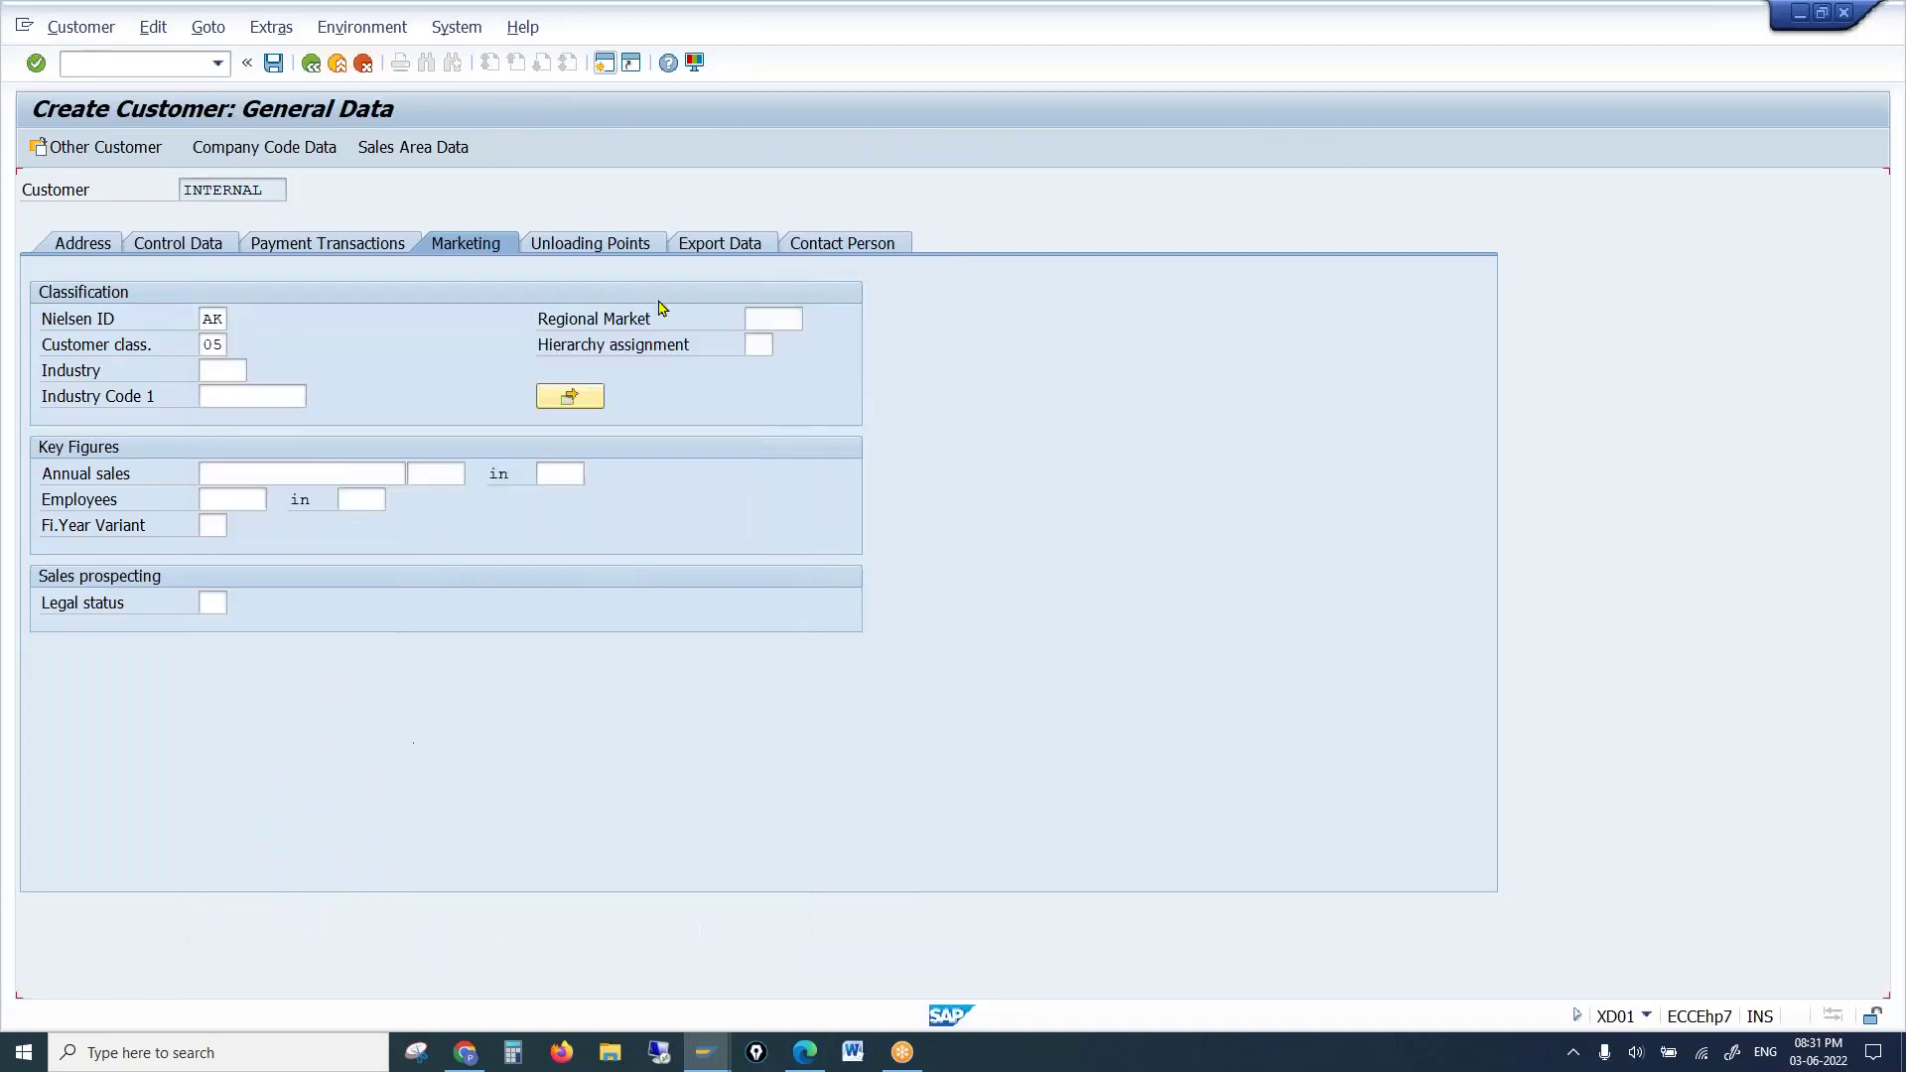
{"action": "left_click", "coordinate": [250, 400]}
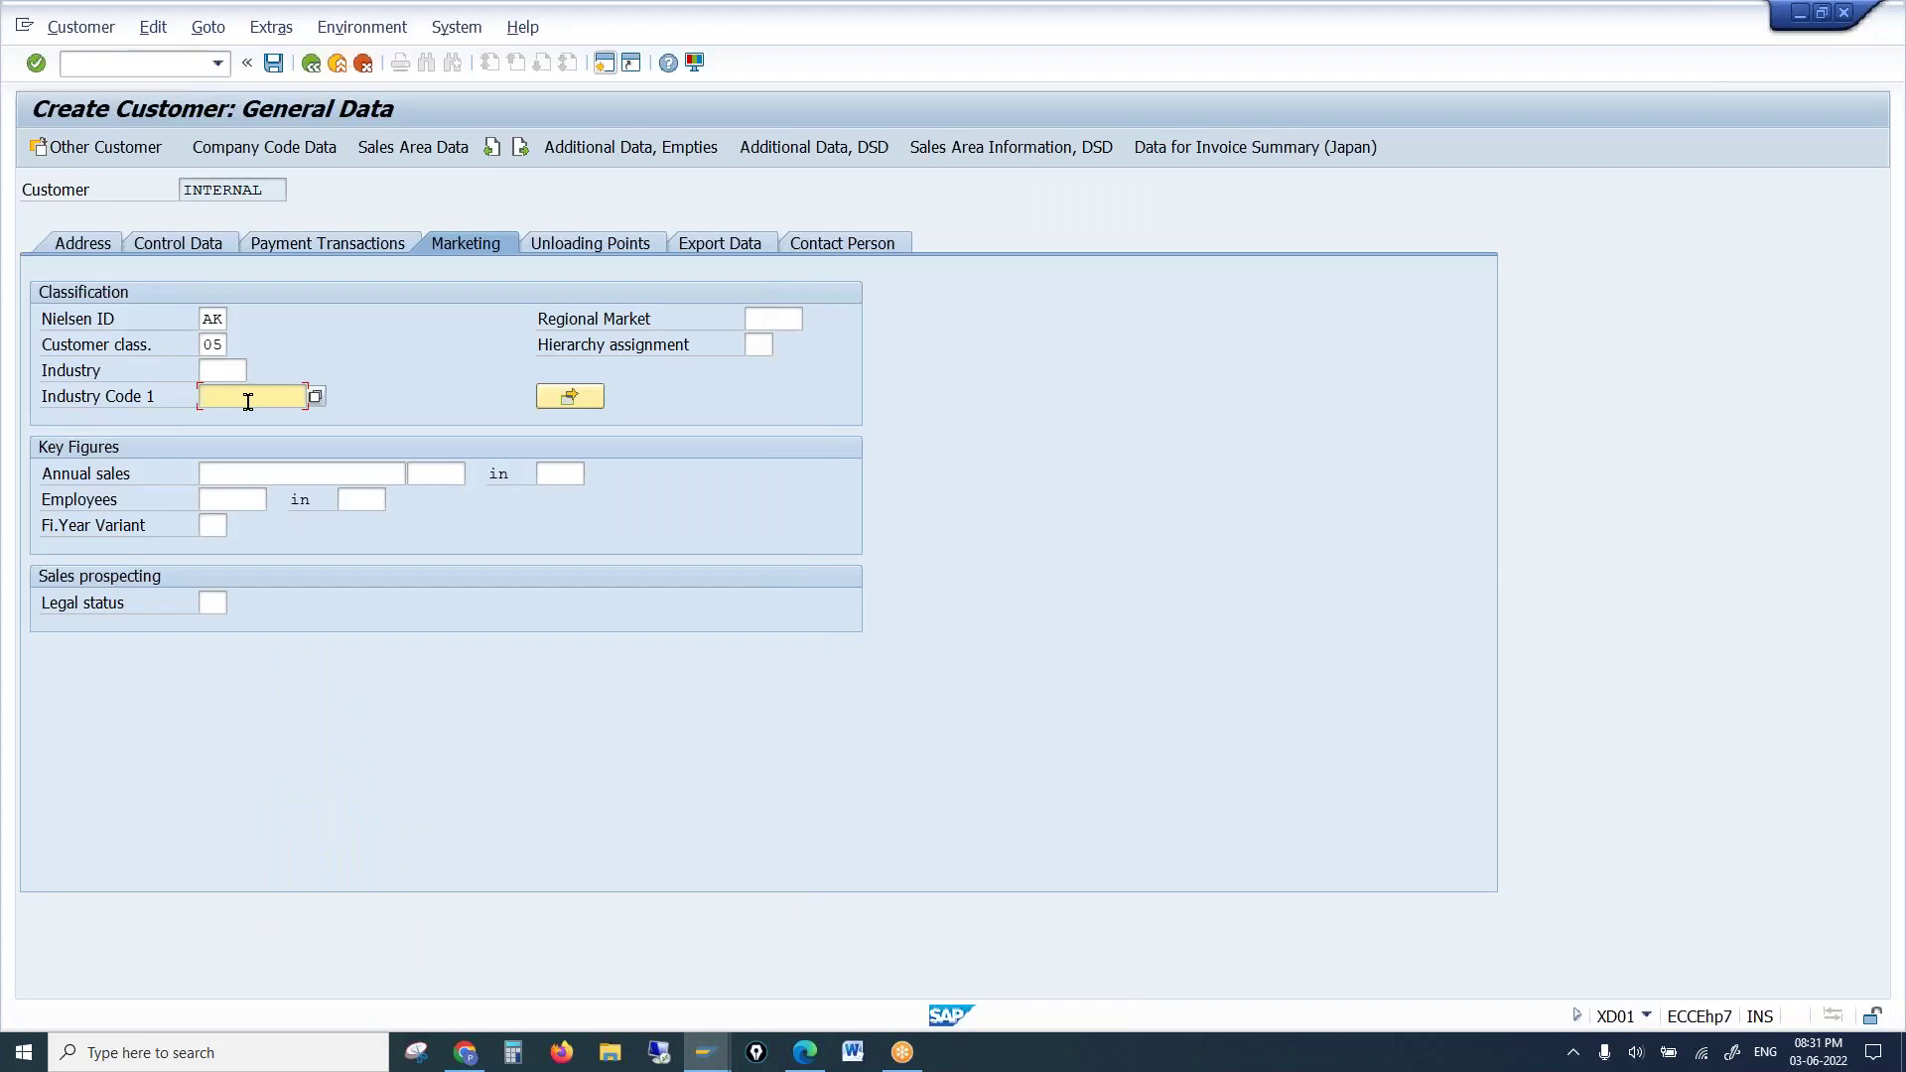
{"action": "left_click", "coordinate": [237, 478]}
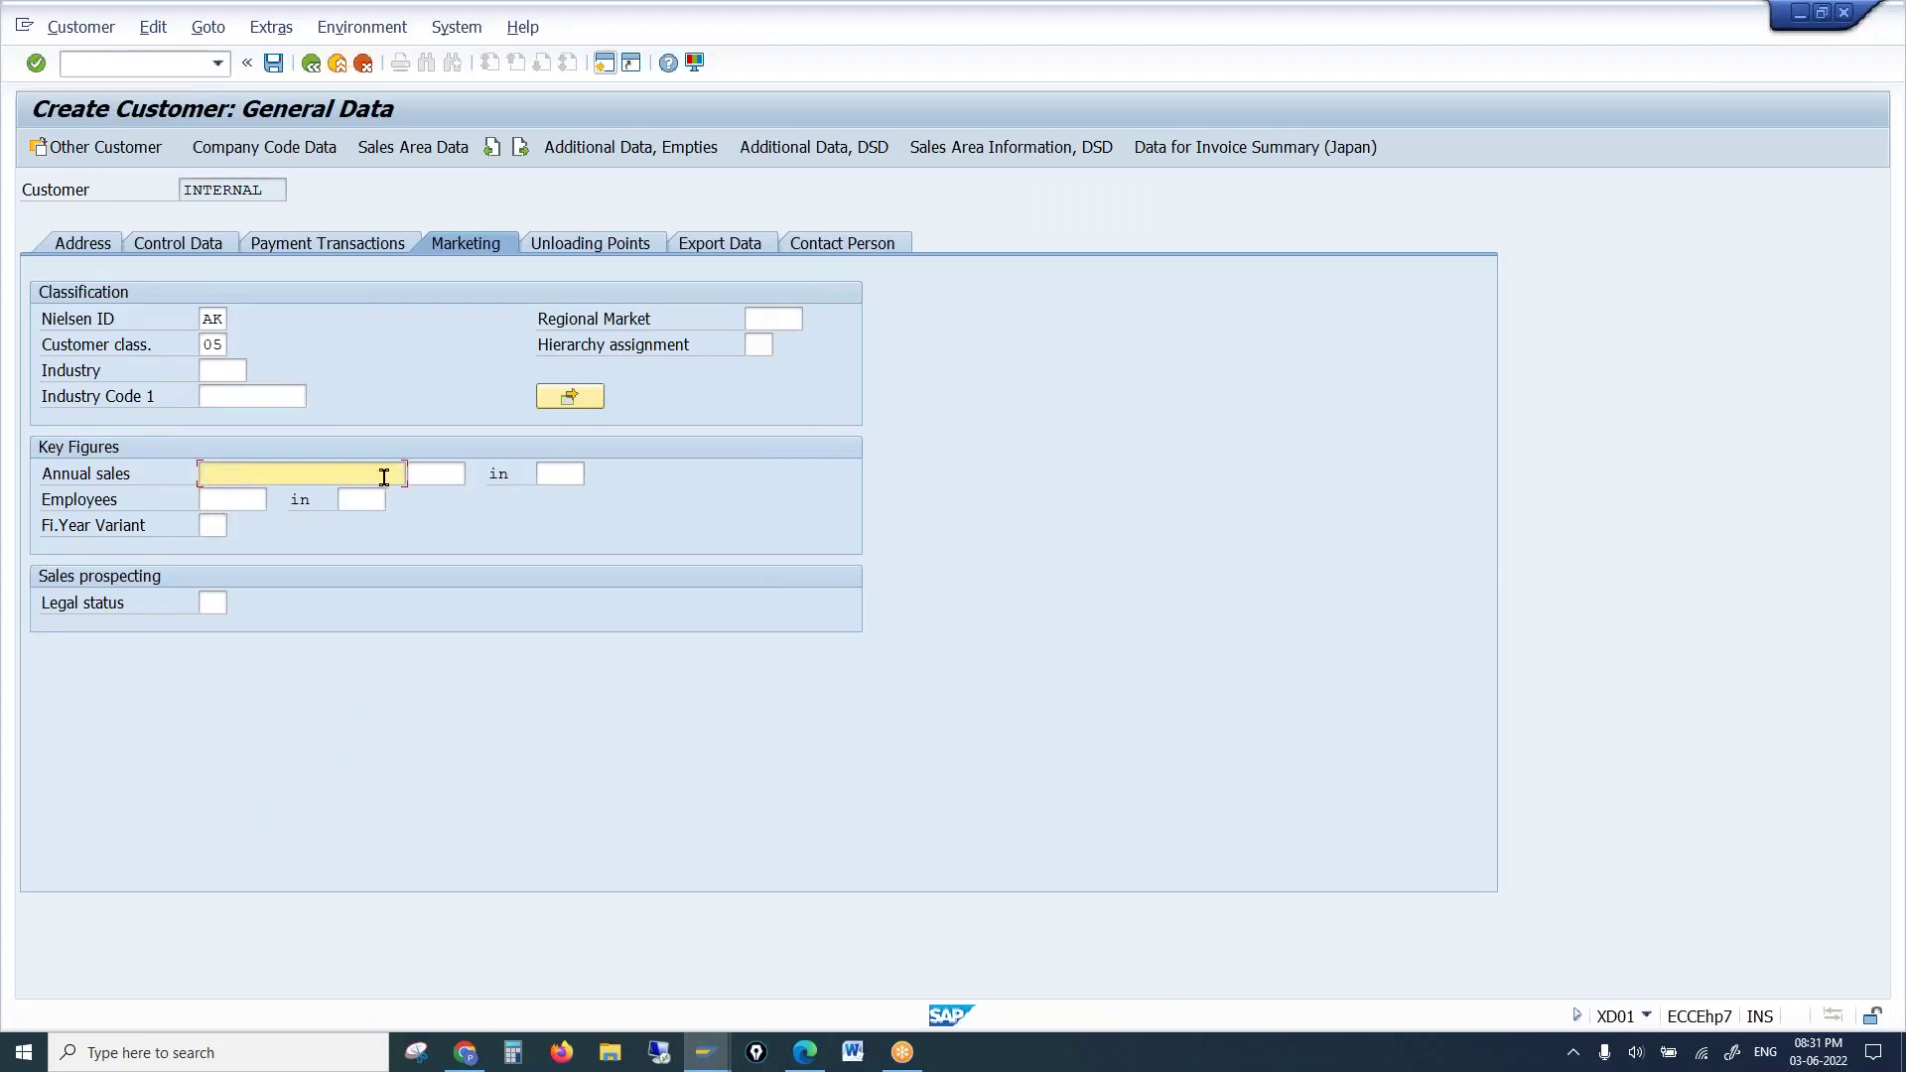
{"action": "left_click", "coordinate": [427, 475]}
{"action": "left_click", "coordinate": [561, 474]}
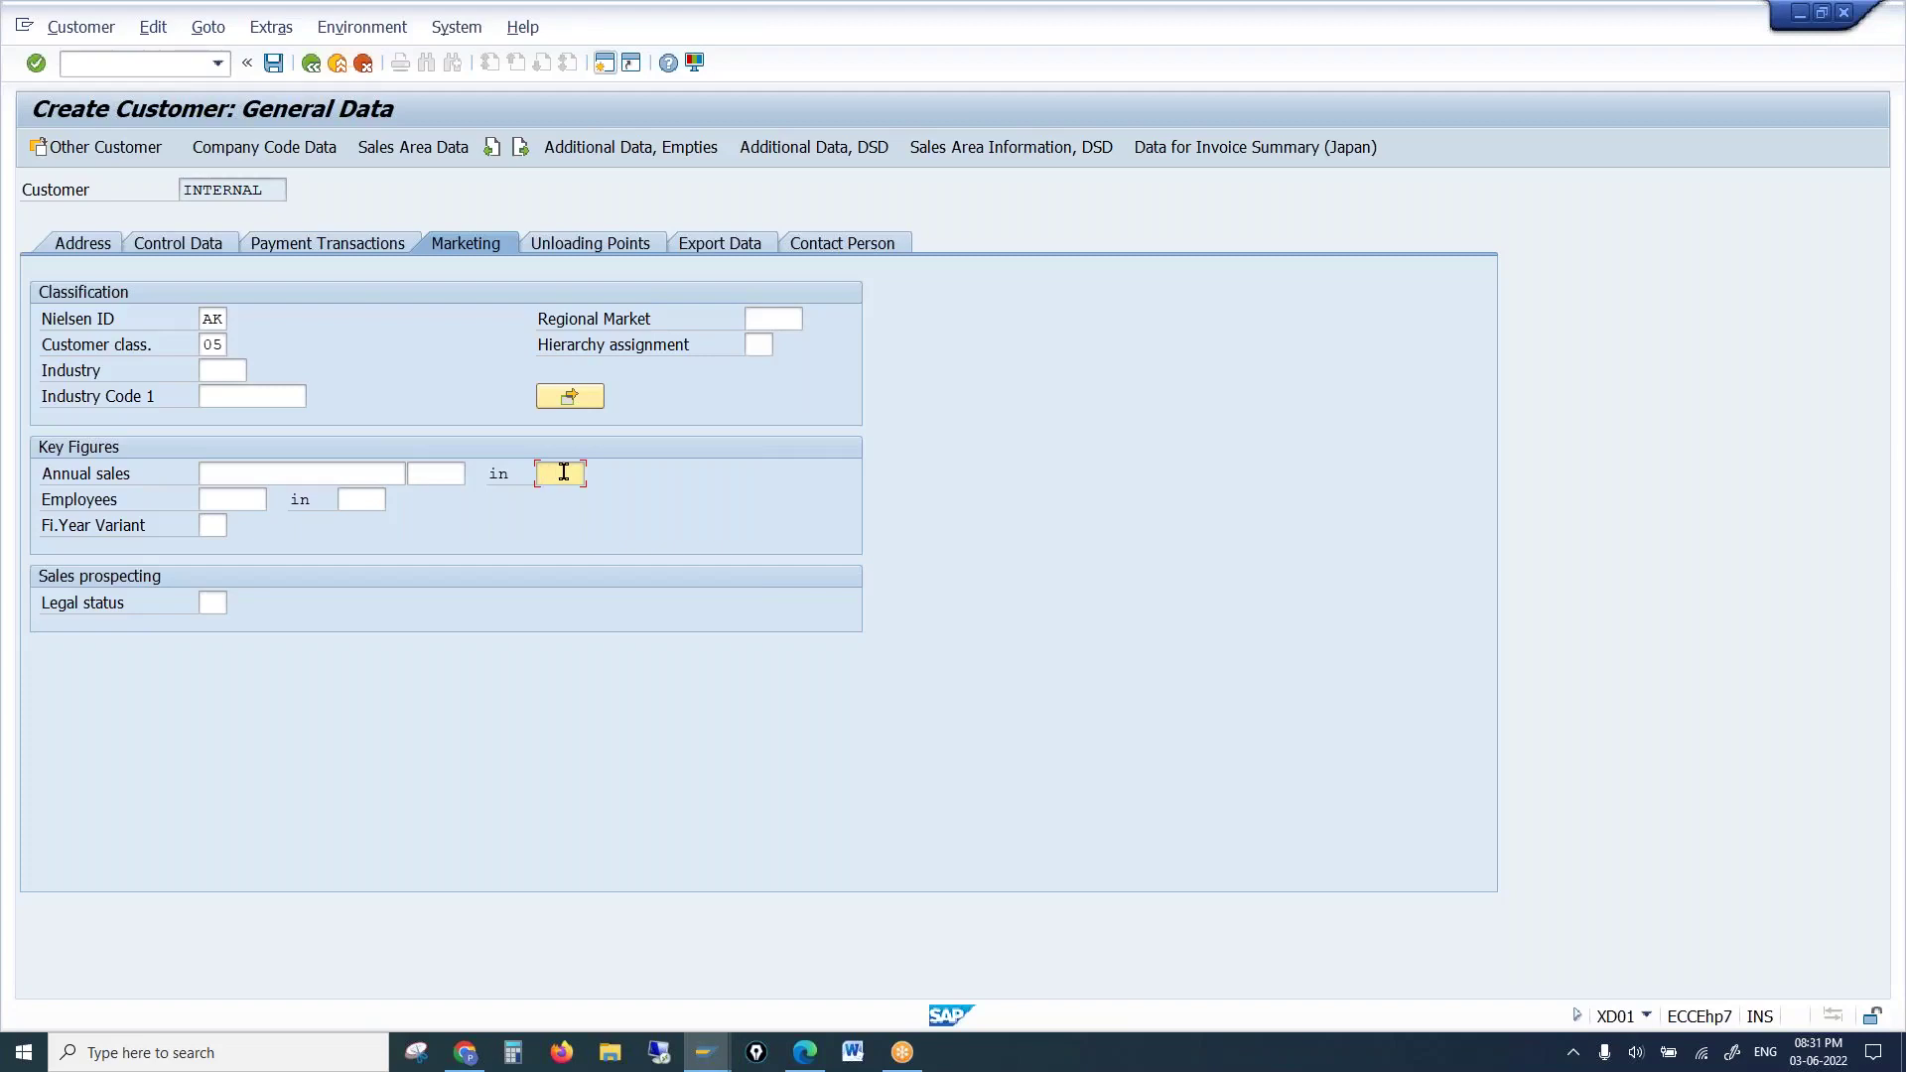
{"action": "left_click", "coordinate": [226, 500]}
{"action": "left_click", "coordinate": [351, 502]}
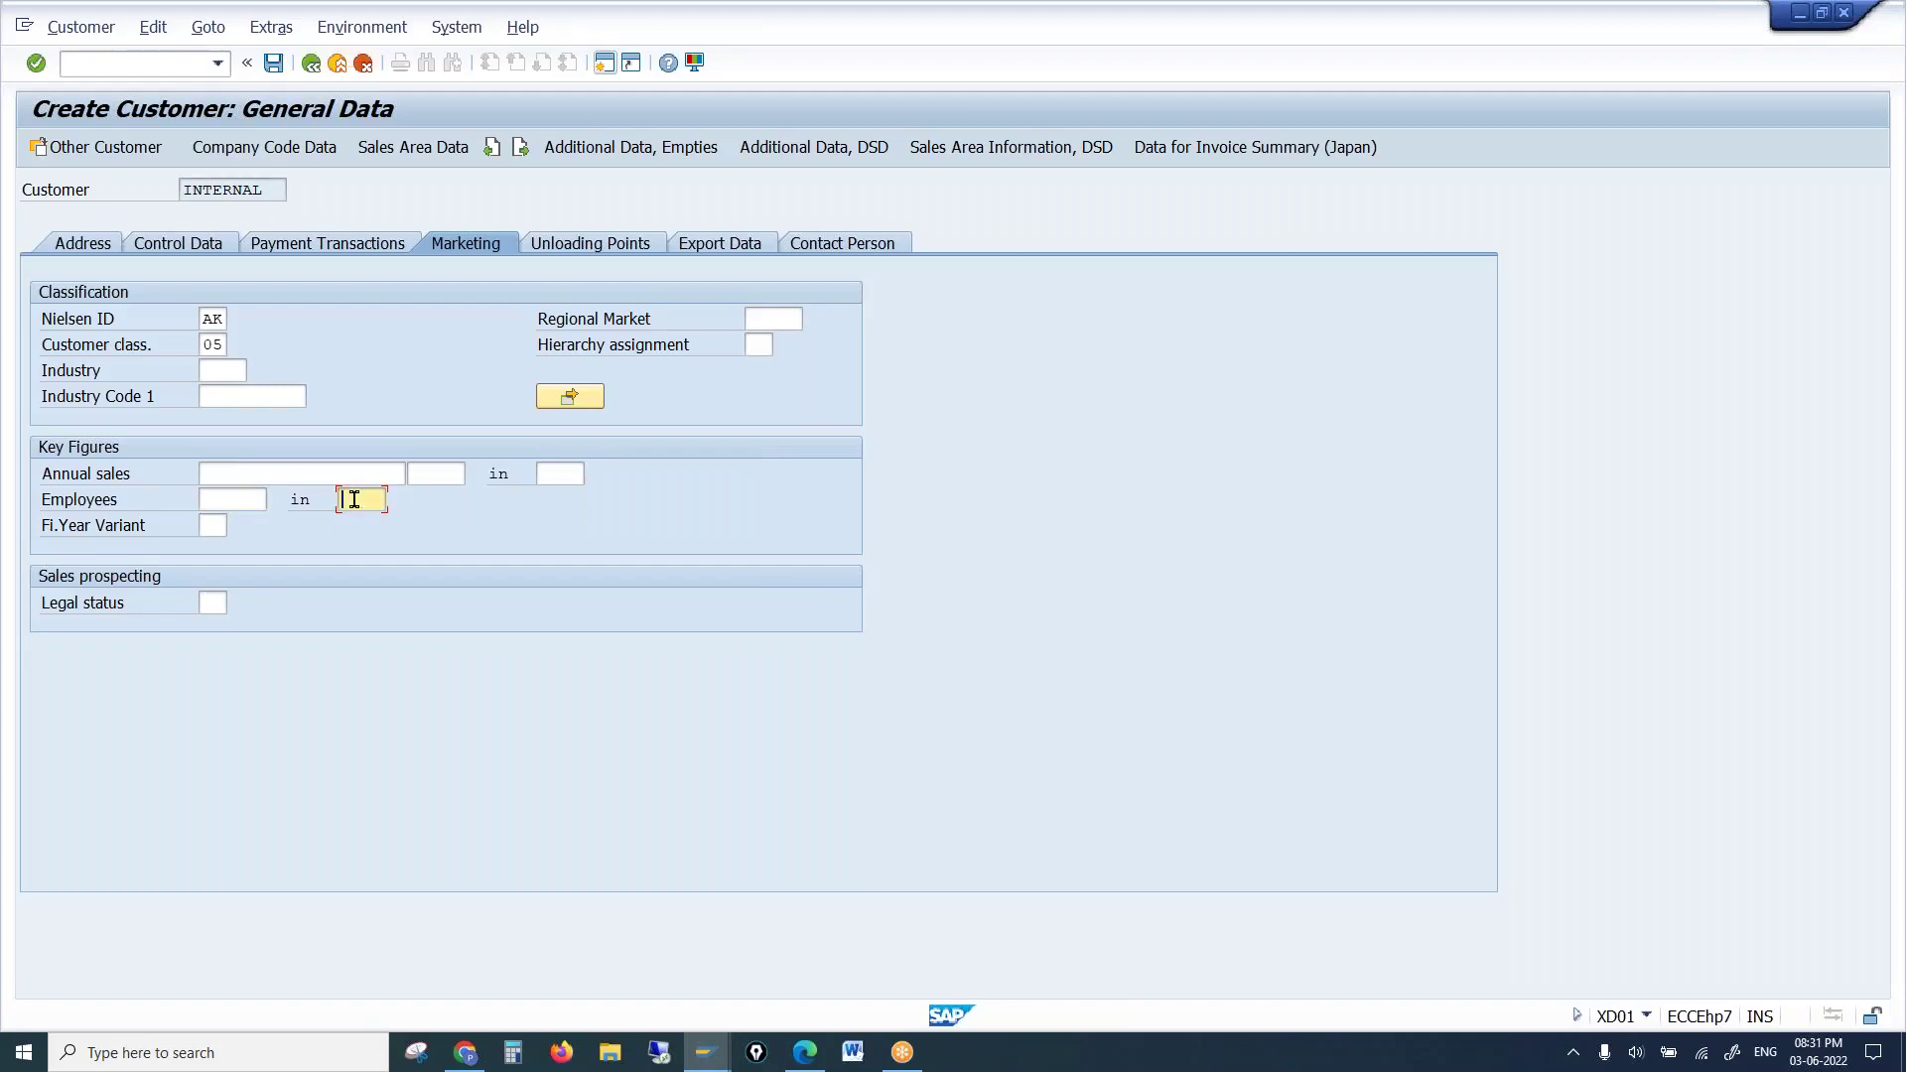
Examine fiscal year variants K4 and V3 in the possible entries without choosing one, and go over the Legal status field
{"action": "left_click", "coordinate": [216, 528]}
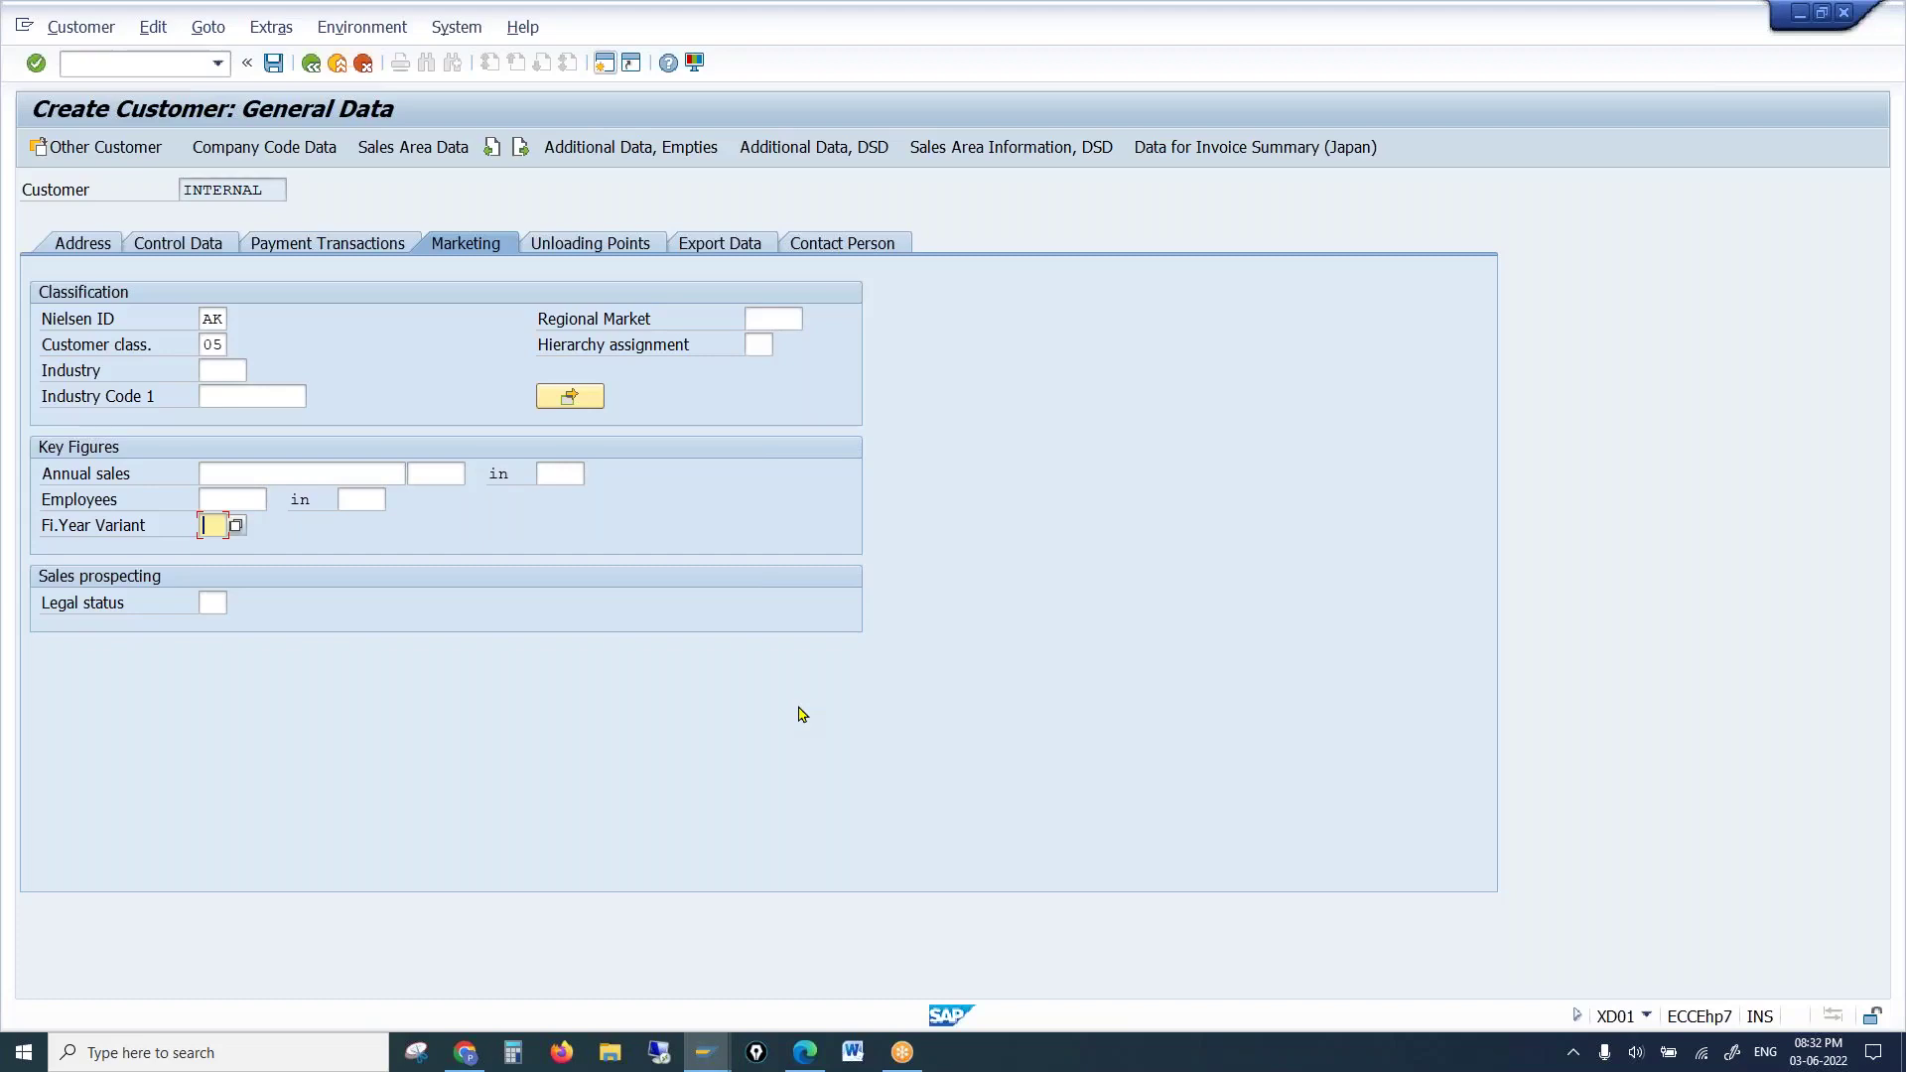
{"action": "left_click", "coordinate": [236, 527]}
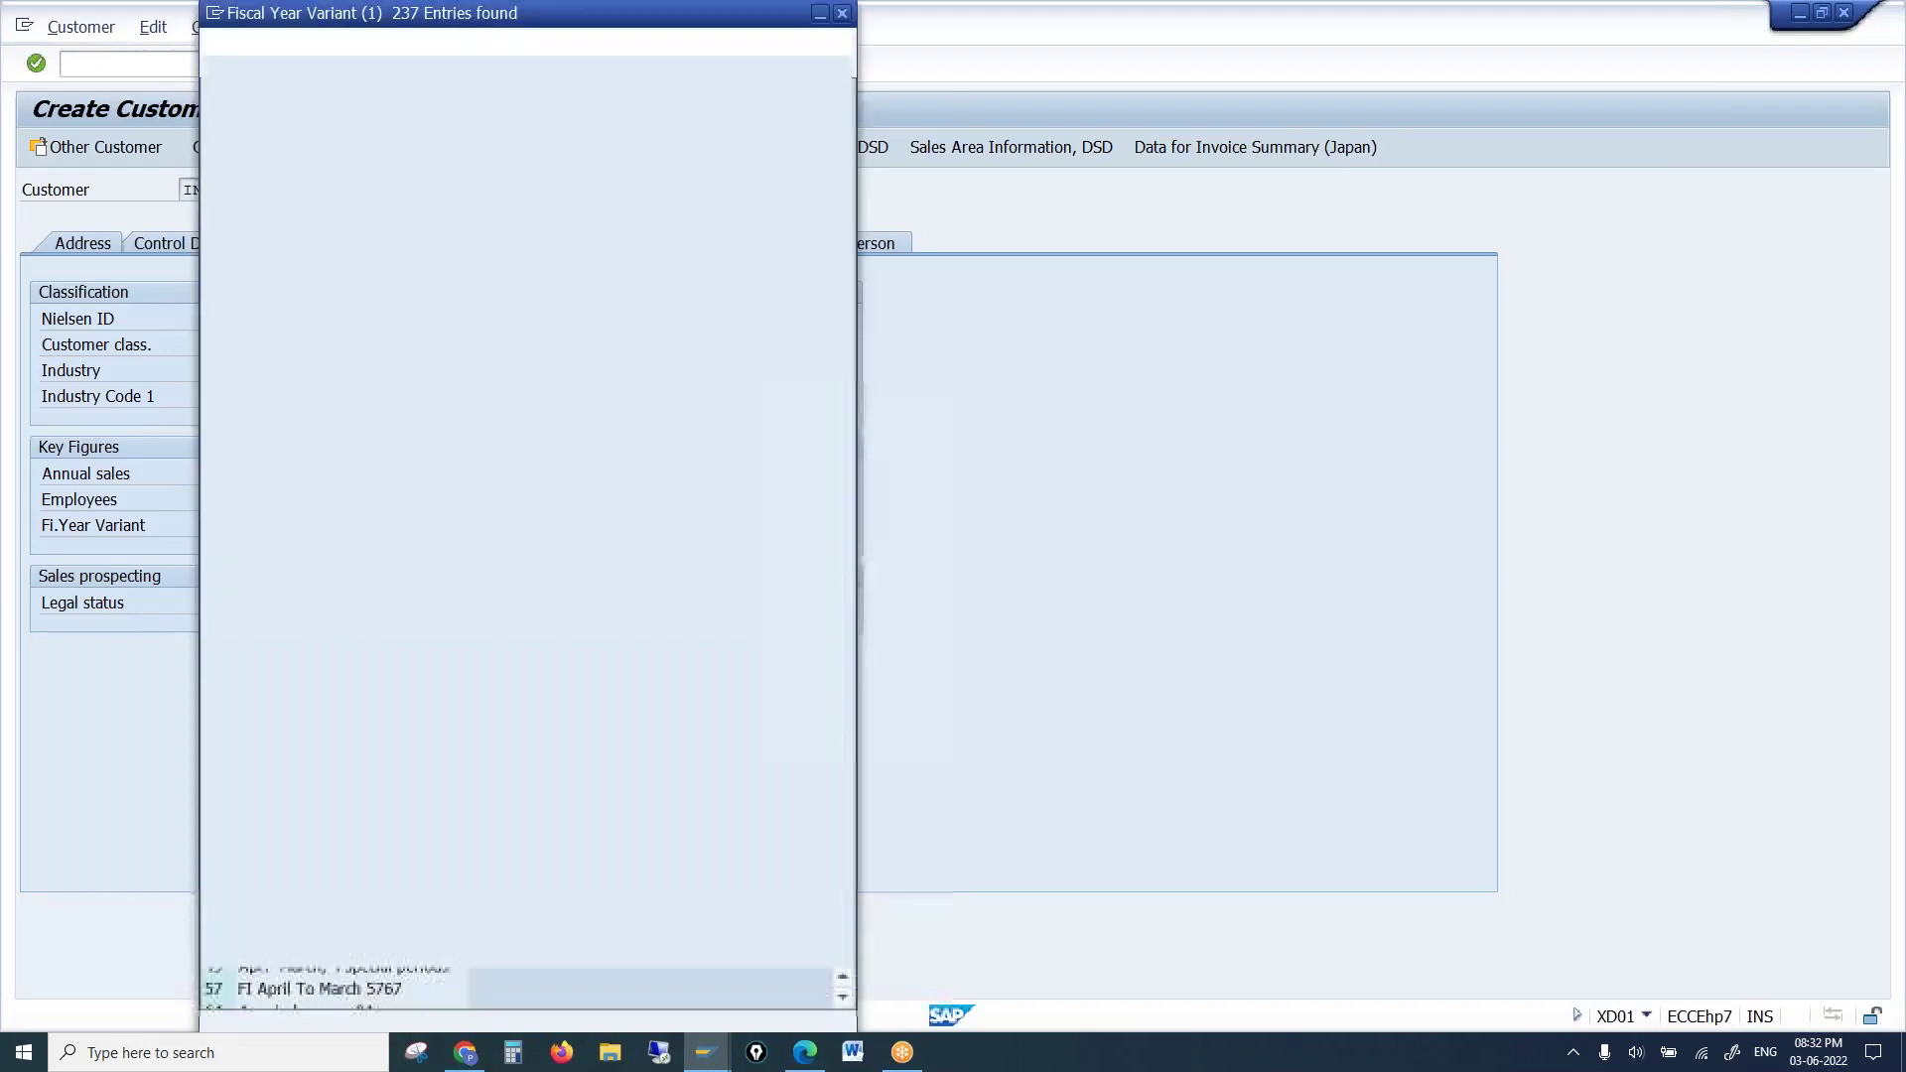
{"action": "left_click_drag", "start_coordinate": [846, 241], "coordinate": [841, 608]}
{"action": "left_click", "coordinate": [305, 672]}
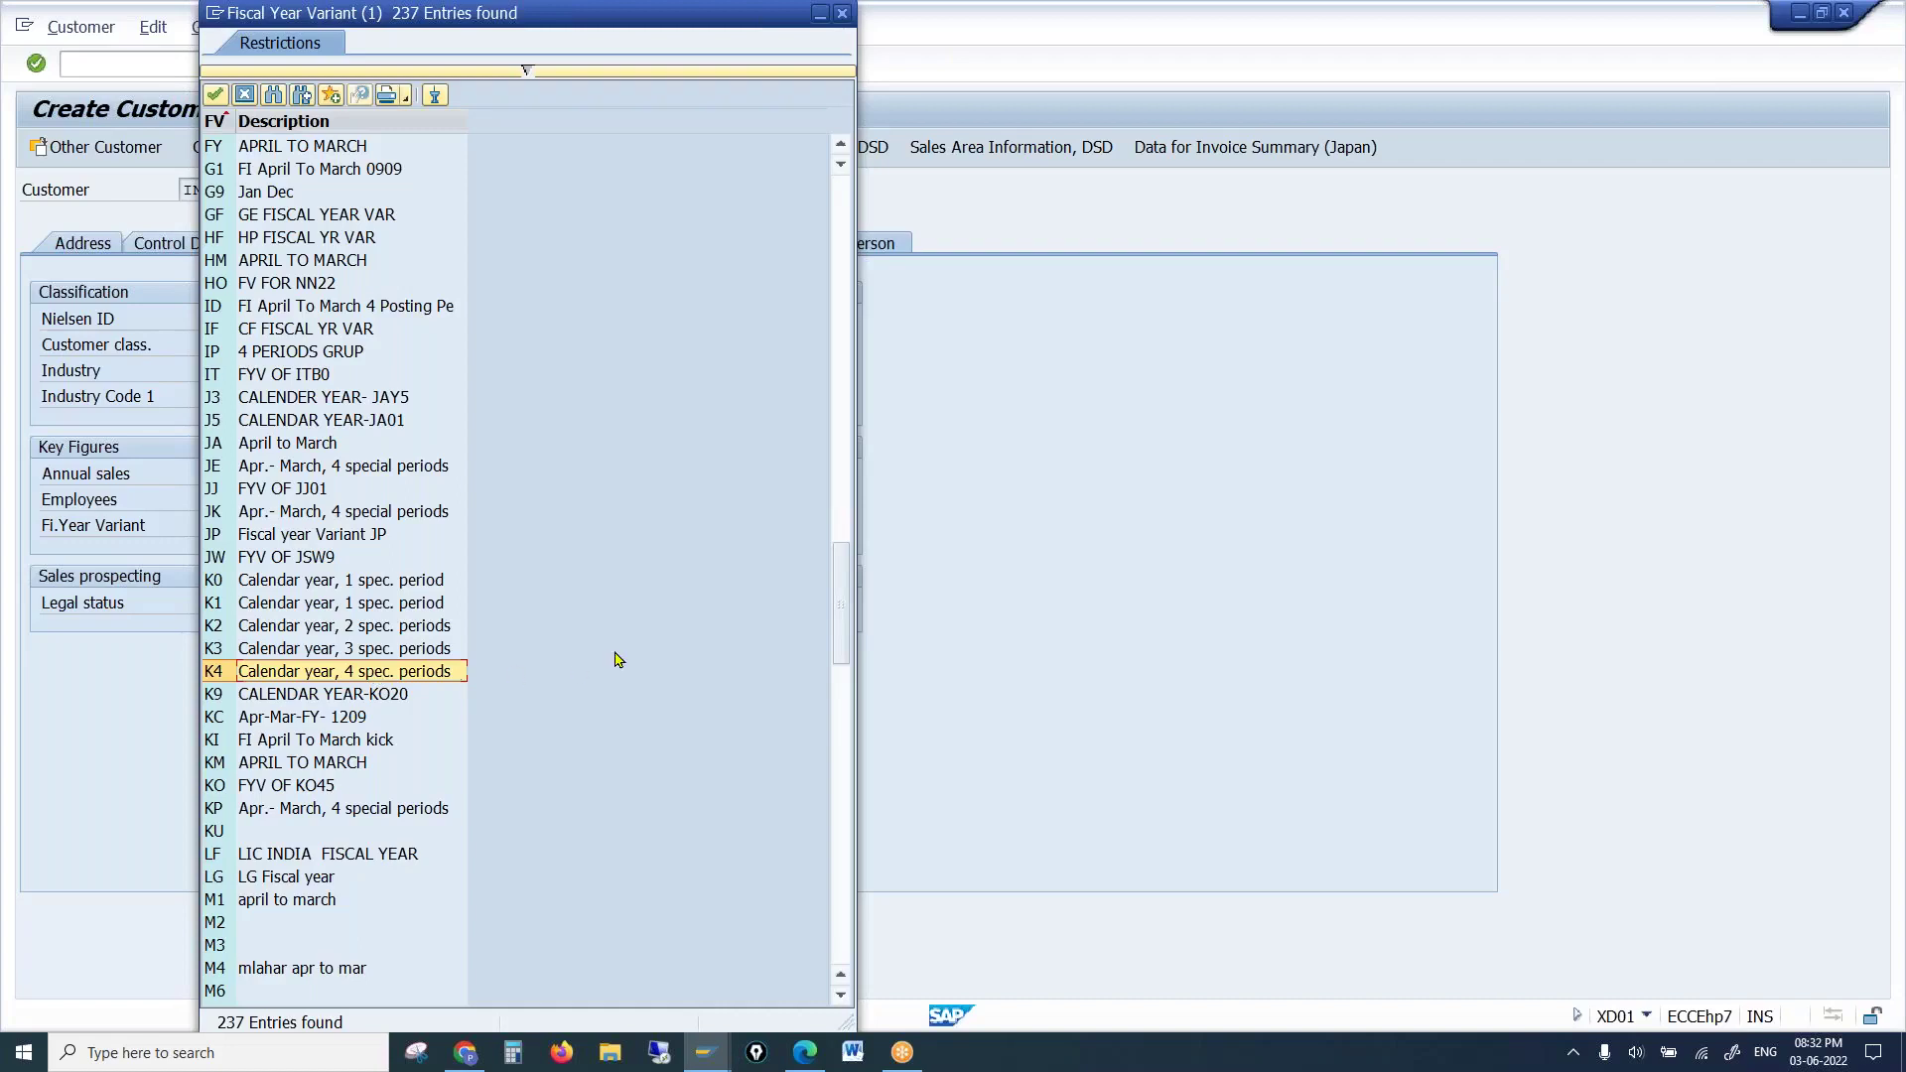
{"action": "left_click_drag", "start_coordinate": [840, 580], "coordinate": [834, 818]}
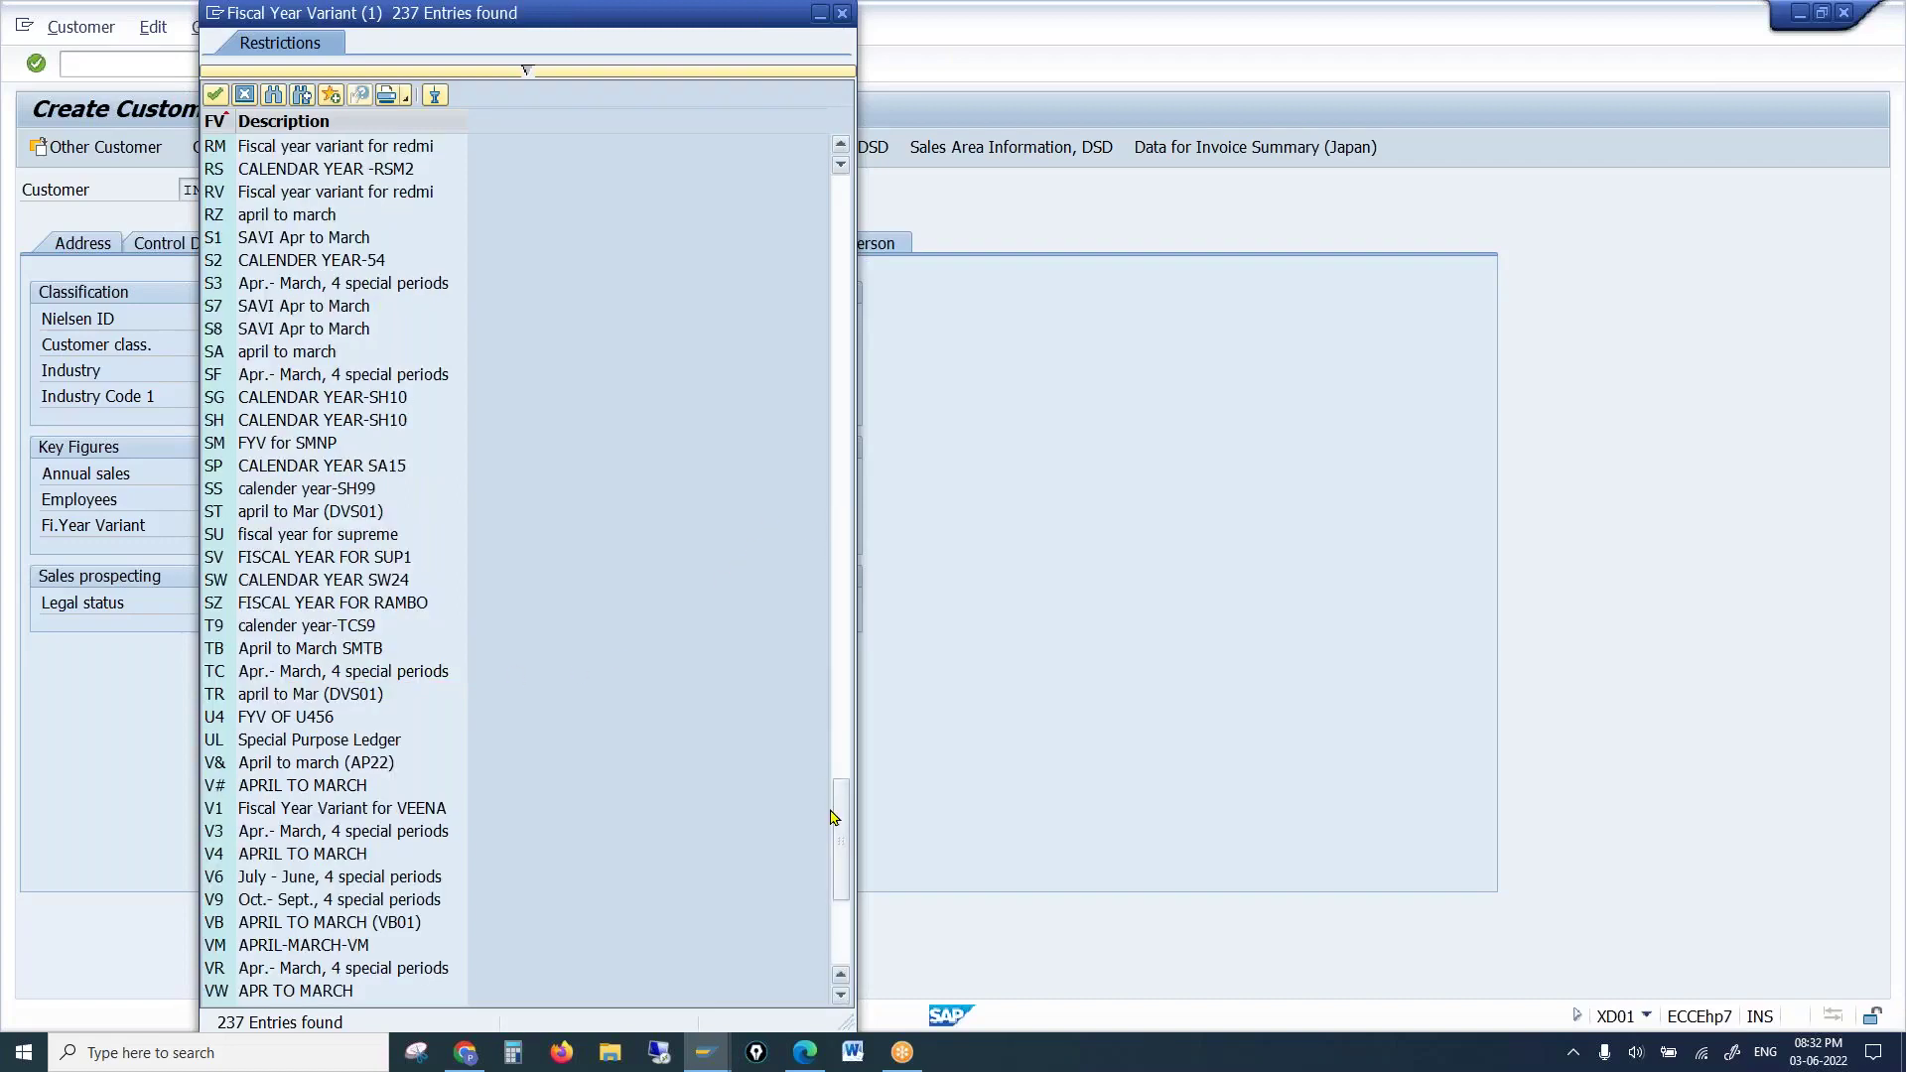
{"action": "left_click", "coordinate": [250, 838]}
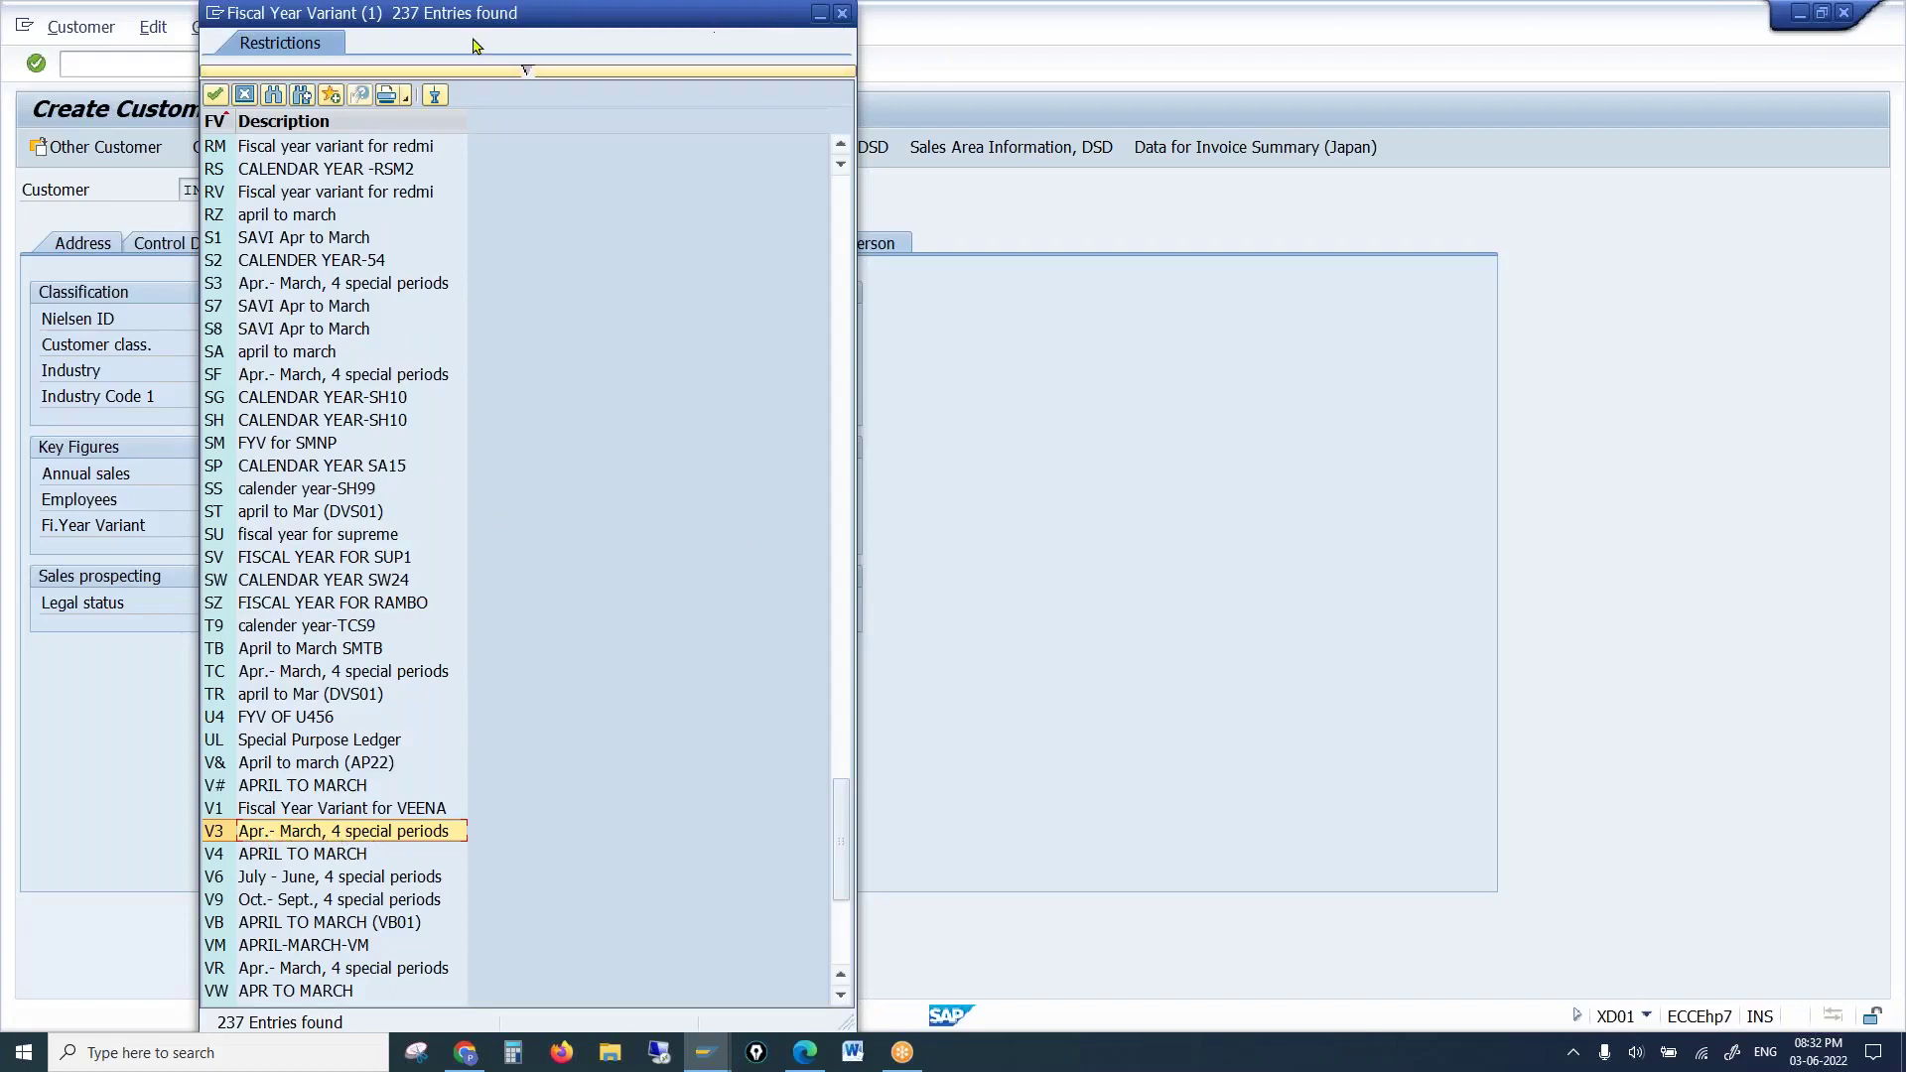
{"action": "left_click", "coordinate": [251, 100]}
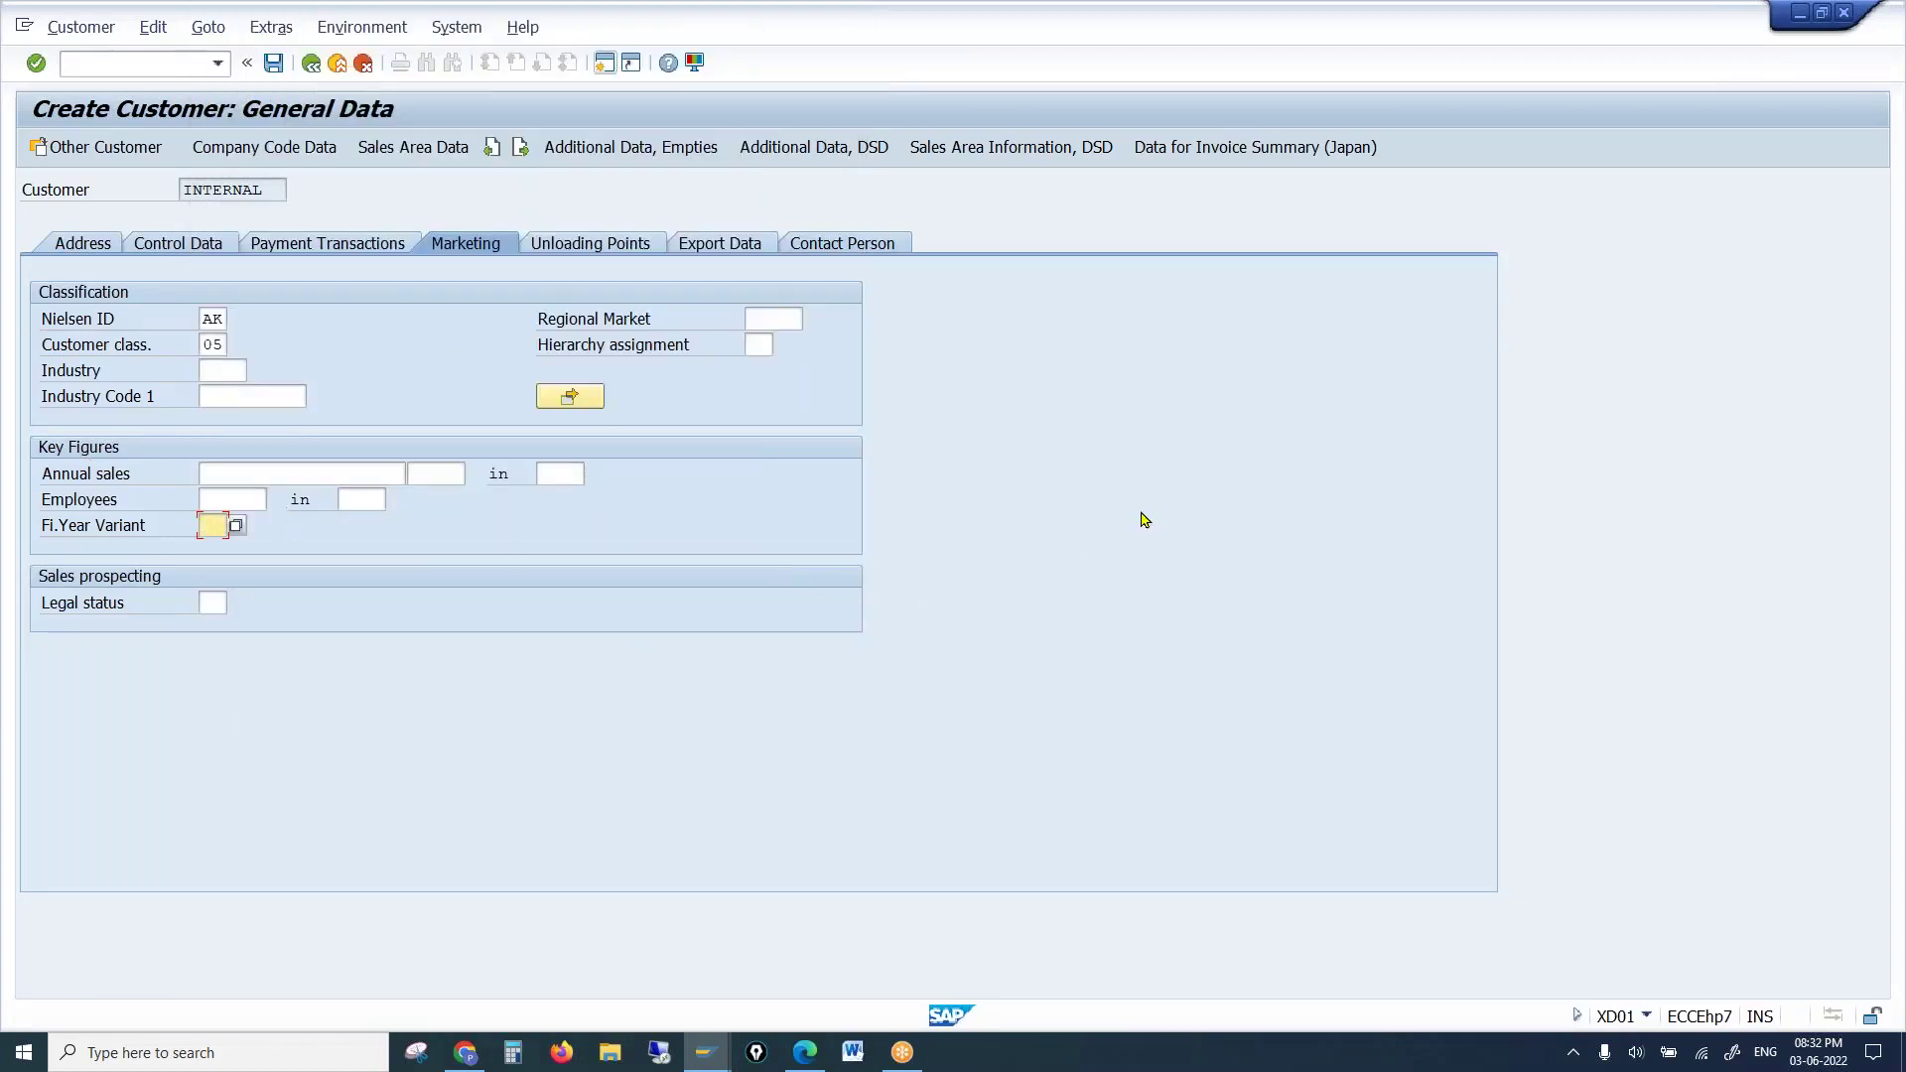
{"action": "left_click", "coordinate": [216, 604]}
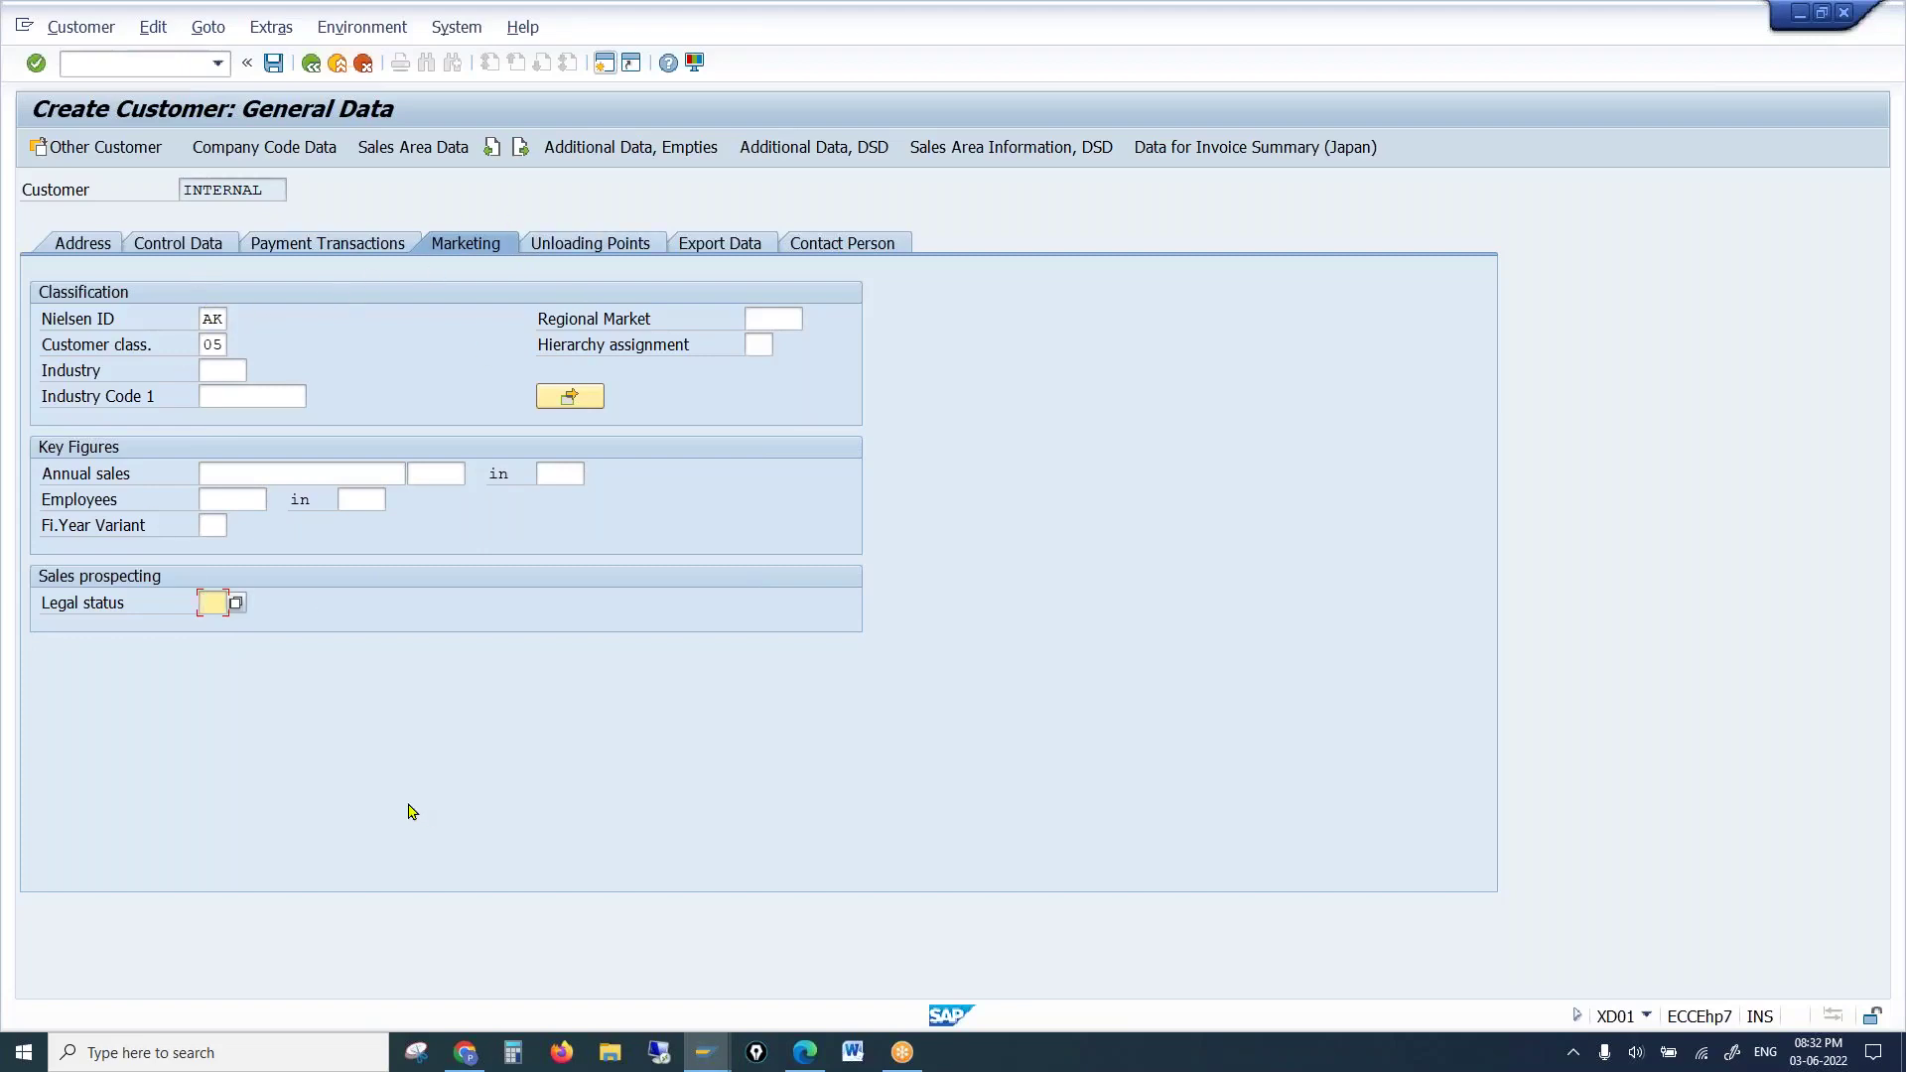
{"action": "left_click", "coordinate": [605, 62]}
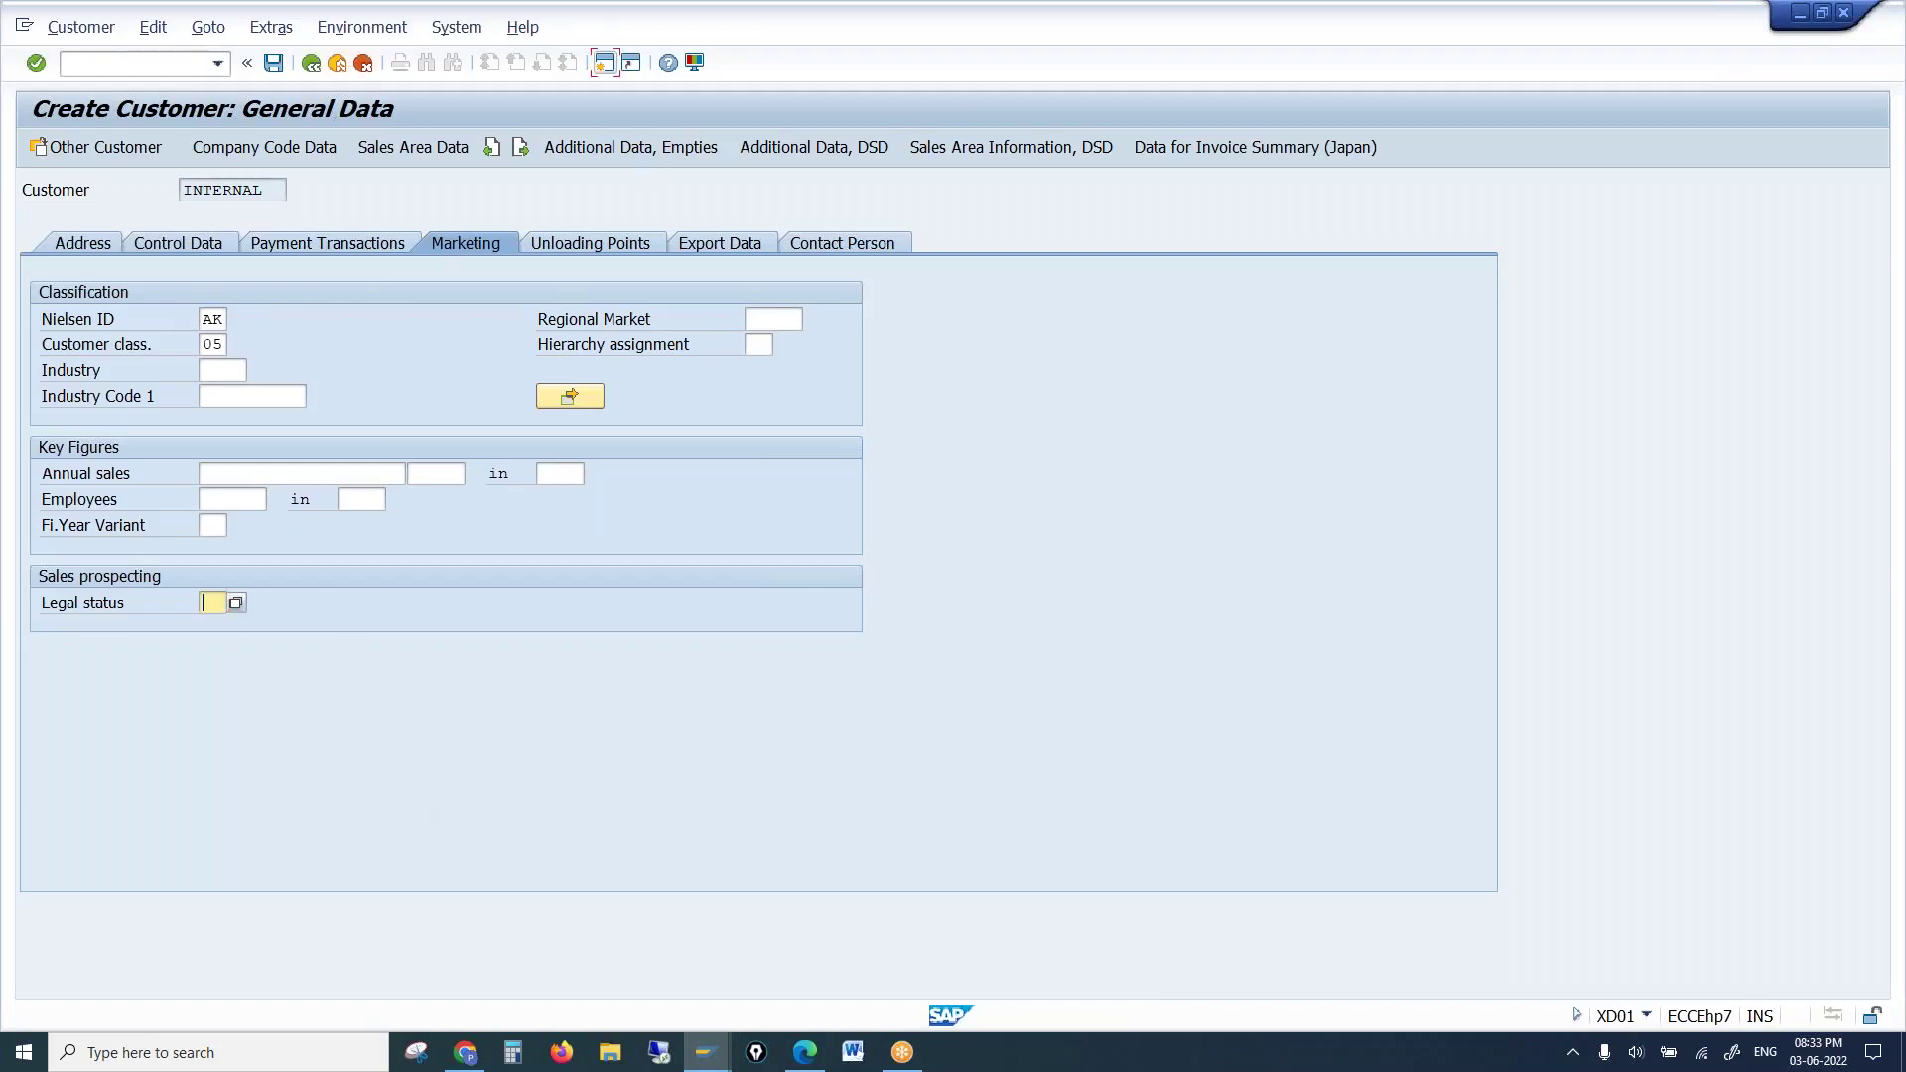
Enter x, y and z as three unloading points for the customer
{"action": "left_click", "coordinate": [591, 242]}
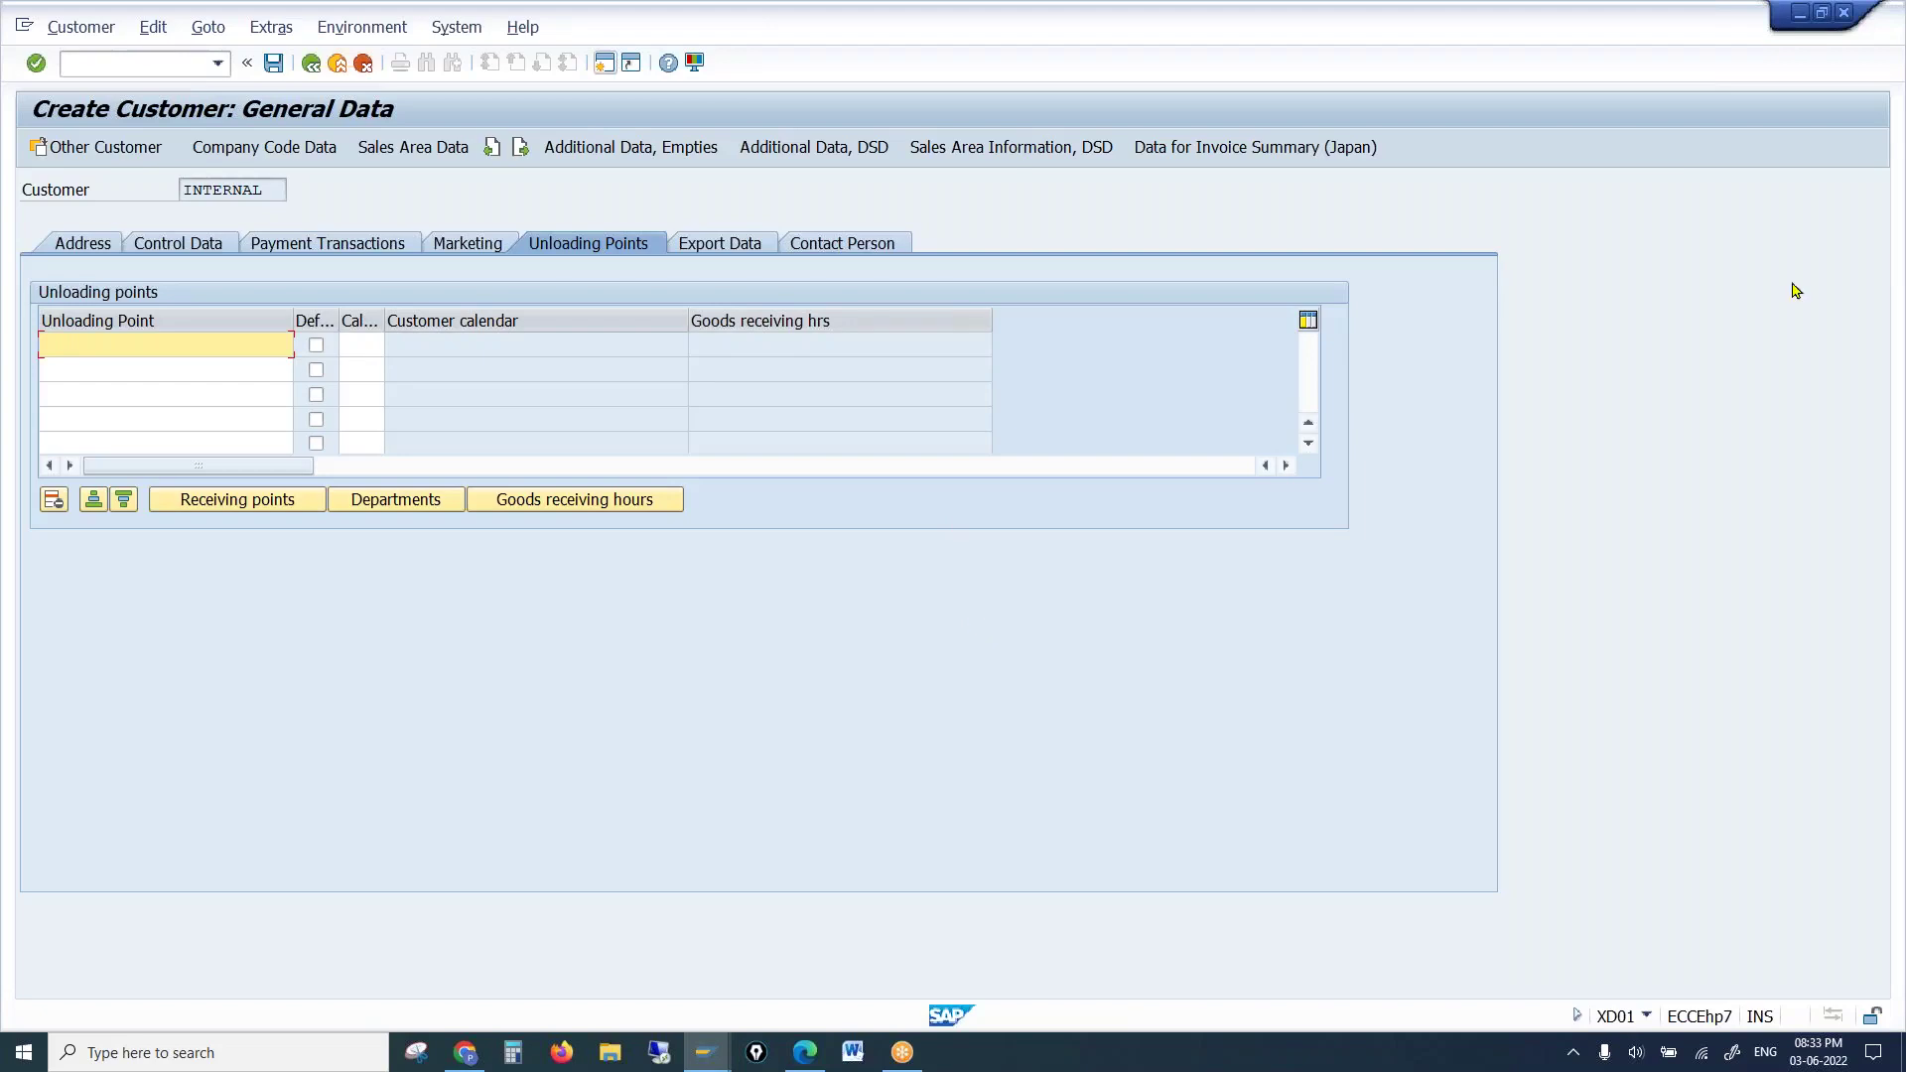
{"action": "key", "text": "alt+Tab"}
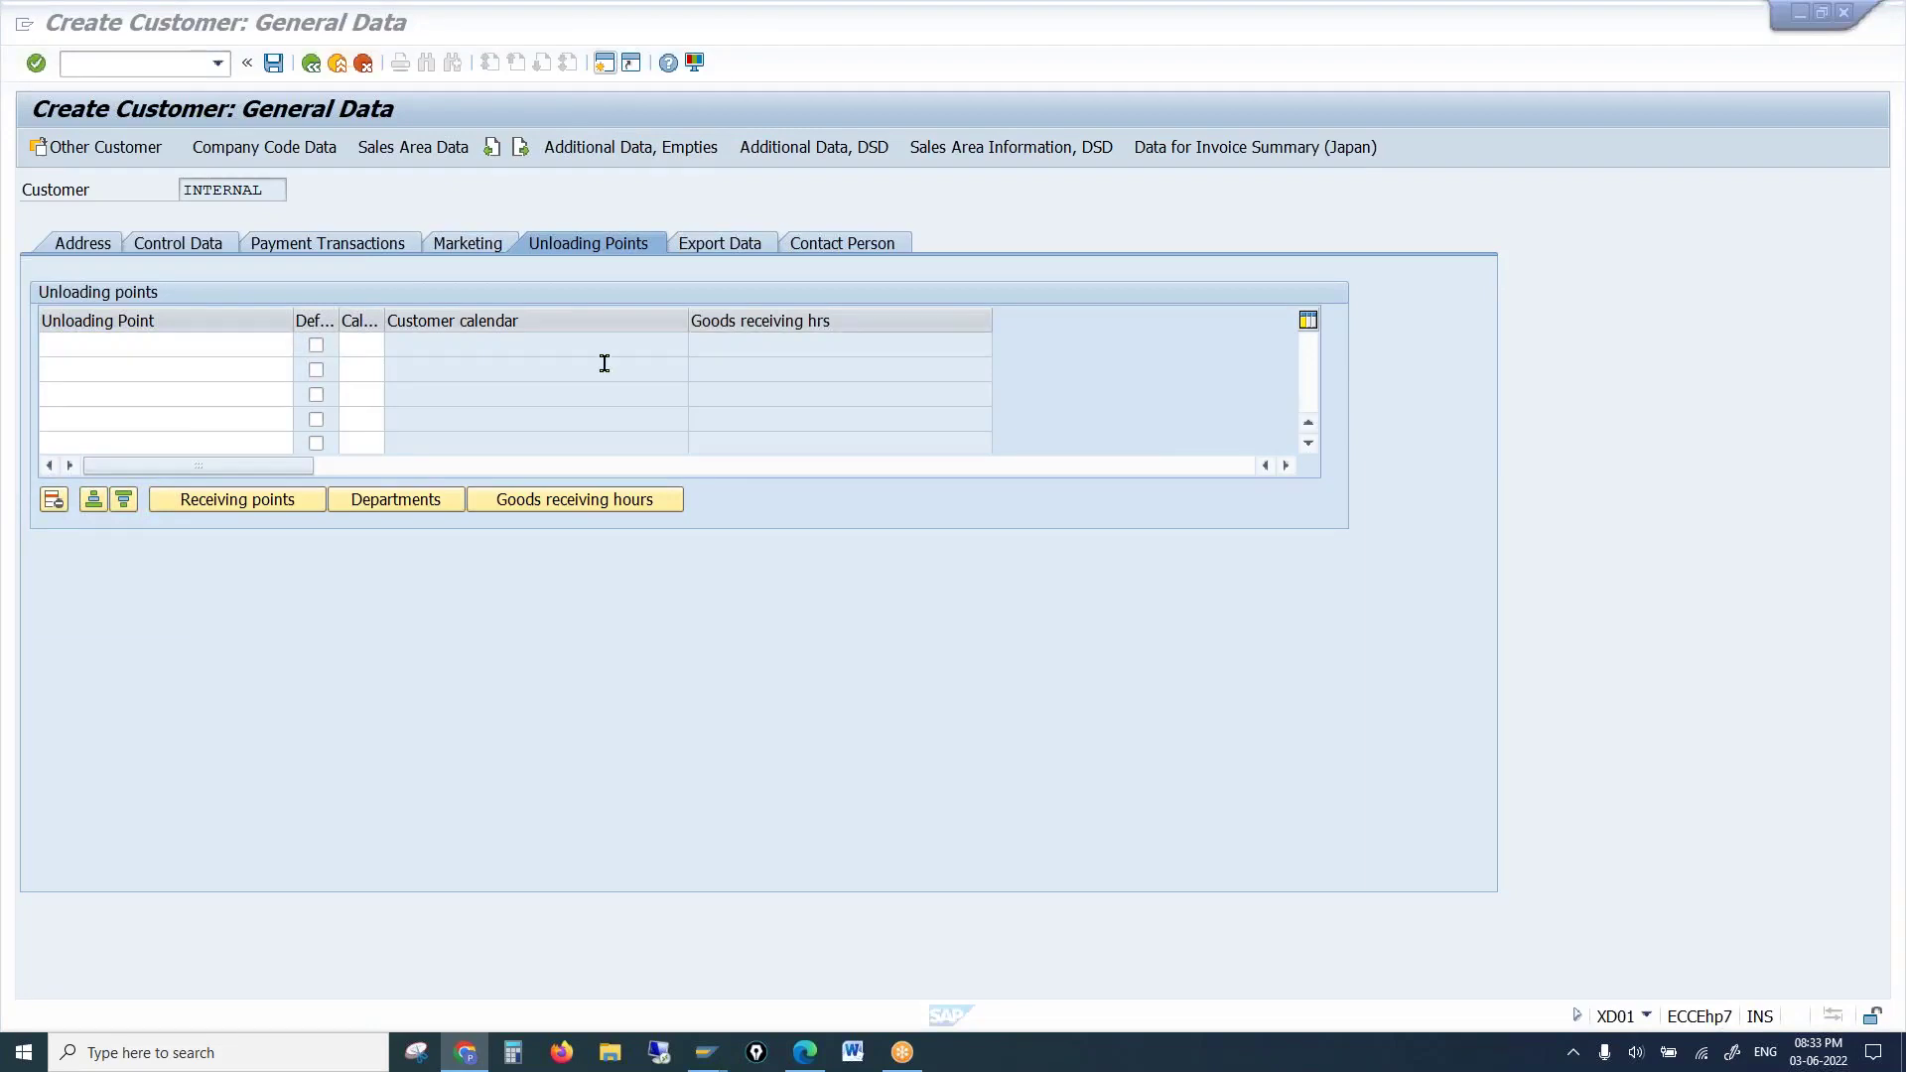
{"action": "left_click", "coordinate": [407, 320]}
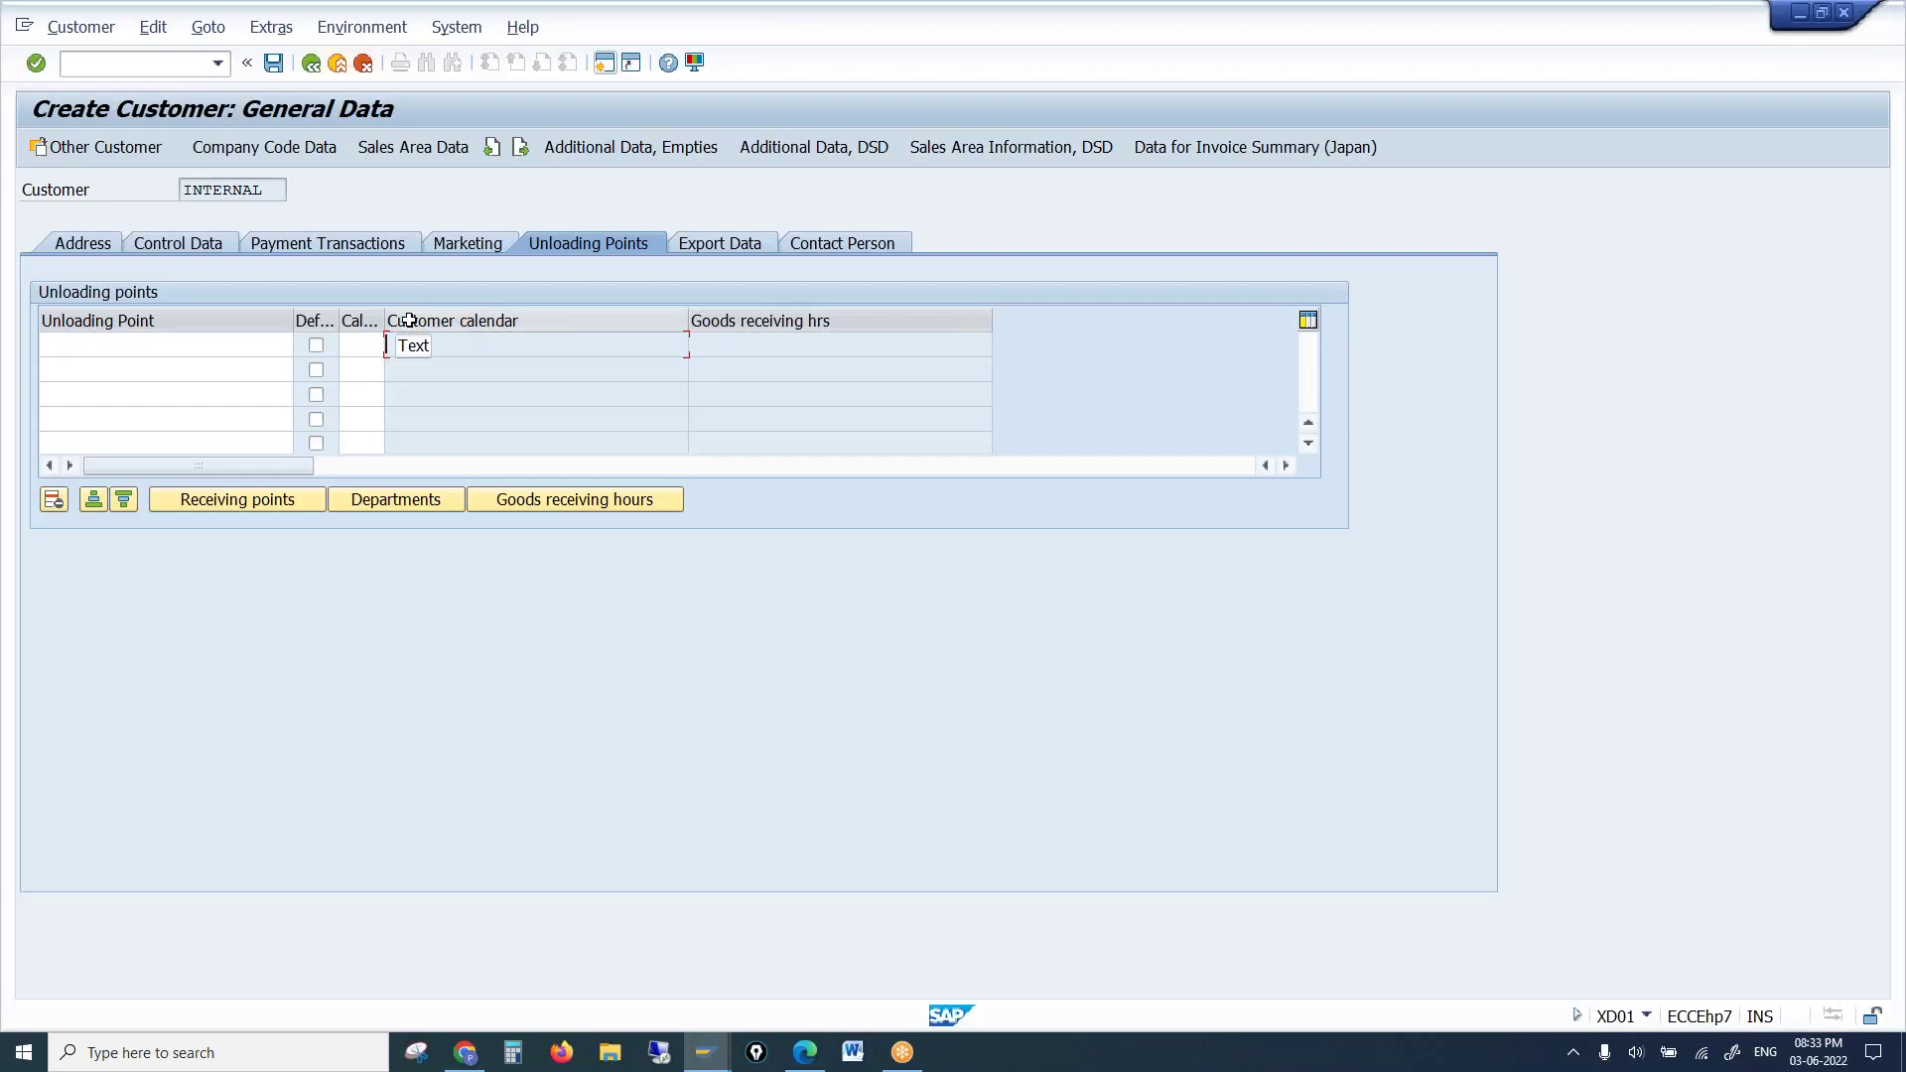
{"action": "key", "text": "alt+Tab"}
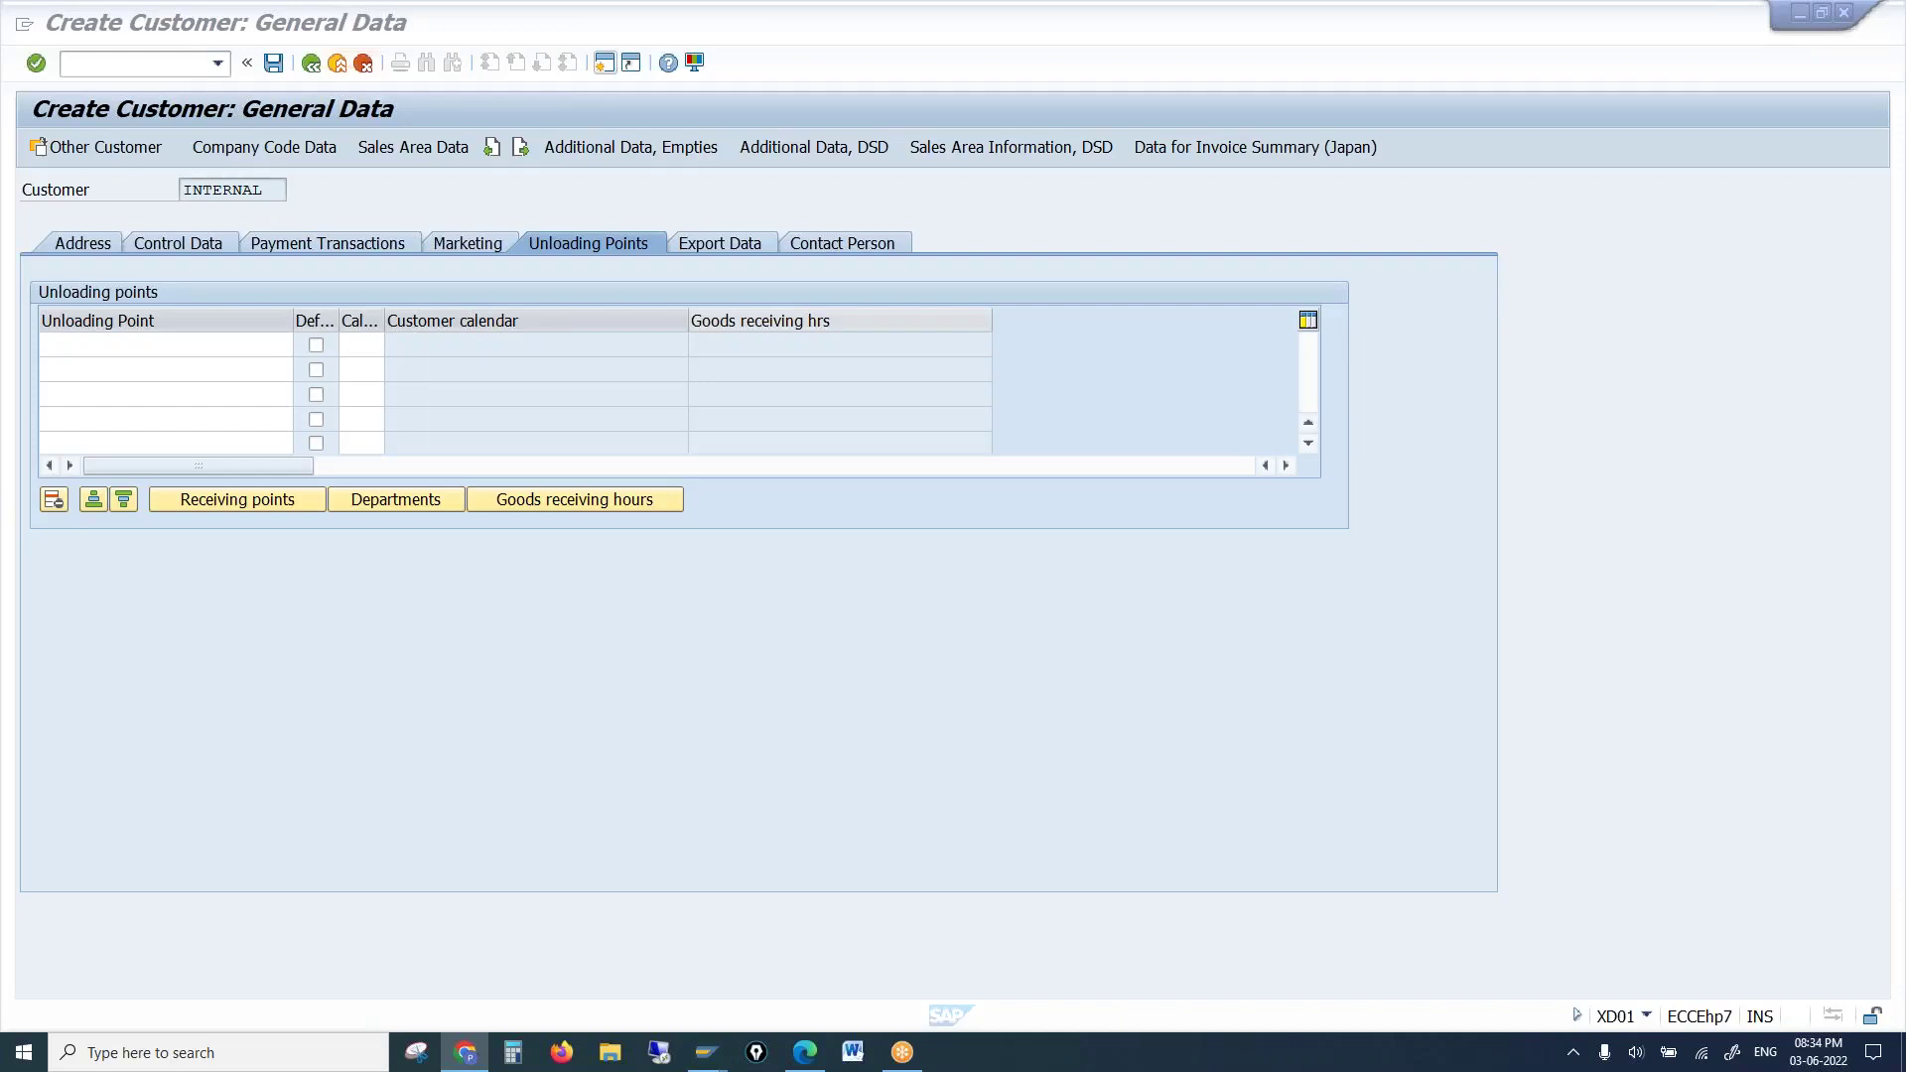
{"action": "left_click", "coordinate": [173, 346]}
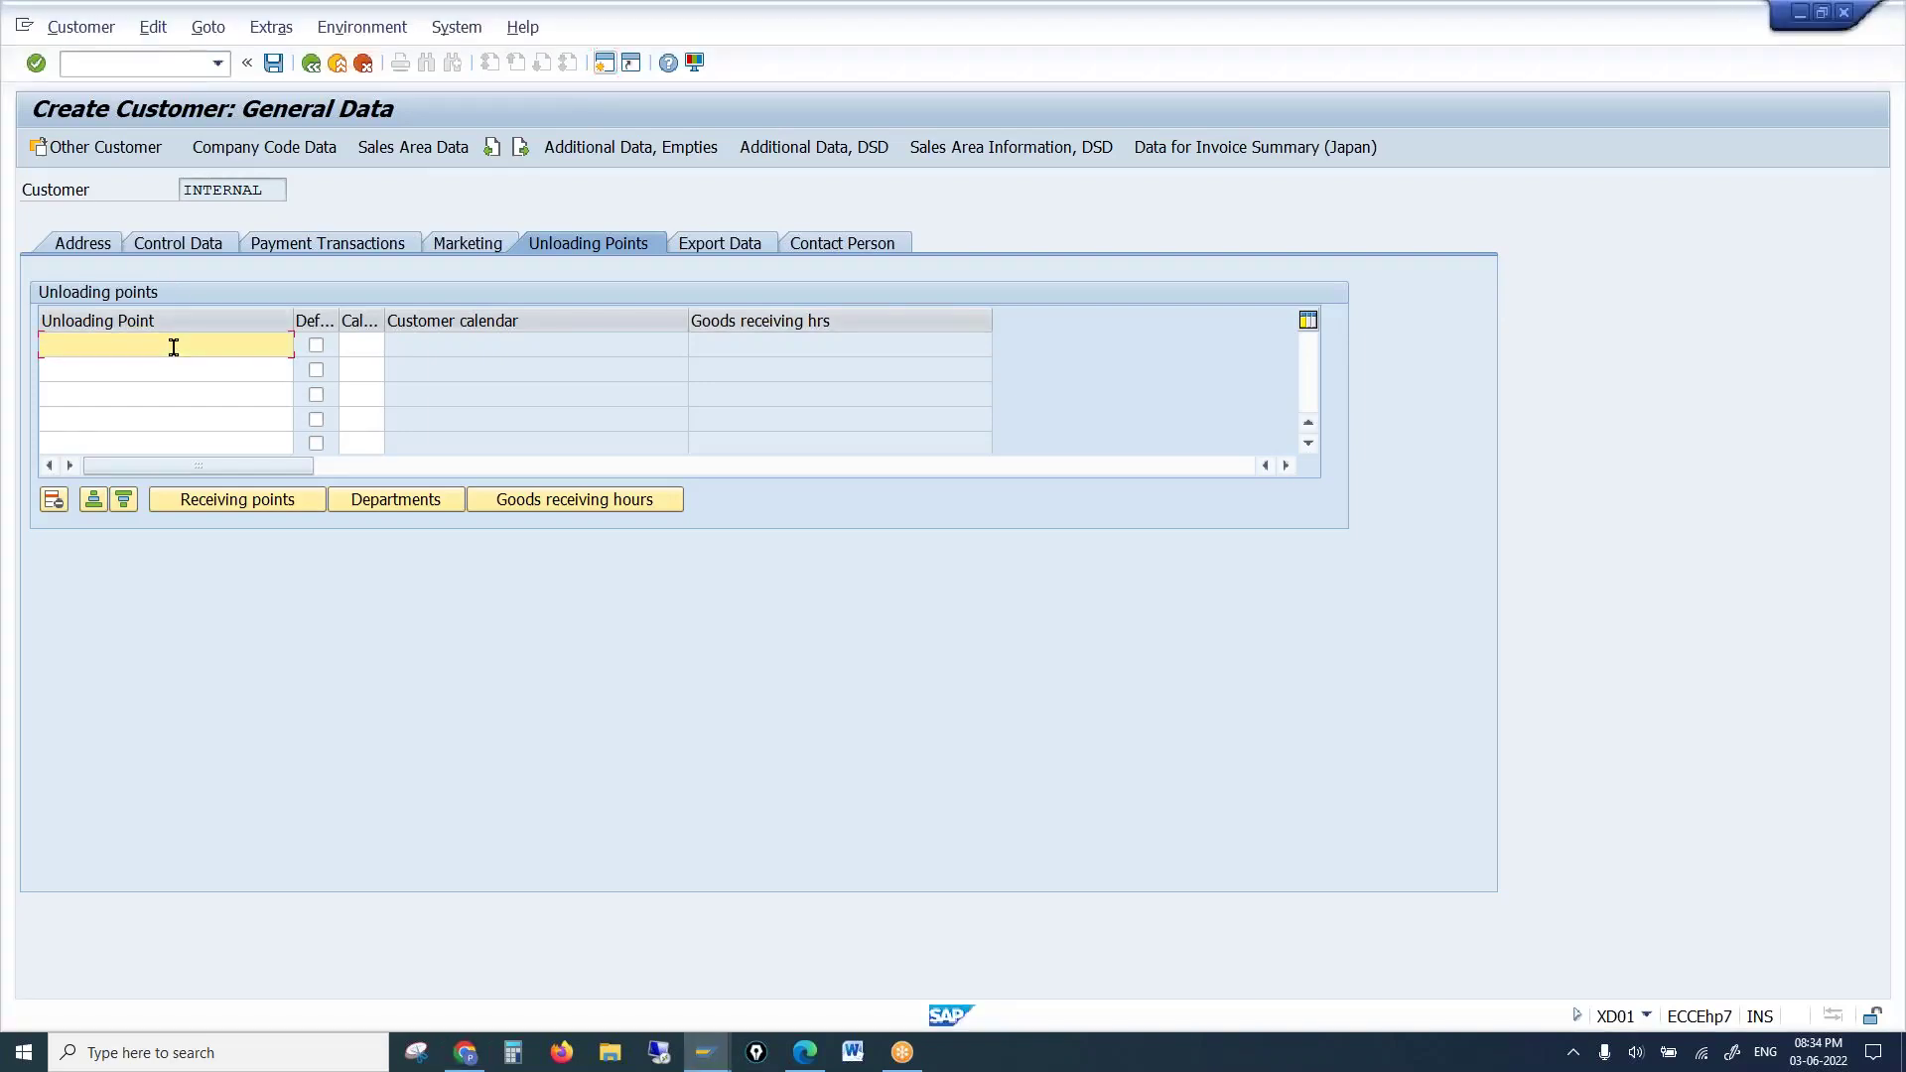
{"action": "type", "text": "x"}
{"action": "left_click", "coordinate": [144, 375]}
{"action": "type", "text": "y"}
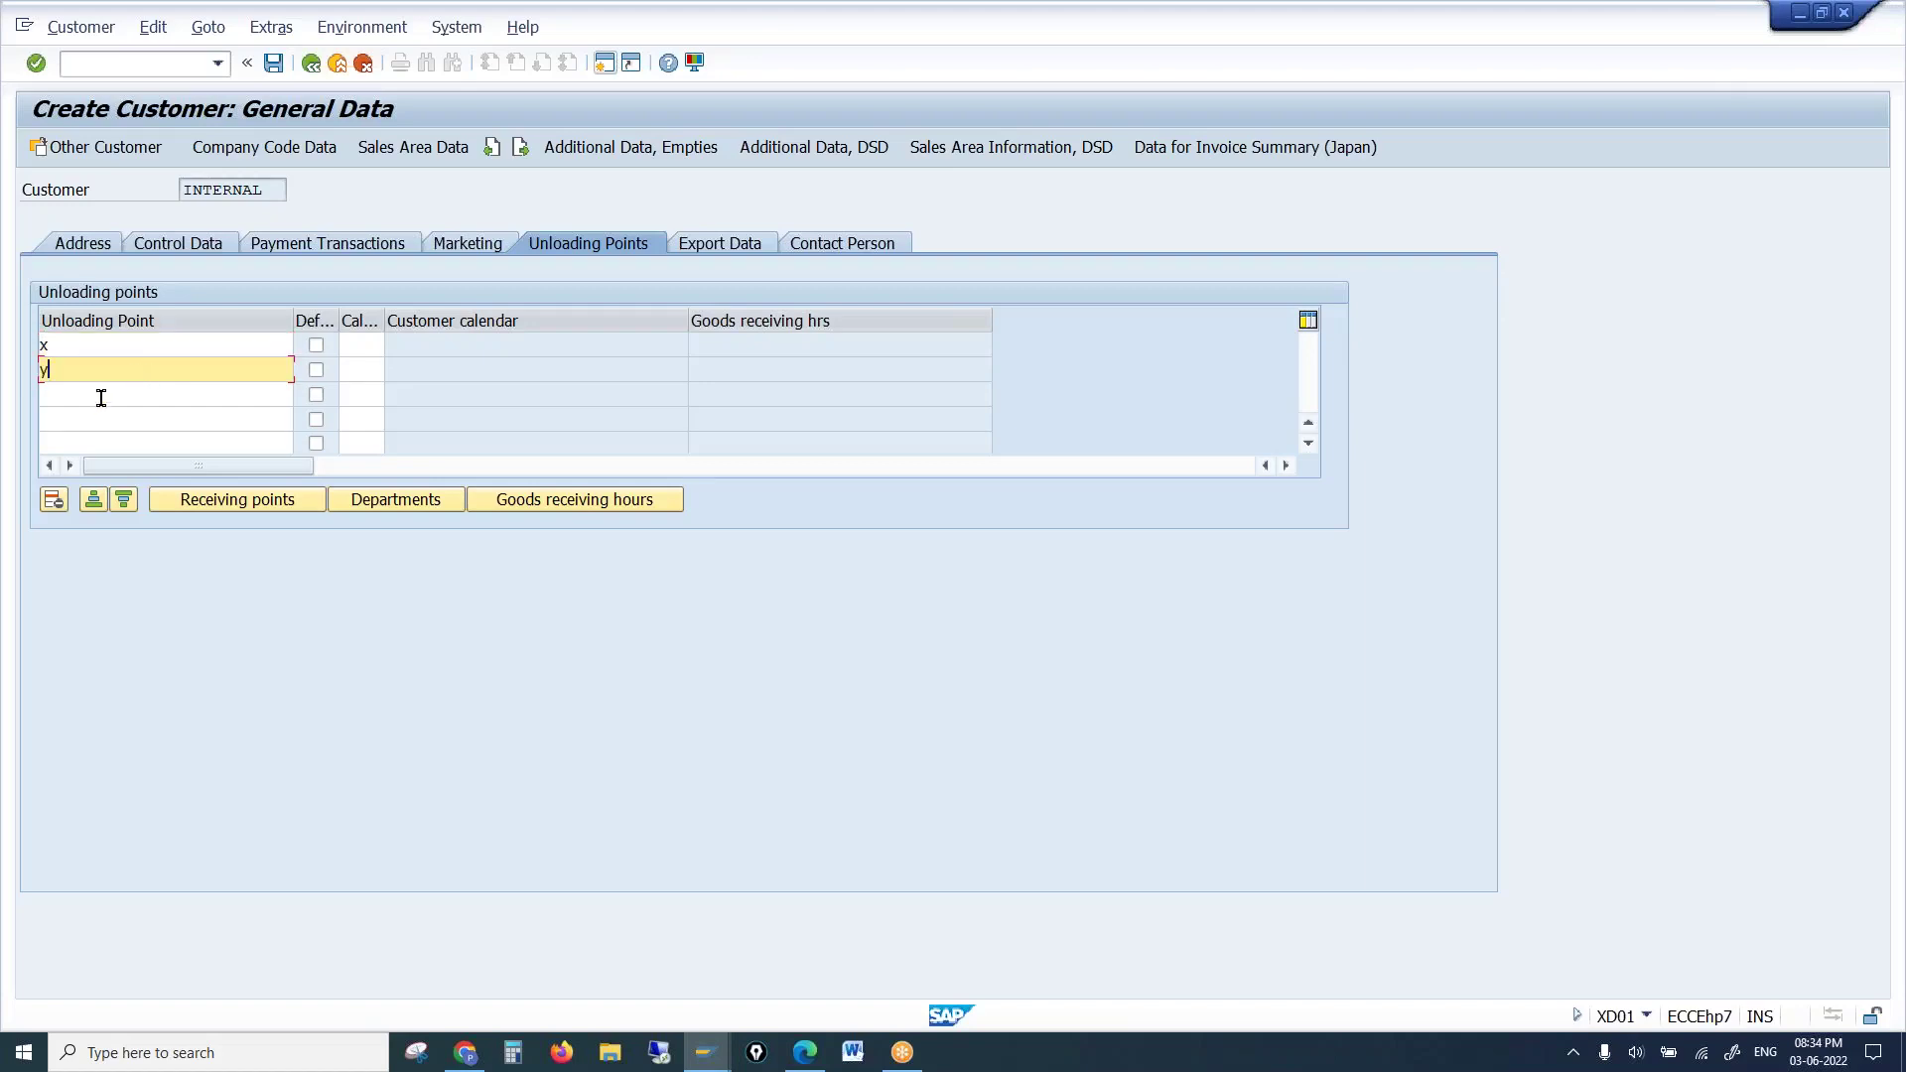
{"action": "left_click", "coordinate": [95, 405]}
{"action": "type", "text": "z"}
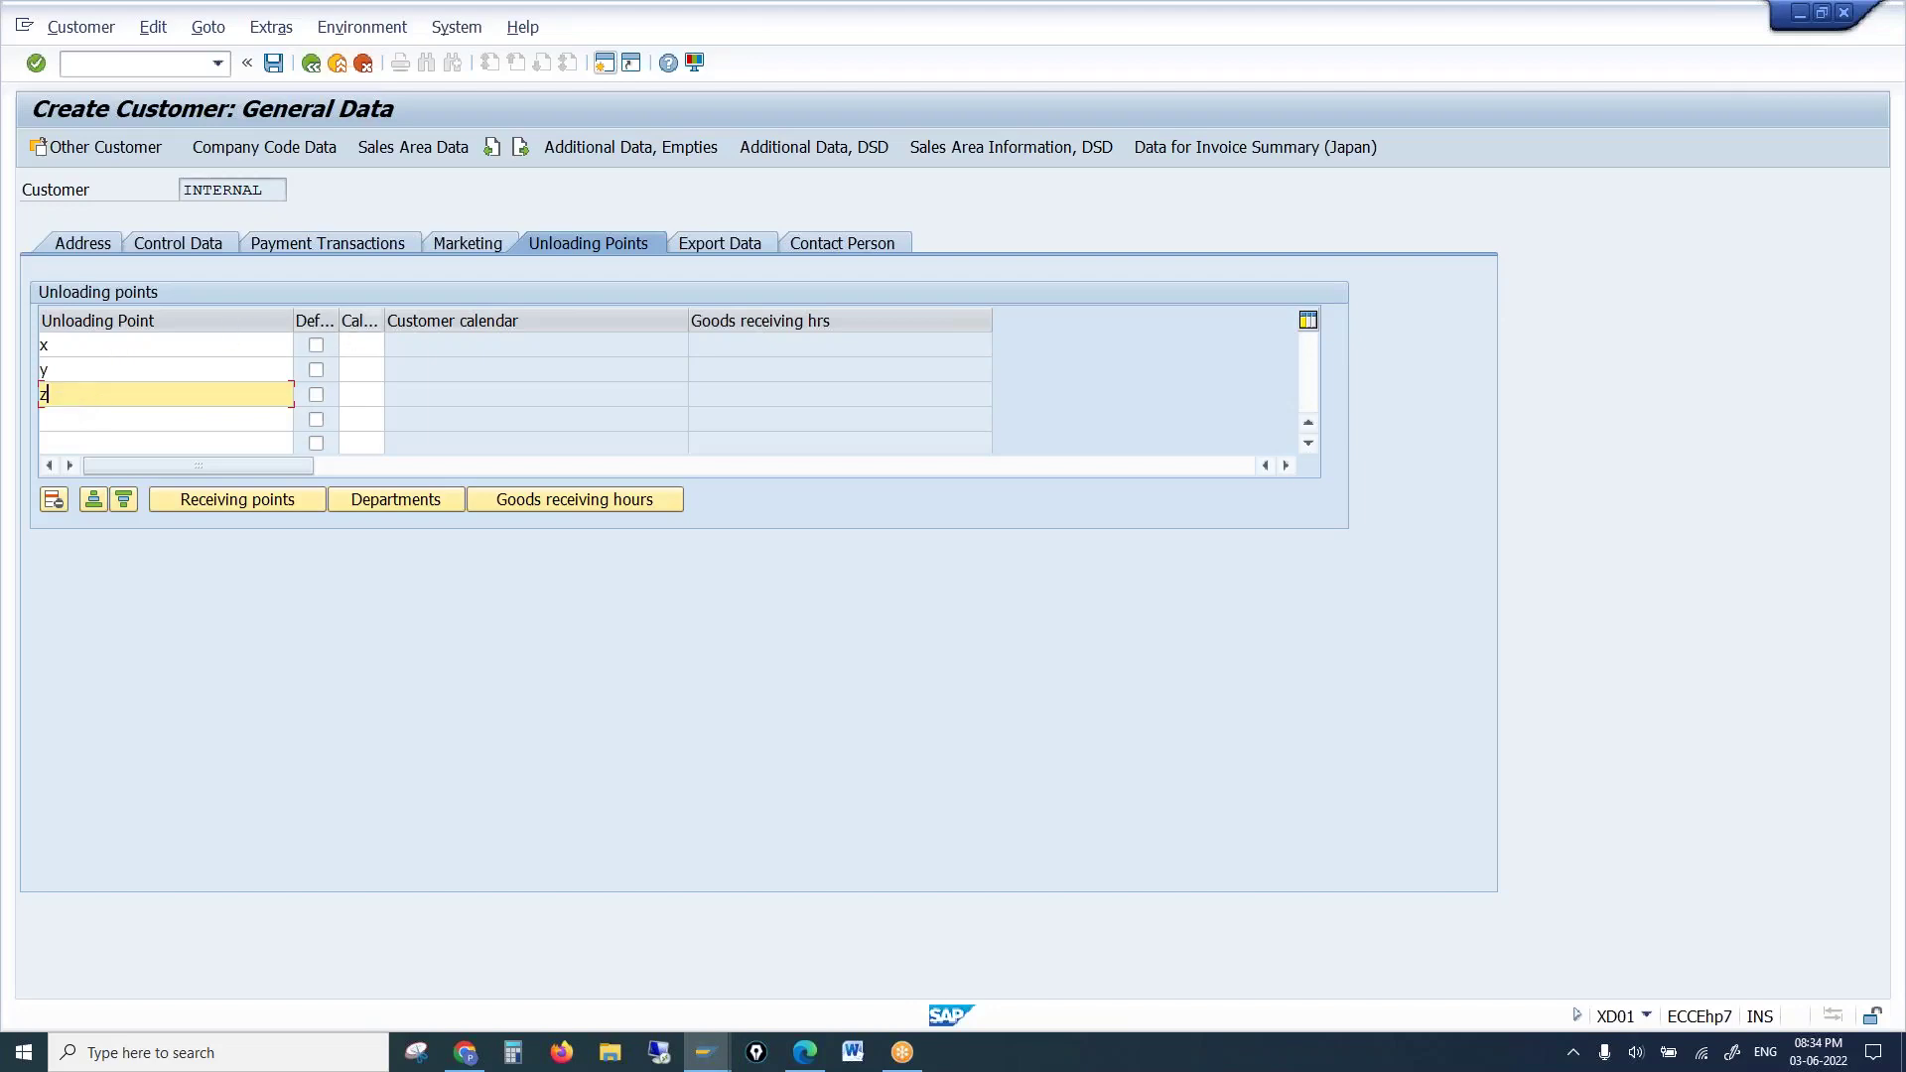
{"action": "left_click", "coordinate": [171, 346]}
{"action": "left_click_drag", "start_coordinate": [66, 346], "coordinate": [12, 341]}
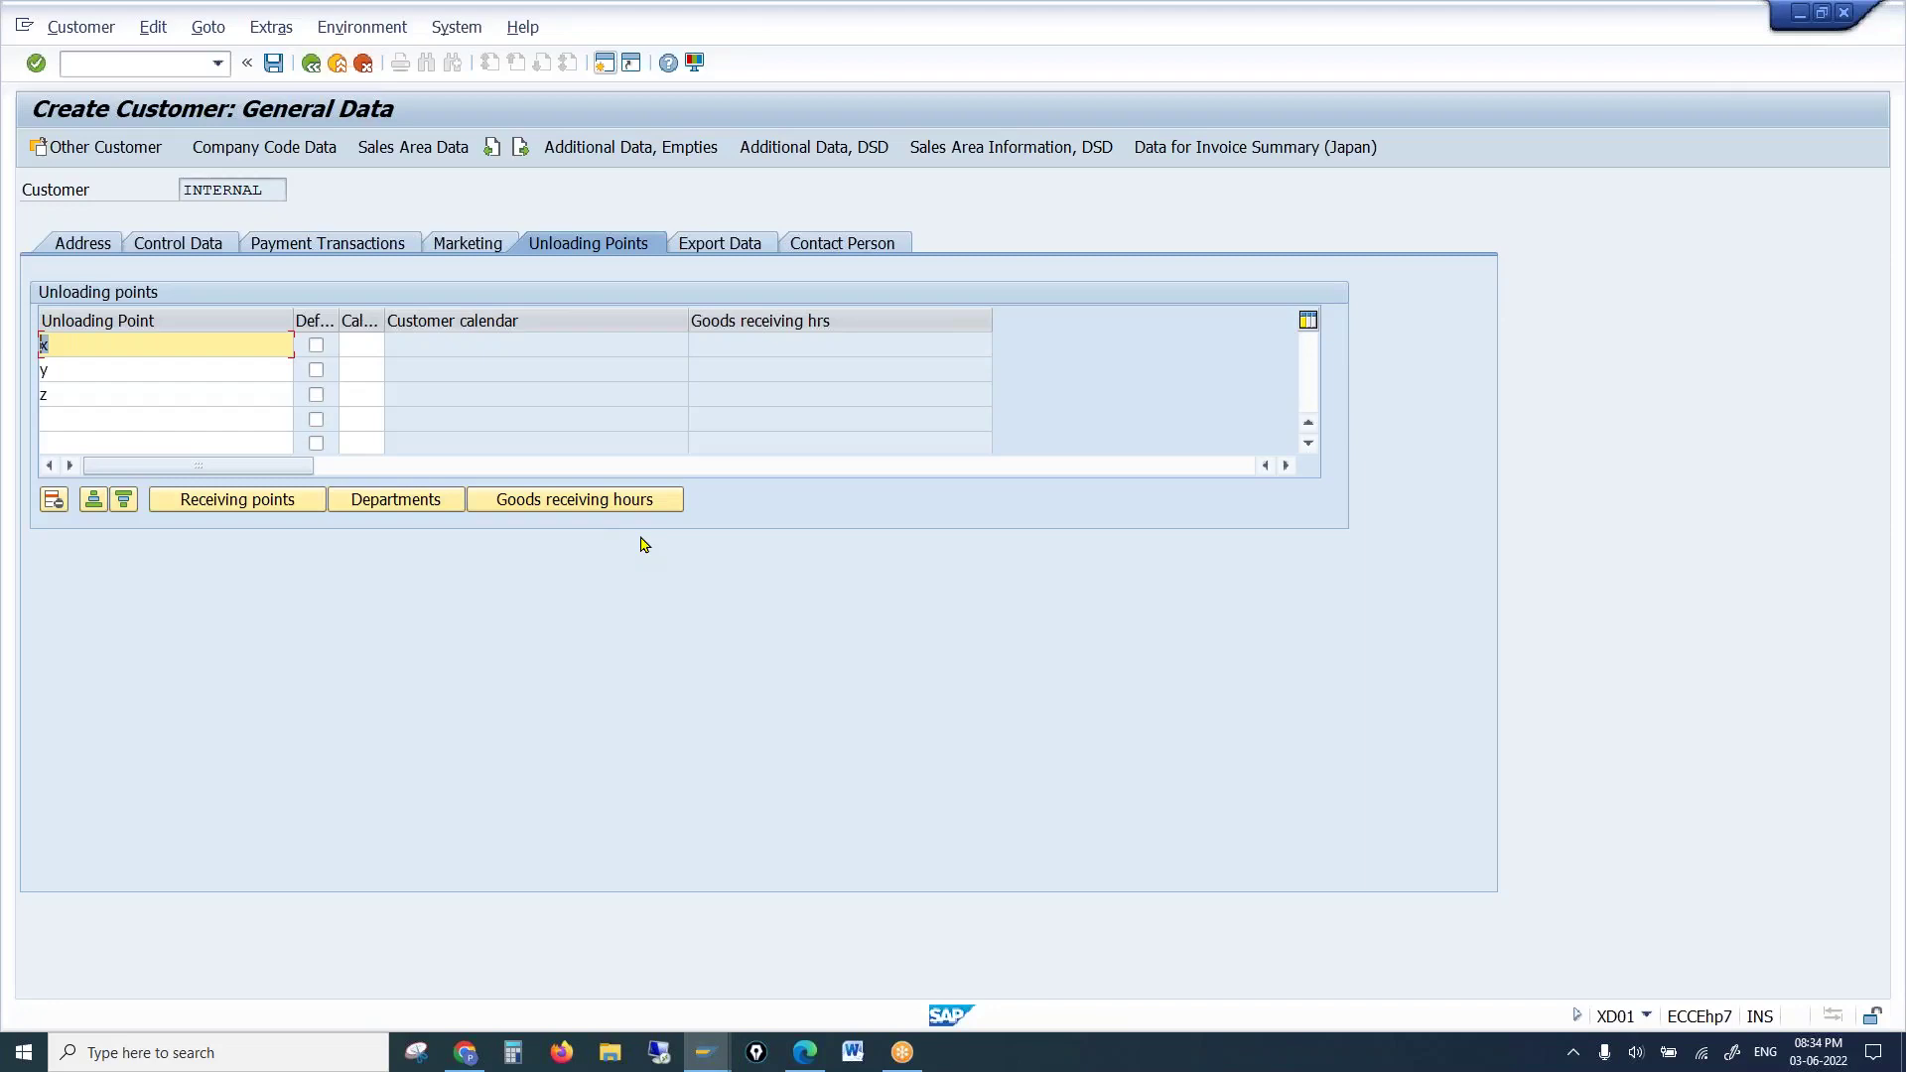
{"action": "left_click", "coordinate": [137, 340]}
{"action": "double_click", "coordinate": [38, 371]}
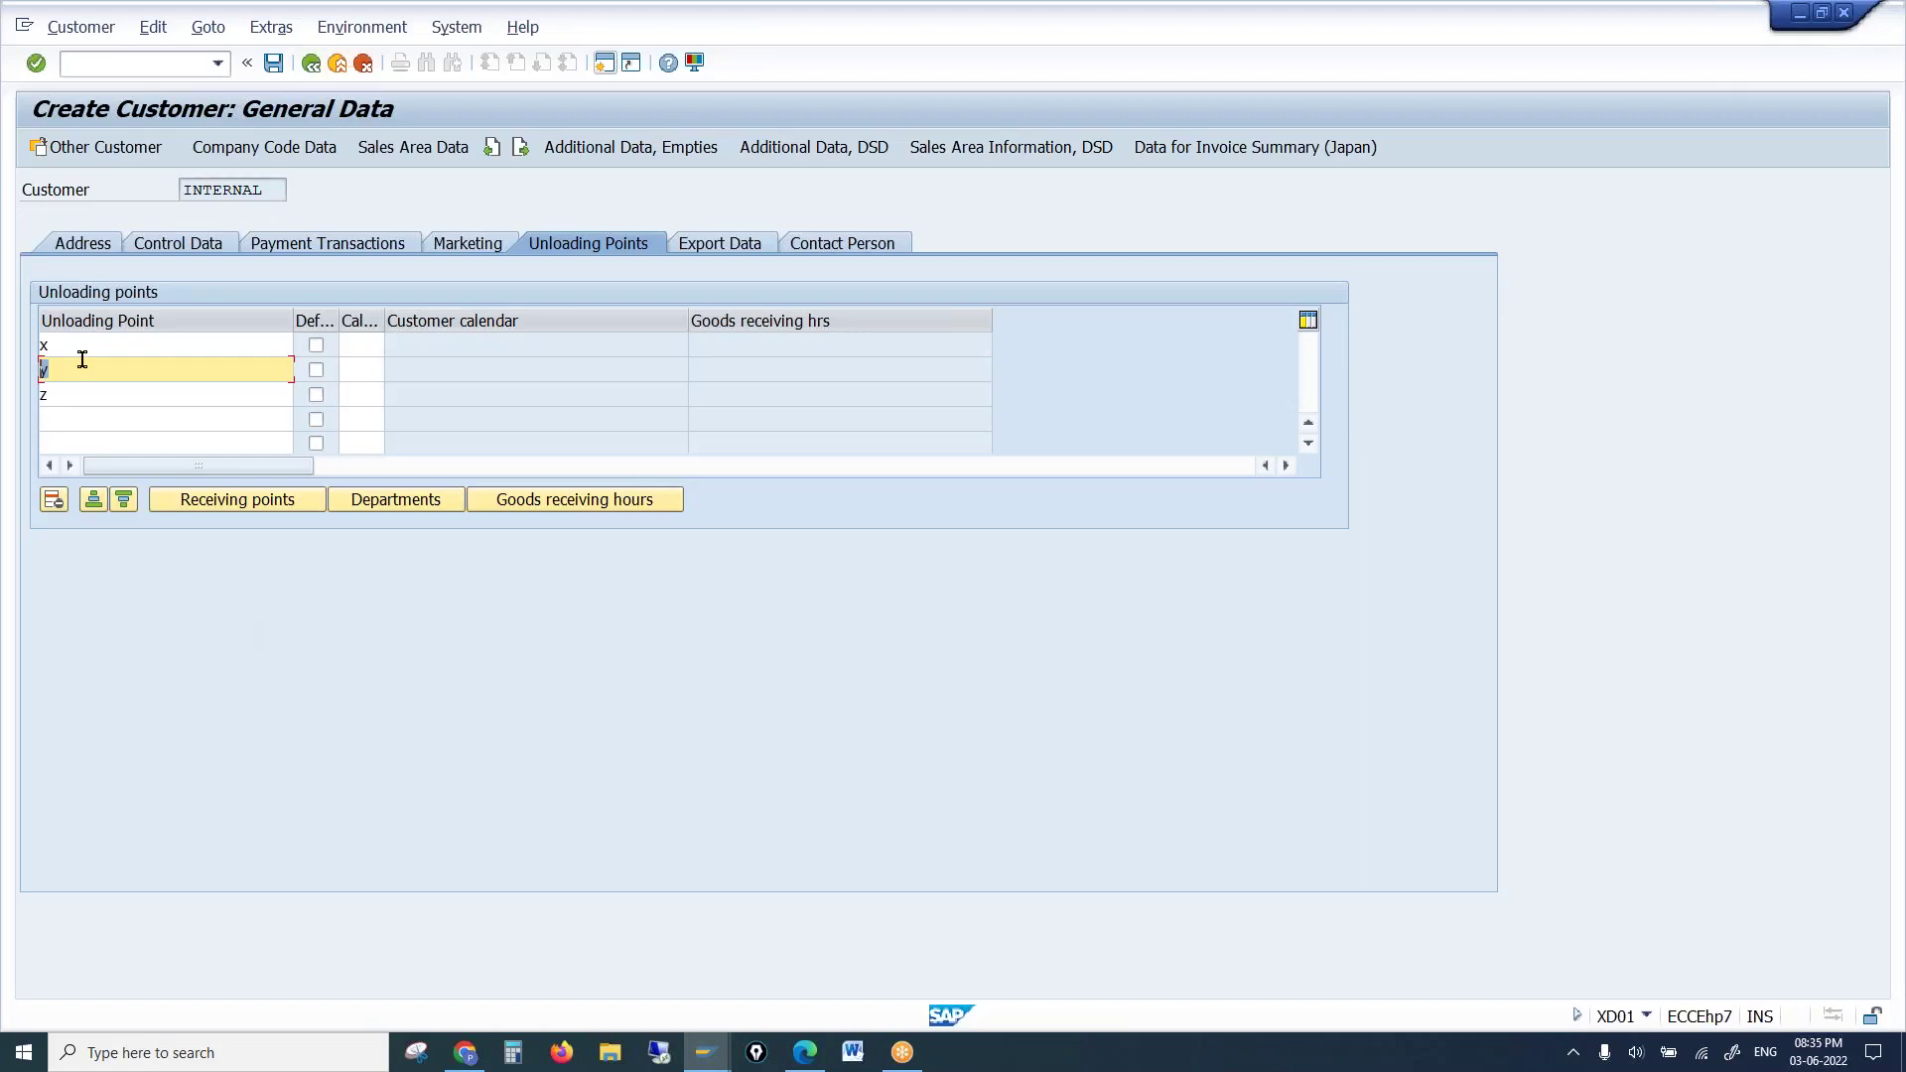
{"action": "left_click", "coordinate": [41, 344]}
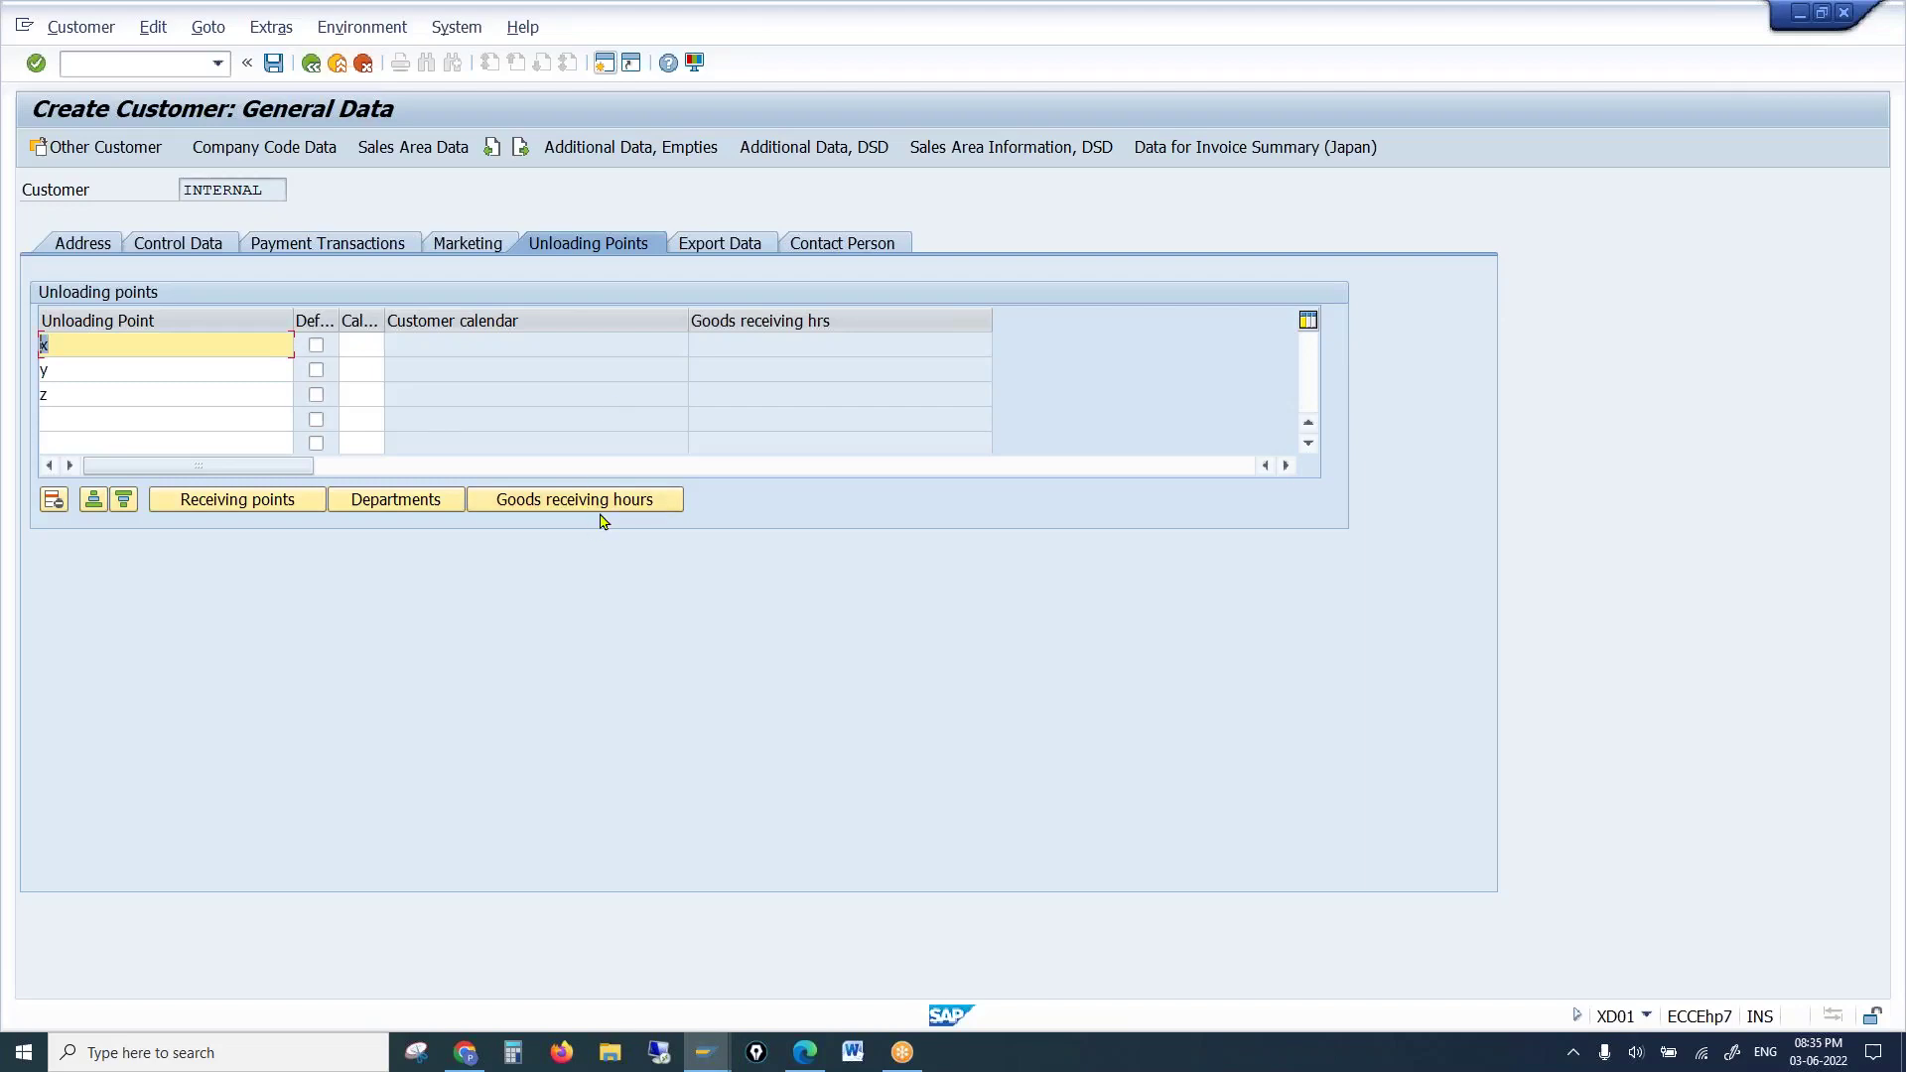
{"action": "left_click", "coordinate": [145, 397]}
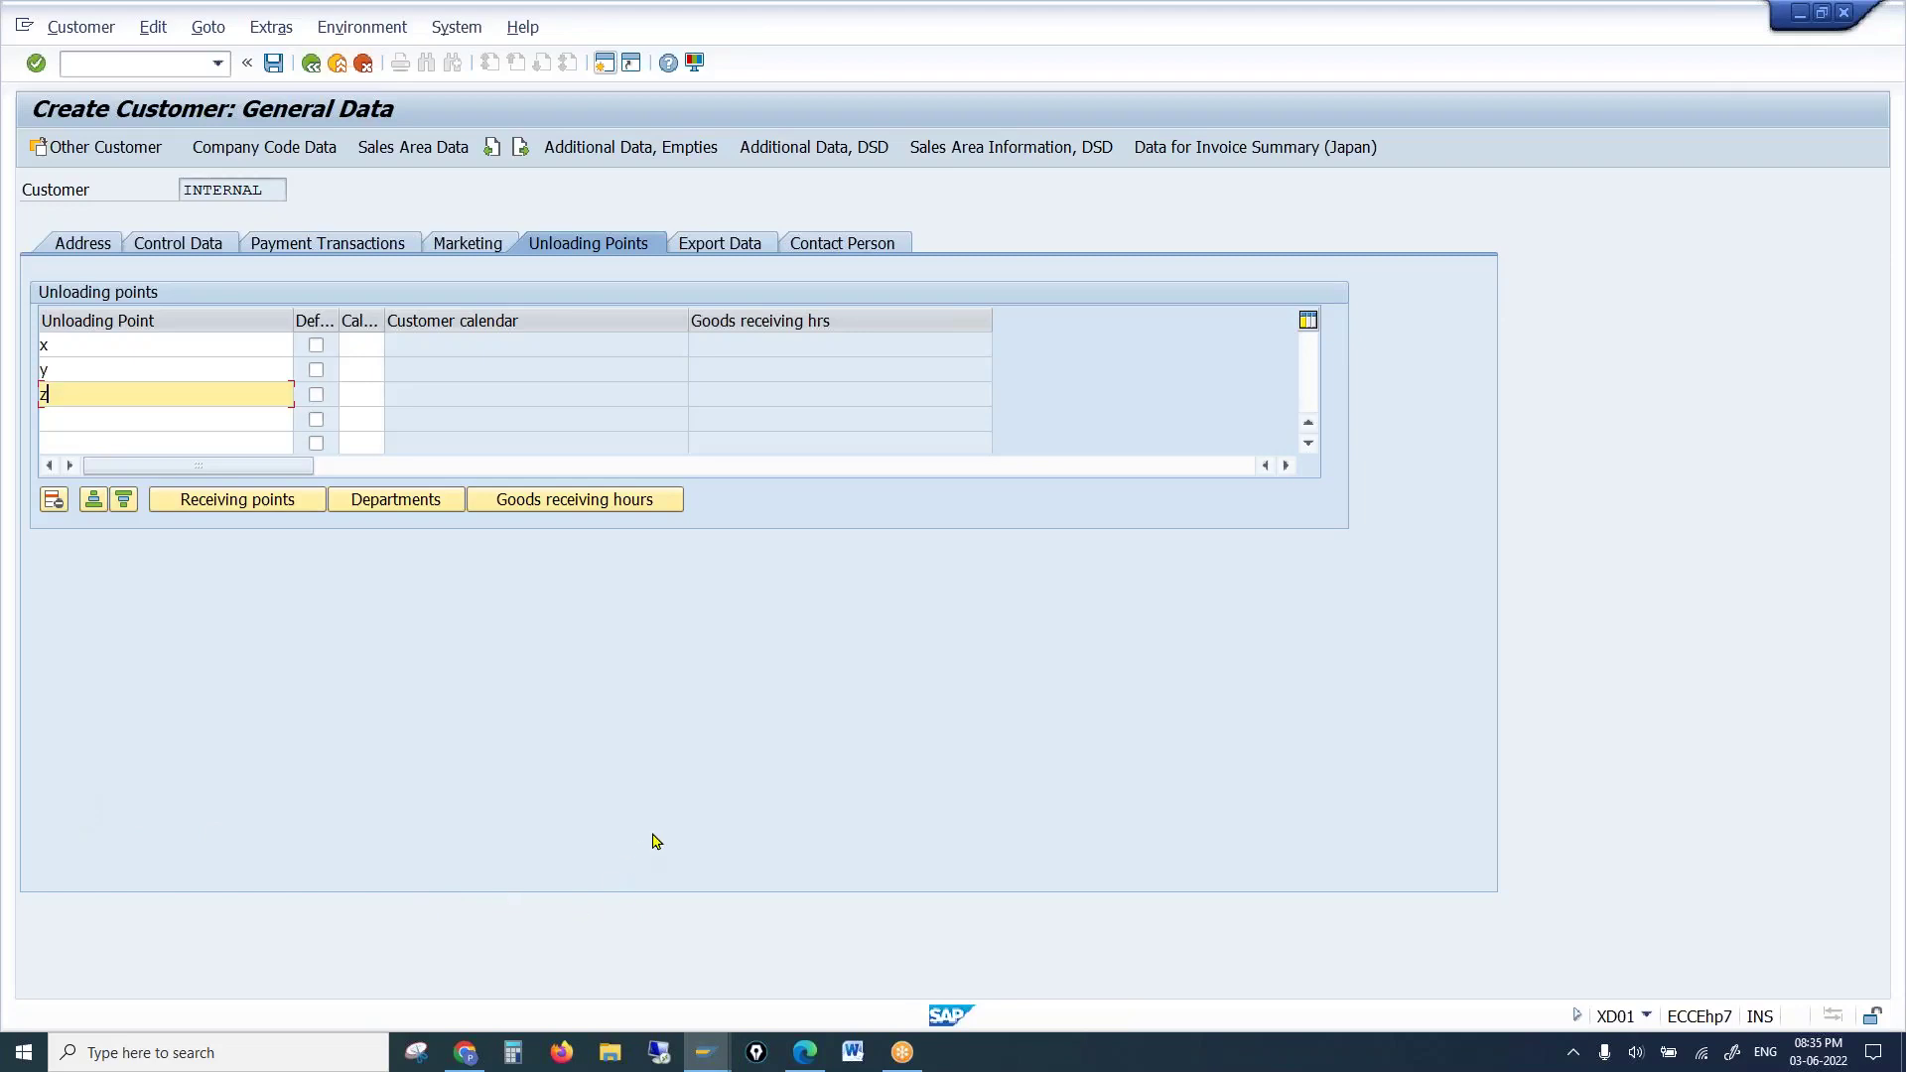
Switch to the customizing session and leave the Nielsen ID maintenance to return to the IMG structure
{"action": "left_click", "coordinate": [360, 344]}
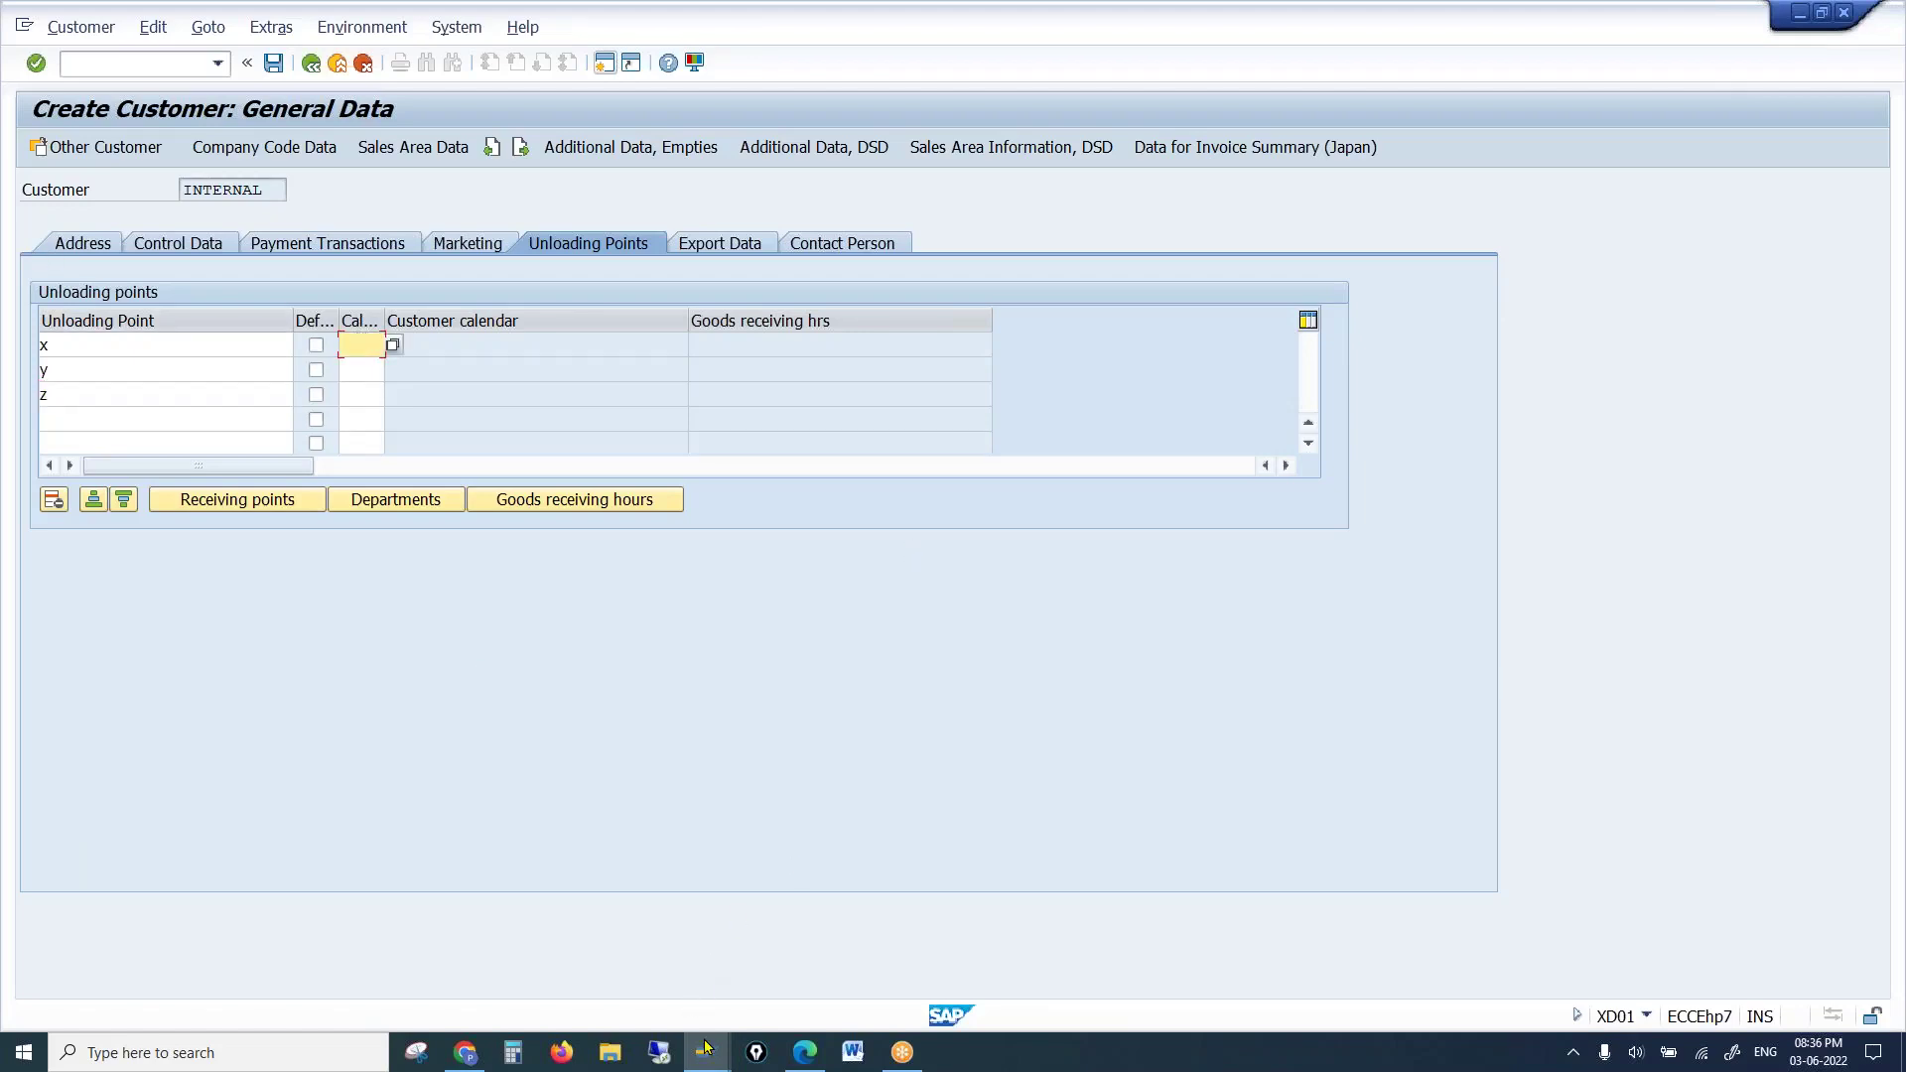
{"action": "mouse_move", "coordinate": [705, 1055]}
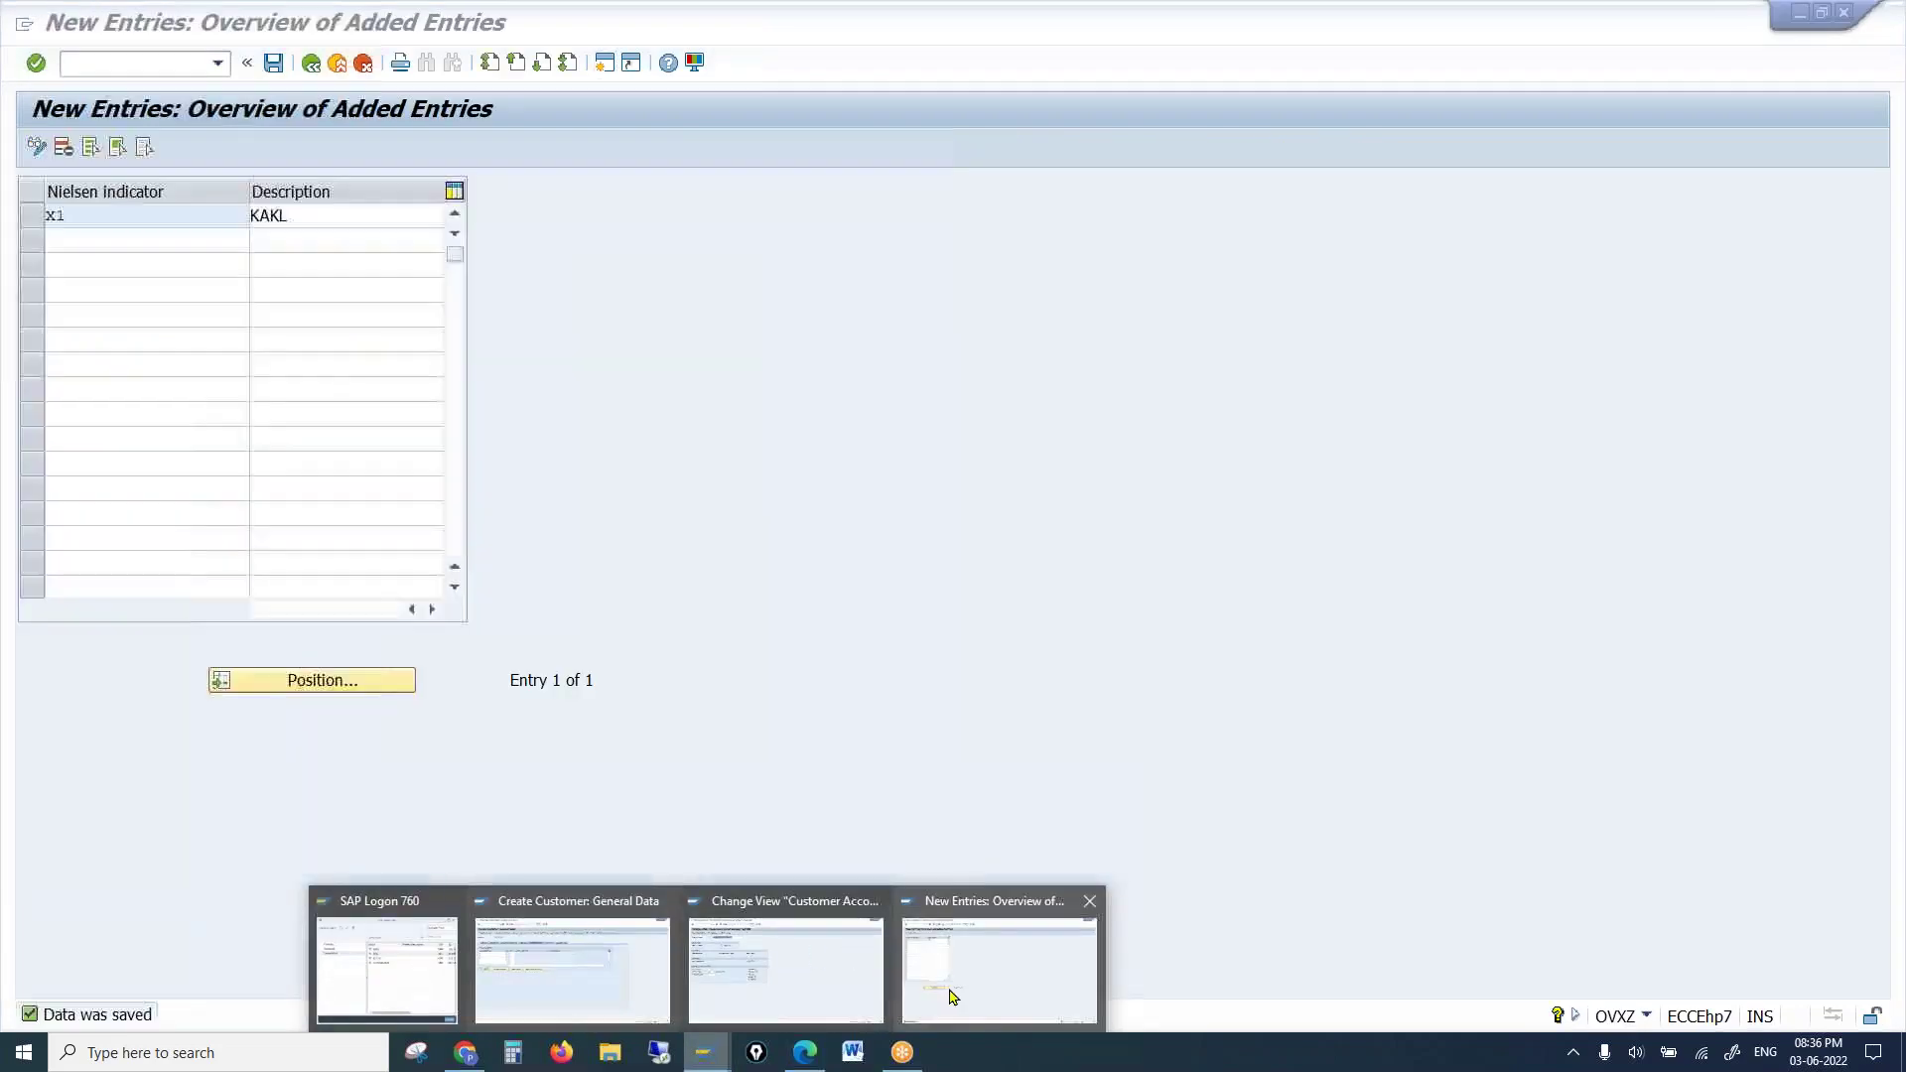
{"action": "left_click", "coordinate": [950, 996]}
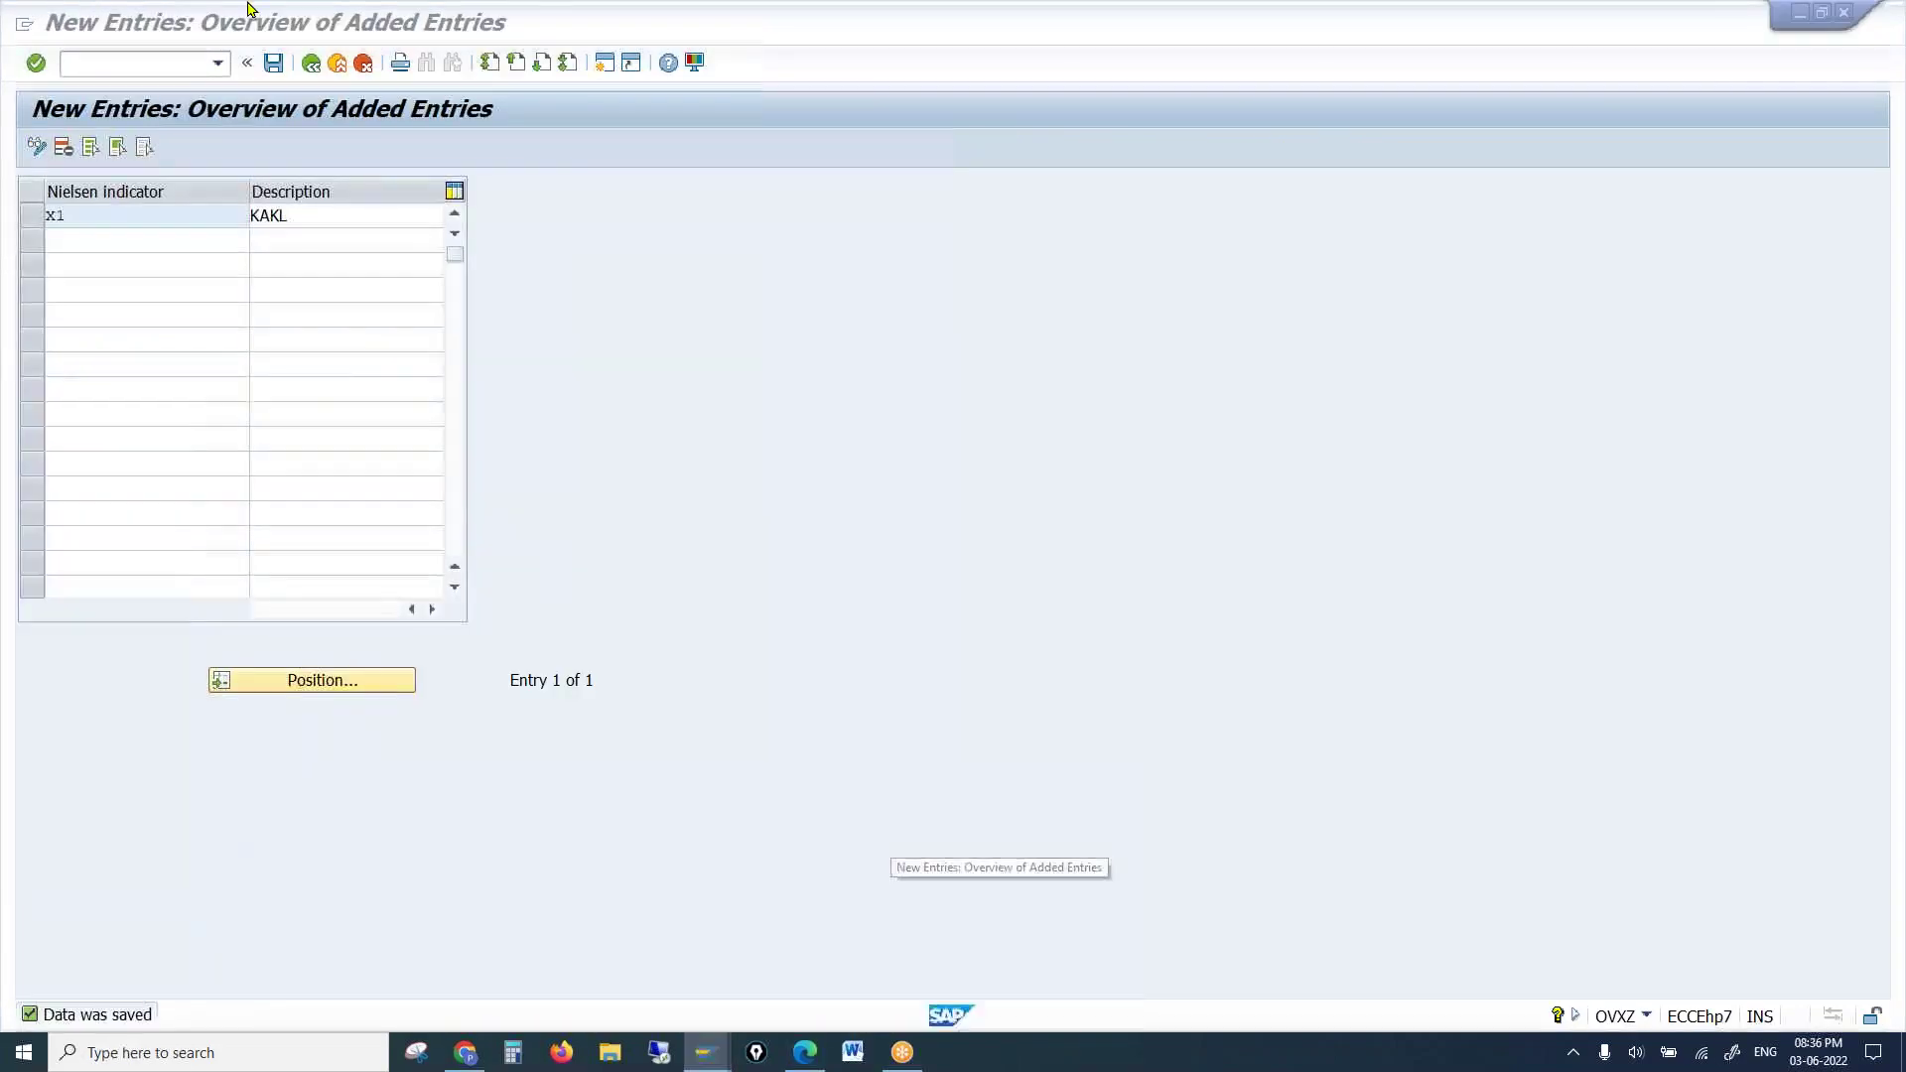
{"action": "left_click", "coordinate": [310, 64]}
{"action": "left_click", "coordinate": [310, 64]}
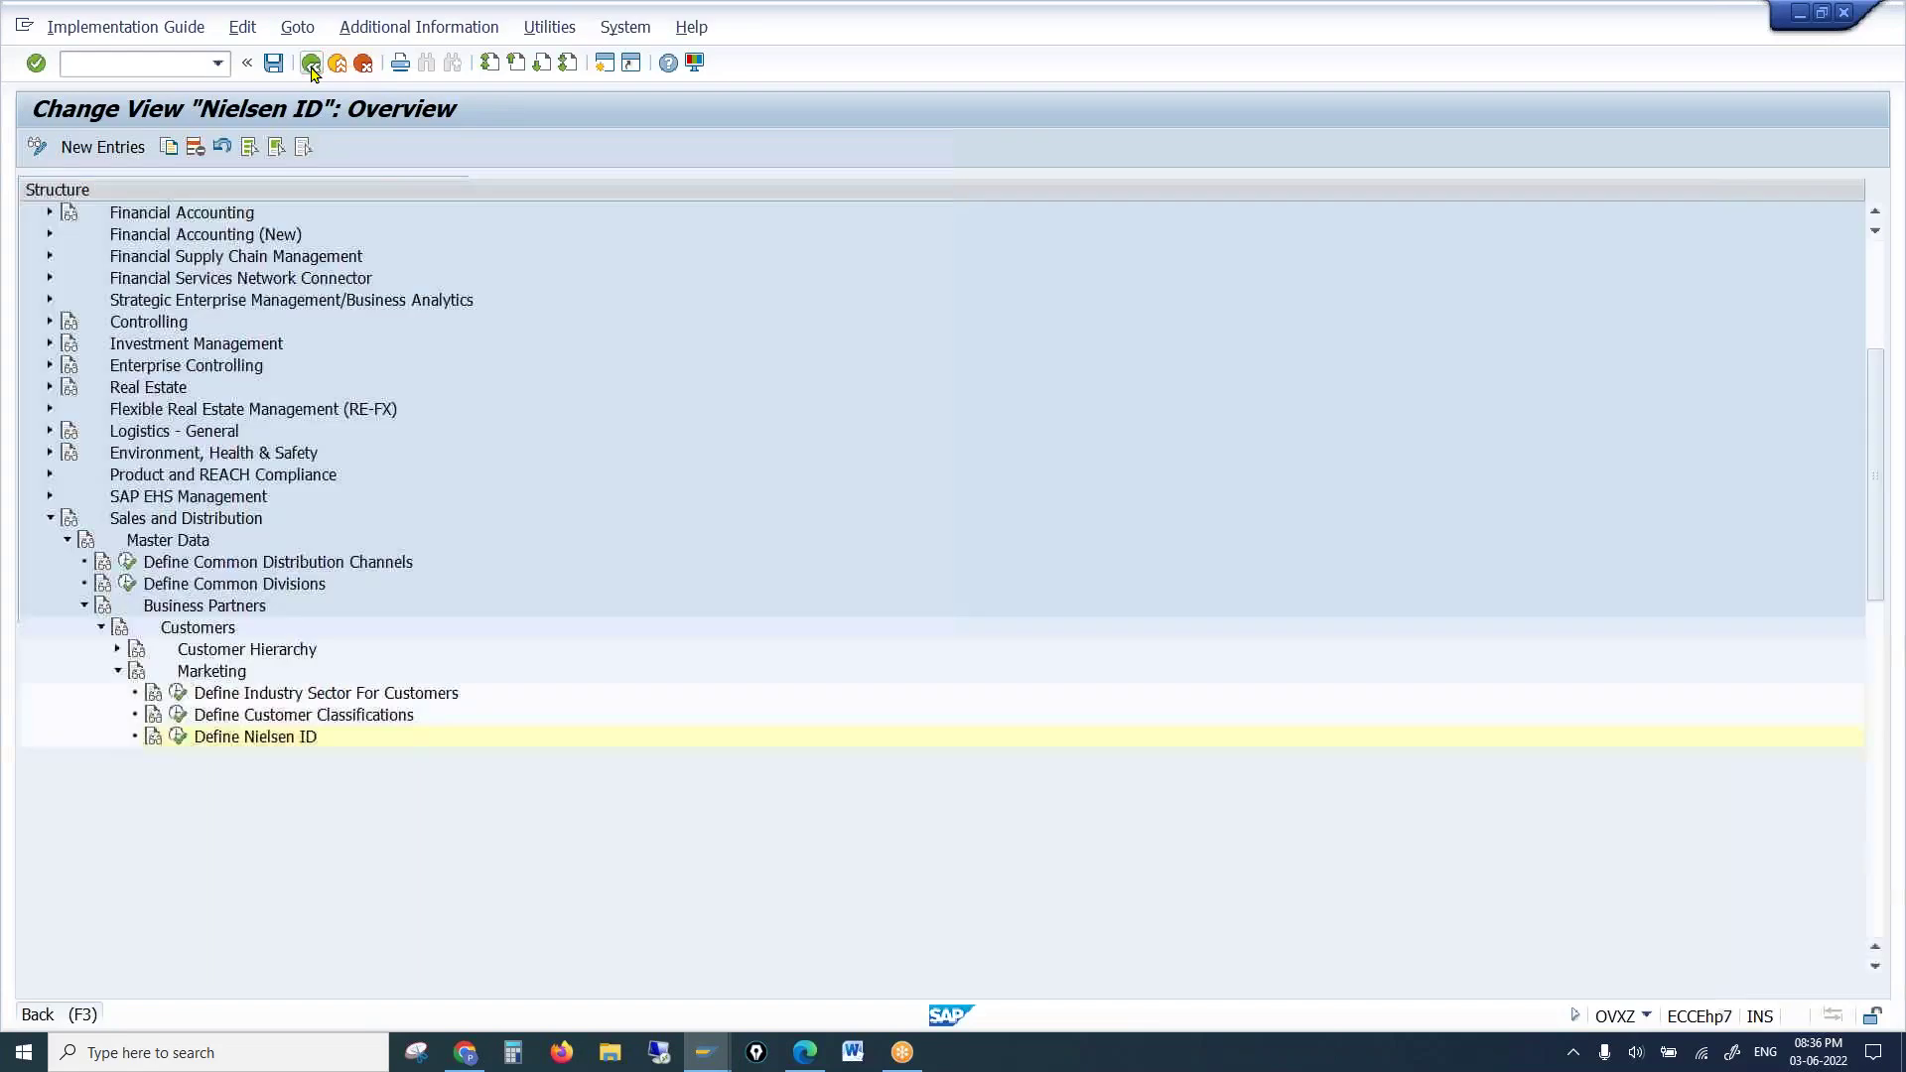
Open the Define Customer Calendars activity under Business Partners, Customers, Shipping in the IMG
{"action": "left_click", "coordinate": [118, 675]}
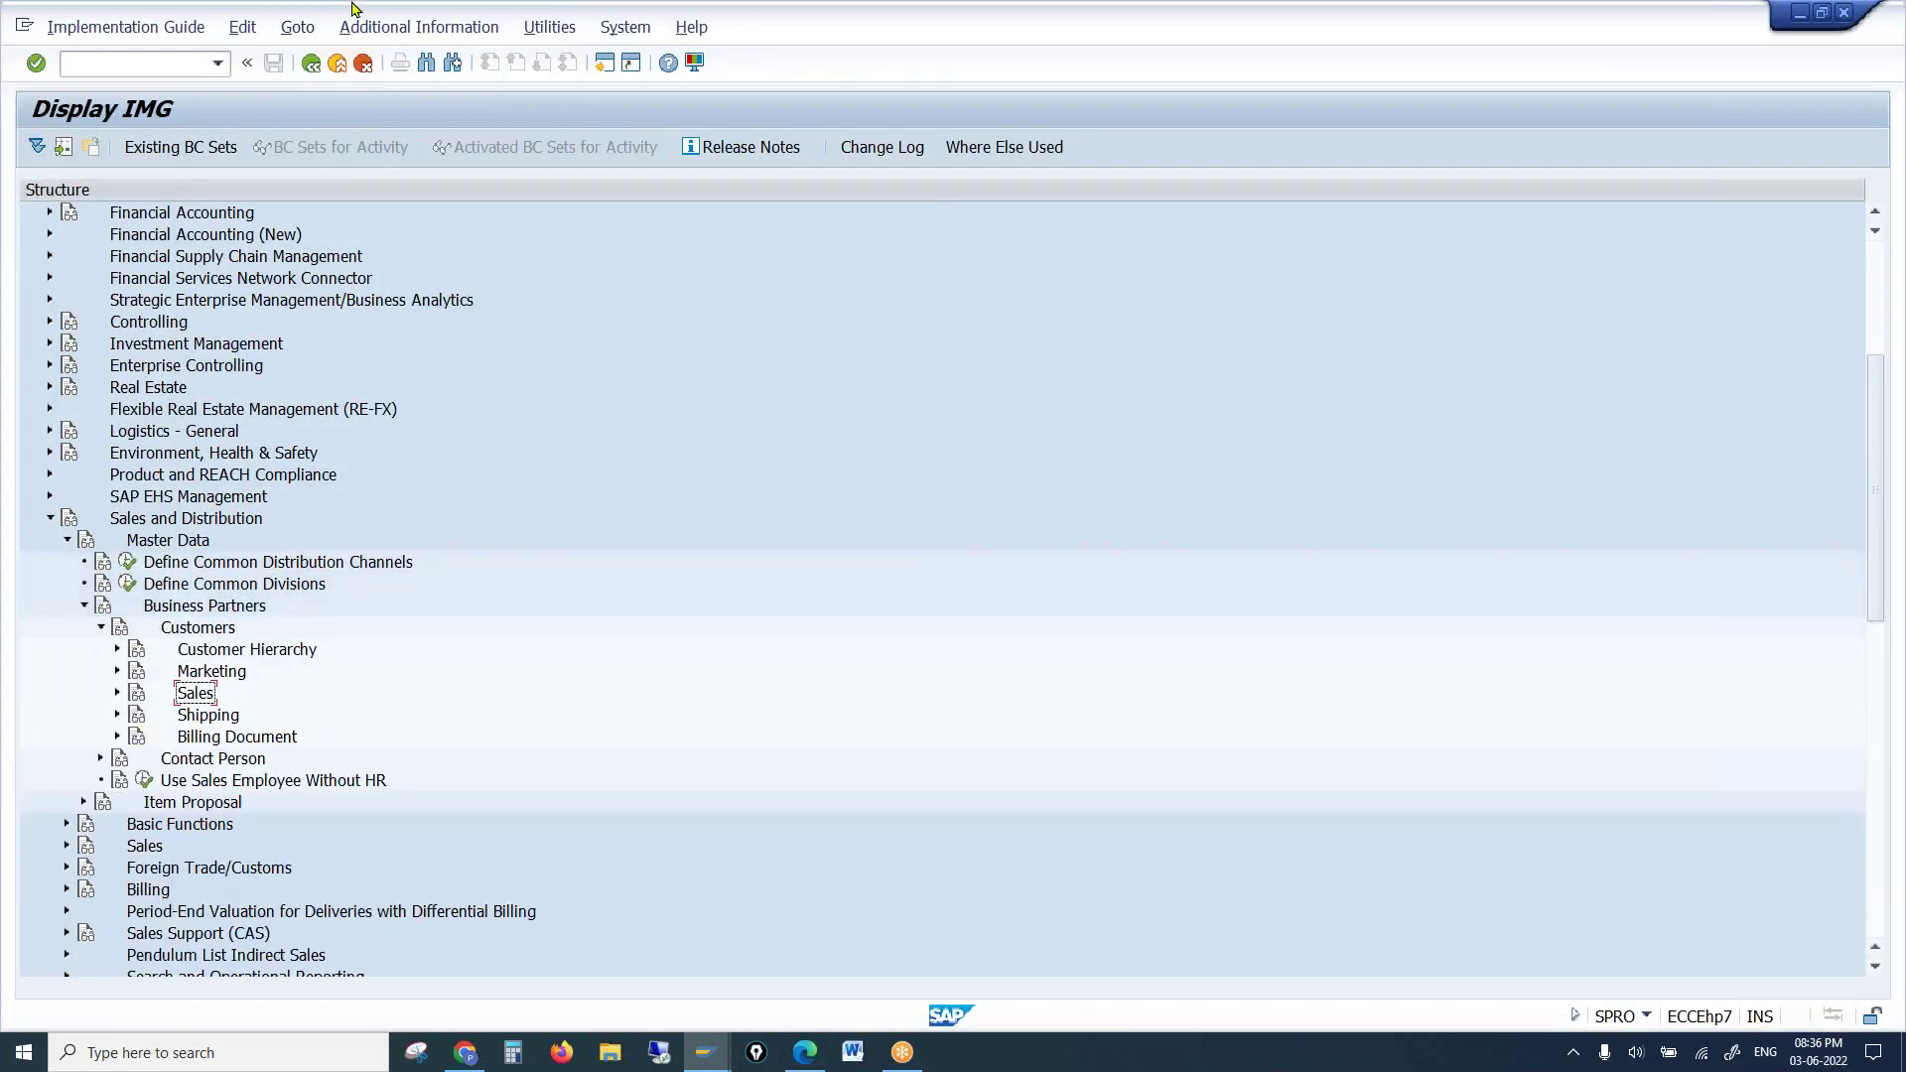
{"action": "left_click", "coordinate": [231, 720]}
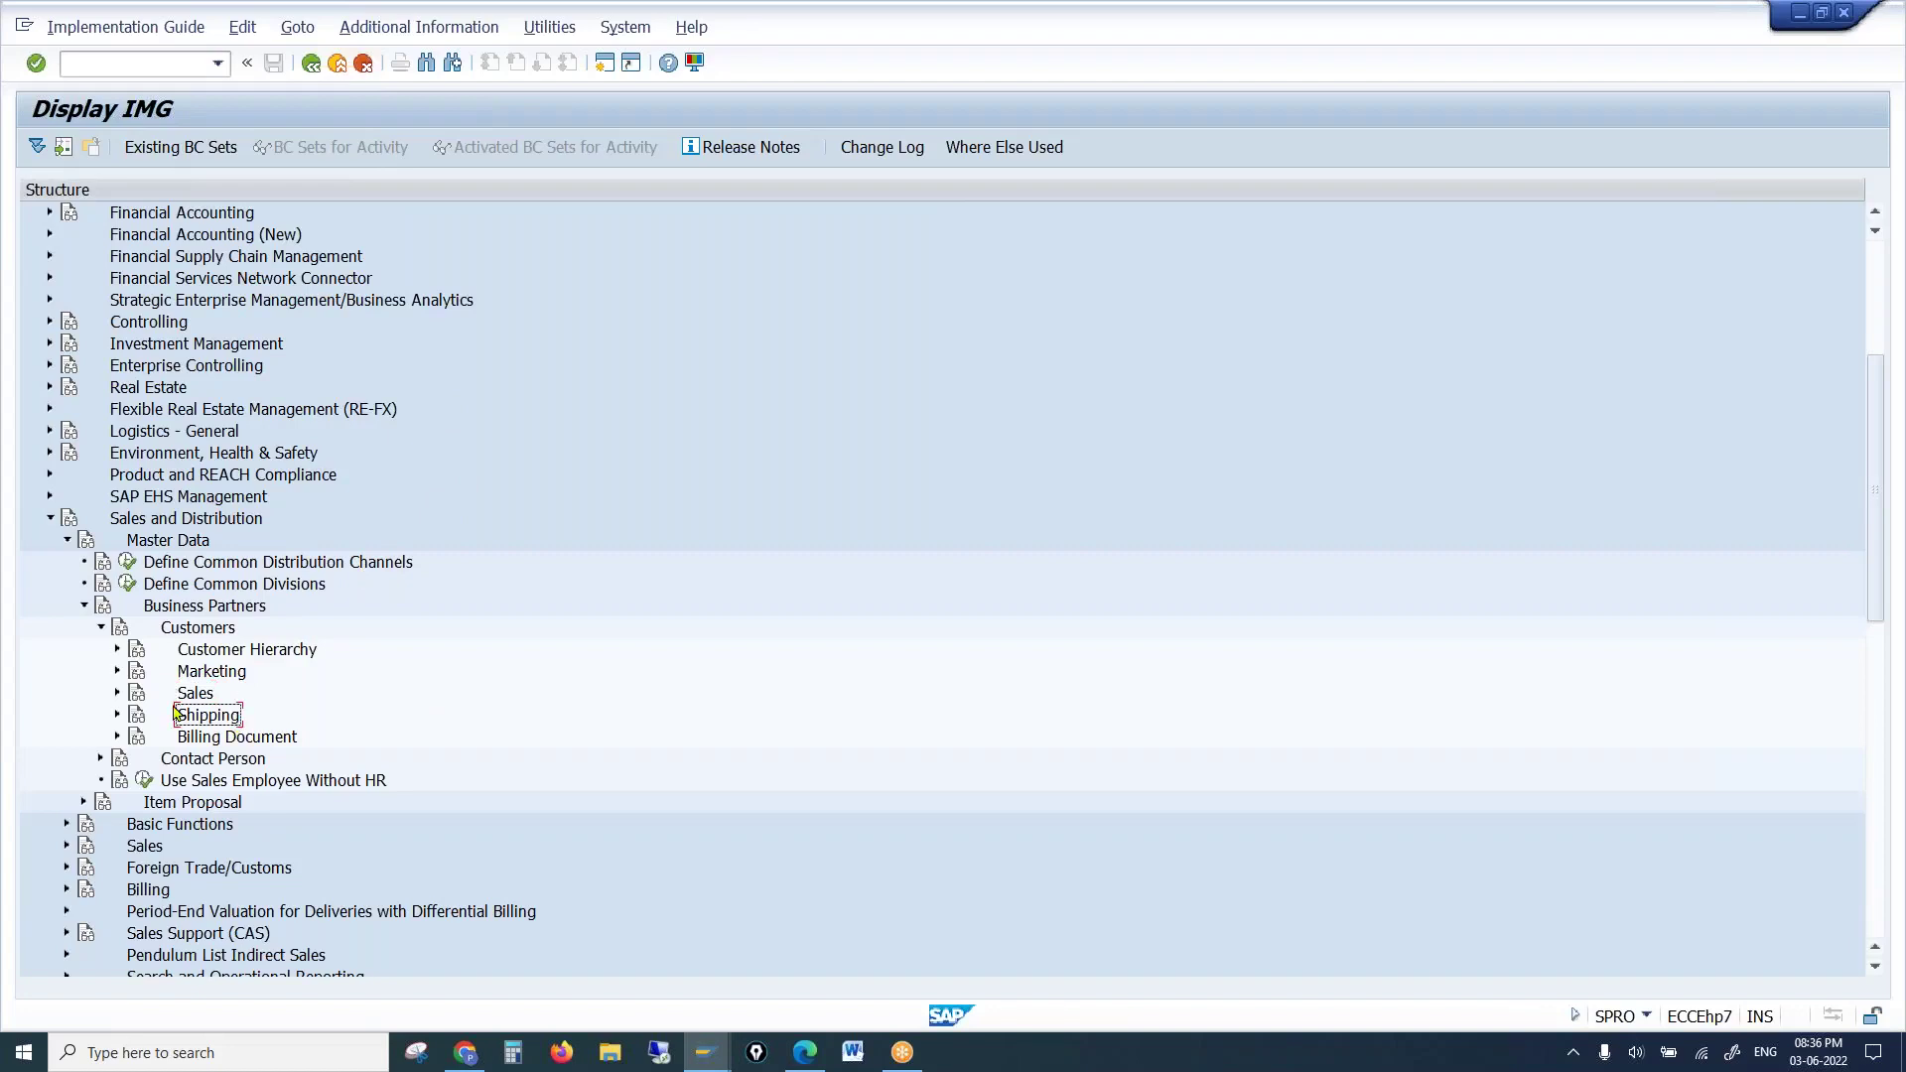
{"action": "left_click", "coordinate": [118, 716]}
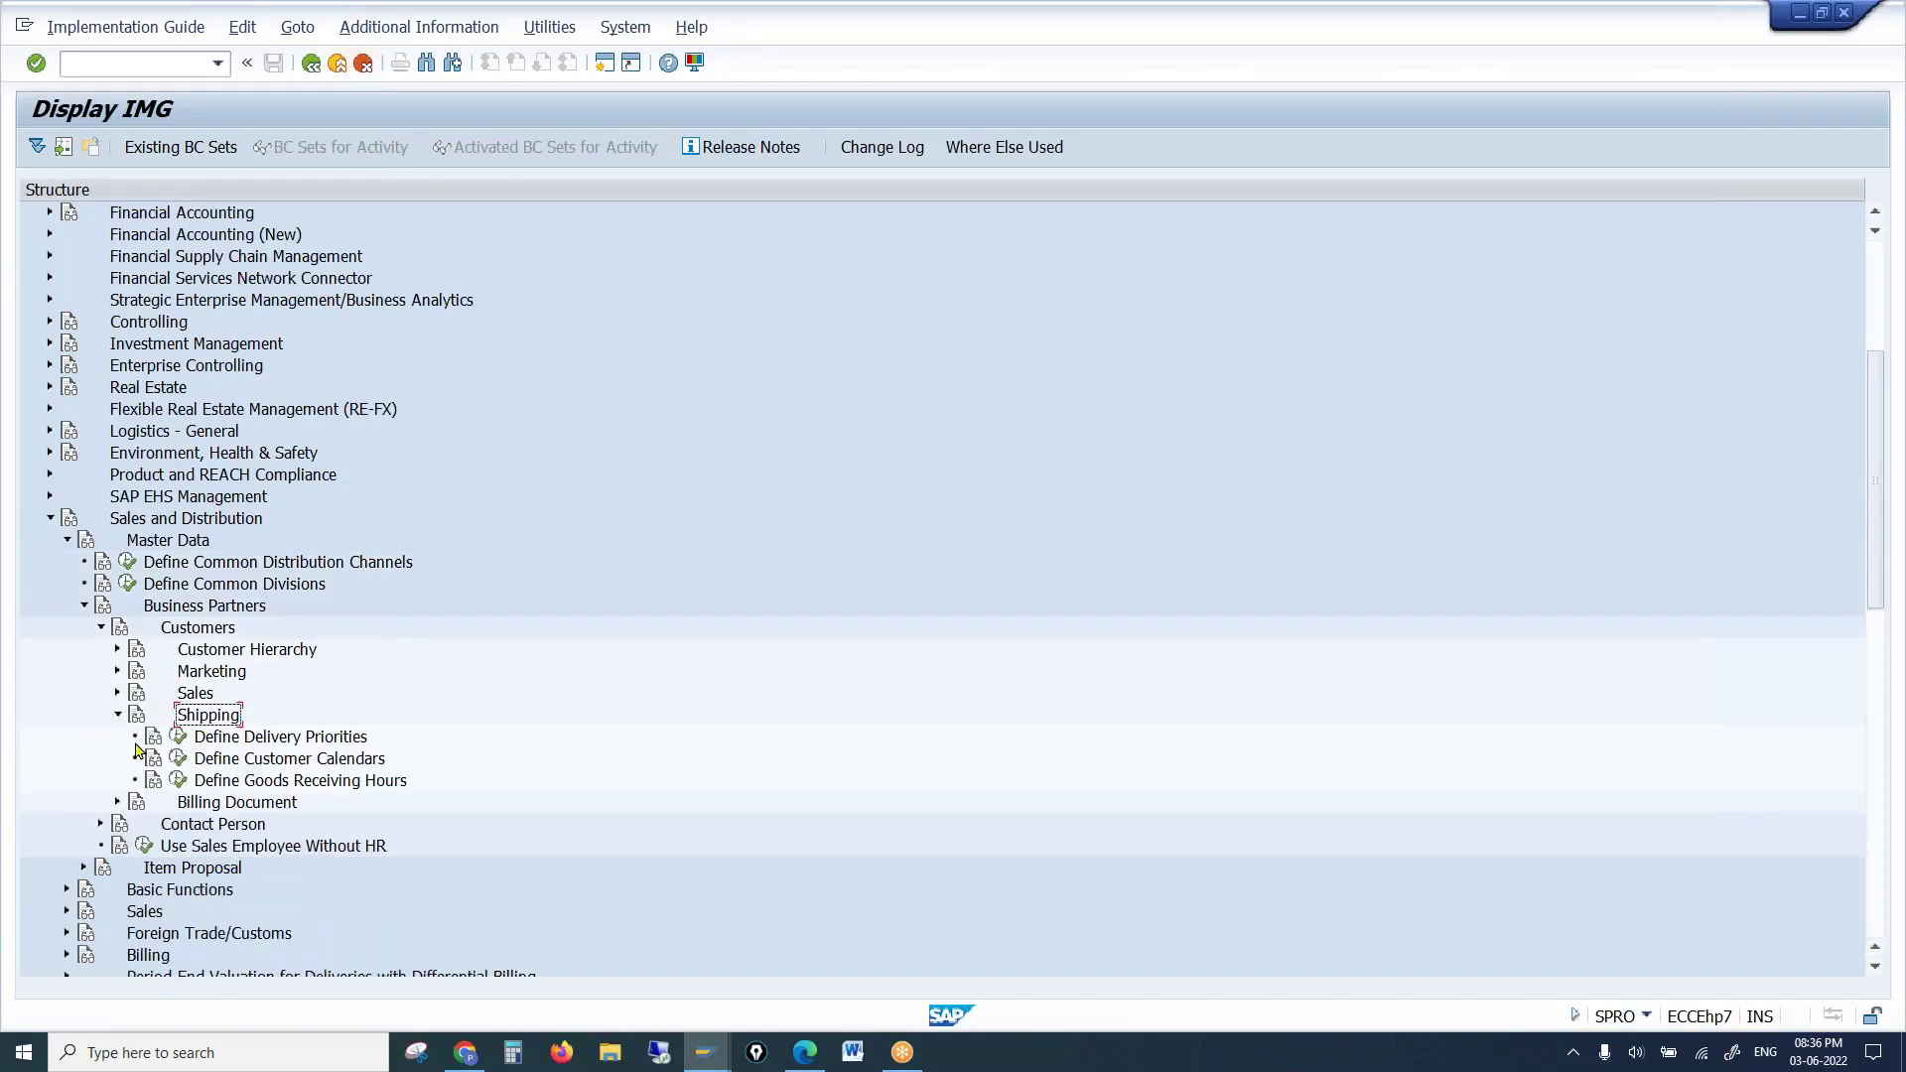
{"action": "left_click", "coordinate": [278, 760]}
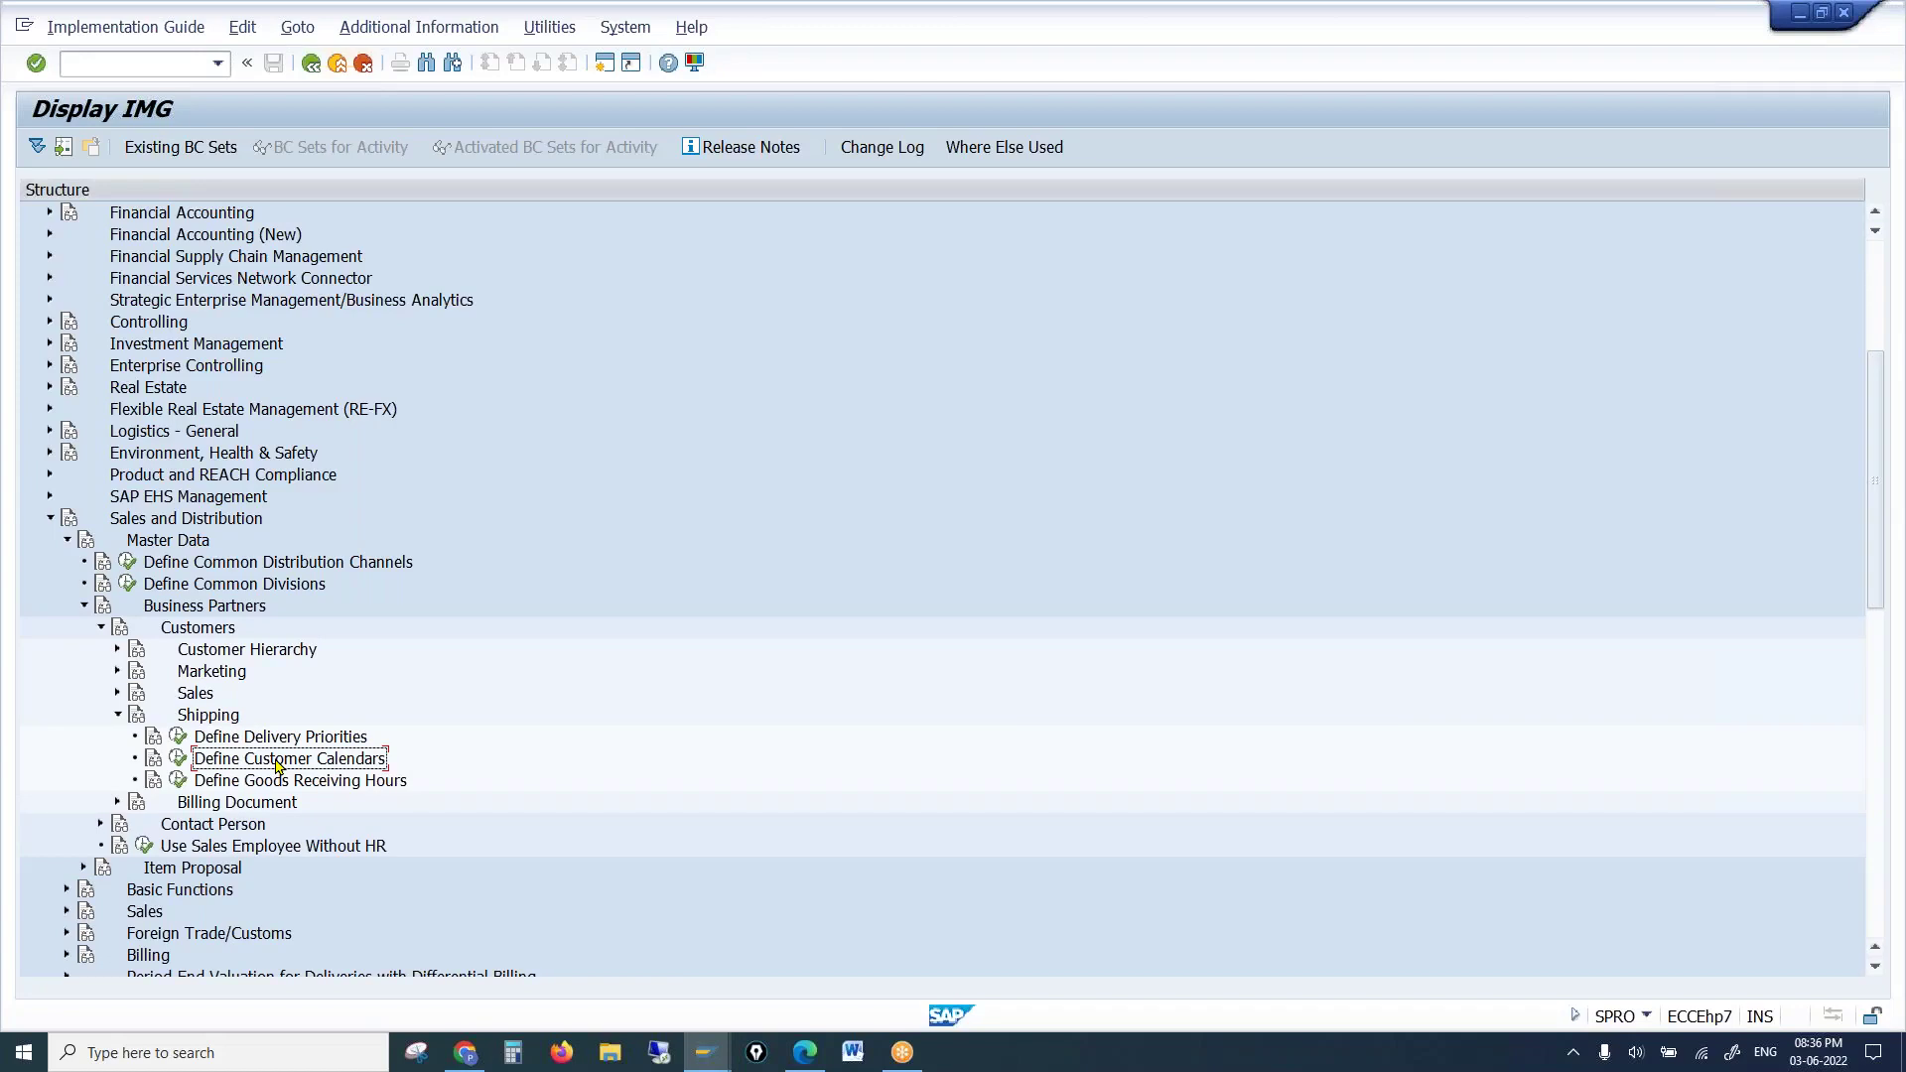
{"action": "left_click", "coordinate": [178, 759]}
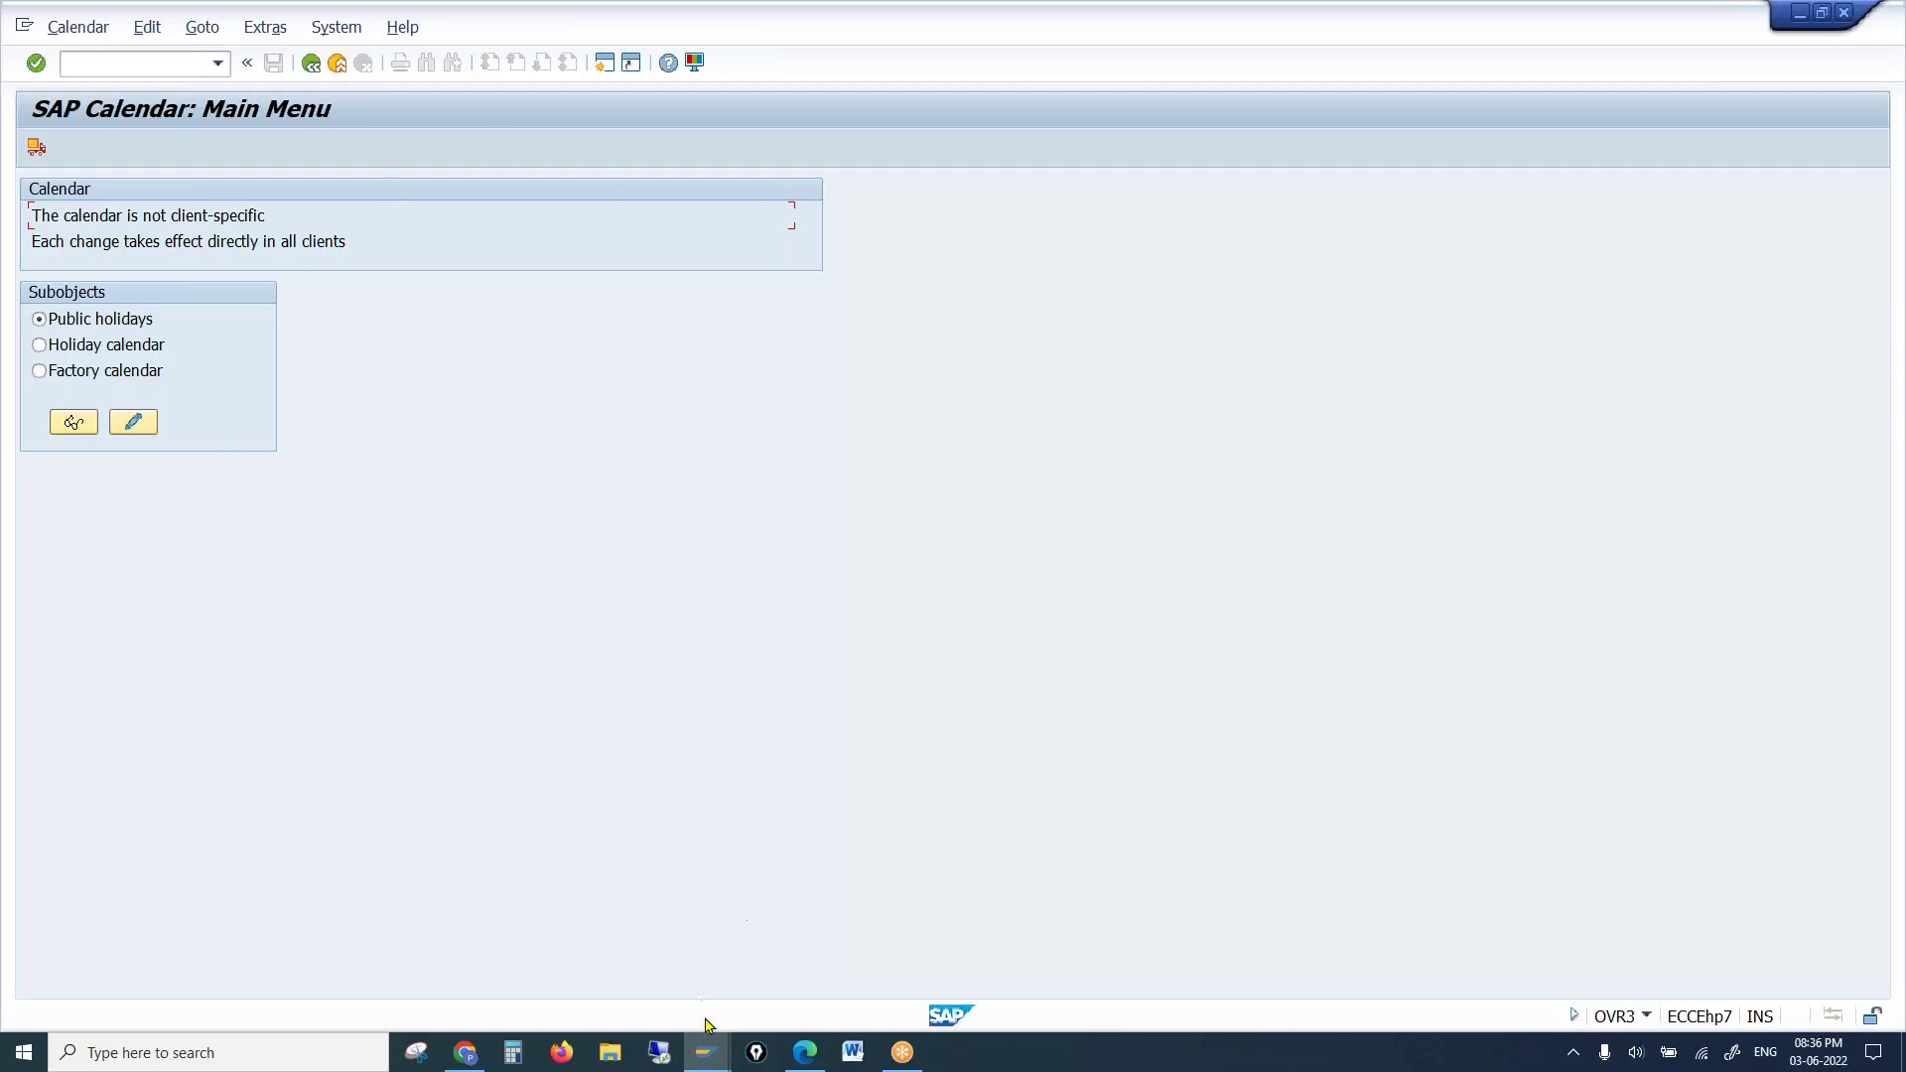
Try to assign customer calendar X1 to unloading point x in the customer master and open its goods receiving hours
{"action": "mouse_move", "coordinate": [706, 1051]}
{"action": "left_click", "coordinate": [576, 970]}
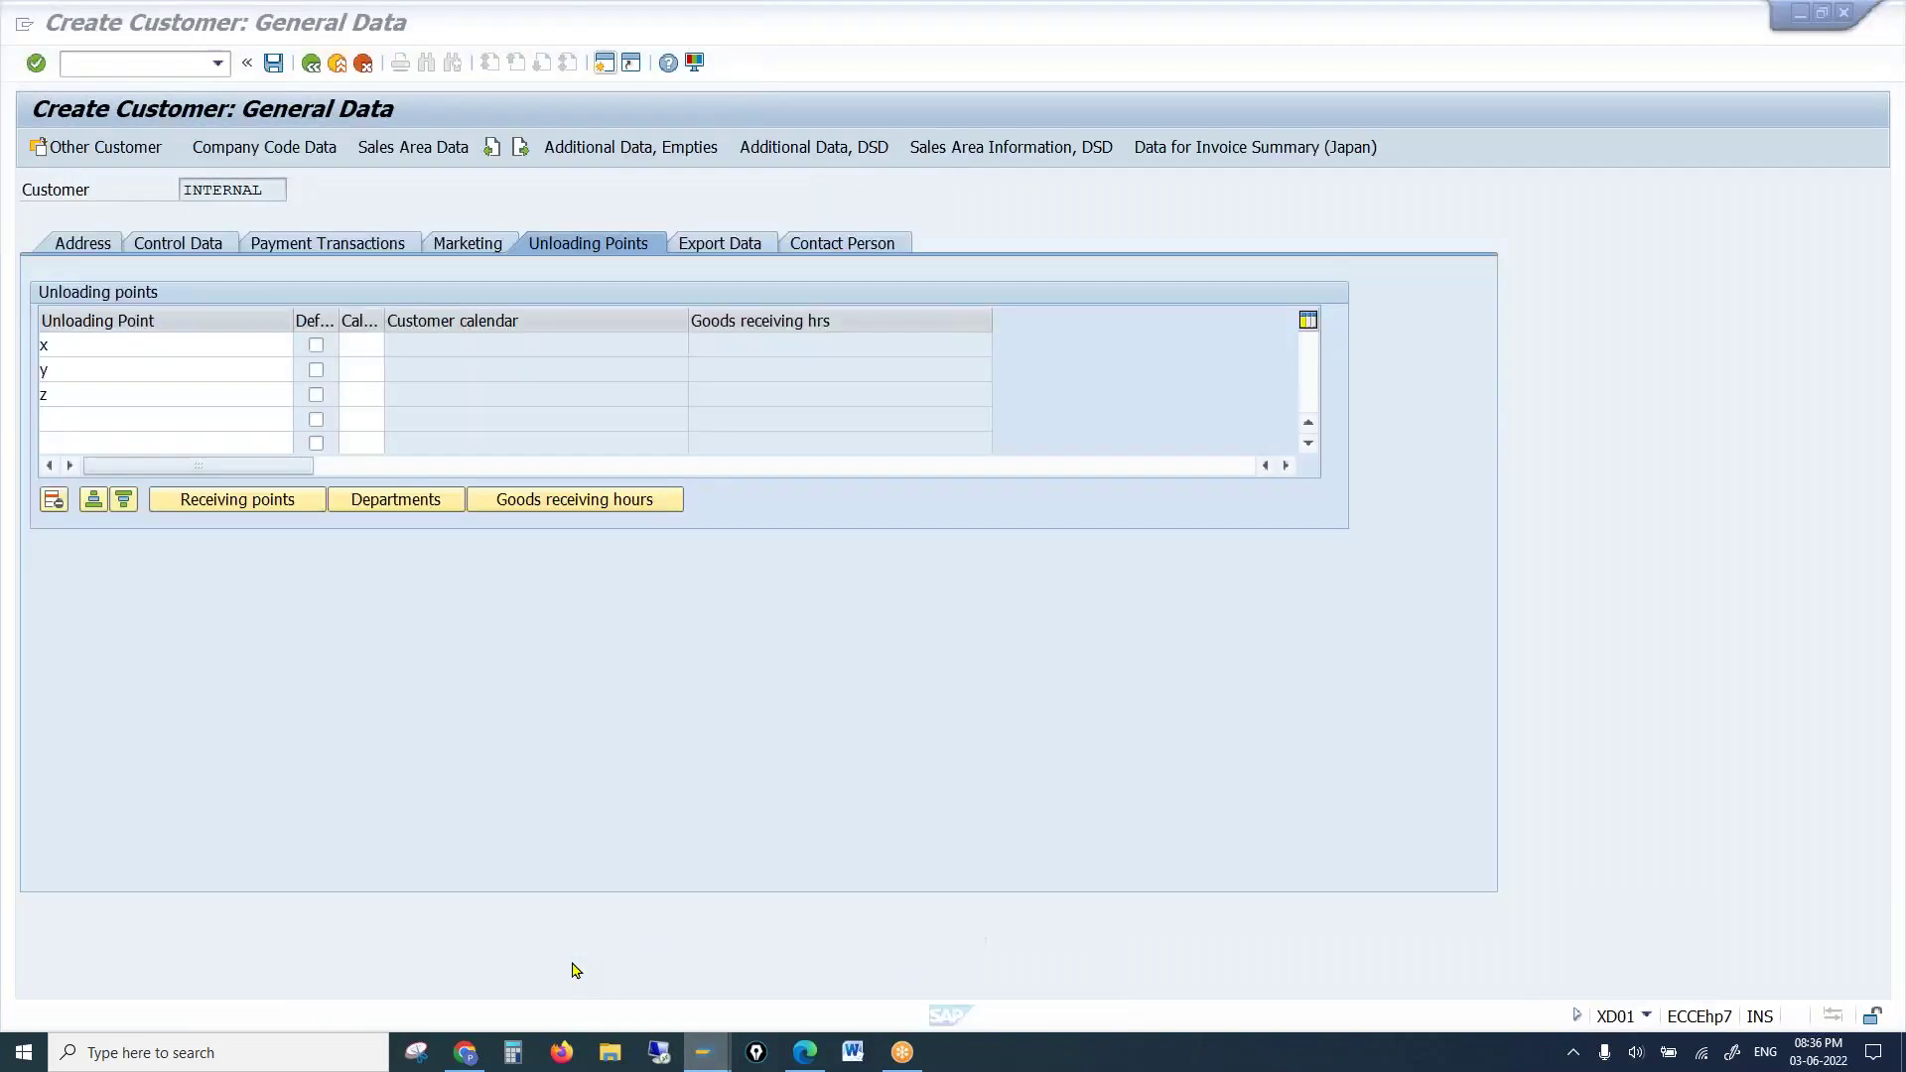
{"action": "left_click", "coordinate": [370, 342]}
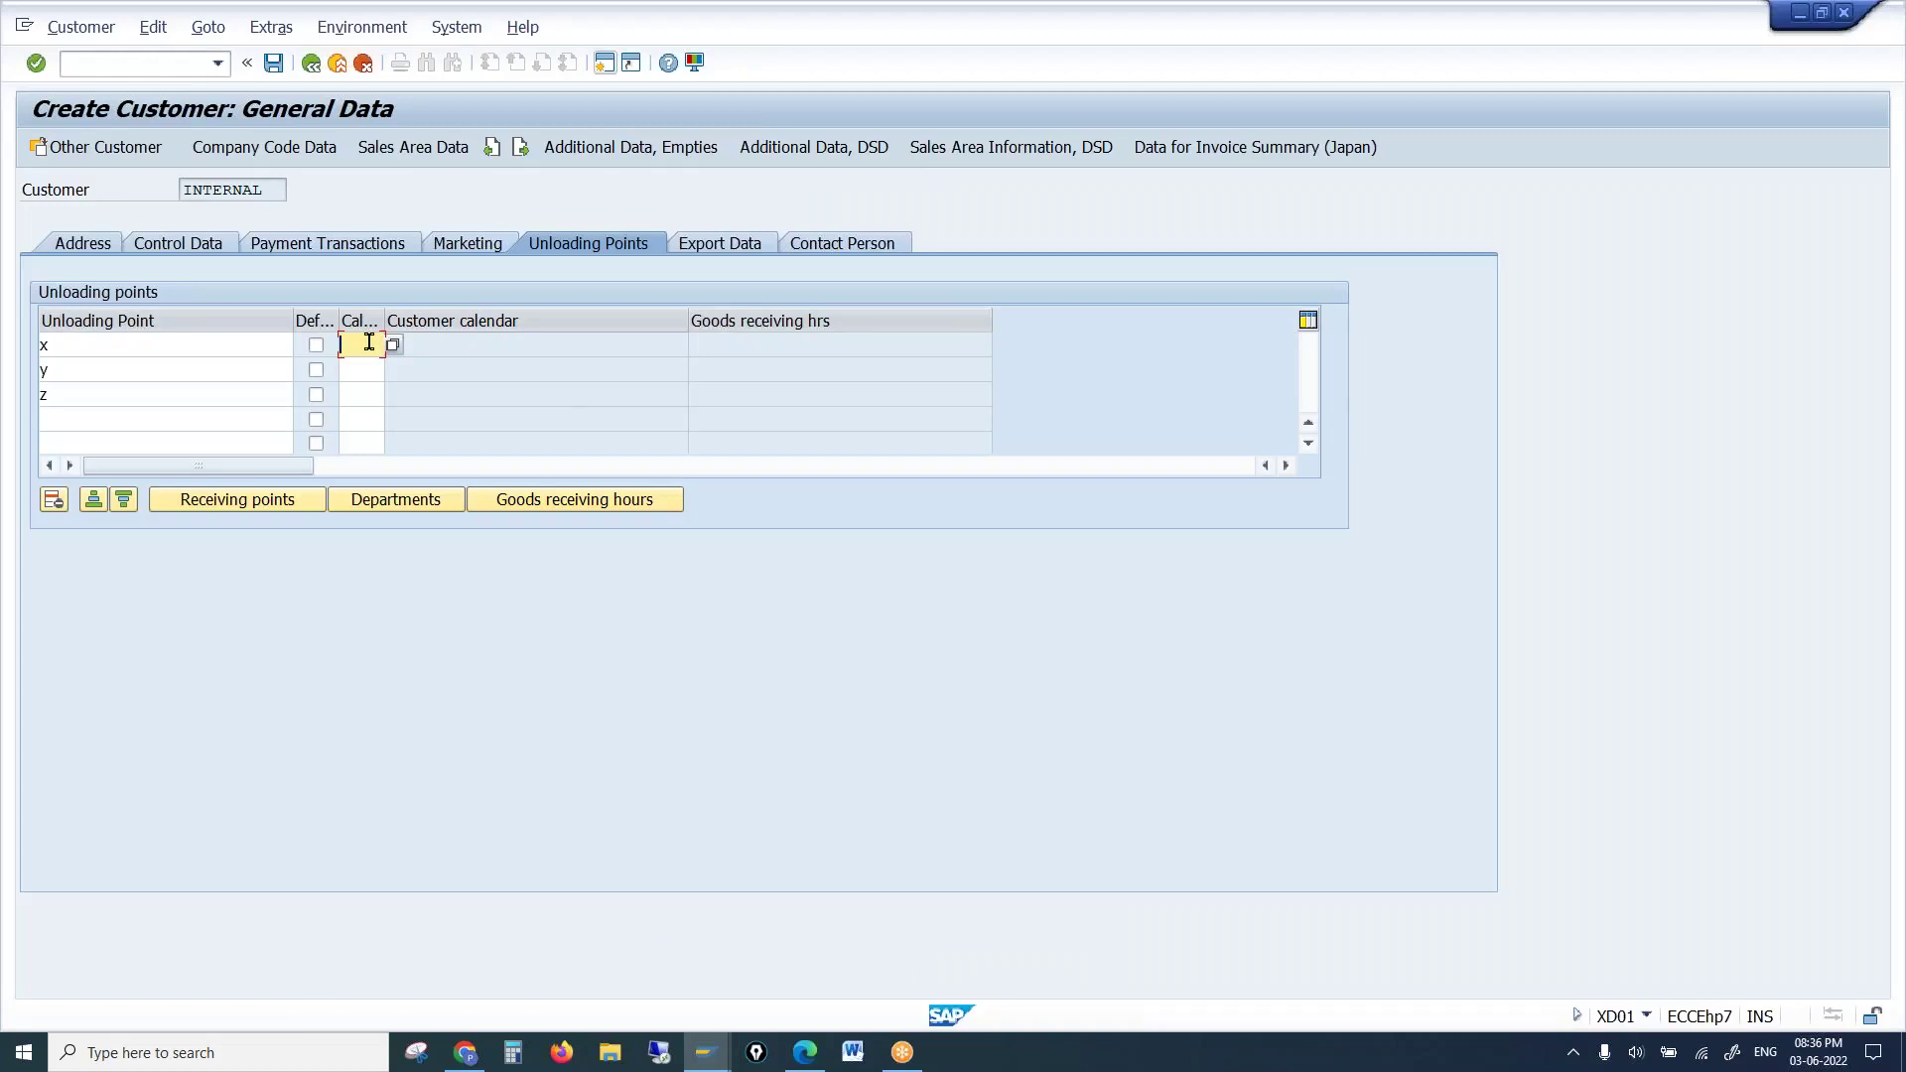
{"action": "type", "text": "x1"}
{"action": "left_click", "coordinate": [525, 502]}
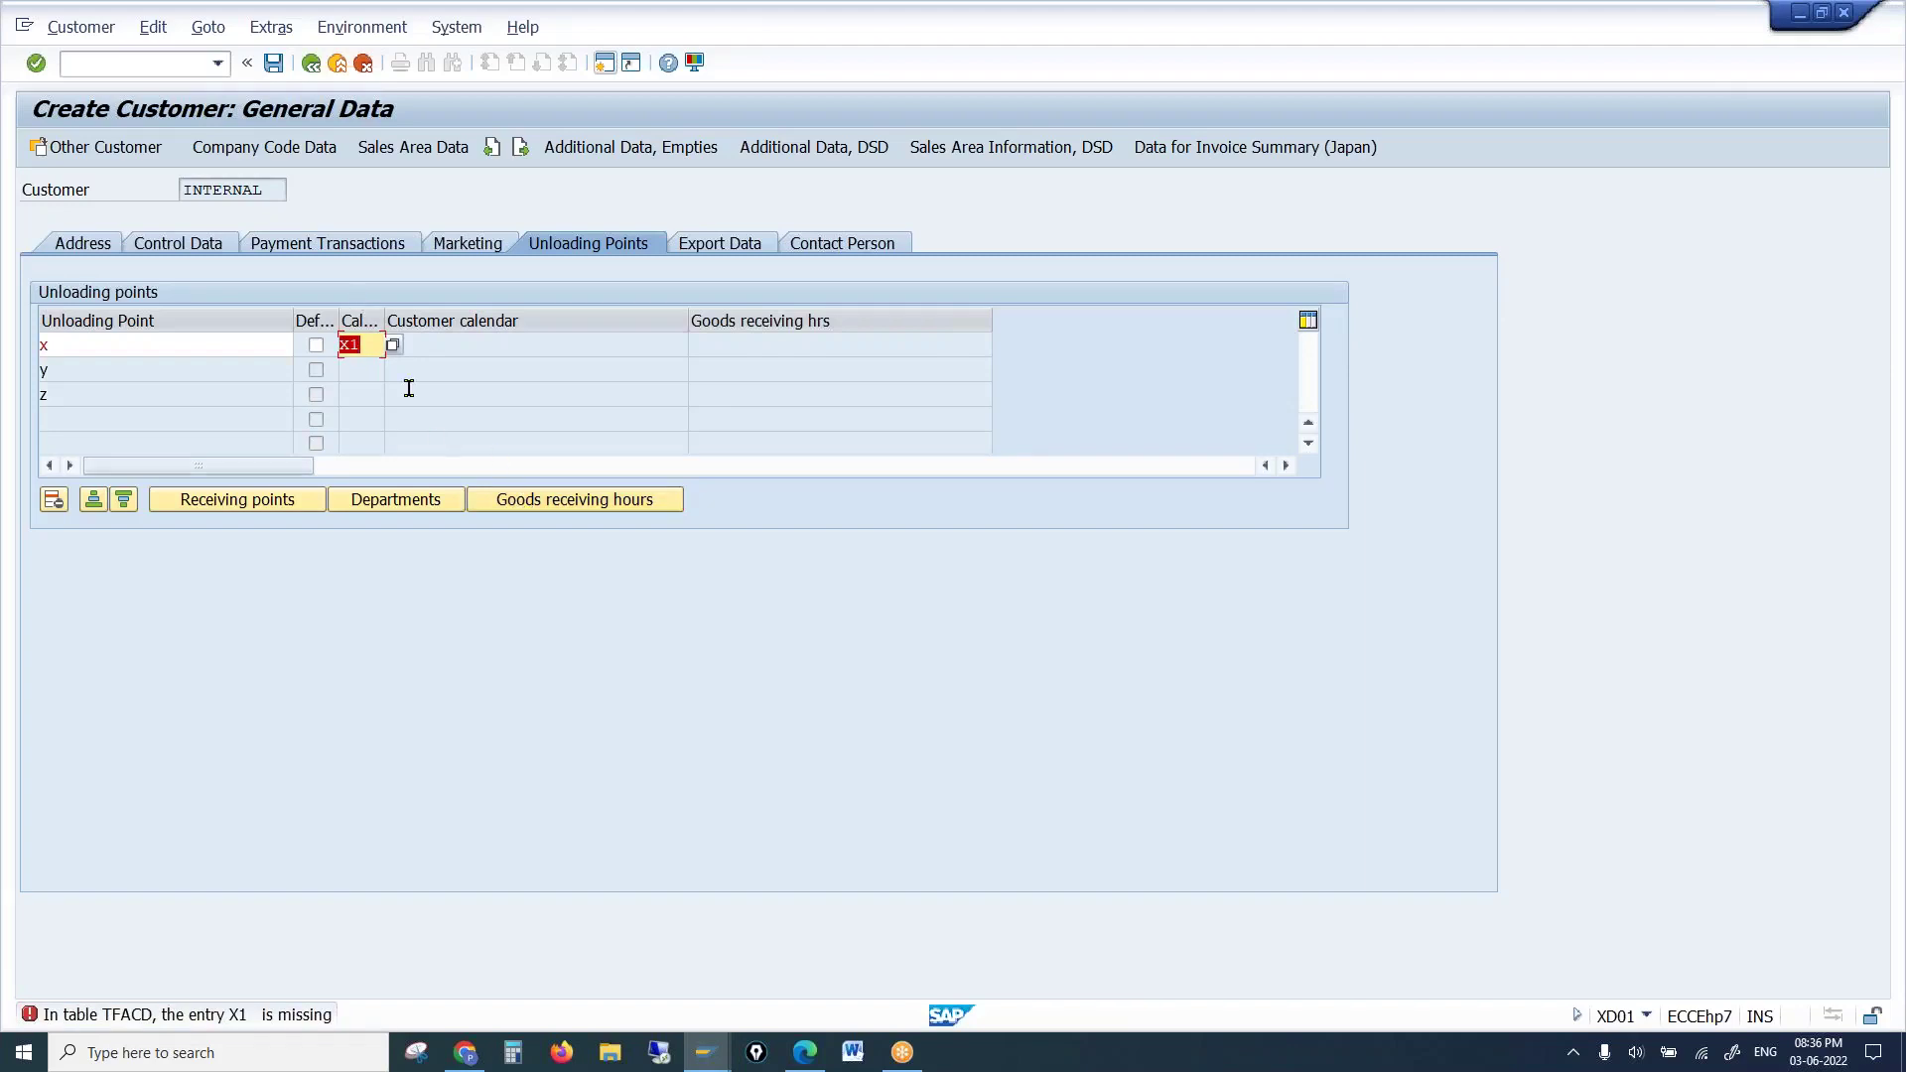
{"action": "left_click", "coordinate": [369, 342]}
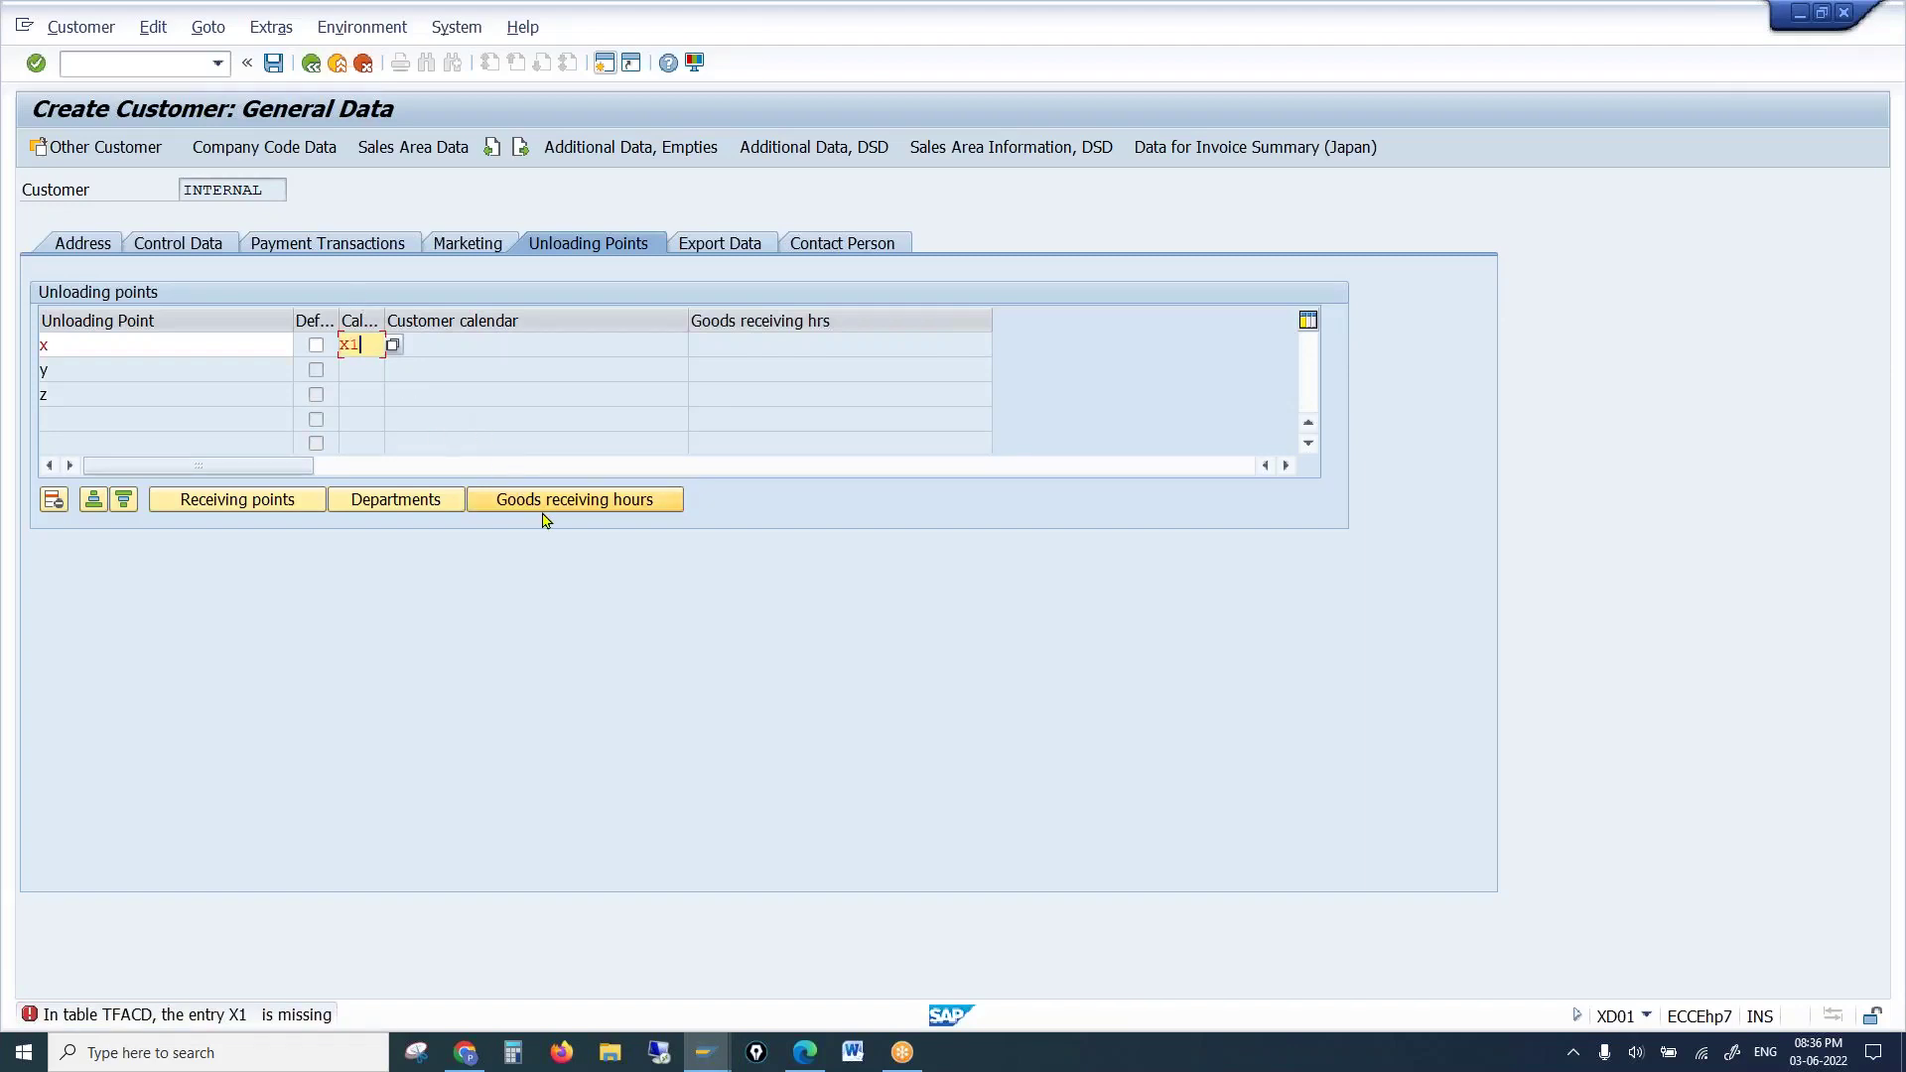
Leave the SAP Calendar in the customizing session and open the Define Goods Receiving Hours activity under Shipping
{"action": "left_click", "coordinate": [705, 1053]}
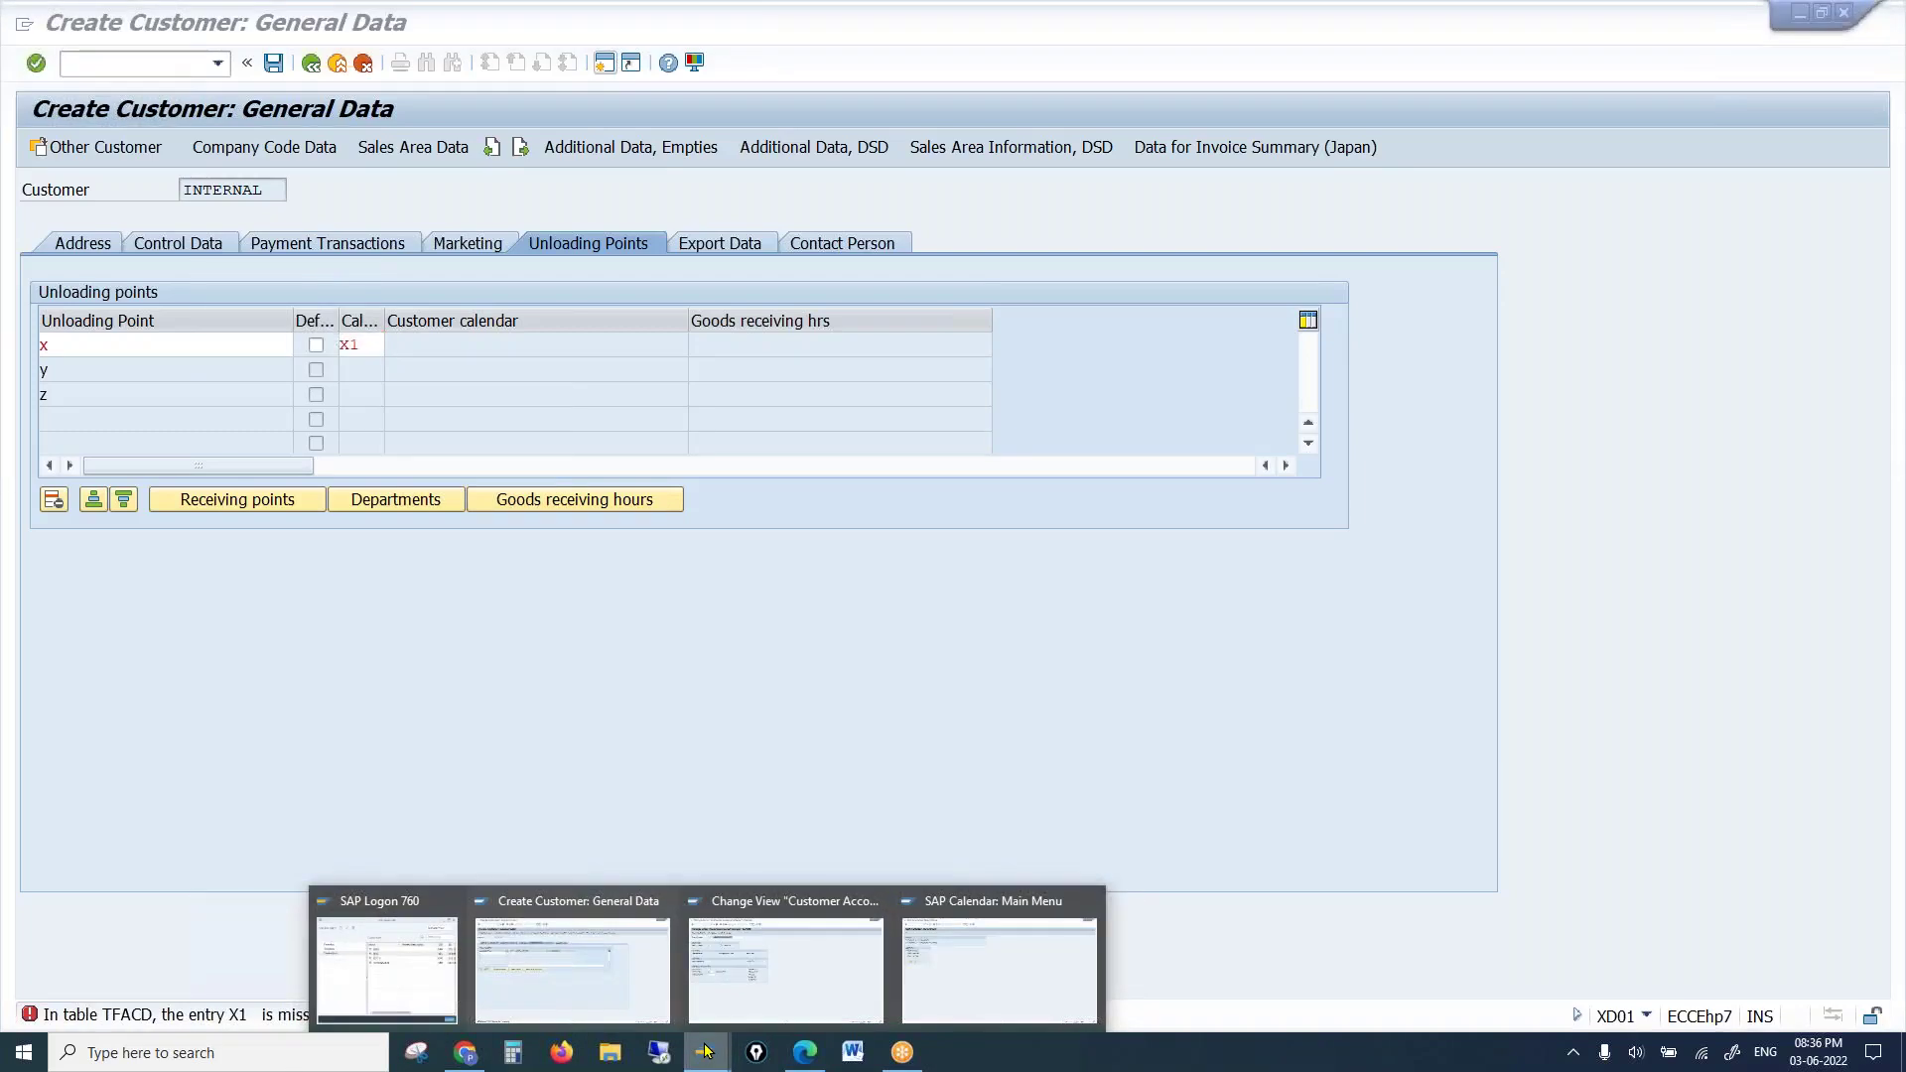
{"action": "left_click", "coordinate": [956, 980]}
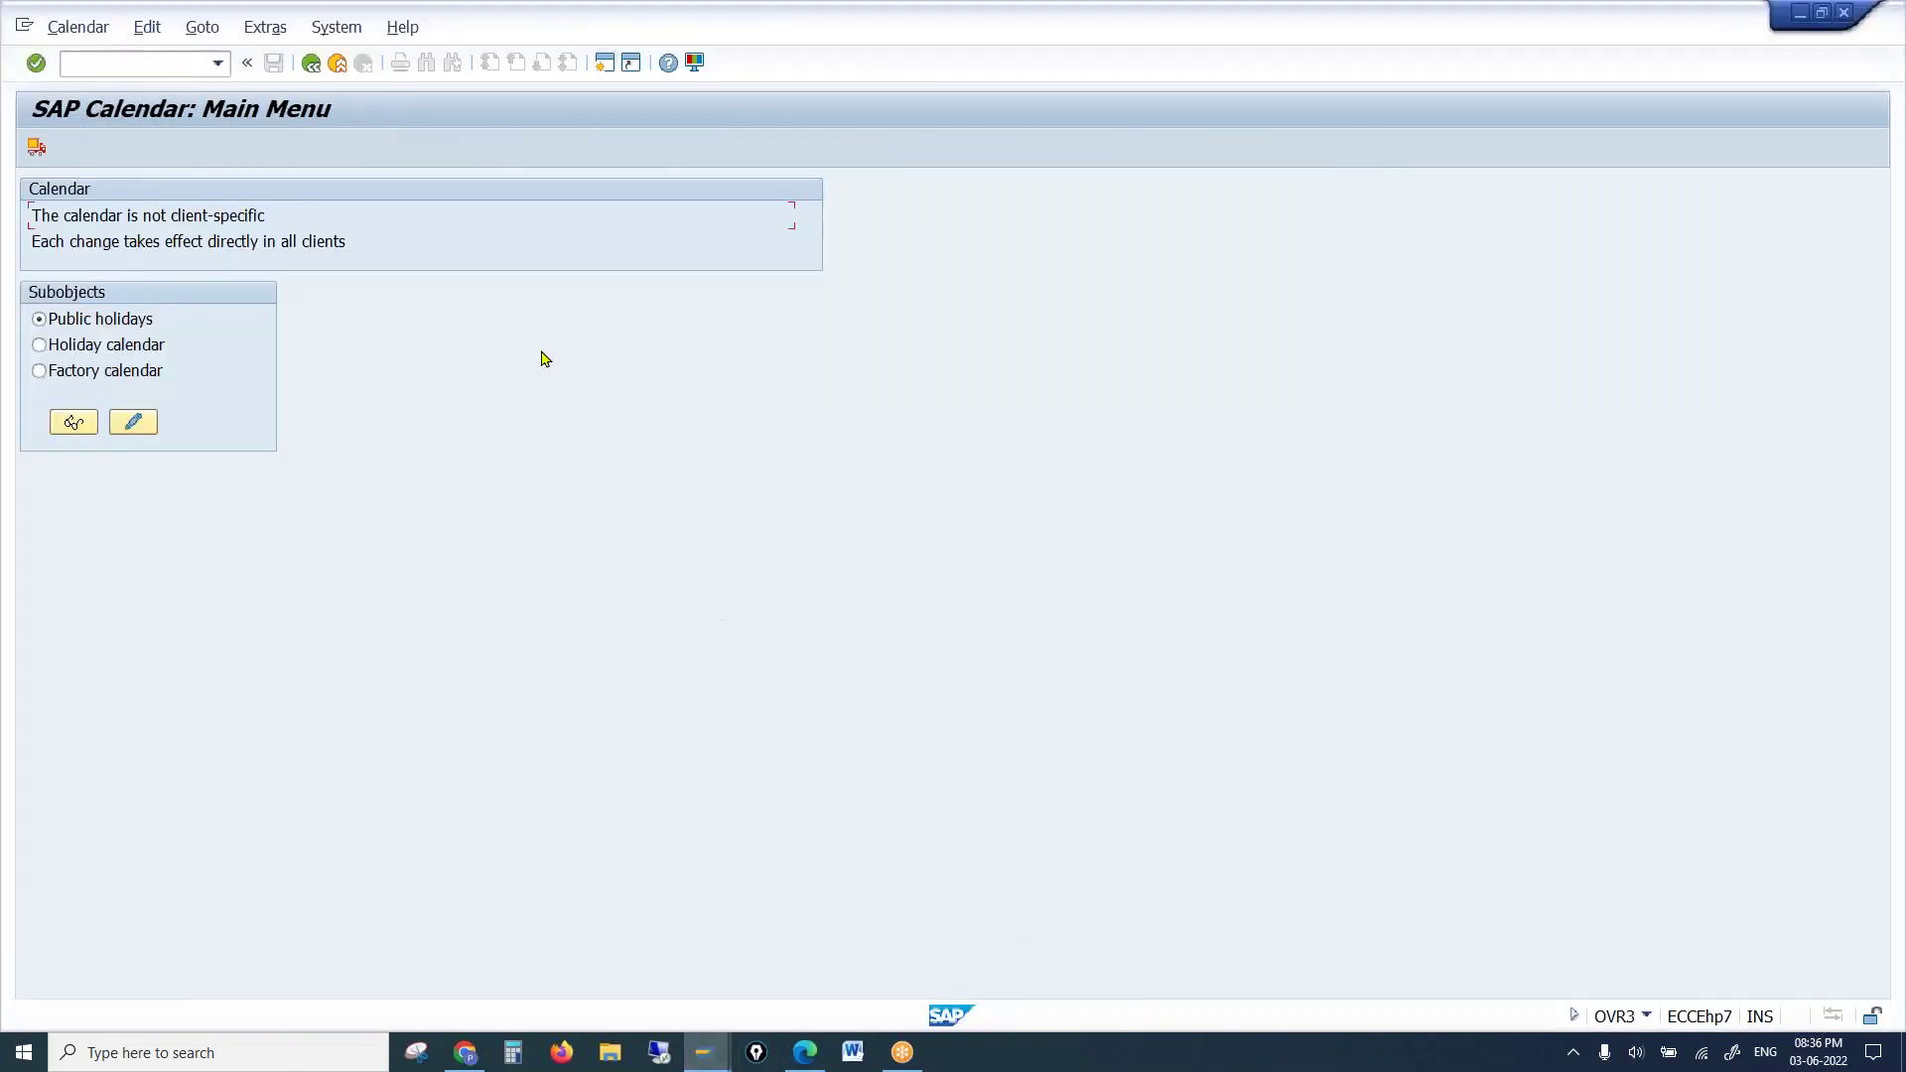
{"action": "left_click", "coordinate": [311, 63]}
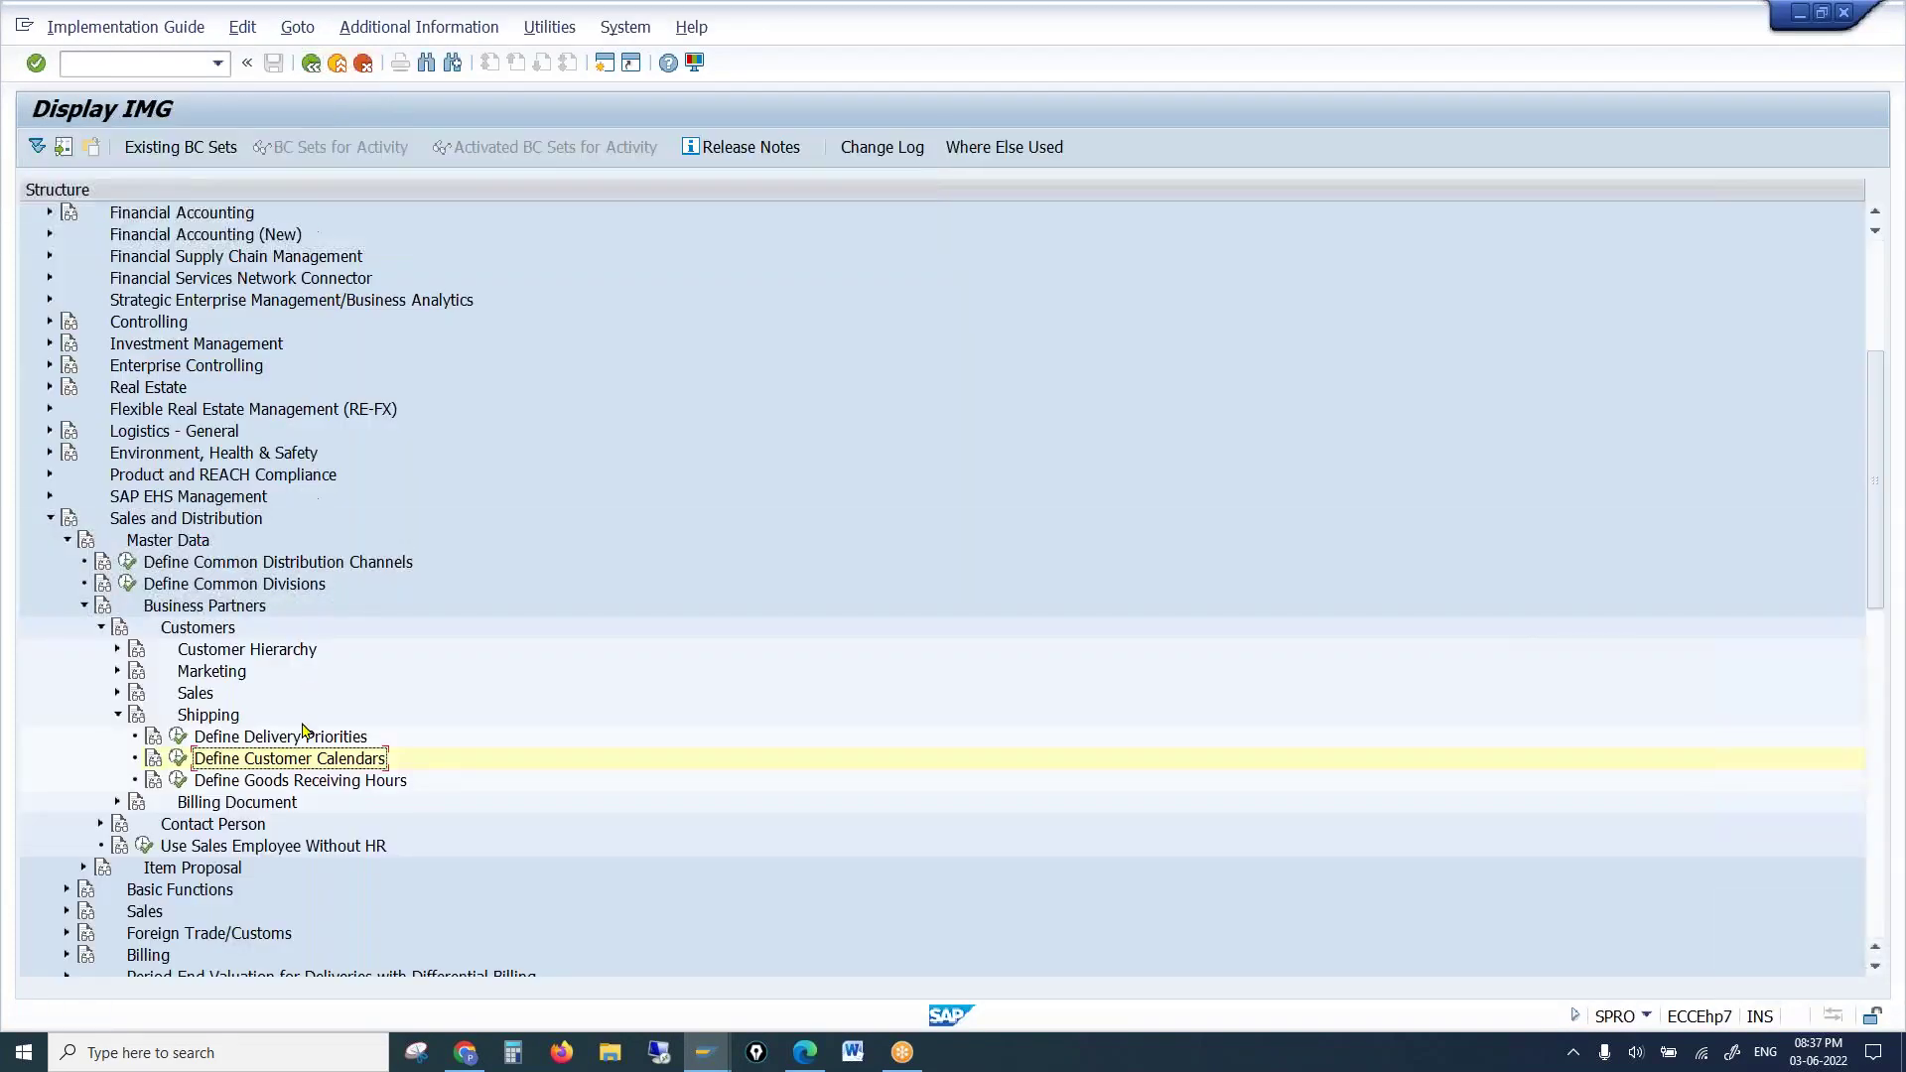
{"action": "left_click", "coordinate": [319, 785]}
{"action": "left_click", "coordinate": [277, 763]}
{"action": "left_click", "coordinate": [464, 1053]}
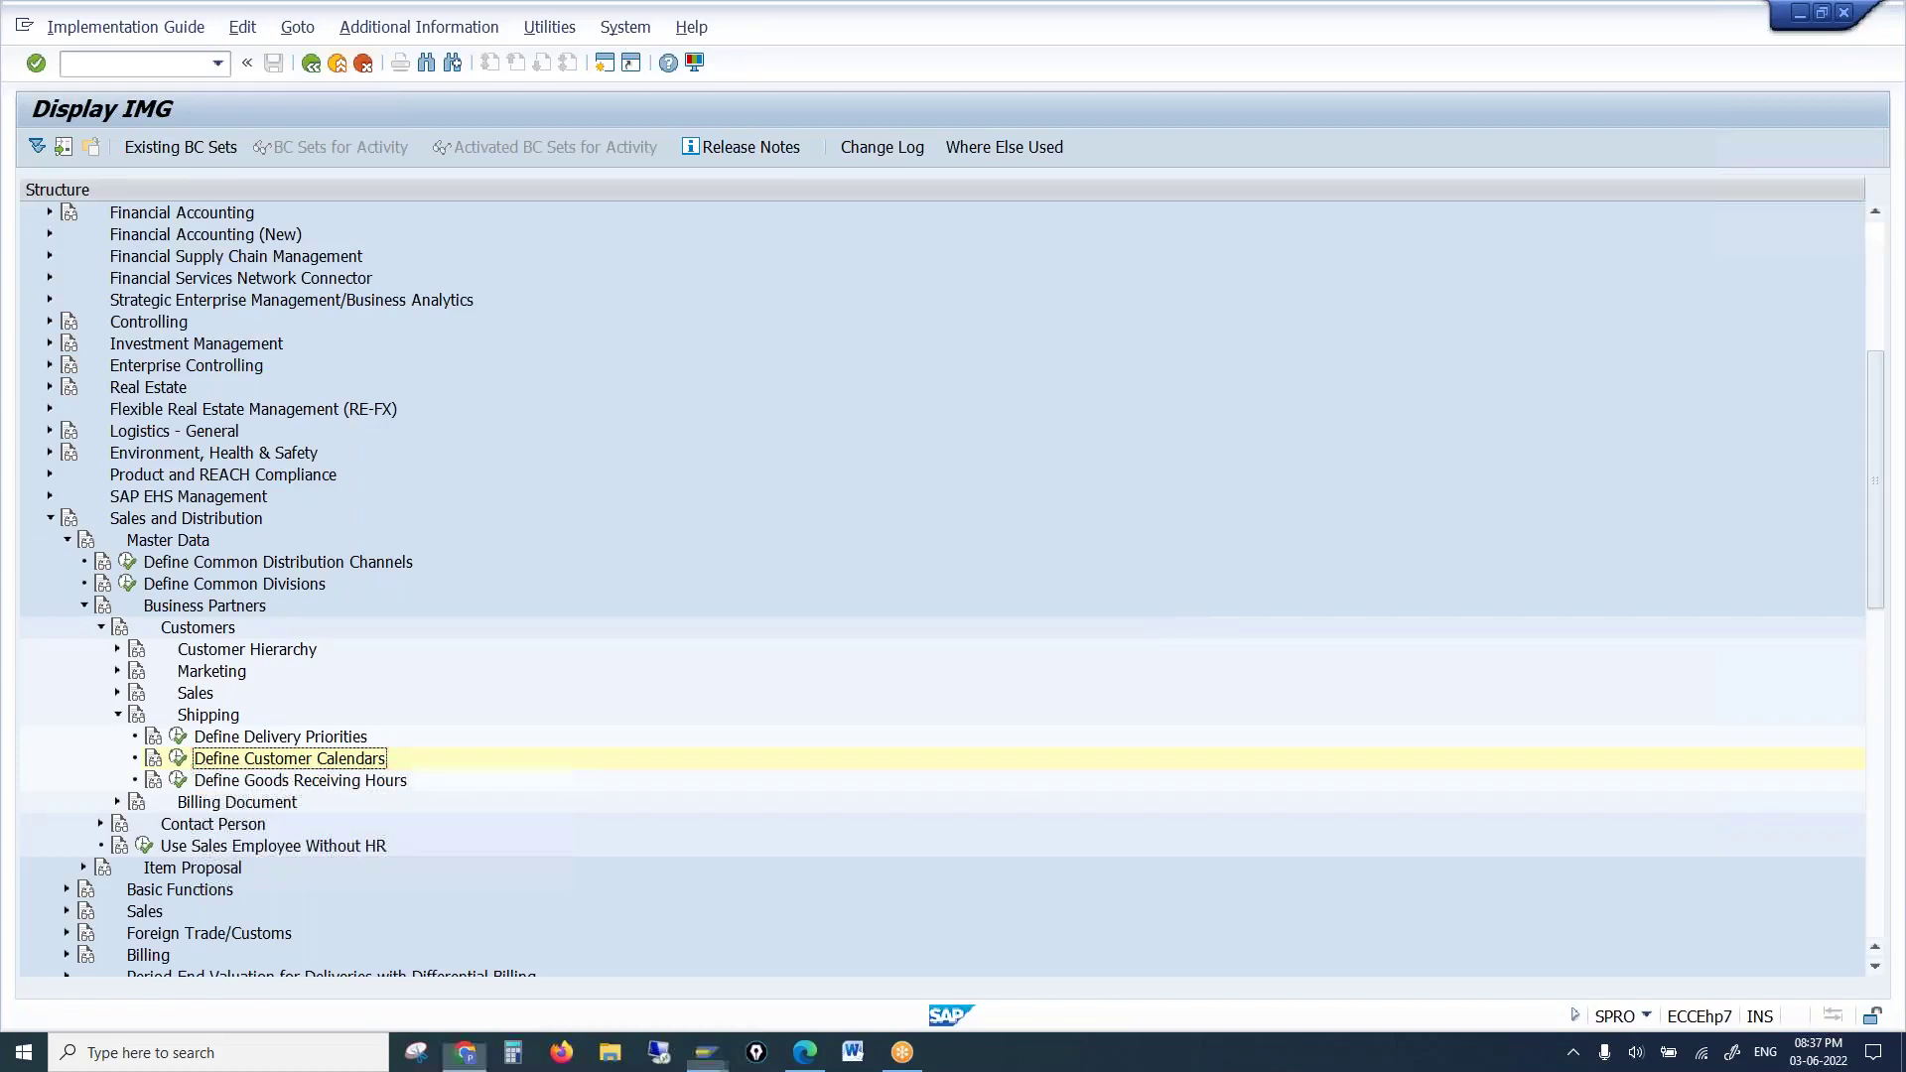
{"action": "left_click", "coordinate": [177, 781]}
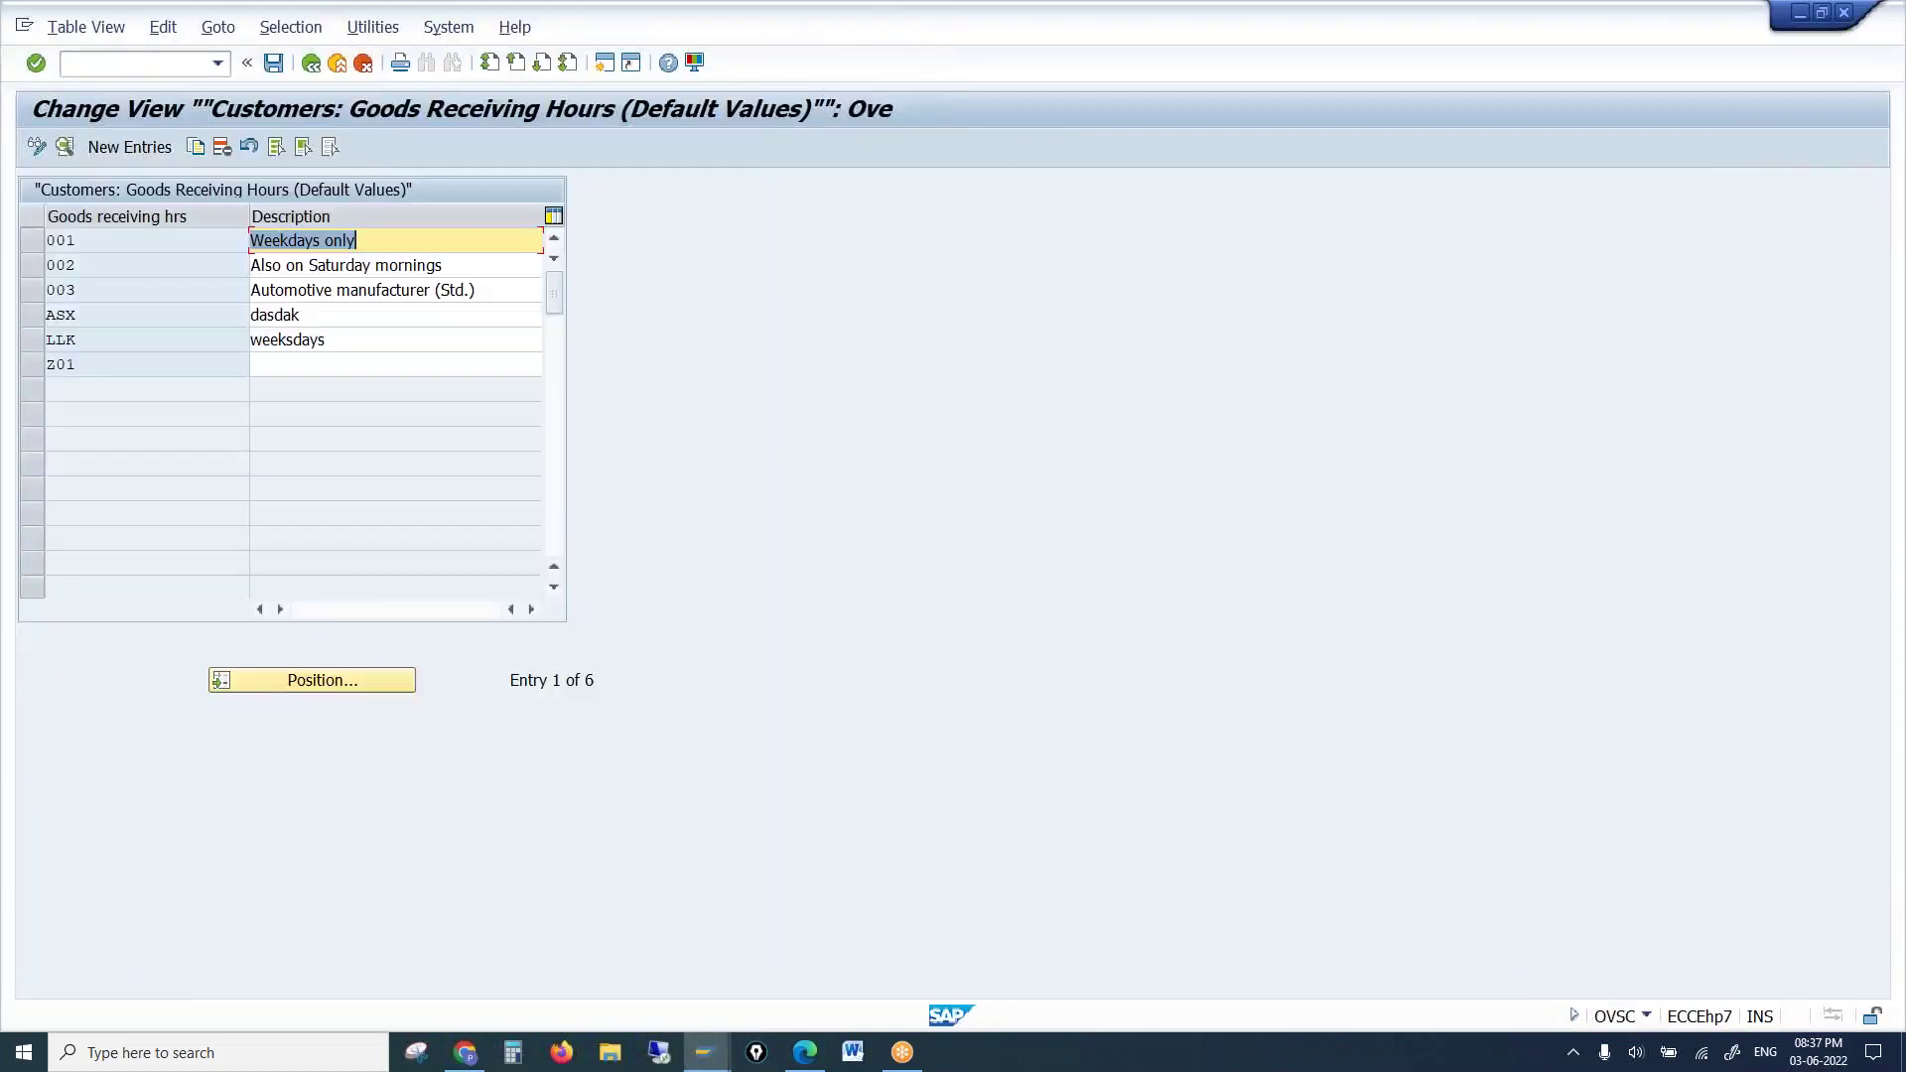
Create a new goods receiving hours entry and set the start of Saturday's second time interval to 21:23:13
{"action": "left_click", "coordinate": [127, 151]}
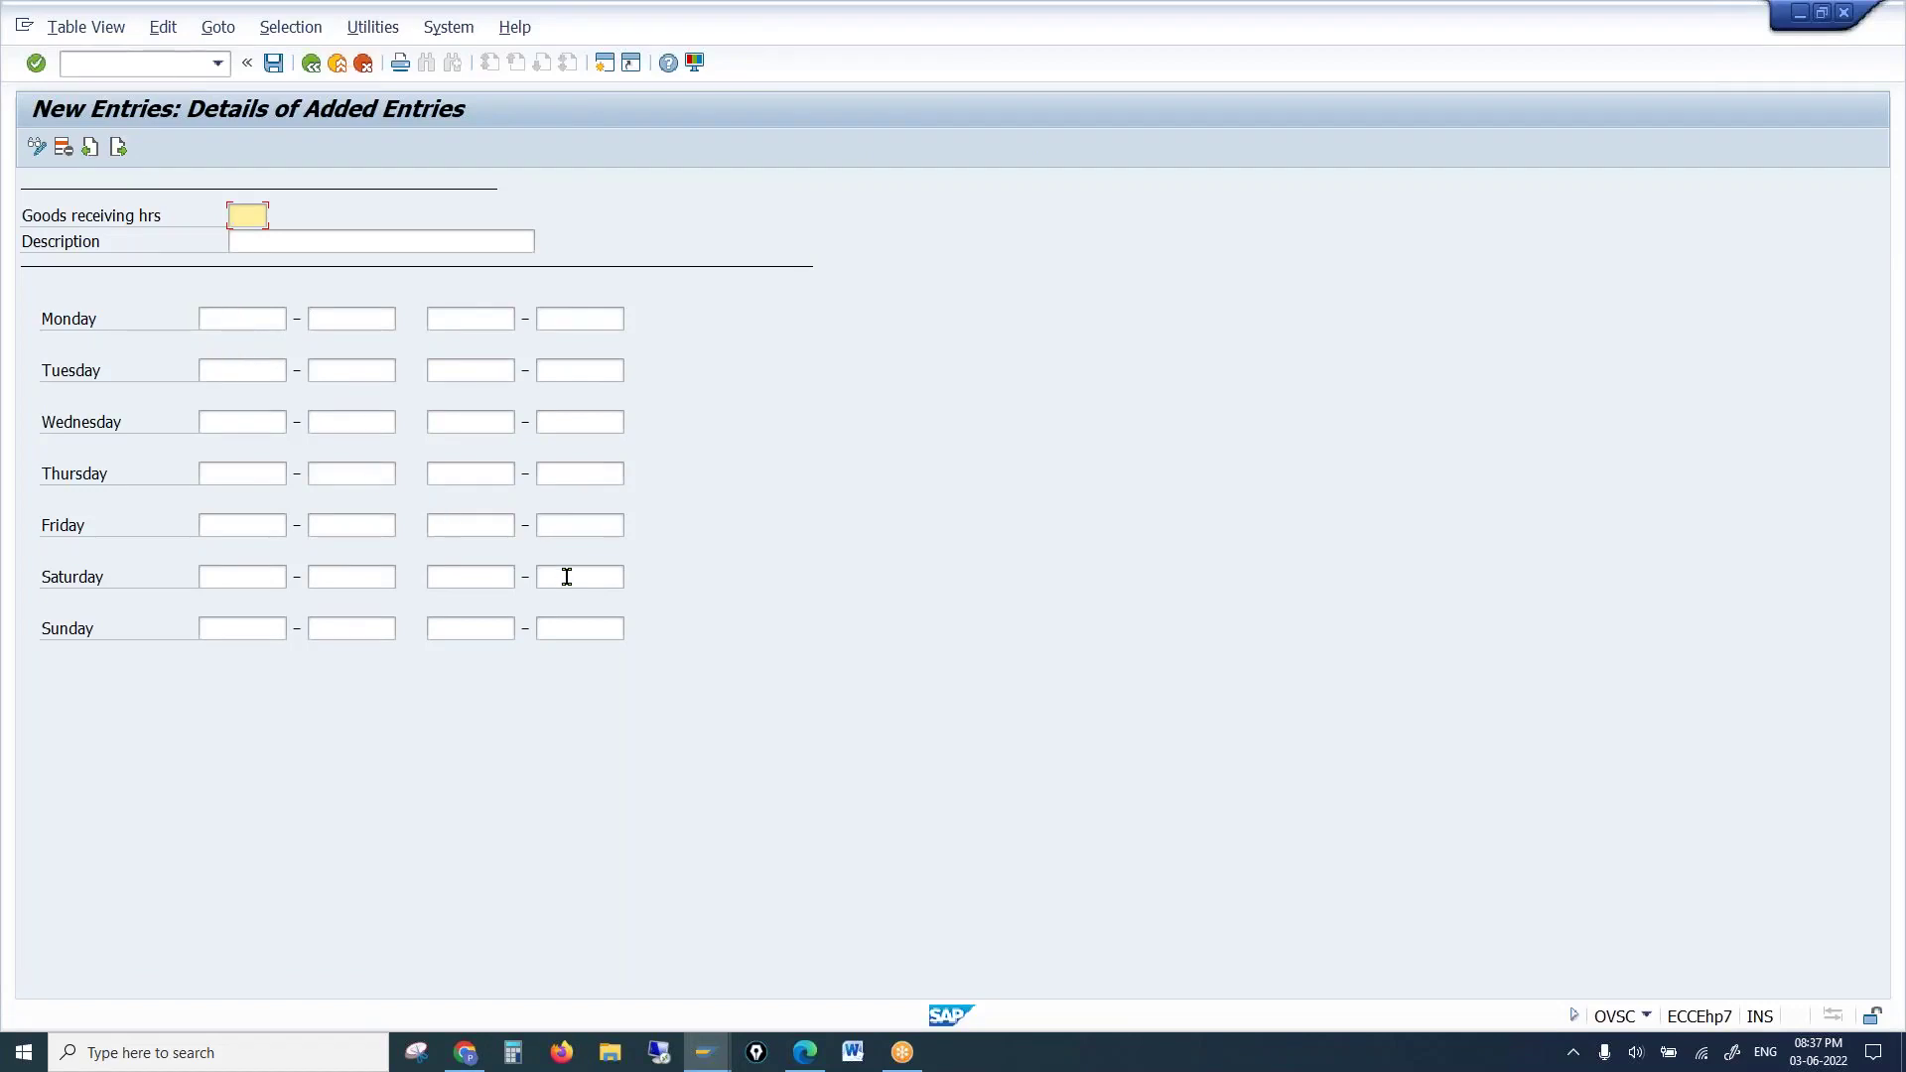
{"action": "left_click", "coordinate": [490, 578]}
{"action": "left_click", "coordinate": [524, 579]}
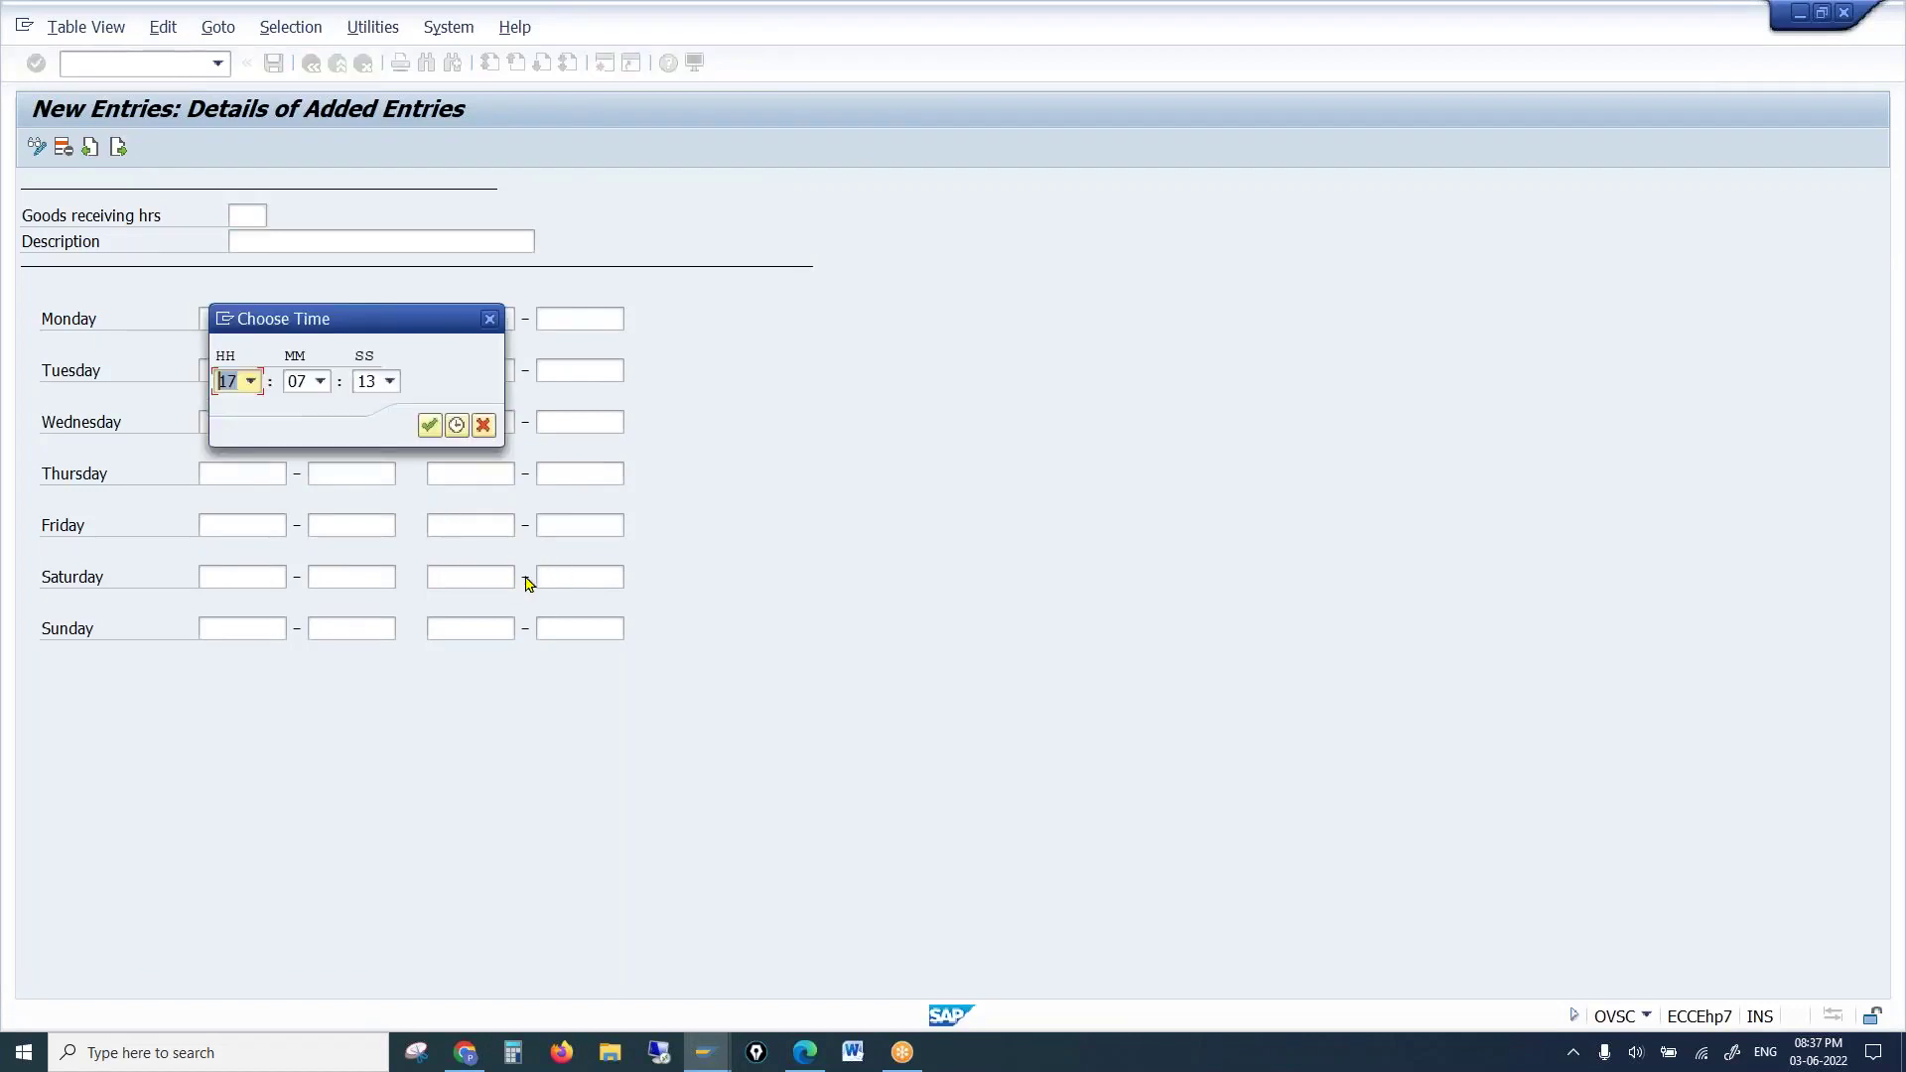
{"action": "left_click", "coordinate": [250, 382]}
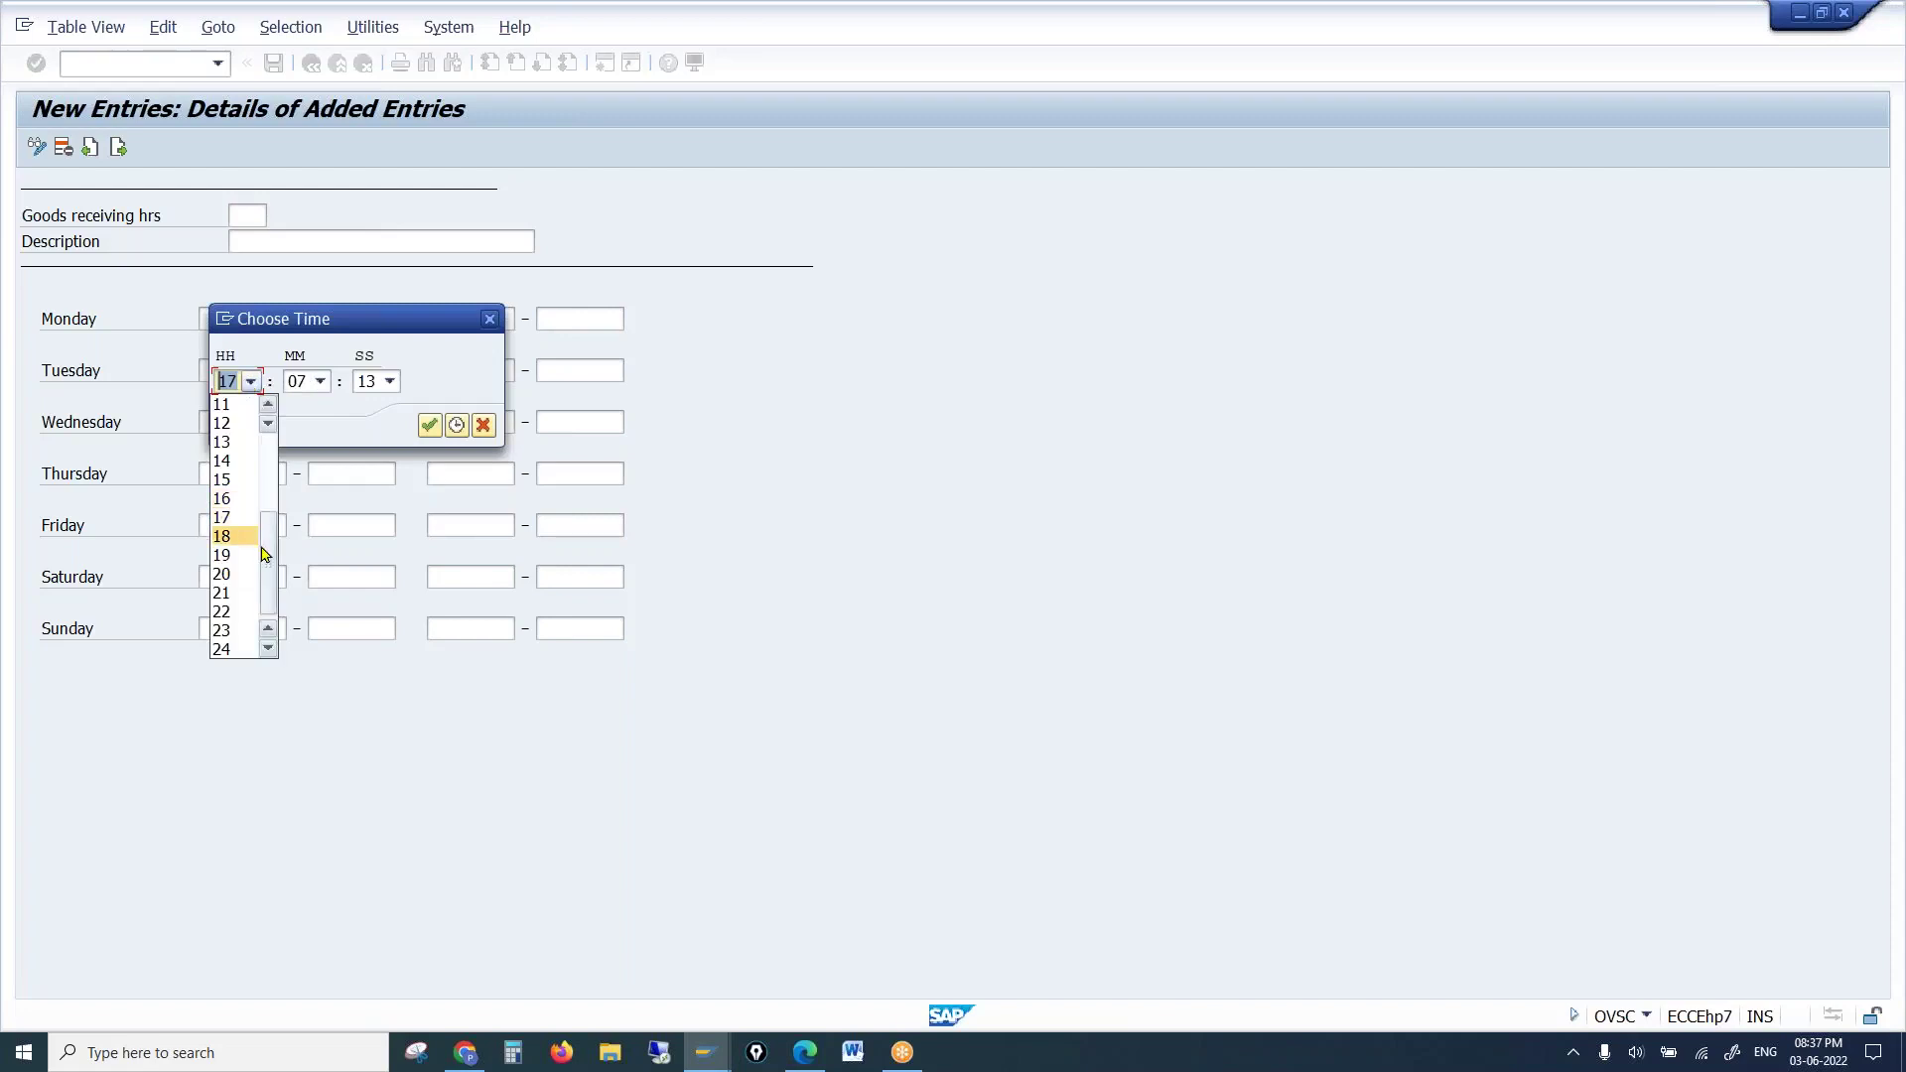
{"action": "left_click", "coordinate": [243, 593]}
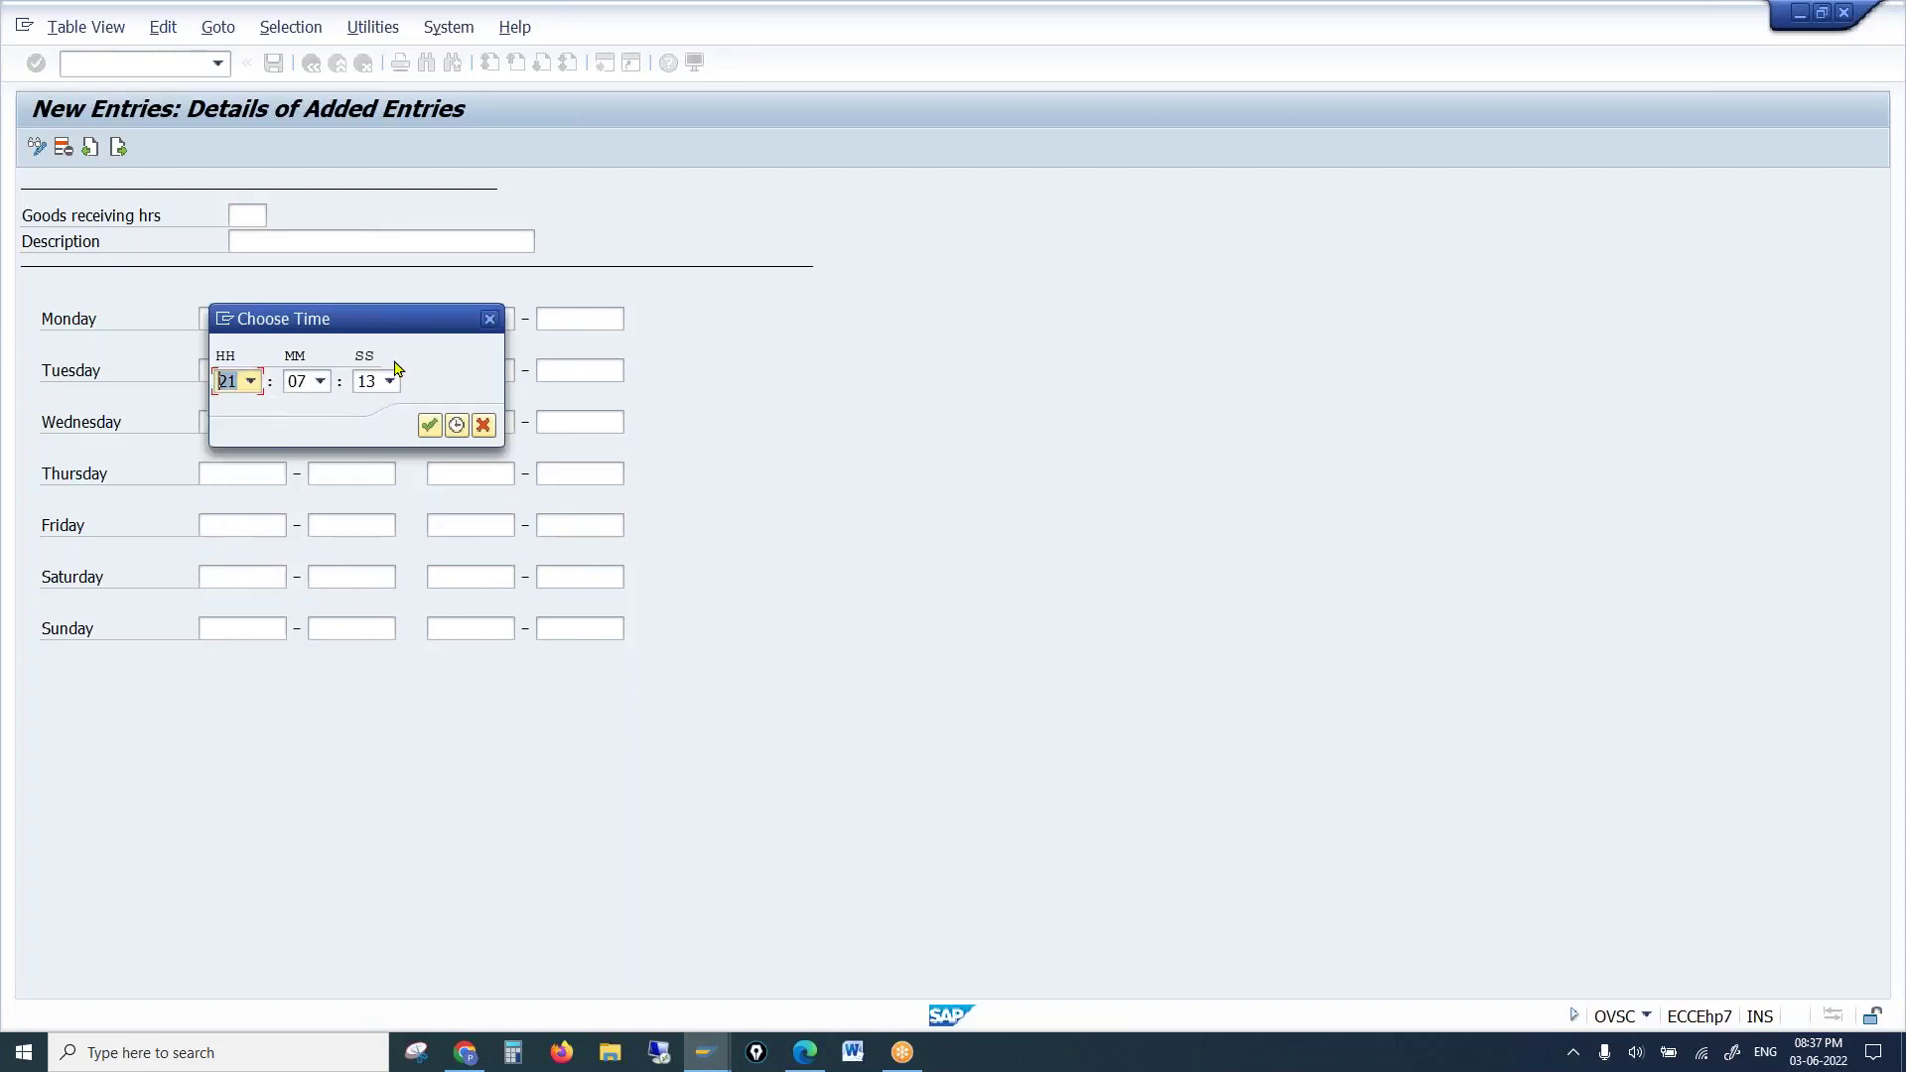
{"action": "left_click", "coordinate": [320, 382]}
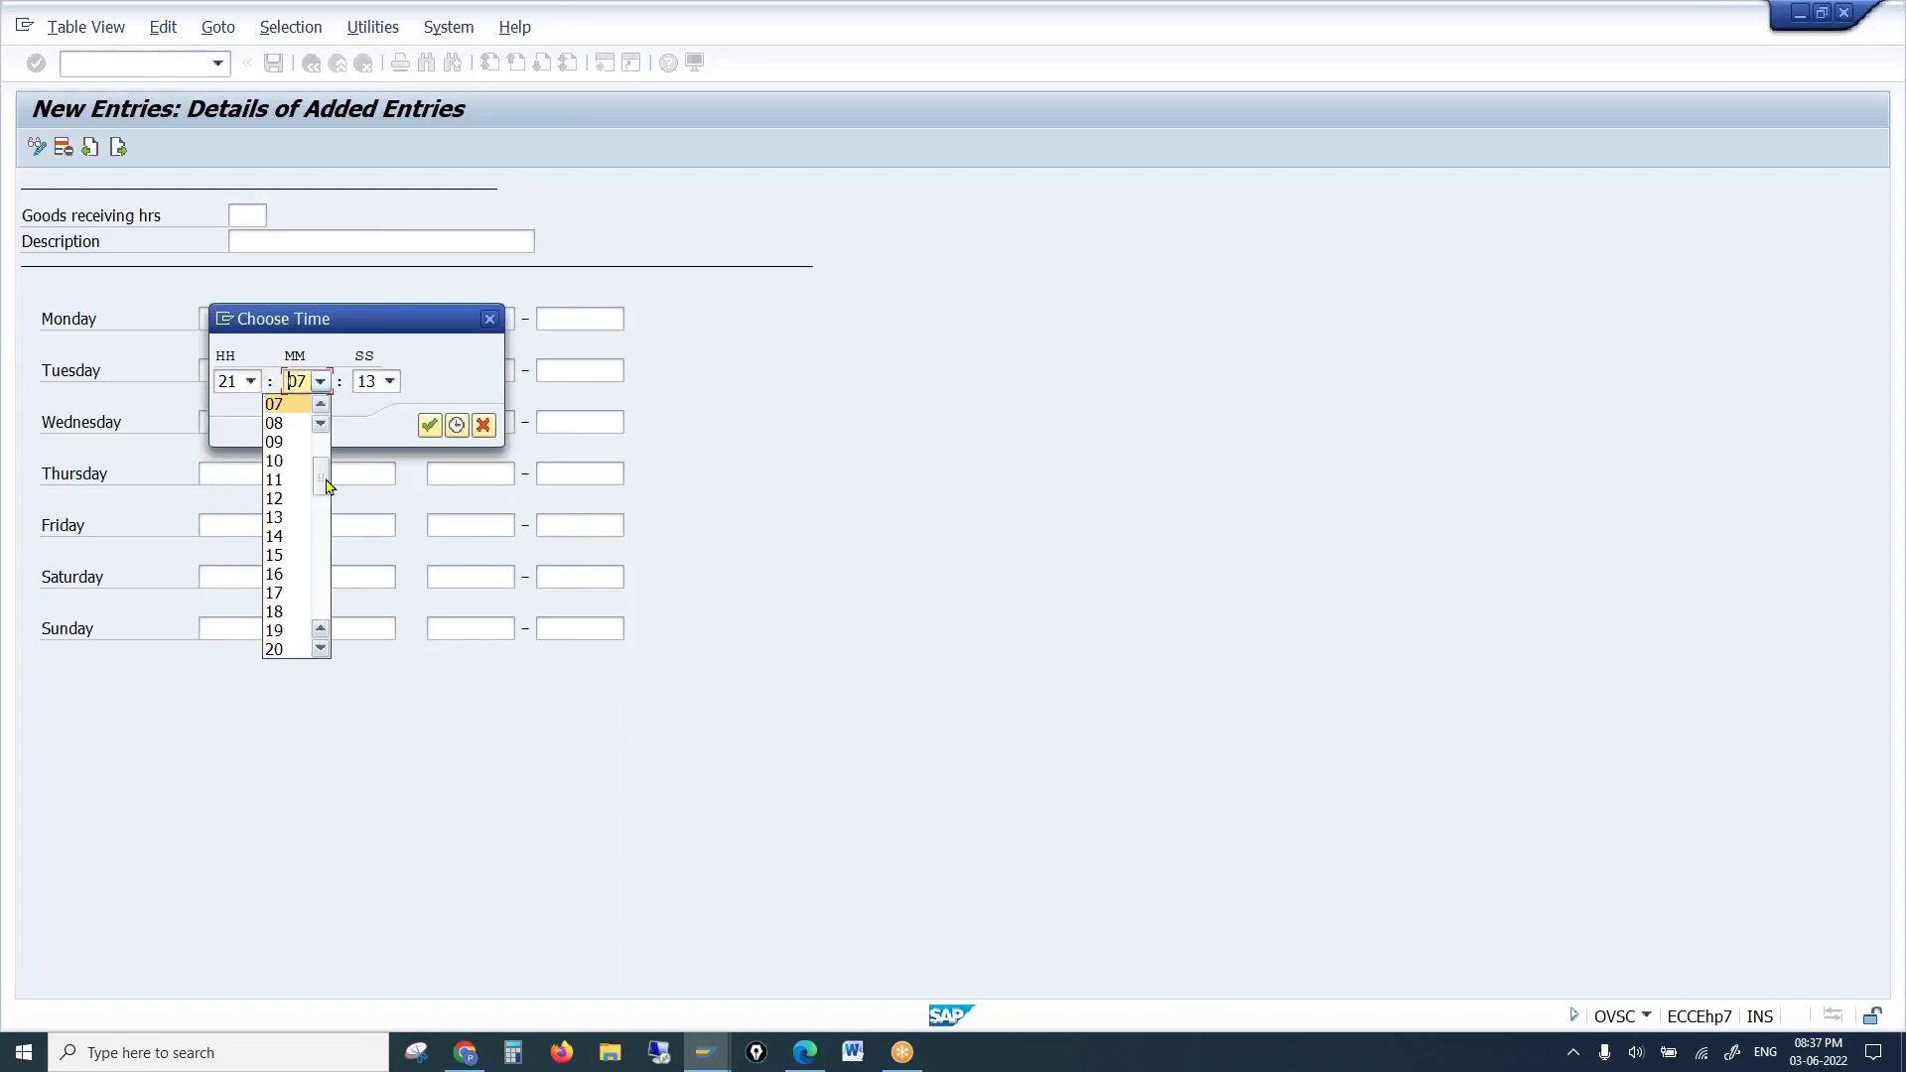
{"action": "left_click", "coordinate": [320, 647]}
{"action": "left_click", "coordinate": [322, 648]}
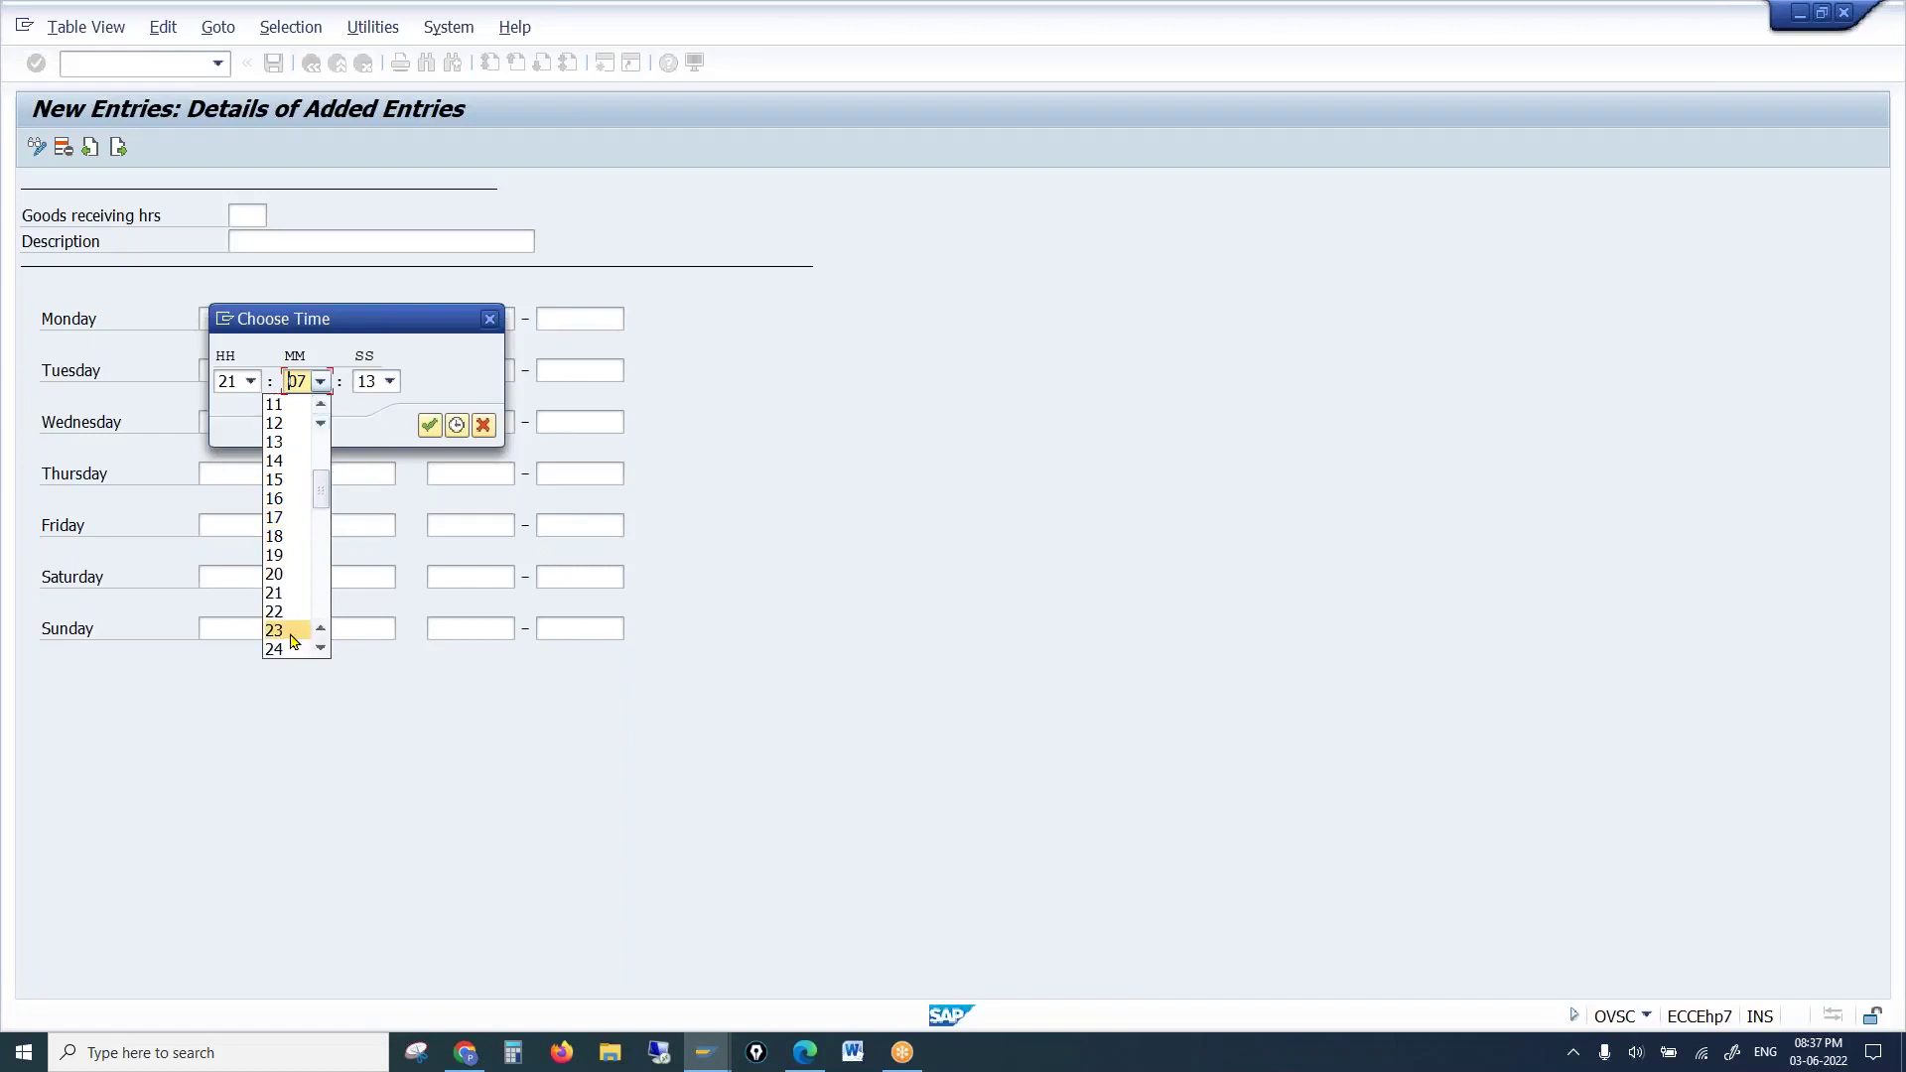
{"action": "left_click", "coordinate": [282, 635]}
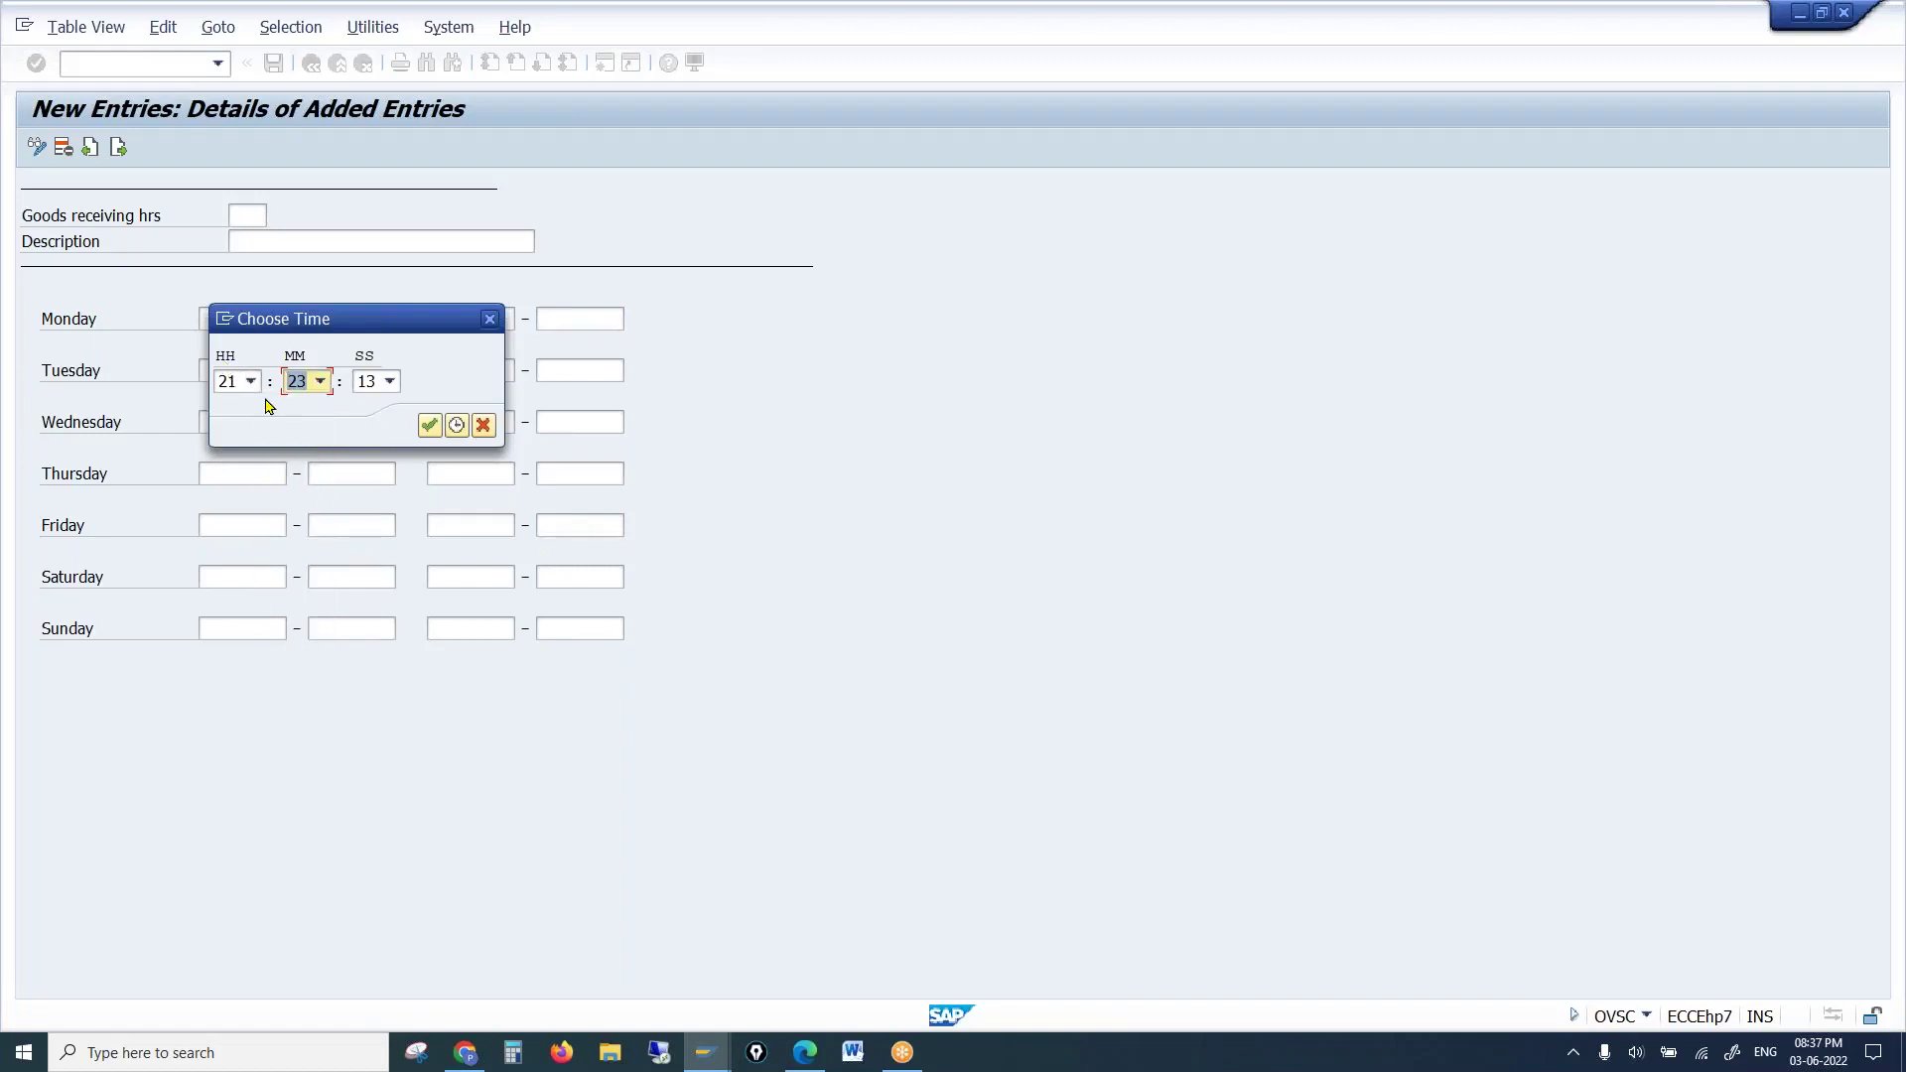
{"action": "left_click", "coordinate": [388, 381]}
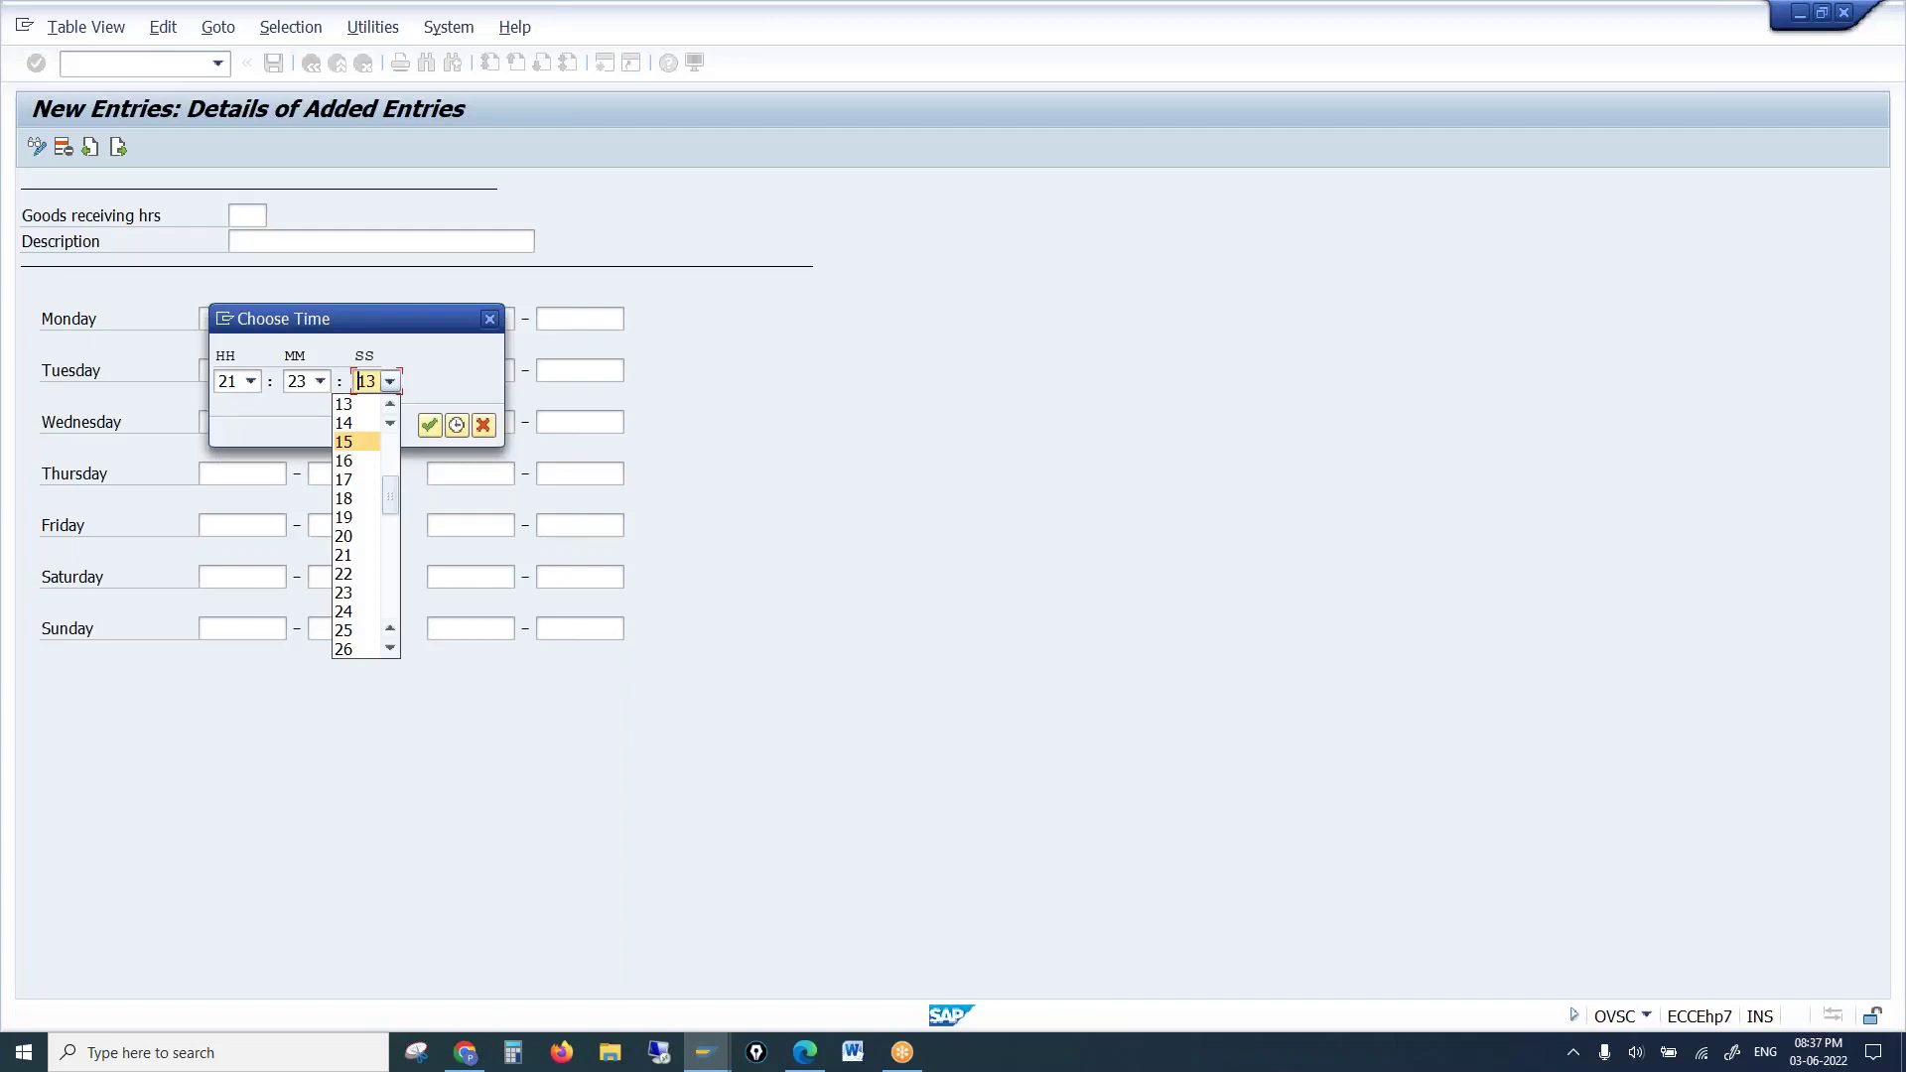
{"action": "key", "text": "alt+Tab"}
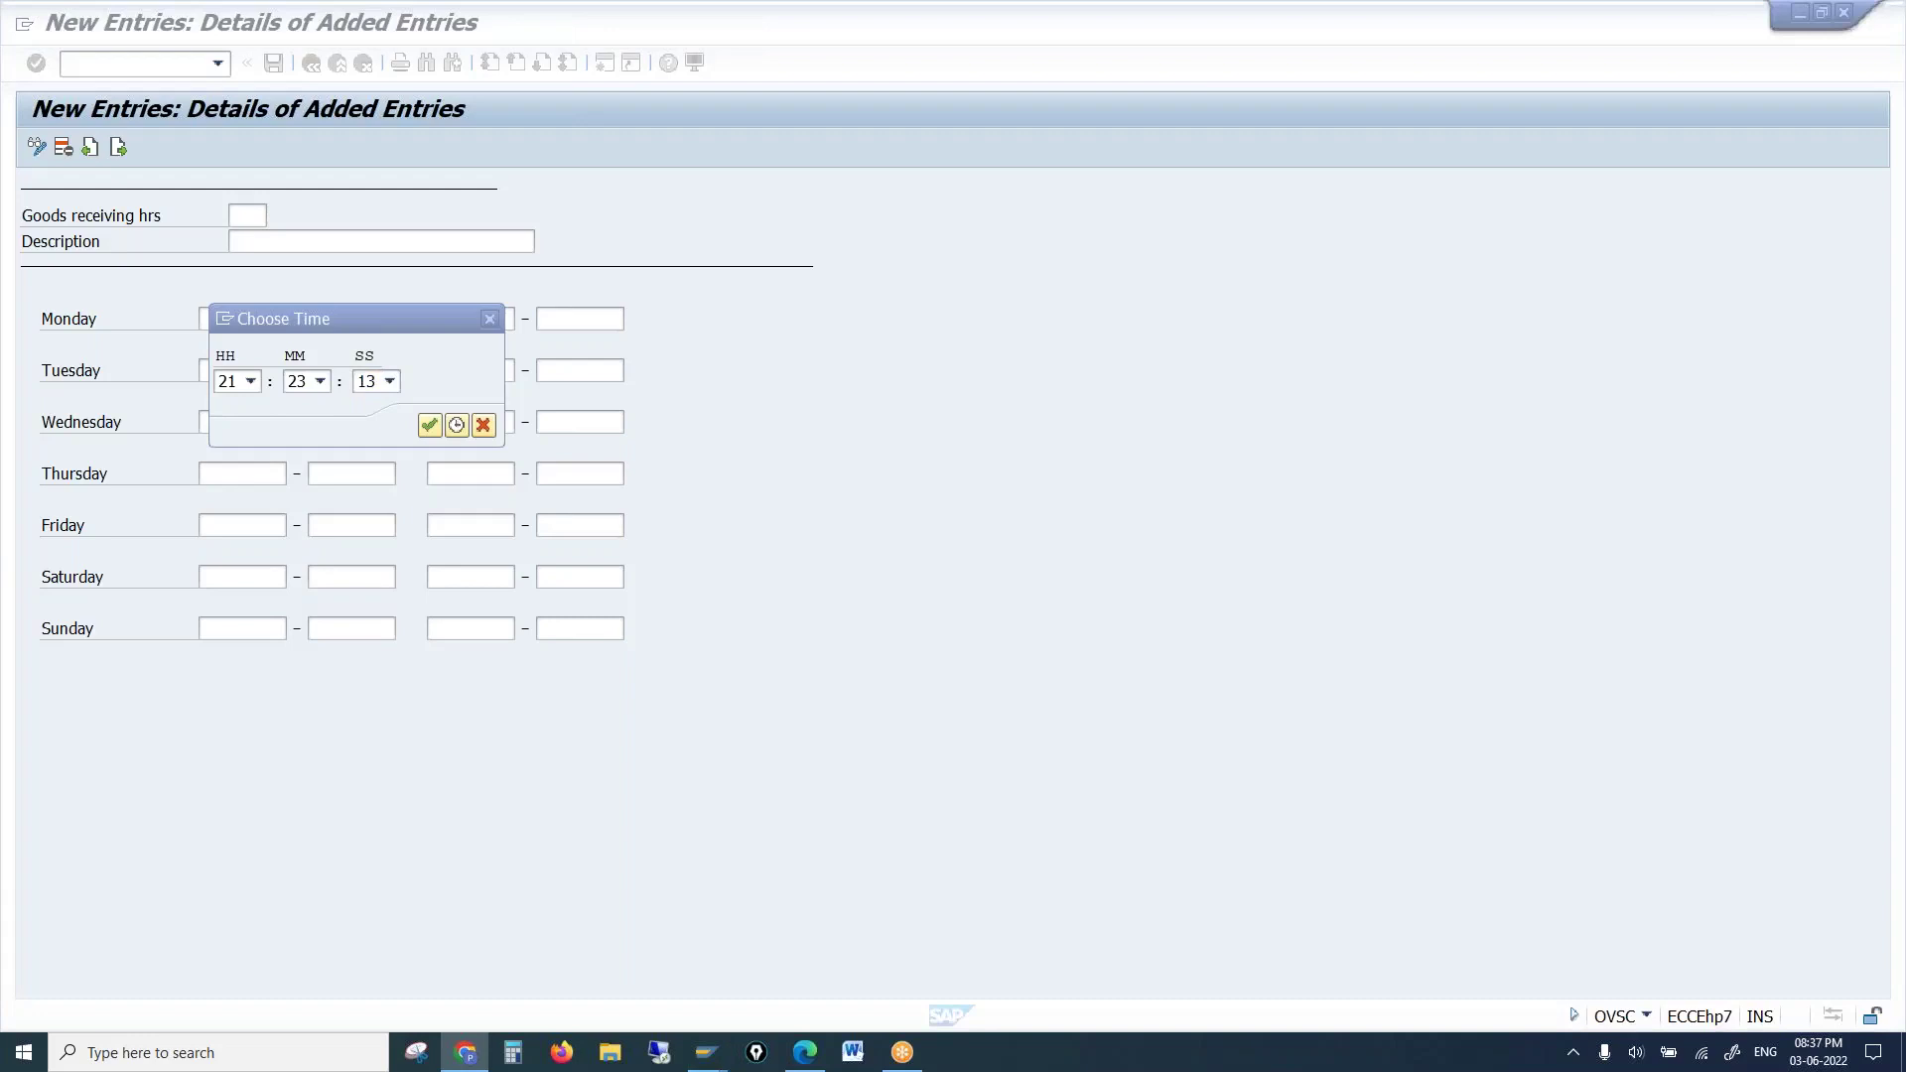
{"action": "left_click", "coordinate": [430, 427]}
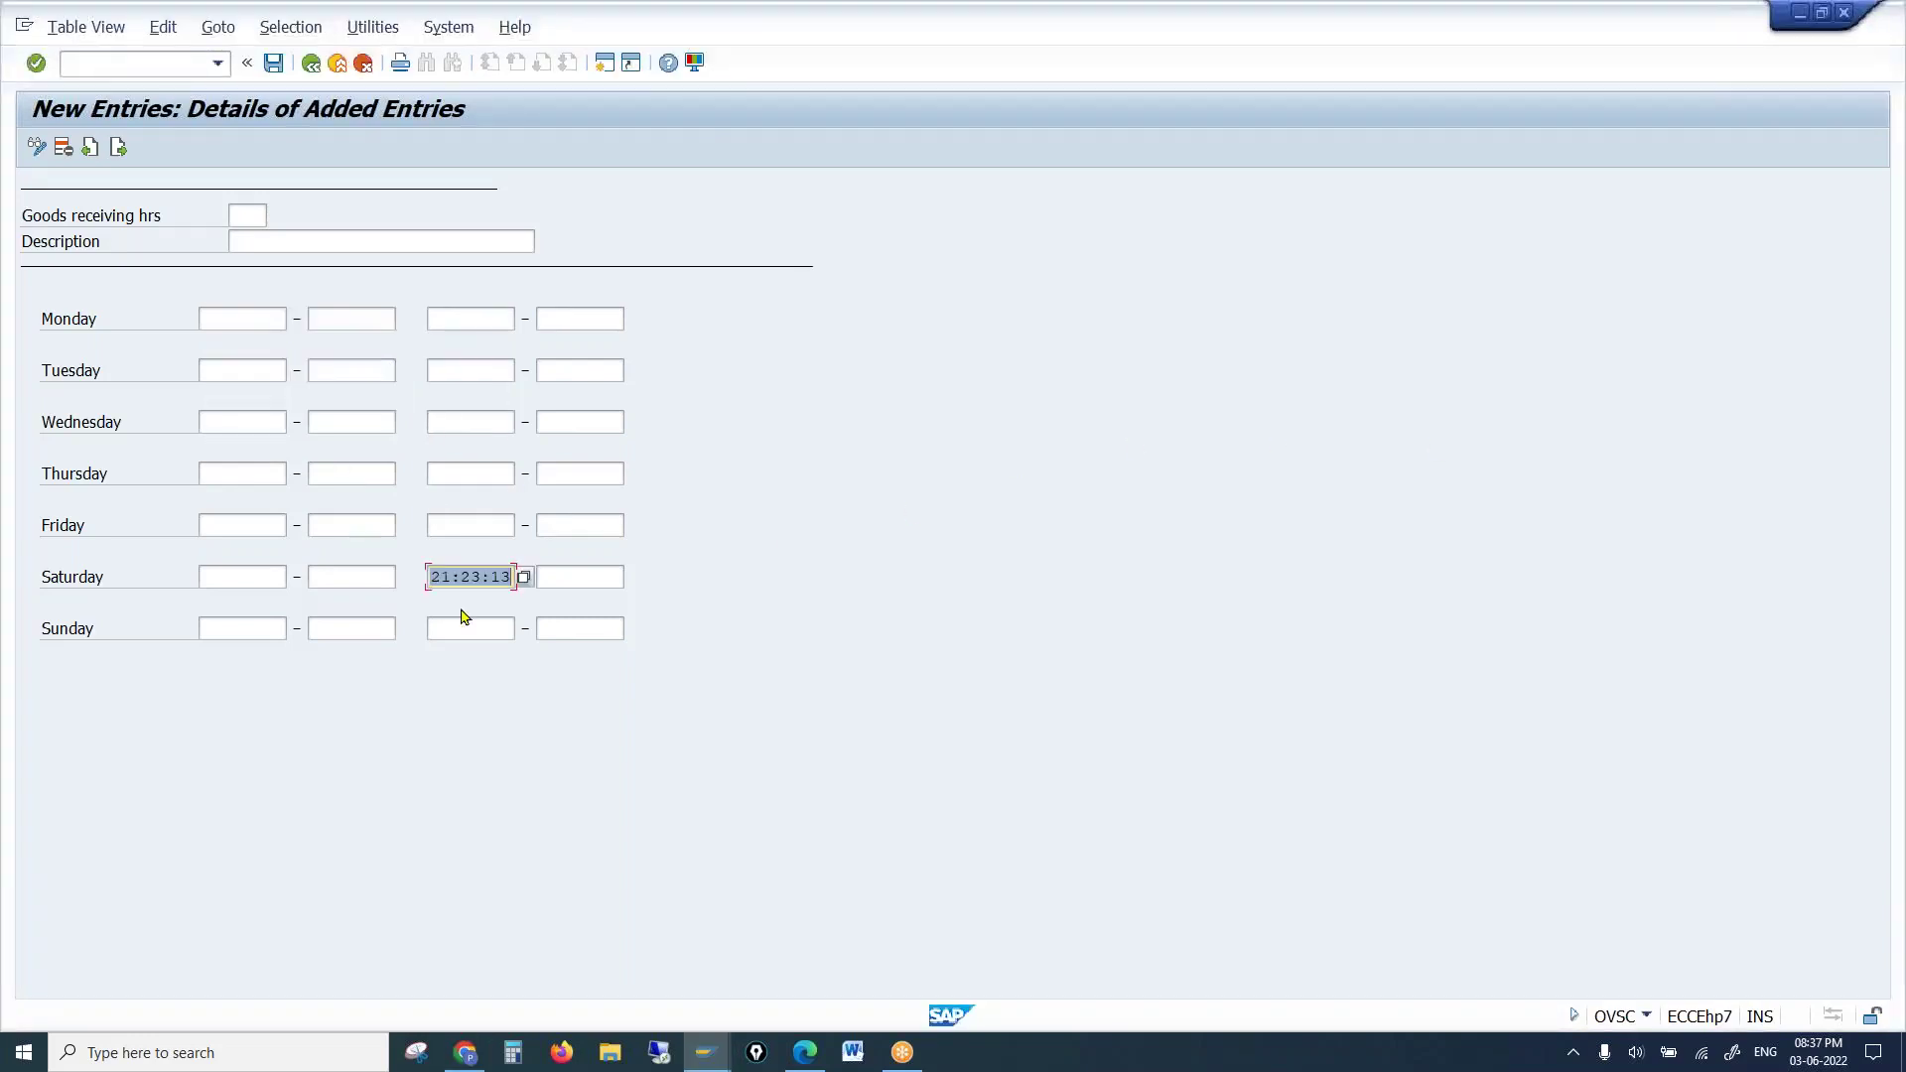
Enter X1 as the key of the new goods receiving hours entry
{"action": "left_click", "coordinate": [247, 218]}
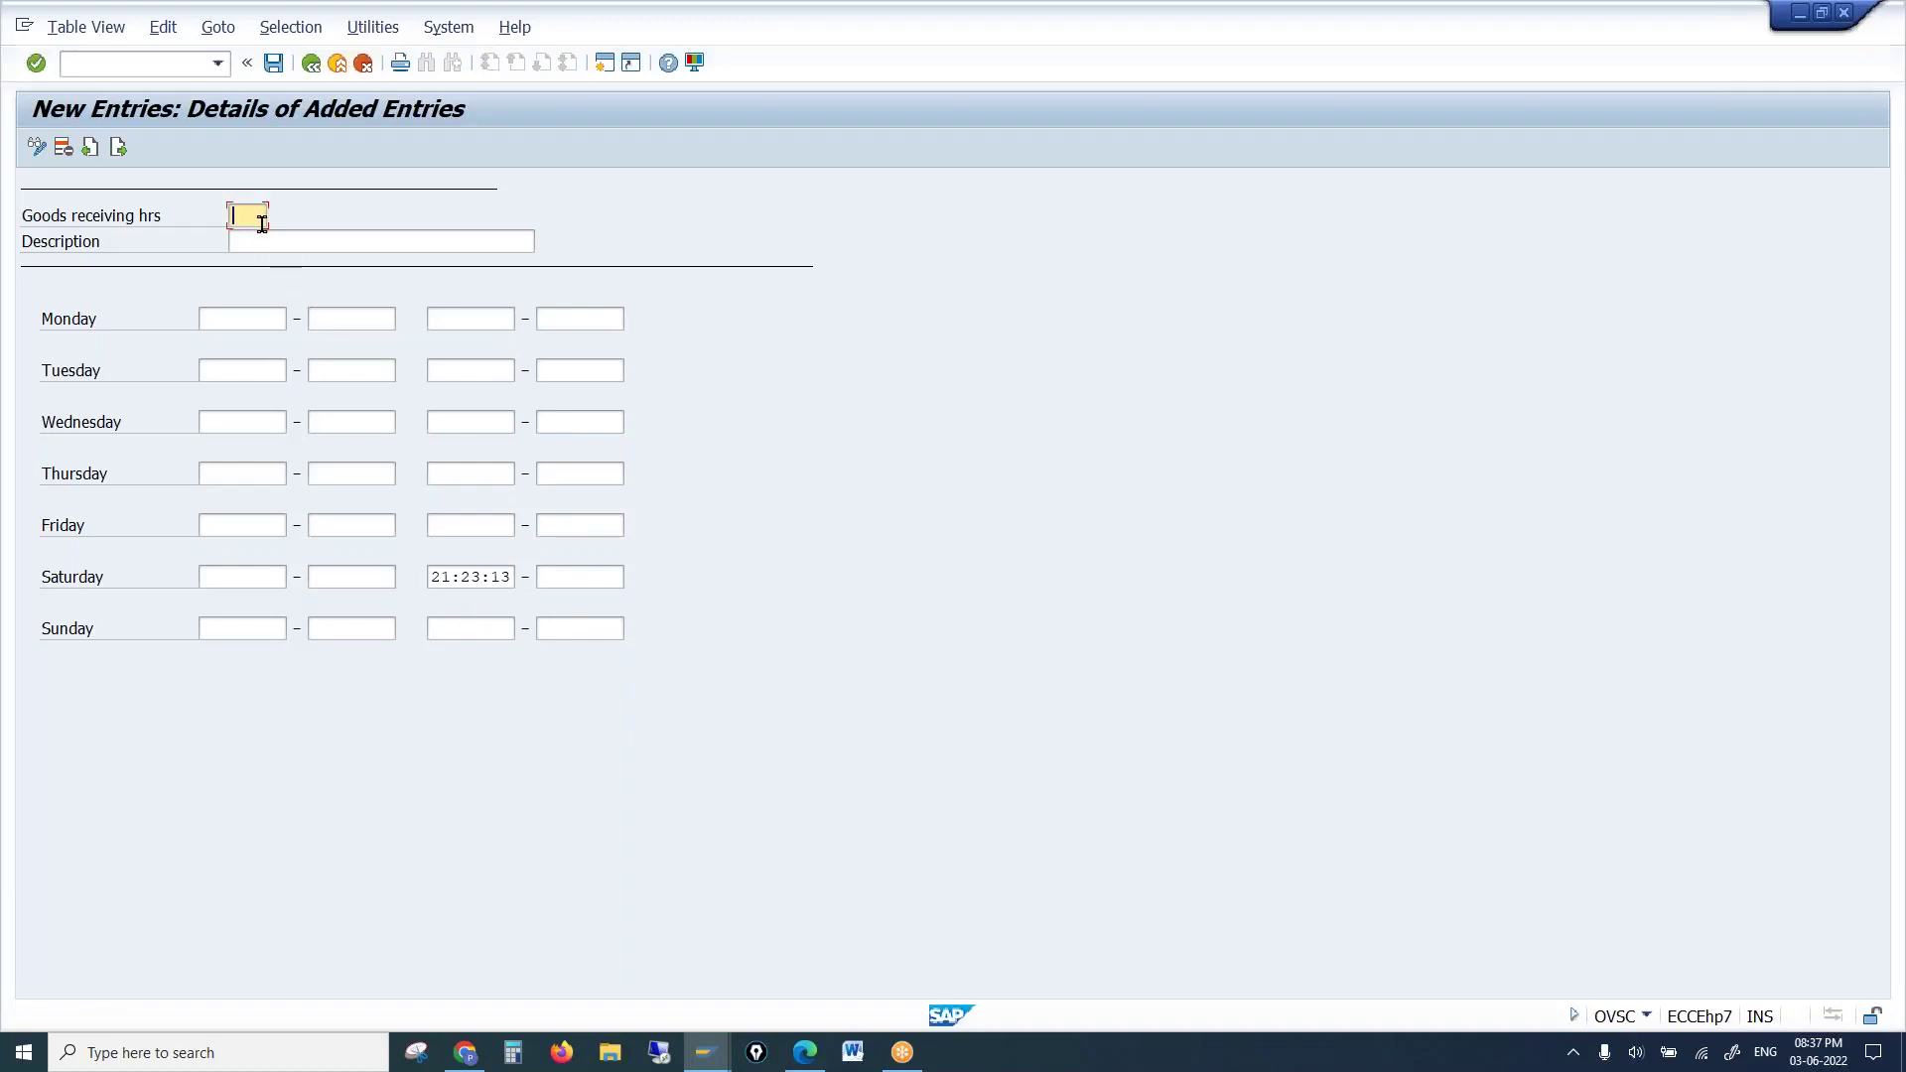
{"action": "type", "text": "x1"}
{"action": "double_click", "coordinate": [237, 216]}
{"action": "left_click", "coordinate": [705, 1052]}
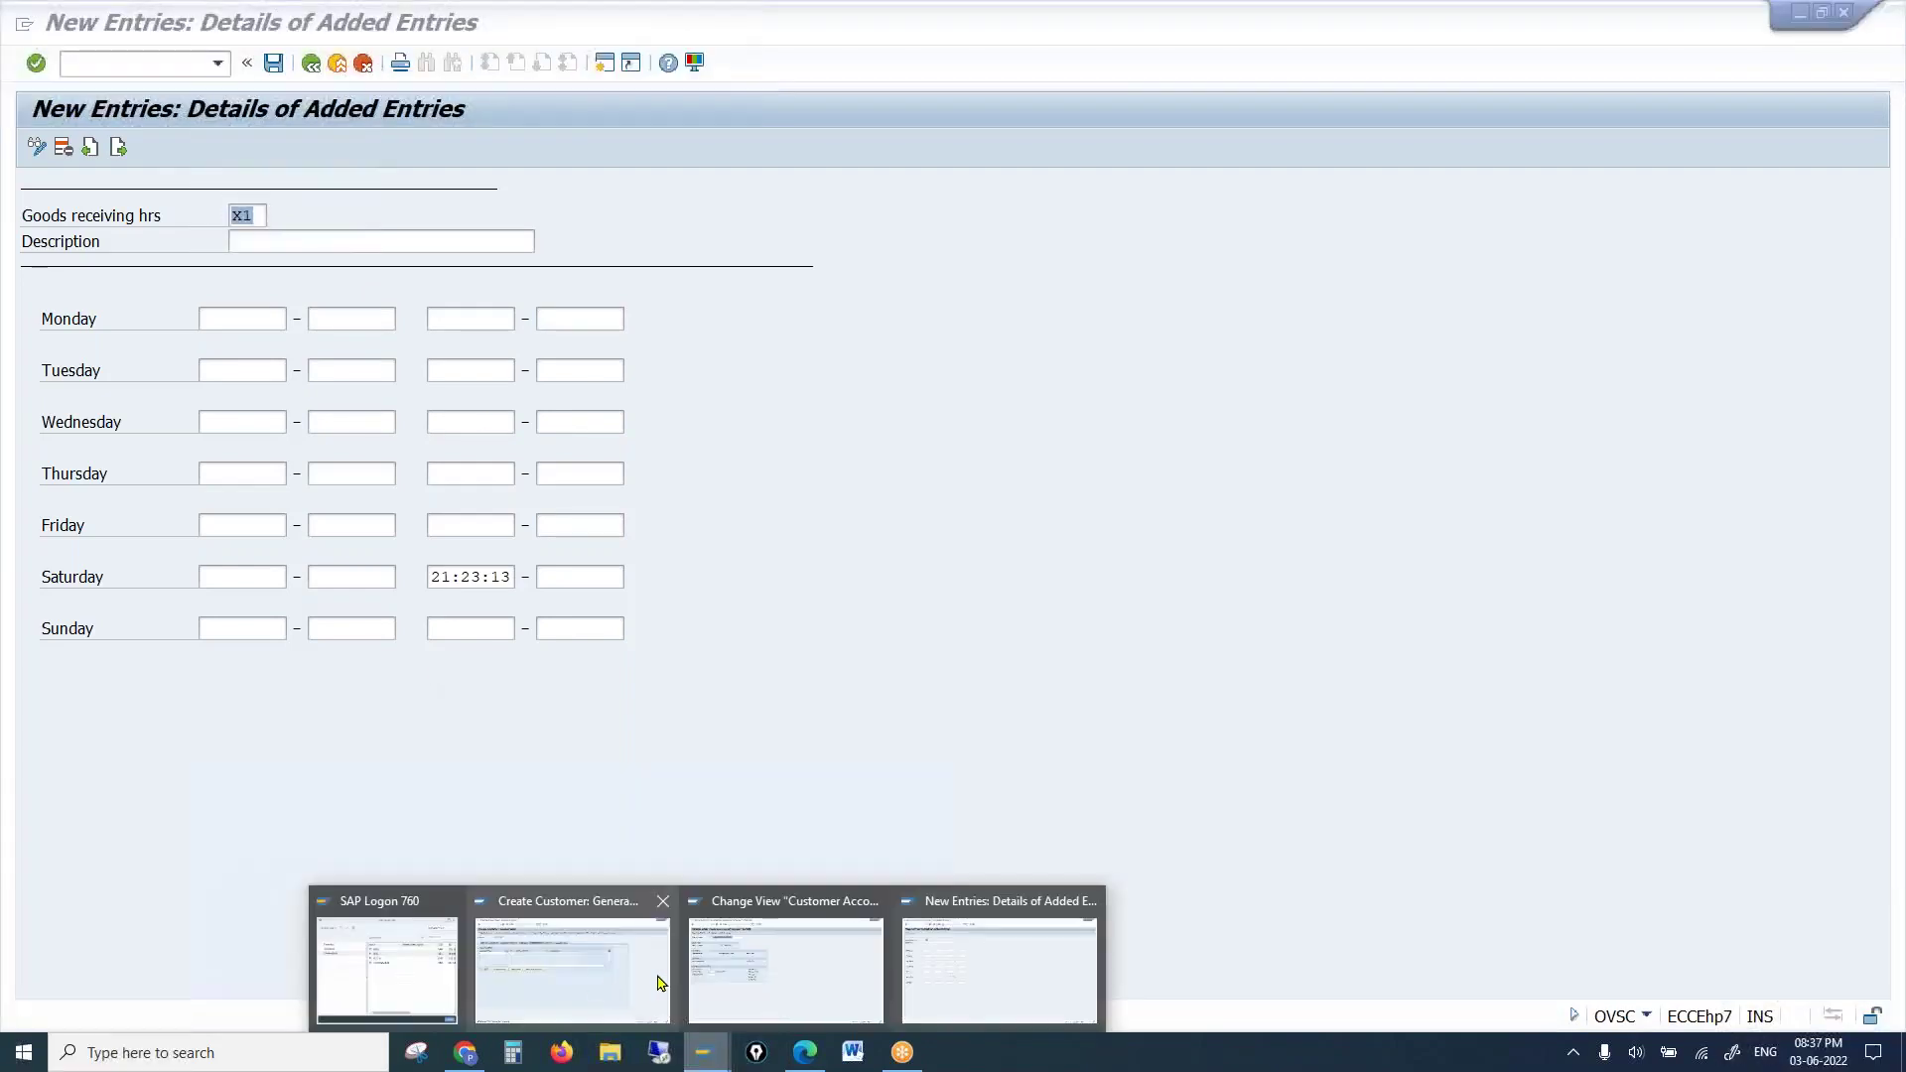
{"action": "left_click", "coordinate": [581, 986]}
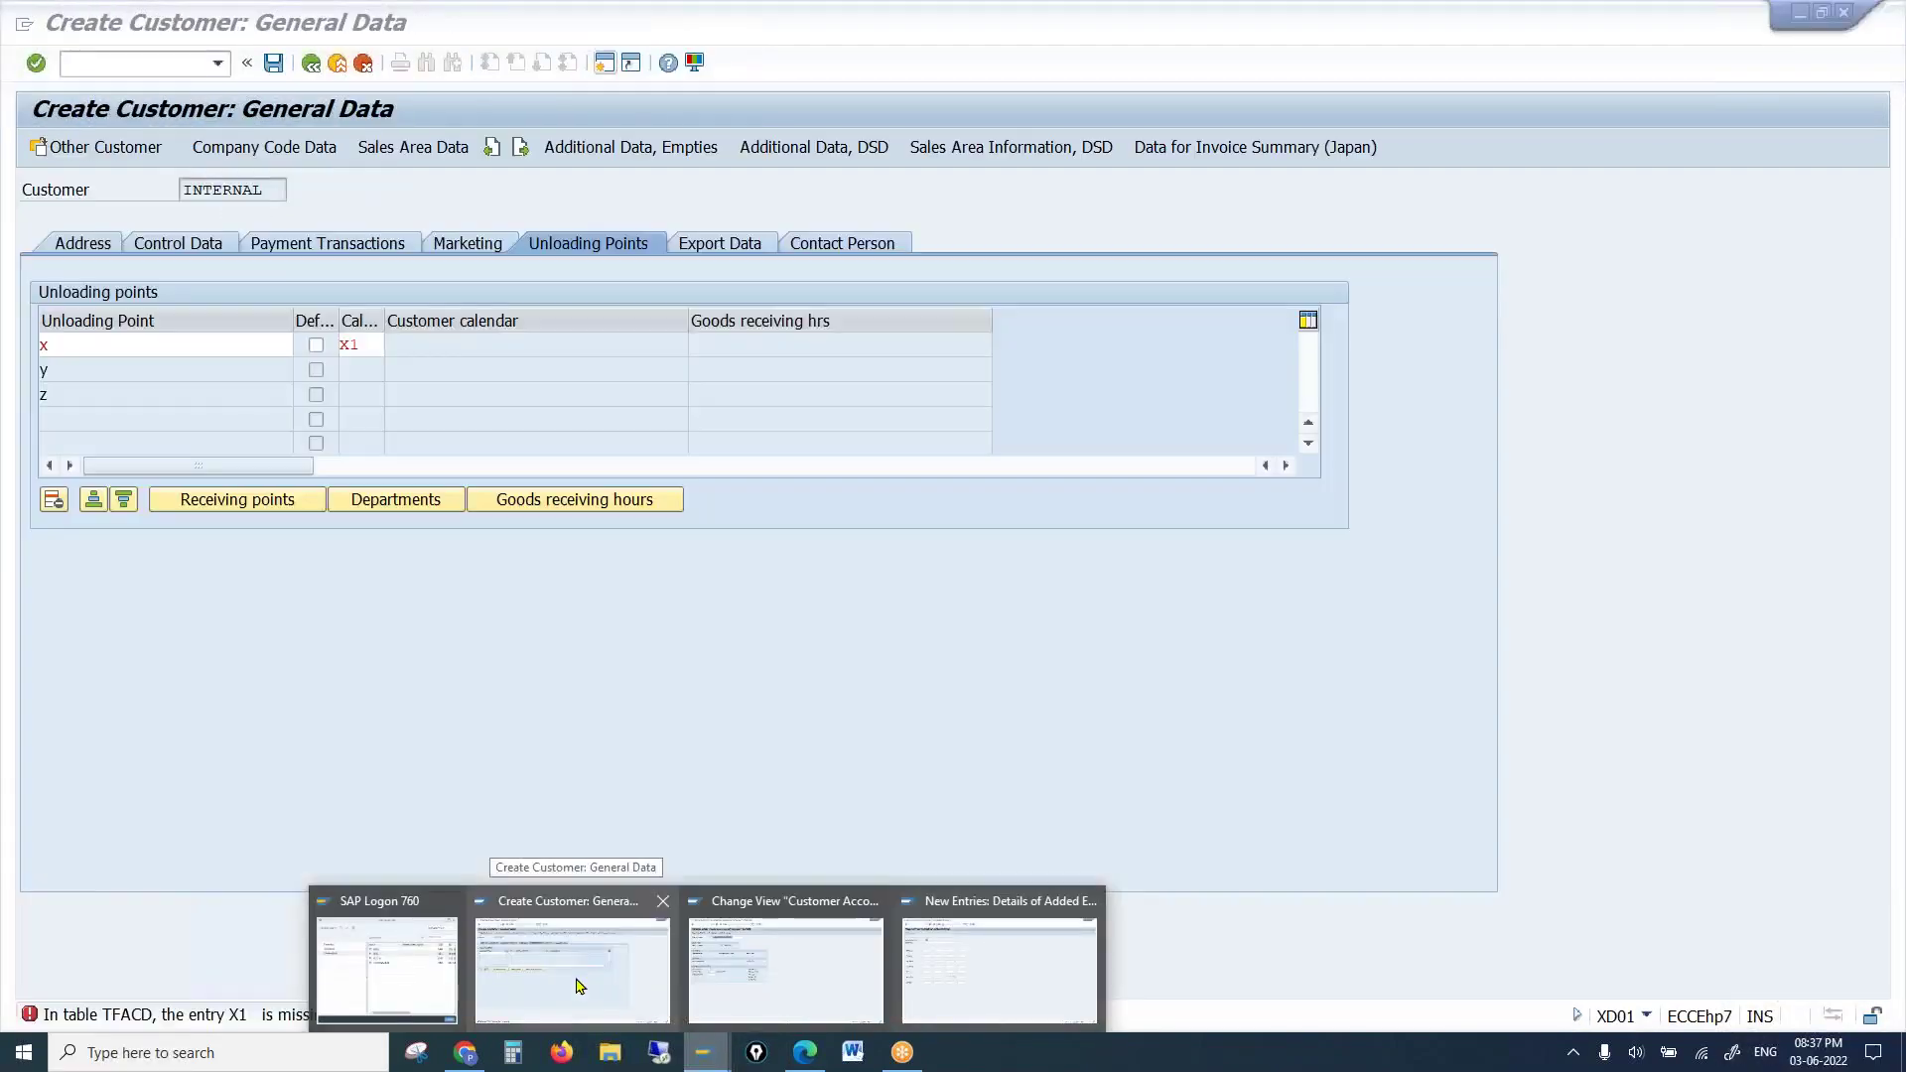
{"action": "left_click", "coordinate": [707, 1054]}
{"action": "left_click", "coordinate": [730, 980]}
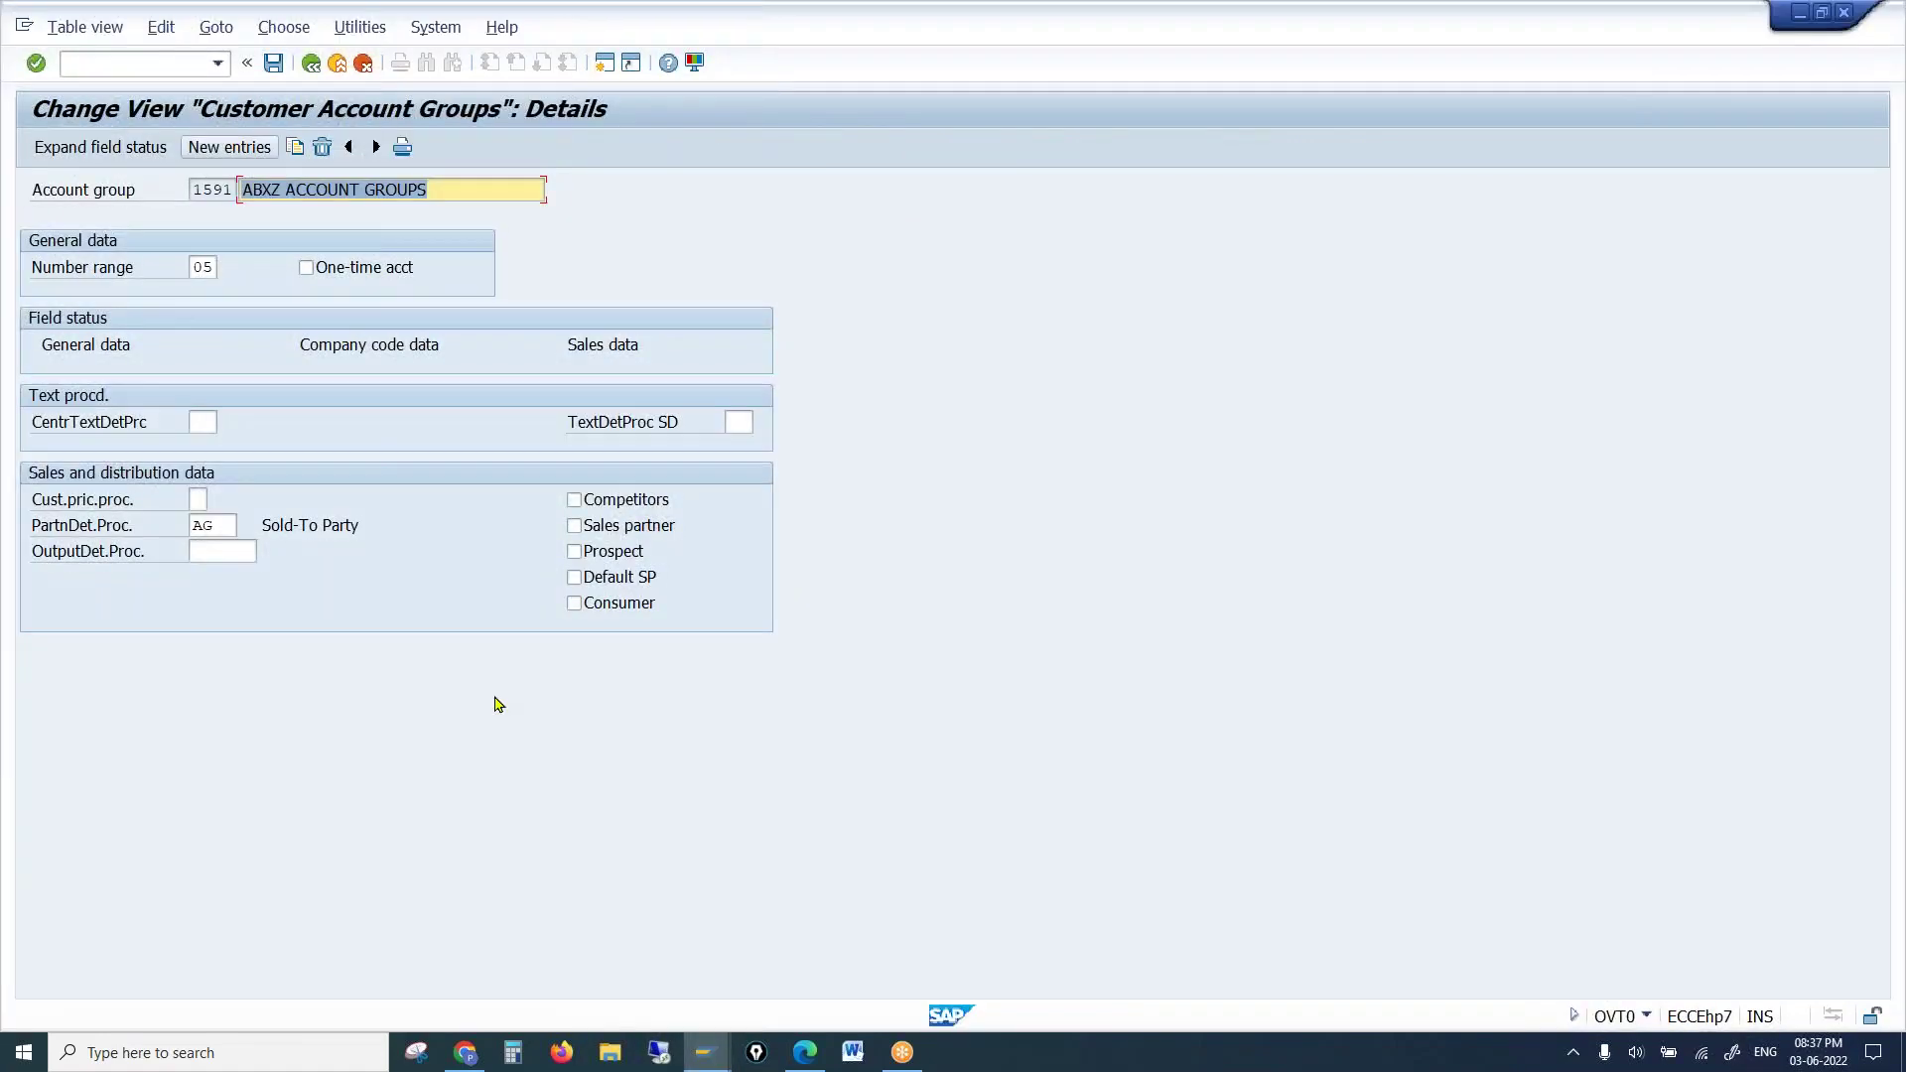
{"action": "left_click", "coordinate": [705, 1053]}
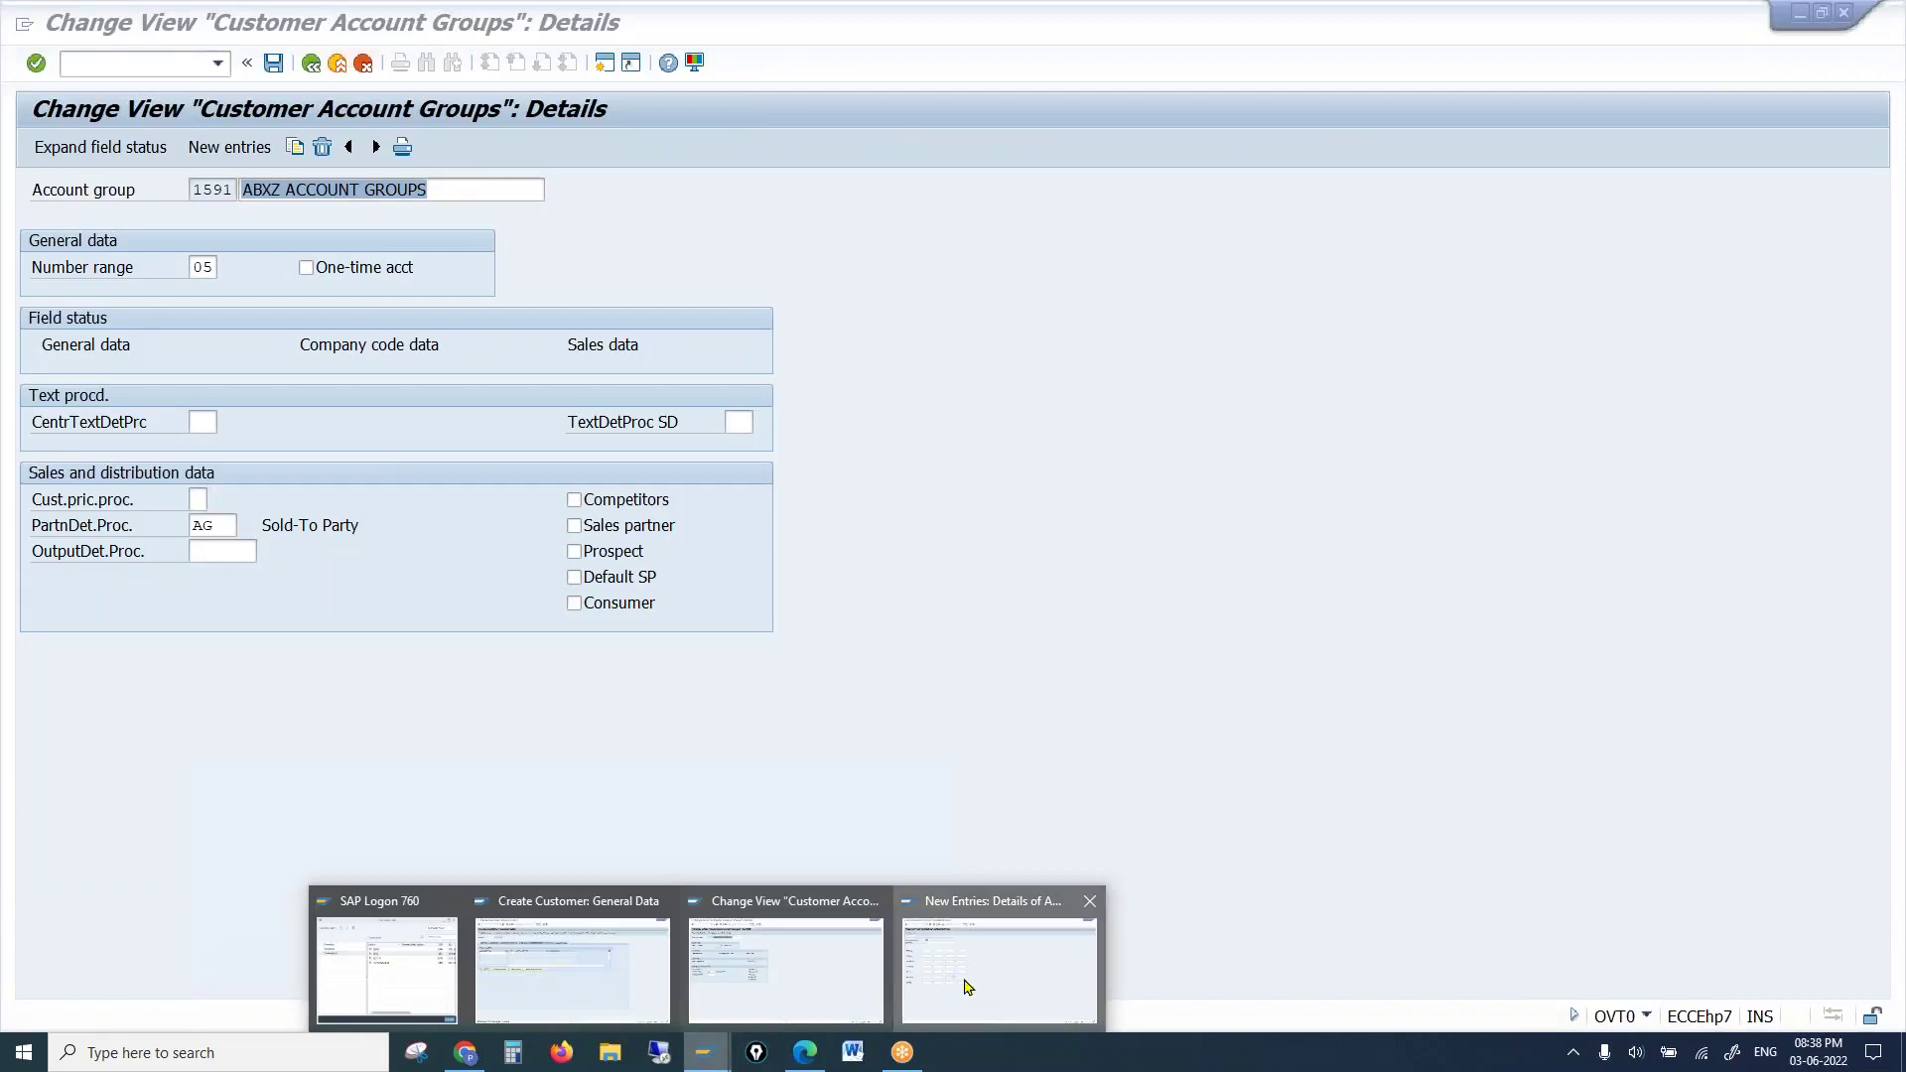
{"action": "left_click", "coordinate": [970, 985]}
Leave the goods receiving hours customizing without saving the changes and return to the customer creation session
{"action": "left_click", "coordinate": [312, 63]}
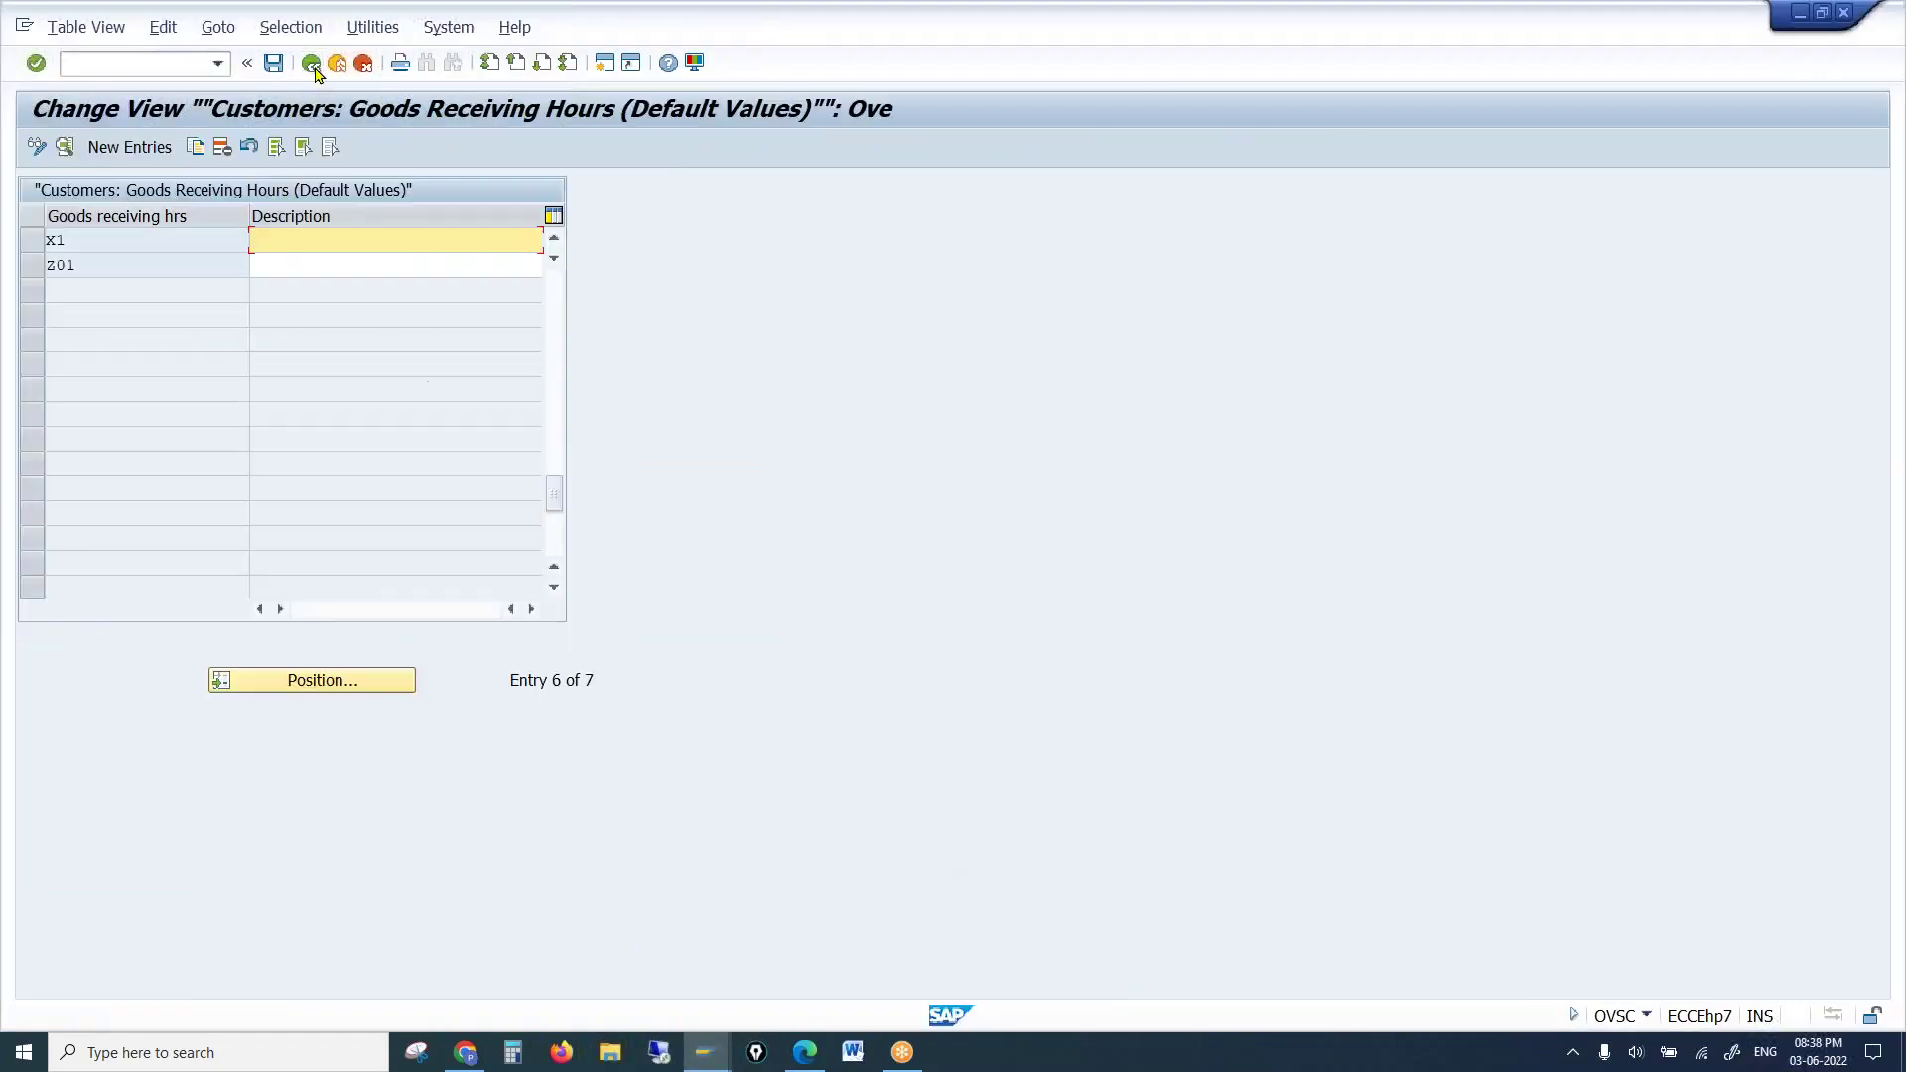
{"action": "left_click", "coordinate": [312, 64]}
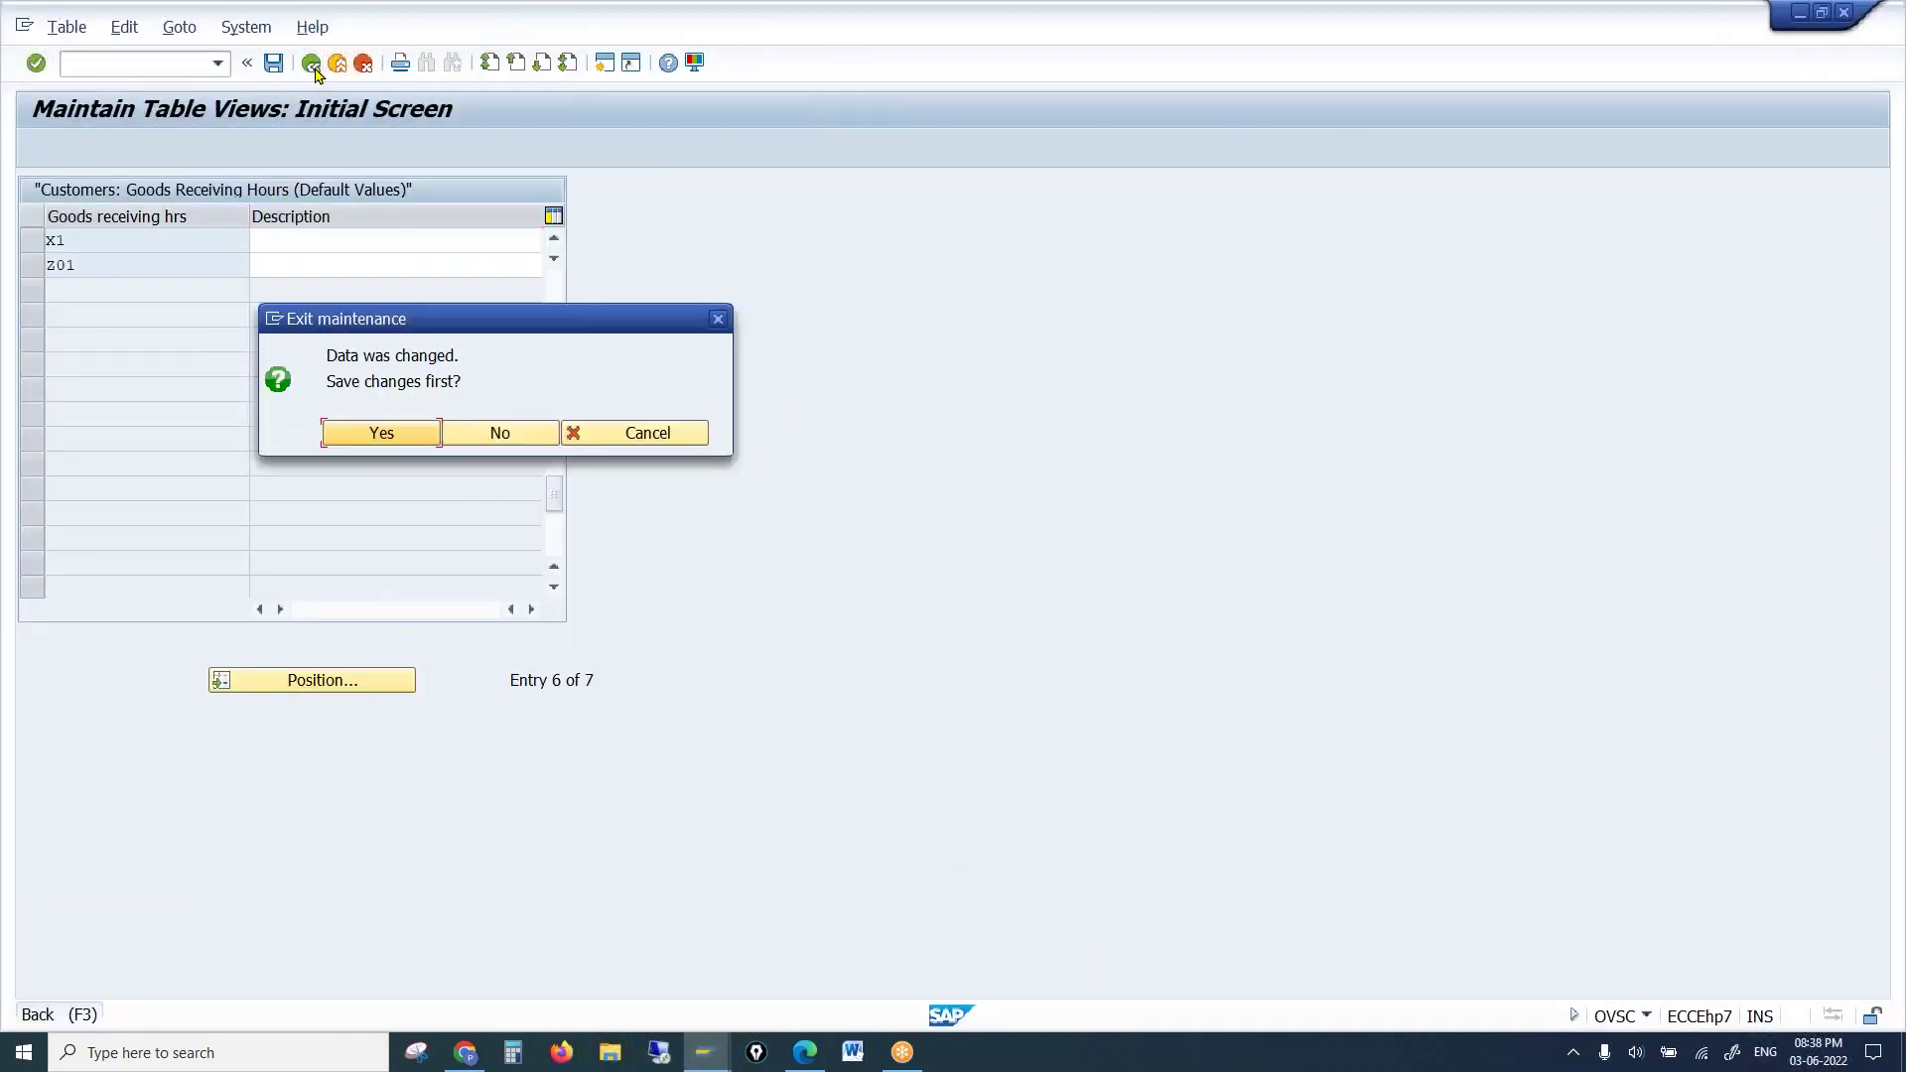
{"action": "left_click", "coordinate": [483, 440]}
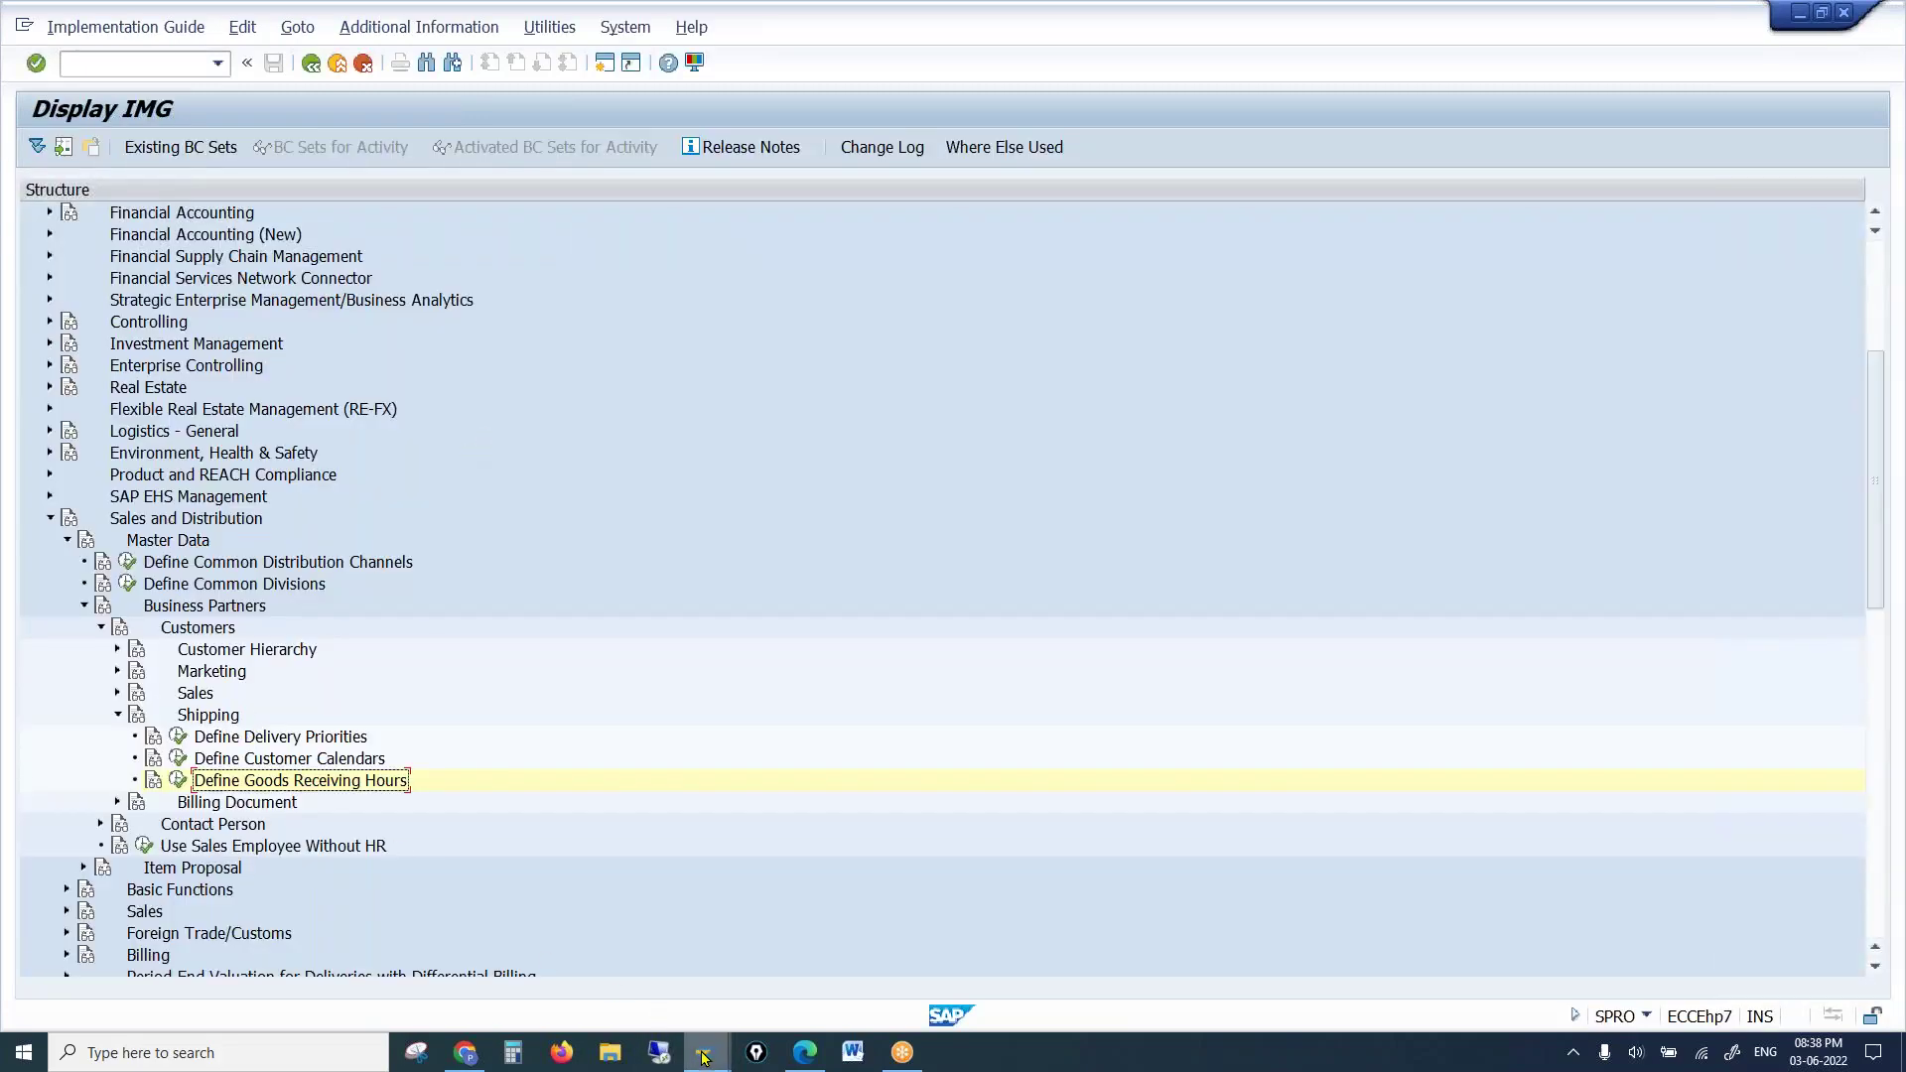
{"action": "mouse_move", "coordinate": [705, 1053]}
{"action": "left_click", "coordinate": [573, 967]}
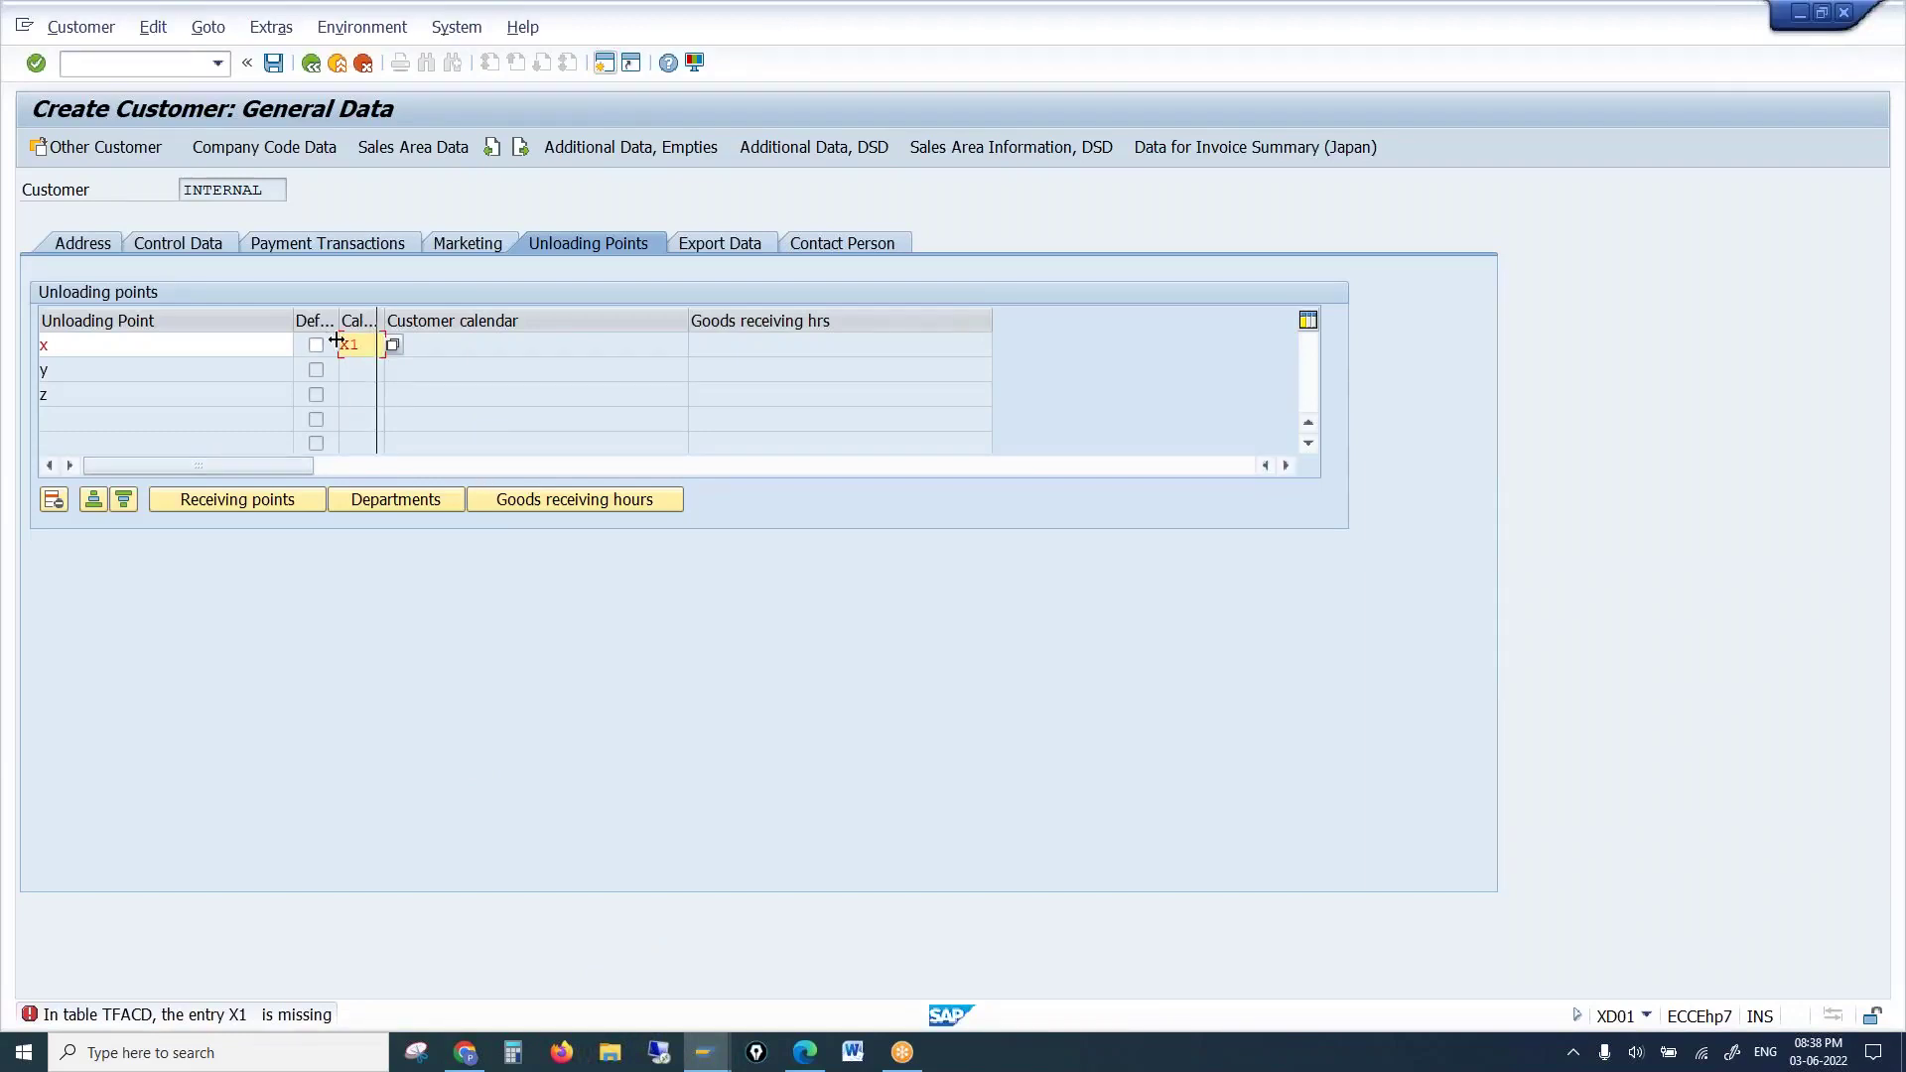
Widen the calendar column and replace the customer calendar of unloading point x with 01
{"action": "left_click_drag", "start_coordinate": [385, 321], "coordinate": [405, 323]}
{"action": "left_click", "coordinate": [412, 345]}
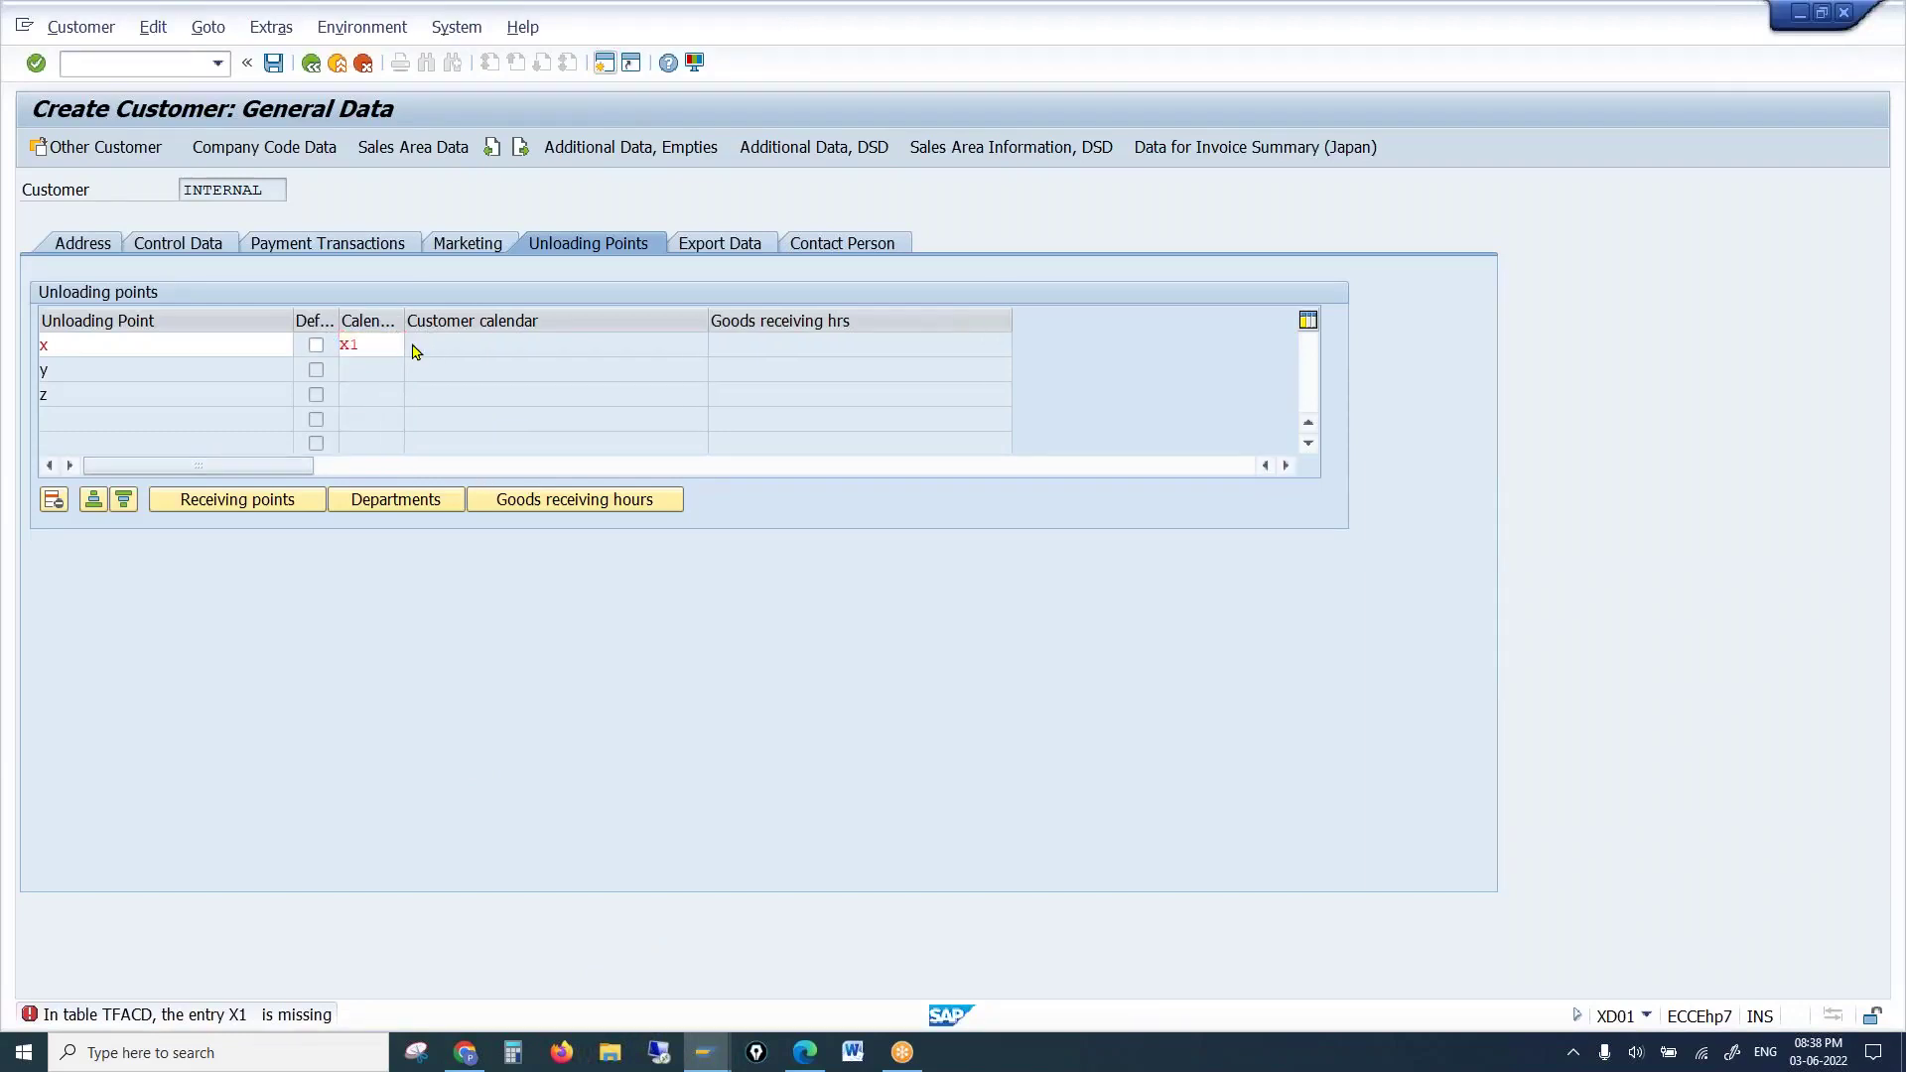
{"action": "double_click", "coordinate": [193, 349]}
{"action": "key", "text": "Return"}
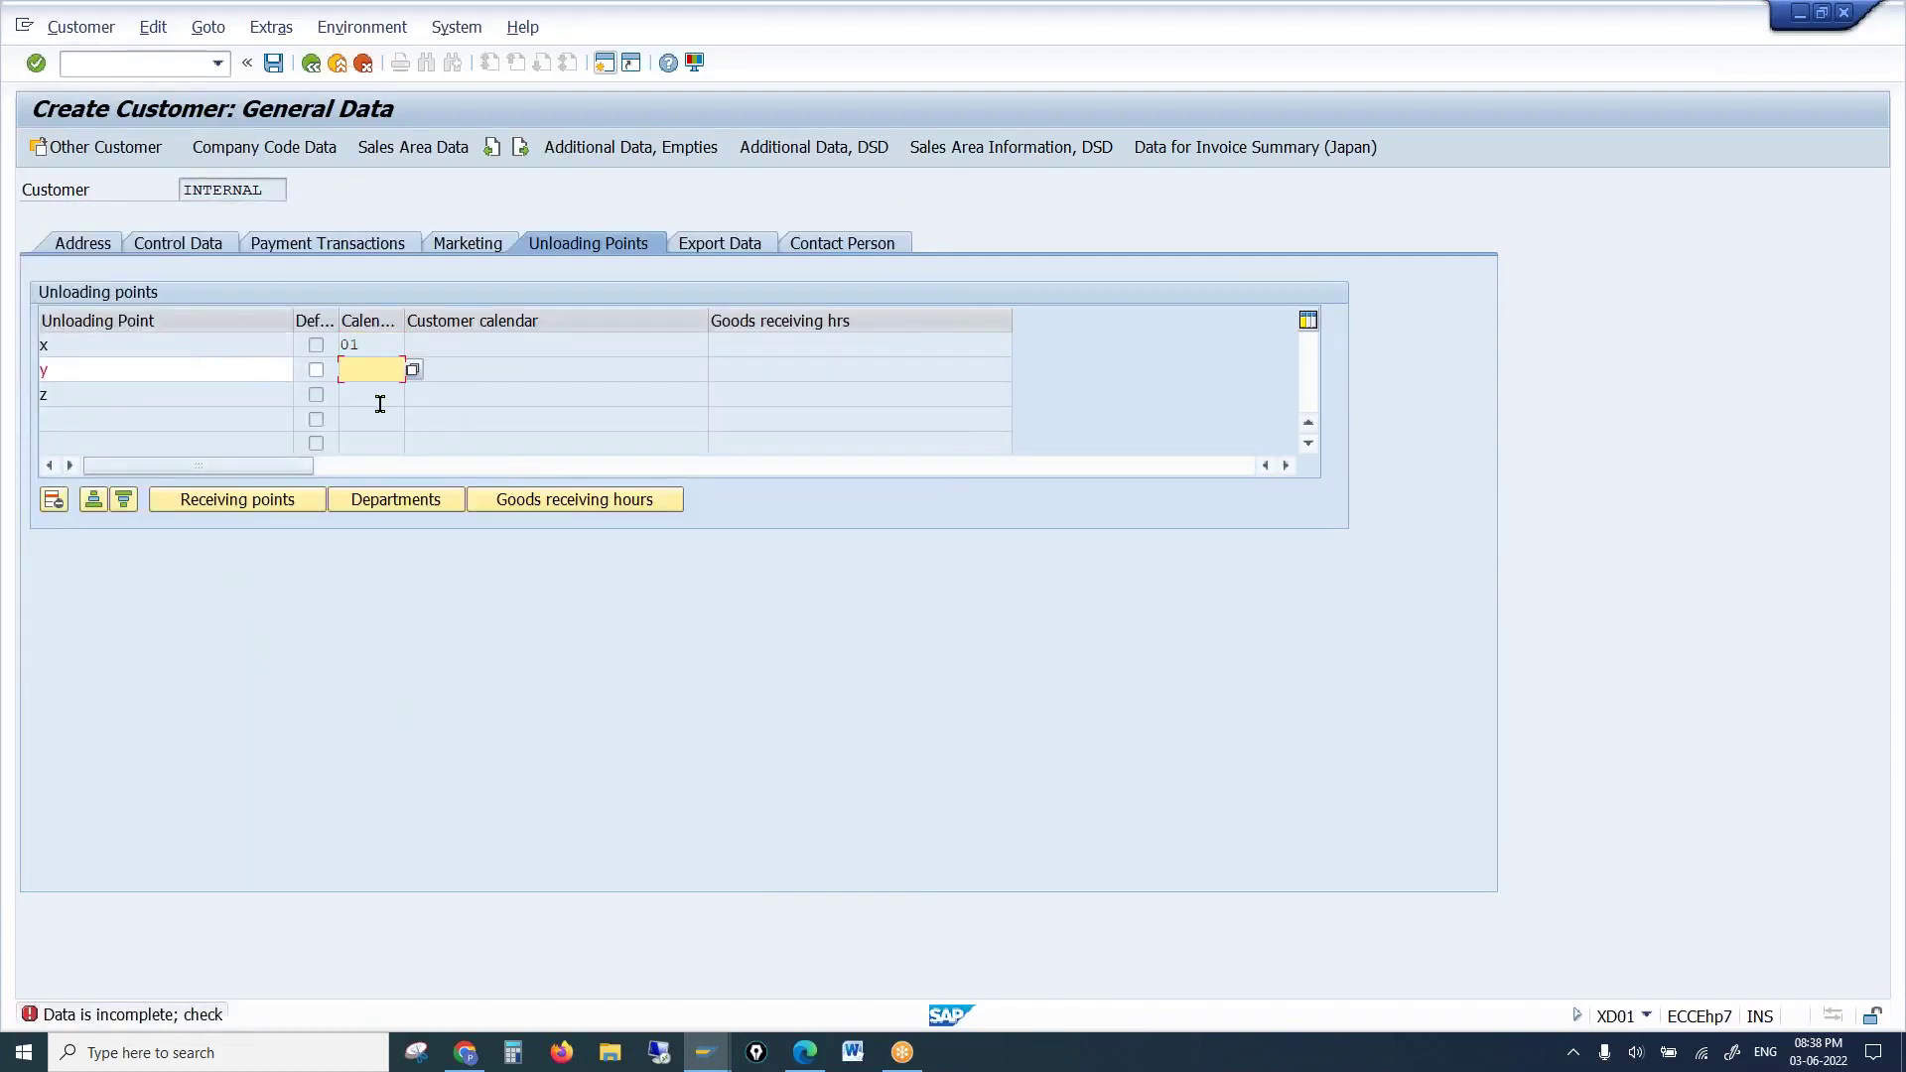
Remove unloading points y and z from the customer's unloading points, keeping only x
{"action": "double_click", "coordinate": [43, 370]}
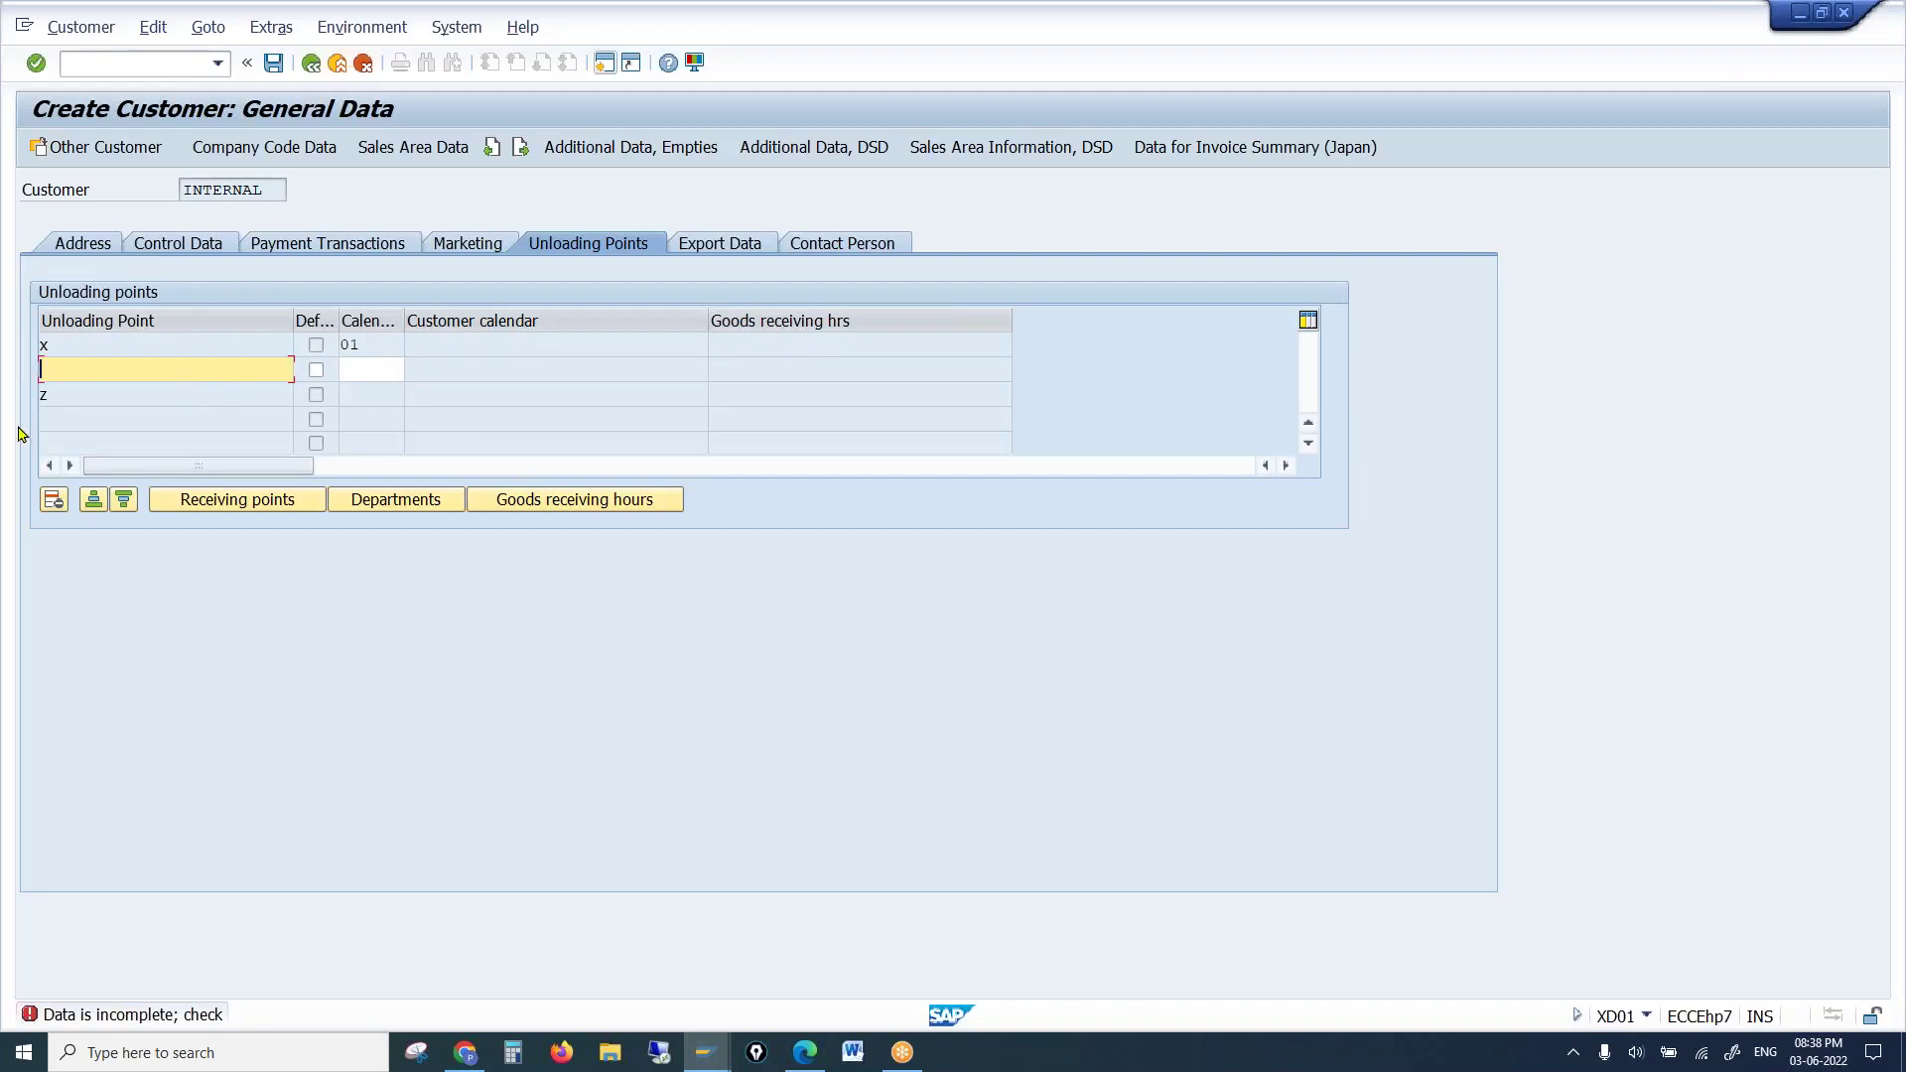
{"action": "double_click", "coordinate": [80, 397]}
{"action": "key", "text": "Delete"}
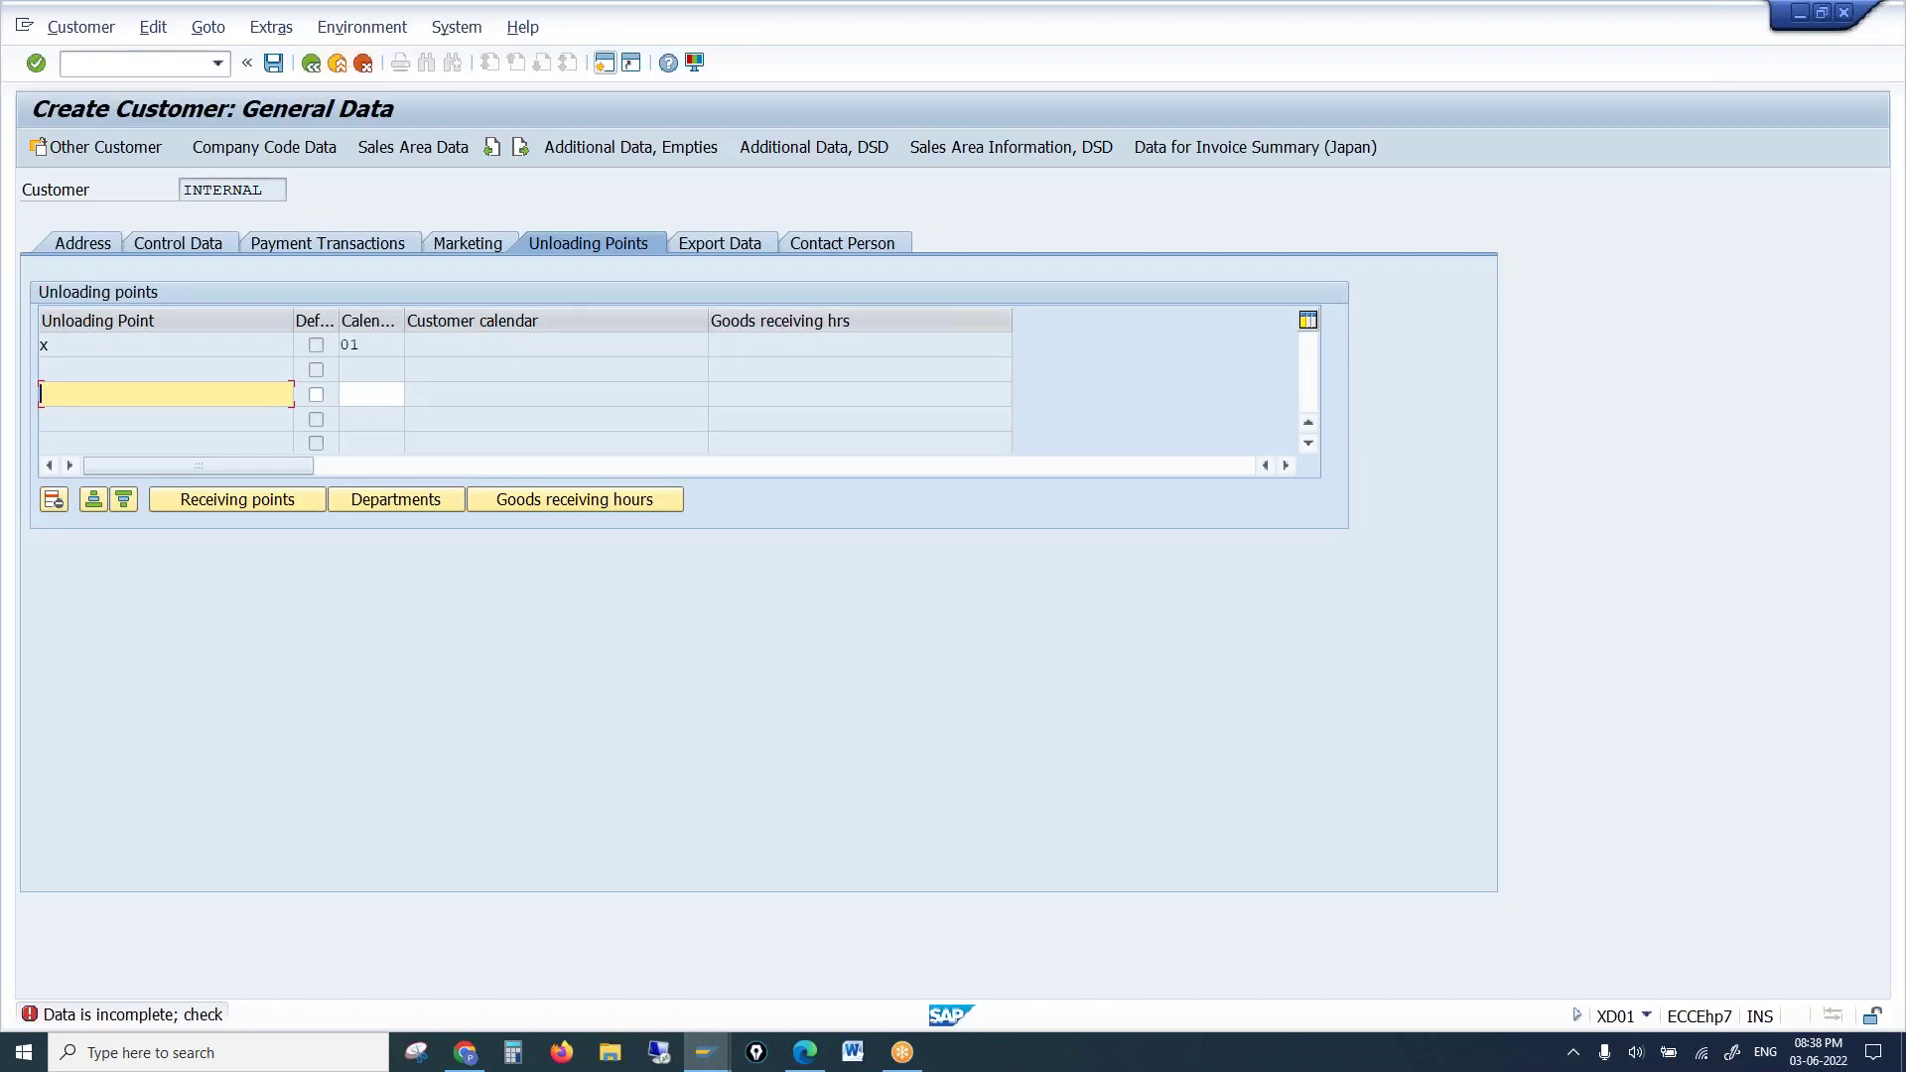
{"action": "key", "text": "Return"}
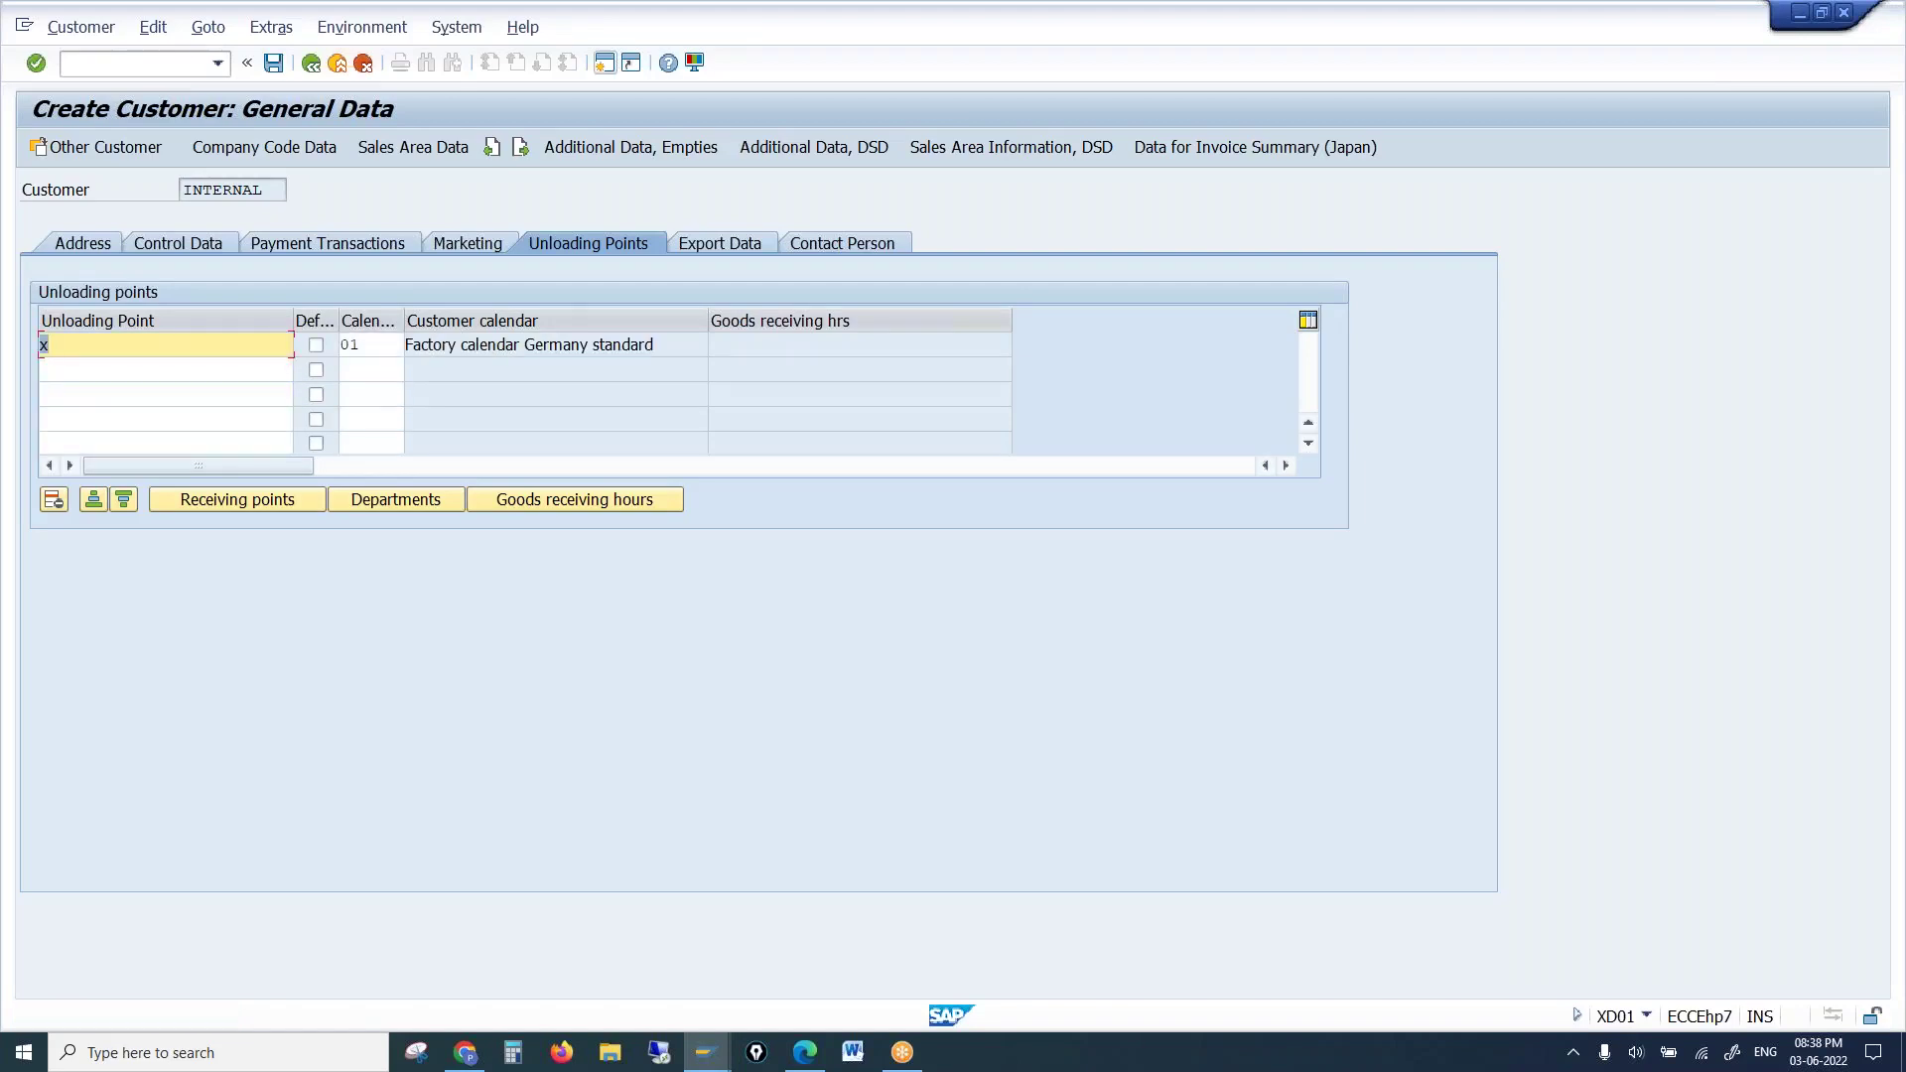
Assign goods receiving hours 001 (Weekdays only) to unloading point x and review its morning and afternoon times
{"action": "left_click", "coordinate": [516, 499]}
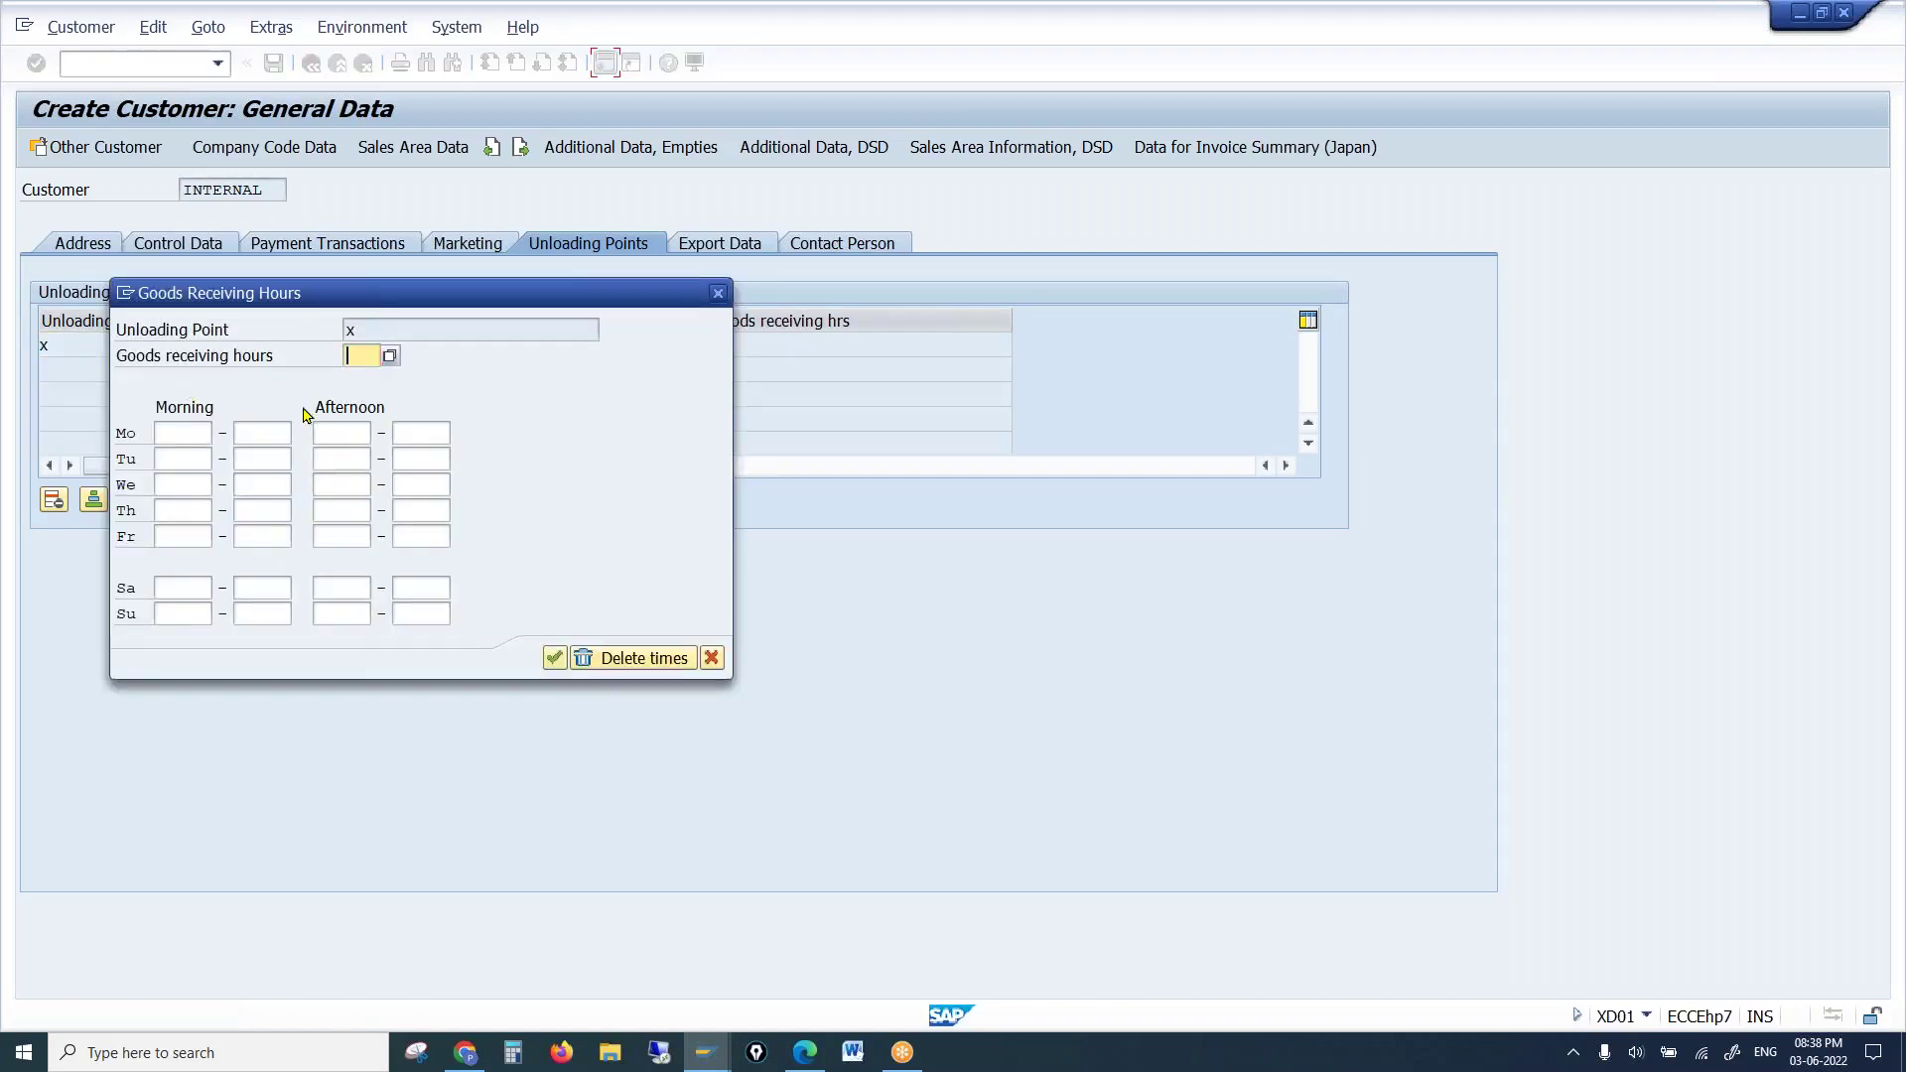
{"action": "left_click", "coordinate": [356, 357]}
{"action": "key", "text": "F4"}
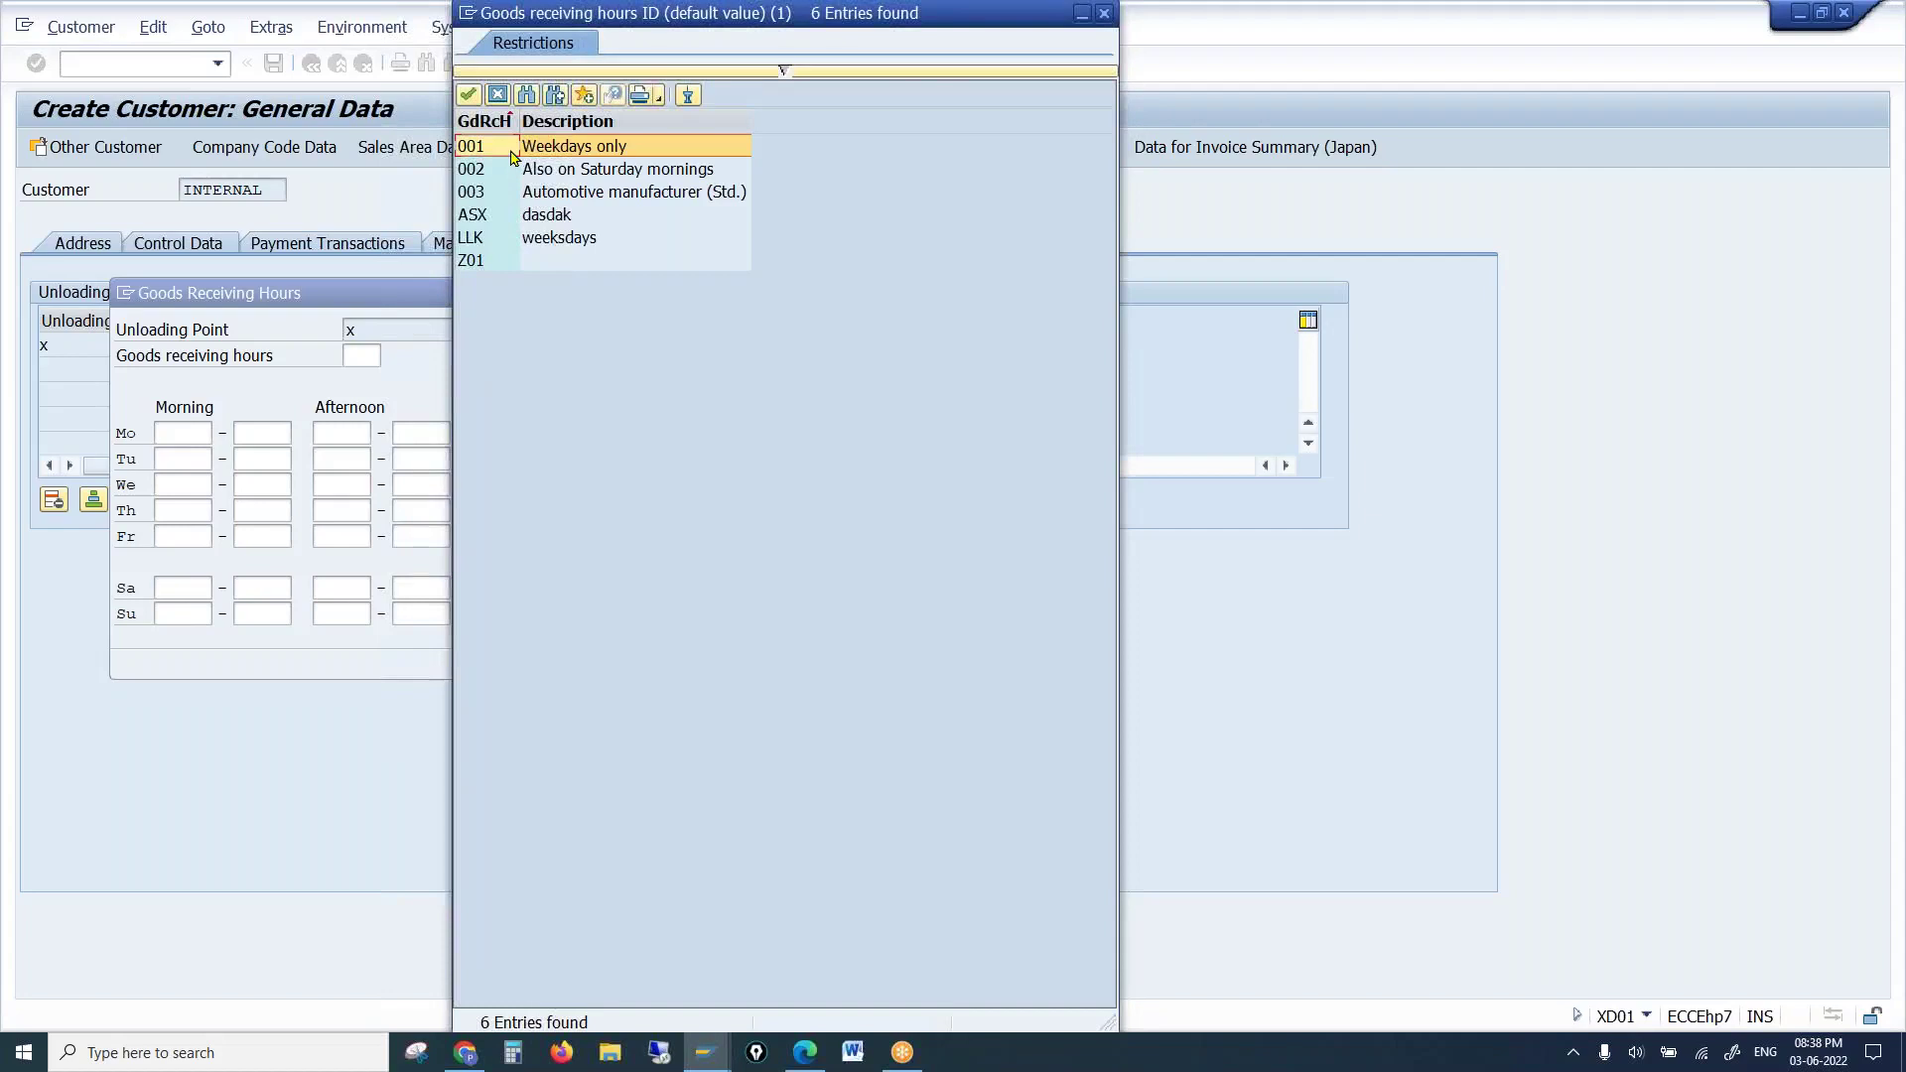
{"action": "double_click", "coordinate": [512, 151]}
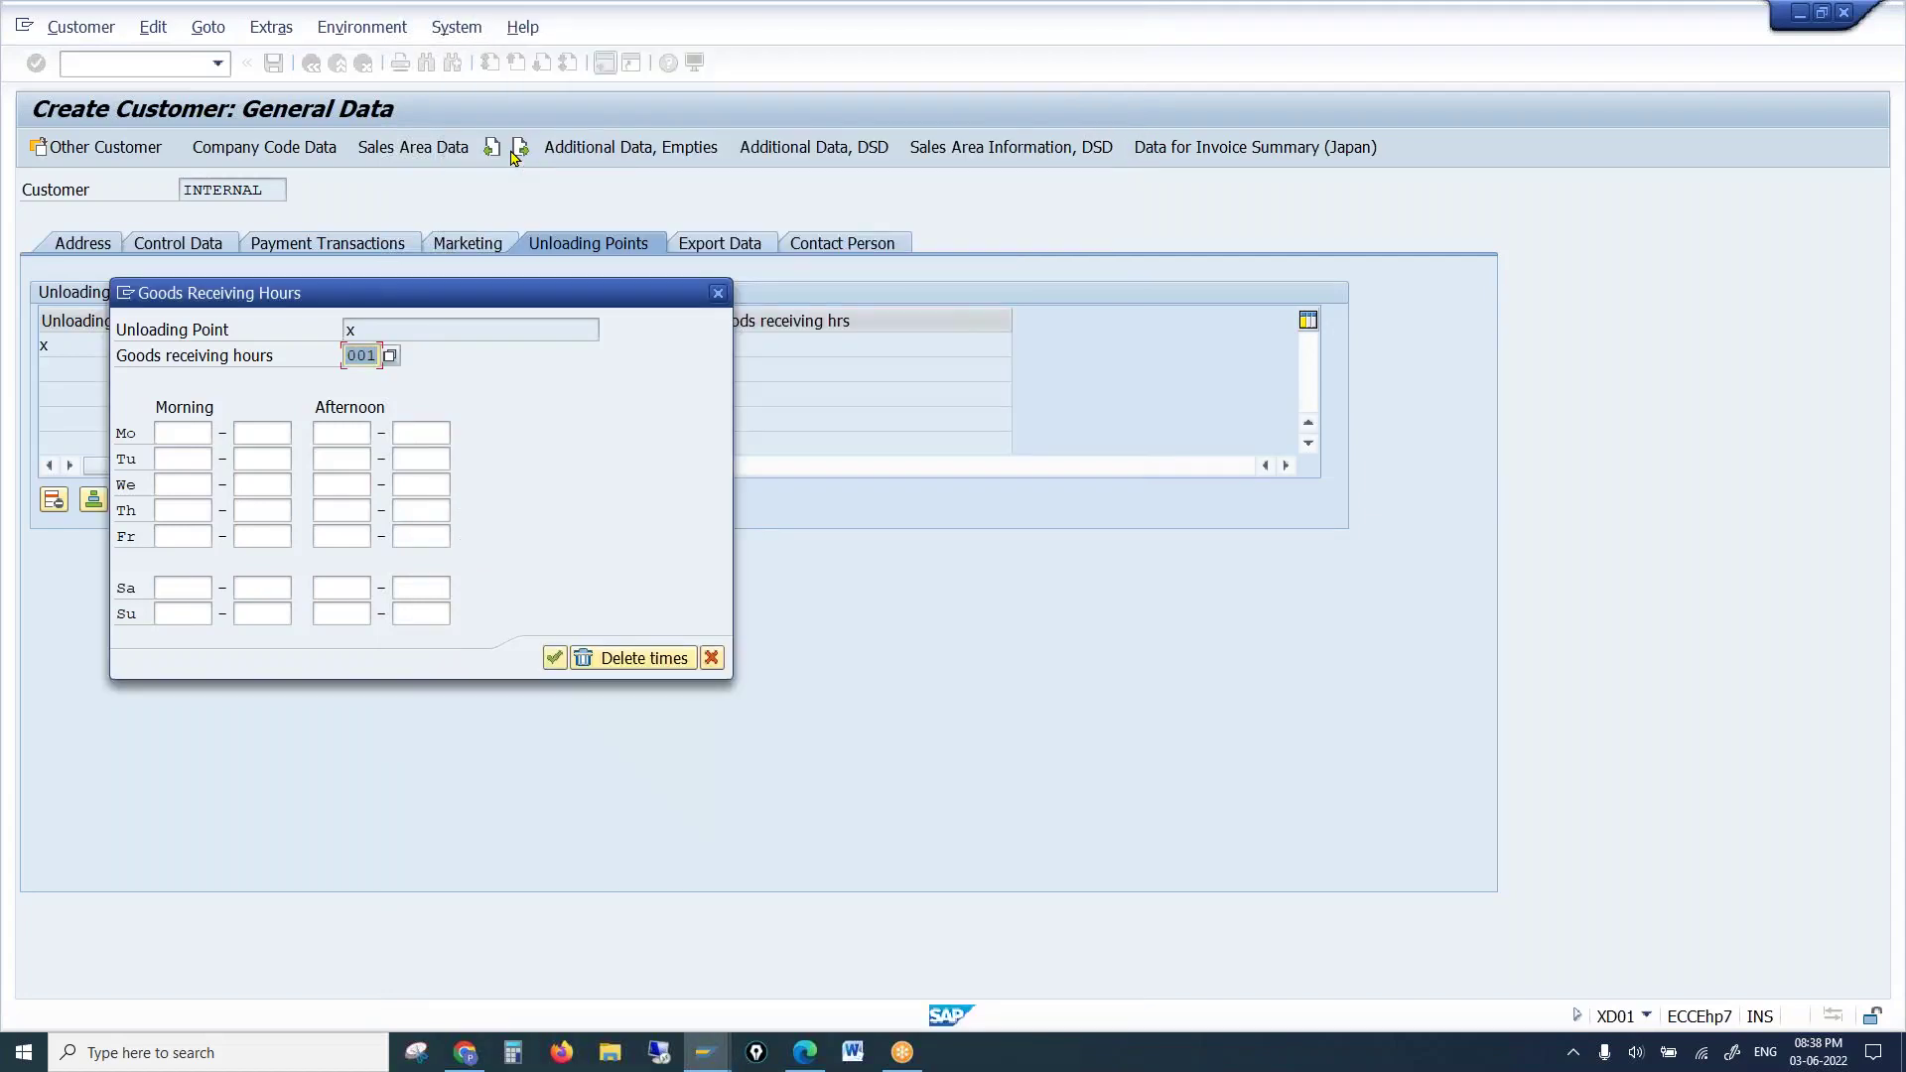
{"action": "key", "text": "Return"}
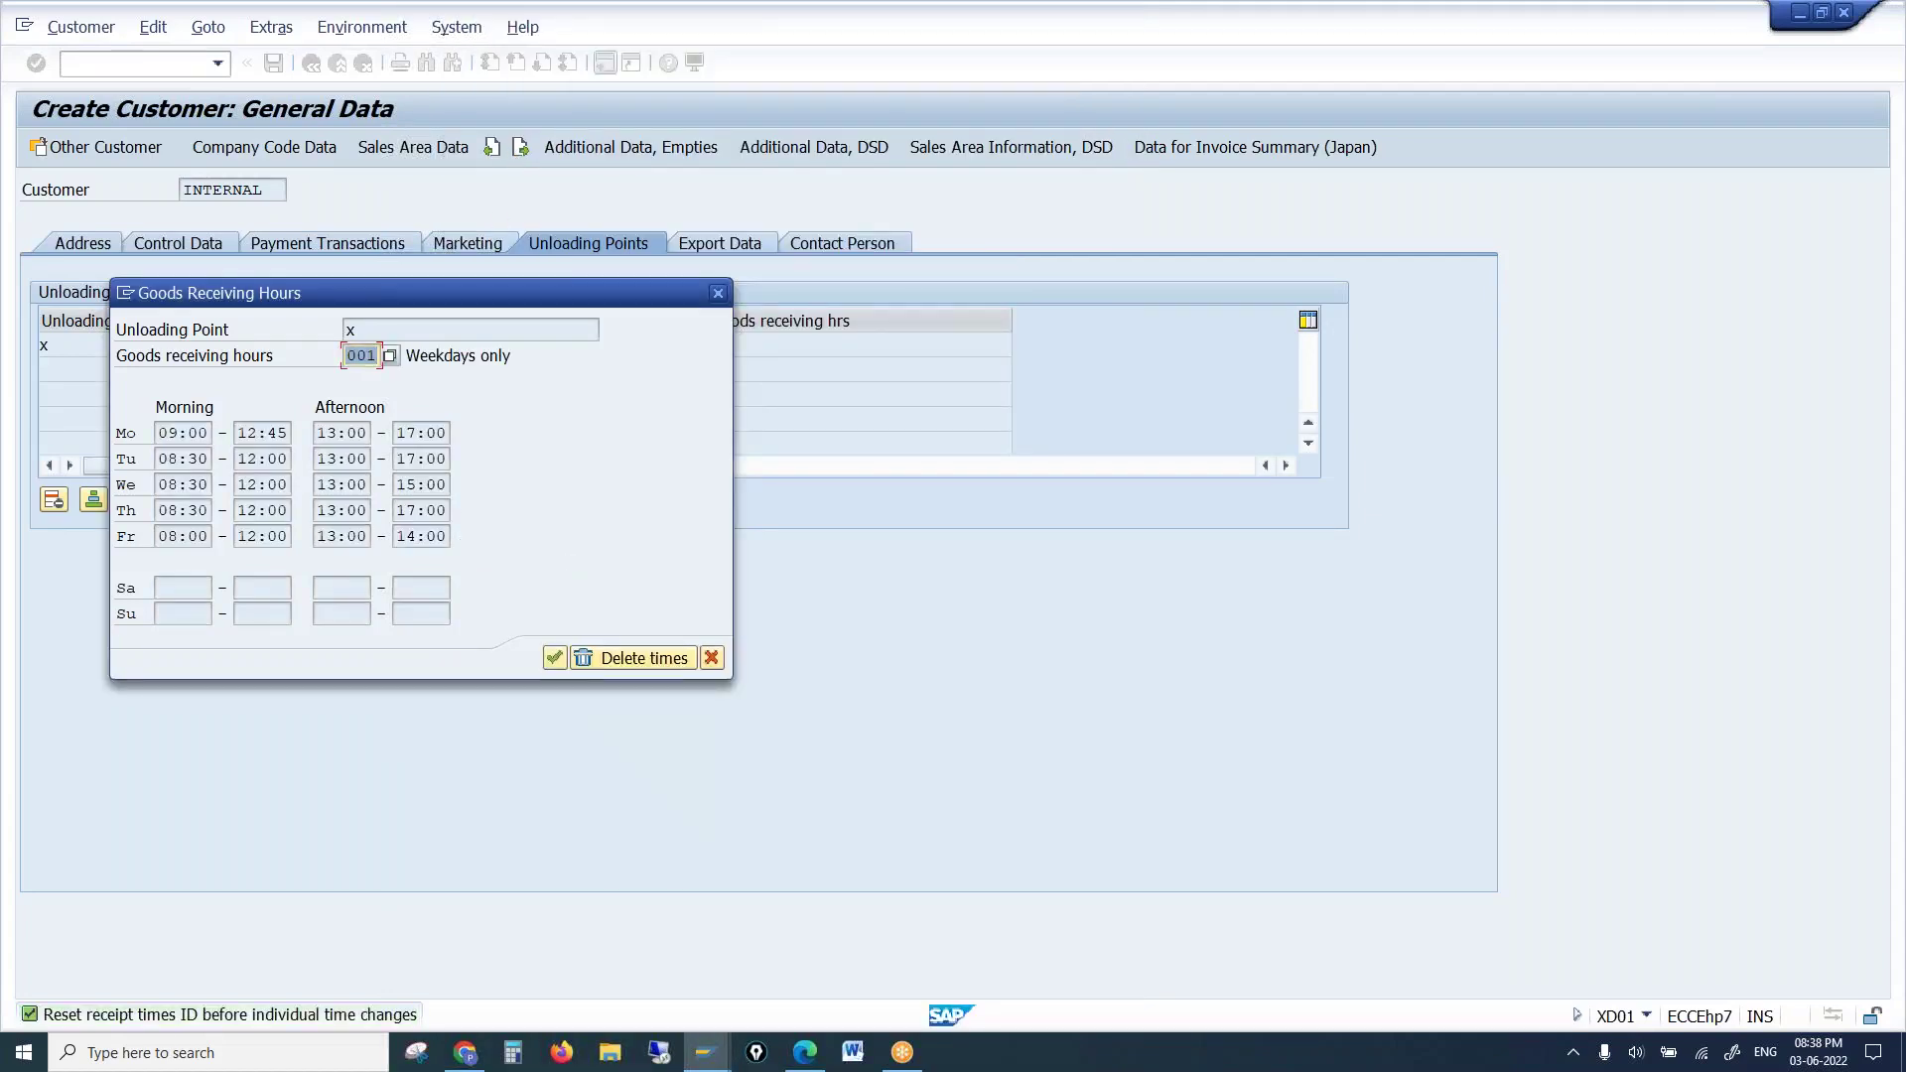
{"action": "left_click", "coordinate": [553, 661]}
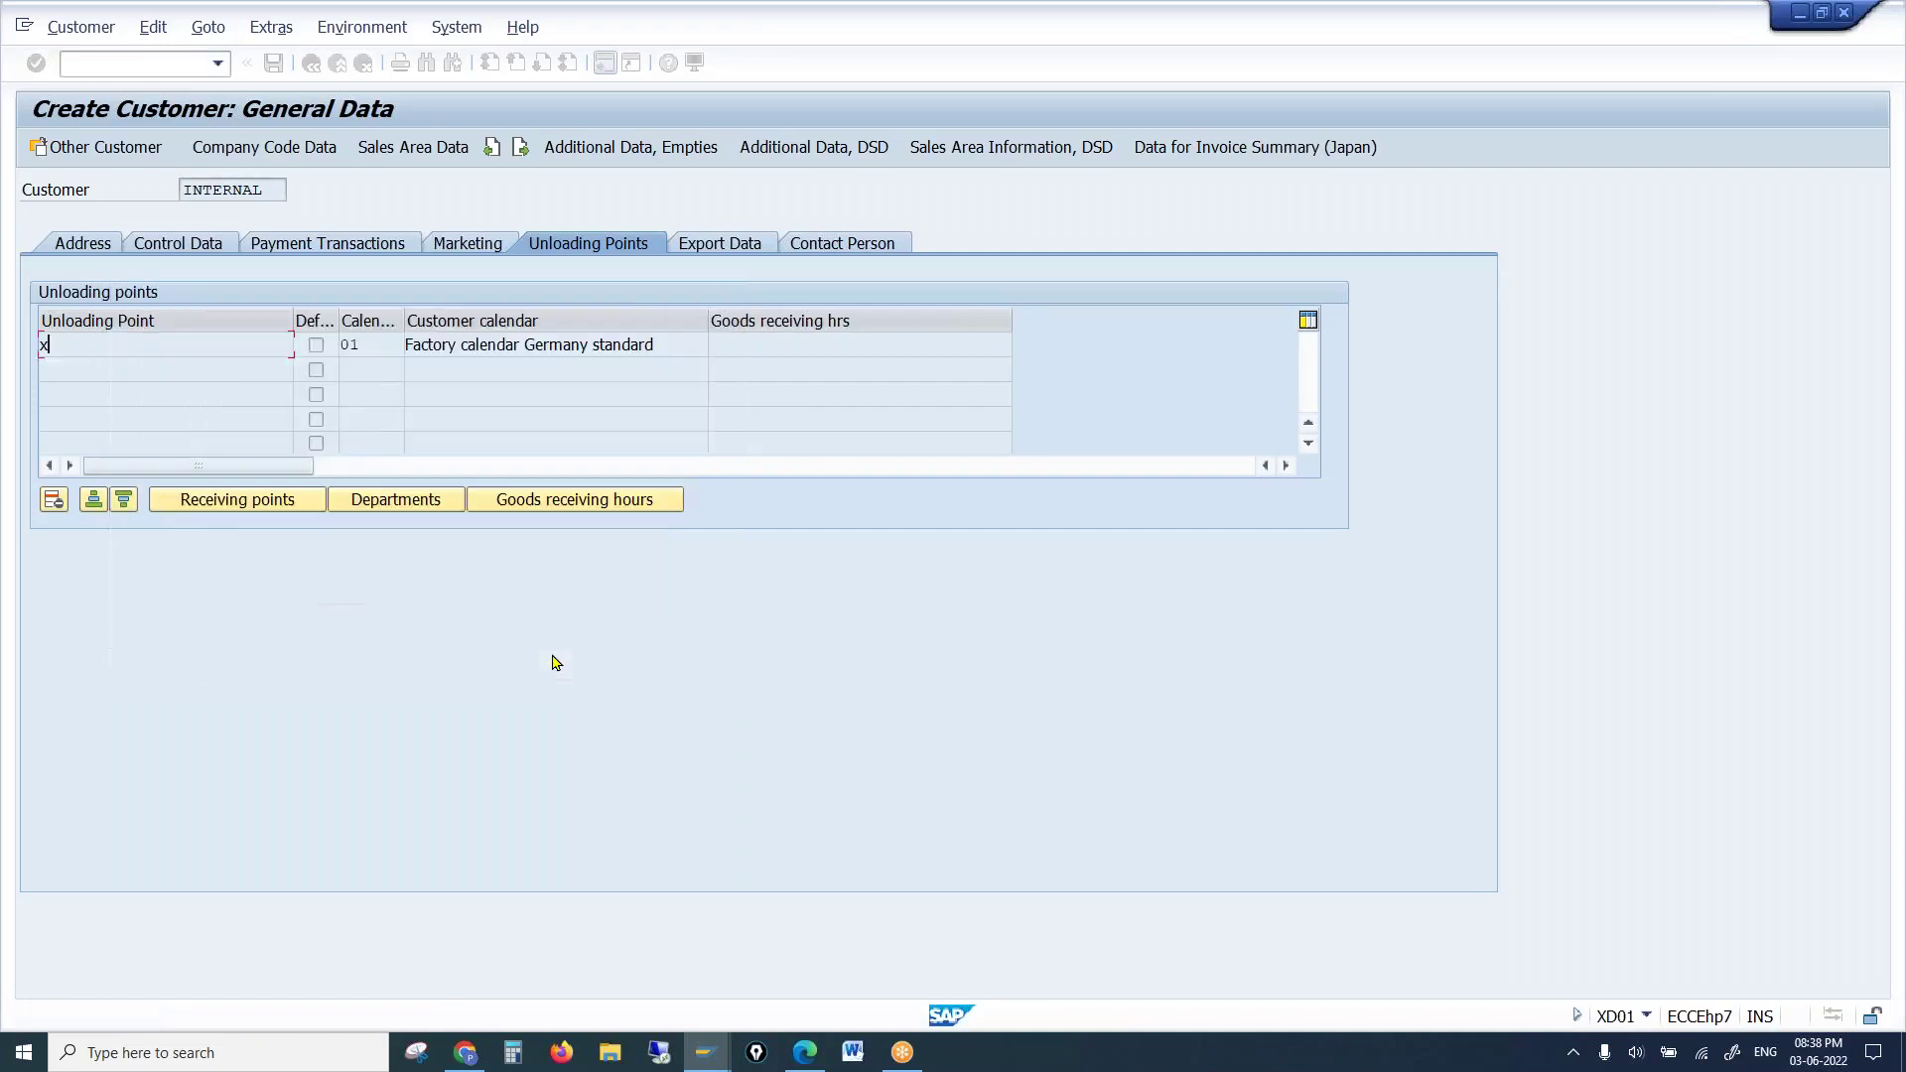
{"action": "left_click", "coordinate": [504, 498]}
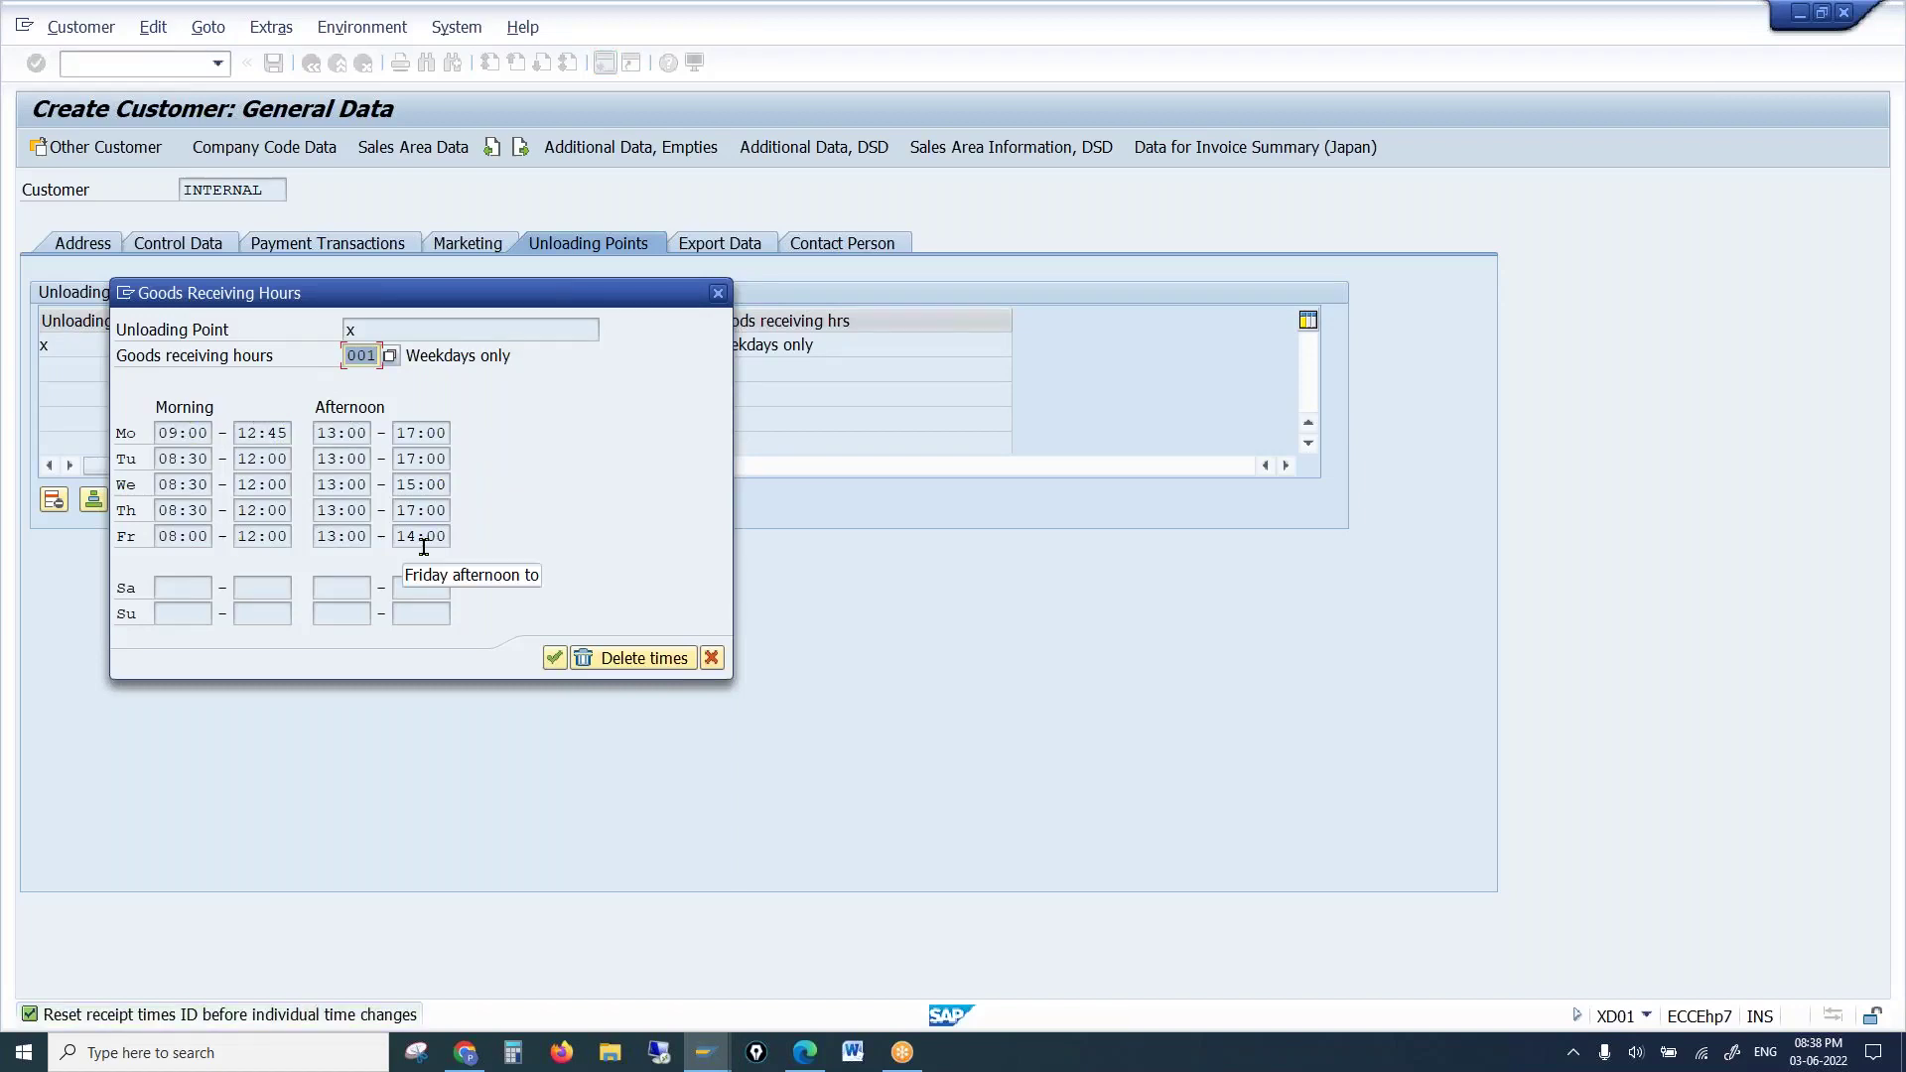
{"action": "left_click", "coordinate": [552, 656]}
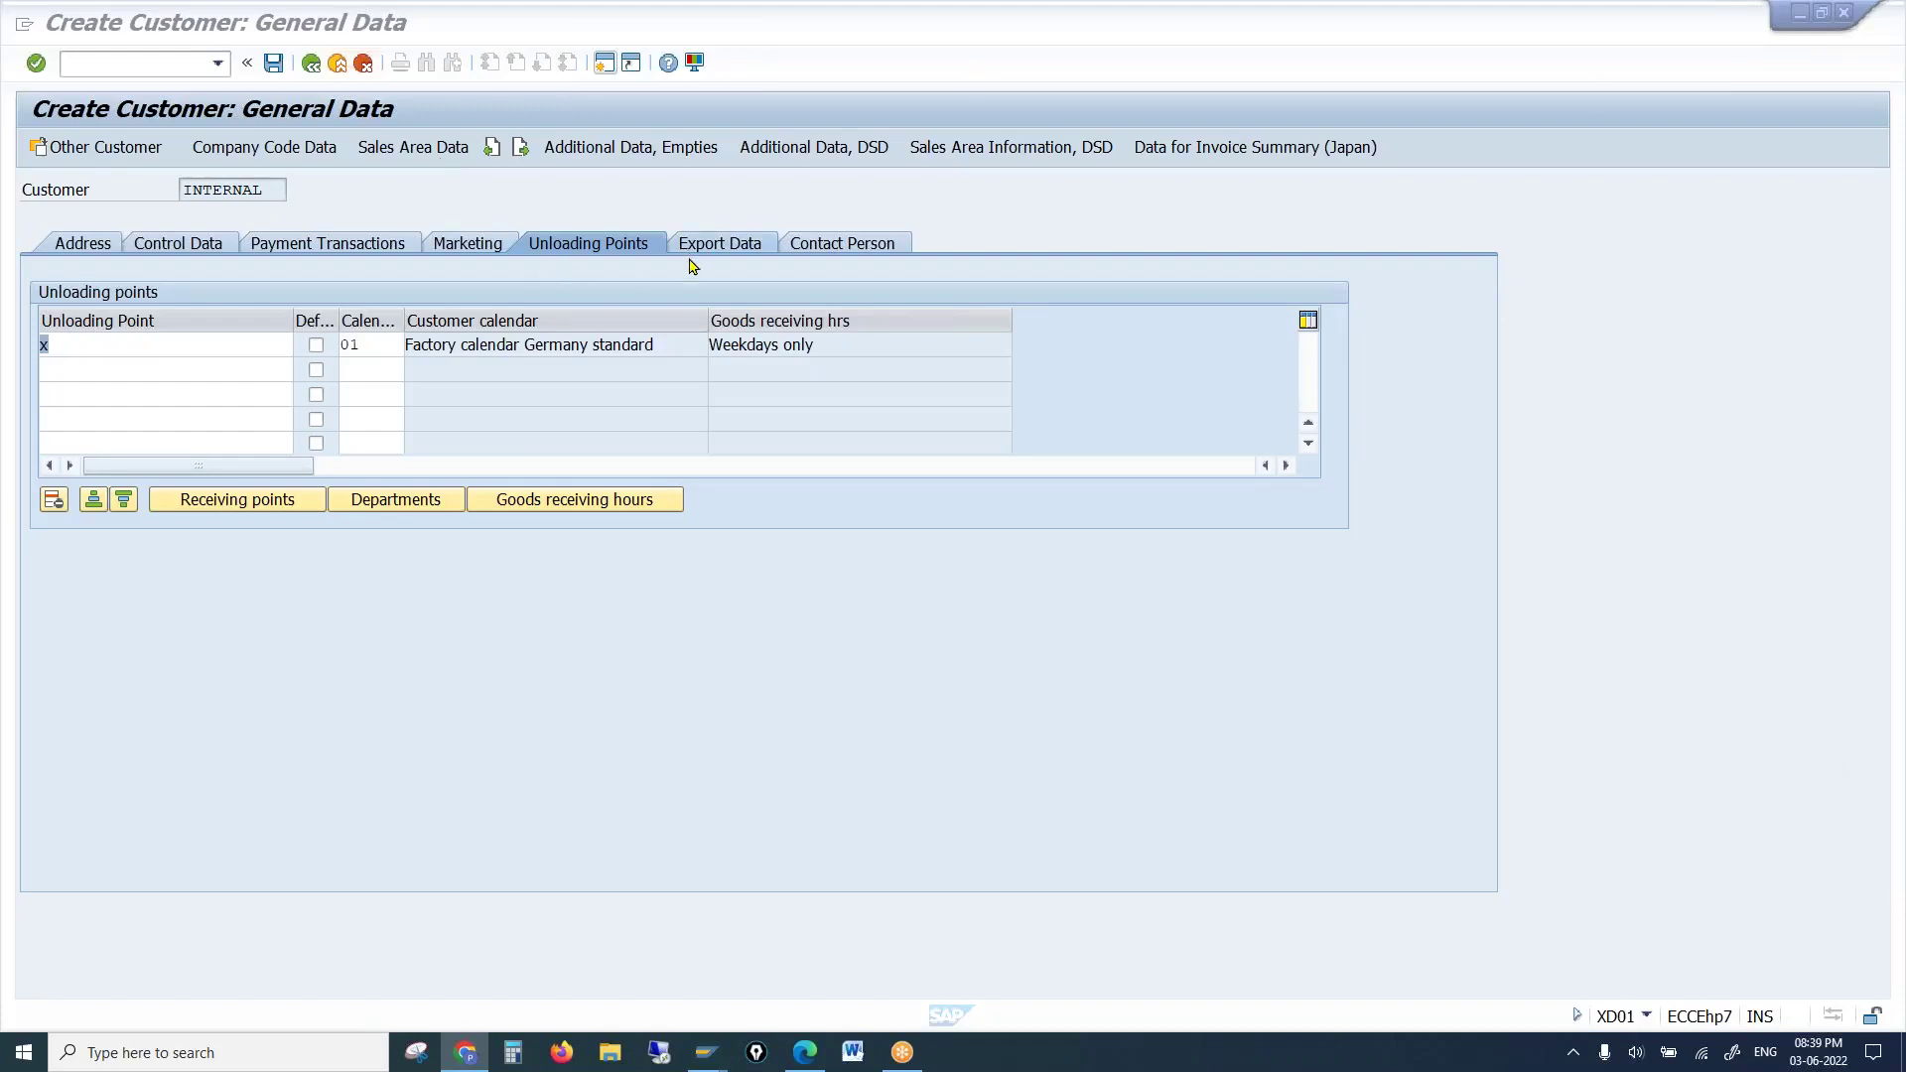
Open the customer's contact person data and examine the customer number field and the rows for contact names
{"action": "left_click", "coordinate": [837, 243]}
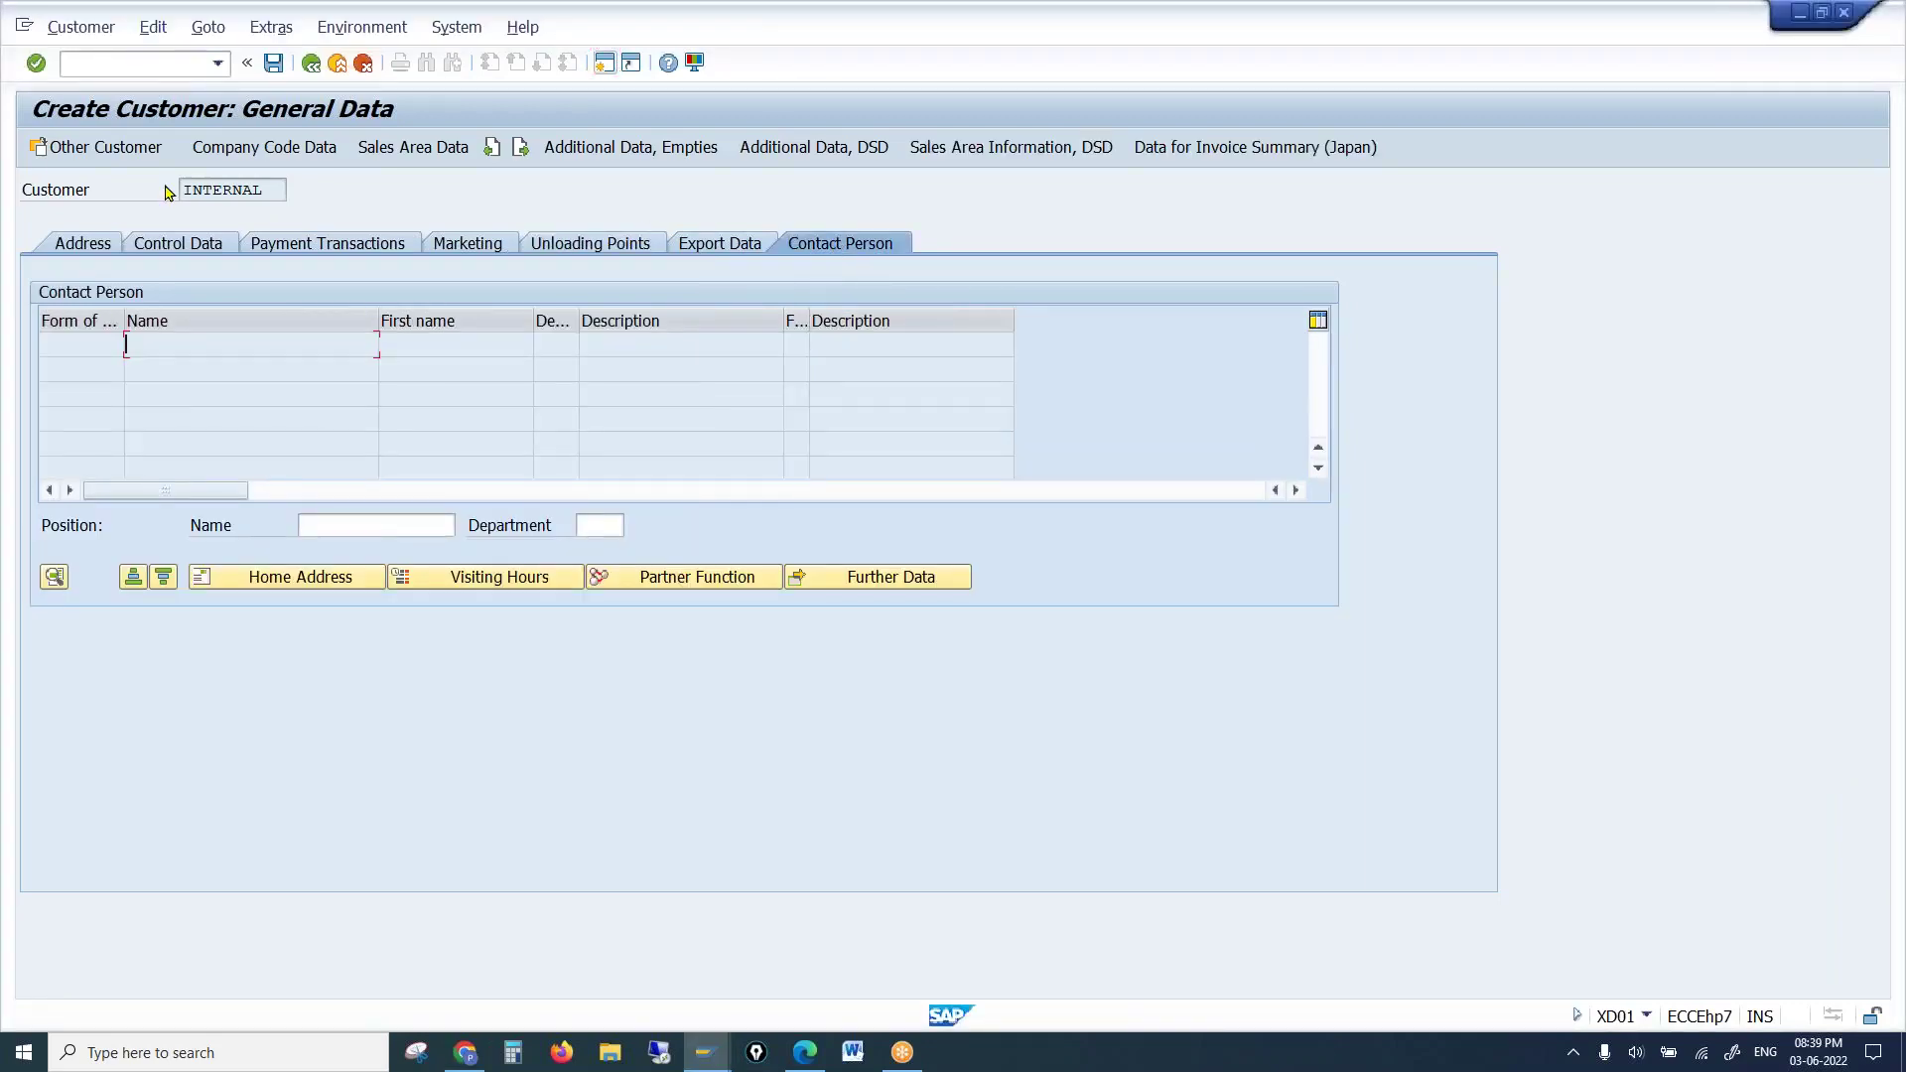
{"action": "left_click_drag", "start_coordinate": [260, 191], "coordinate": [147, 189]}
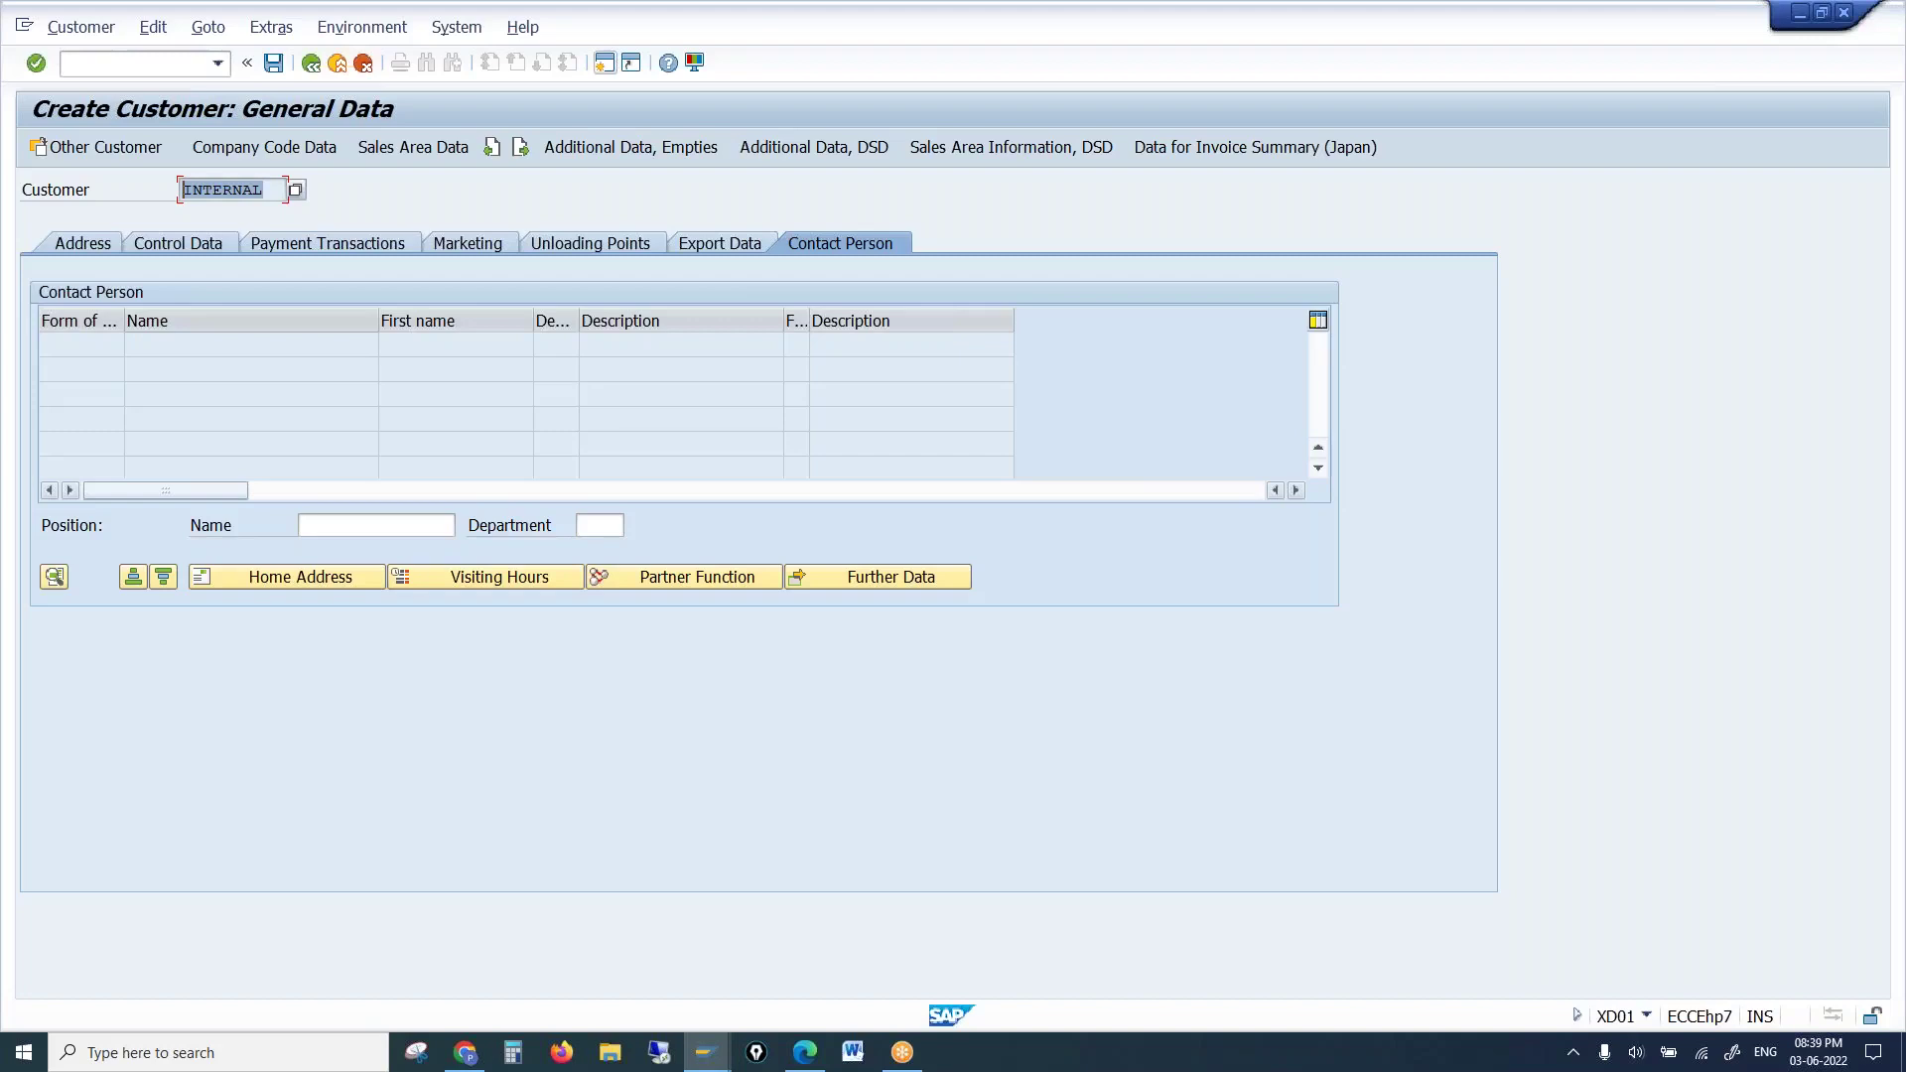
{"action": "key", "text": "alt+Tab"}
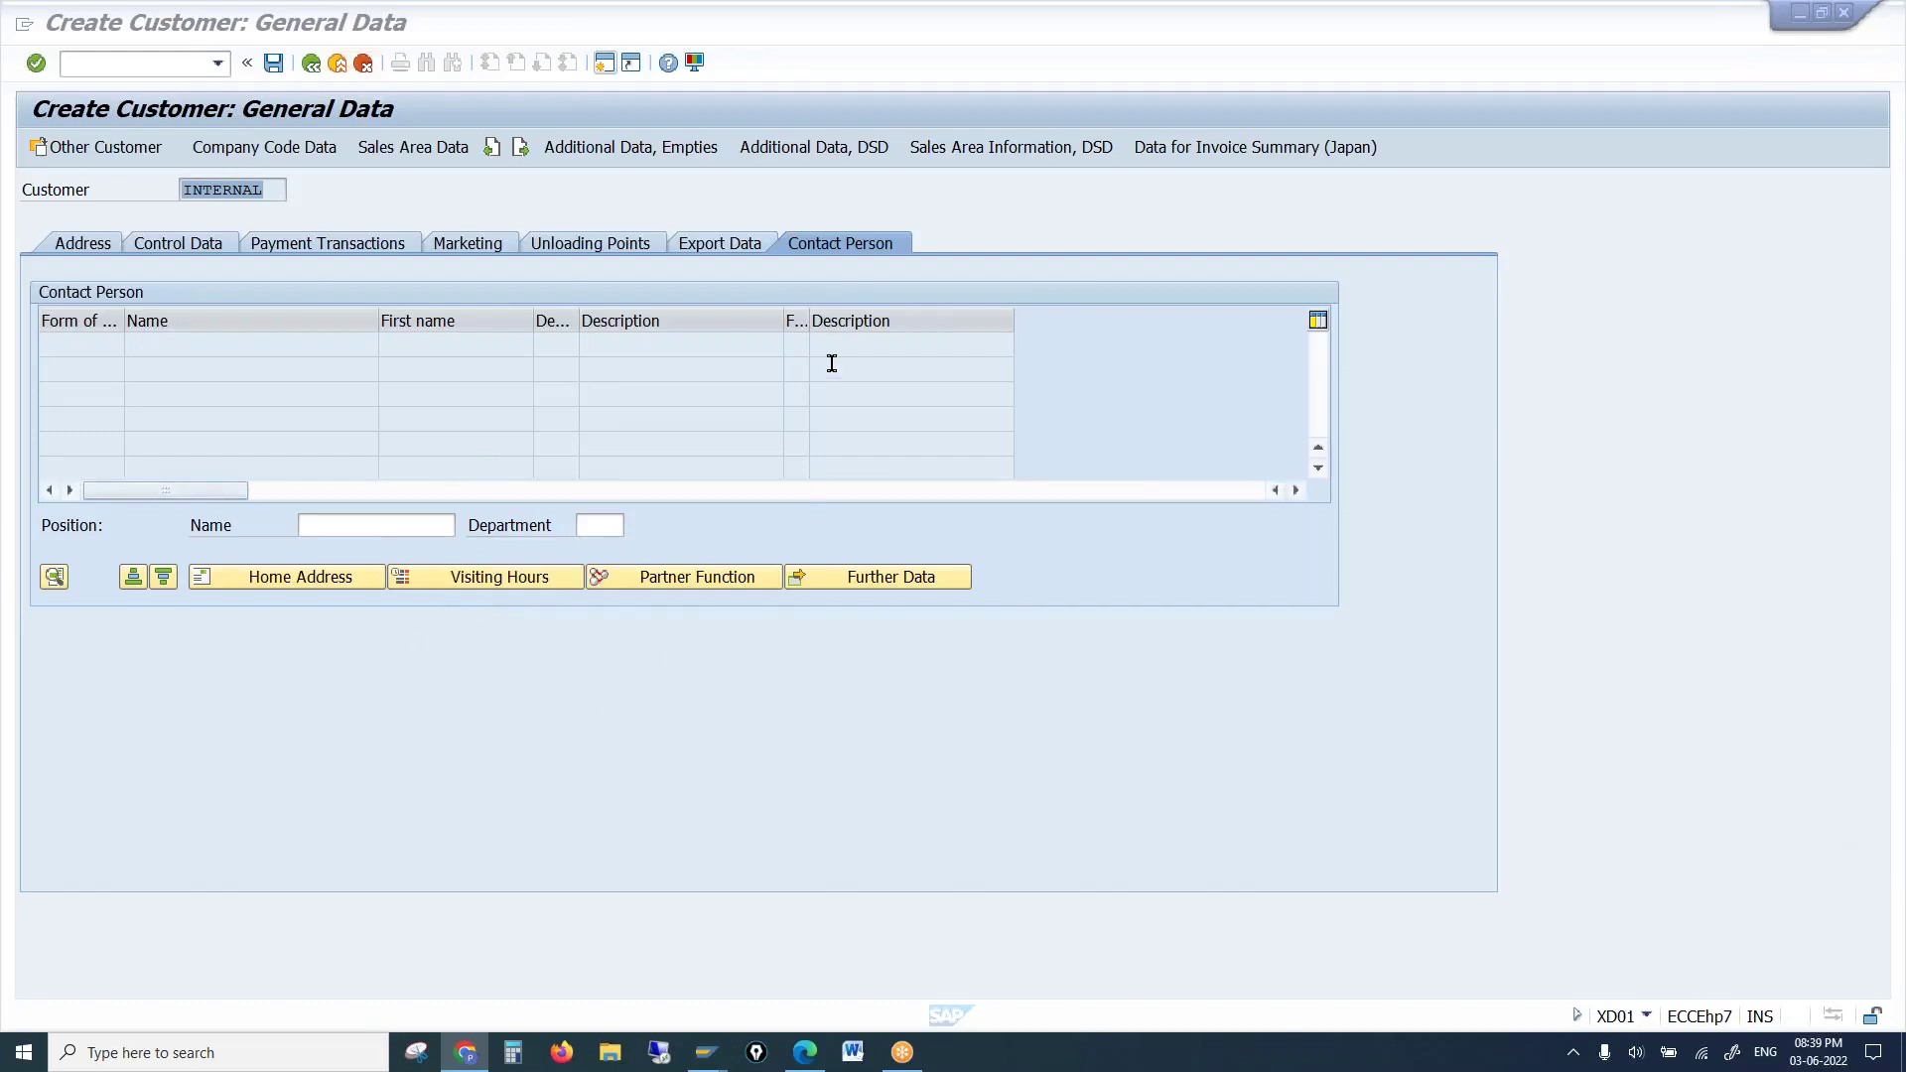
{"action": "left_click", "coordinate": [219, 343]}
{"action": "left_click", "coordinate": [225, 369]}
{"action": "left_click", "coordinate": [221, 395]}
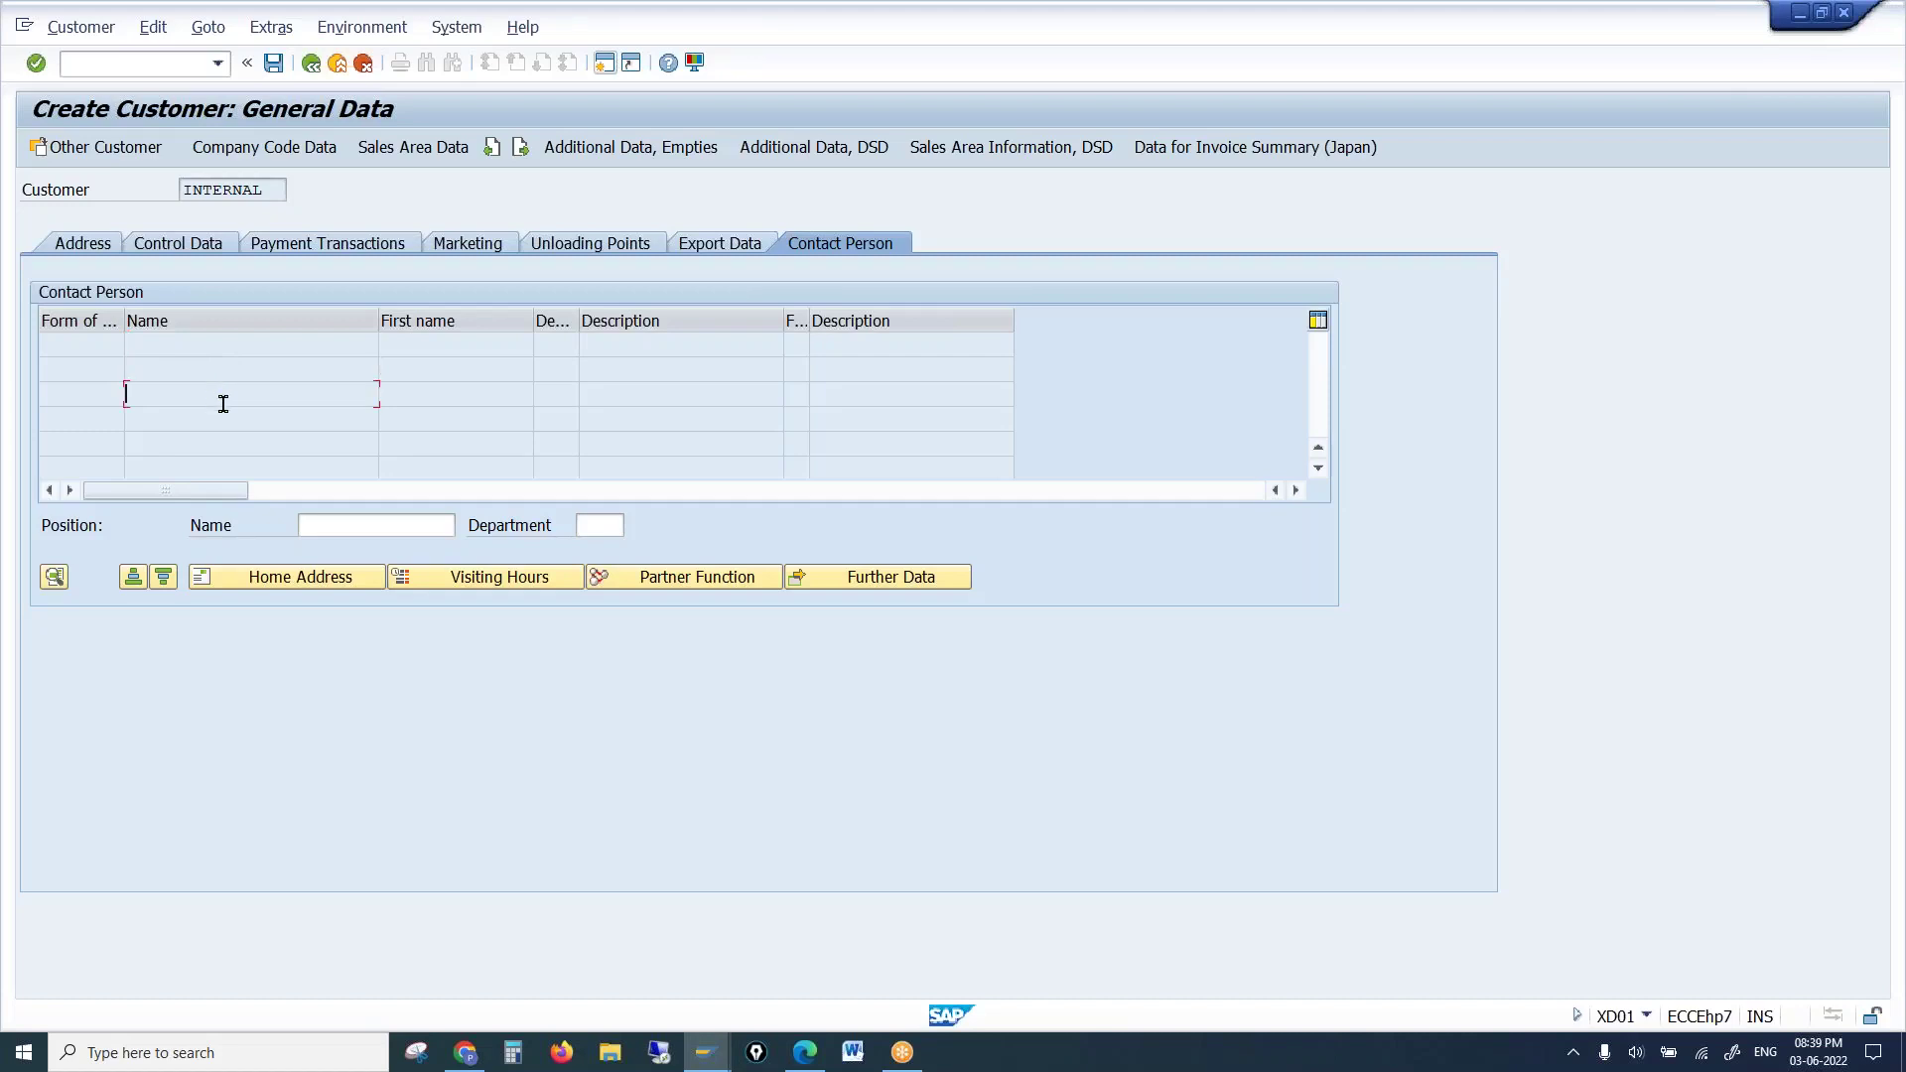
{"action": "left_click", "coordinate": [195, 426]}
{"action": "key", "text": "alt+Tab"}
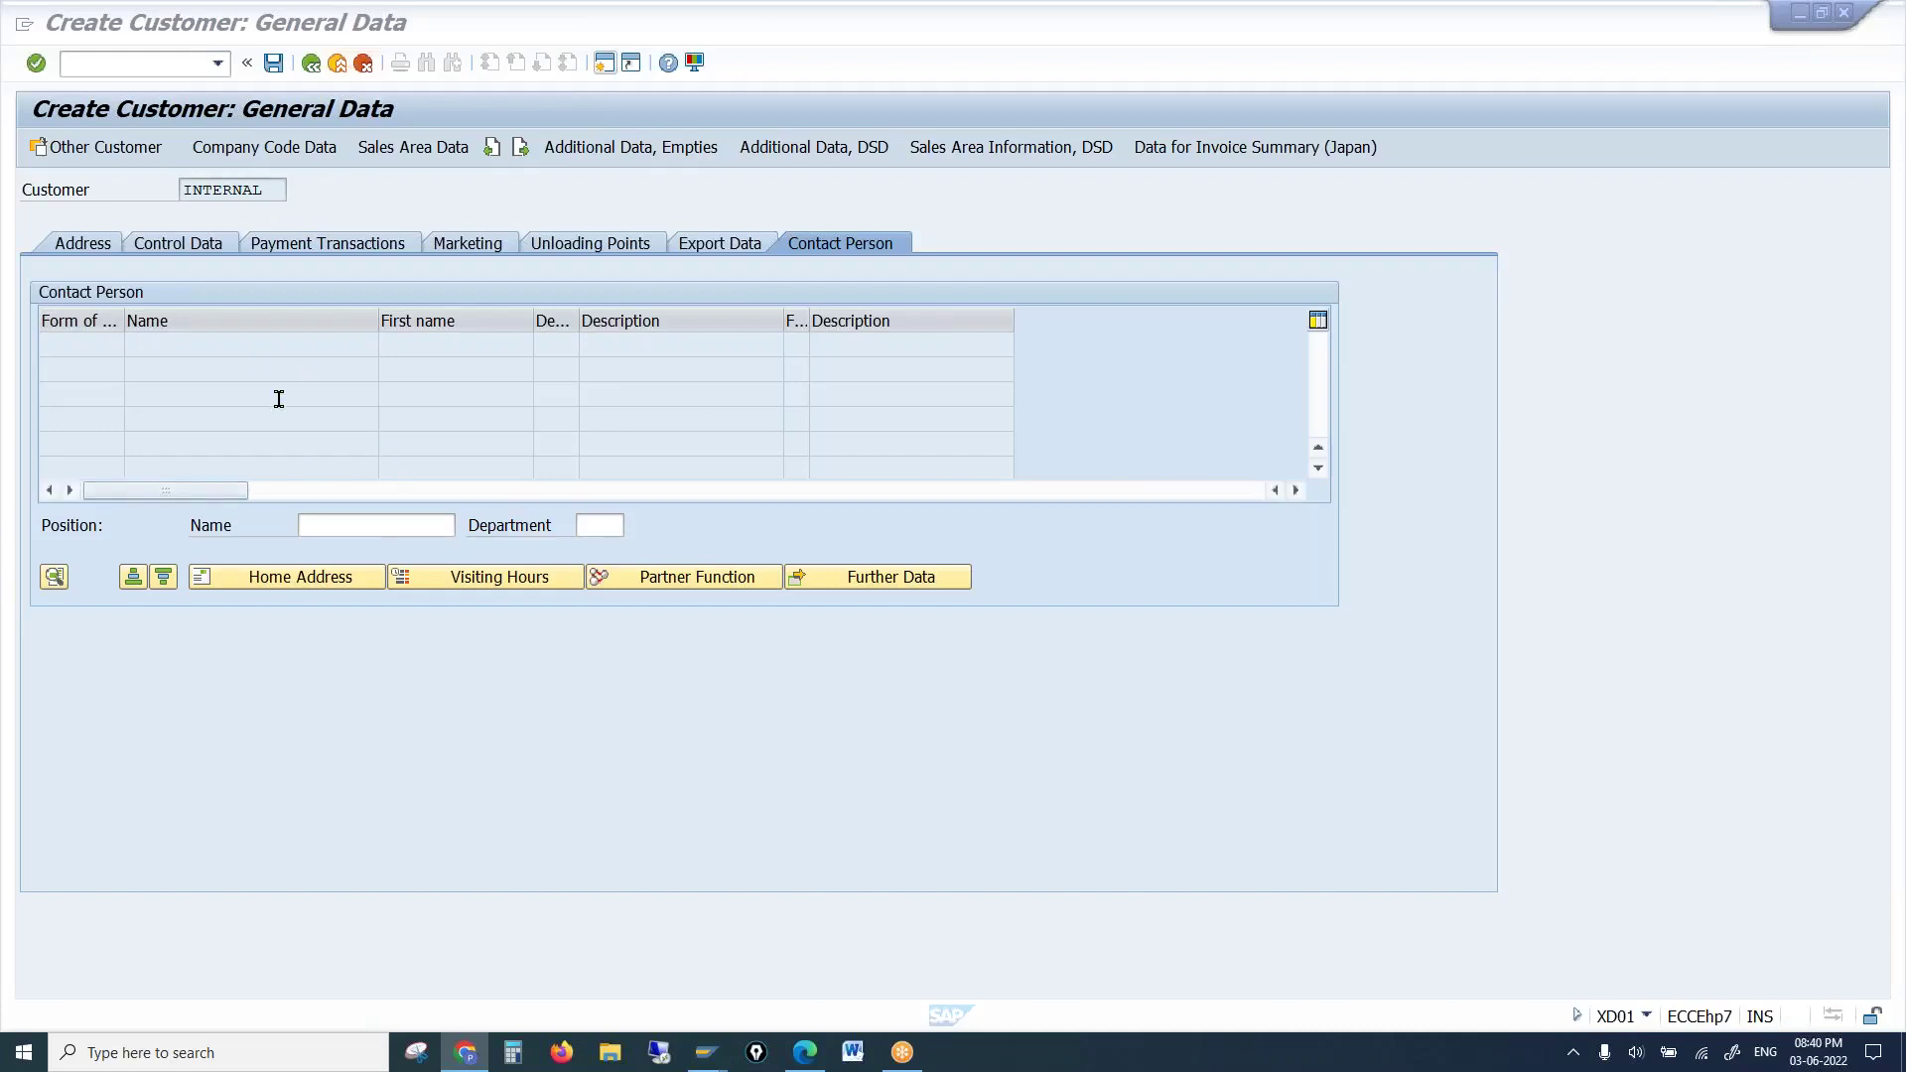
Discard the customer without saving and restart creation with account group Z001, company code 1000 and sales area 1000/10/00
{"action": "left_click", "coordinate": [306, 66]}
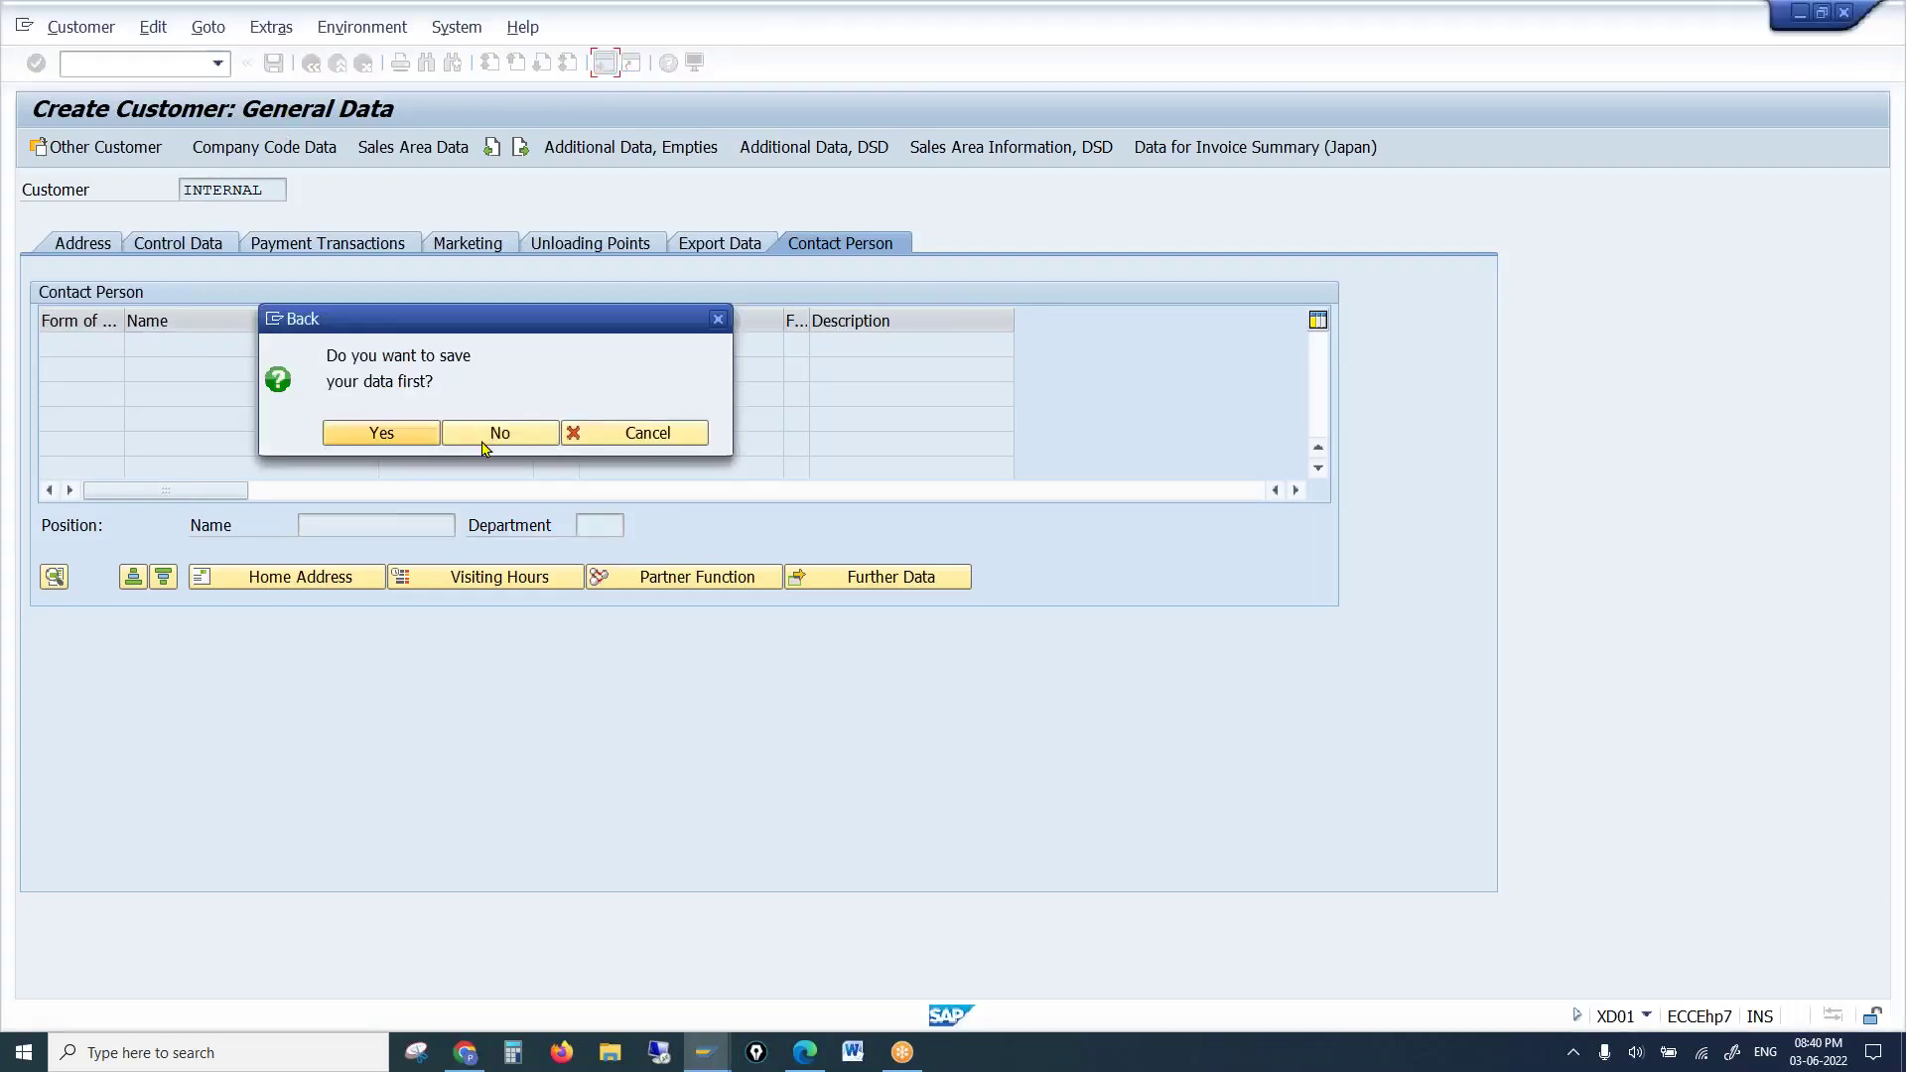
{"action": "left_click", "coordinate": [483, 441]}
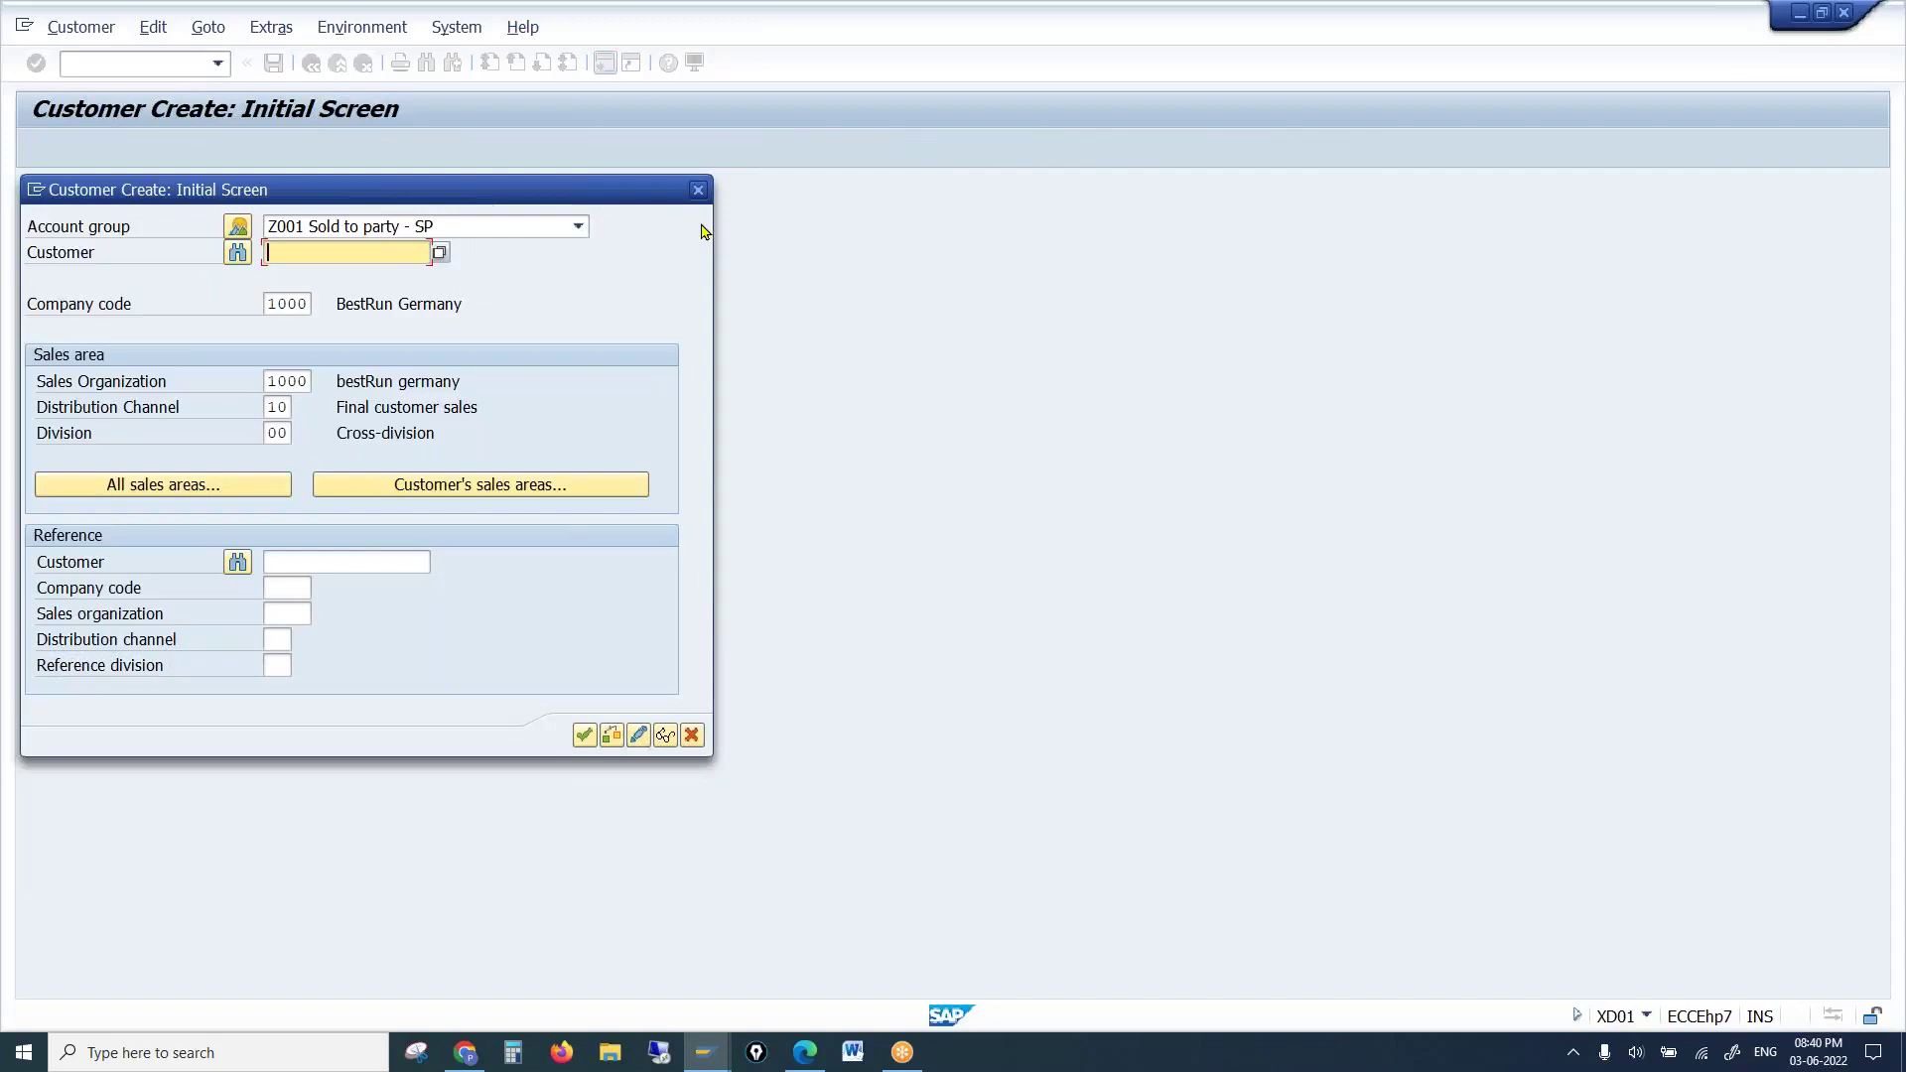
{"action": "left_click", "coordinate": [693, 192]}
{"action": "key", "text": "Return"}
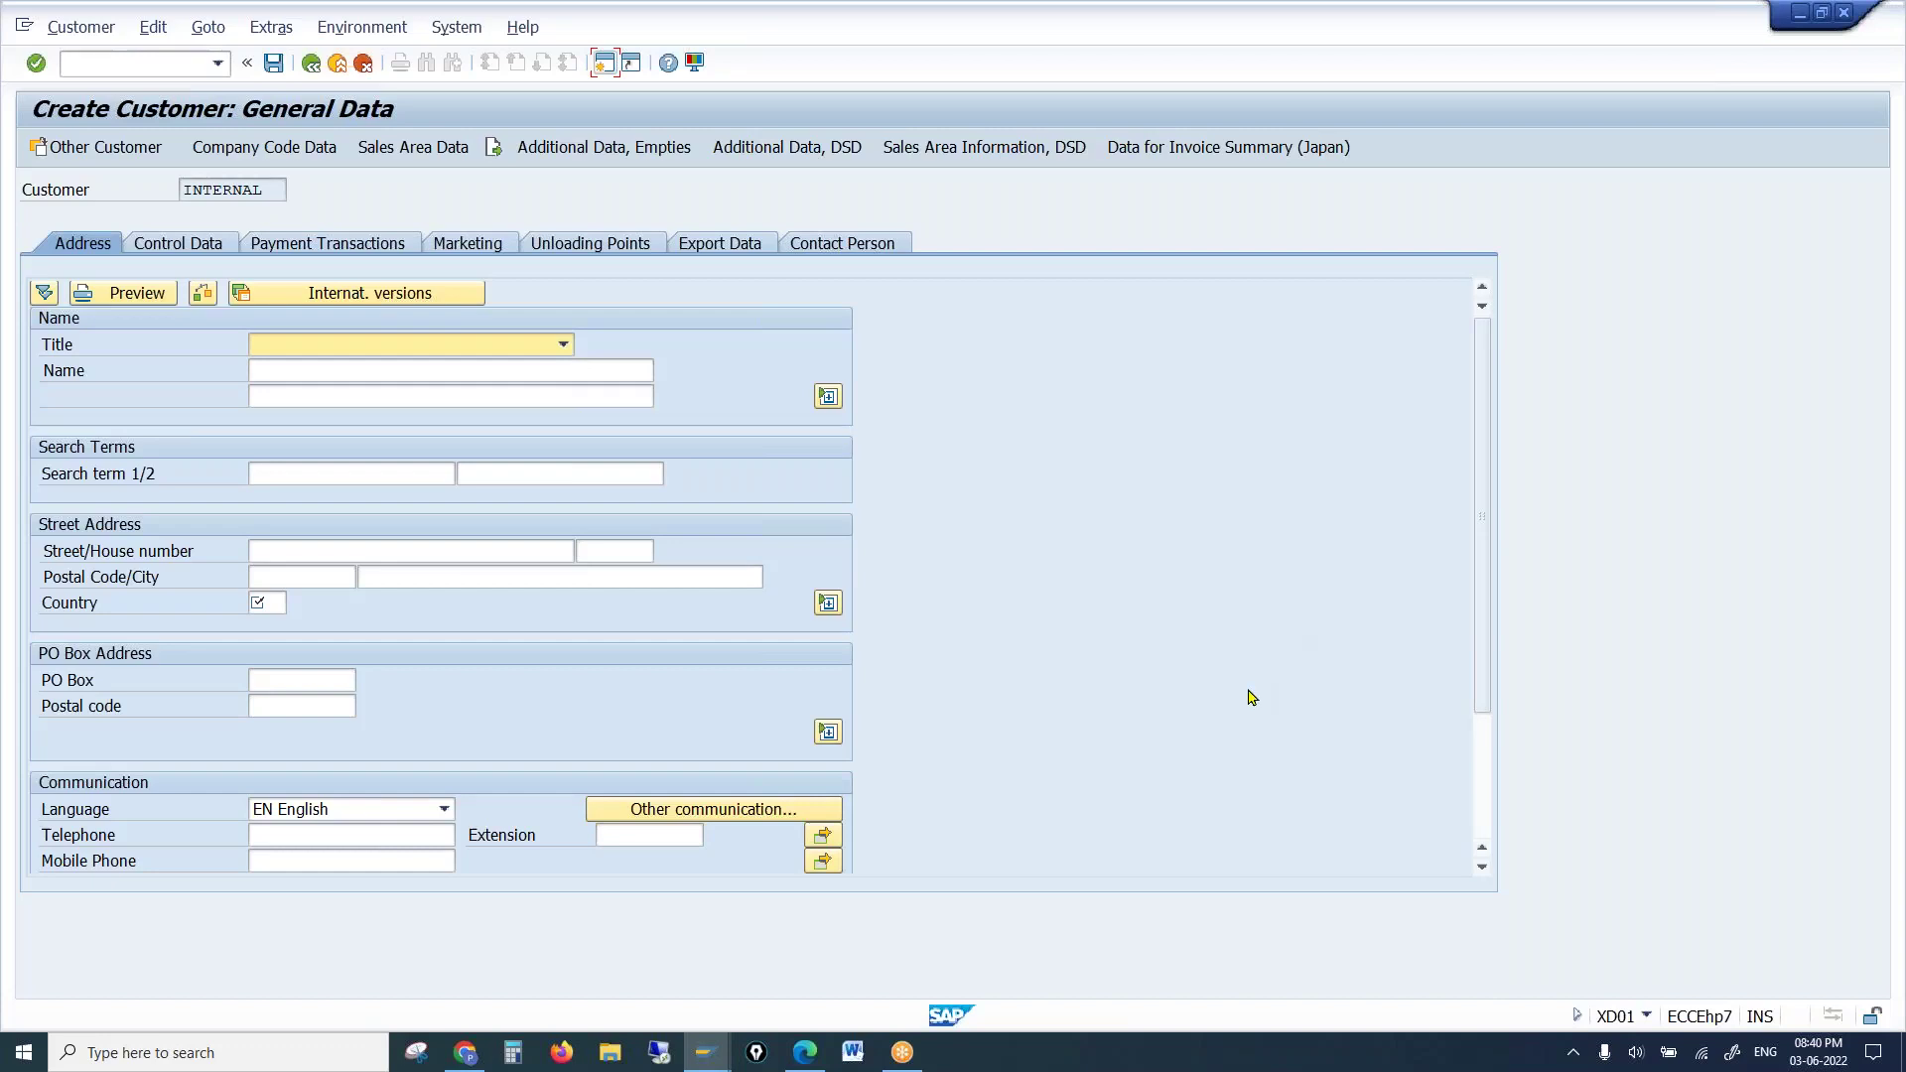
{"action": "key", "text": "alt+Tab"}
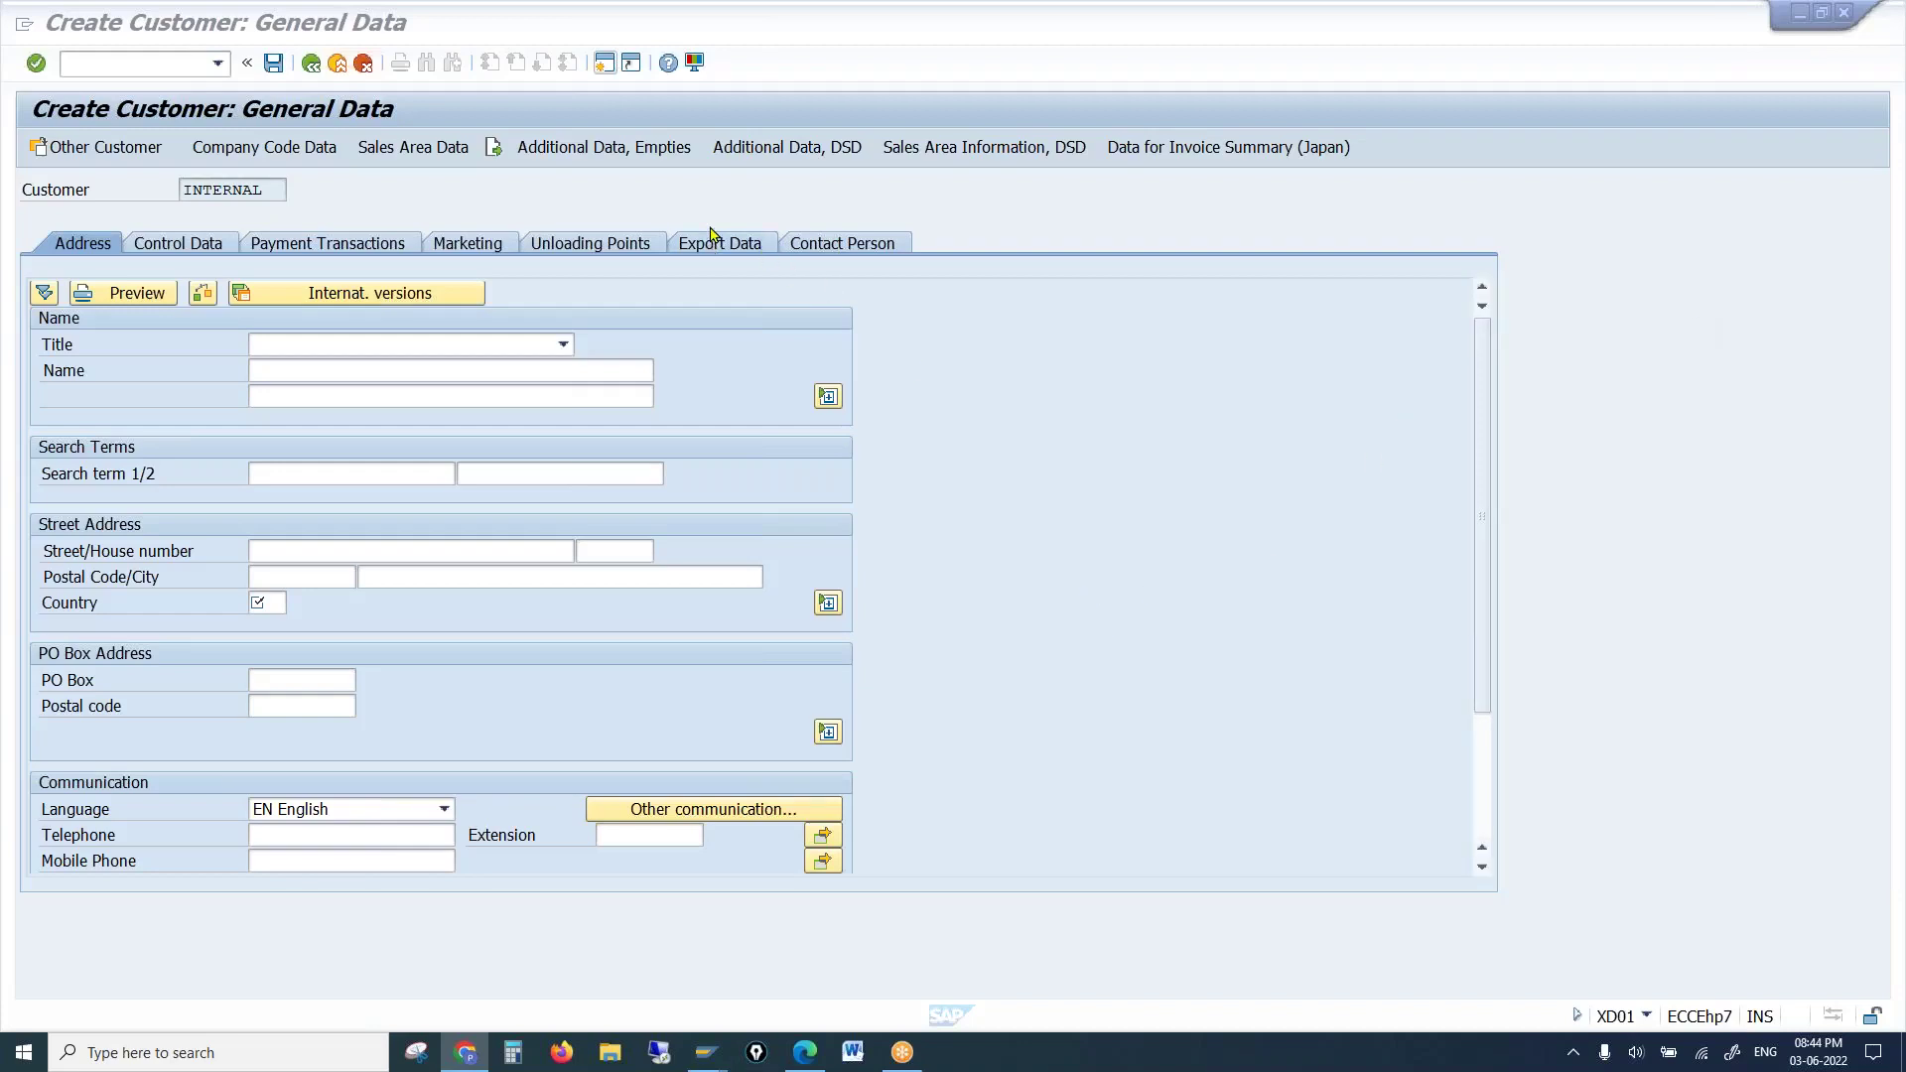
{"action": "left_click", "coordinate": [1030, 402]}
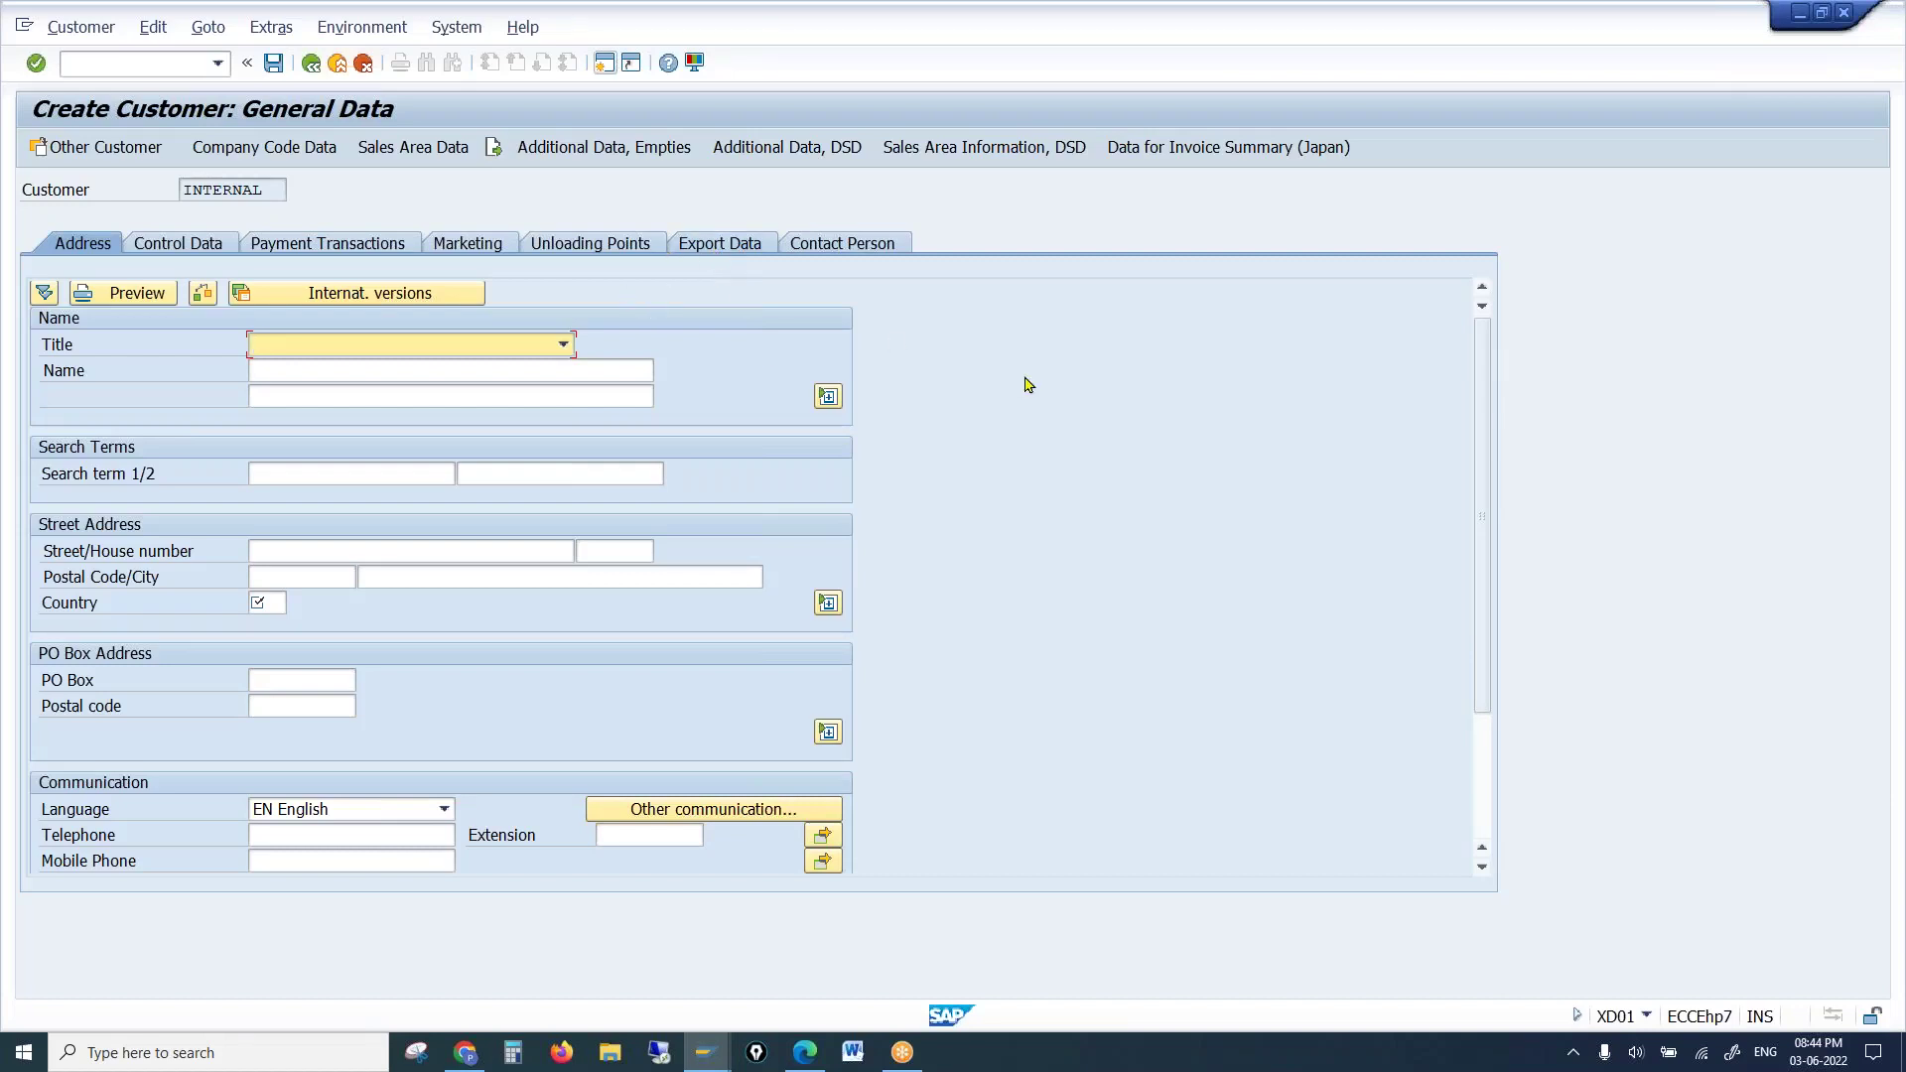
{"action": "key", "text": "alt+Tab"}
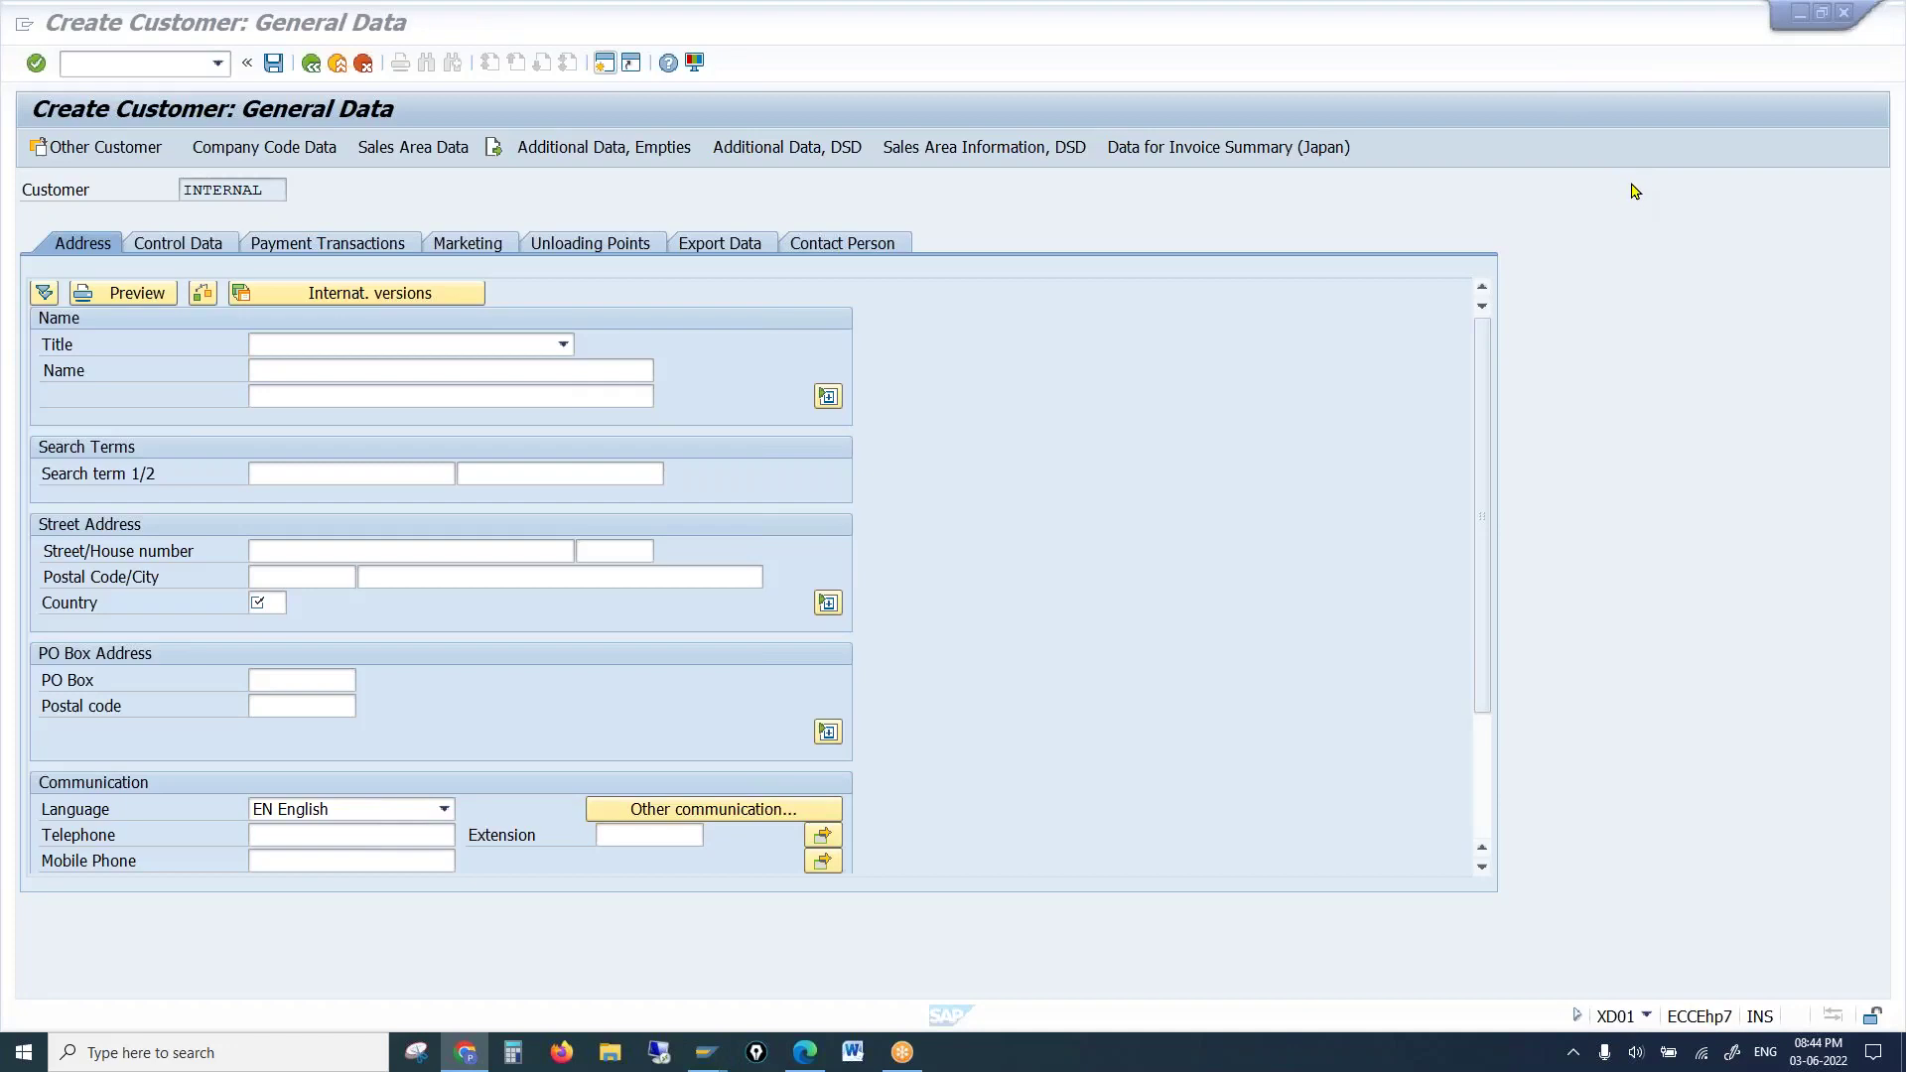
{"action": "key", "text": "alt+Tab"}
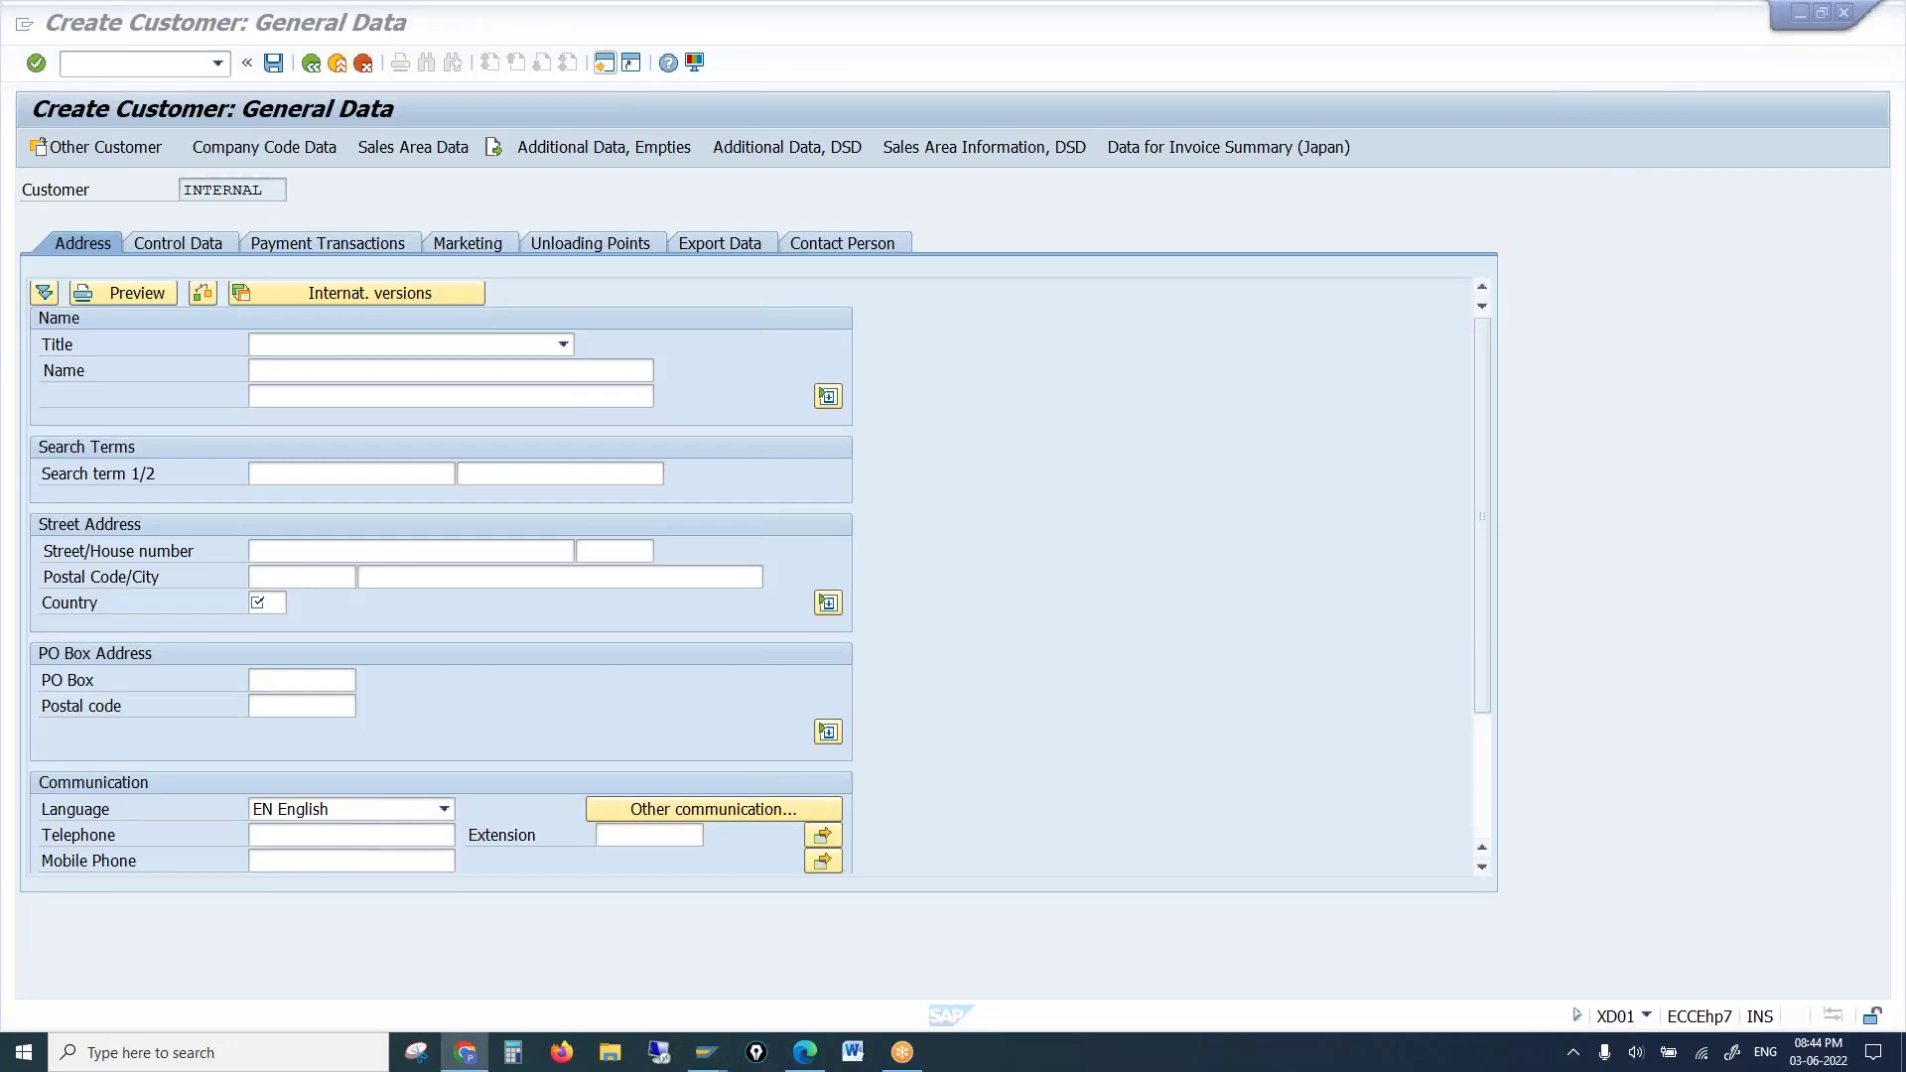